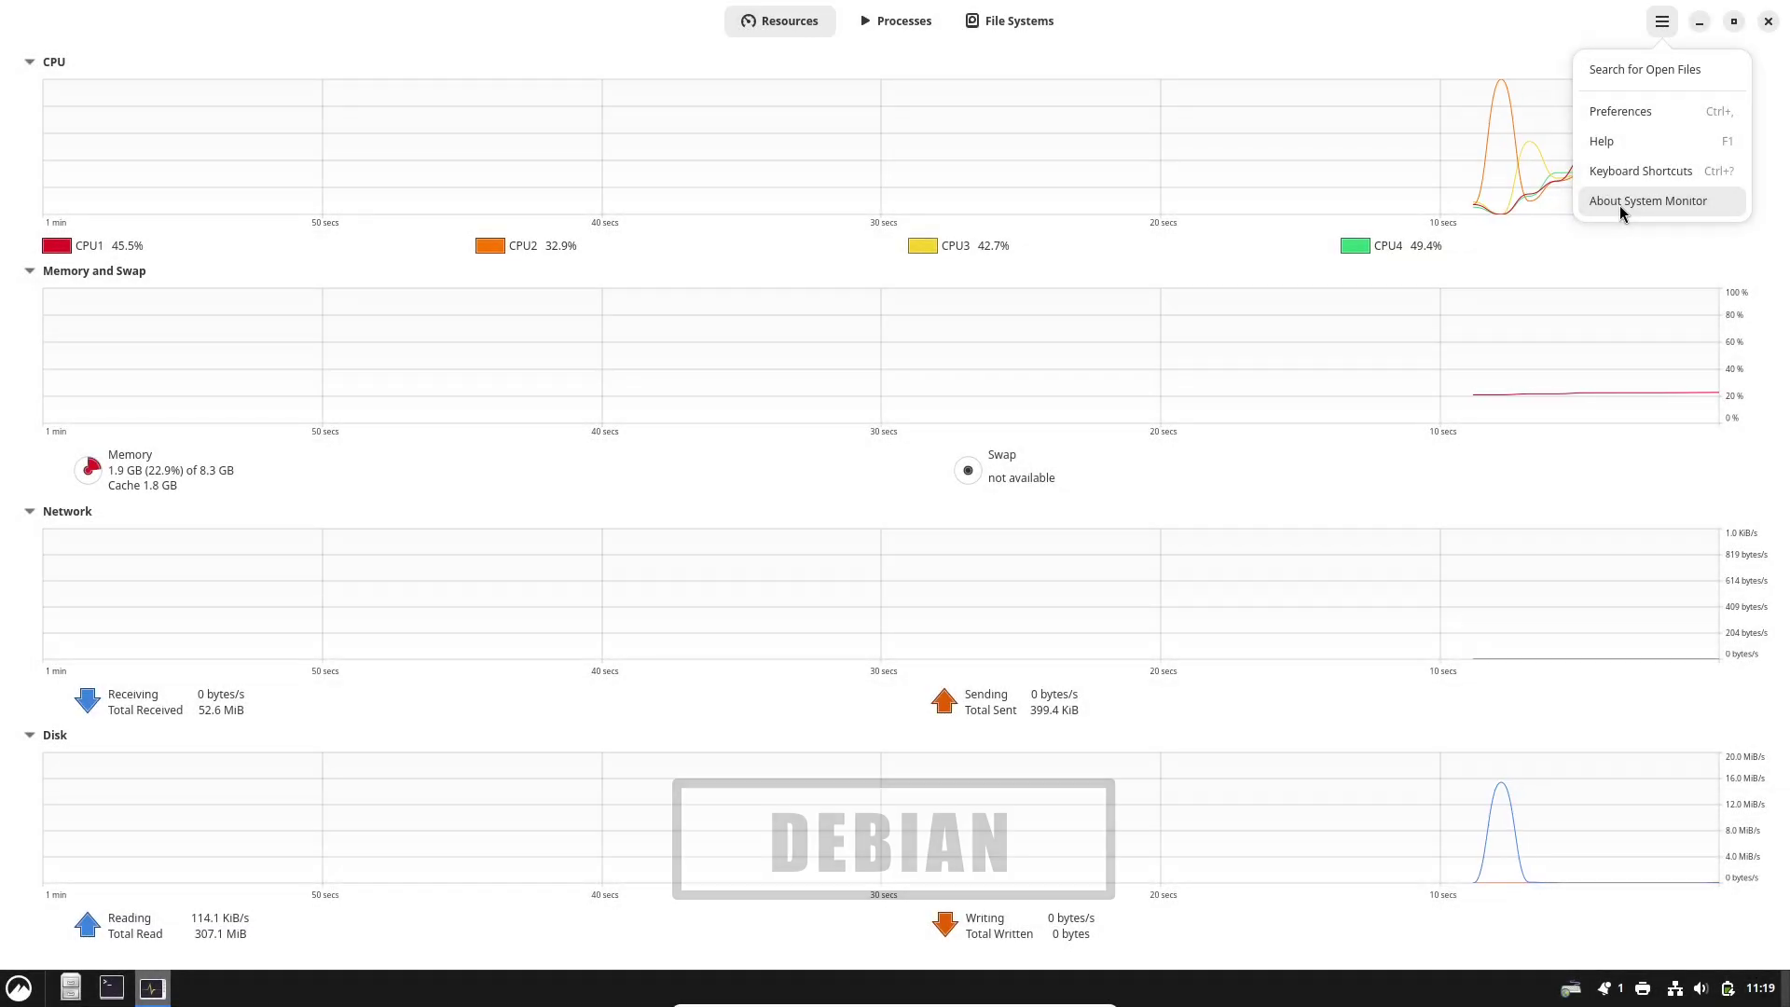
Step: Check the version information in System Monitor's About dialog on Debian, and close the dialog
{"action": "left_click", "coordinate": [1620, 202]}
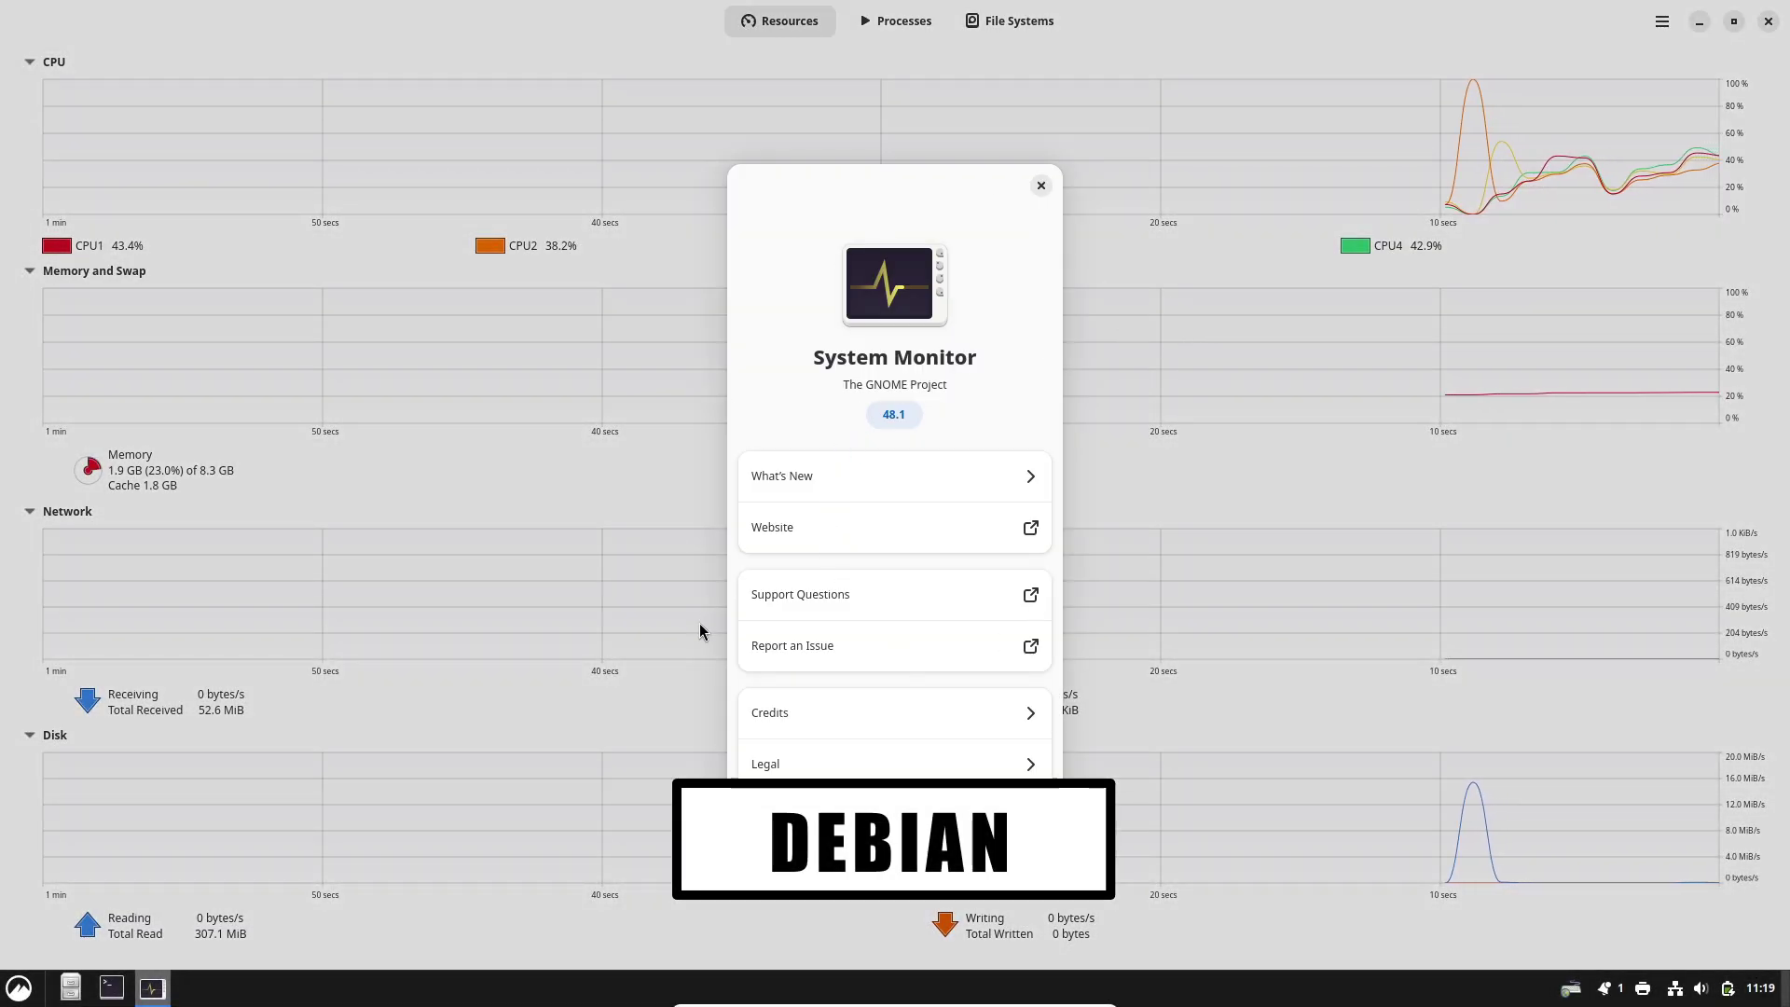
{"action": "left_click", "coordinate": [1042, 185]}
Step: Collapse the Disk and Network graphs in System Monitor, and switch to the list of running processes
{"action": "left_click", "coordinate": [30, 736]}
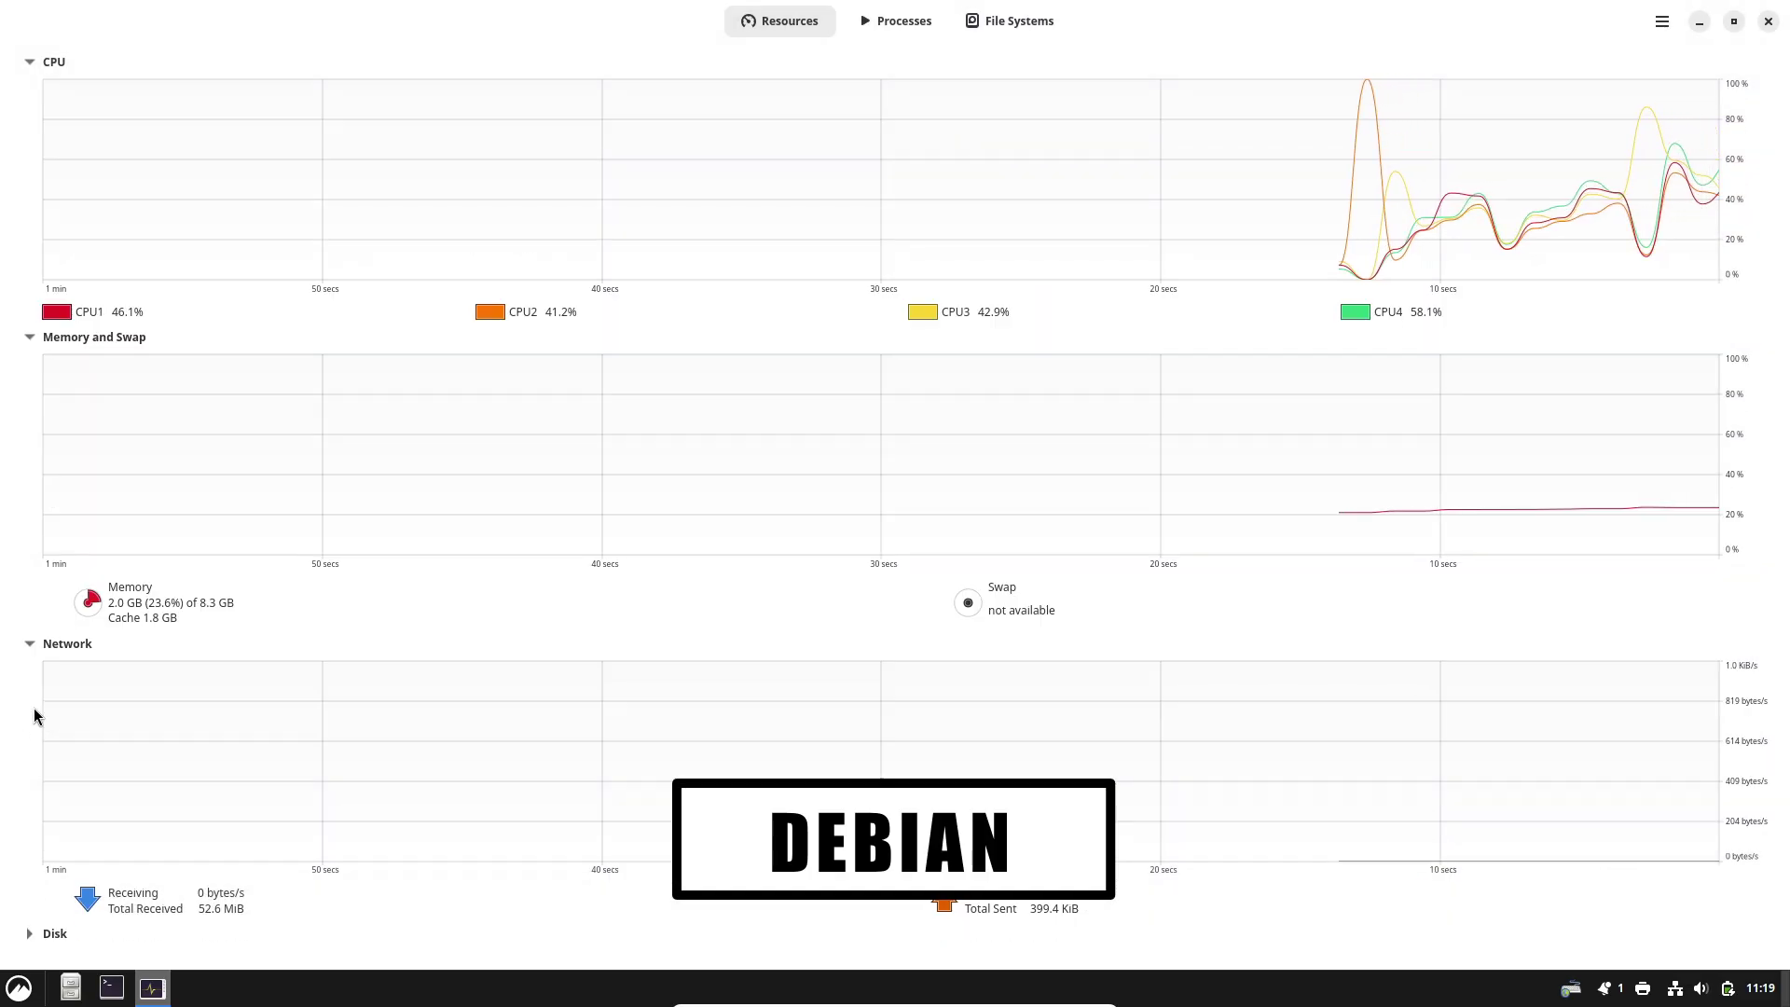
{"action": "left_click", "coordinate": [31, 641]}
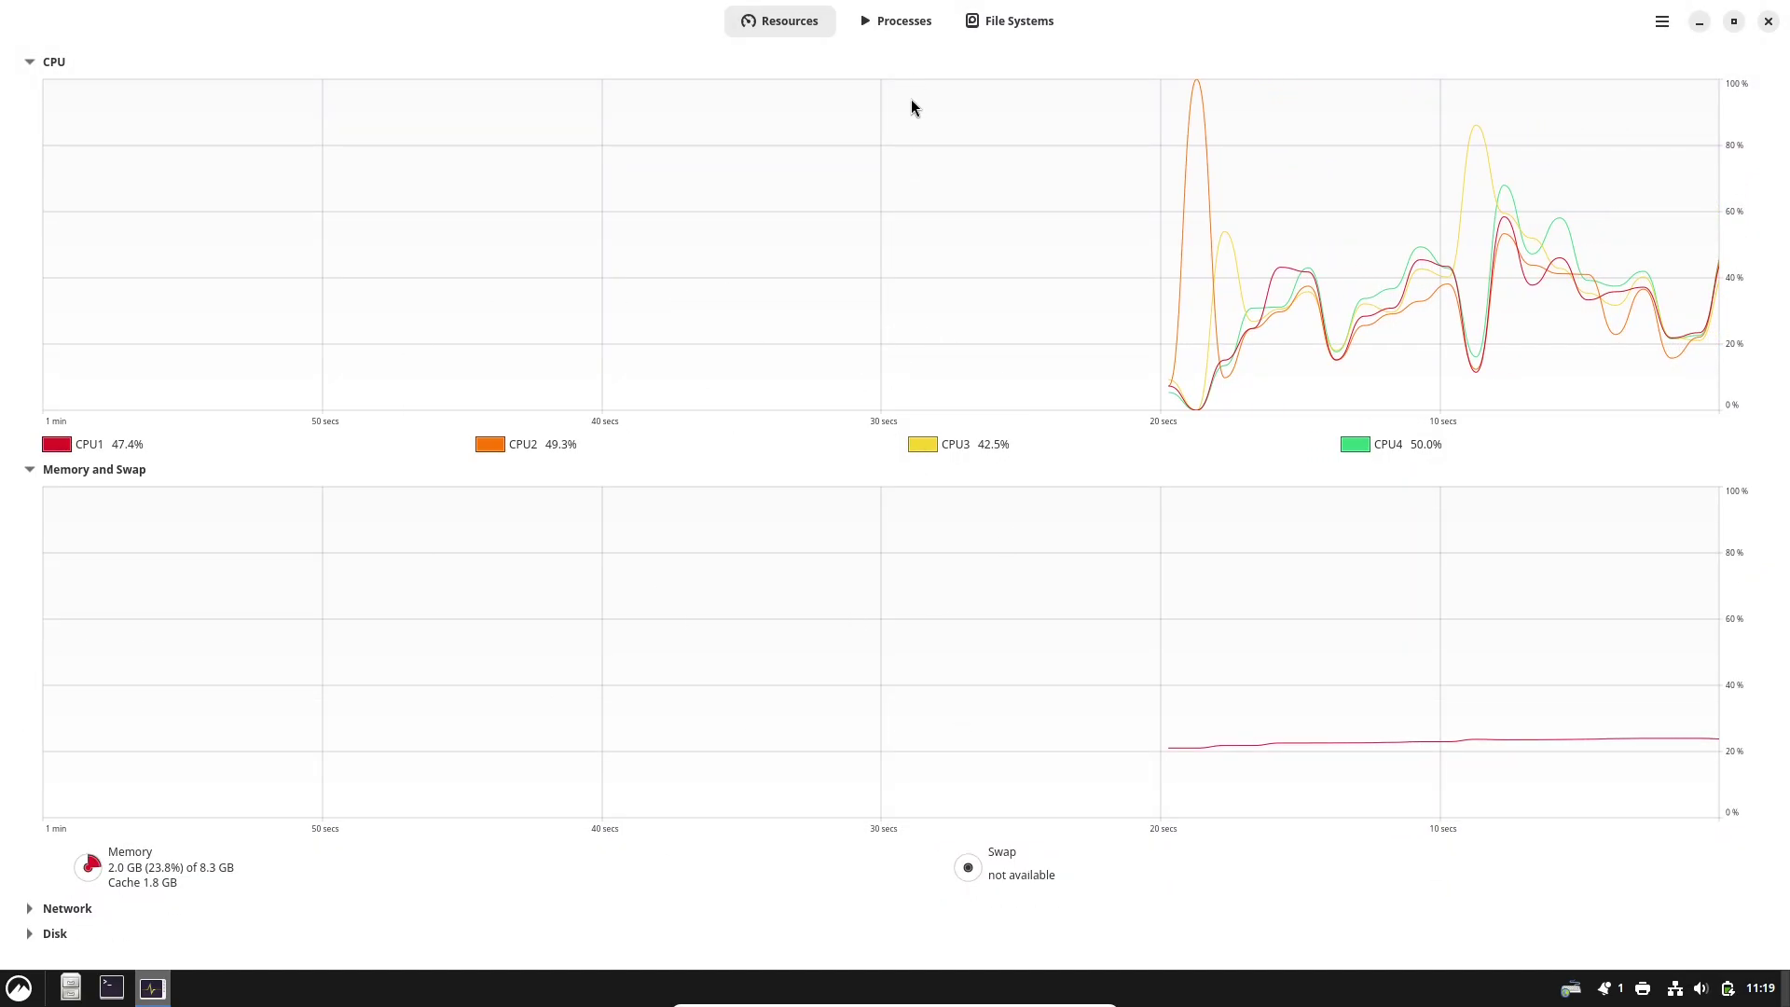
{"action": "left_click", "coordinate": [909, 23]}
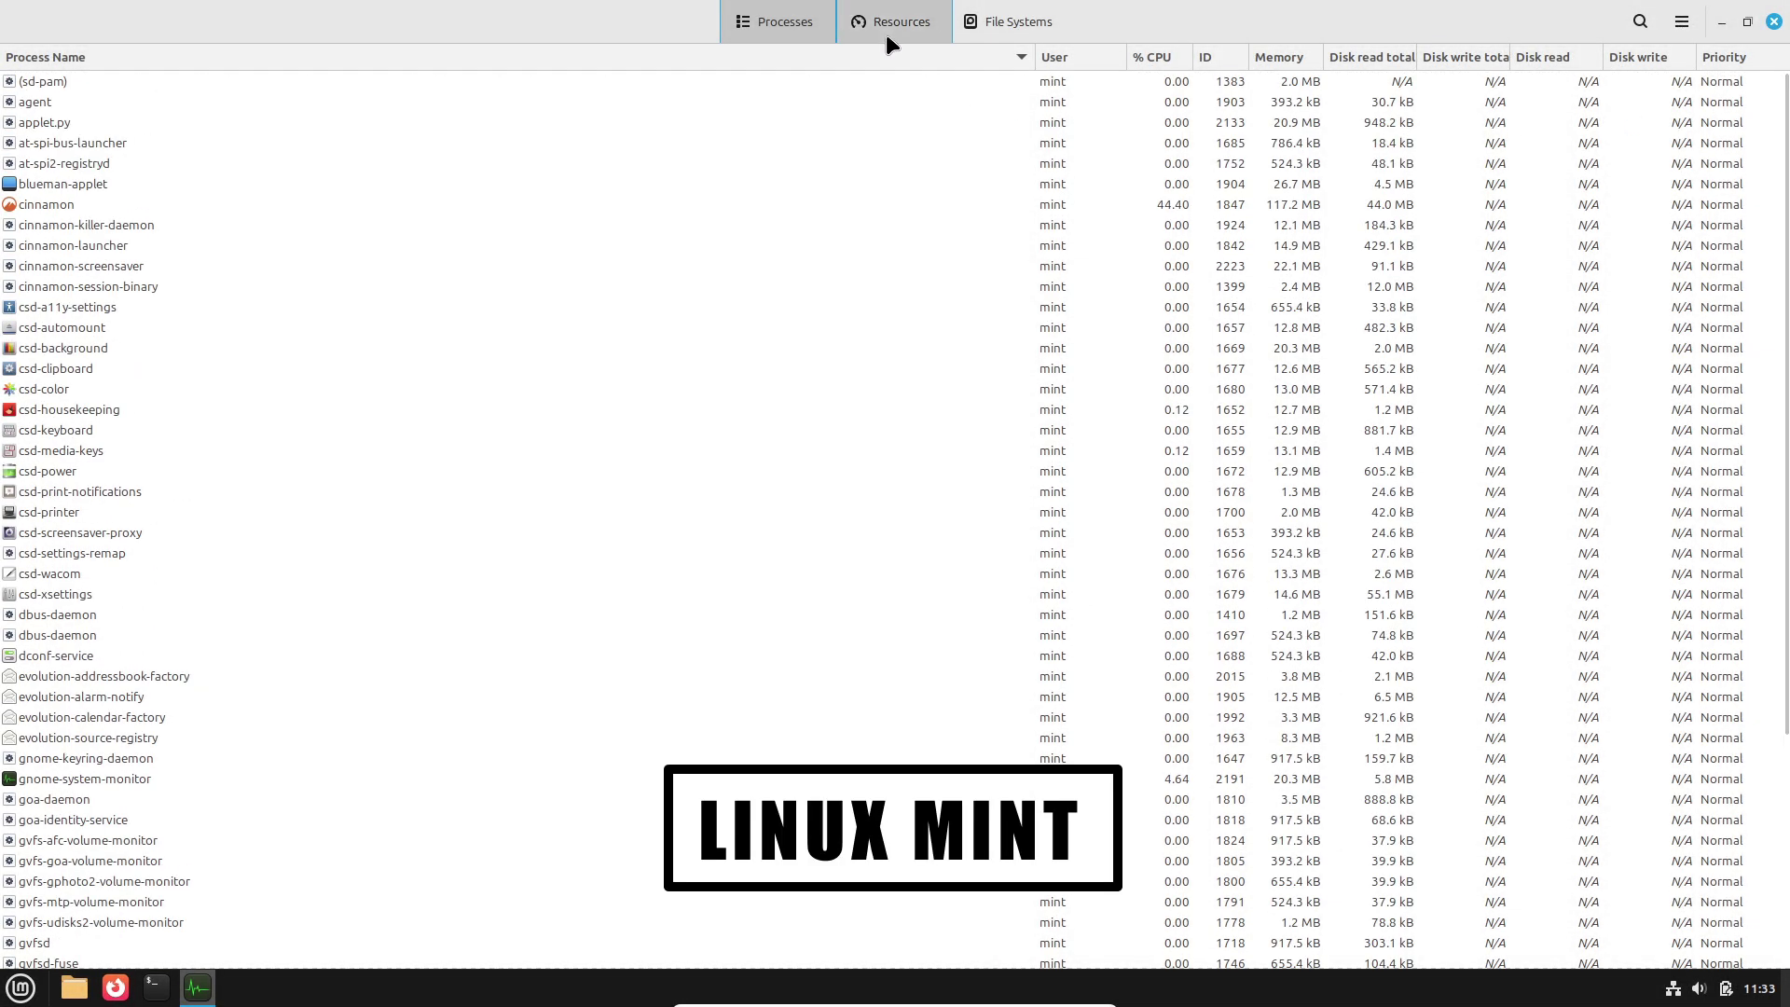
Step: Look through the Resources, File Systems and Processes views of System Monitor in Linux Mint
{"action": "left_click", "coordinate": [886, 37]}
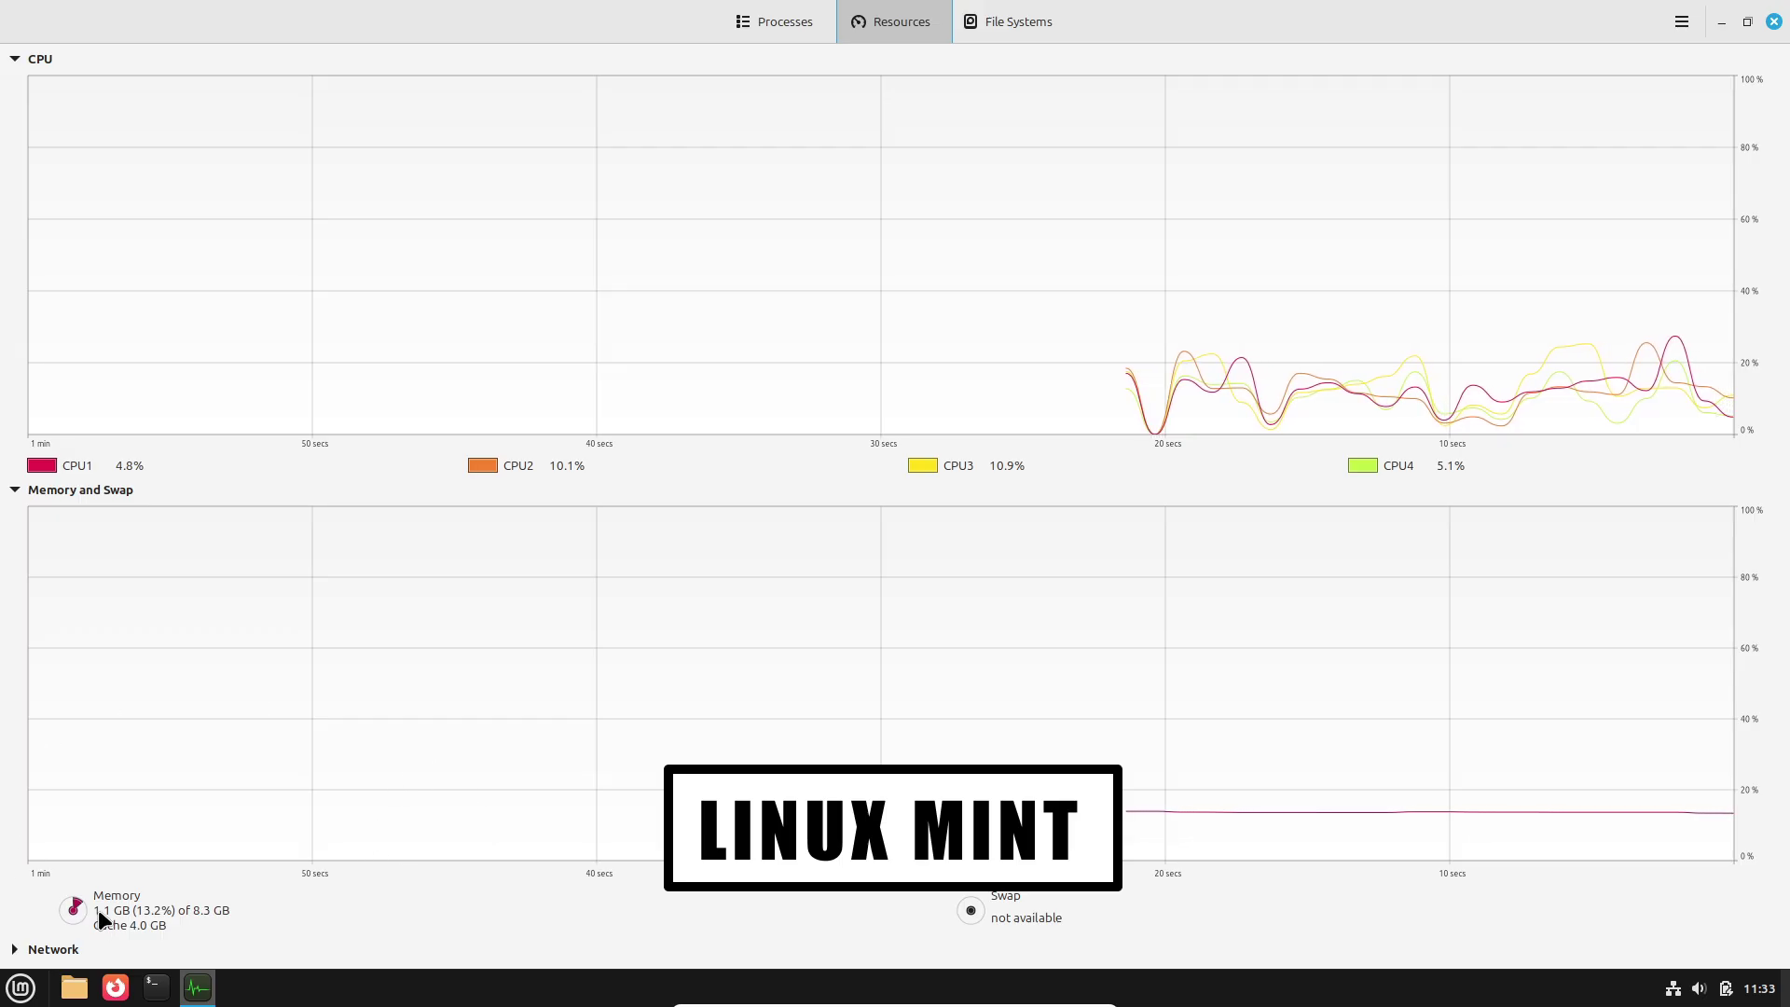
{"action": "left_click", "coordinate": [998, 32]}
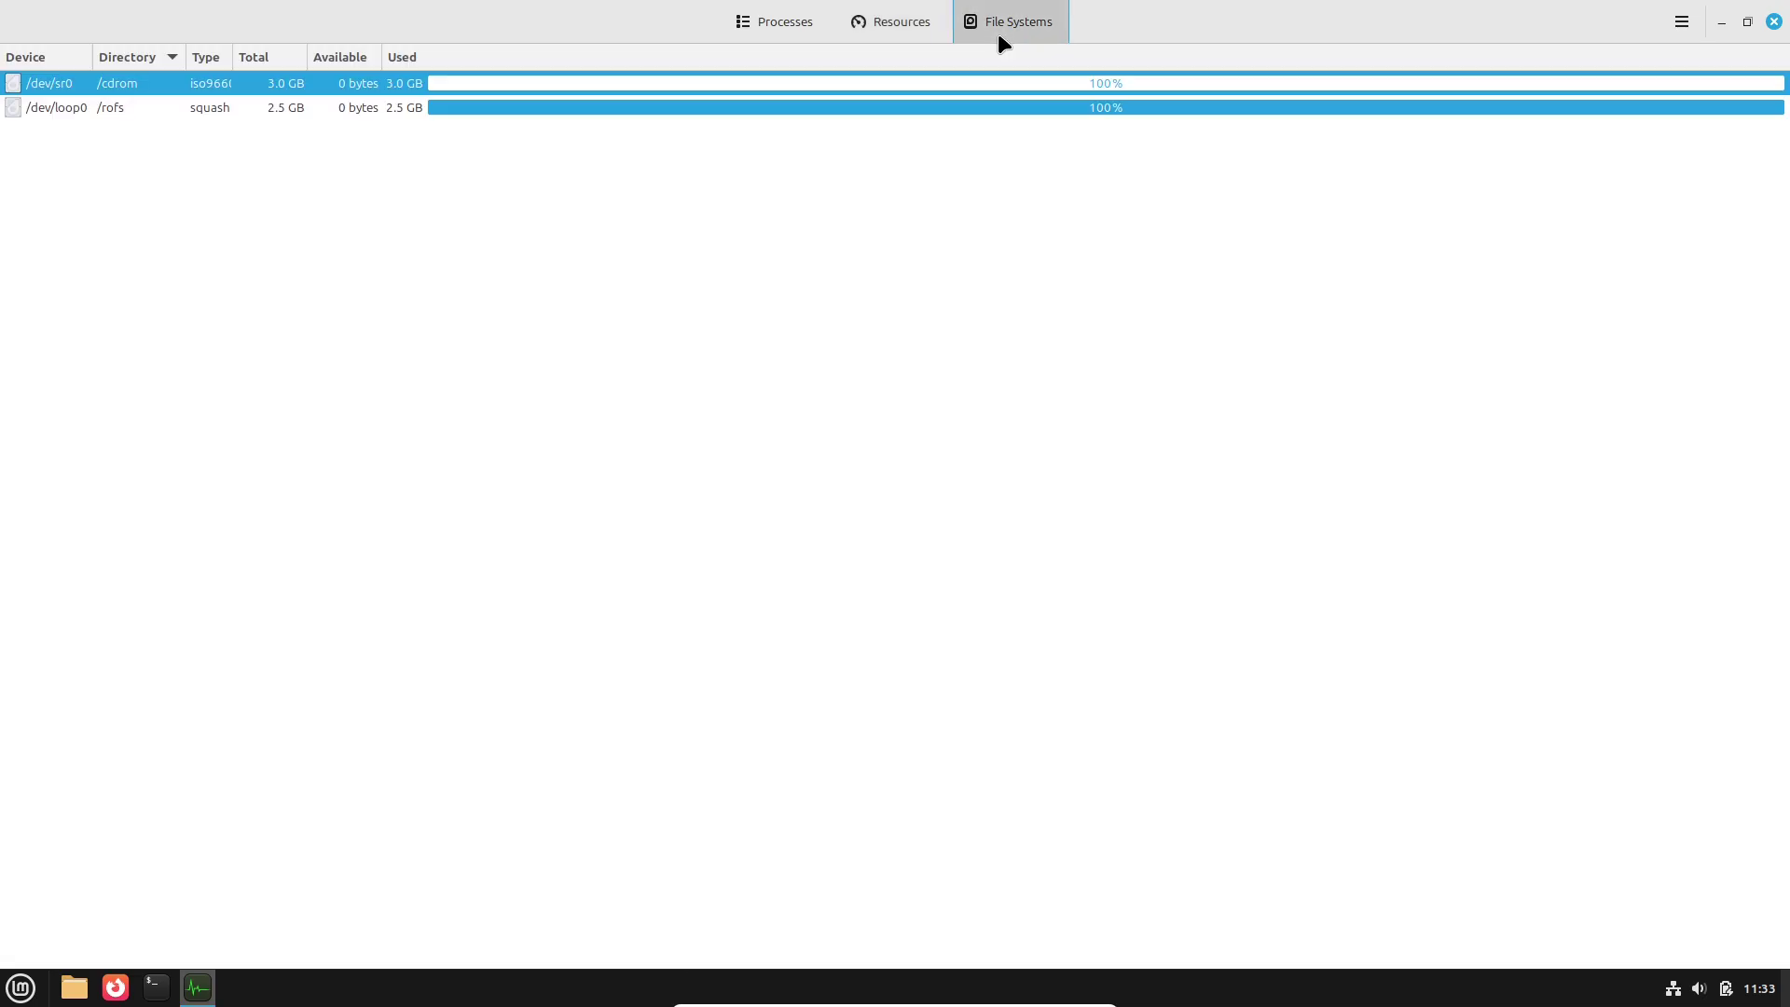
{"action": "left_click", "coordinate": [898, 30]}
{"action": "left_click", "coordinate": [796, 30]}
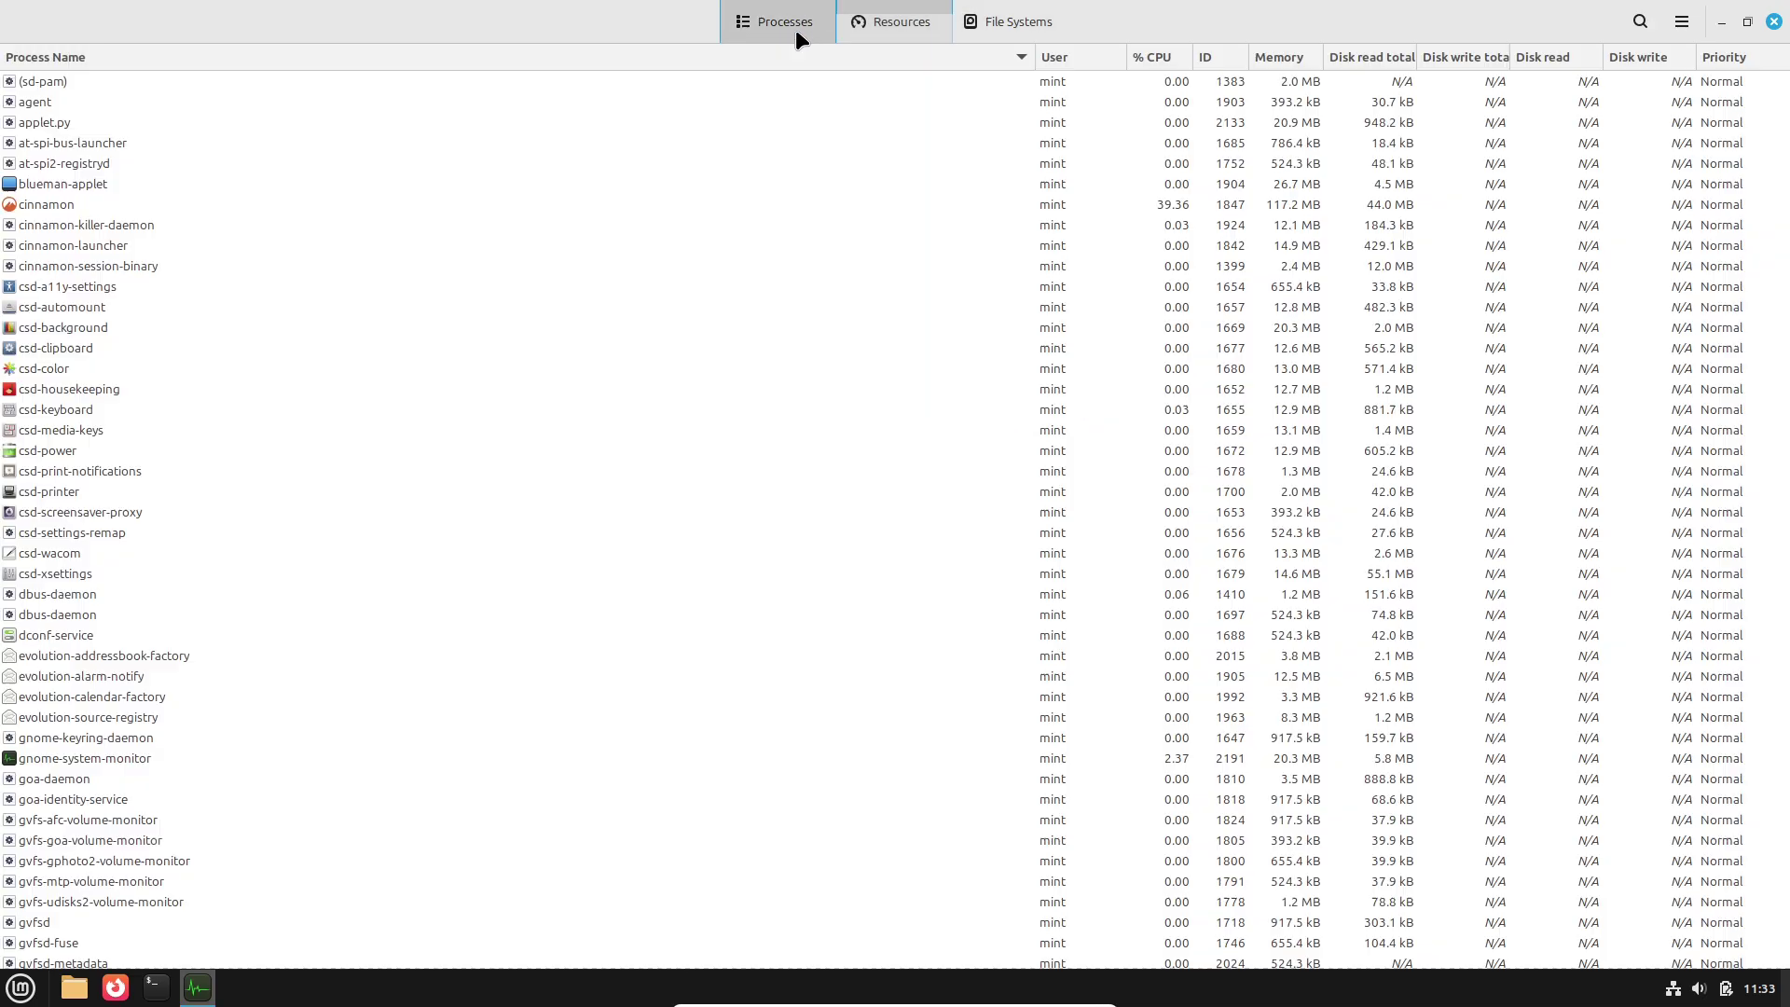
{"action": "left_click", "coordinate": [919, 30]}
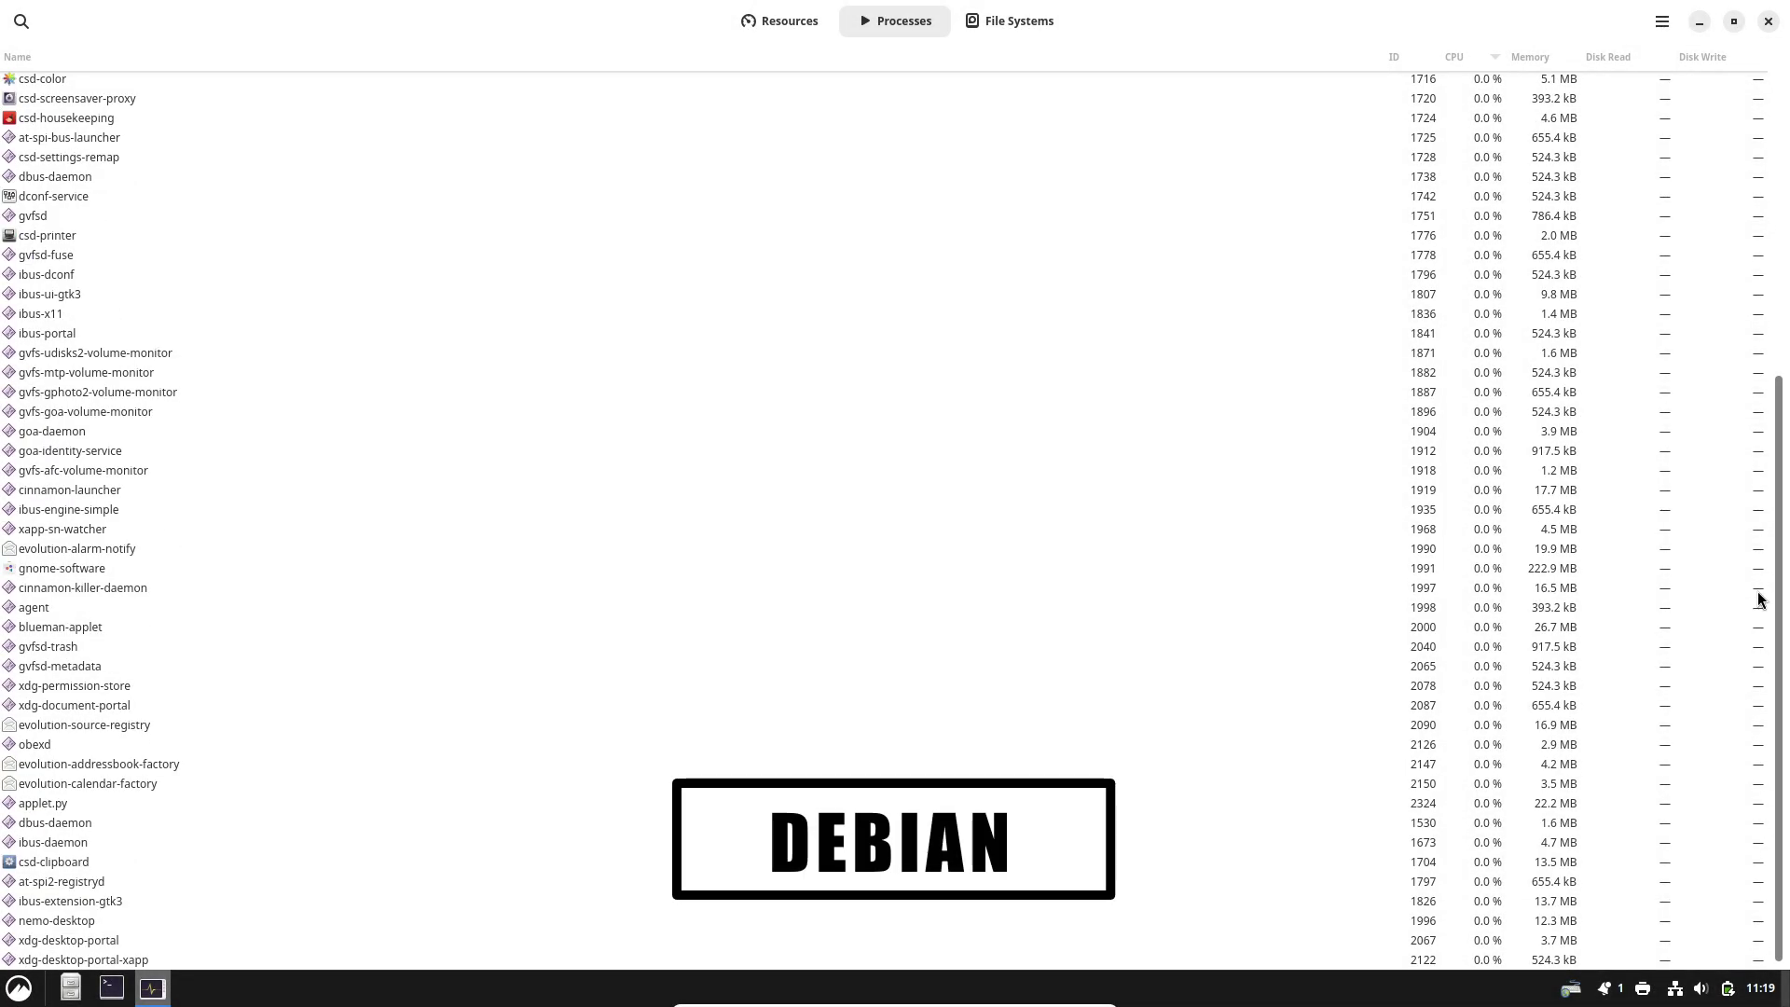
Step: Review the processes, file systems and resource graphs in Debian's System Monitor, and close it
{"action": "scroll", "coordinate": [1760, 600], "scroll_direction": "up", "scroll_amount": 10}
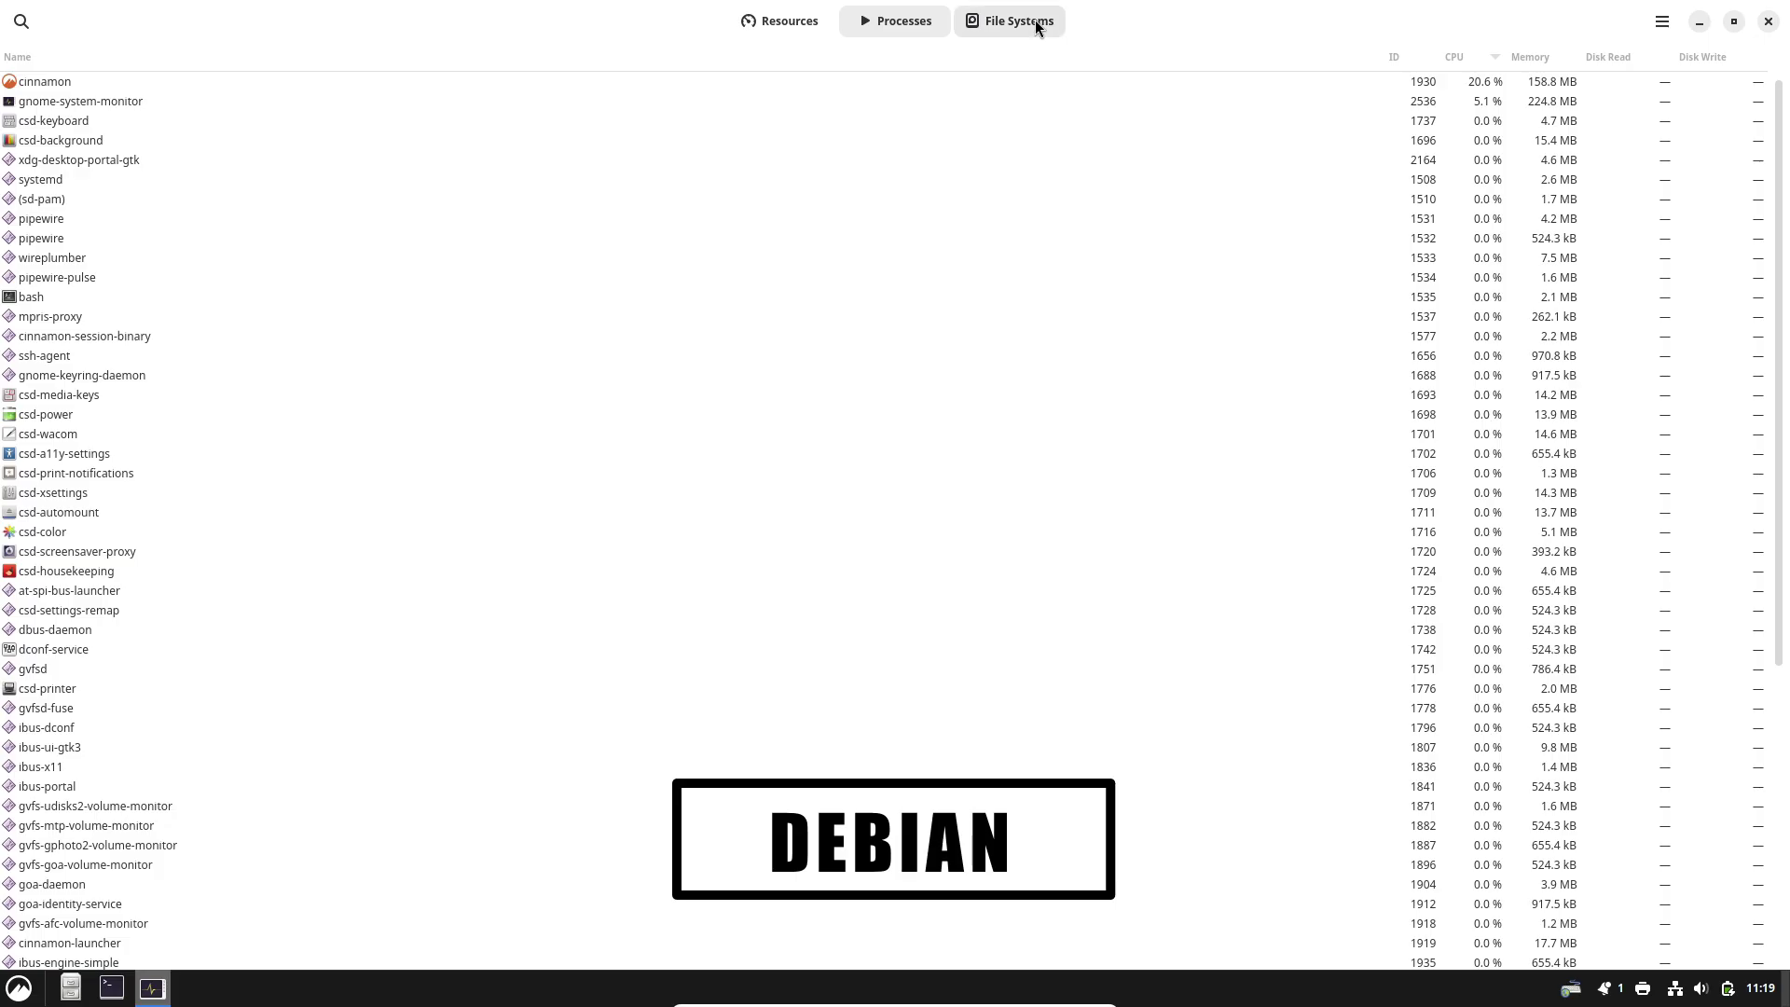
{"action": "left_click", "coordinate": [1038, 27]}
{"action": "left_click", "coordinate": [903, 26]}
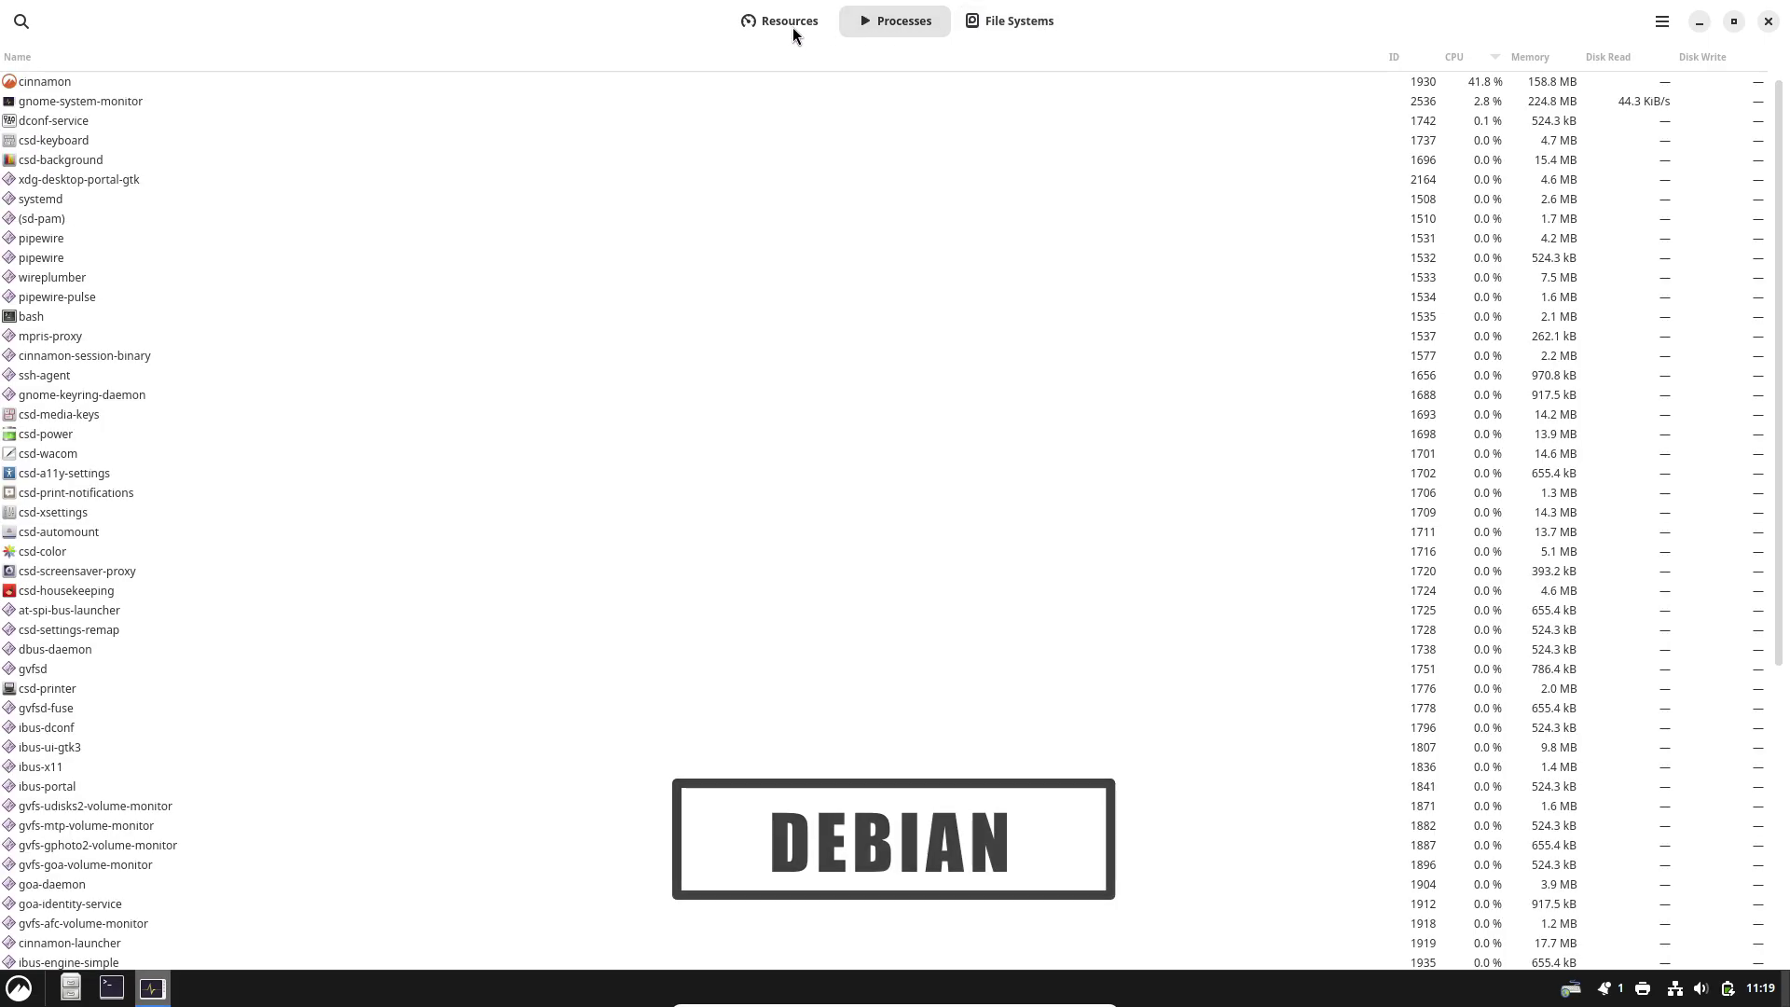
{"action": "left_click", "coordinate": [785, 26]}
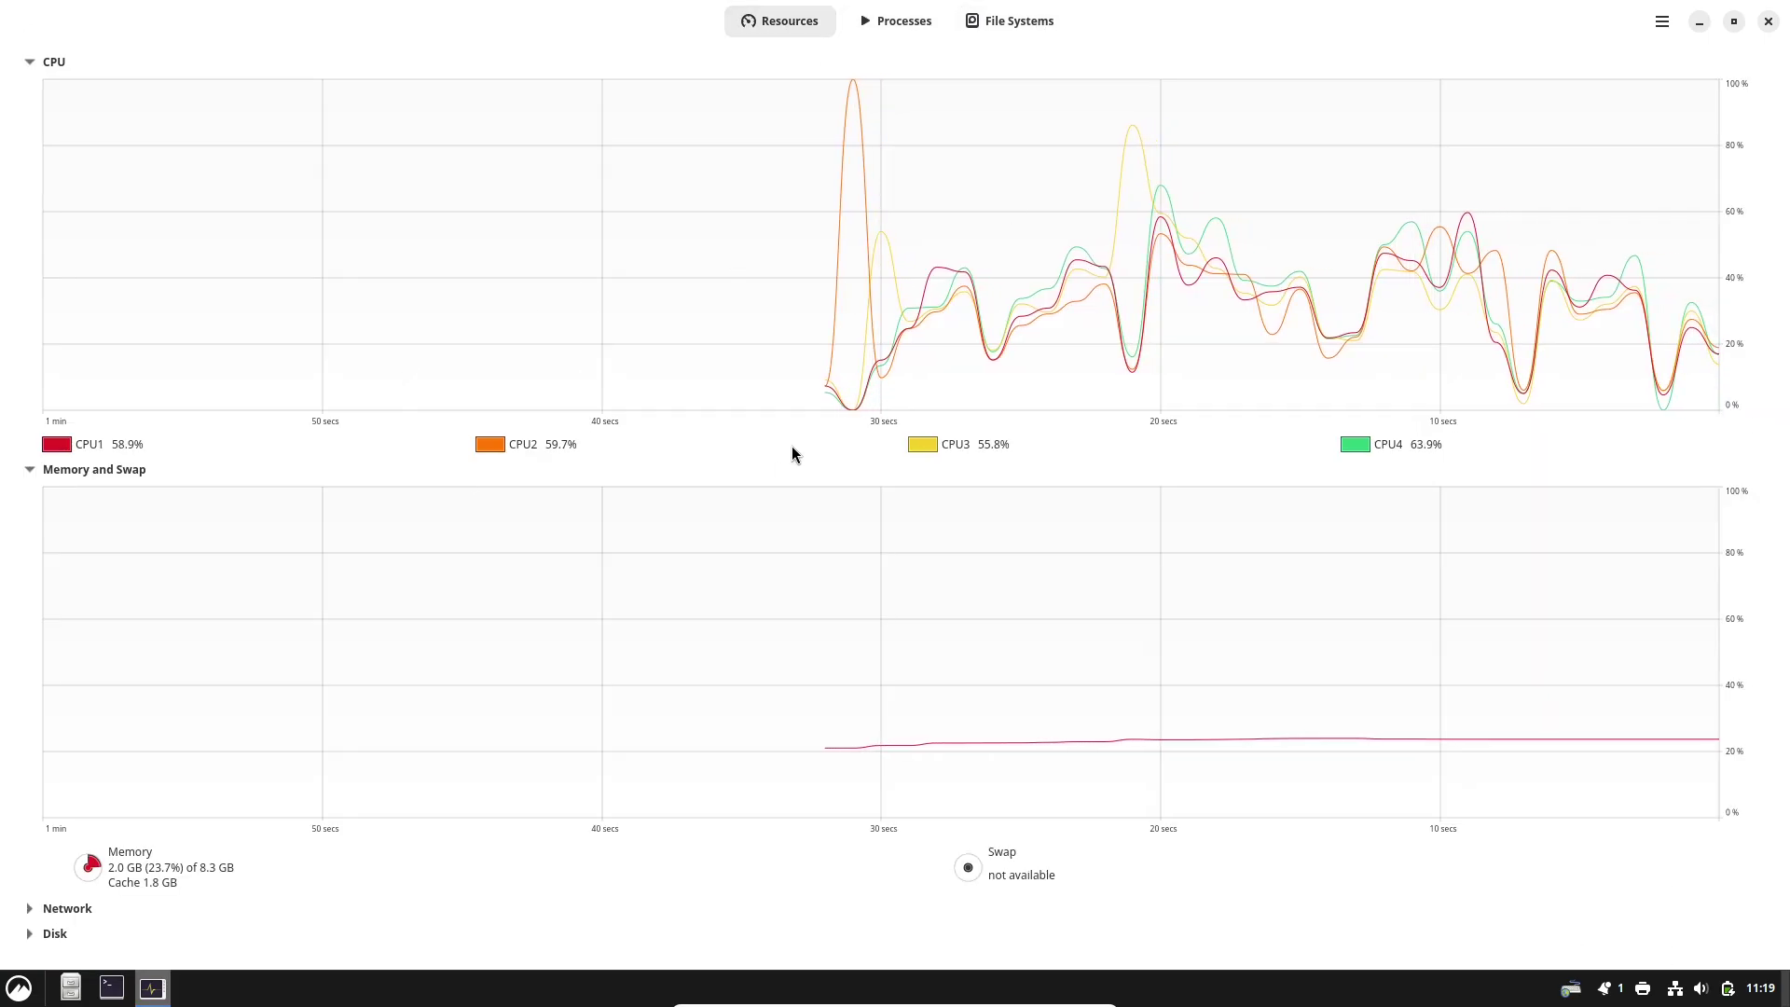
{"action": "left_click", "coordinate": [1769, 20]}
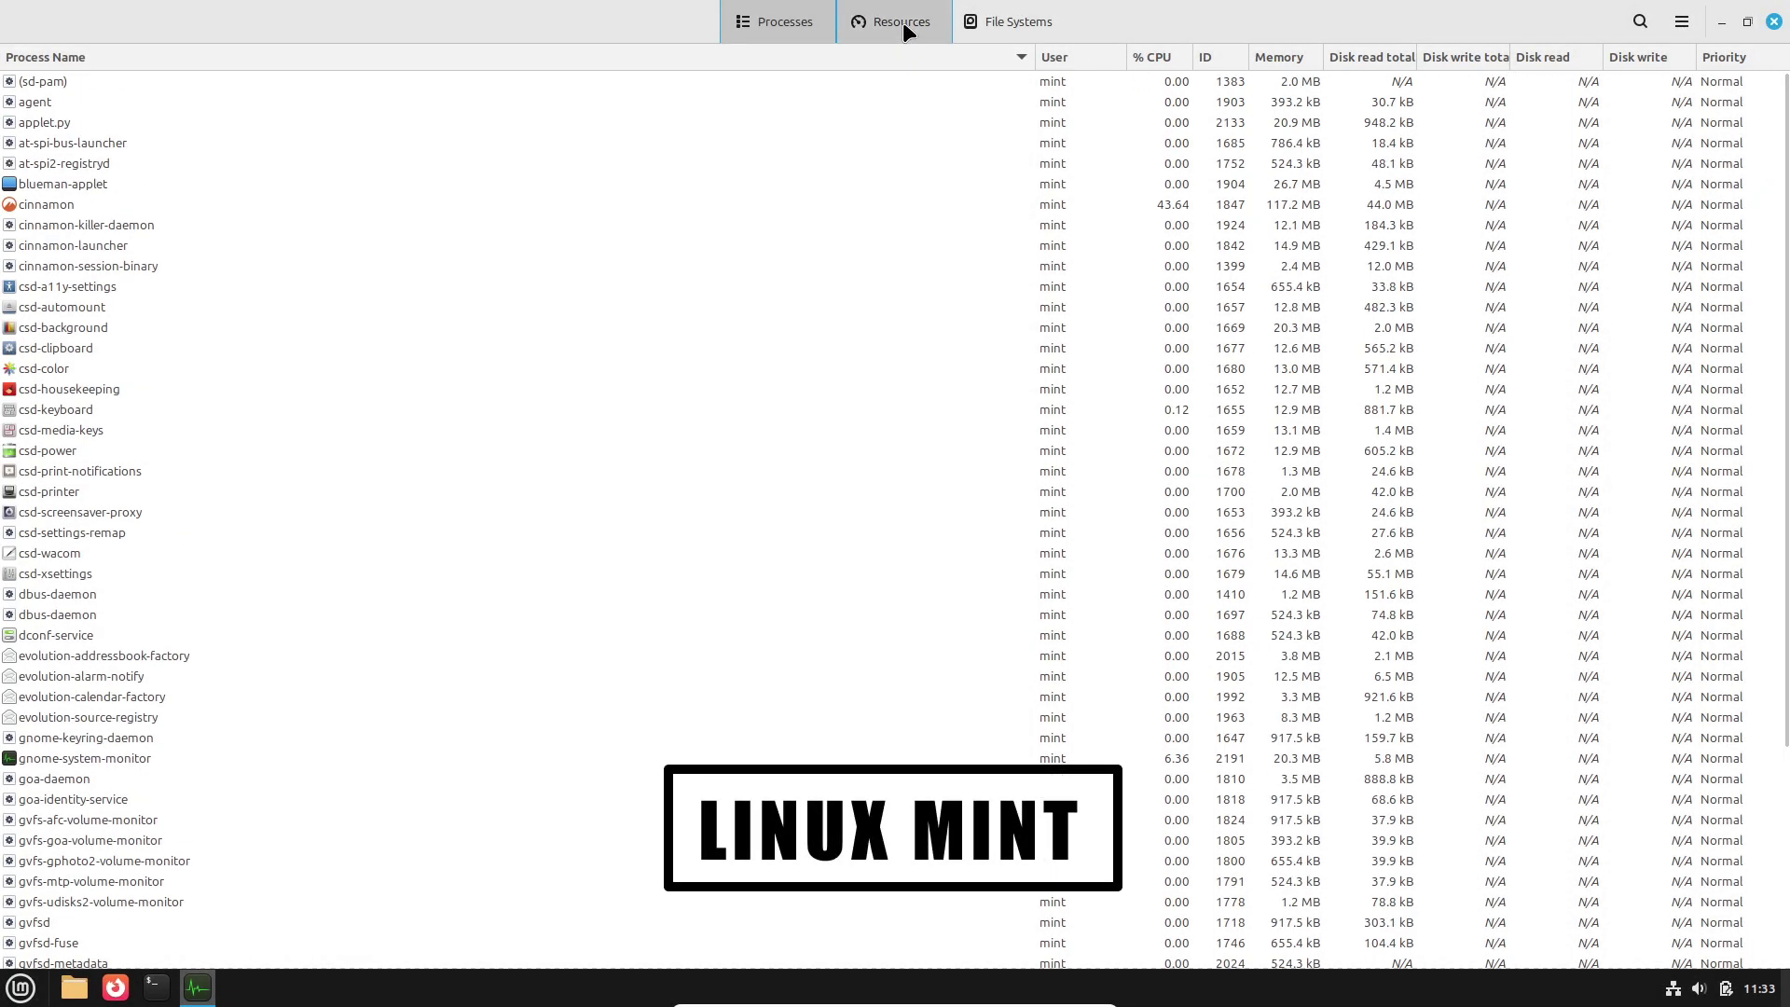
Step: Check the resource graphs and About details of System Monitor in Linux Mint, and open the applications menu
{"action": "left_click", "coordinate": [902, 27]}
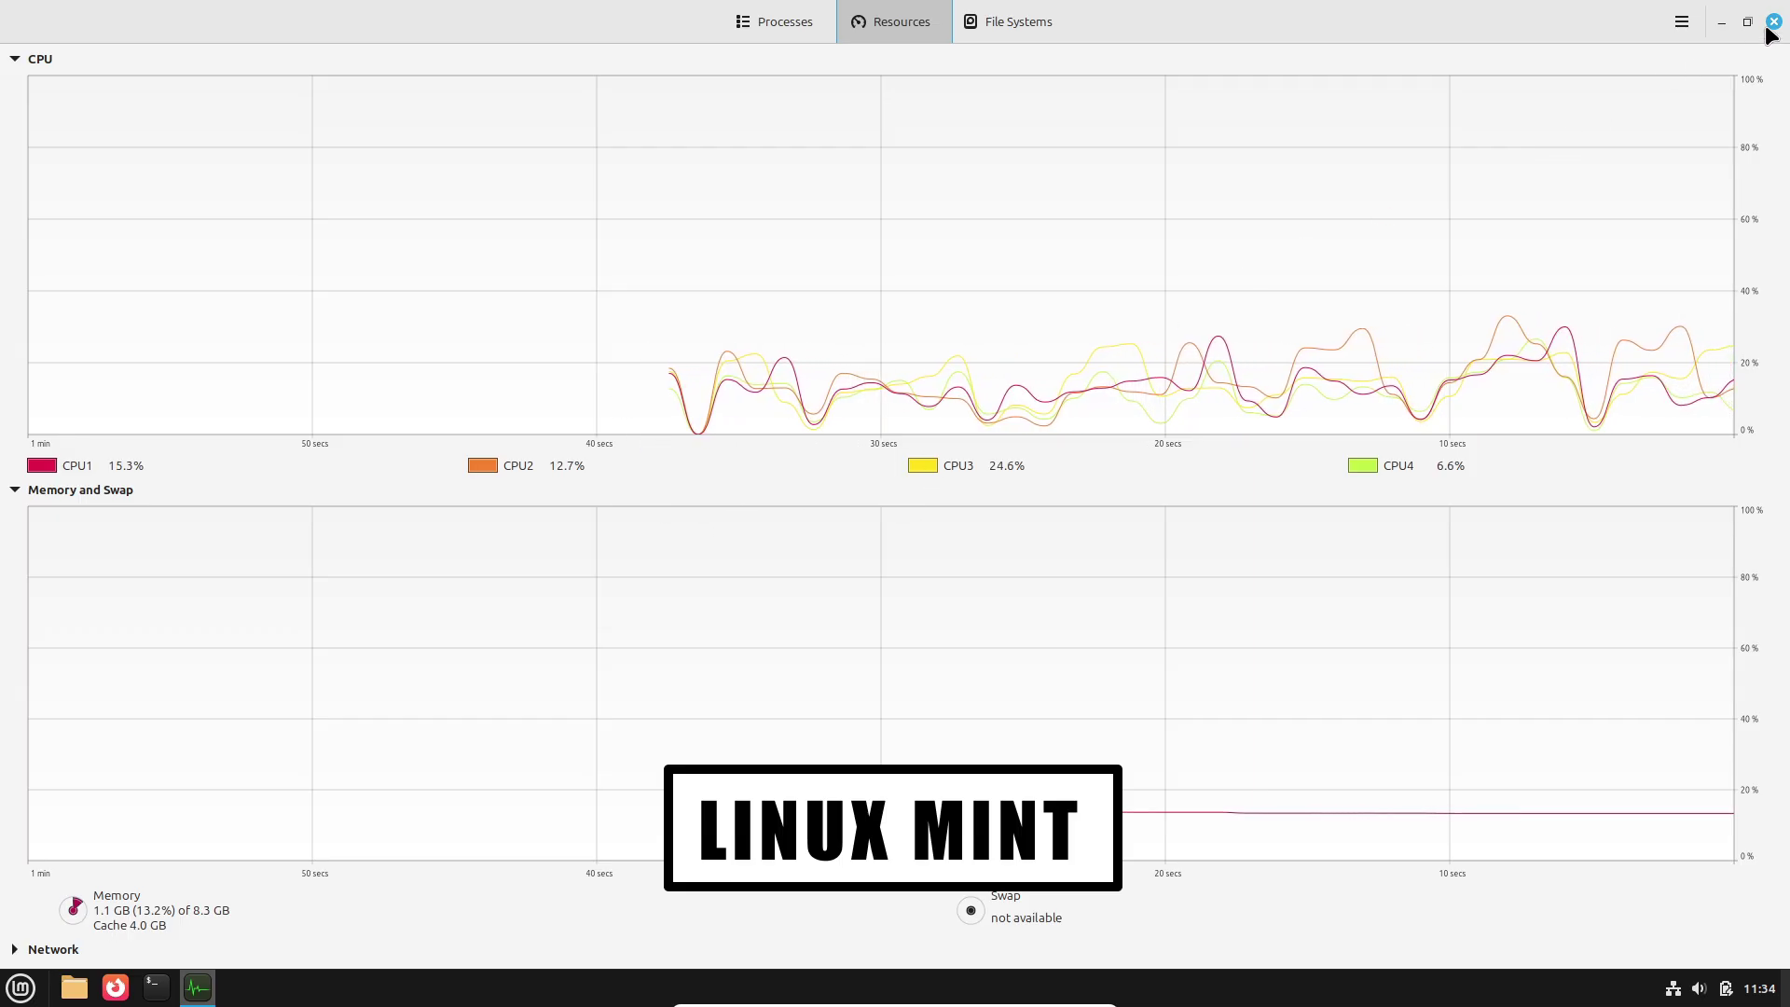
{"action": "left_click", "coordinate": [1681, 20]}
{"action": "left_click", "coordinate": [1637, 179]}
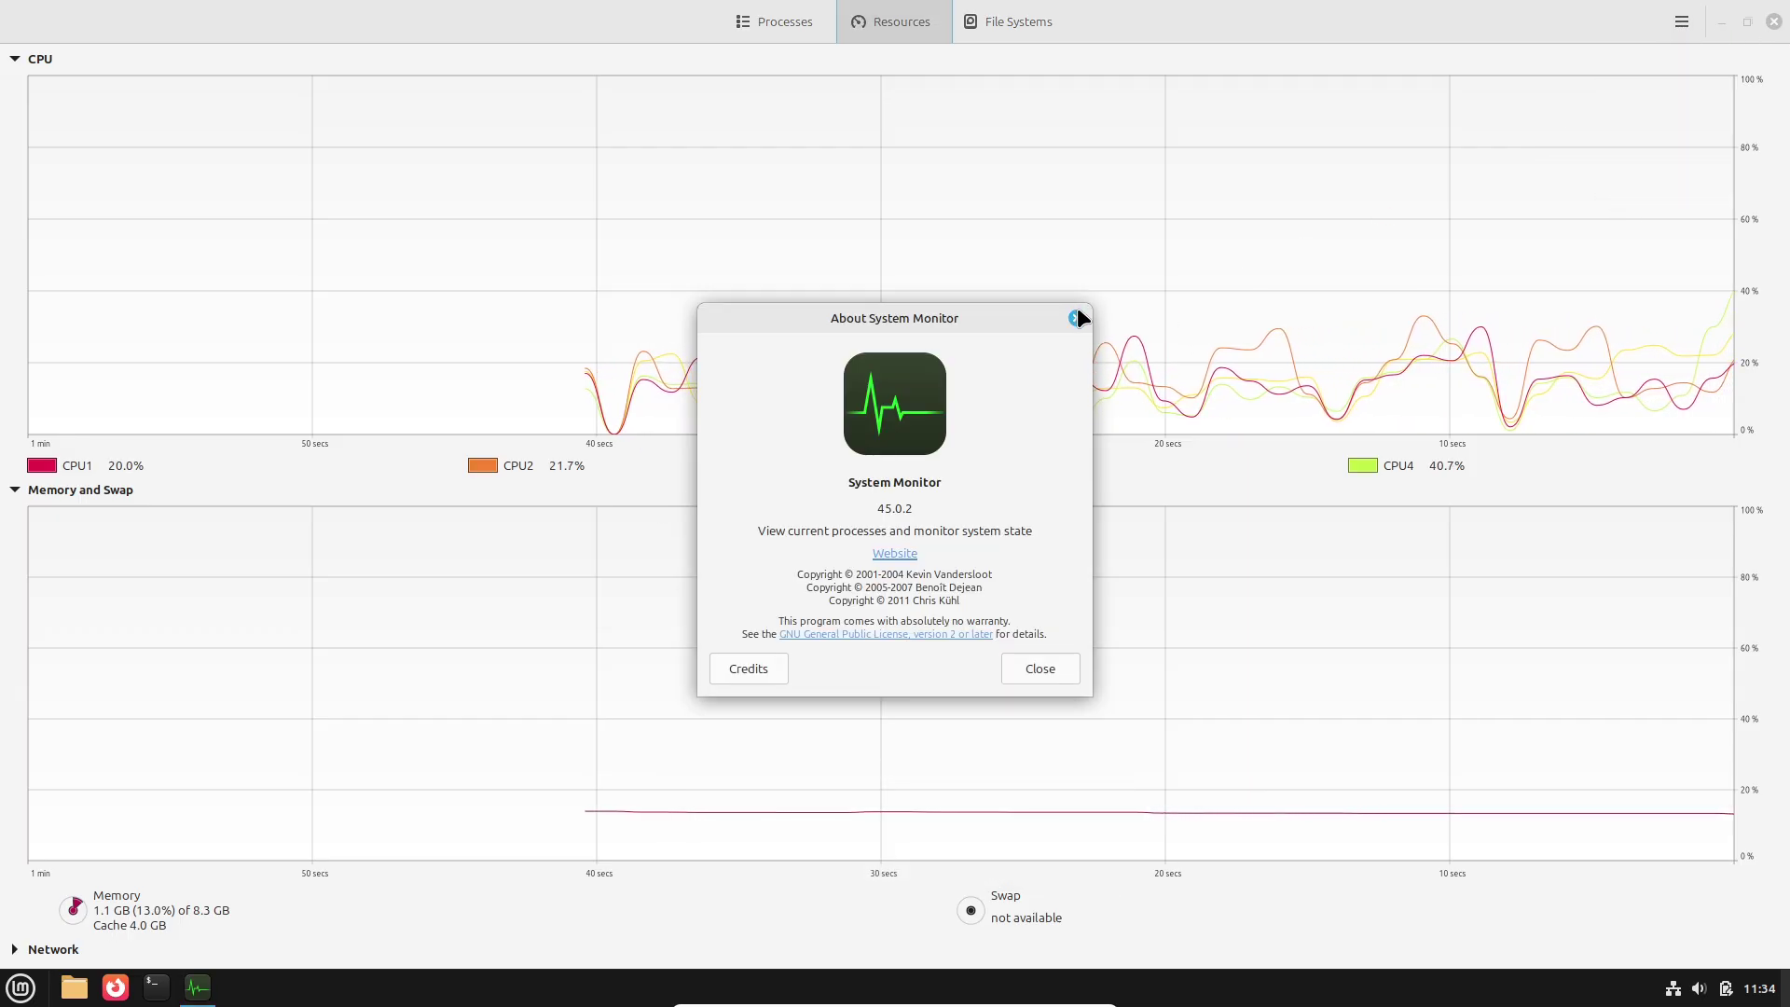
{"action": "left_click", "coordinate": [1077, 312]}
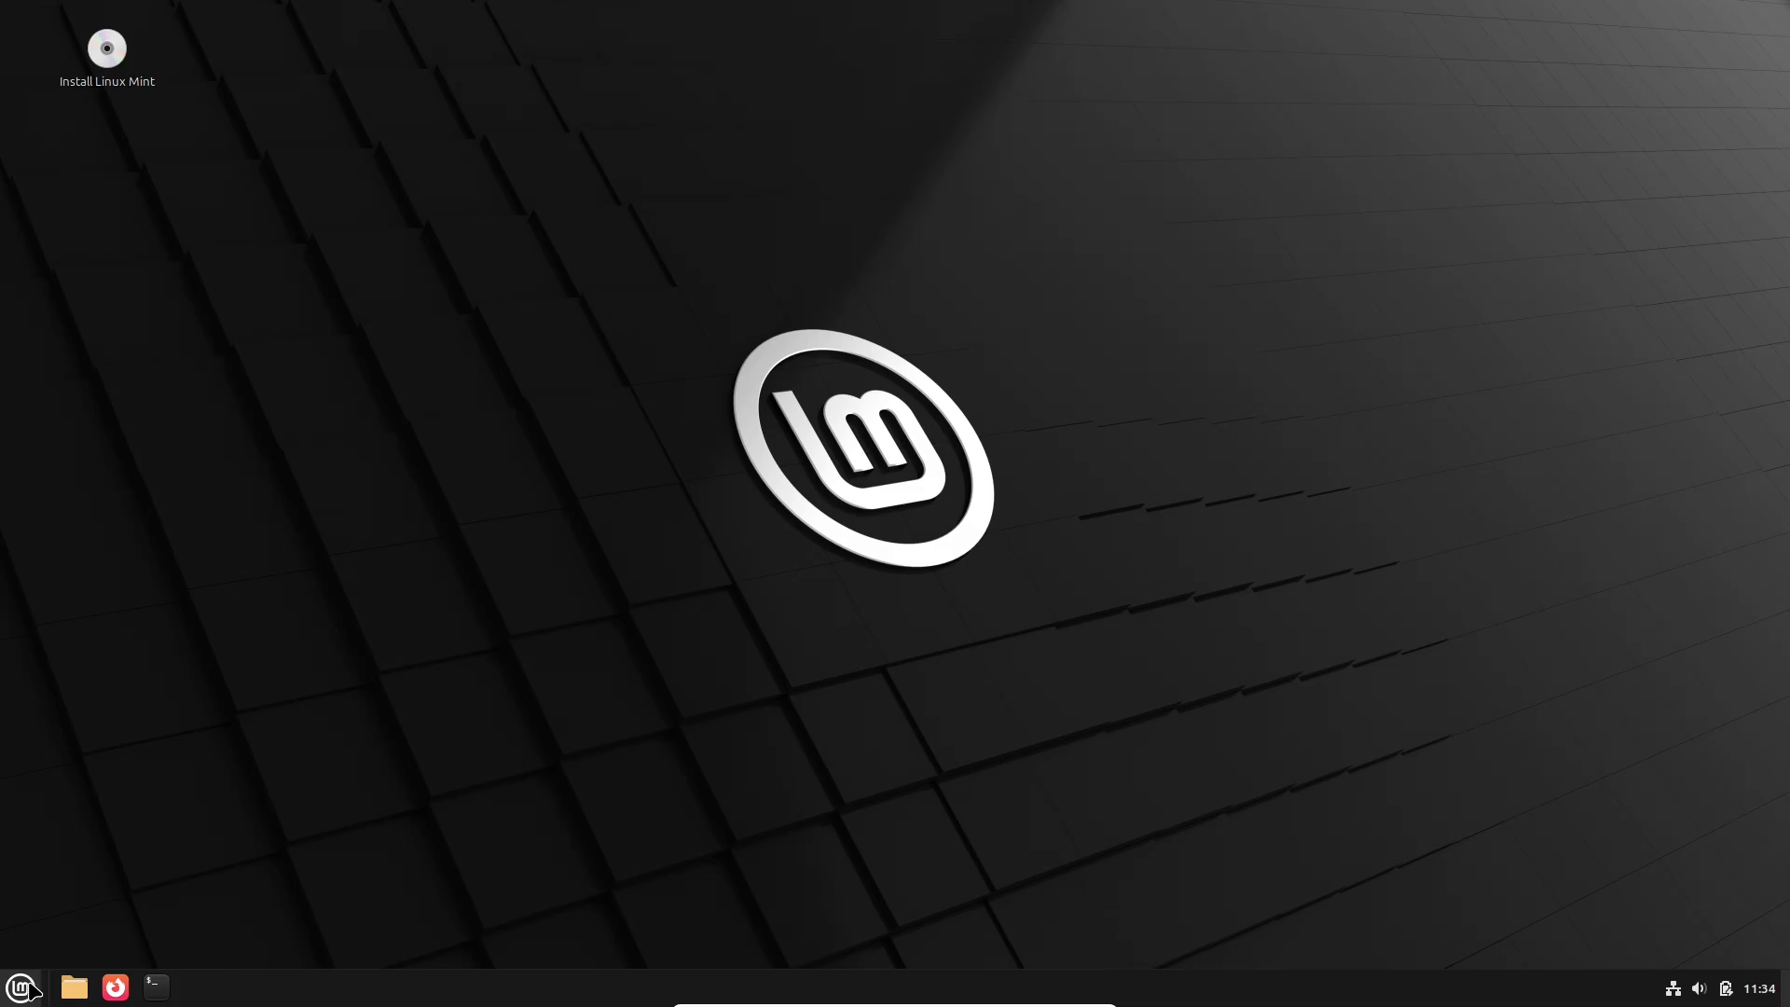
{"action": "left_click", "coordinate": [21, 986]}
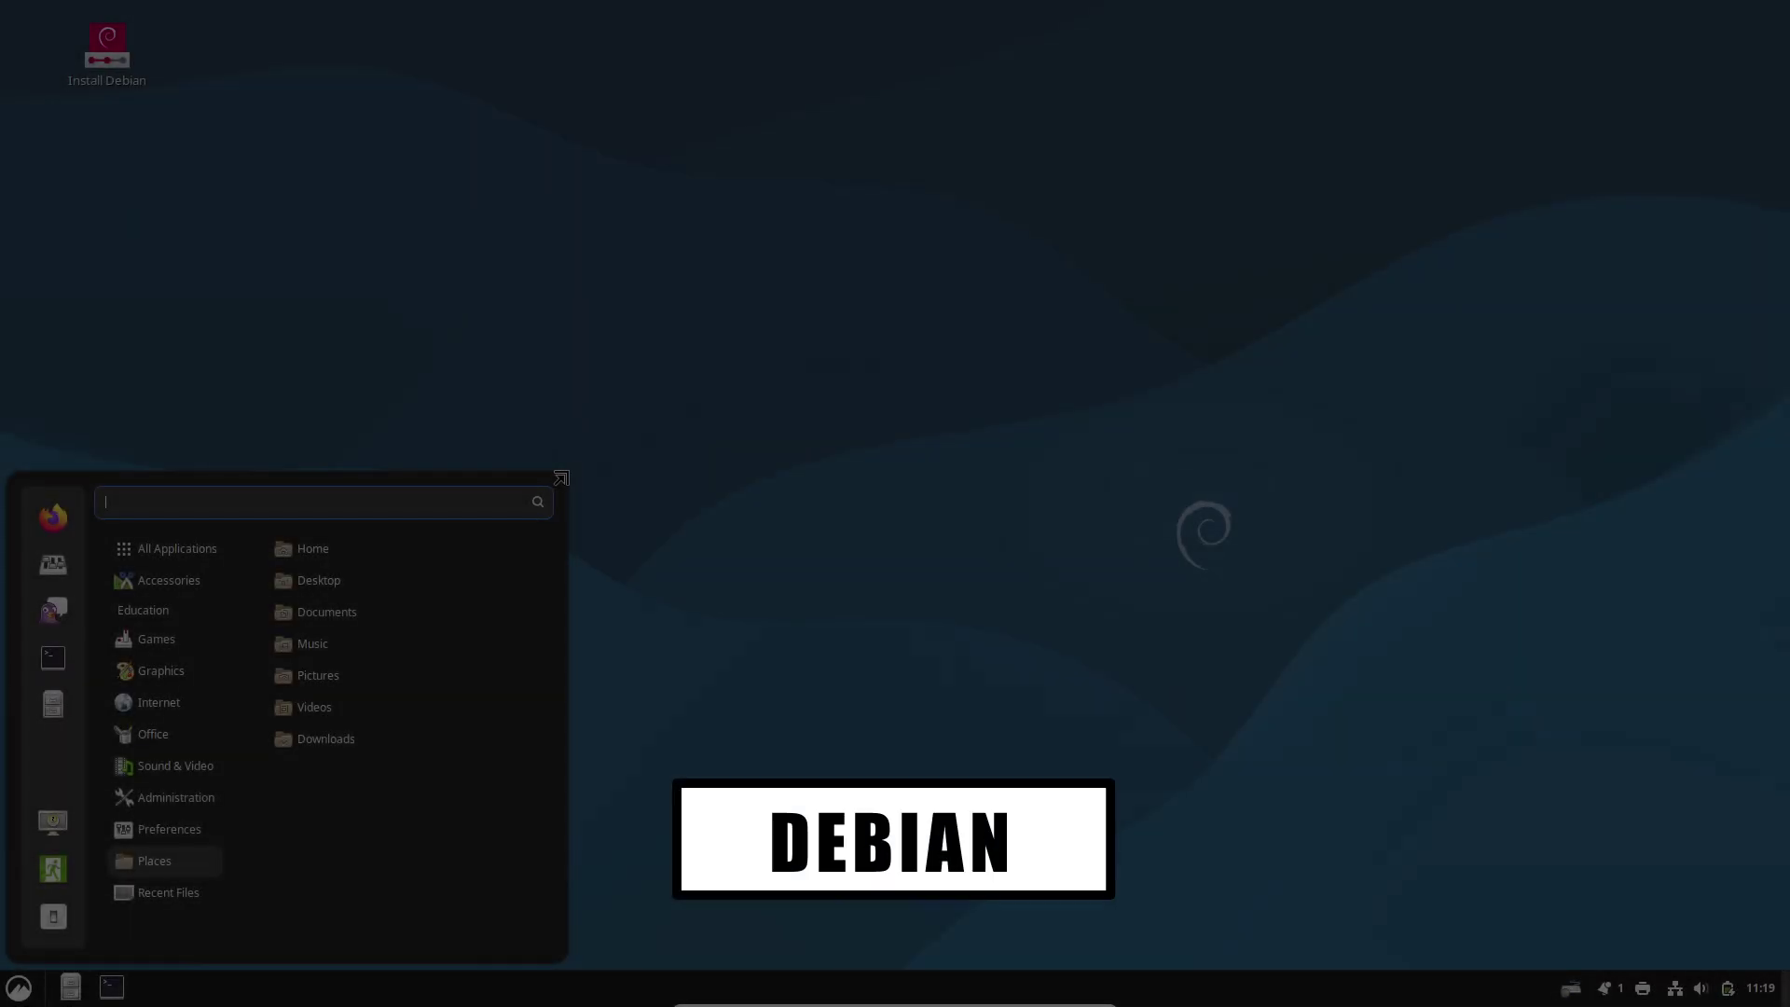
Step: Enlarge Debian's applications menu and browse its categories from Games to the full Preferences list
{"action": "left_click_drag", "start_coordinate": [562, 477], "coordinate": [780, 119]}
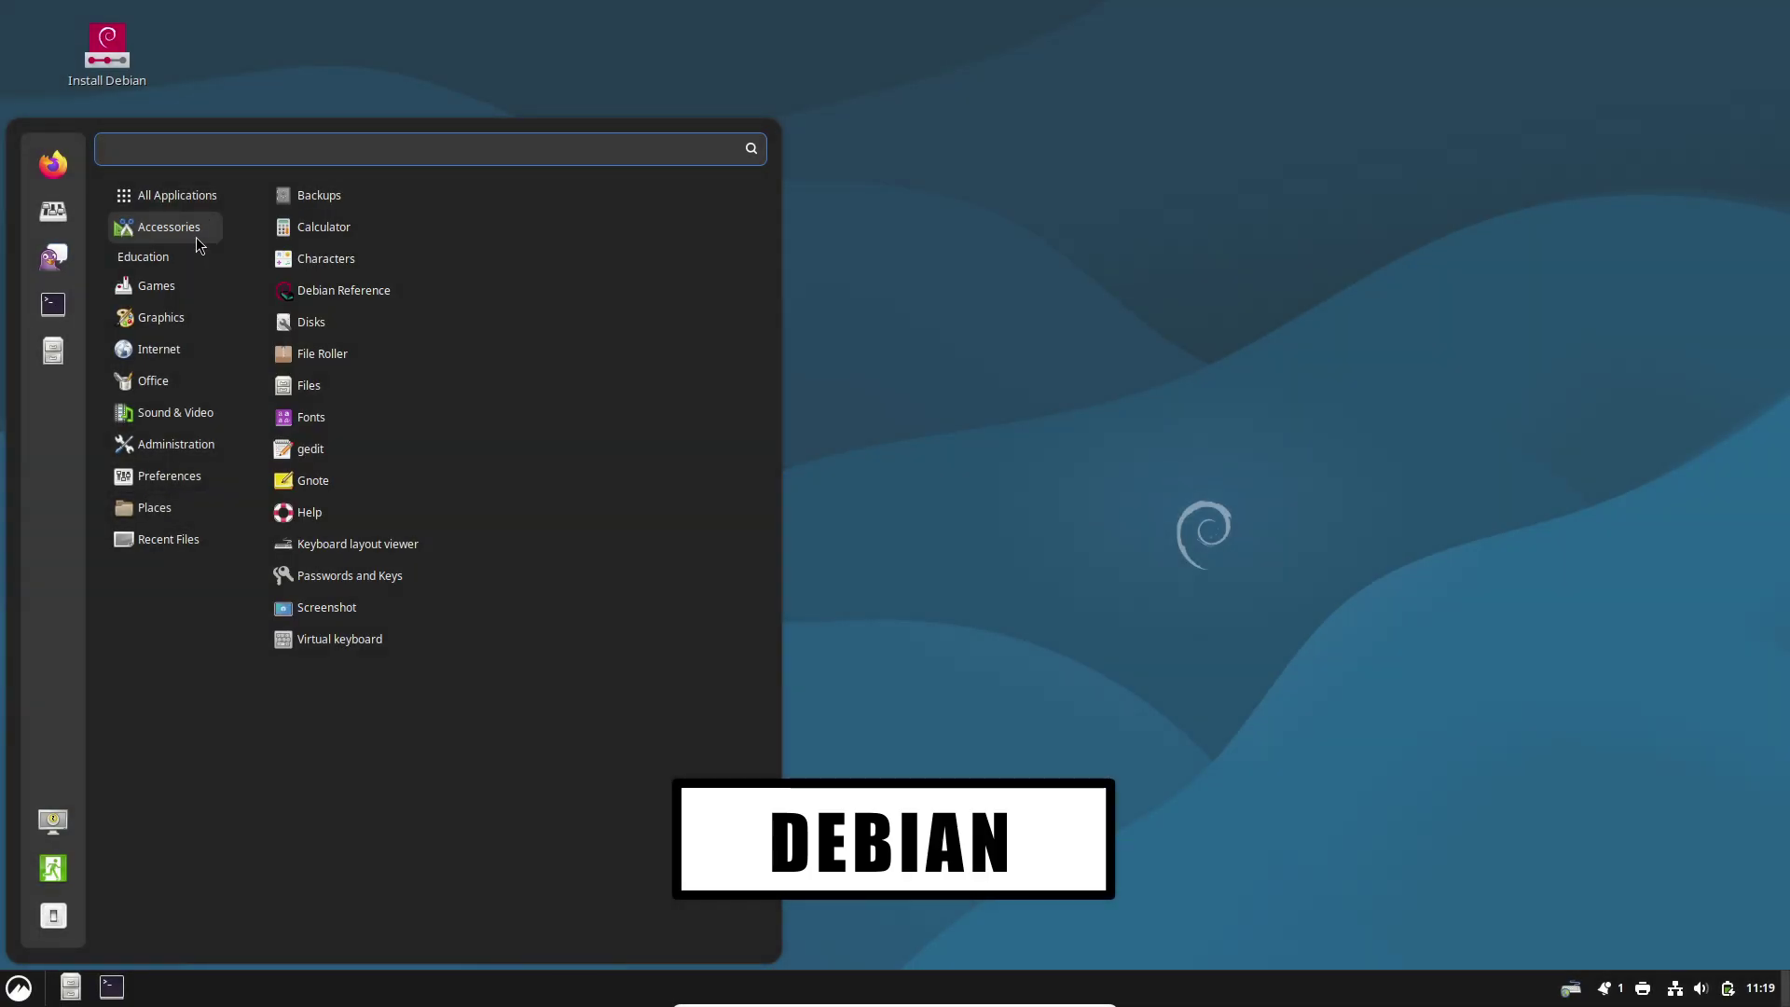
{"action": "mouse_move", "coordinate": [205, 287]}
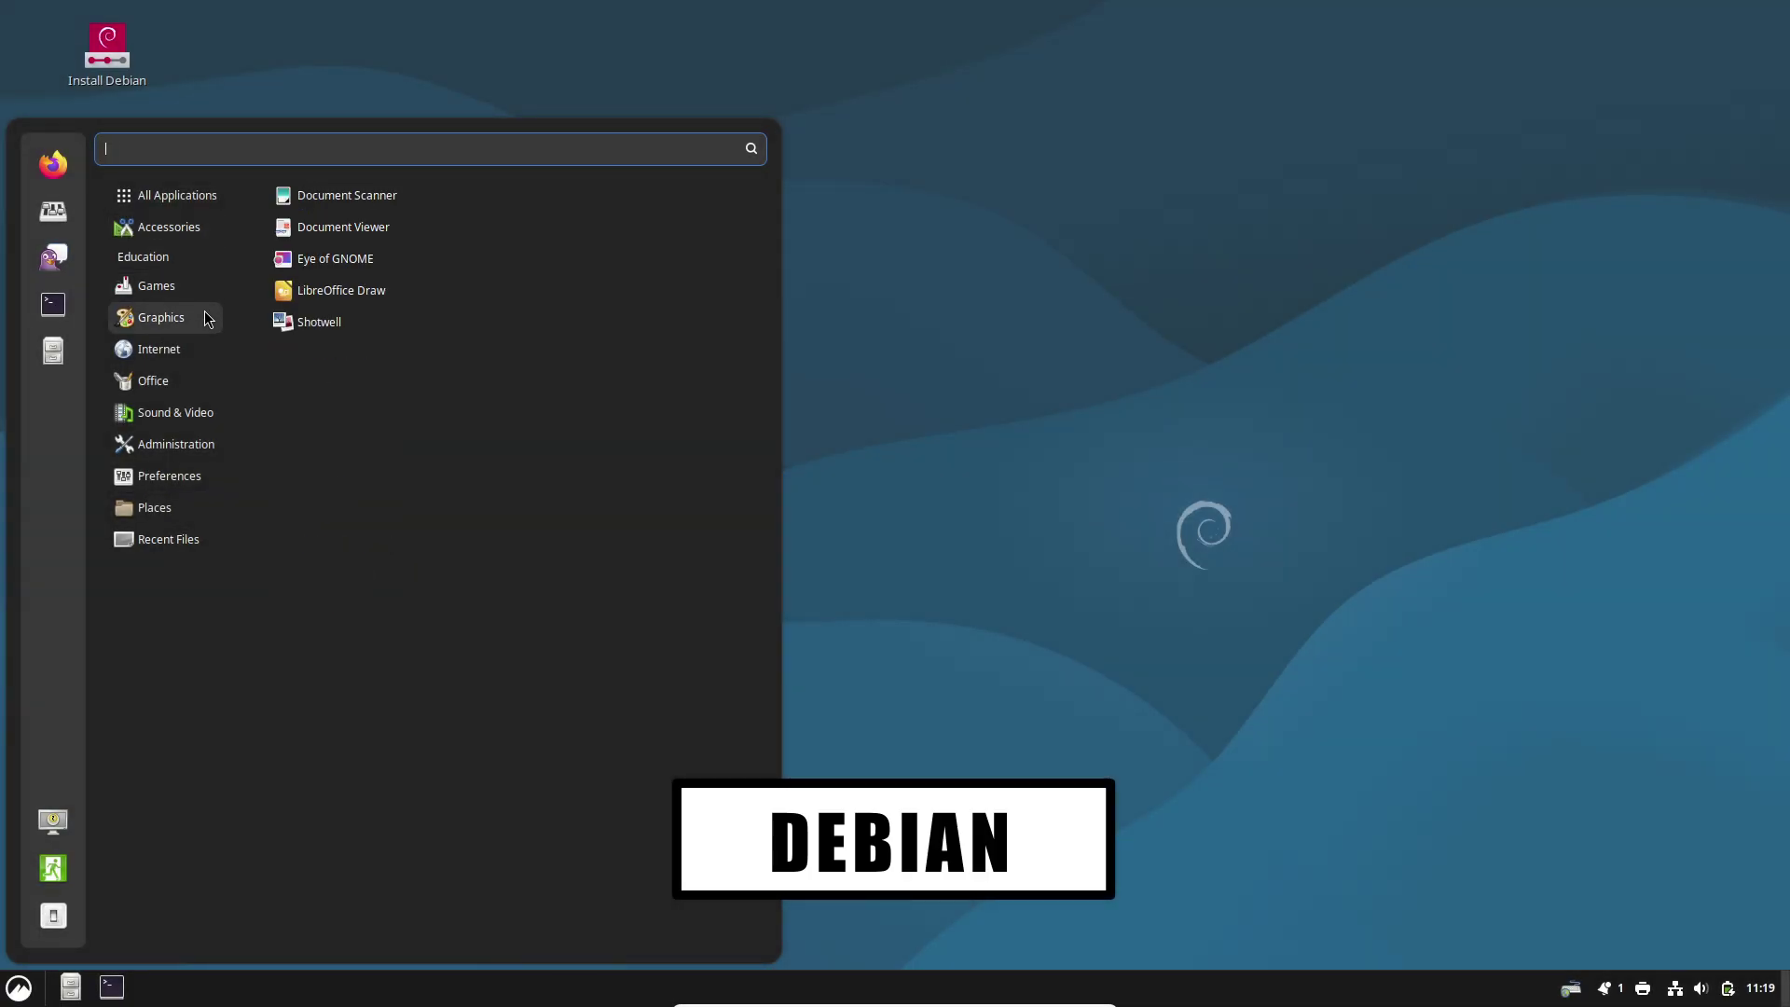
{"action": "mouse_move", "coordinate": [205, 382]}
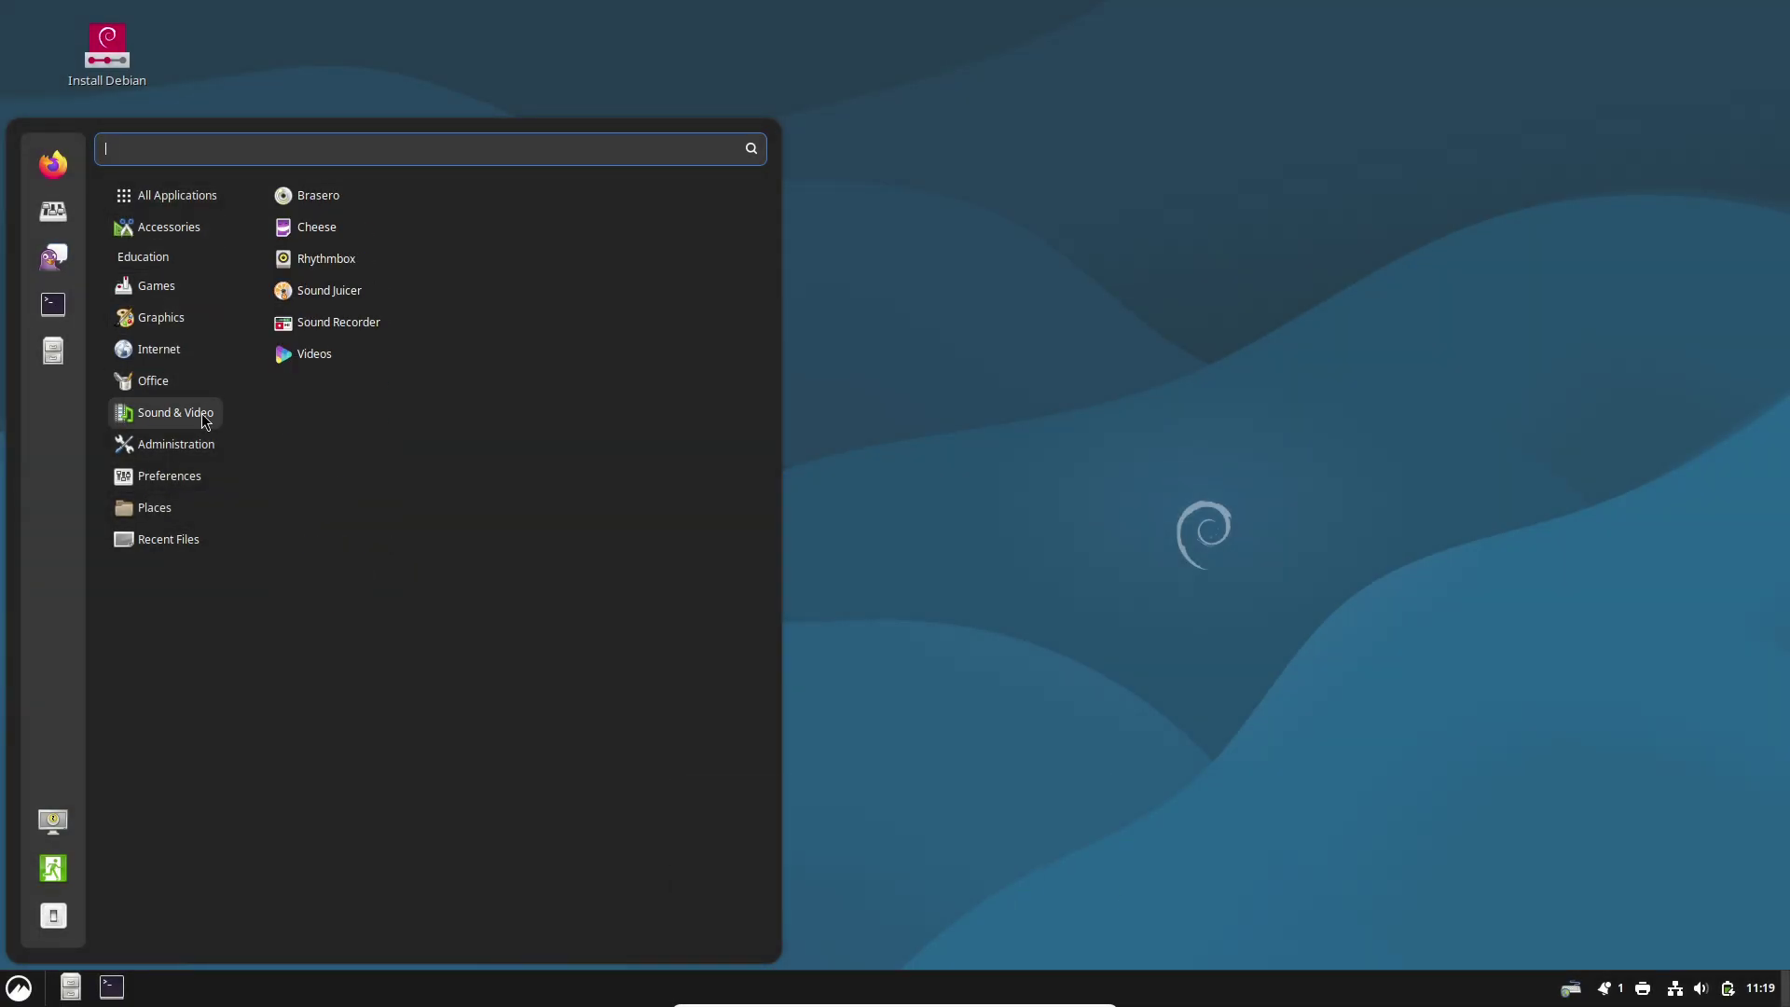
{"action": "mouse_move", "coordinate": [211, 451]}
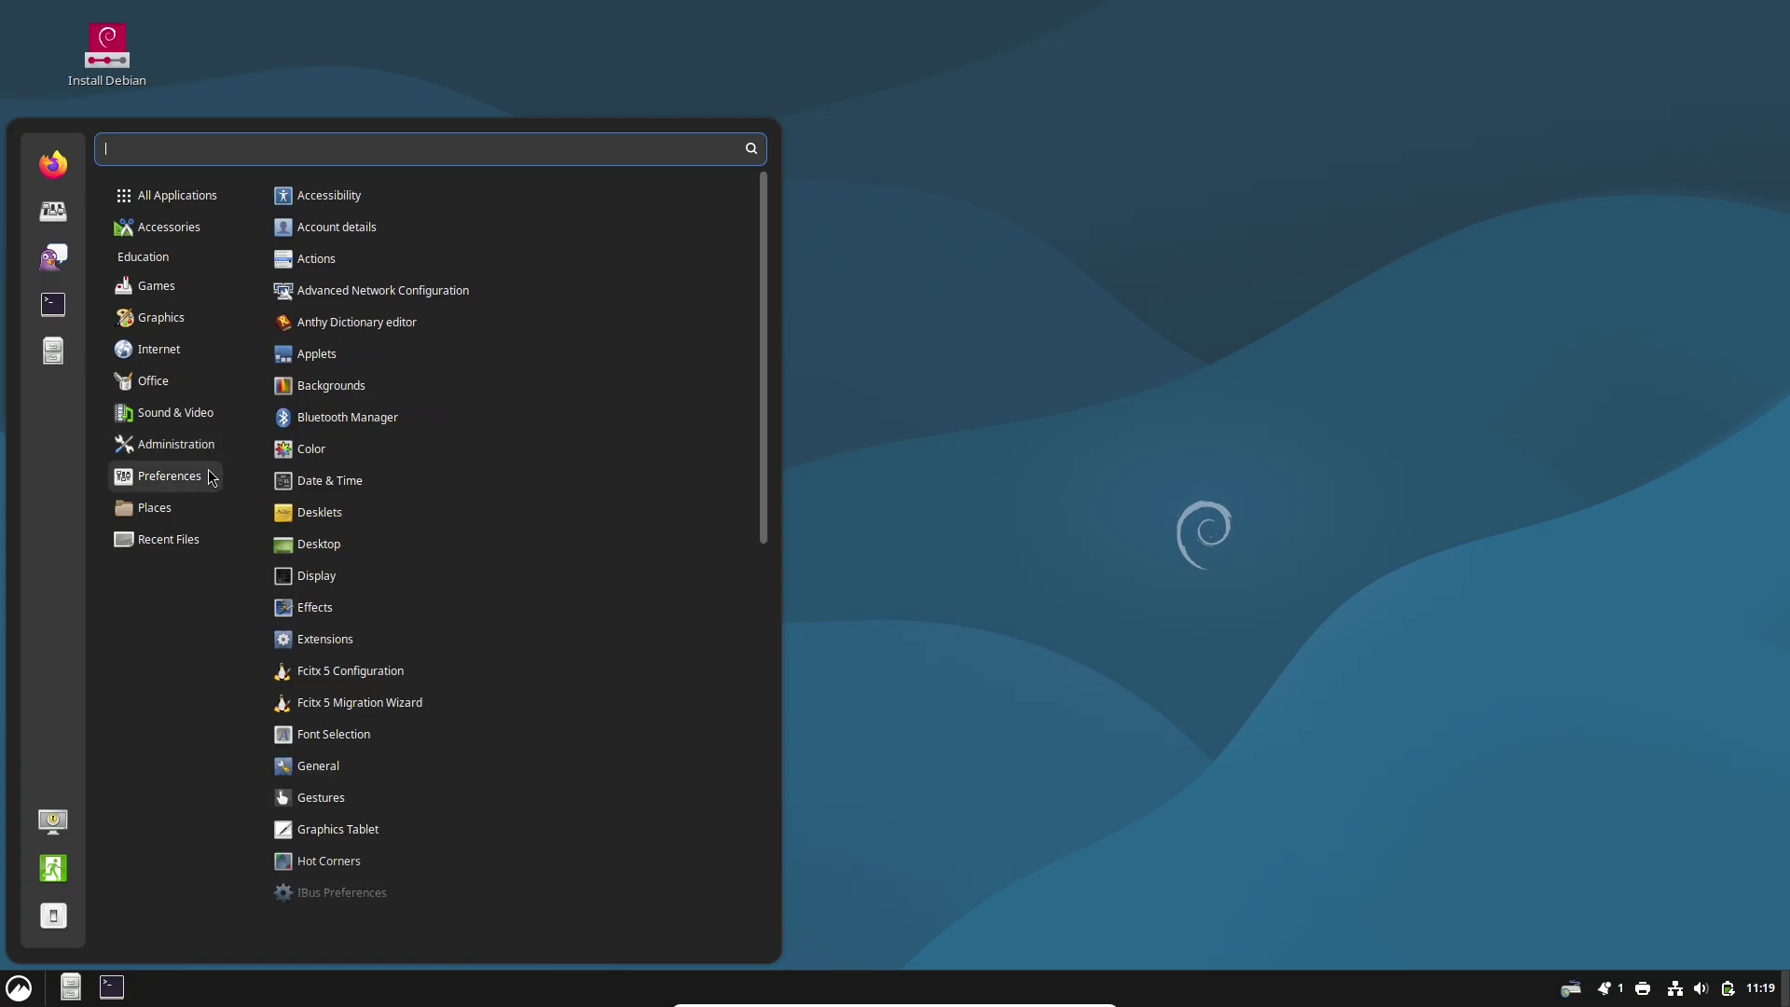
{"action": "left_click_drag", "start_coordinate": [760, 495], "coordinate": [748, 676]}
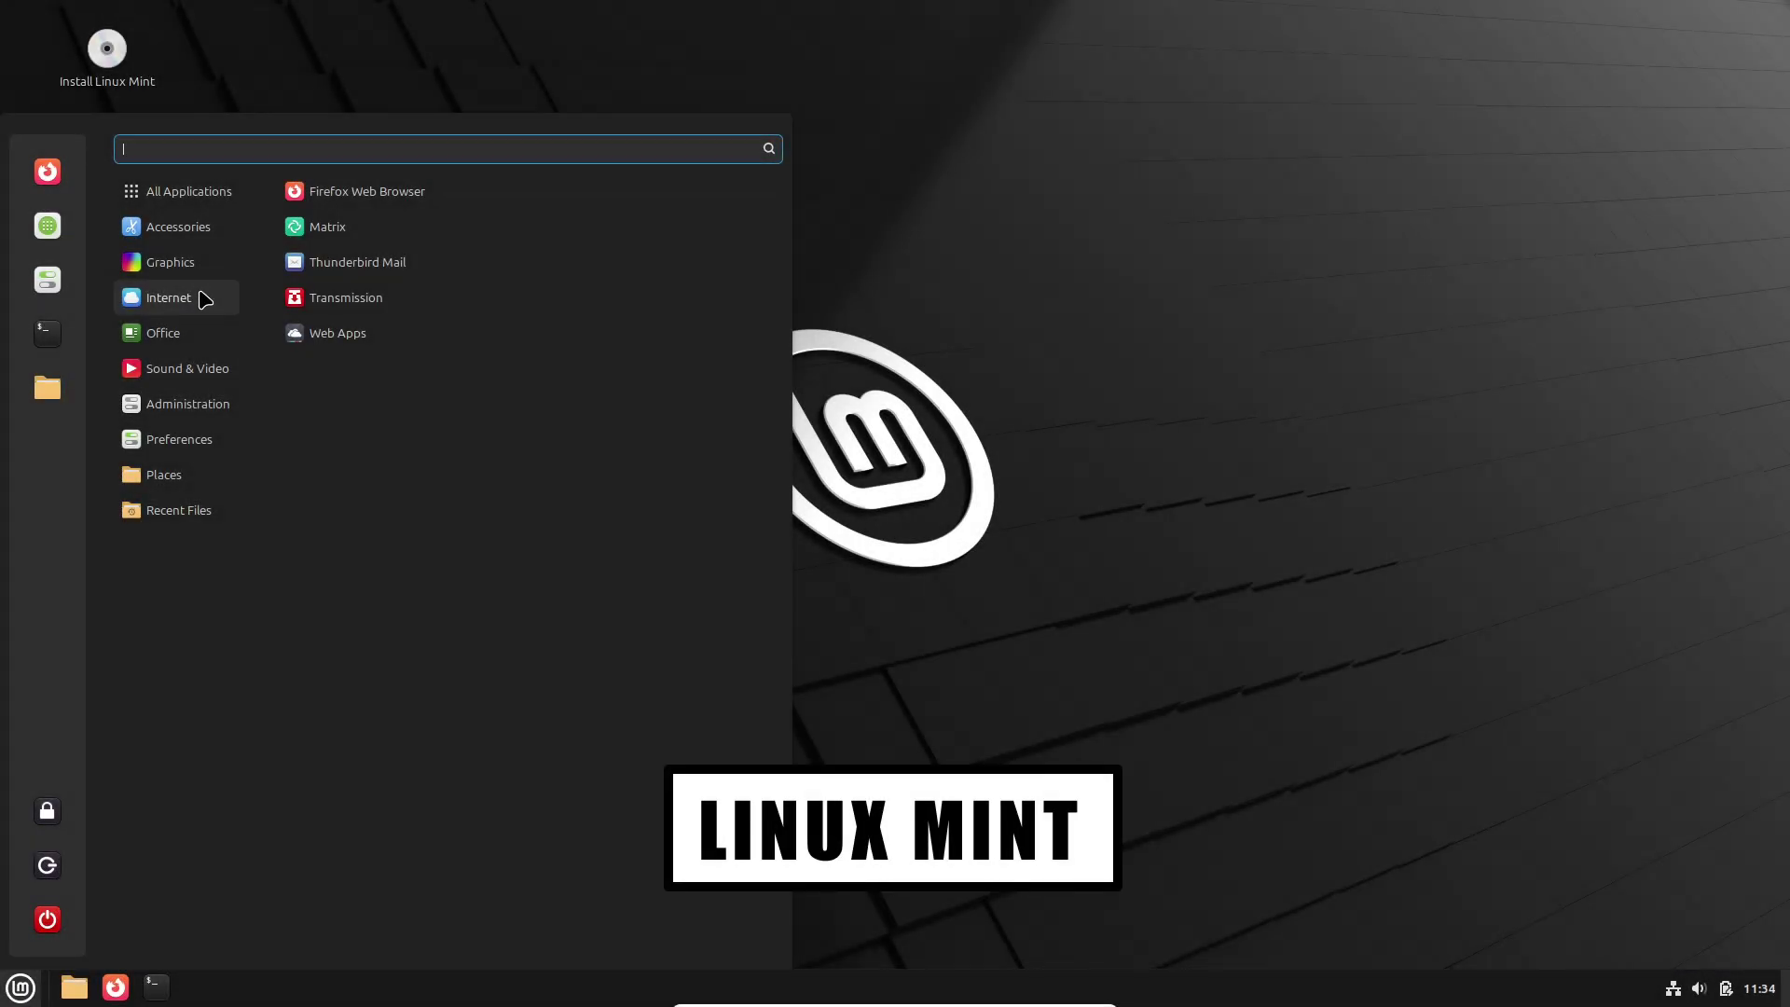
Step: Browse the Office, Administration and Preferences categories in Linux Mint's applications menu
{"action": "mouse_move", "coordinate": [205, 337]}
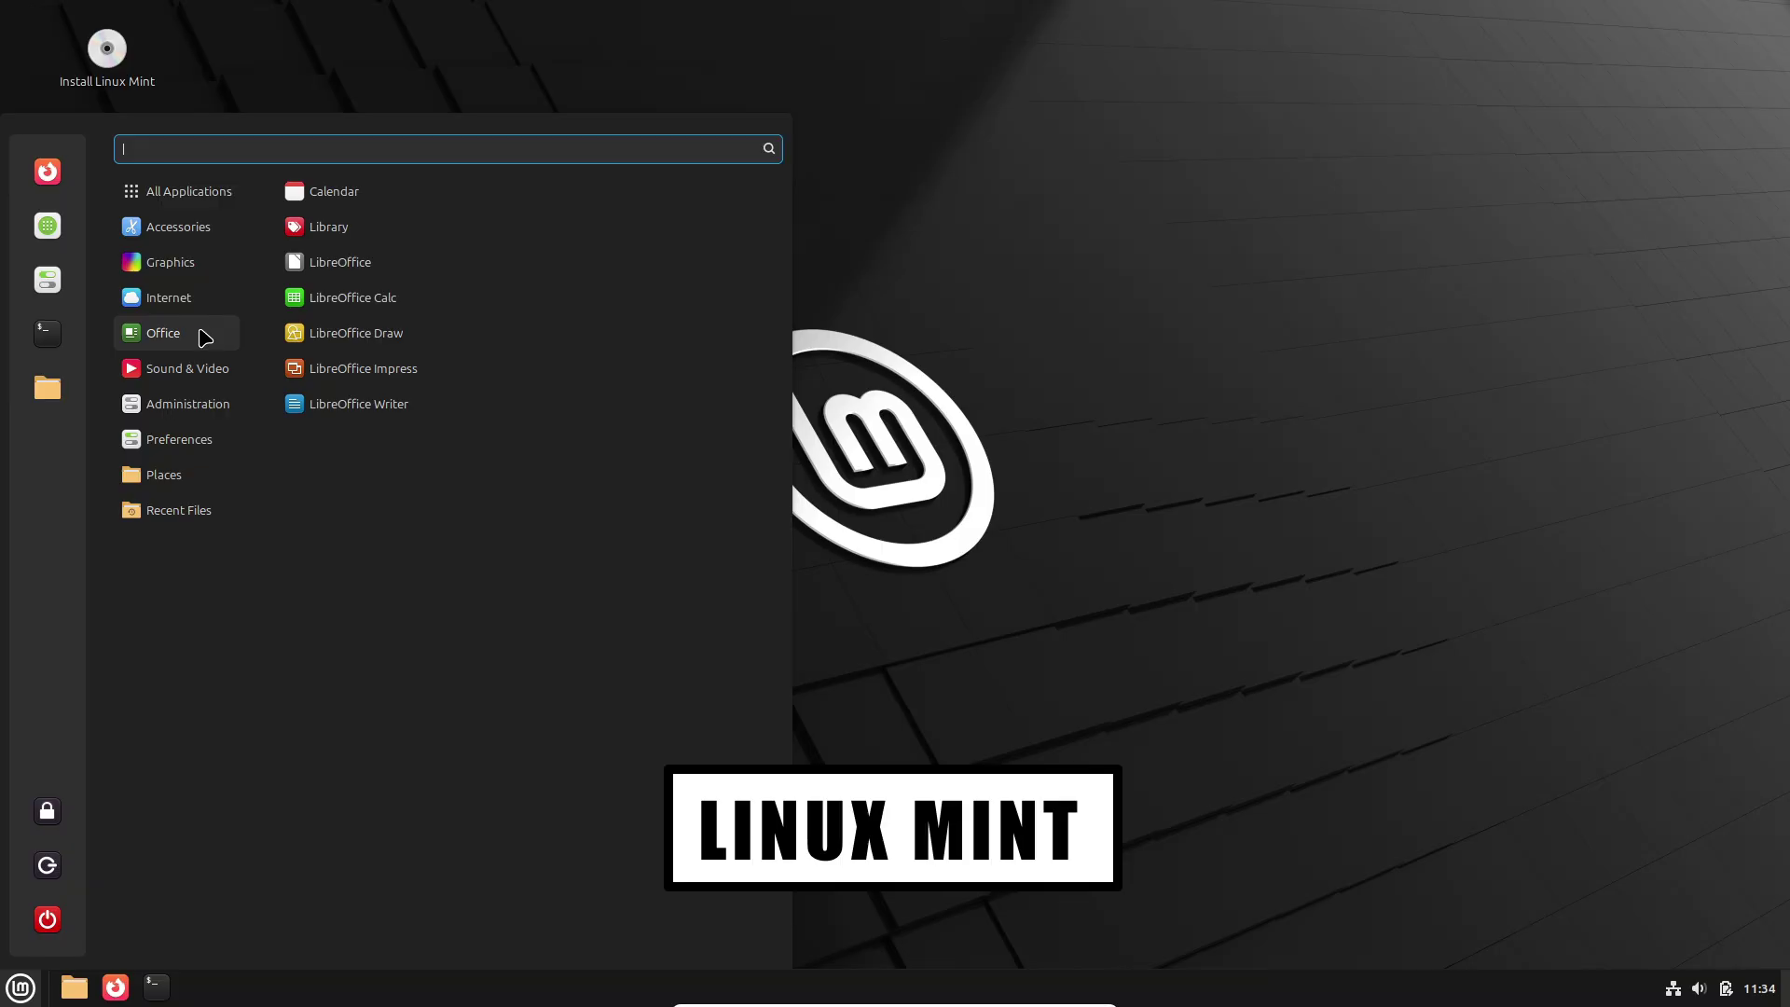
{"action": "mouse_move", "coordinate": [214, 401]}
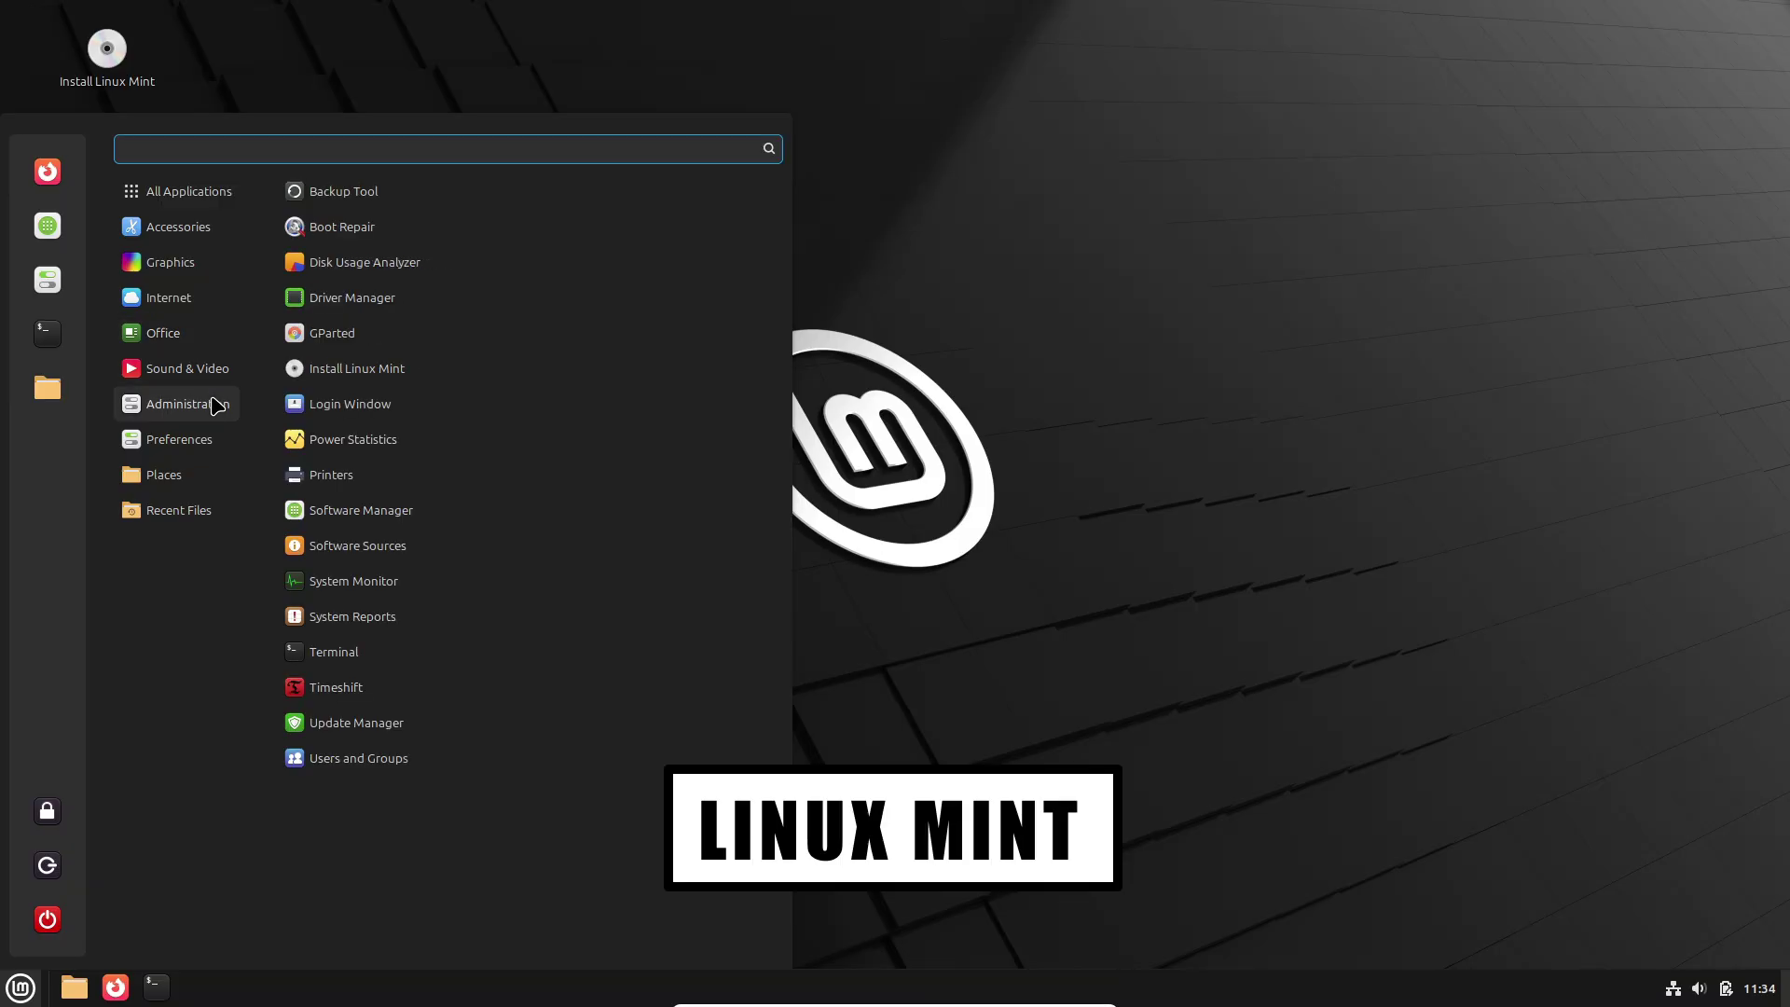
{"action": "mouse_move", "coordinate": [224, 430]}
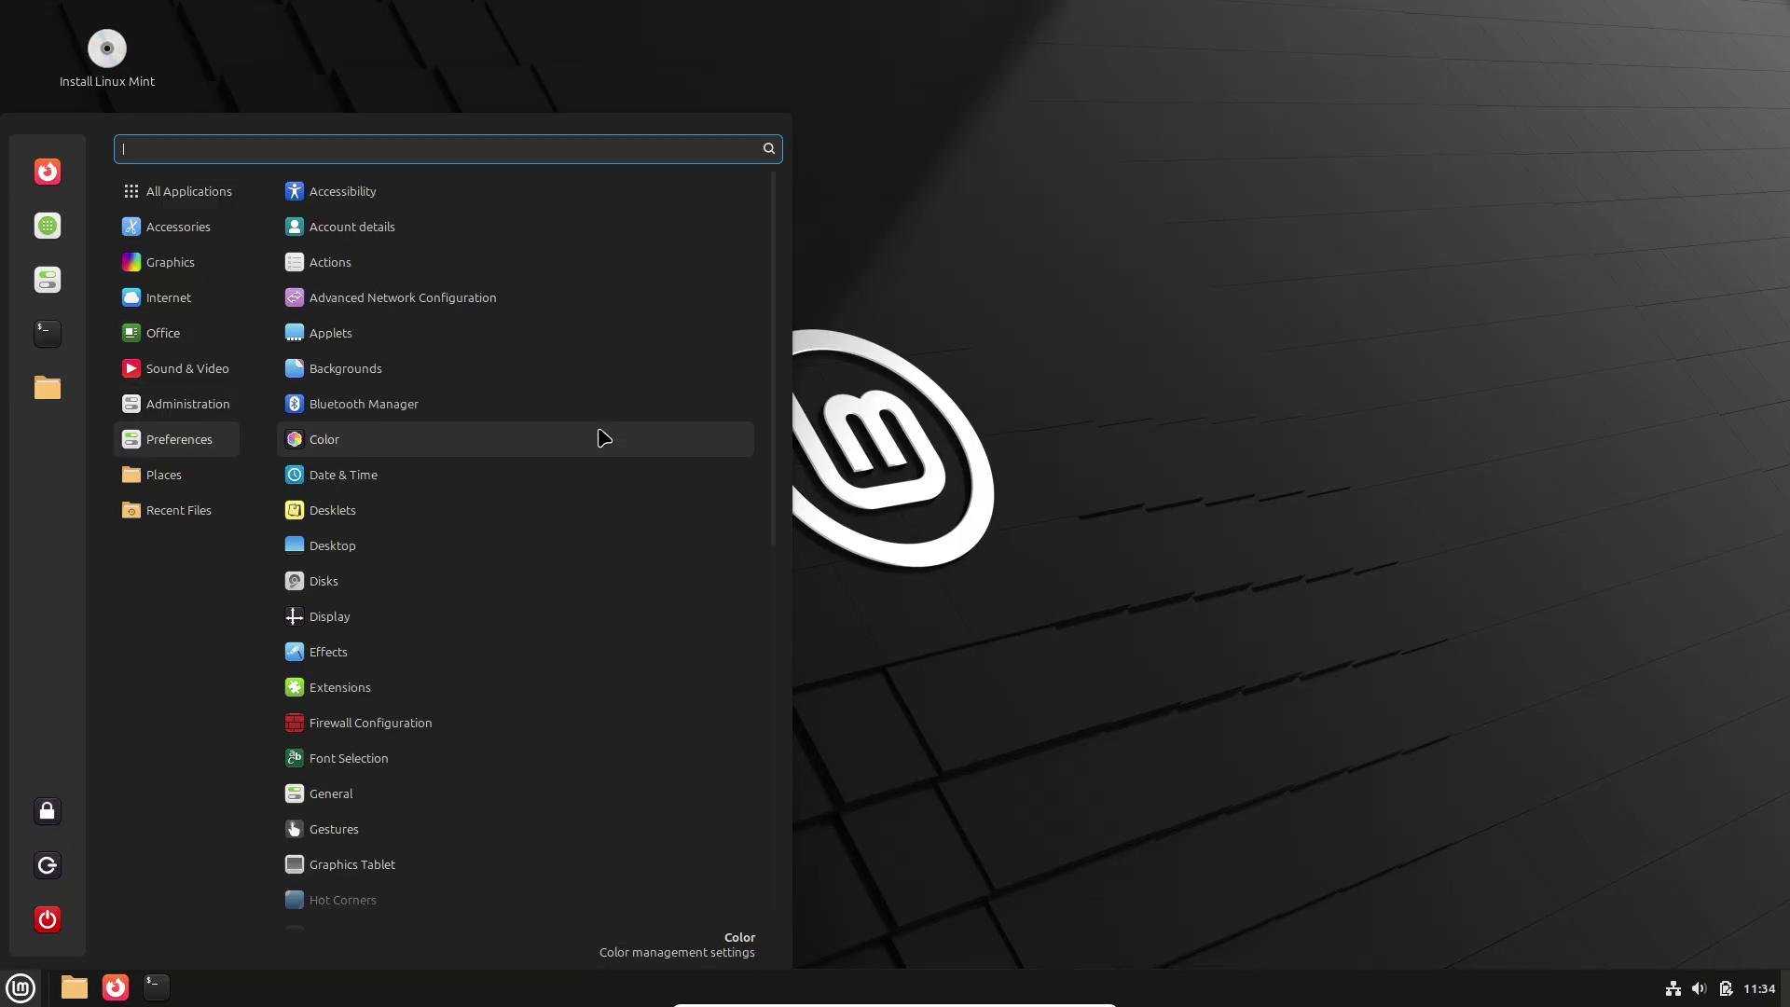
{"action": "left_click_drag", "start_coordinate": [771, 483], "coordinate": [783, 895]}
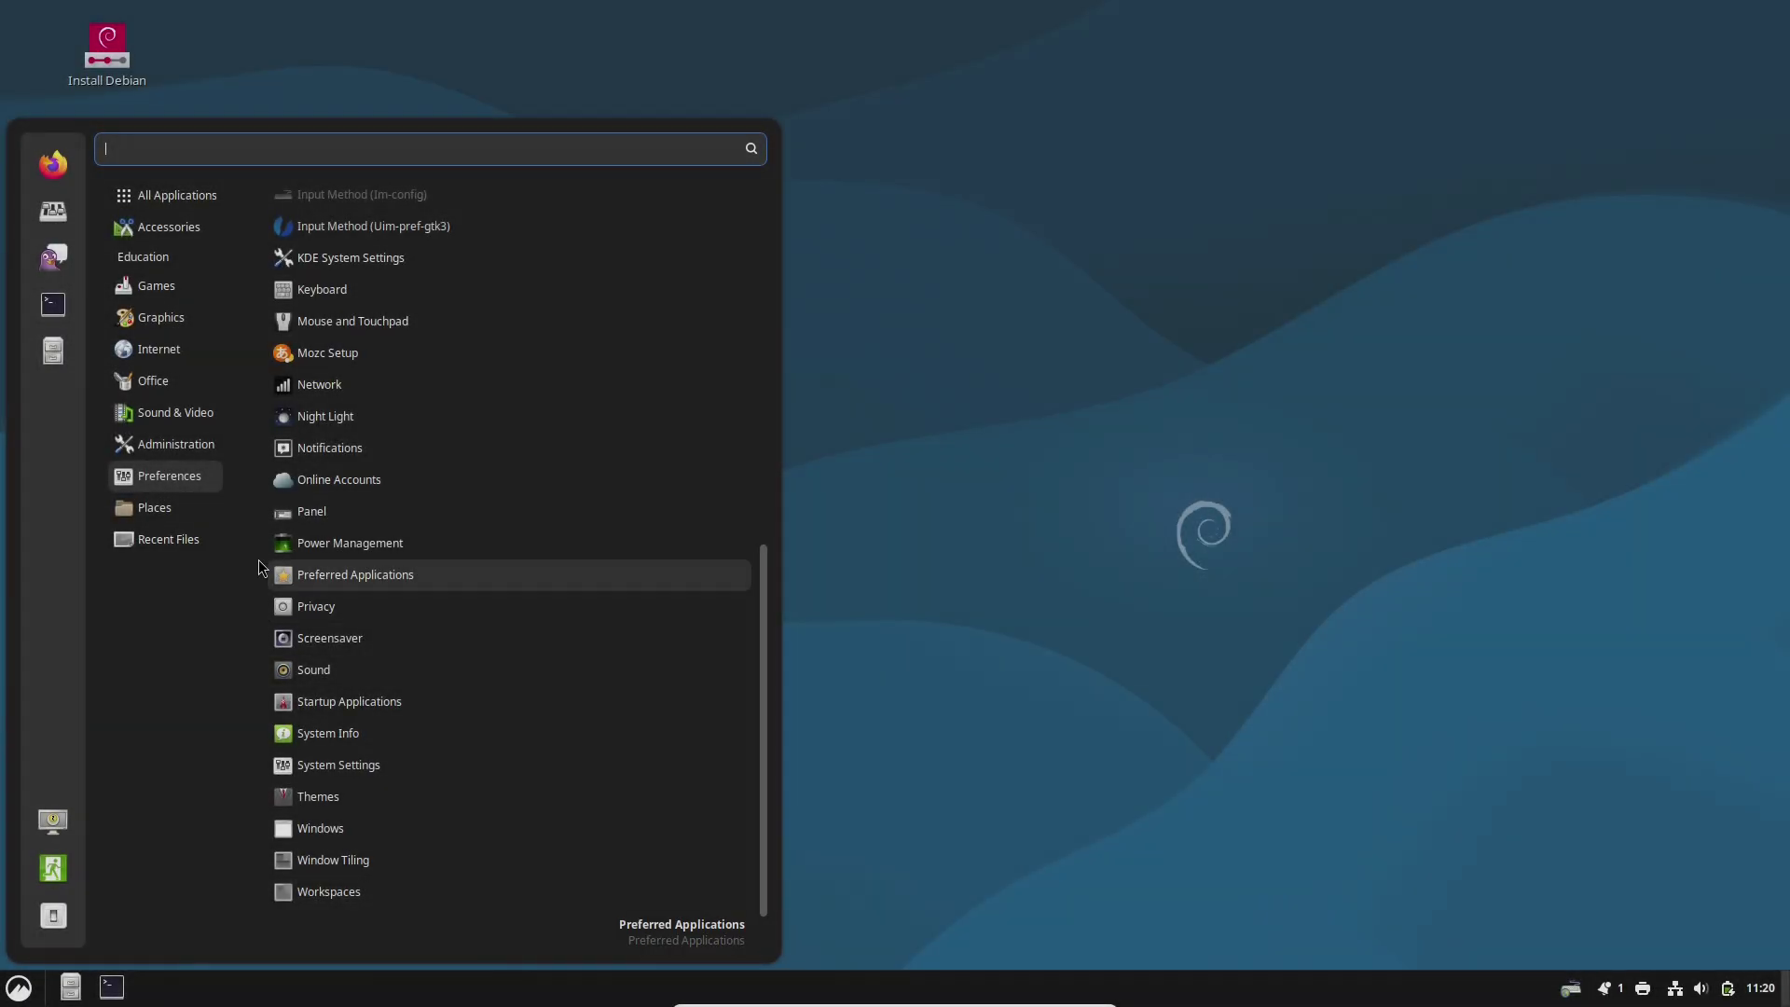
Step: Check the Places and Recent Files categories in Debian's applications menu, and open a maximized terminal window
{"action": "left_click", "coordinate": [207, 517]}
{"action": "left_click", "coordinate": [208, 542]}
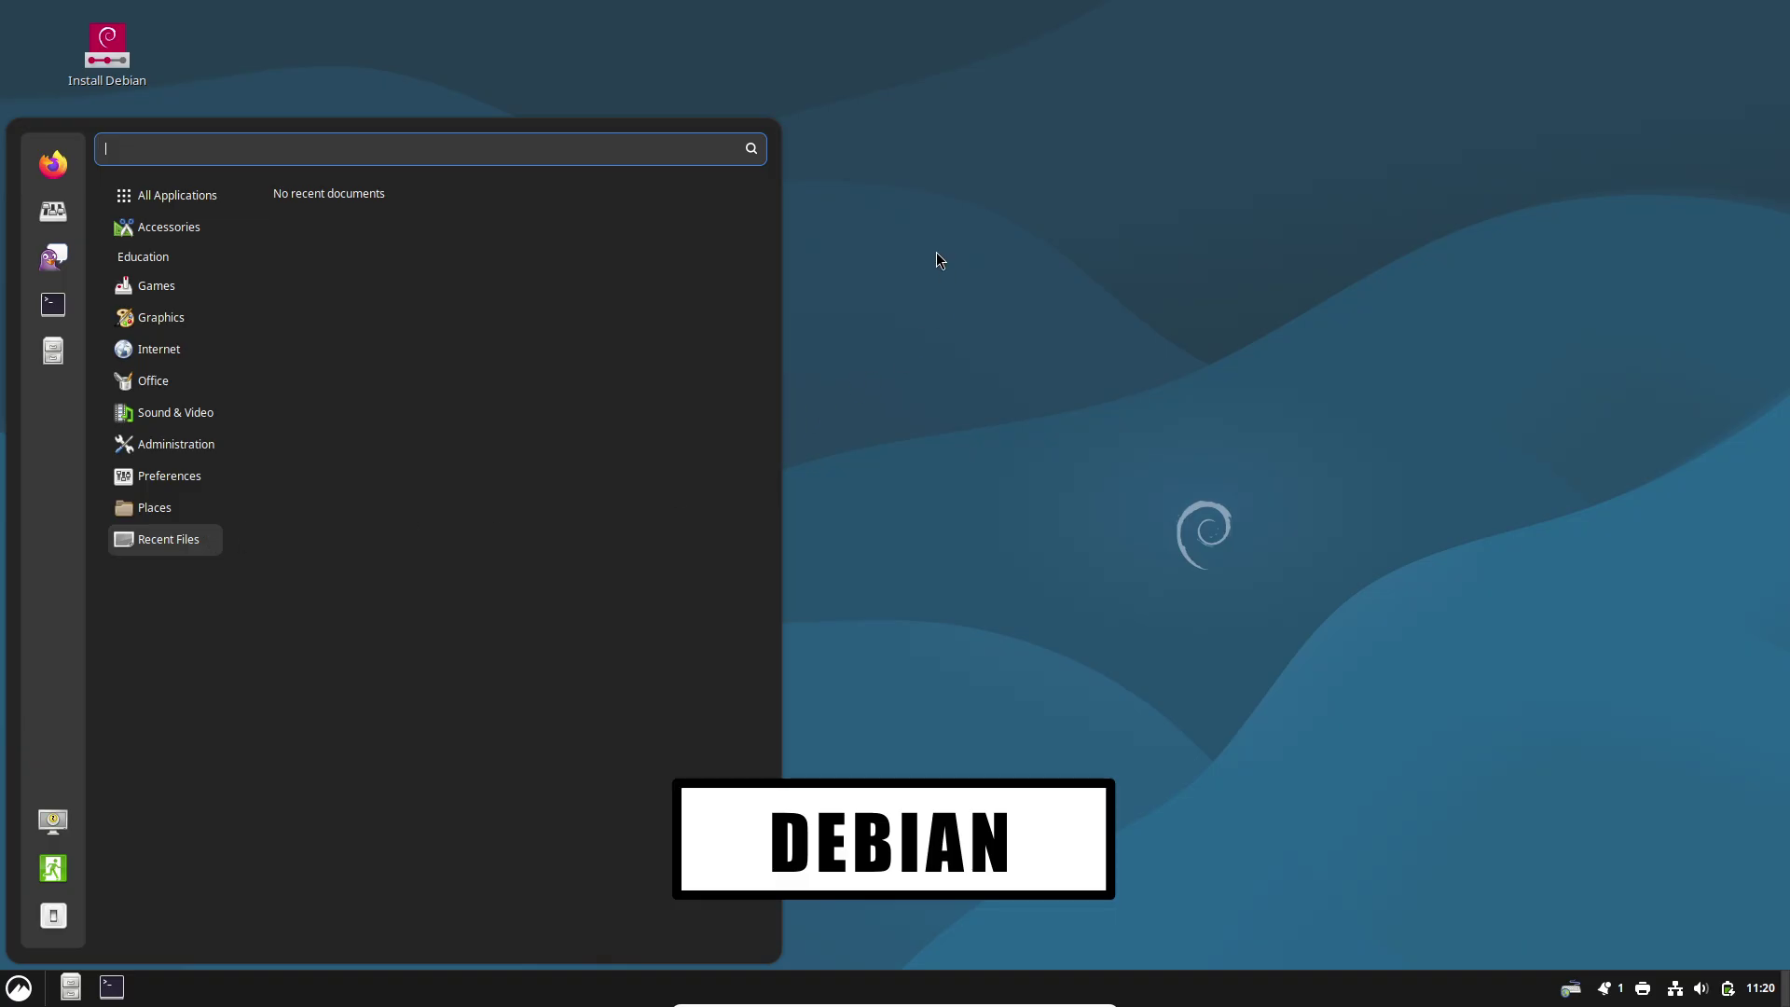
{"action": "left_click", "coordinate": [53, 304]}
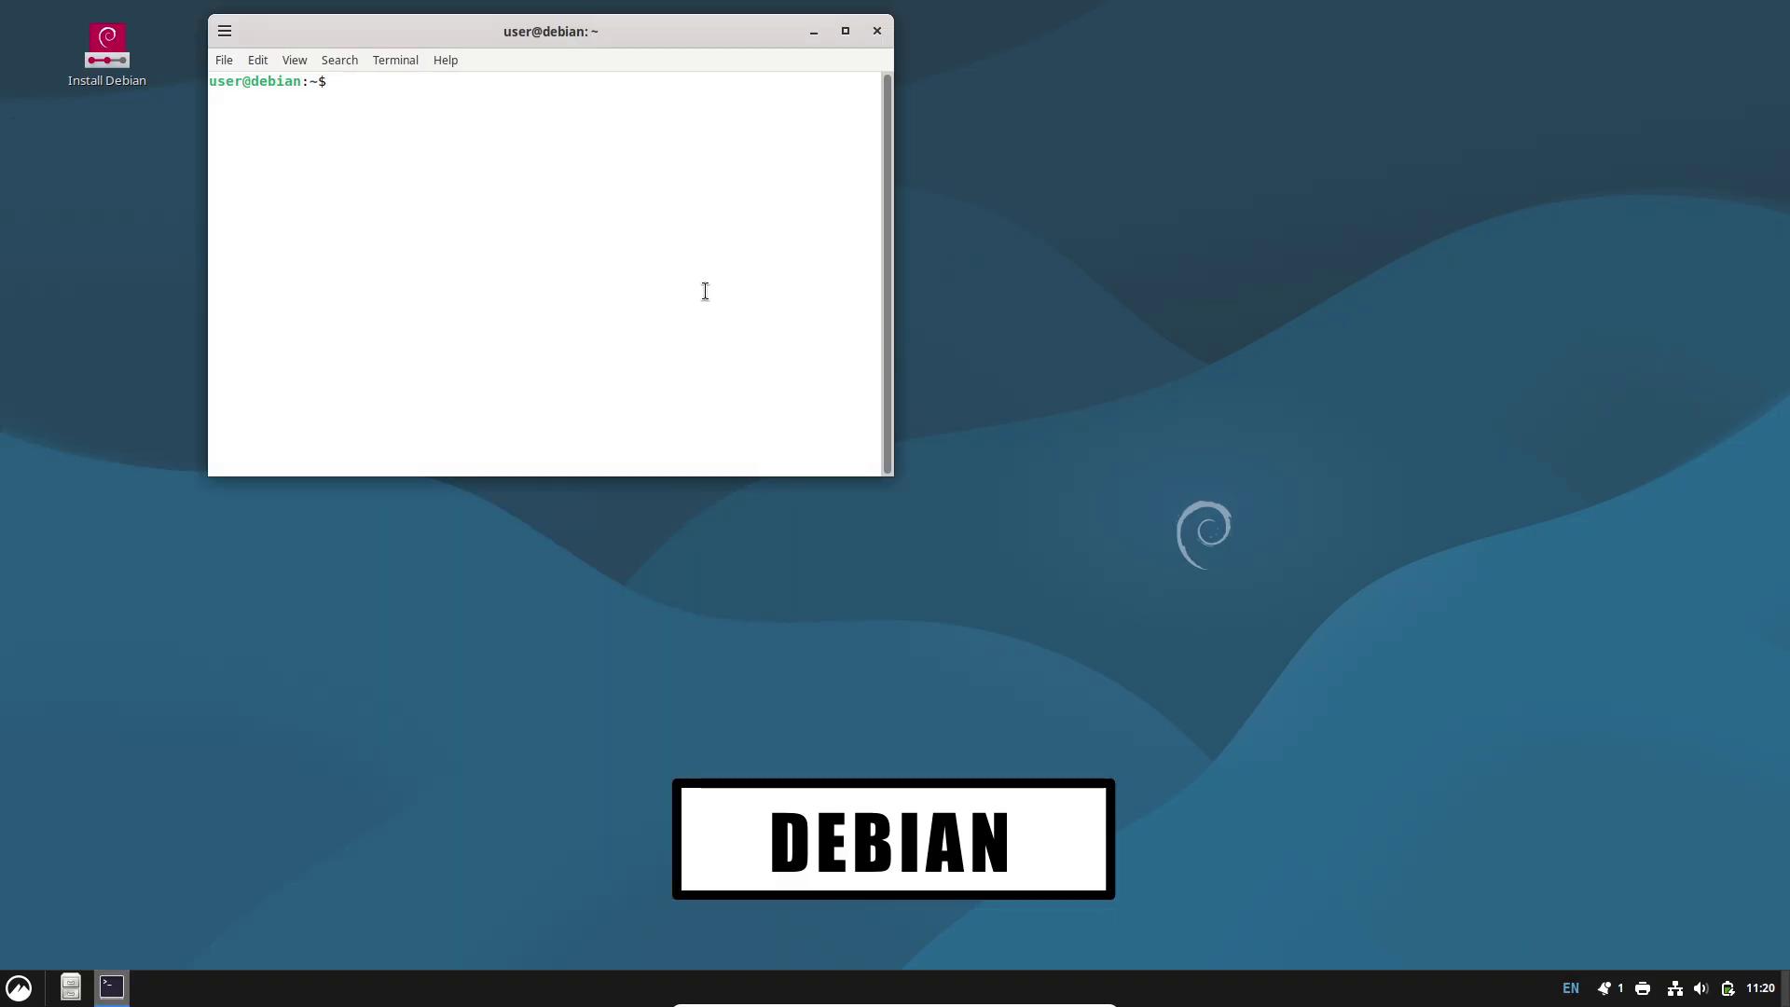
{"action": "left_click", "coordinate": [844, 33]}
Step: Enable a custom font in the Debian terminal's profile preferences and set it to Monospace 16
{"action": "left_click", "coordinate": [50, 47]}
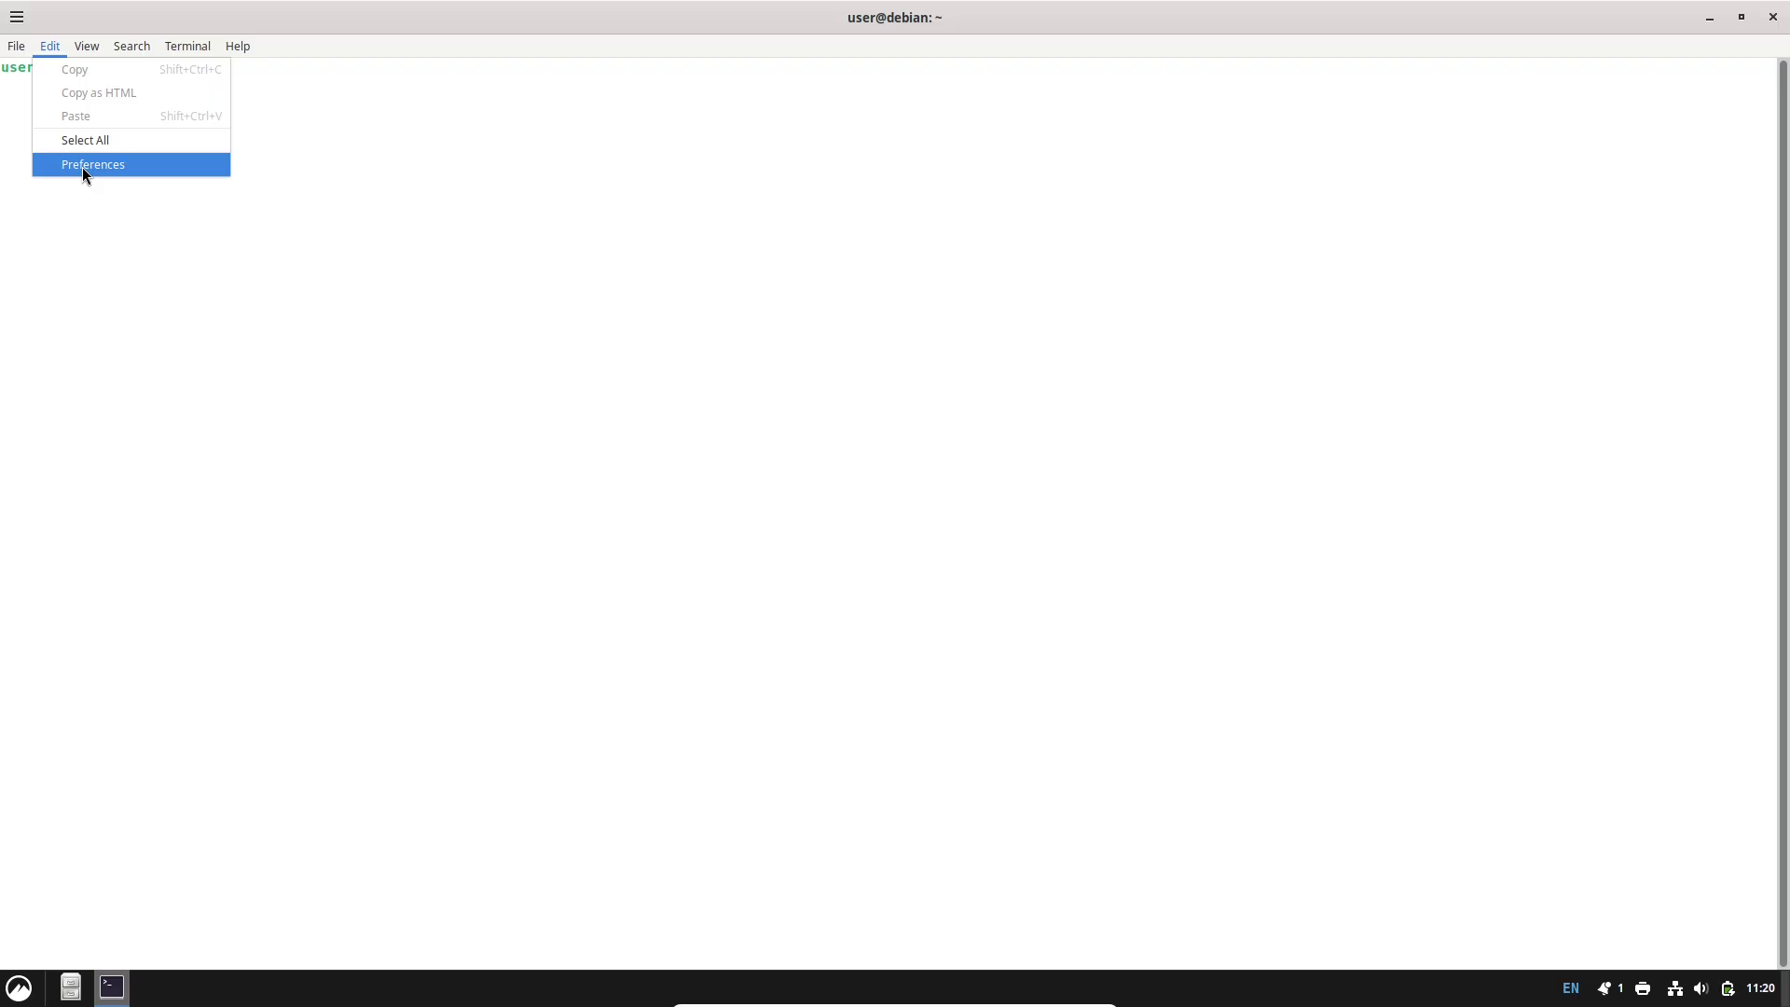
{"action": "left_click", "coordinate": [82, 166]}
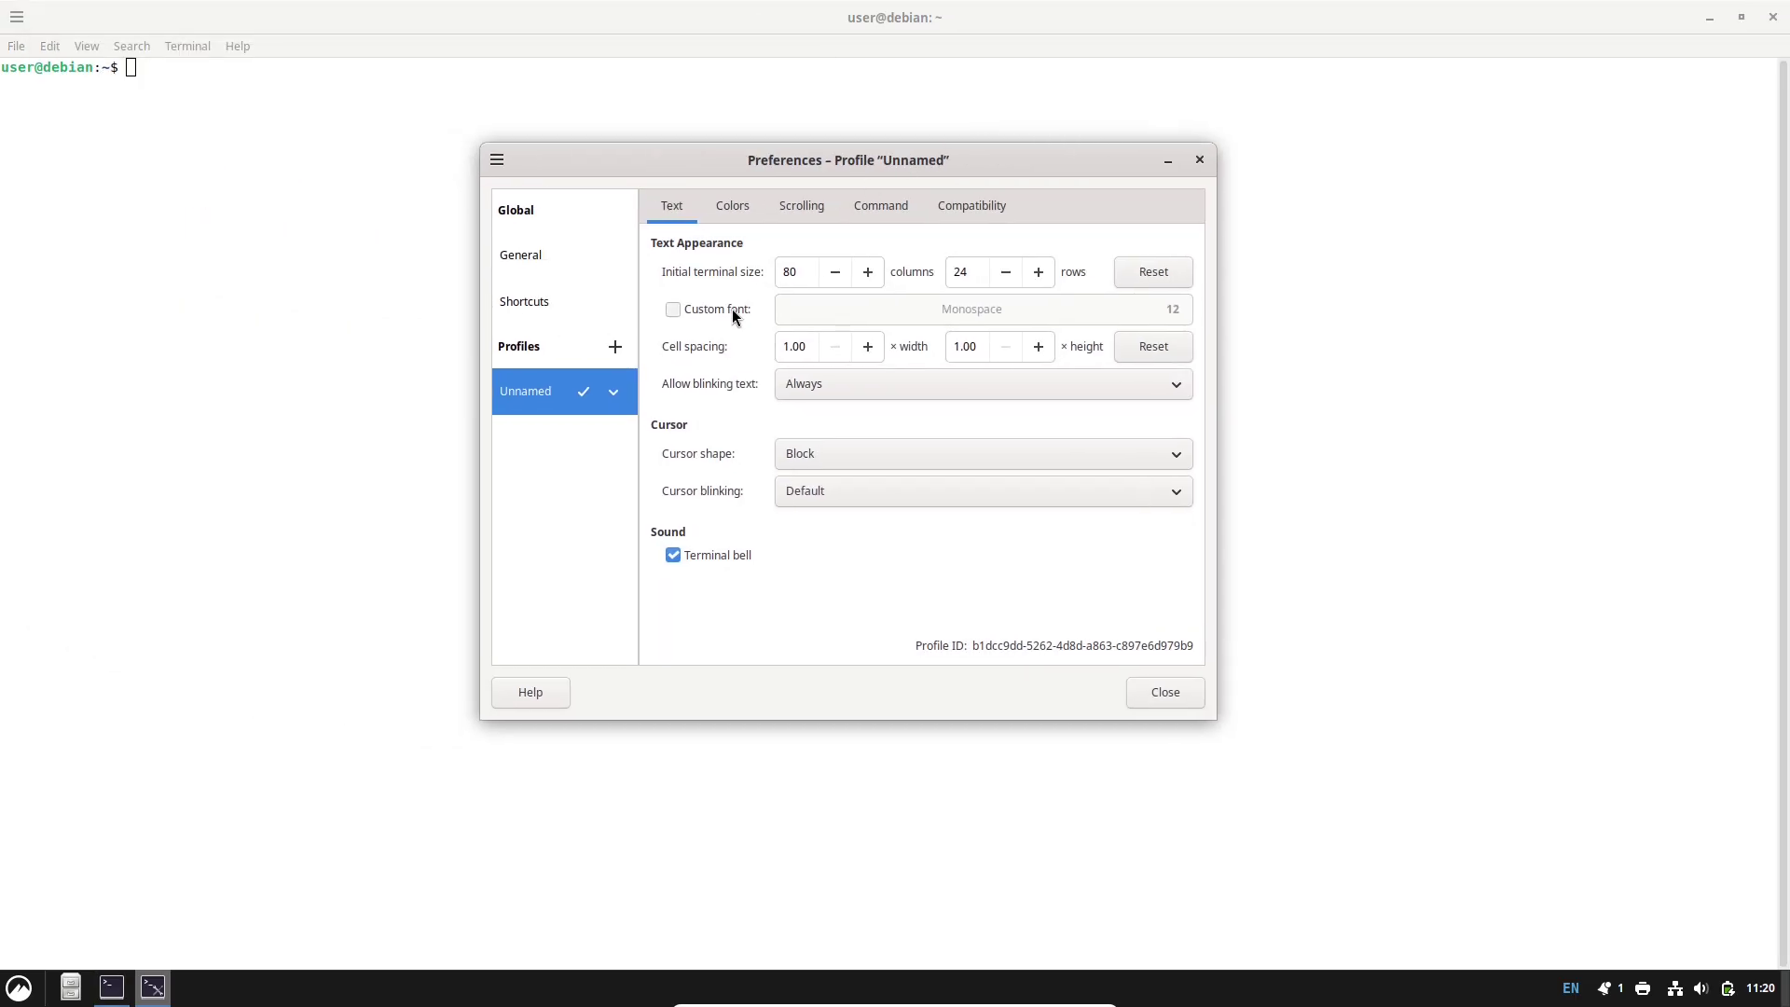
{"action": "left_click", "coordinate": [732, 309]}
{"action": "left_click", "coordinate": [1162, 311]}
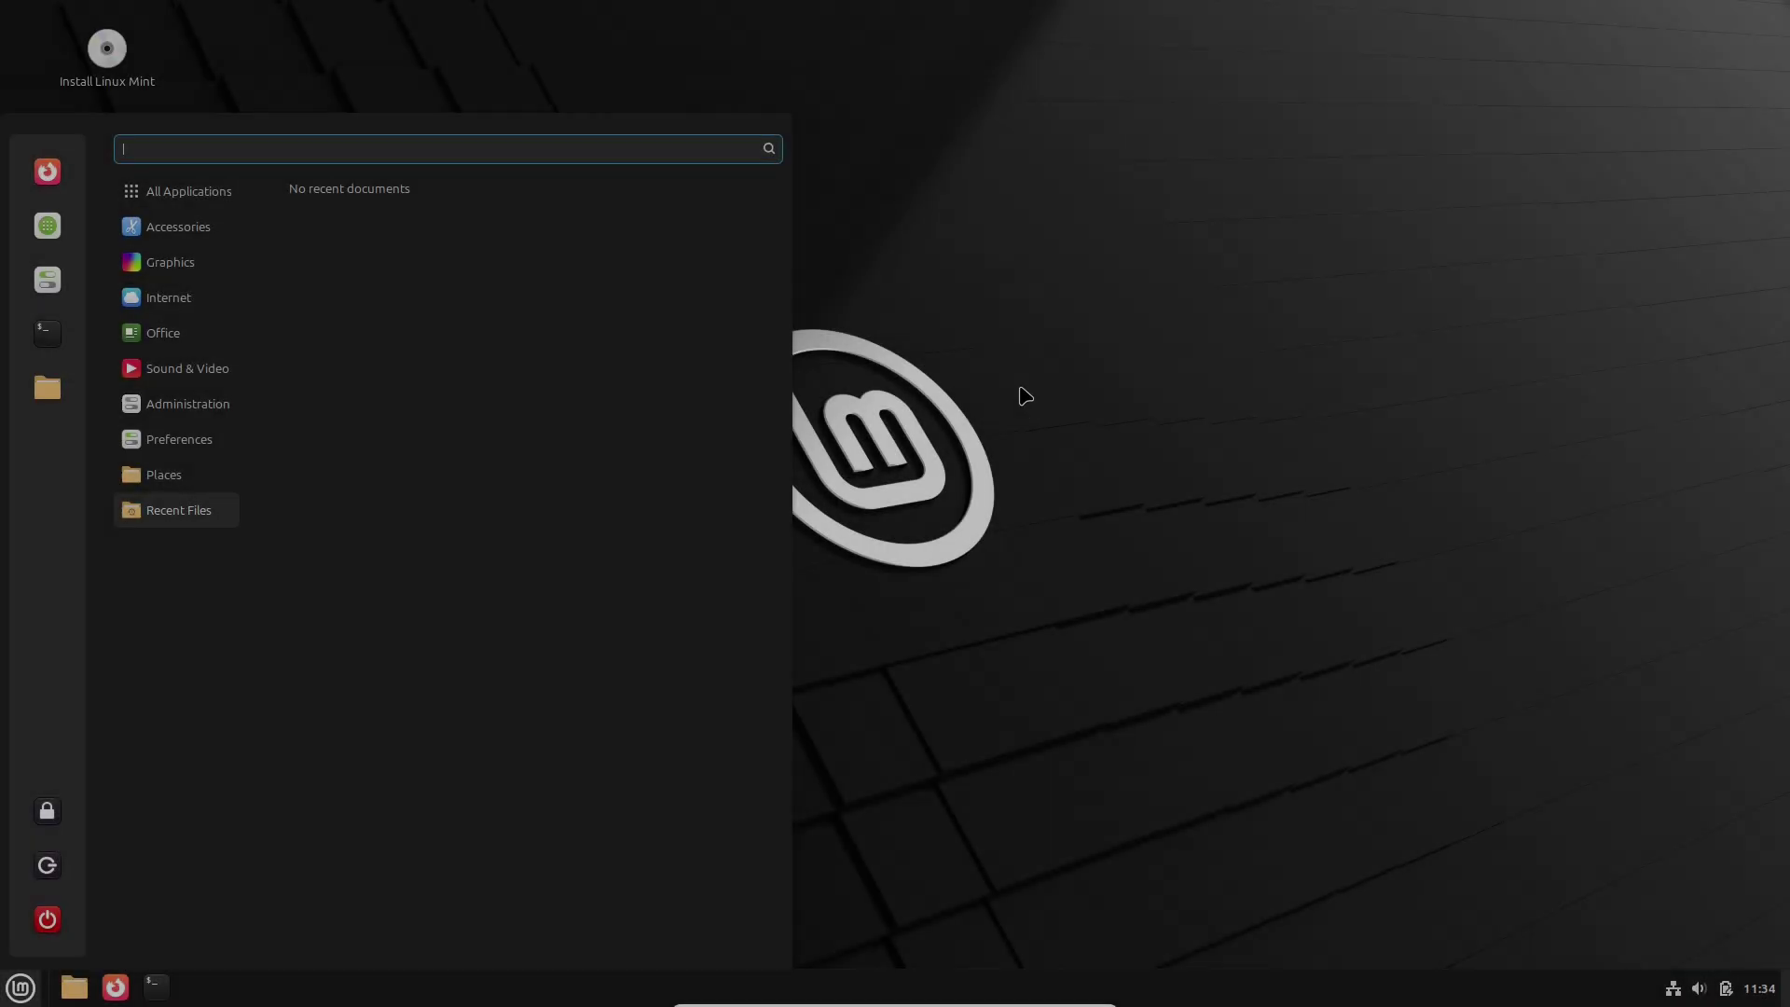
Step: Open a maximized terminal window in Linux Mint and show its menu bar
{"action": "left_click", "coordinate": [719, 407]}
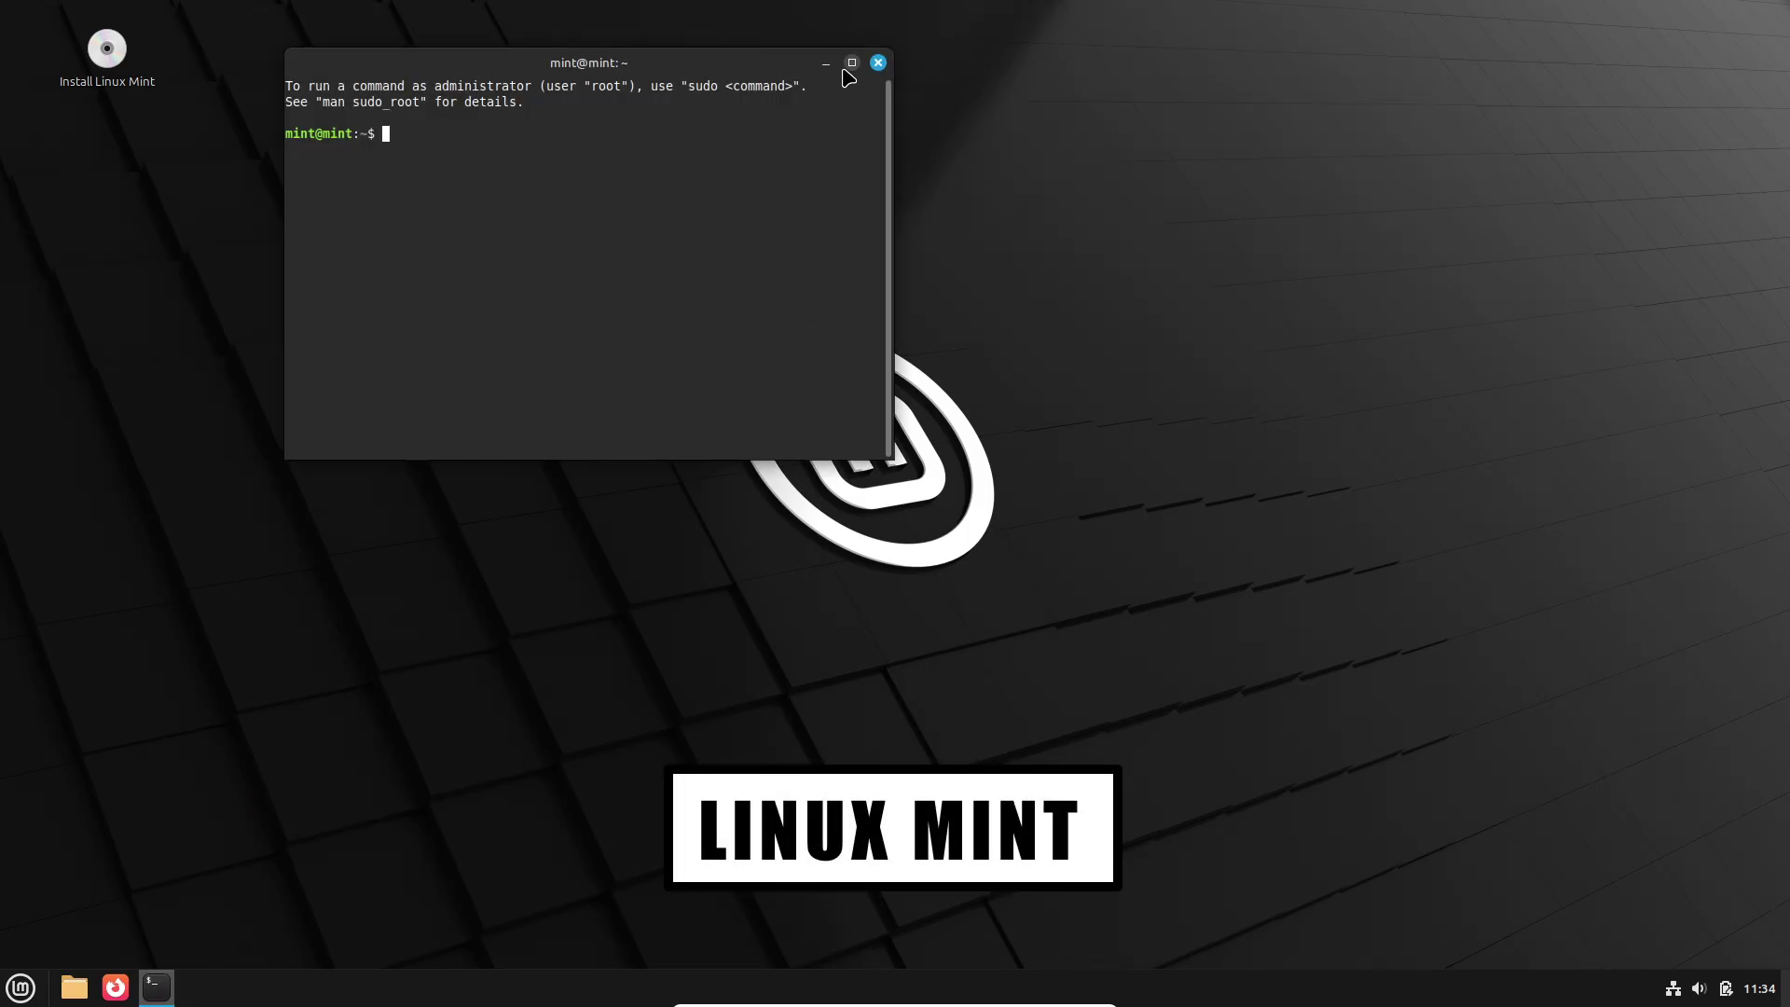
{"action": "left_click", "coordinate": [851, 62]}
{"action": "right_click", "coordinate": [483, 179]}
{"action": "left_click", "coordinate": [498, 390]}
Step: Check the GNOME Terminal version in the About dialog, highlight the version line, and close the dialog
{"action": "left_click", "coordinate": [253, 44]}
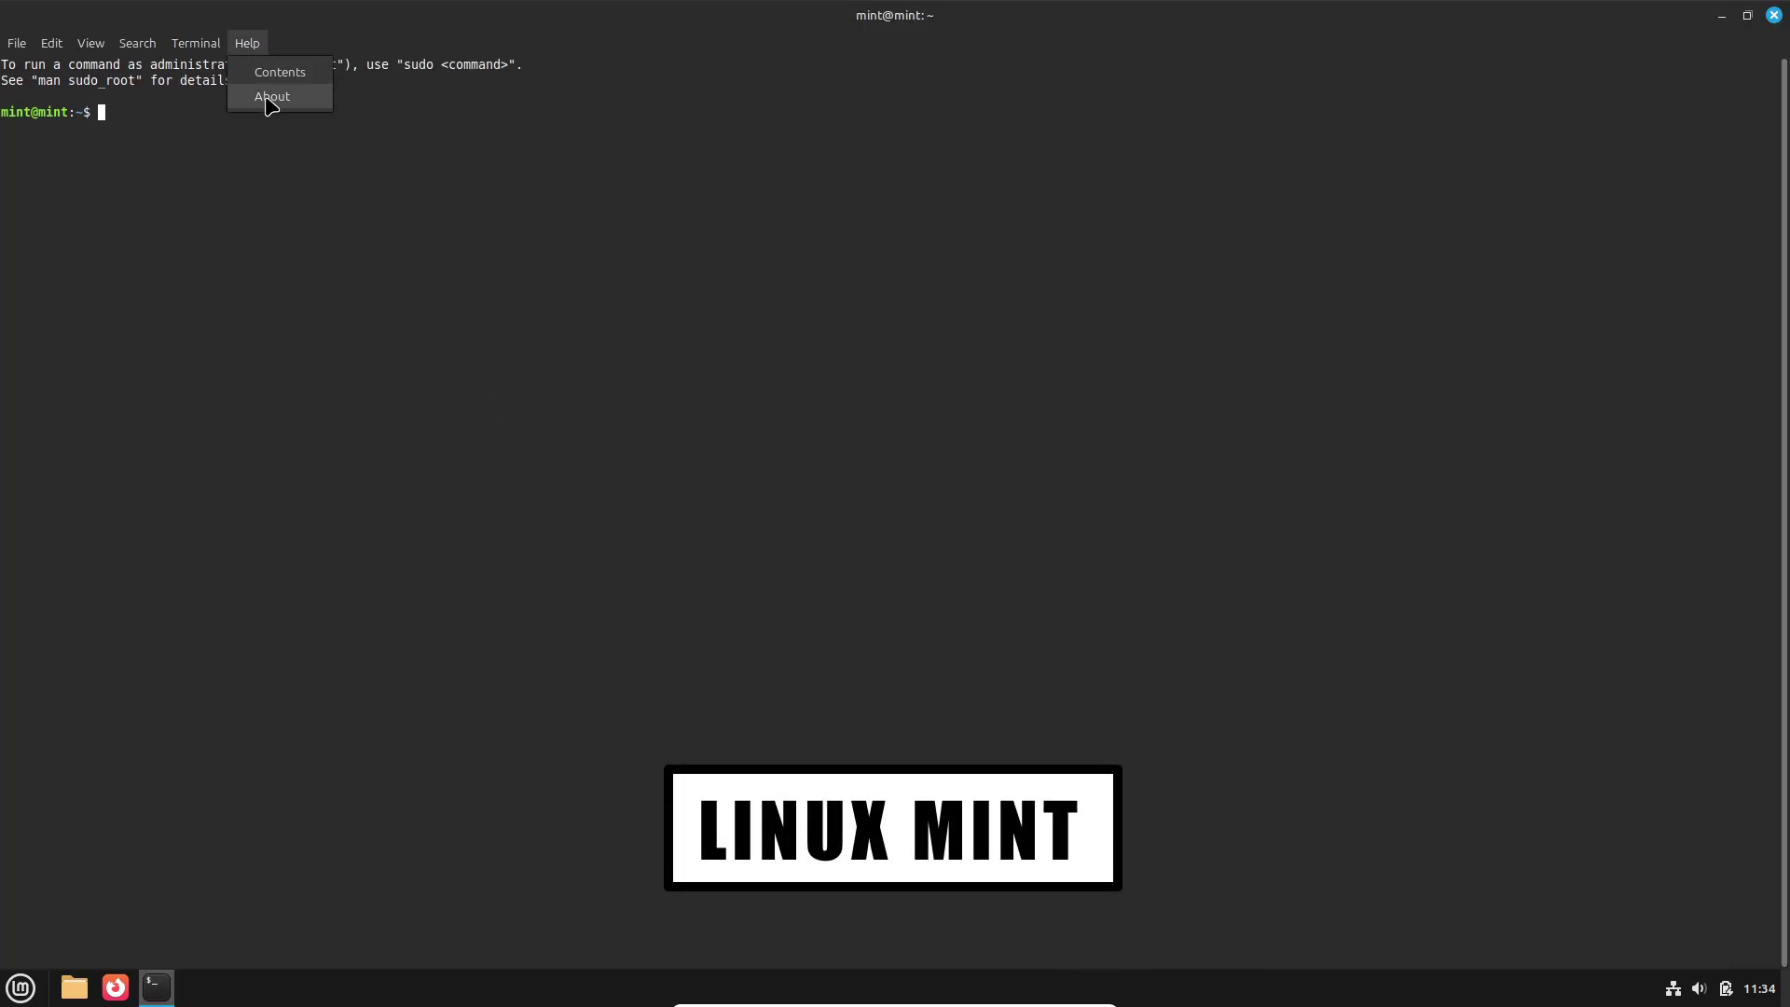
{"action": "left_click", "coordinate": [267, 98]}
{"action": "left_click_drag", "start_coordinate": [813, 488], "coordinate": [808, 508]}
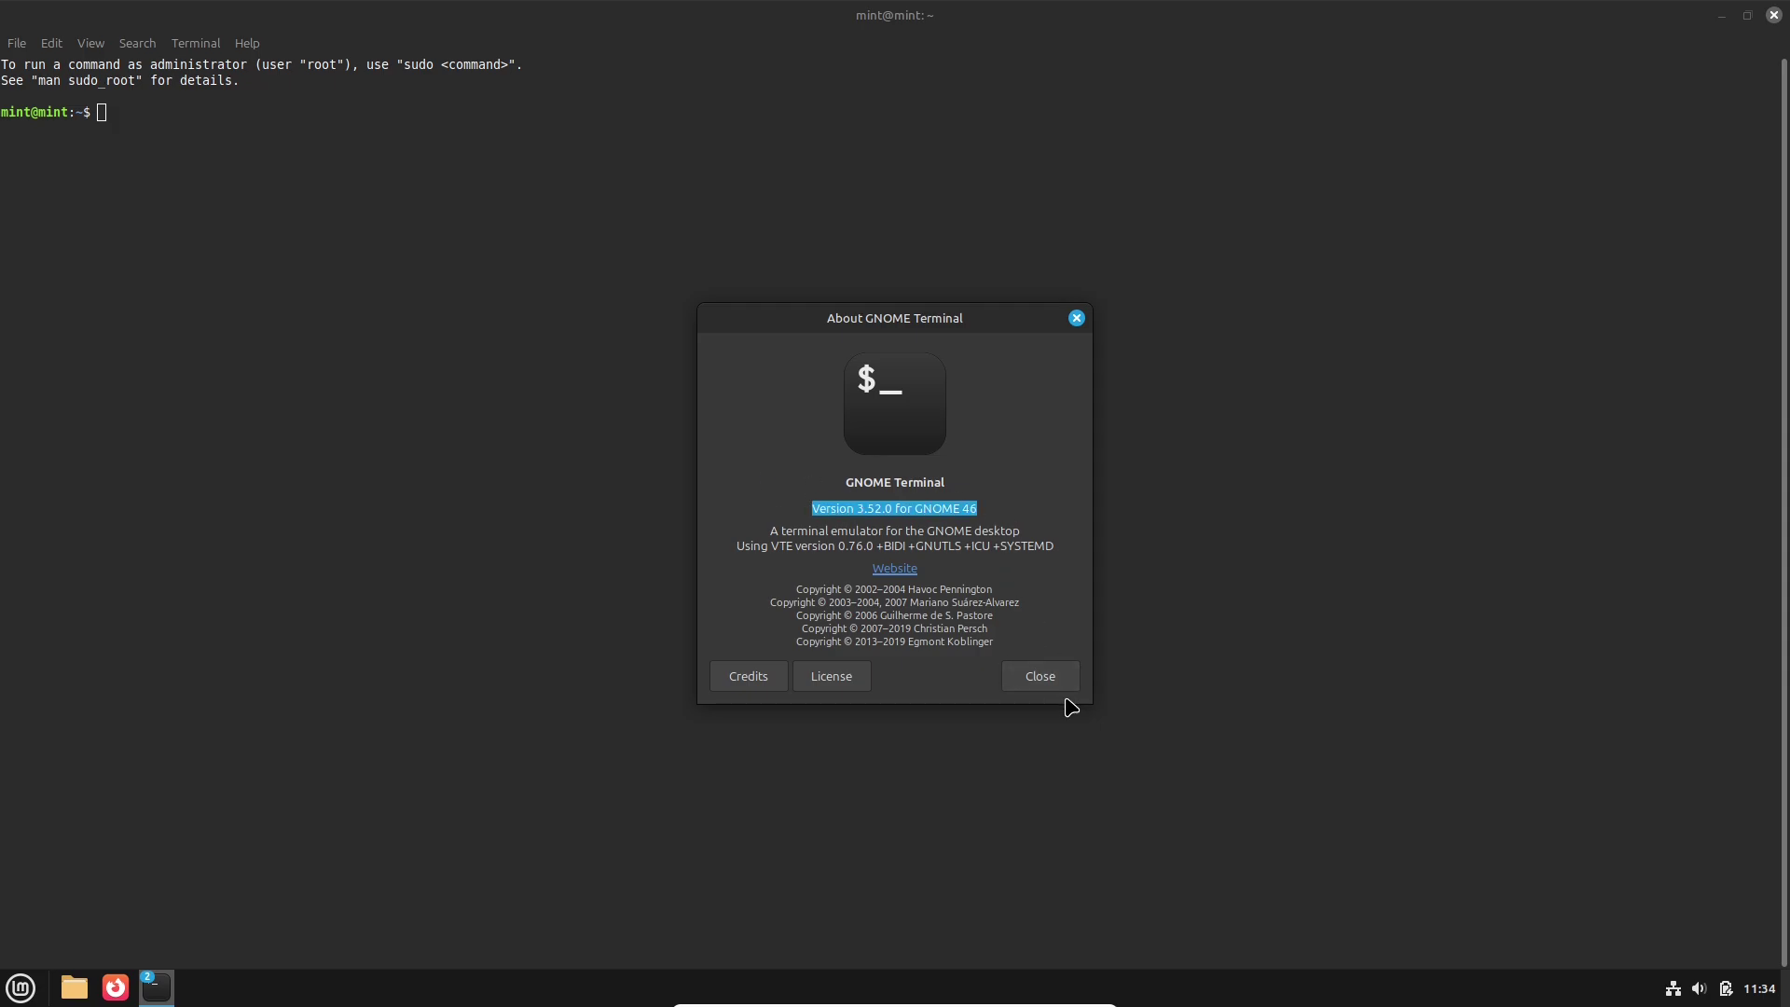
{"action": "left_click", "coordinate": [1053, 678]}
Step: Open the terminal preferences in Linux Mint, and close the profile preferences of Debian's terminal
{"action": "left_click", "coordinate": [53, 43]}
{"action": "left_click", "coordinate": [103, 177]}
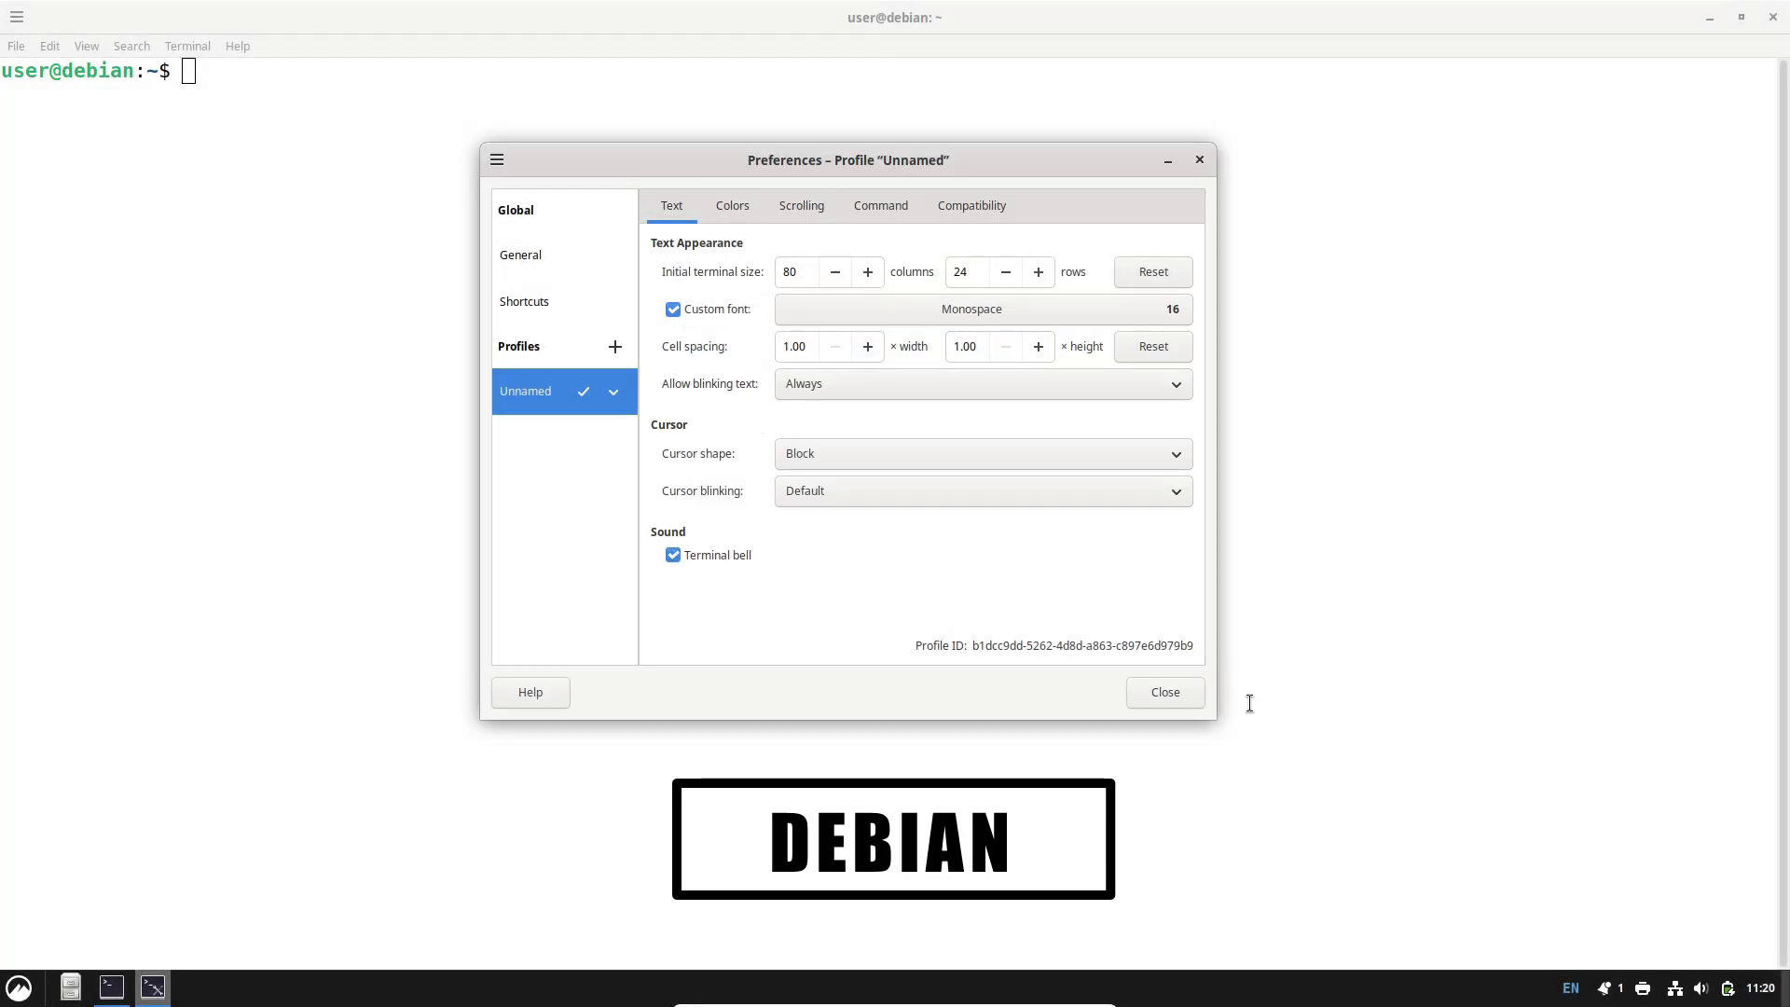
{"action": "left_click", "coordinate": [1165, 692]}
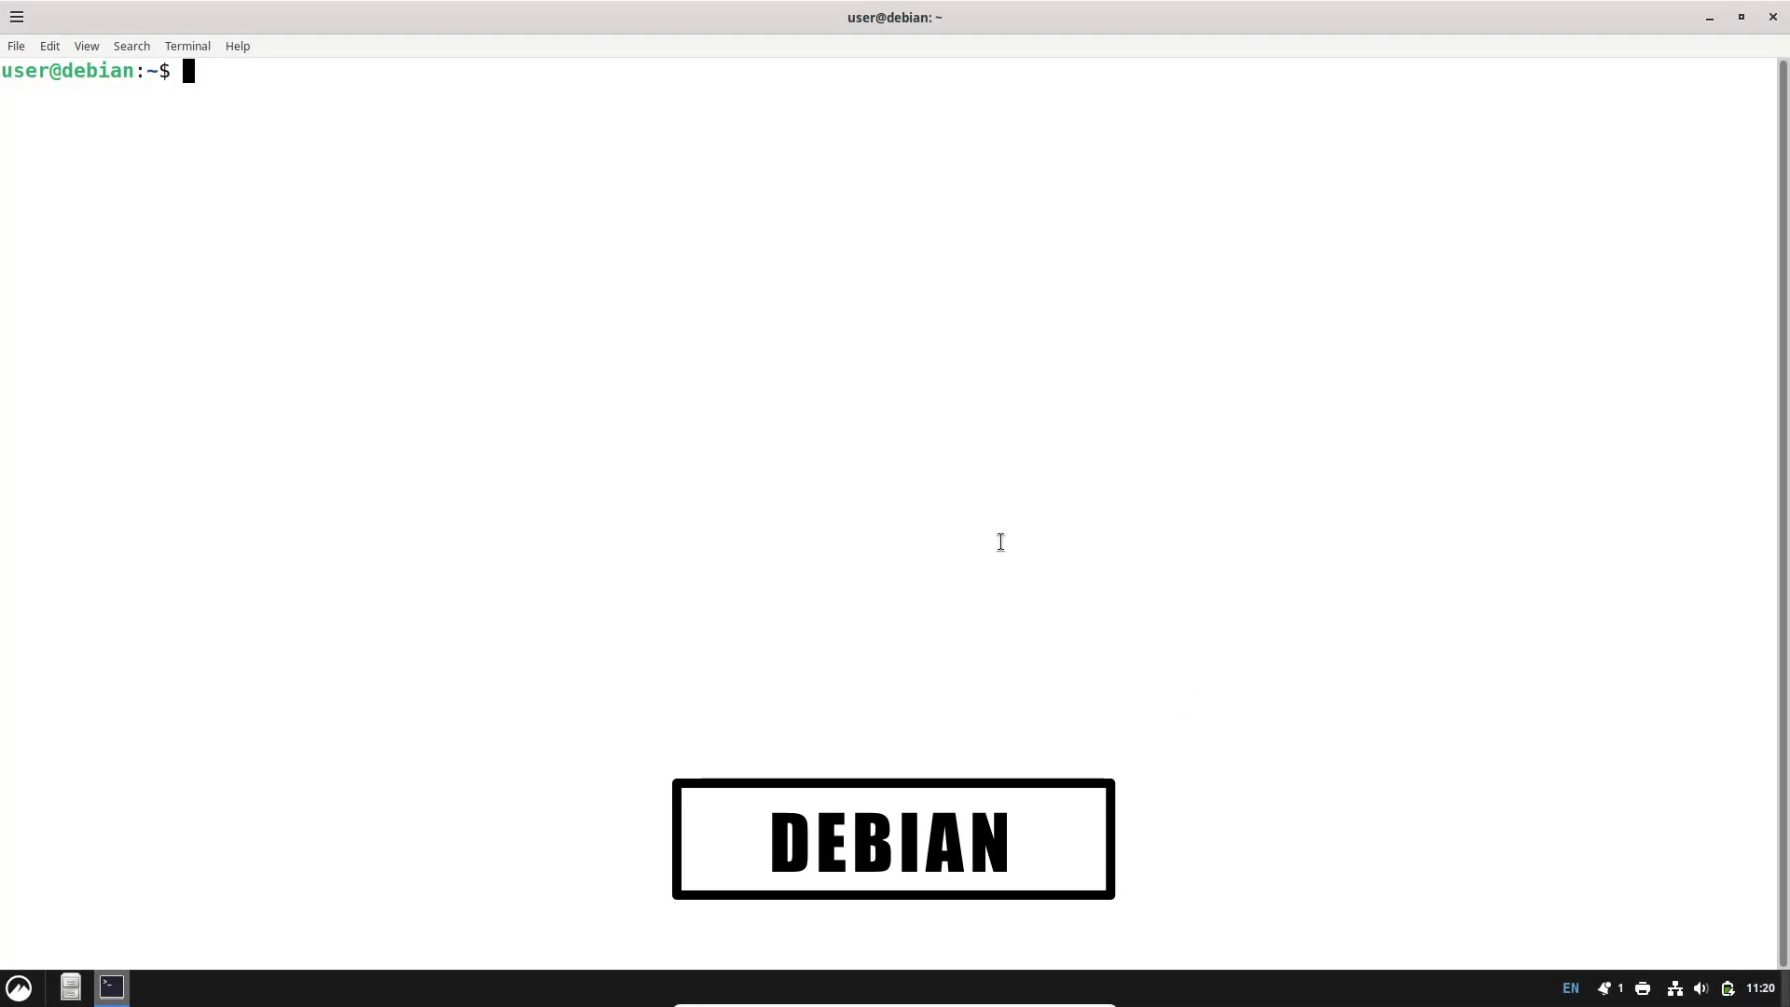
Step: Check the GNOME Terminal version in Debian's About dialog, highlight the version text, and close the dialog
{"action": "key", "text": "alt+h"}
{"action": "key", "text": "a"}
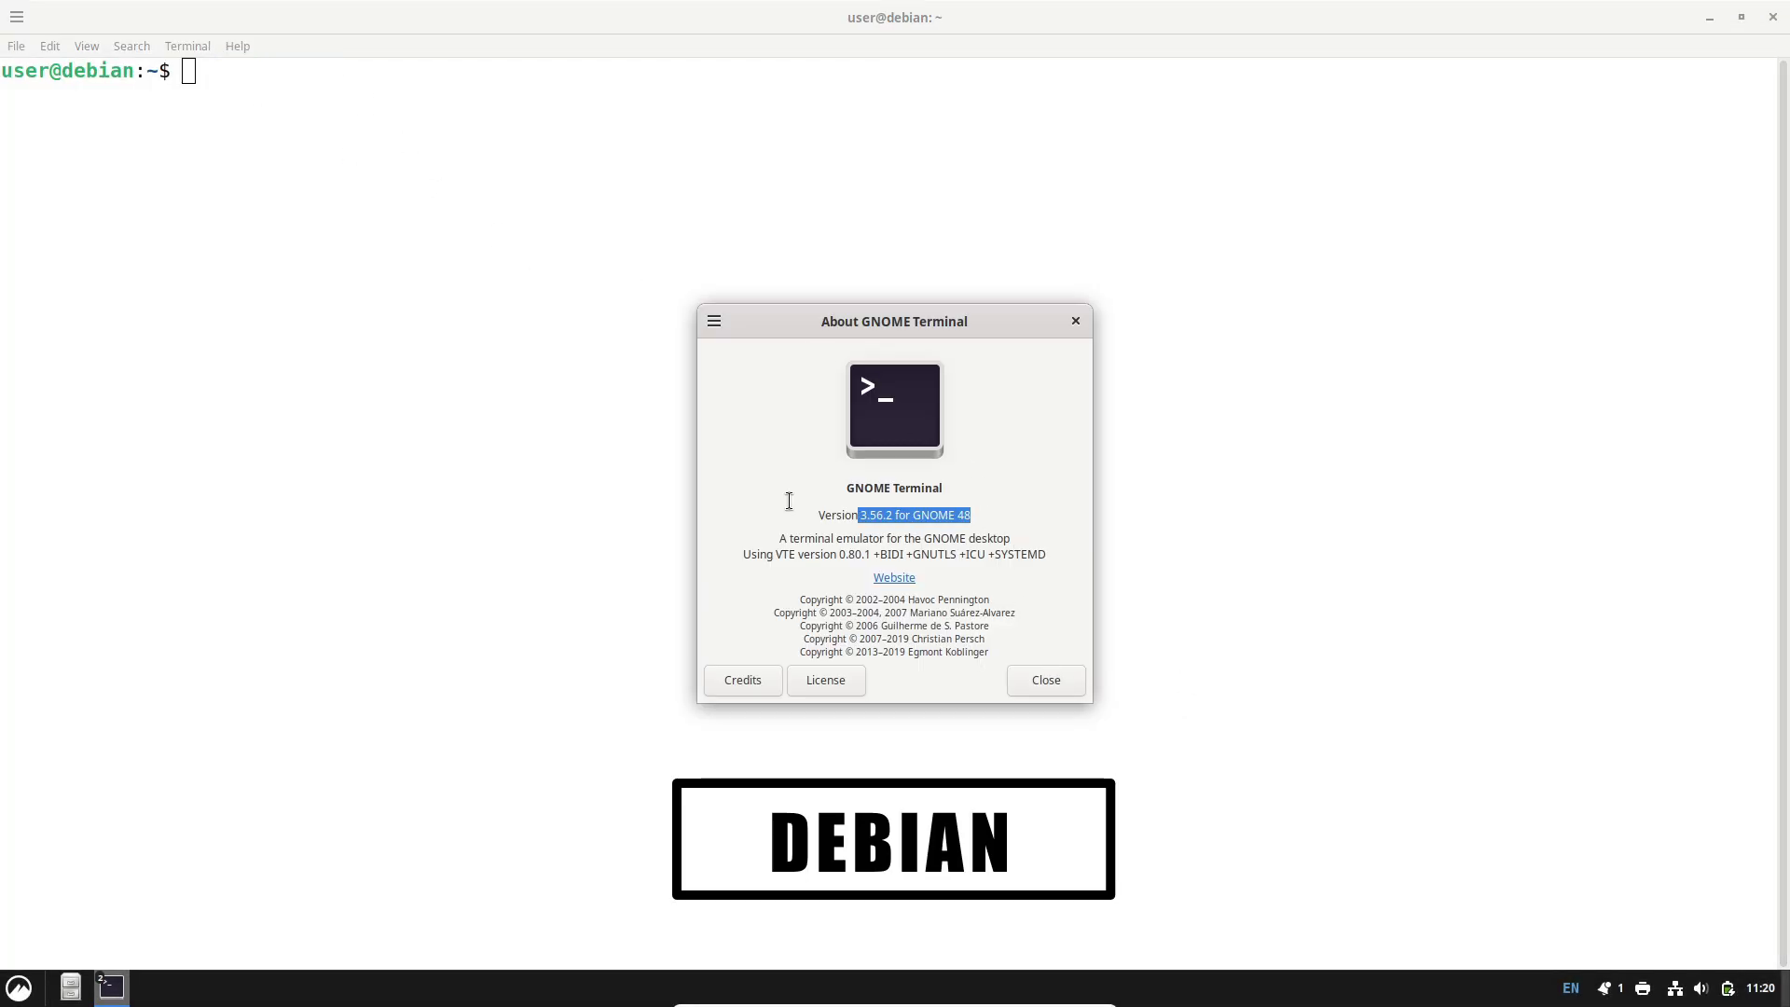
{"action": "left_click", "coordinate": [1022, 674]}
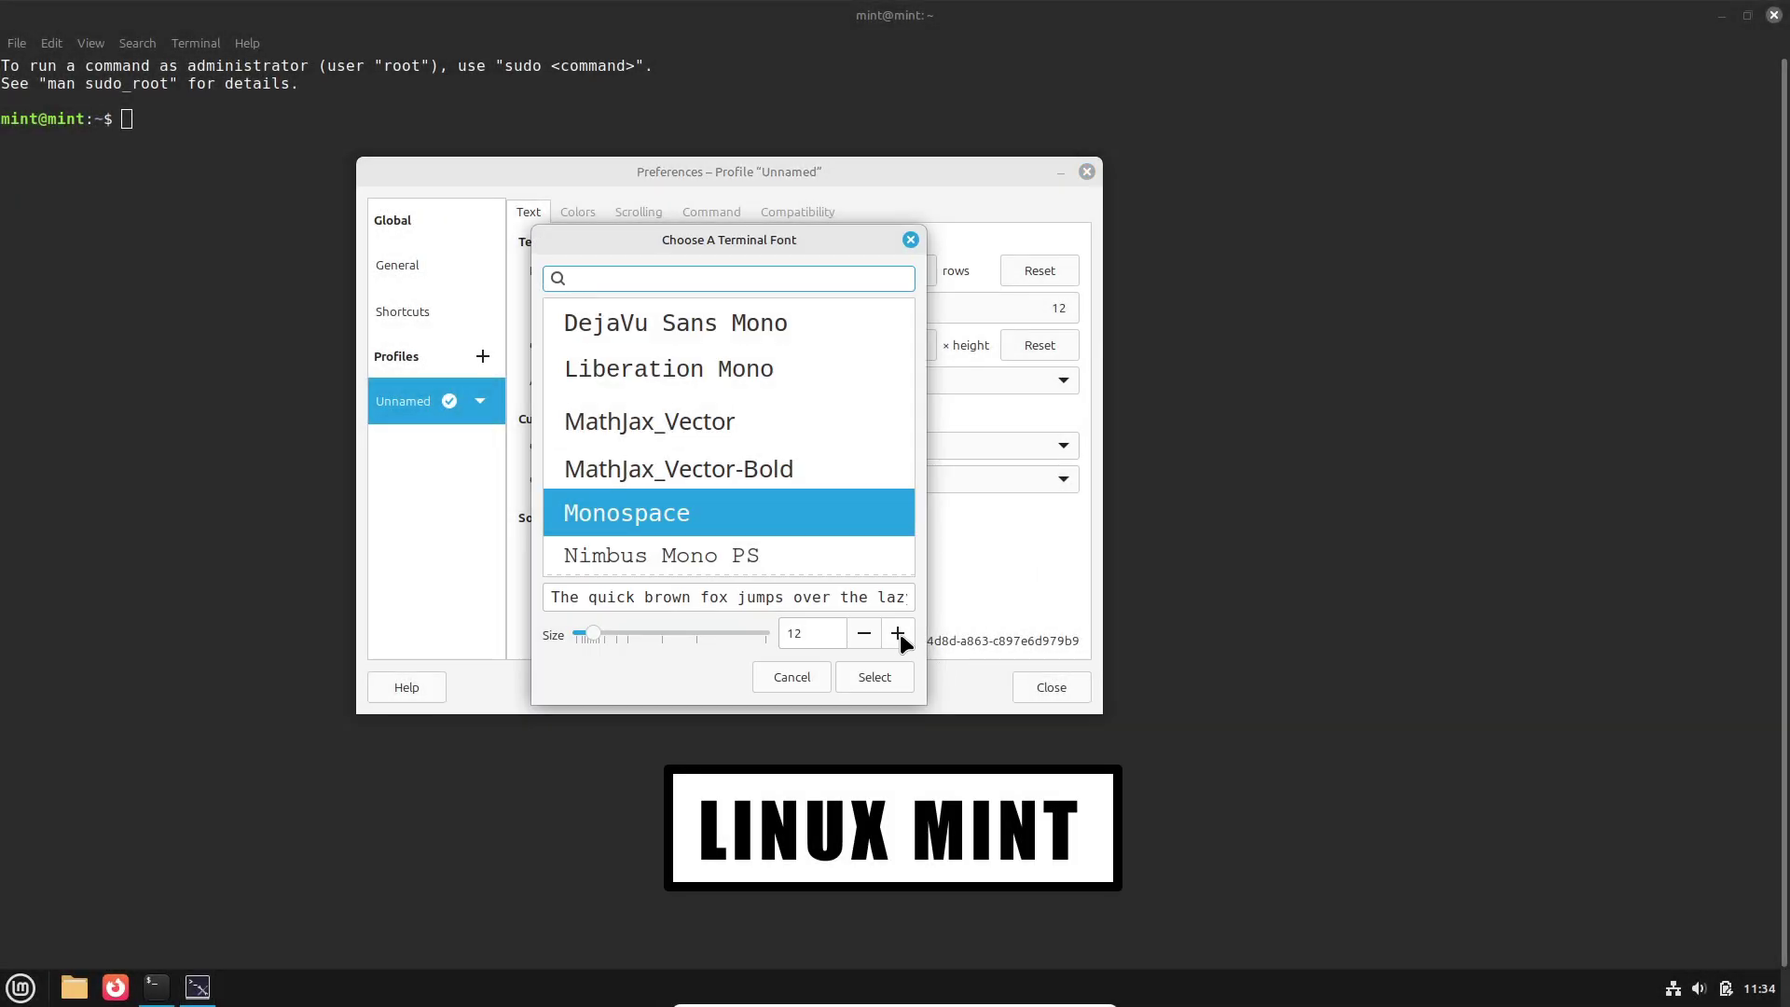
Step: Set the Linux Mint terminal's custom font to Monospace 16 and close the profile preferences
{"action": "left_click", "coordinate": [899, 634]}
{"action": "left_click", "coordinate": [899, 634]}
{"action": "left_click", "coordinate": [899, 634]}
{"action": "left_click", "coordinate": [899, 634]}
{"action": "left_click", "coordinate": [881, 676]}
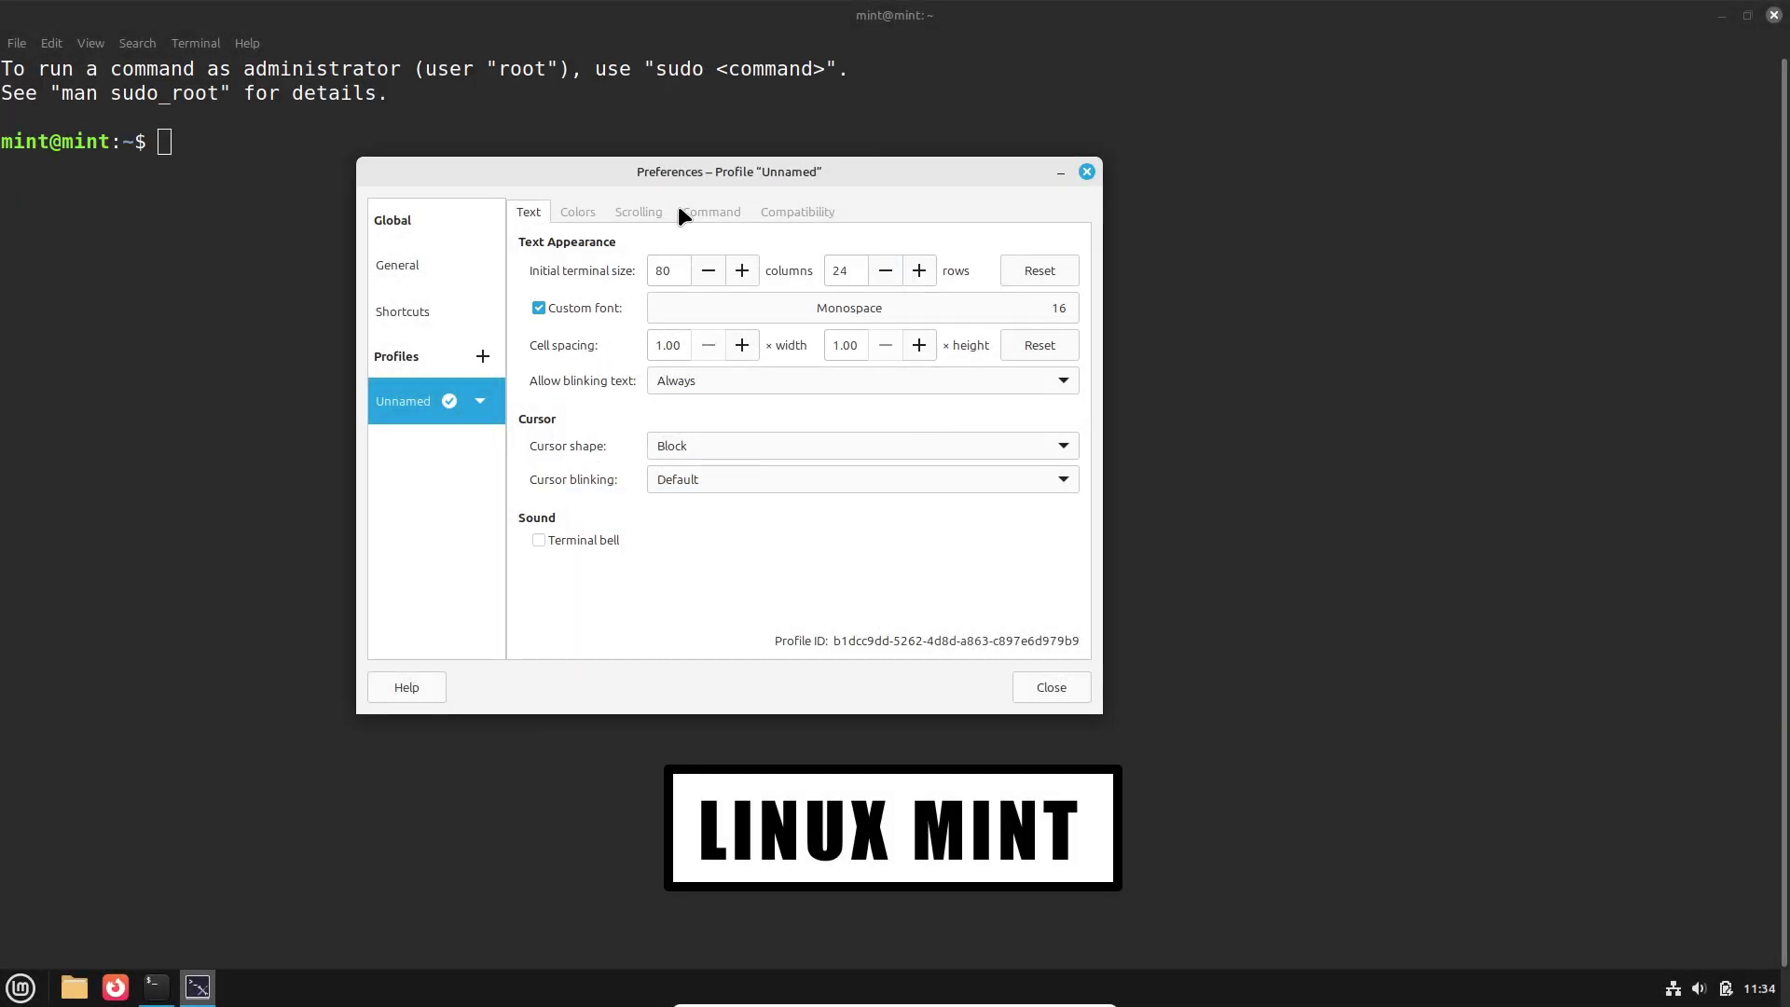
{"action": "left_click", "coordinate": [1087, 173]}
Step: Try to run fastfetch in the Linux Mint terminal and enter the apt command for installing it
{"action": "type", "text": "fa"}
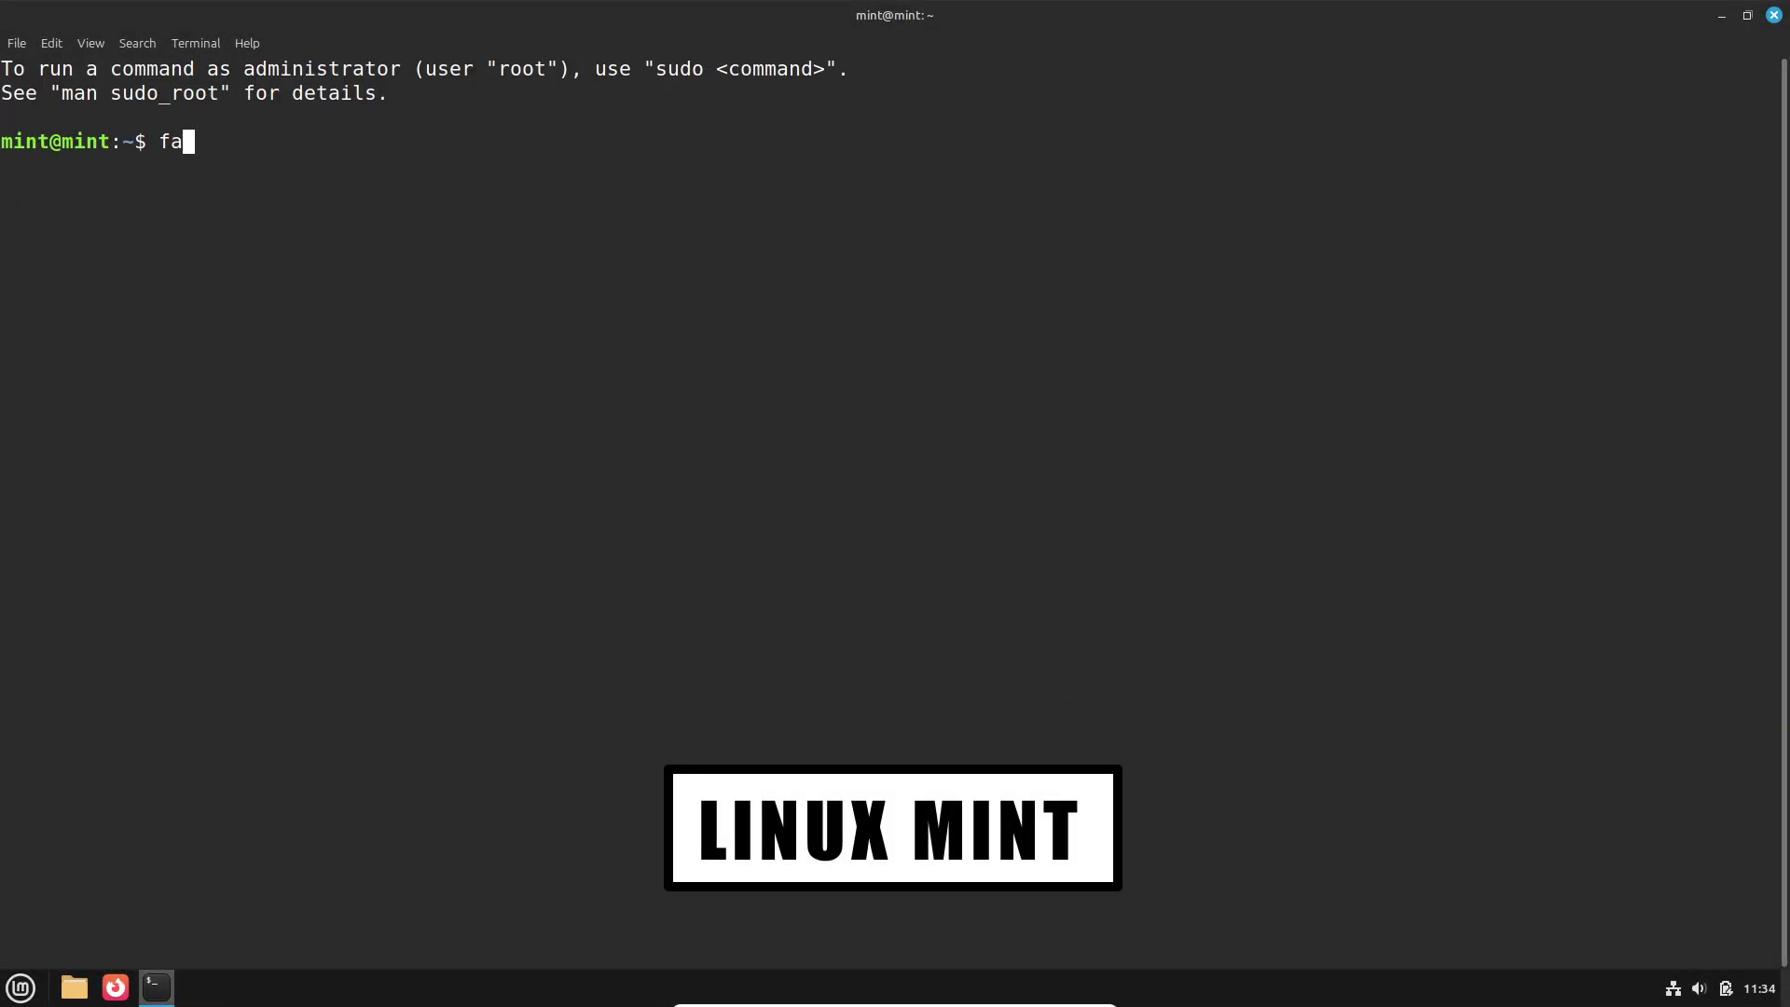
{"action": "type", "text": "stfetch"}
{"action": "key", "text": "Return"}
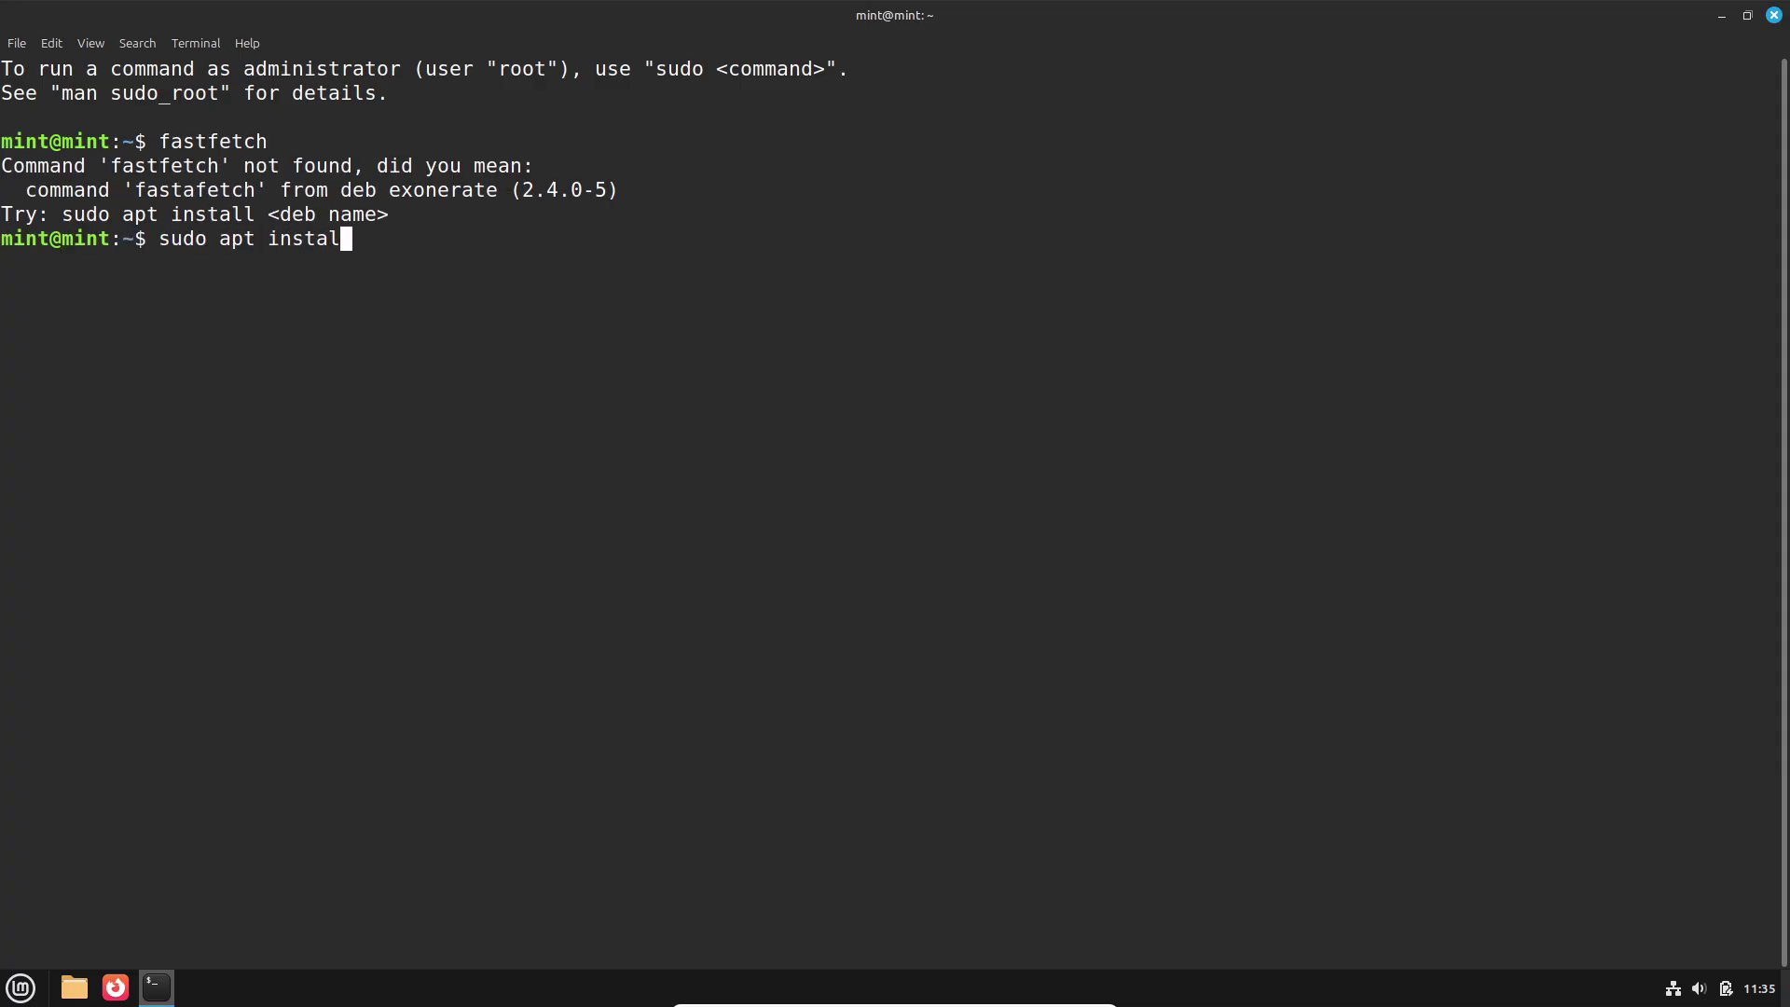
{"action": "type", "text": "c"}
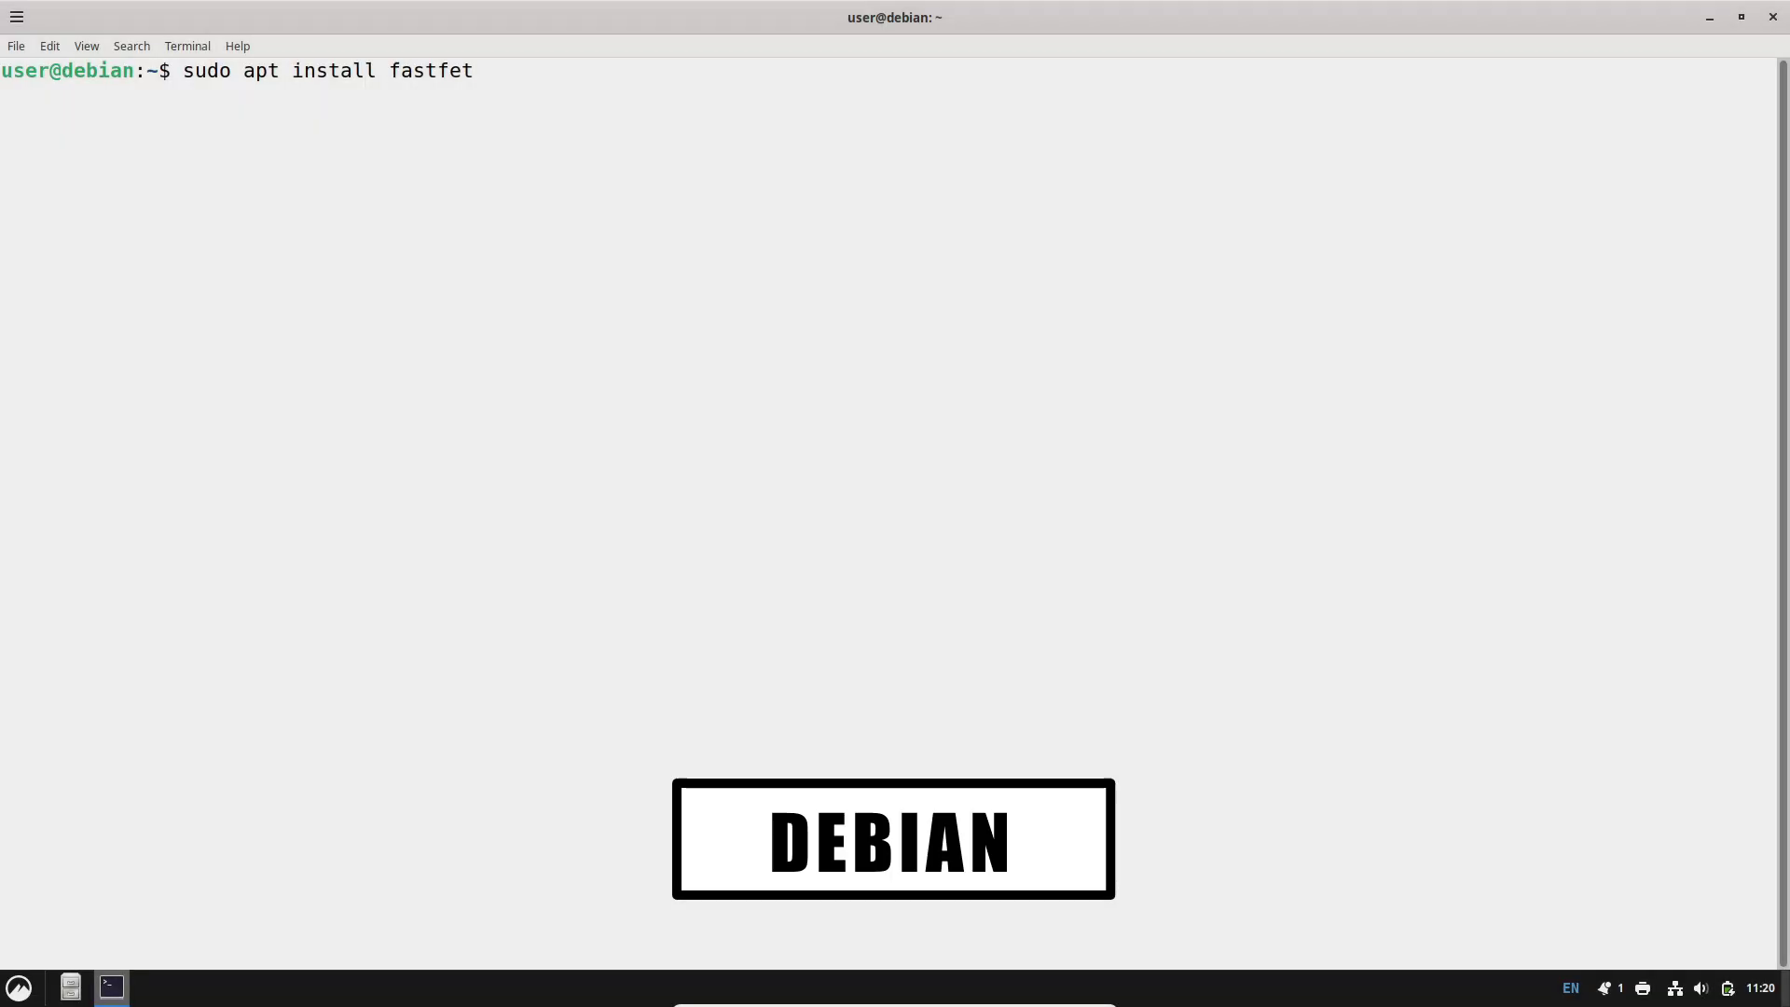
Step: Install the fastfetch package on Debian with sudo apt install fastfetch and agree to continue
{"action": "type", "text": "ch"}
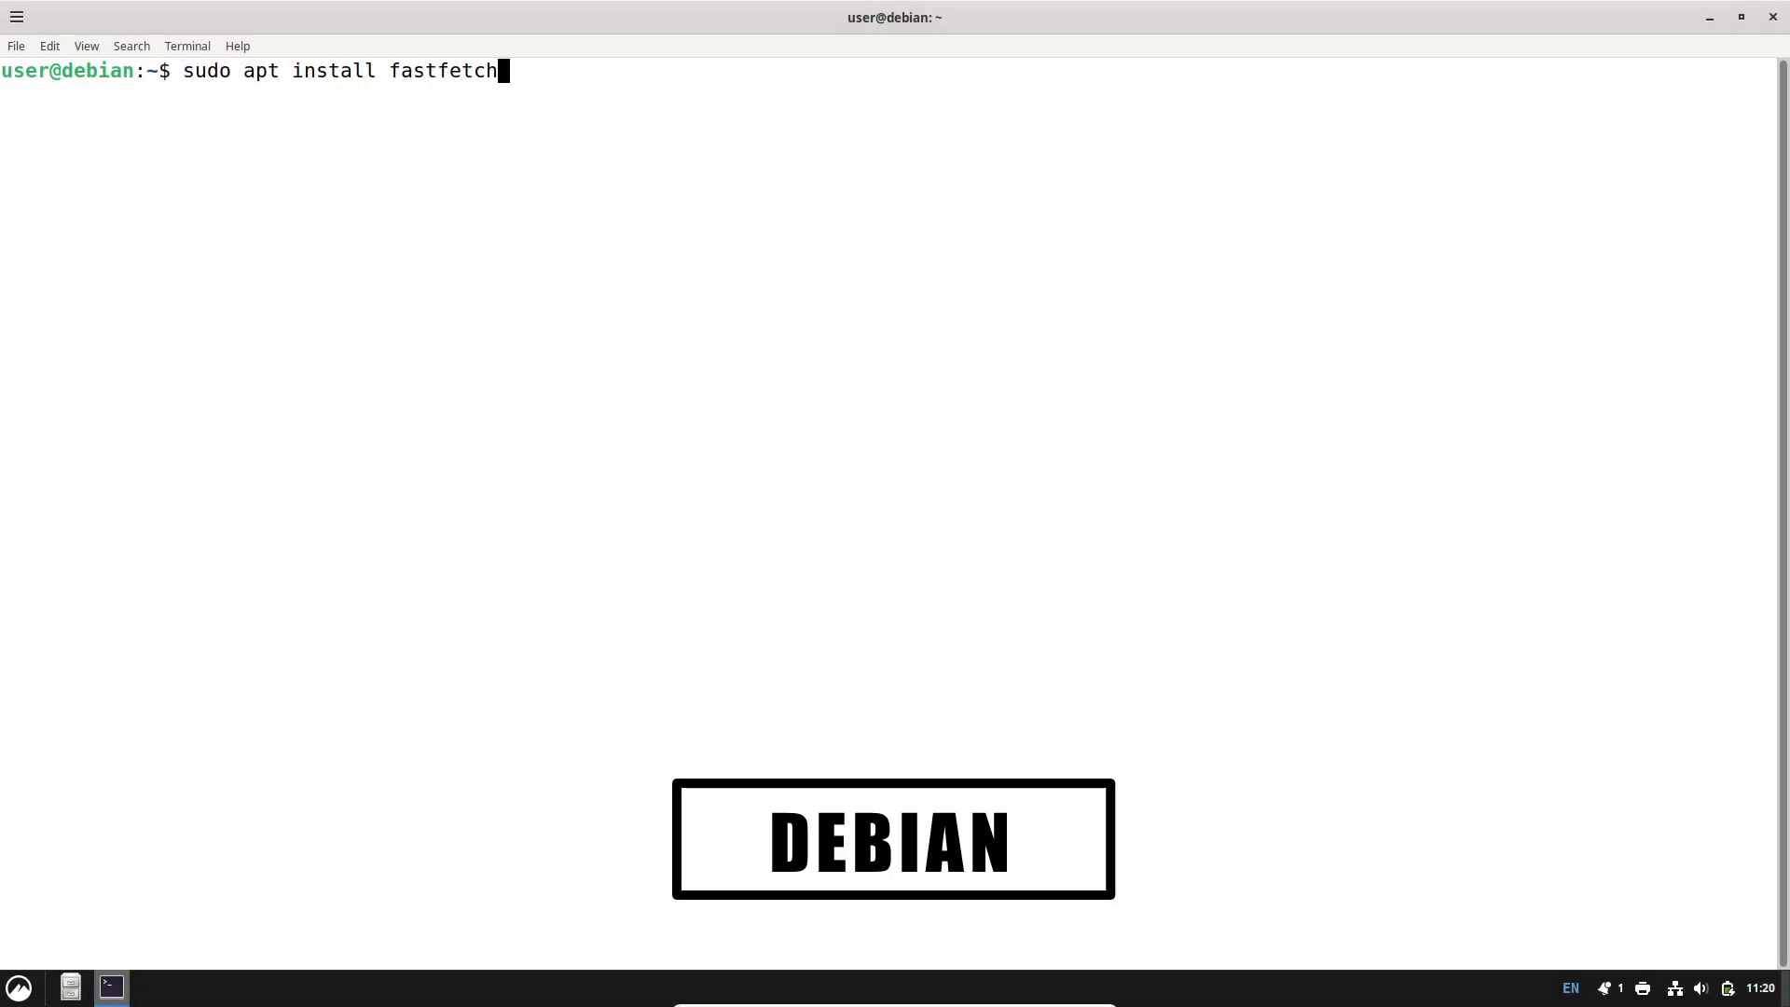
{"action": "key", "text": "Return"}
{"action": "type", "text": "y"}
{"action": "key", "text": "Return"}
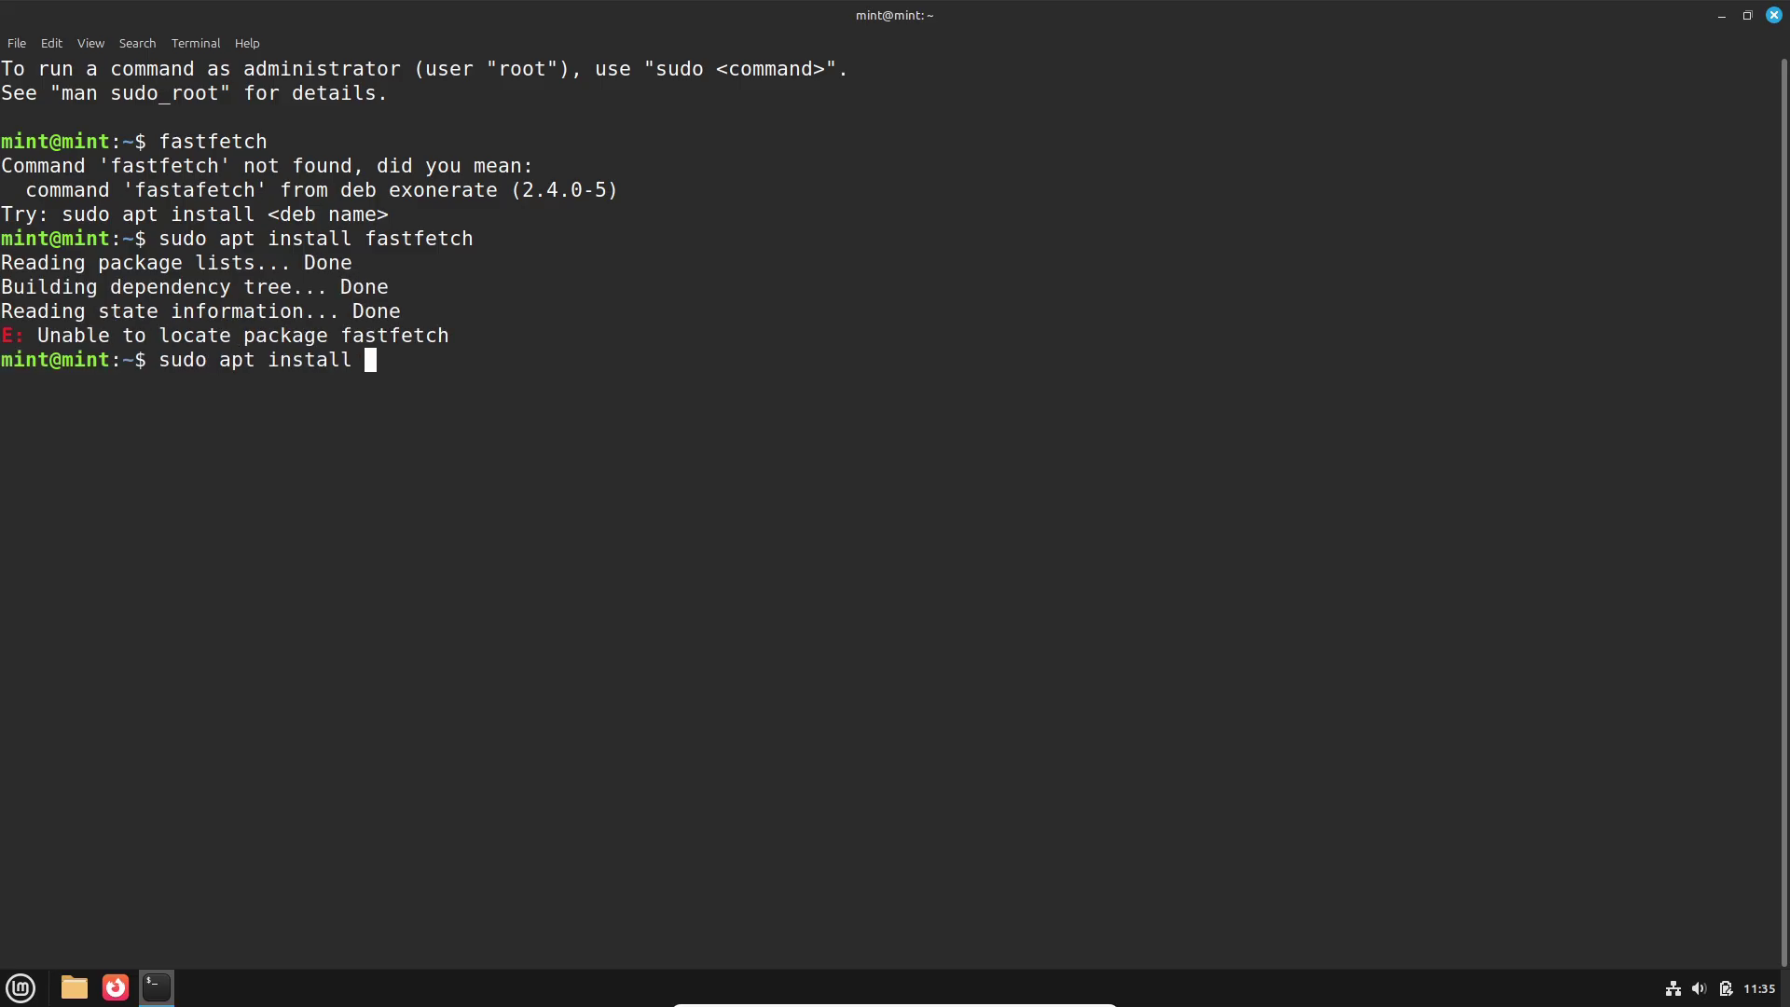
Step: Run sudo apt install neofetch on Linux Mint and clear the Debian terminal
{"action": "key", "text": "Return"}
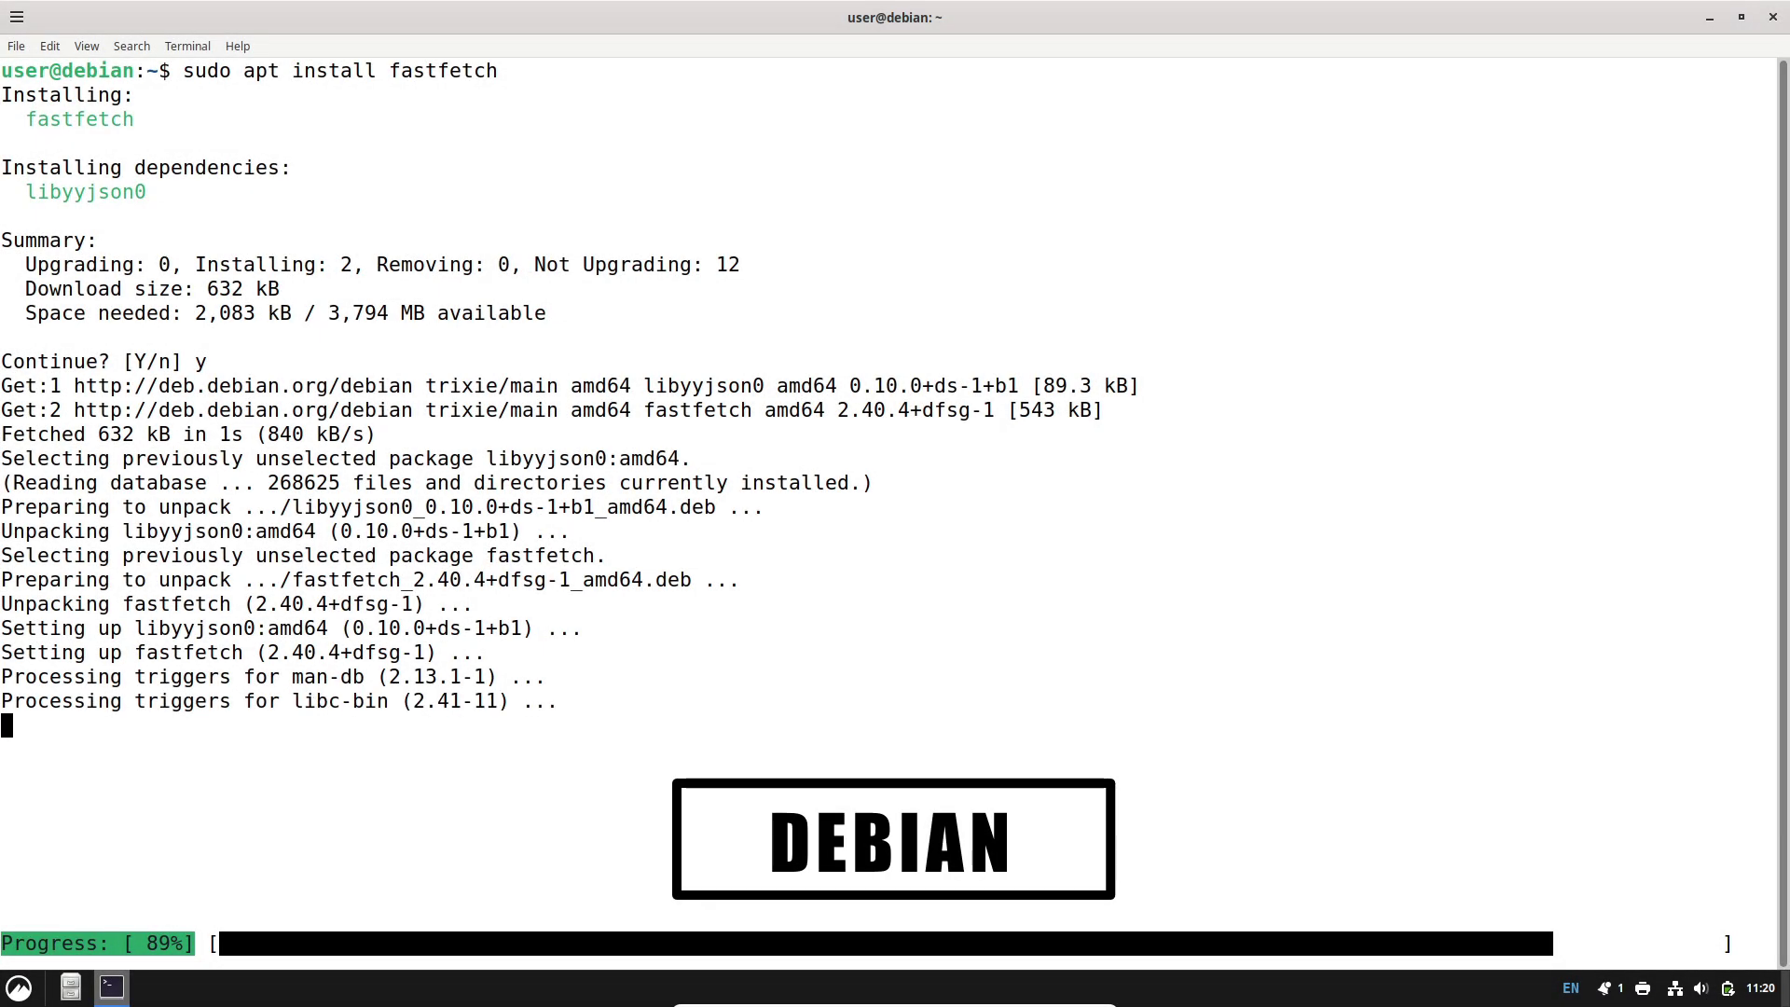
{"action": "type", "text": "ar"}
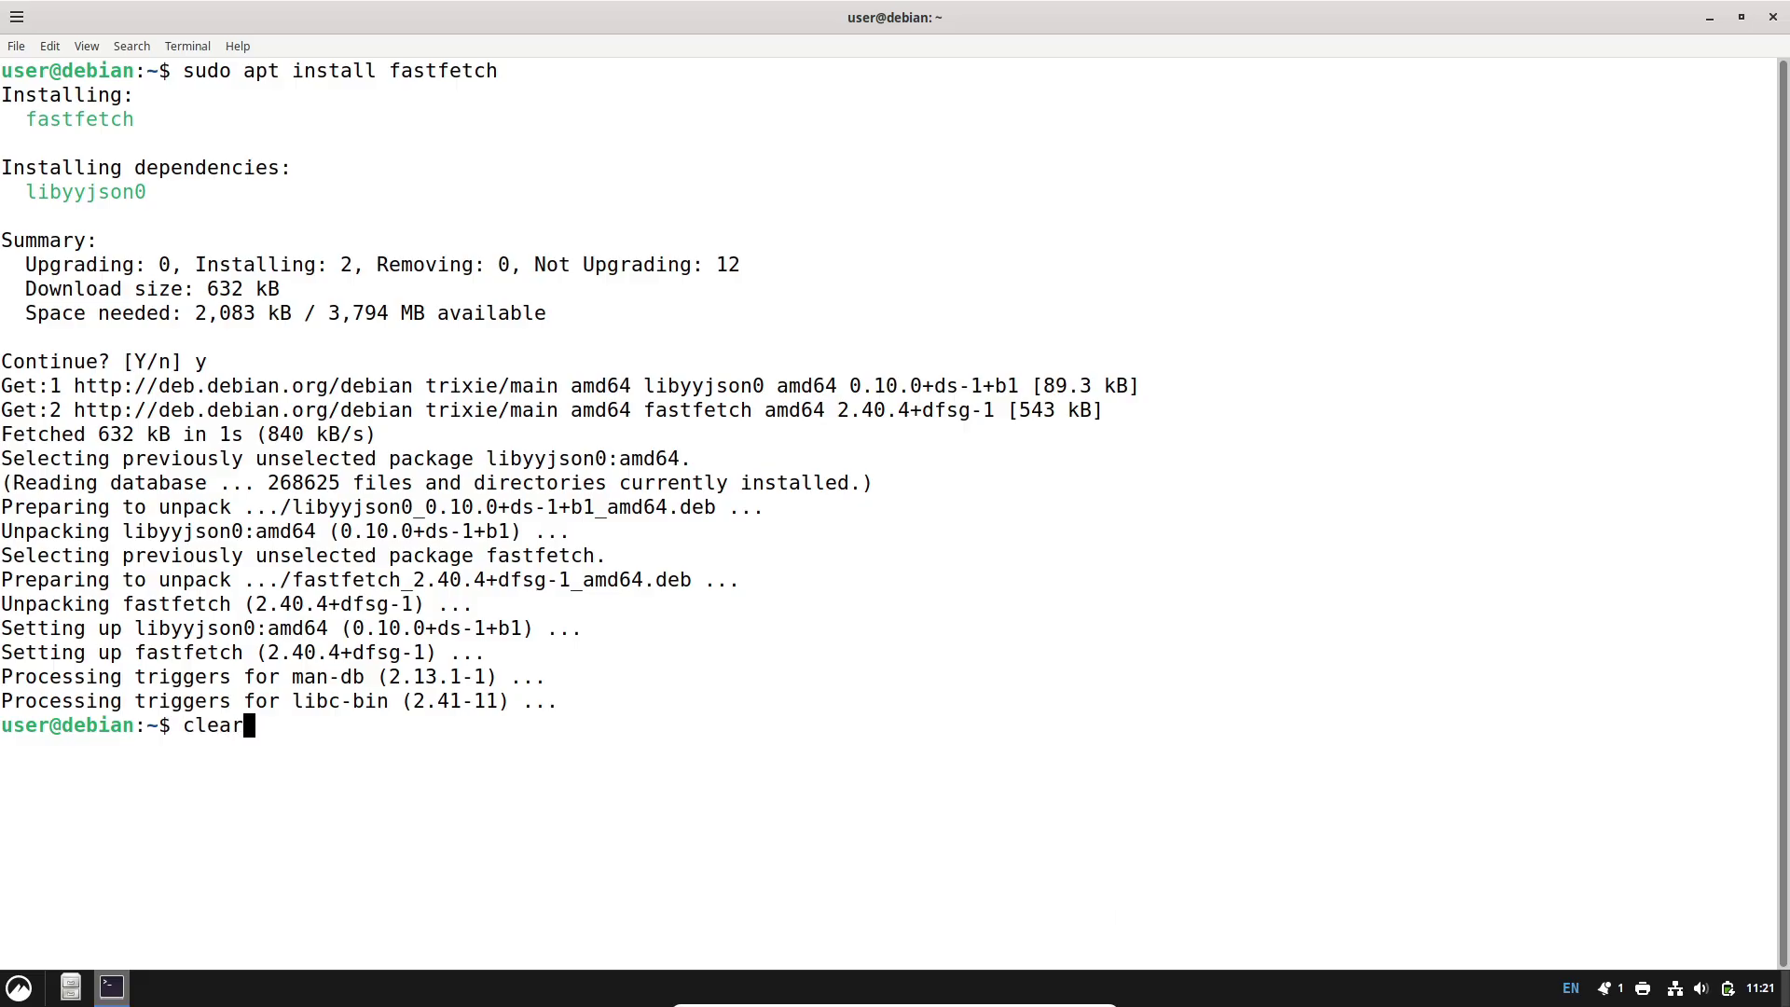
{"action": "key", "text": "Return"}
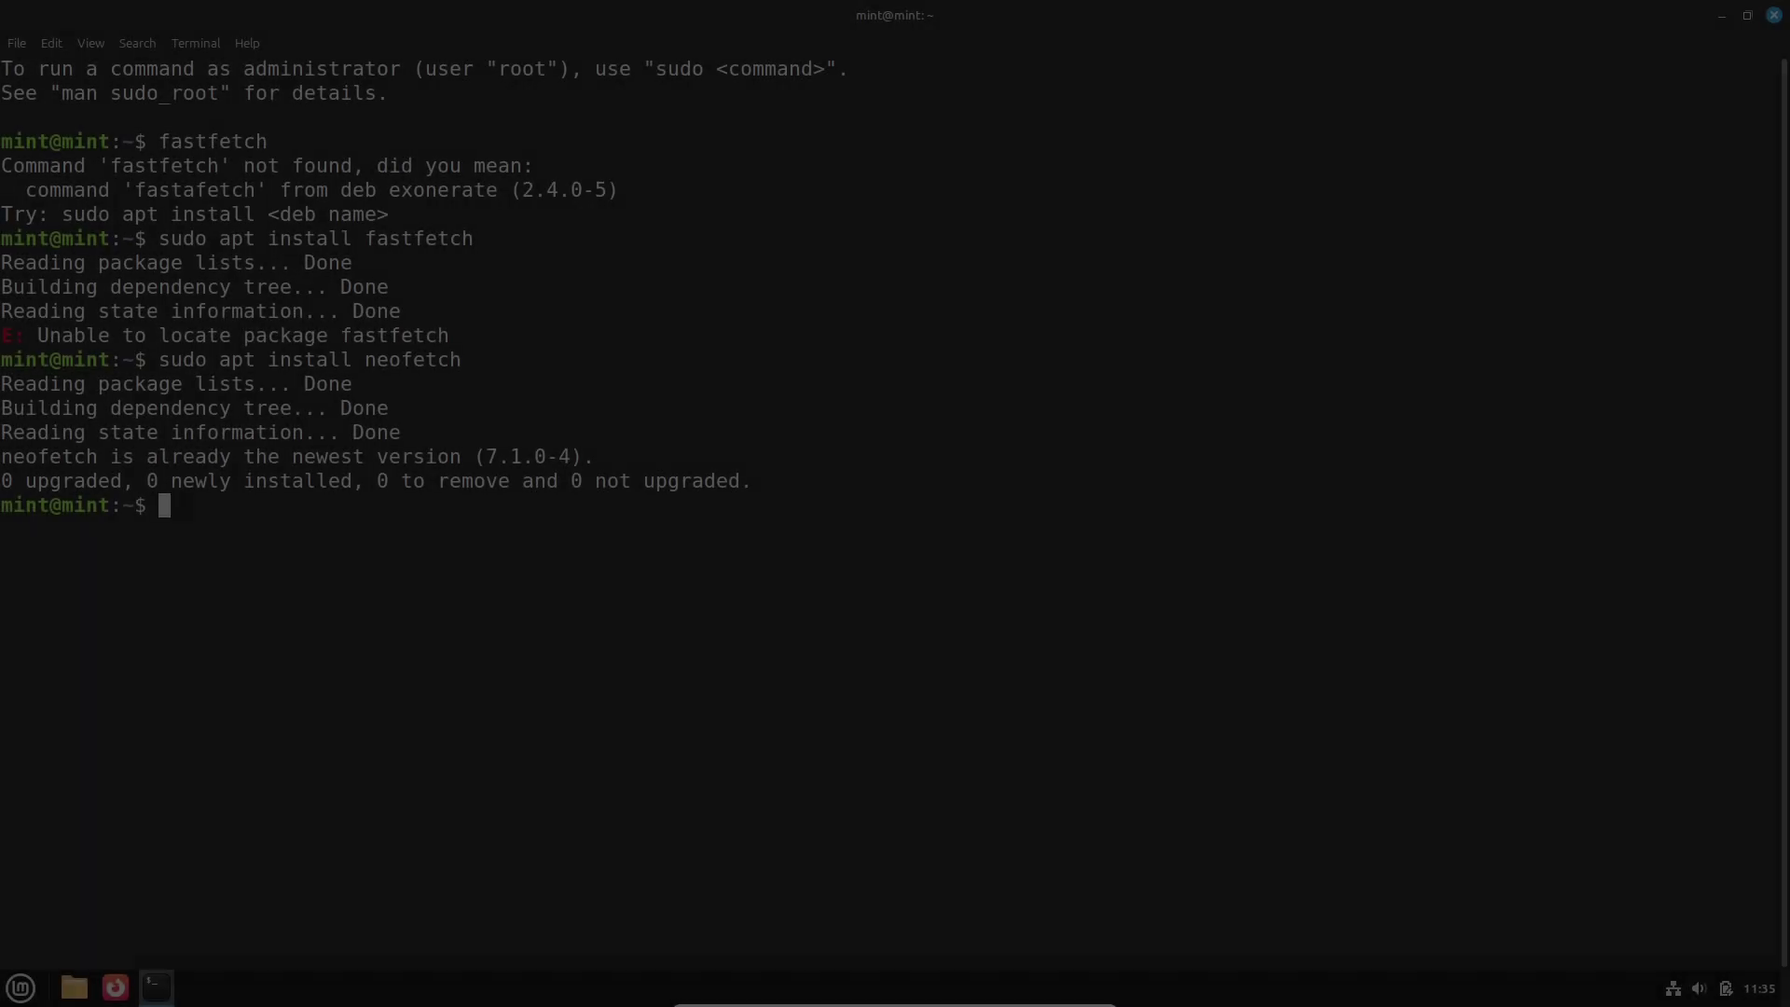
Step: Clear the Linux Mint terminal and run neofetch to show its system summary
{"action": "type", "text": "clear"}
{"action": "key", "text": "Return"}
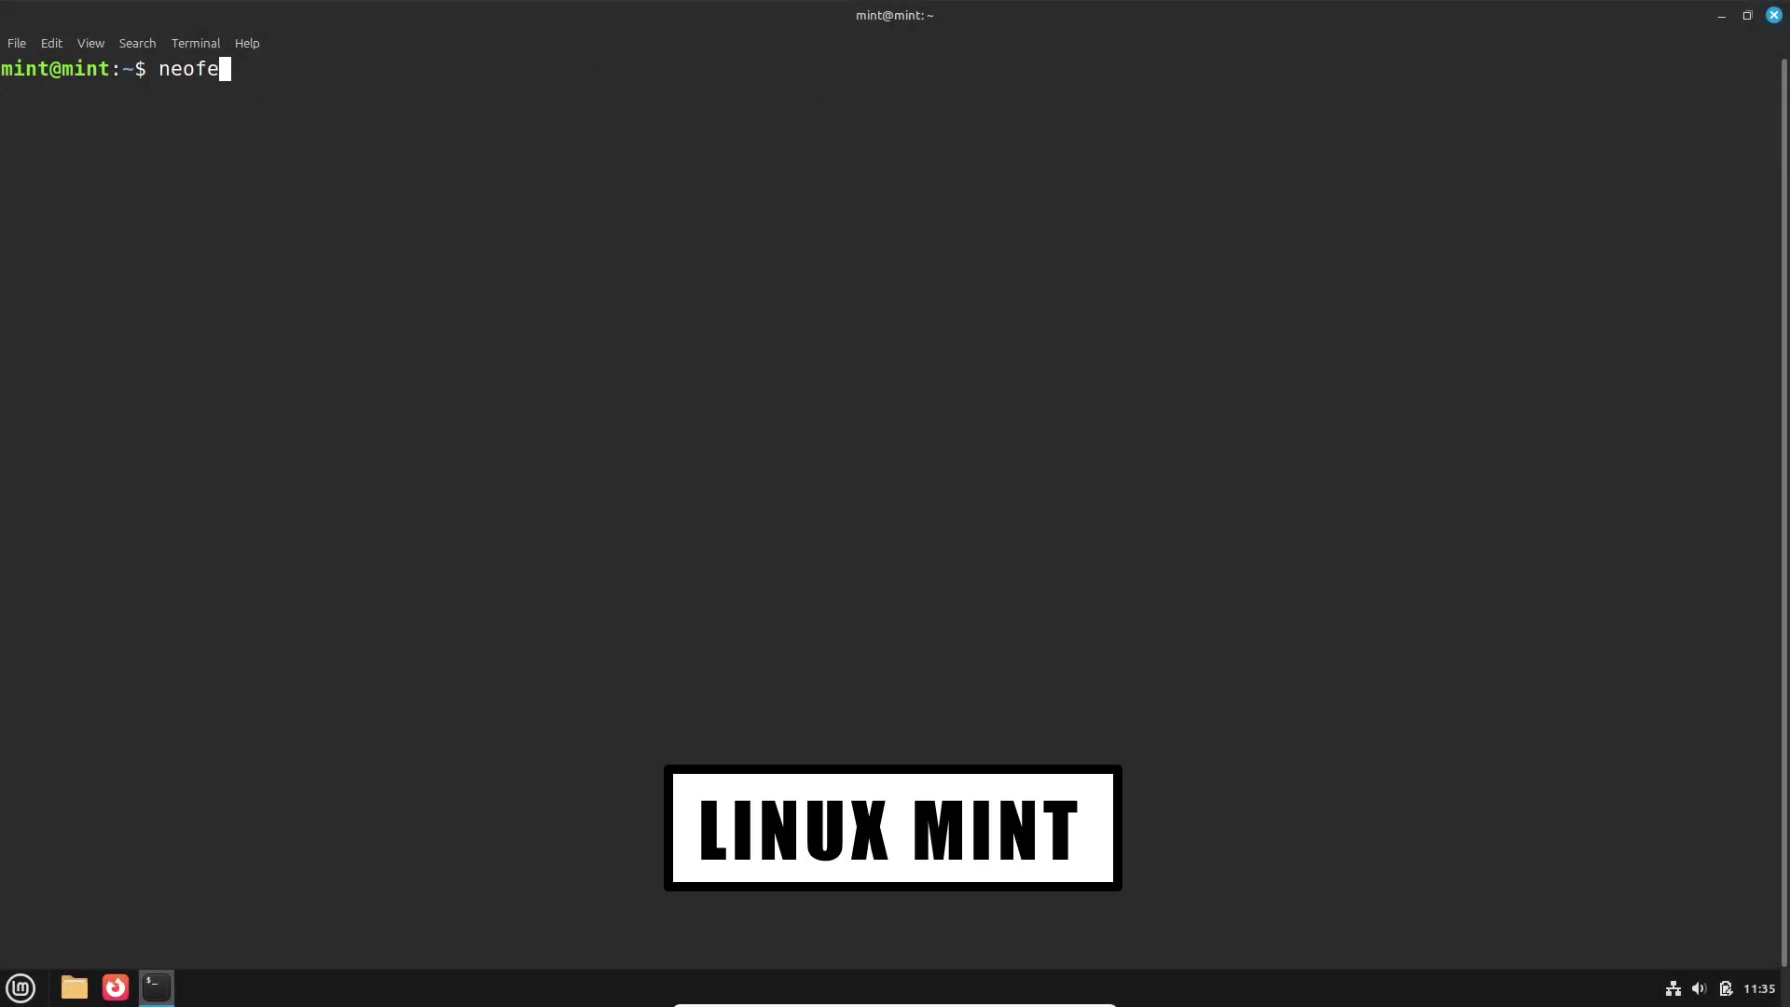
{"action": "key", "text": "Return"}
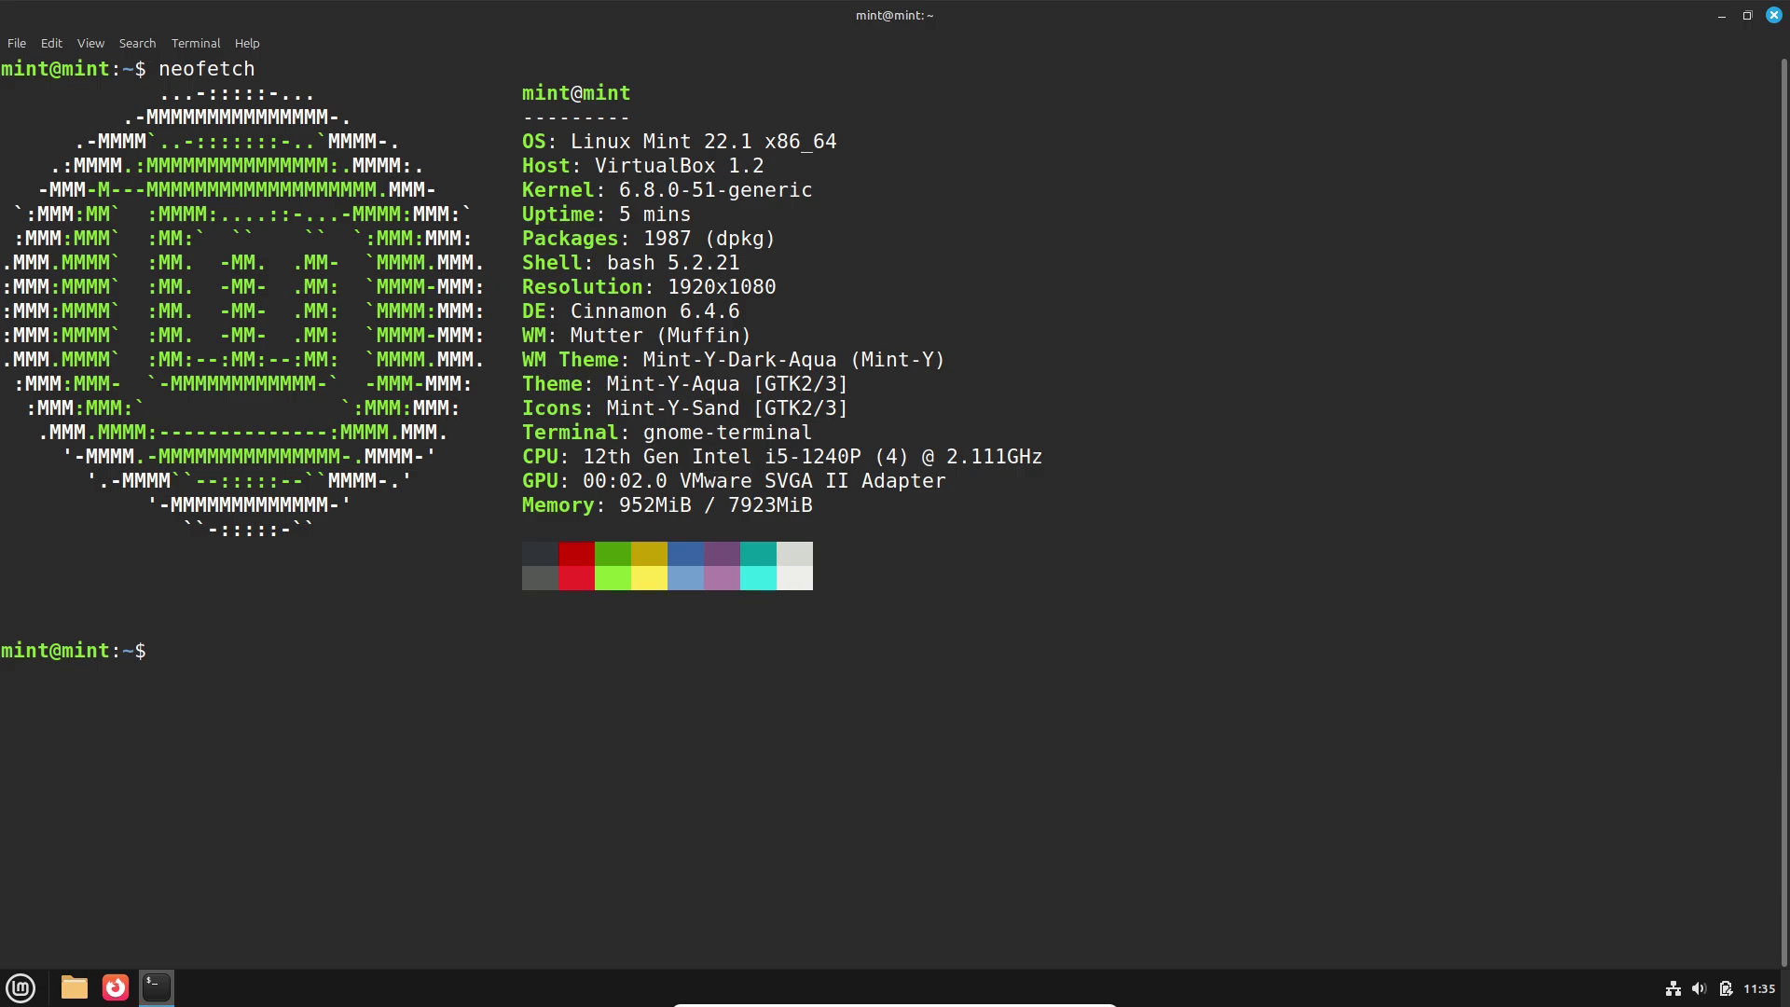
Step: Show Linux Mint's kernel details with uname -a and its kernel release with uname -r
{"action": "type", "text": "uname -a"}
{"action": "key", "text": "Return"}
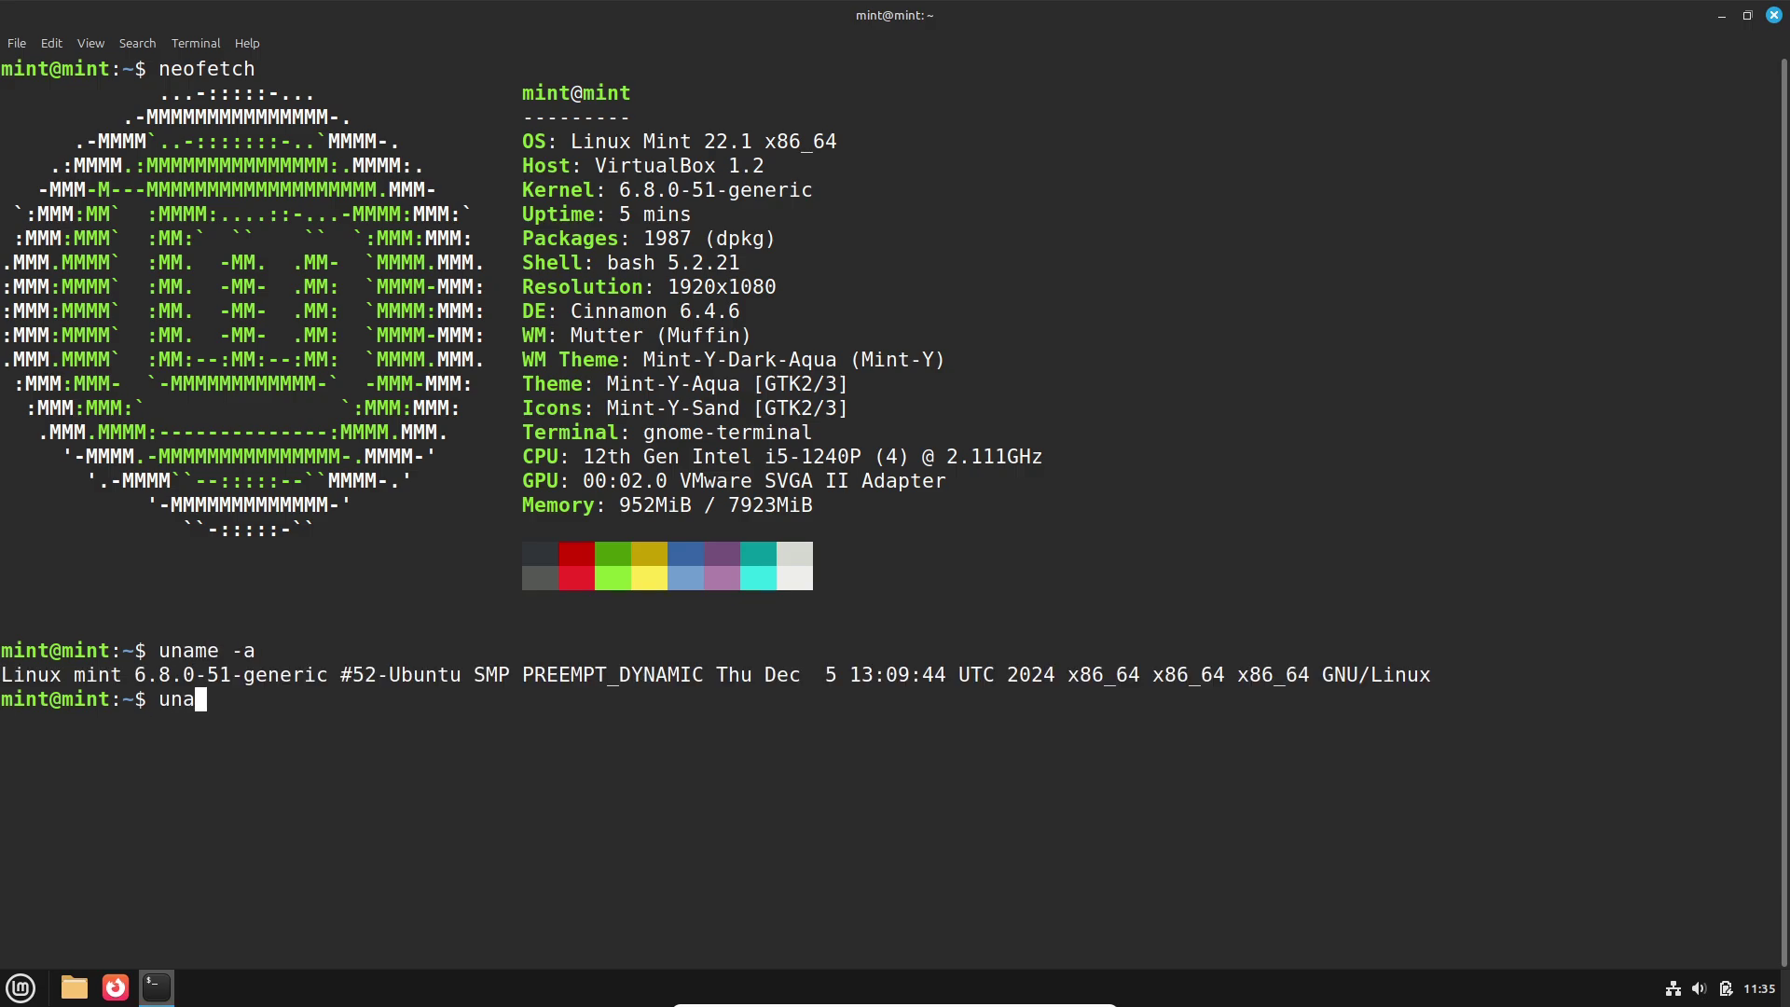
{"action": "type", "text": "uname -r"}
{"action": "key", "text": "Return"}
{"action": "type", "text": "cl"}
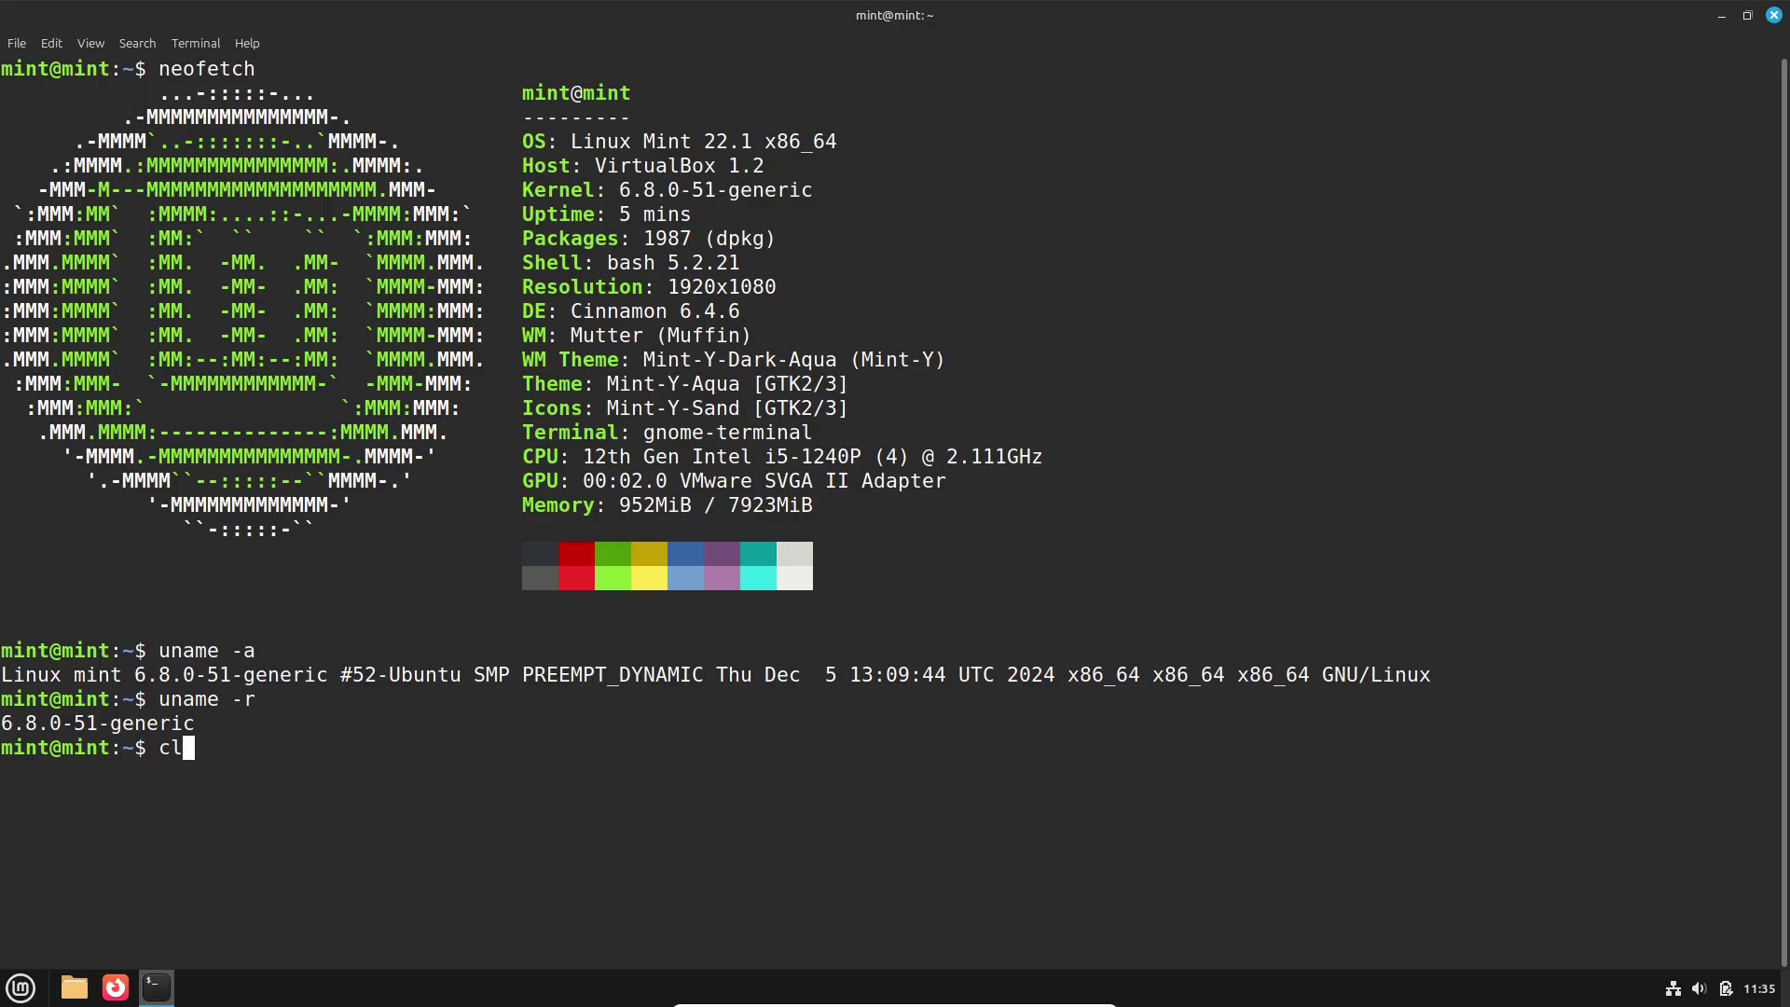
Step: Clear the Debian terminal and display system information with inxi and inxi -b
{"action": "type", "text": "ear"}
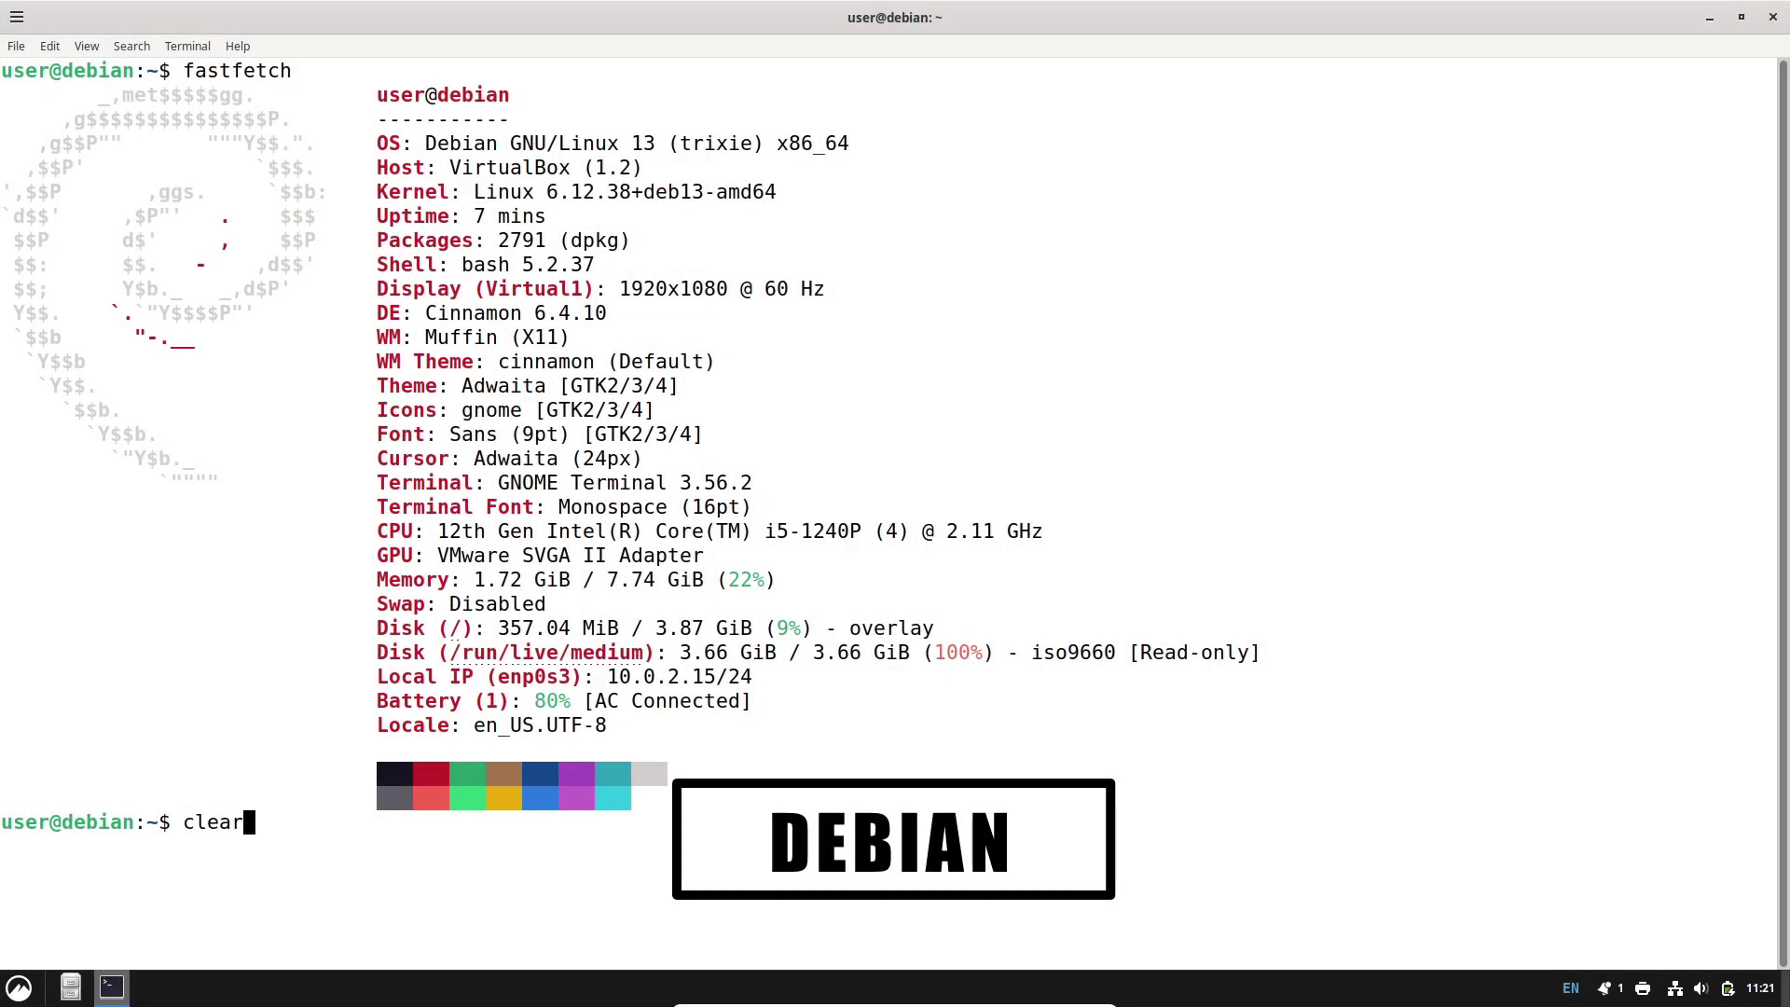
{"action": "key", "text": "Return"}
{"action": "type", "text": "inxi"}
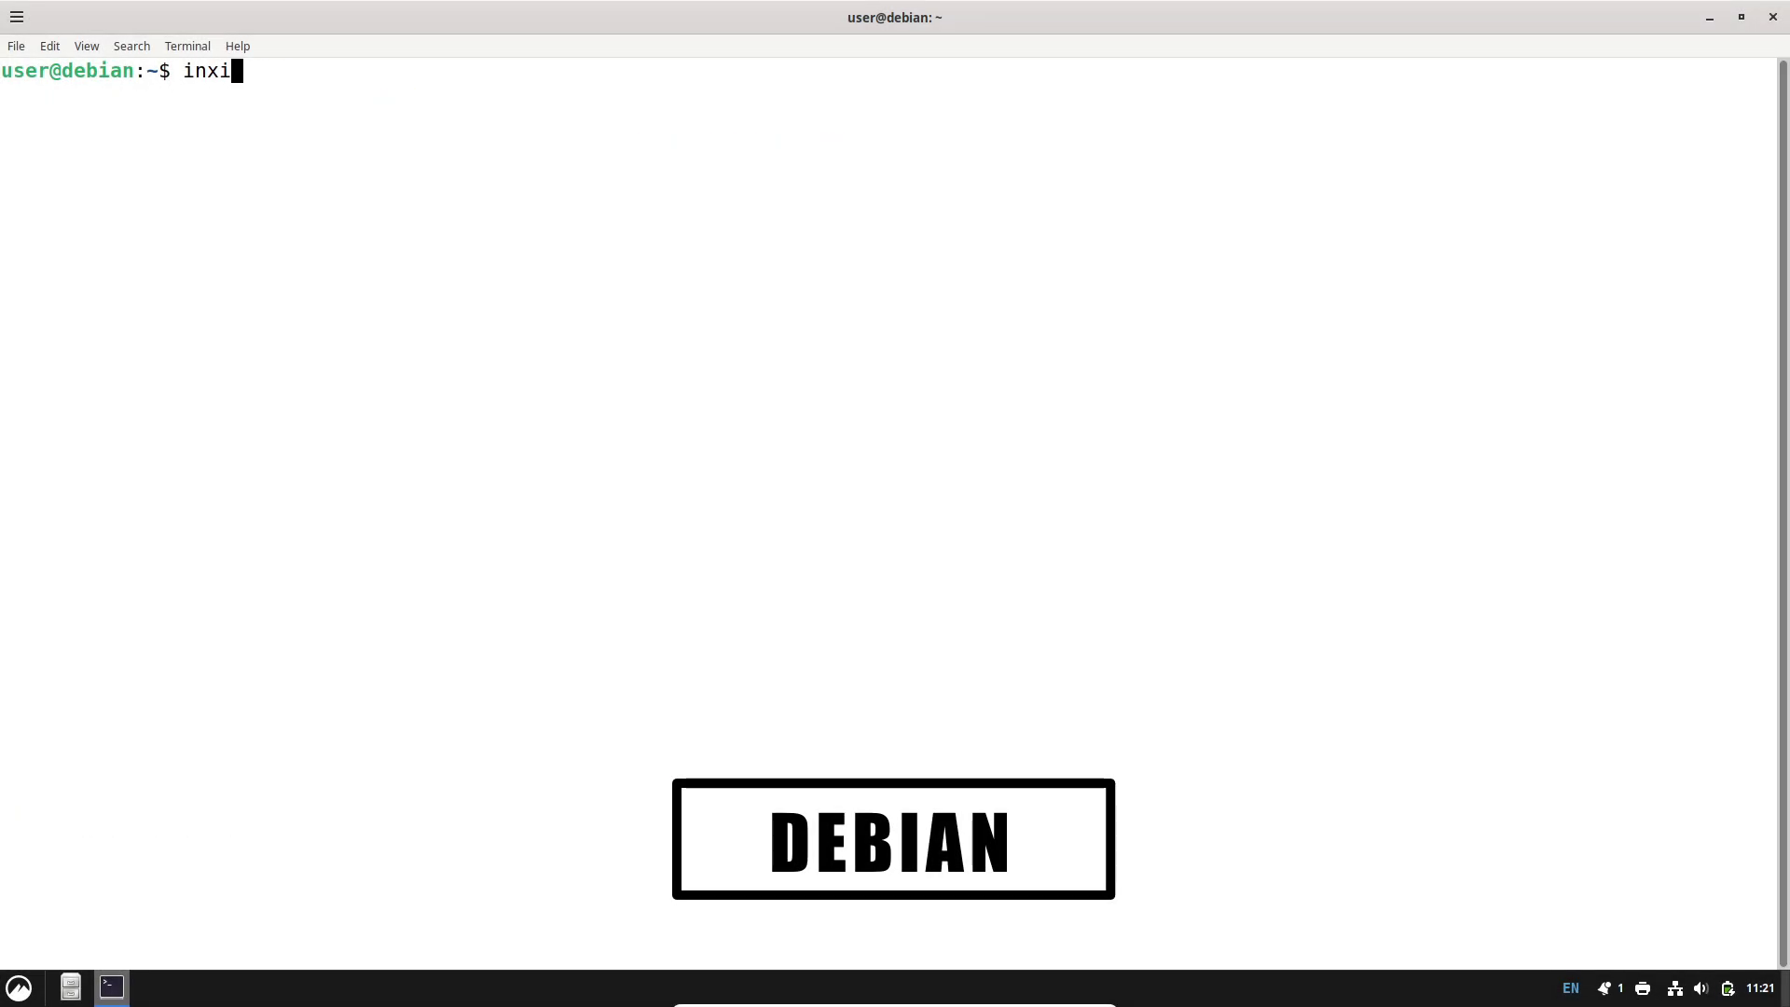
{"action": "key", "text": "Return"}
{"action": "type", "text": "inxi "}
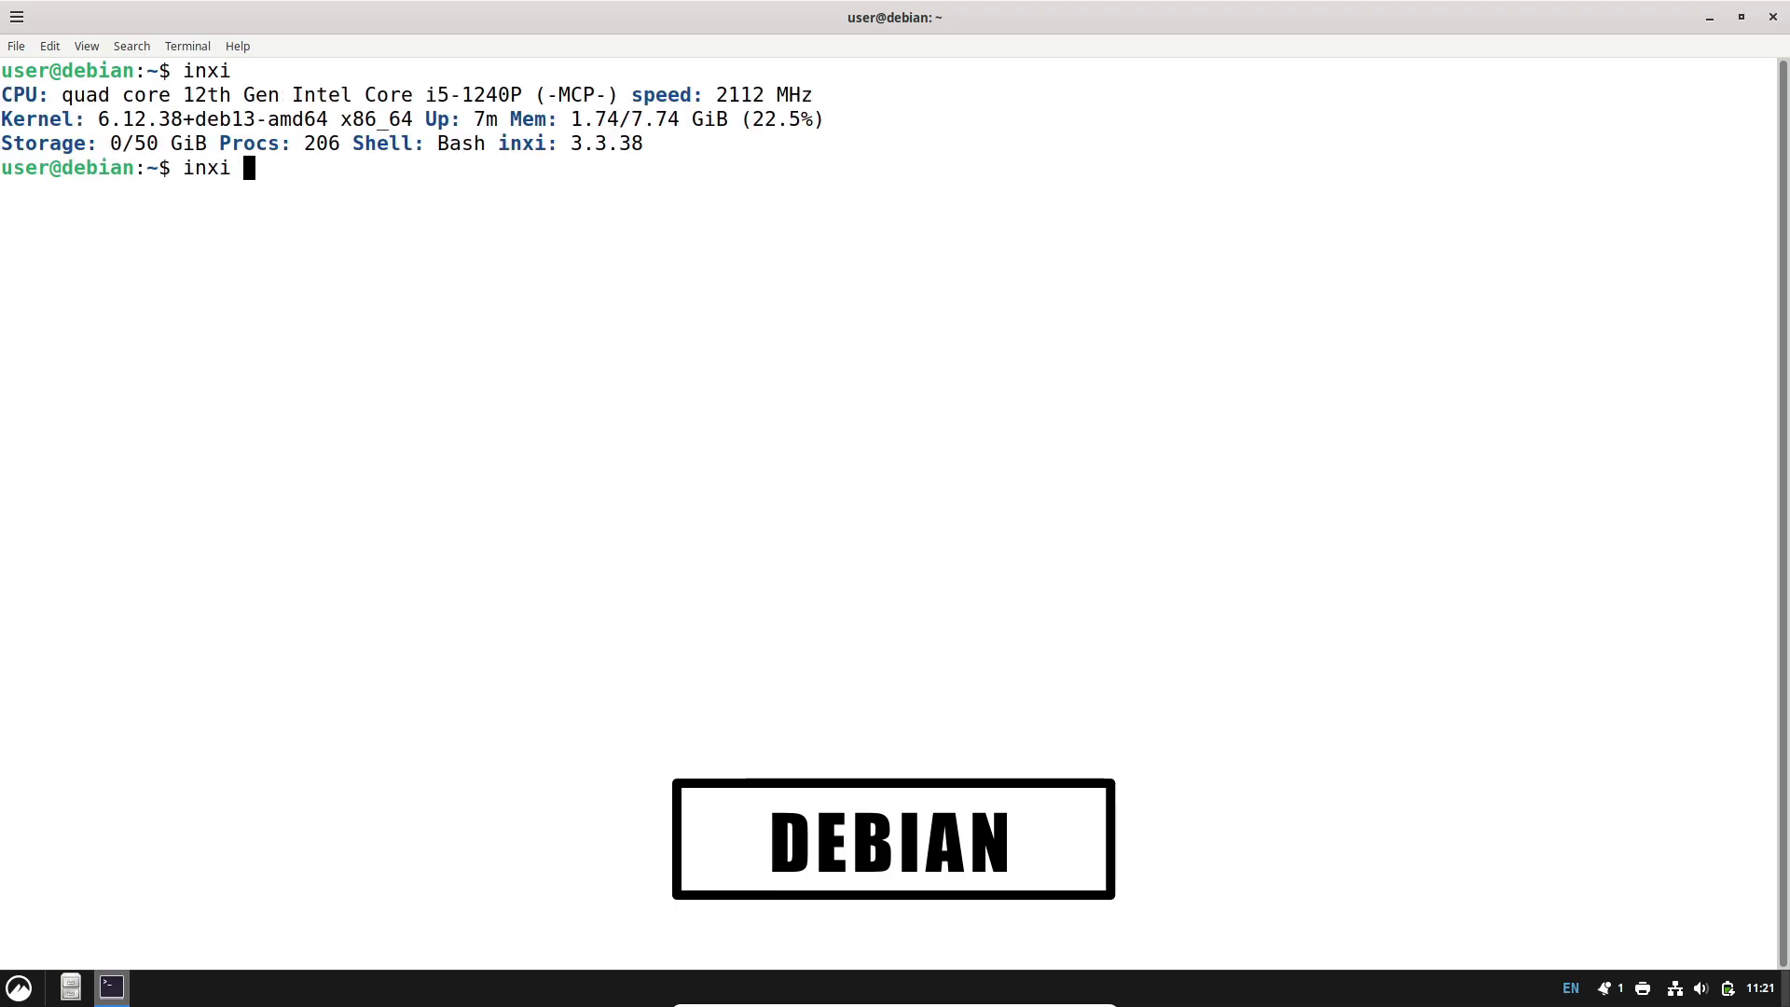
{"action": "type", "text": "-b"}
{"action": "key", "text": "Return"}
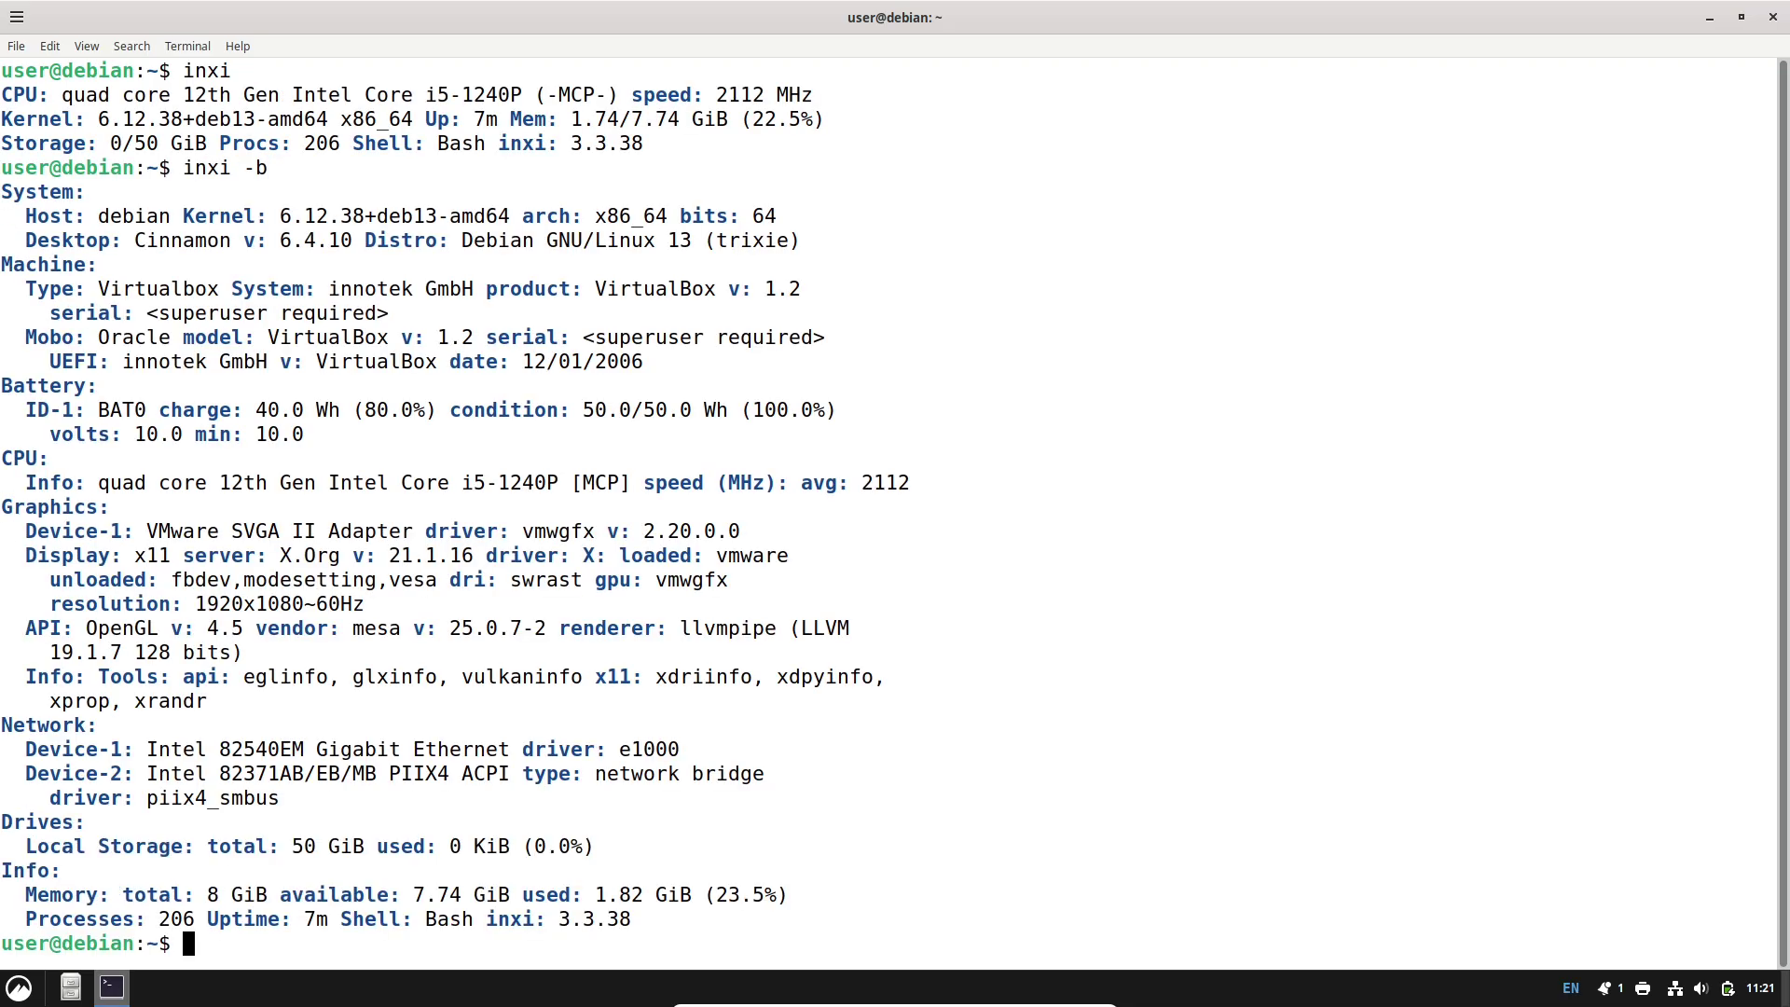
{"action": "key", "text": "Return"}
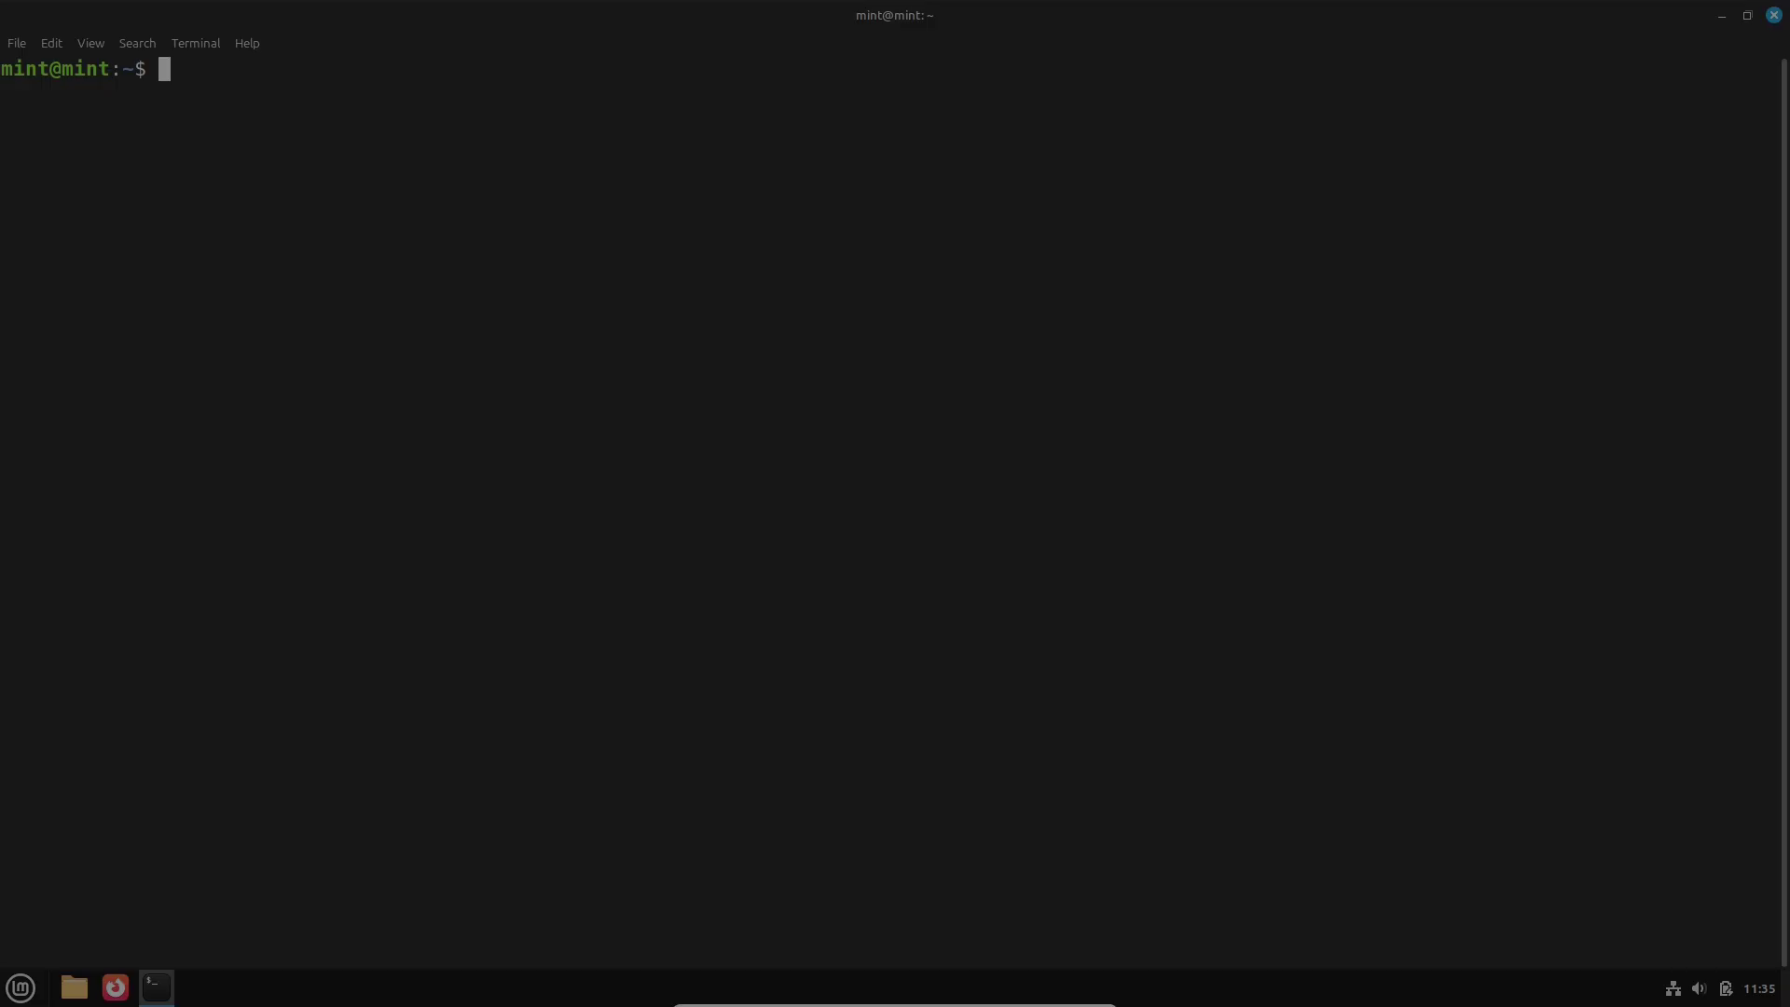
Step: Display Linux Mint's hardware and graphics information with inxi, inxi -b, inxi -F and inxi -G
{"action": "type", "text": "inxi"}
{"action": "key", "text": "Return"}
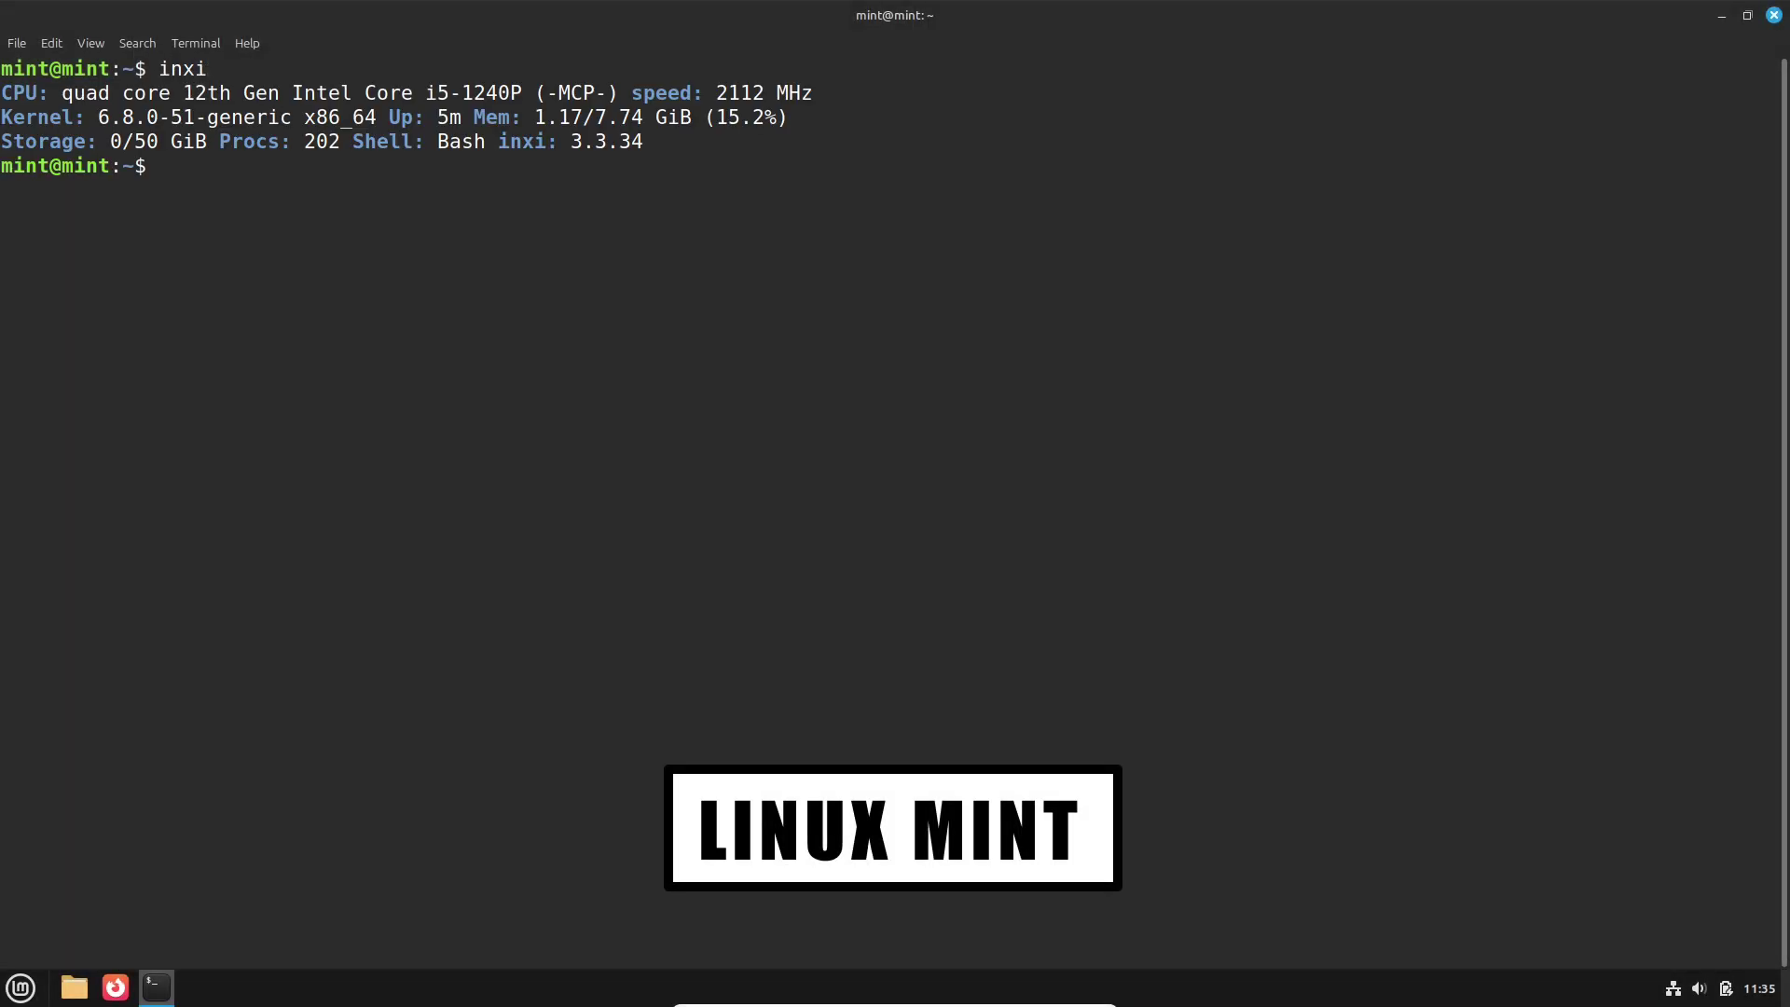
{"action": "type", "text": "inxi -b"}
{"action": "key", "text": "Return"}
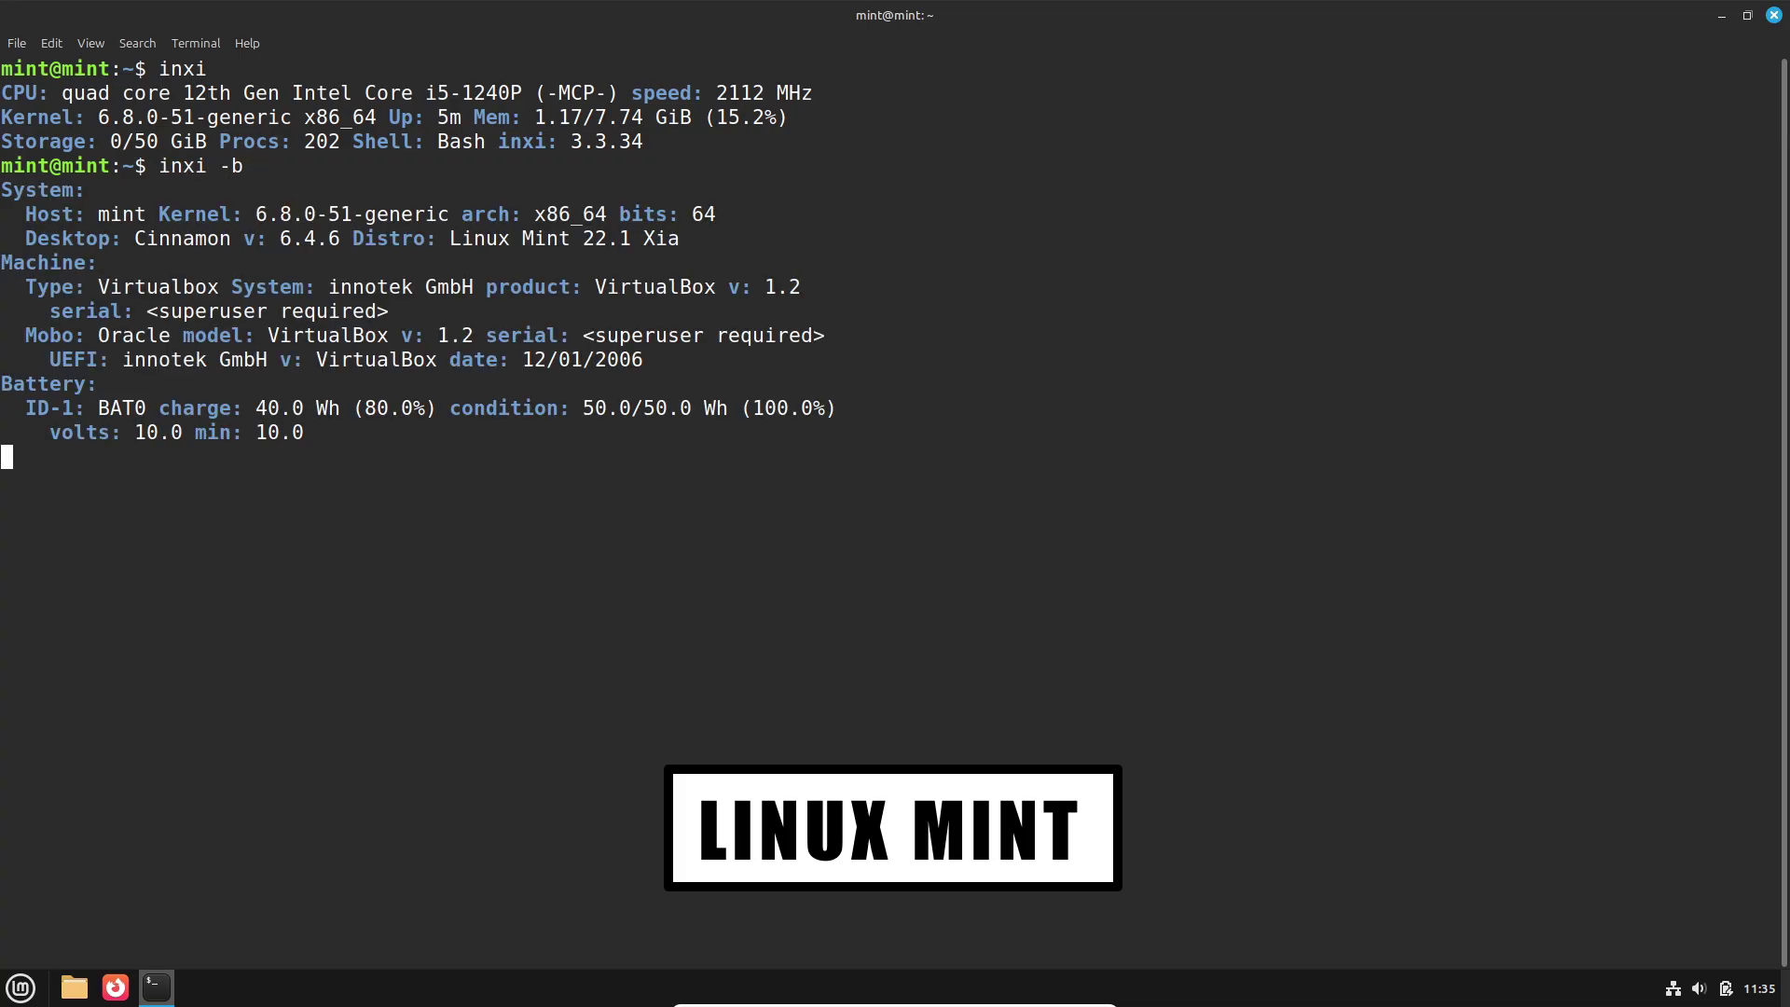
{"action": "type", "text": "inxi -F"}
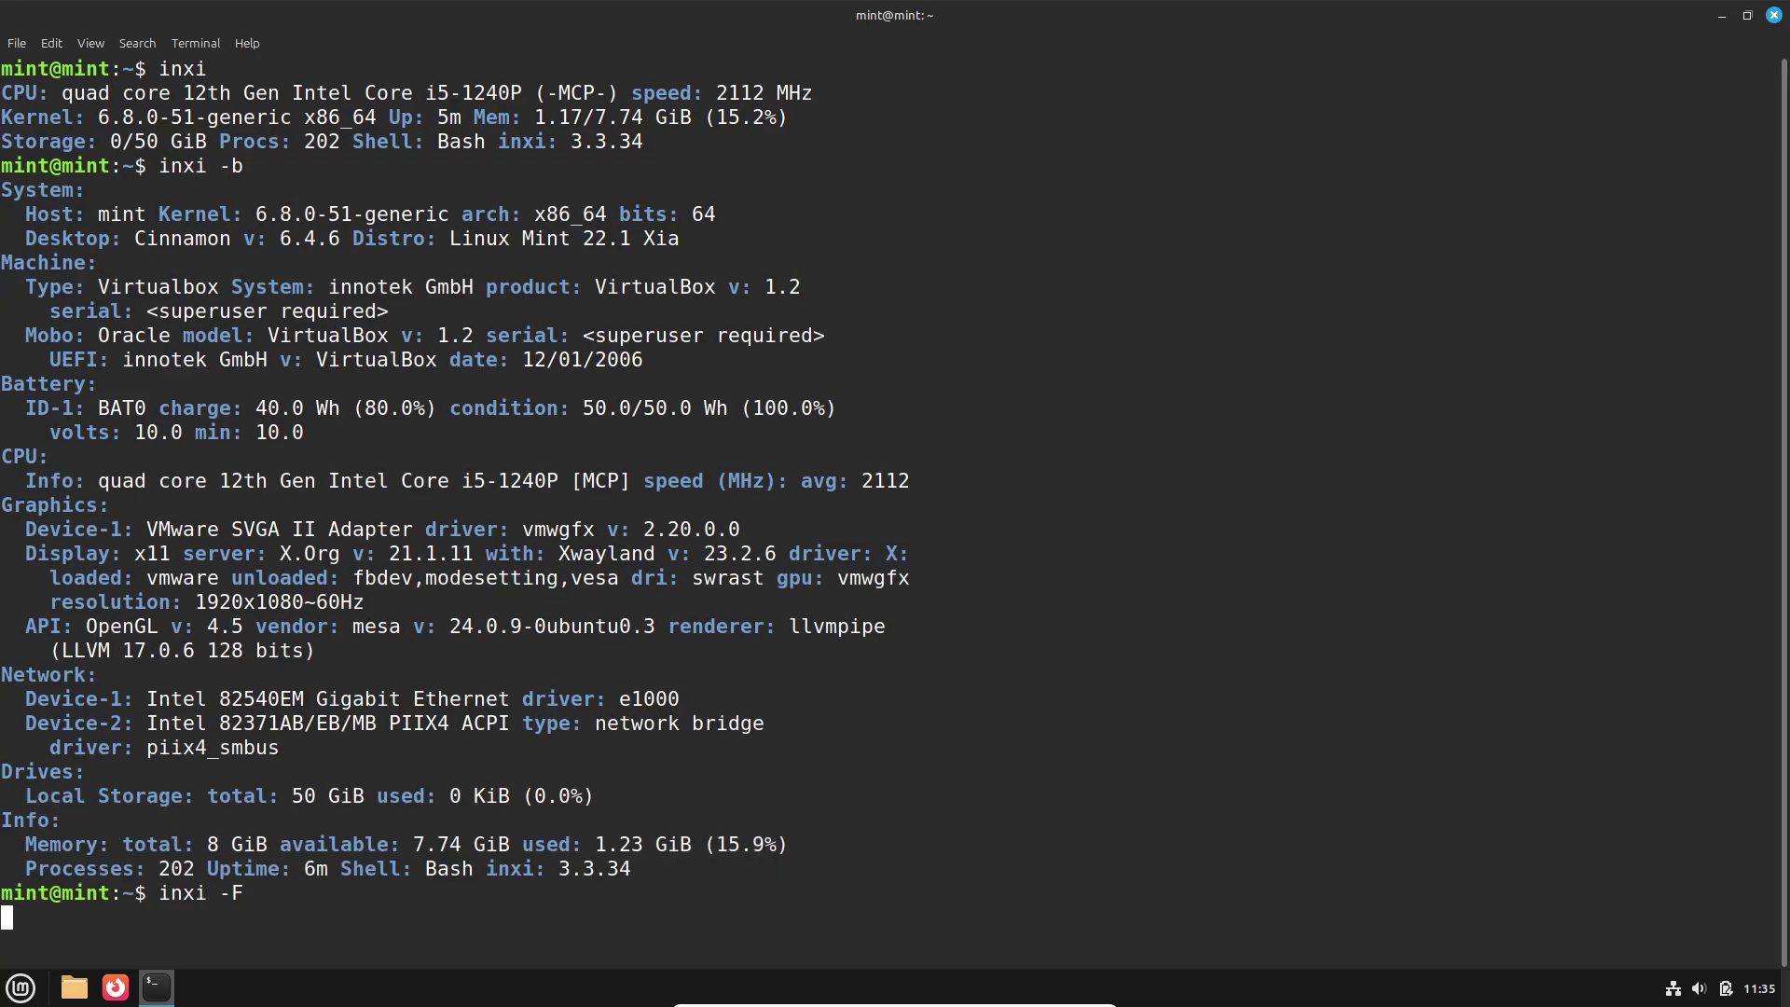
{"action": "key", "text": "Return"}
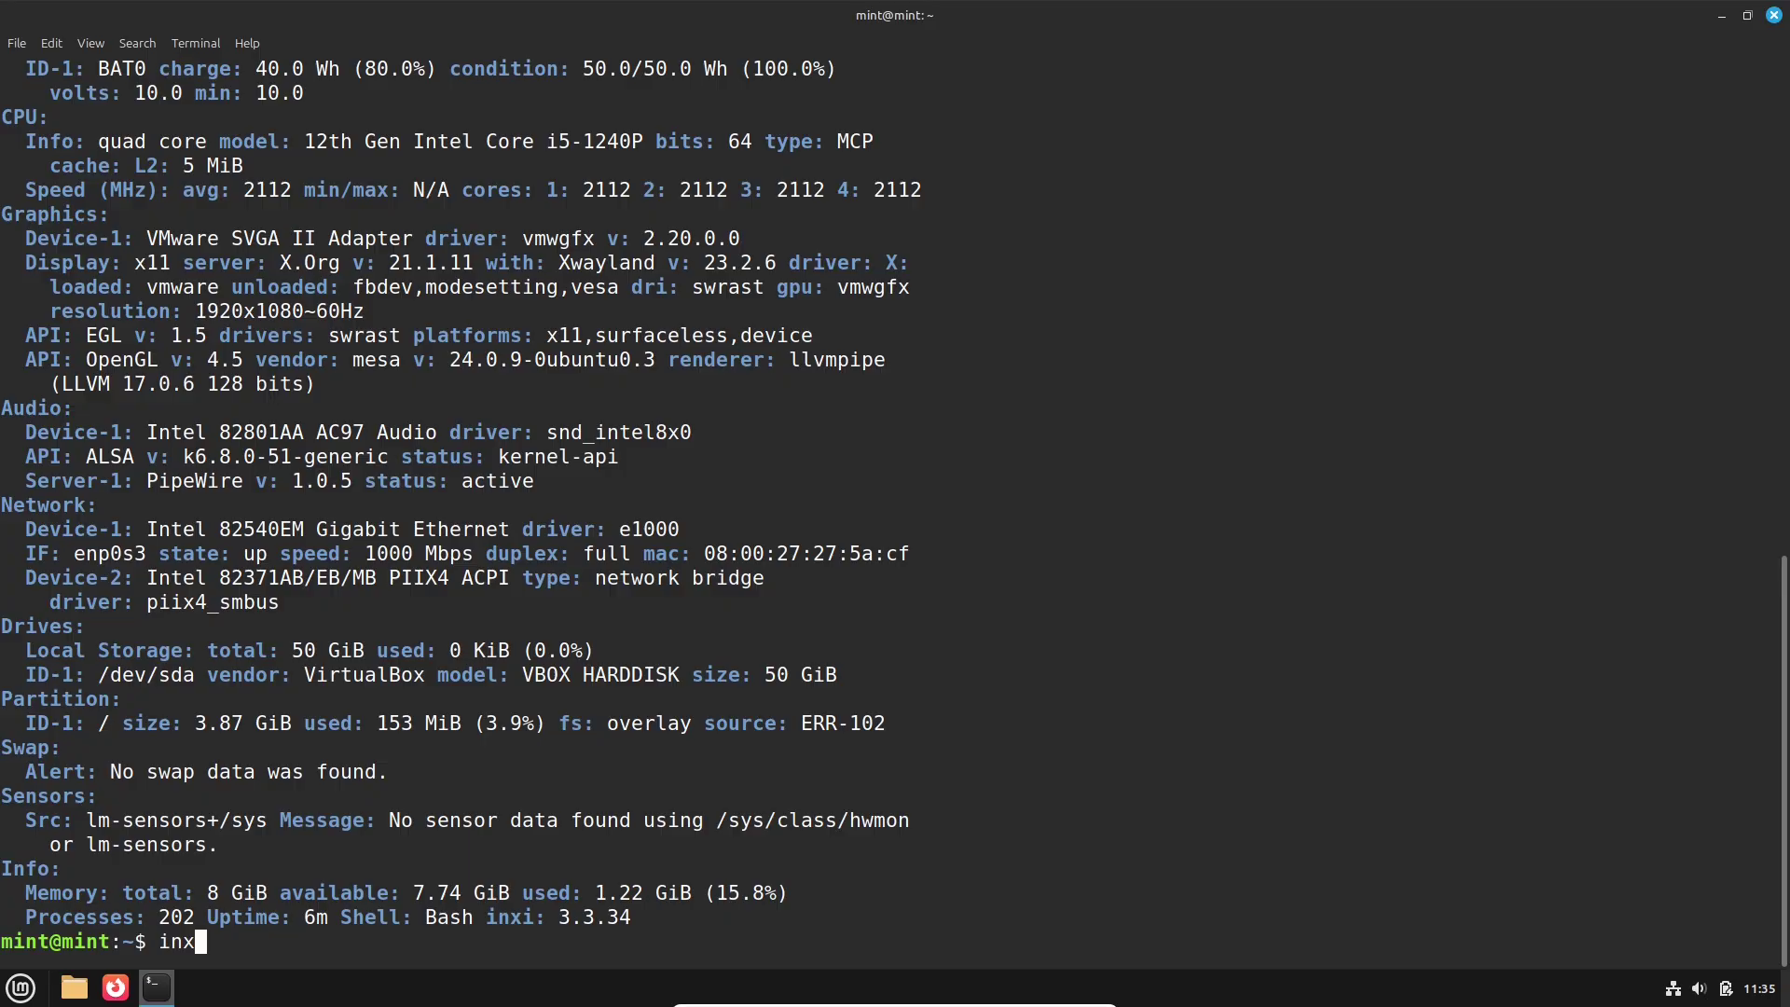
{"action": "type", "text": "inxi -G"}
{"action": "key", "text": "Return"}
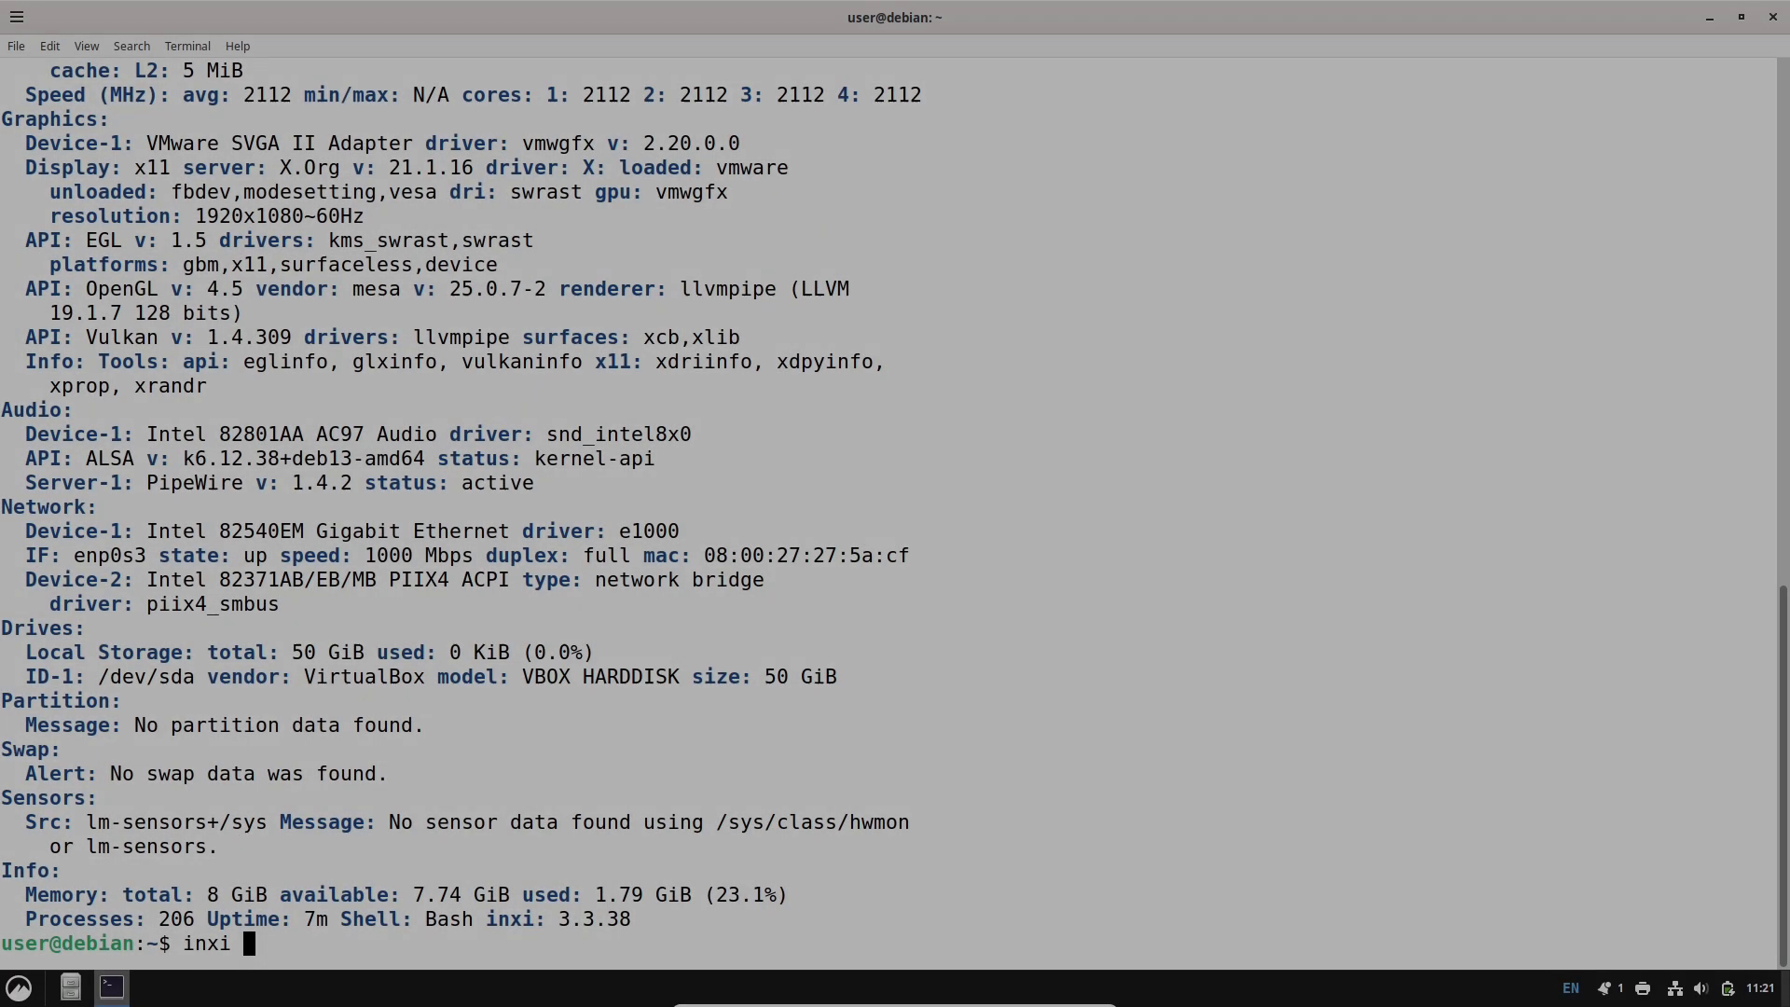
Step: Show Debian's graphics details with inxi -G and check its Python version with python3 --version
{"action": "type", "text": "-G"}
{"action": "key", "text": "Return"}
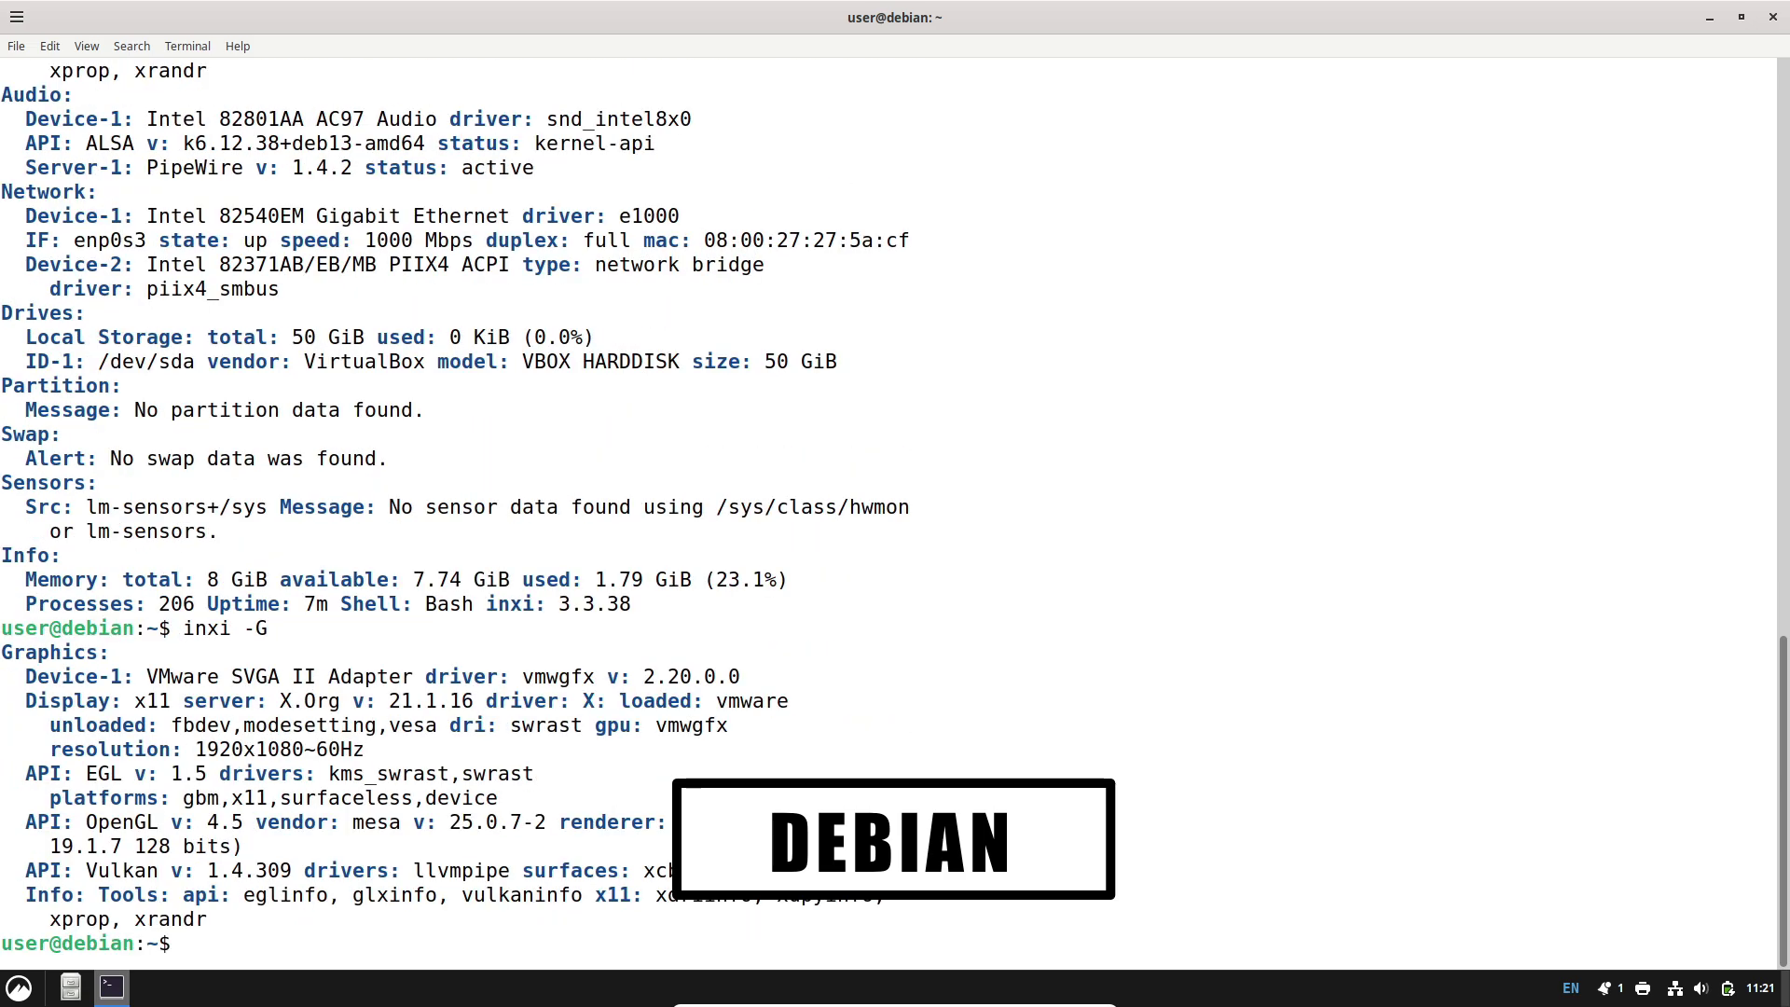
{"action": "type", "text": "python3 --version"}
{"action": "key", "text": "Return"}
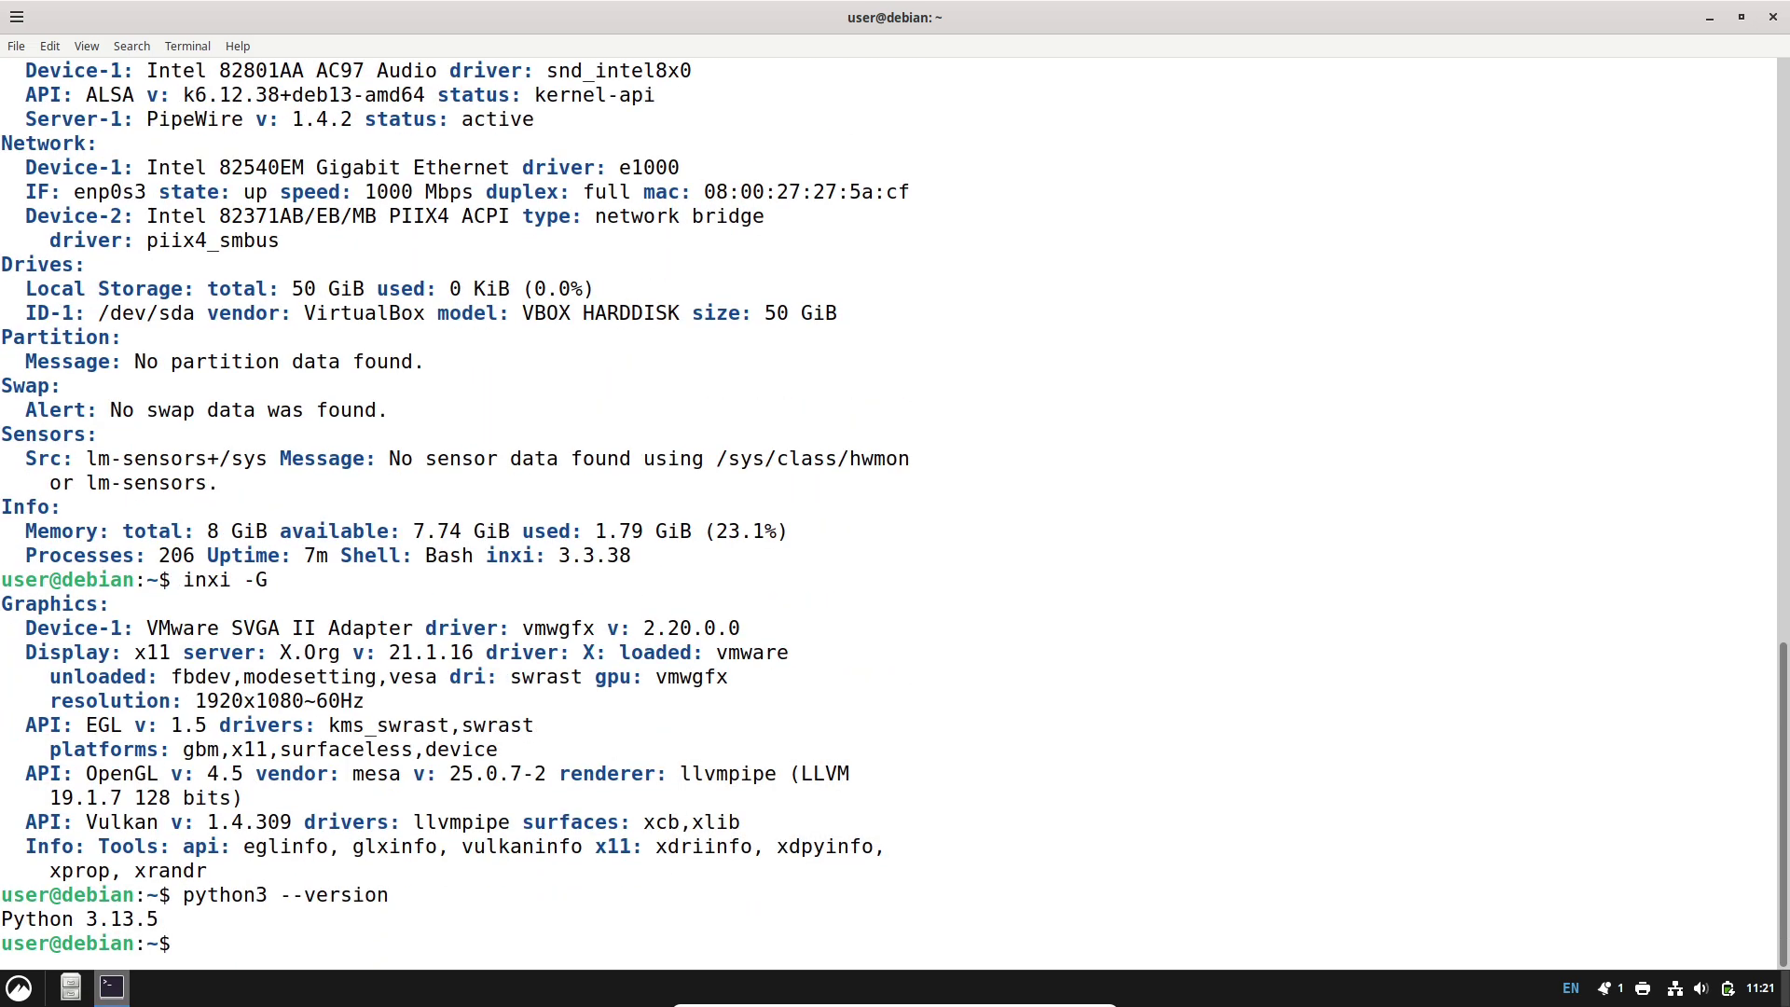
Step: Show Debian's kernel details with uname -a and its kernel release with uname -r
{"action": "type", "text": "uname -a"}
{"action": "key", "text": "Return"}
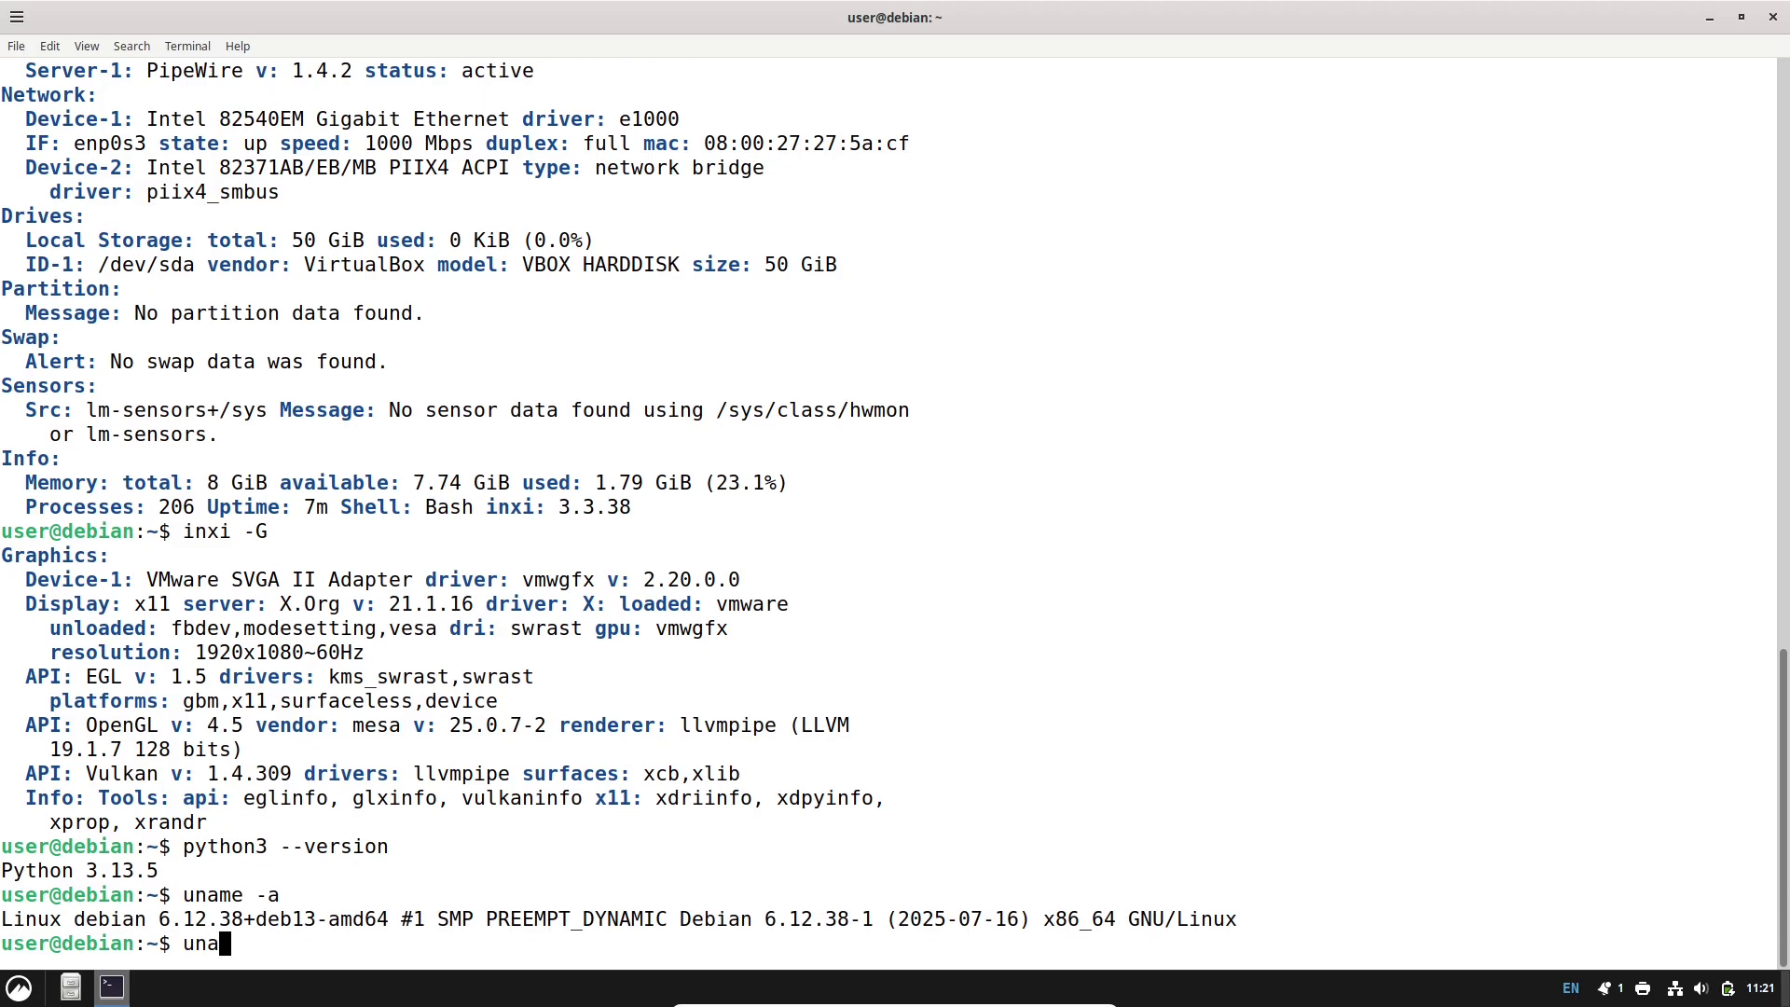
{"action": "type", "text": "uname -r"}
{"action": "key", "text": "Return"}
{"action": "type", "text": "sud"}
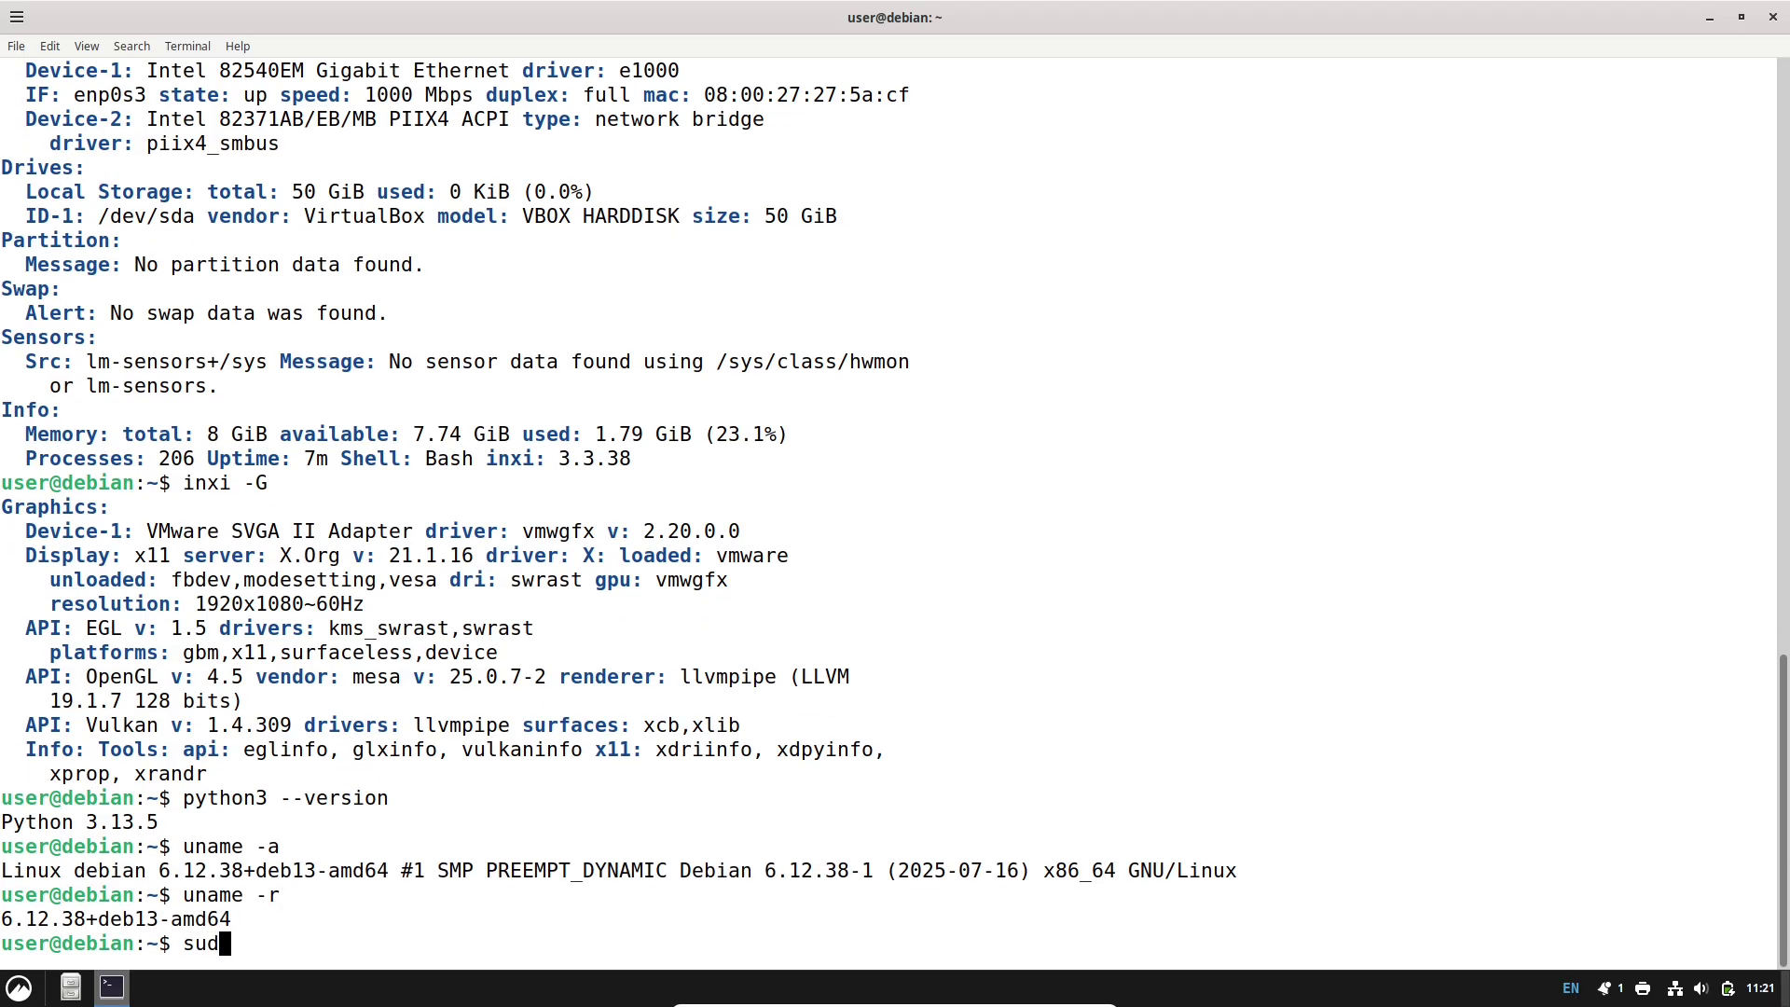
Step: Check the Python version in the Linux Mint terminal with python3 --version
{"action": "type", "text": "o"}
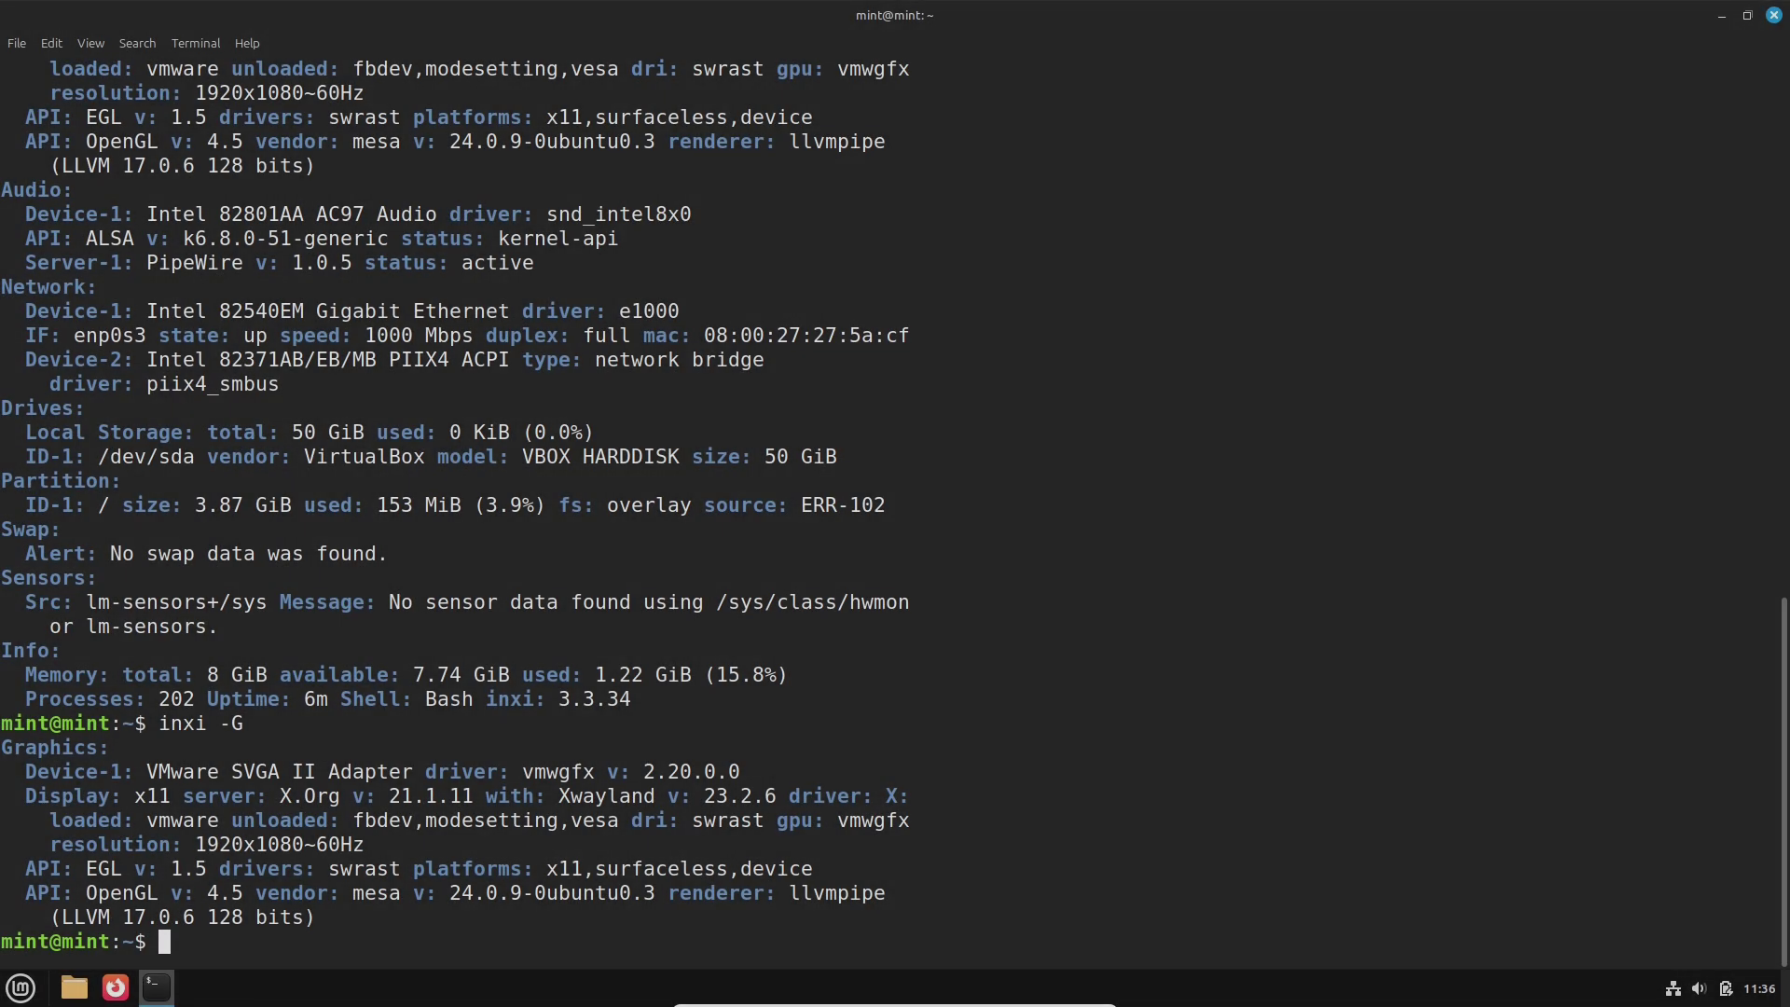
{"action": "type", "text": "l"}
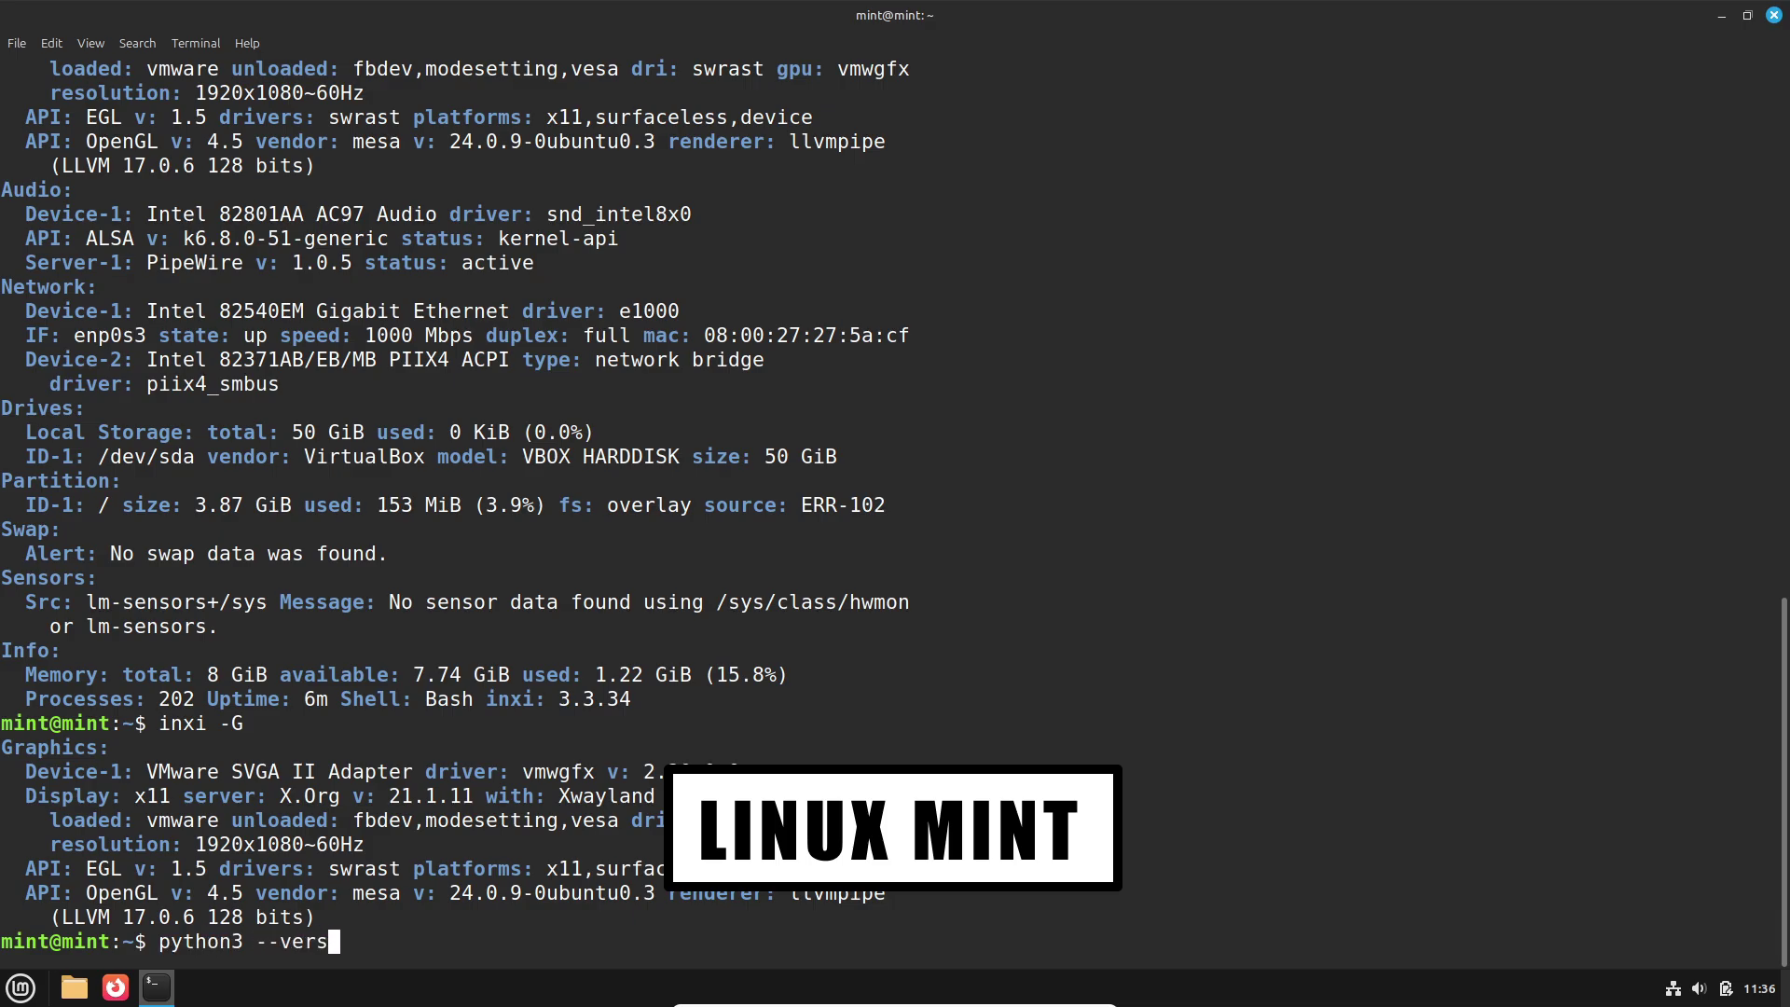
{"action": "type", "text": "ion"}
{"action": "key", "text": "Return"}
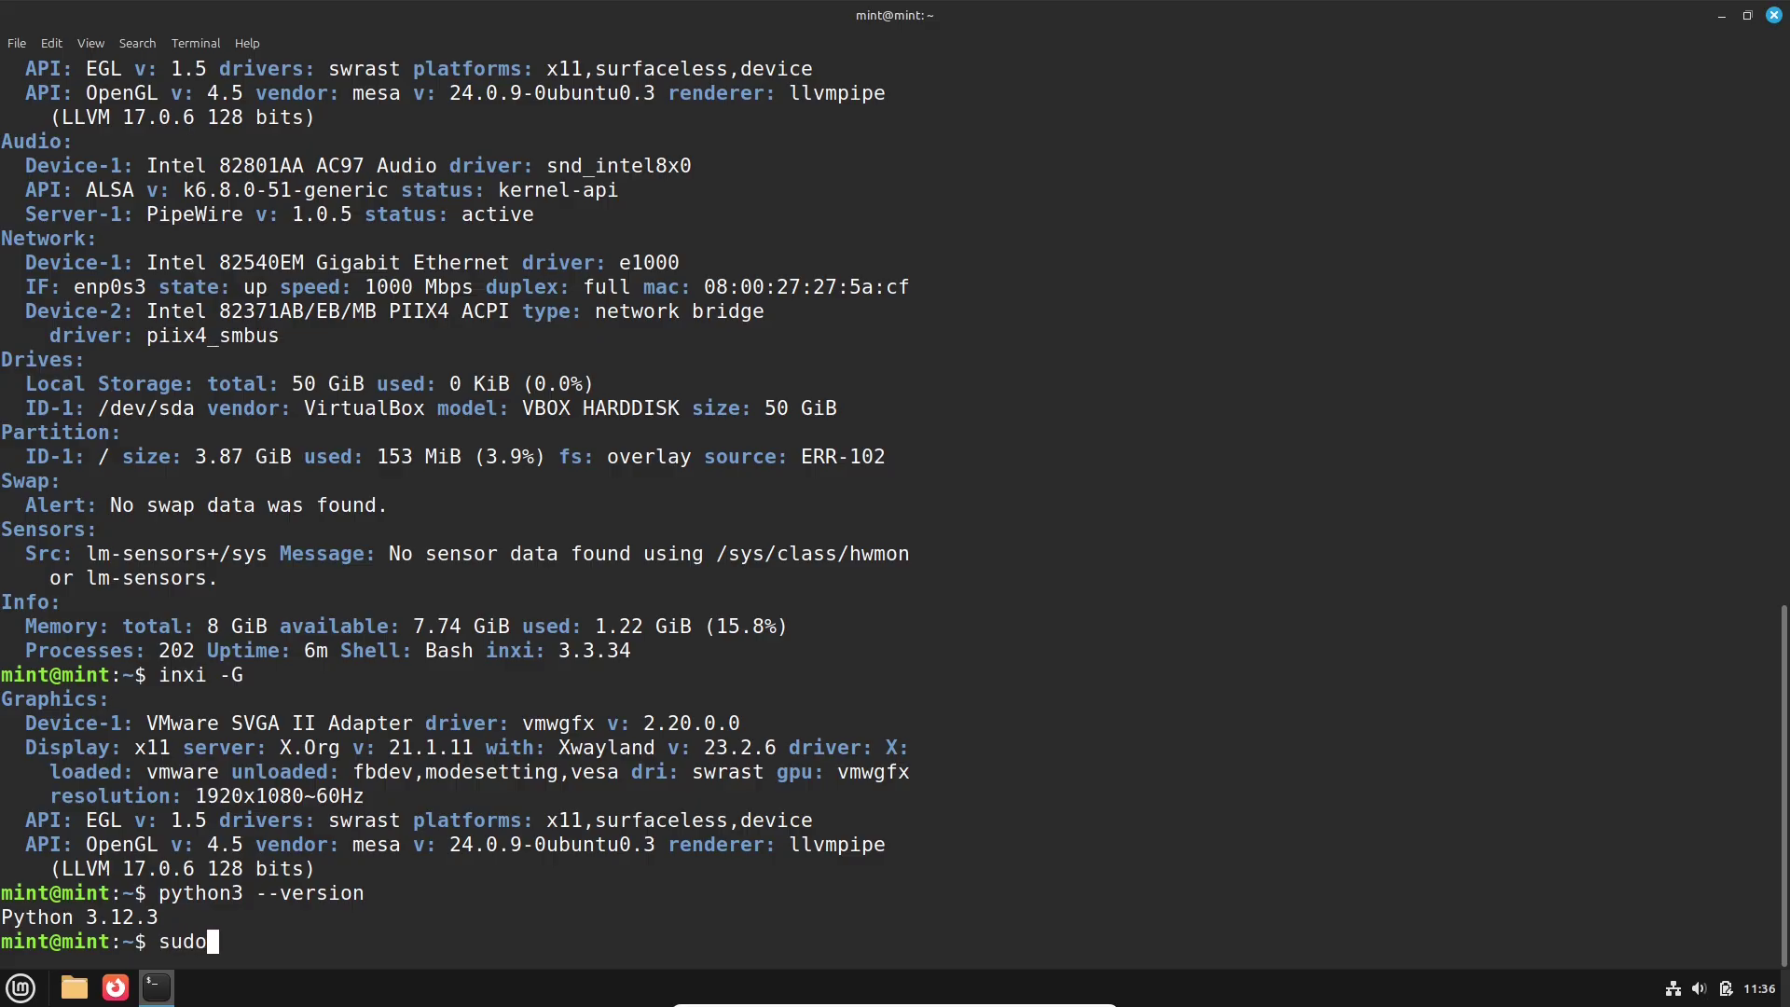
Step: Enter the apt install command for btop in Linux Mint, and install the btop package on Debian
{"action": "type", "text": "tall bt"}
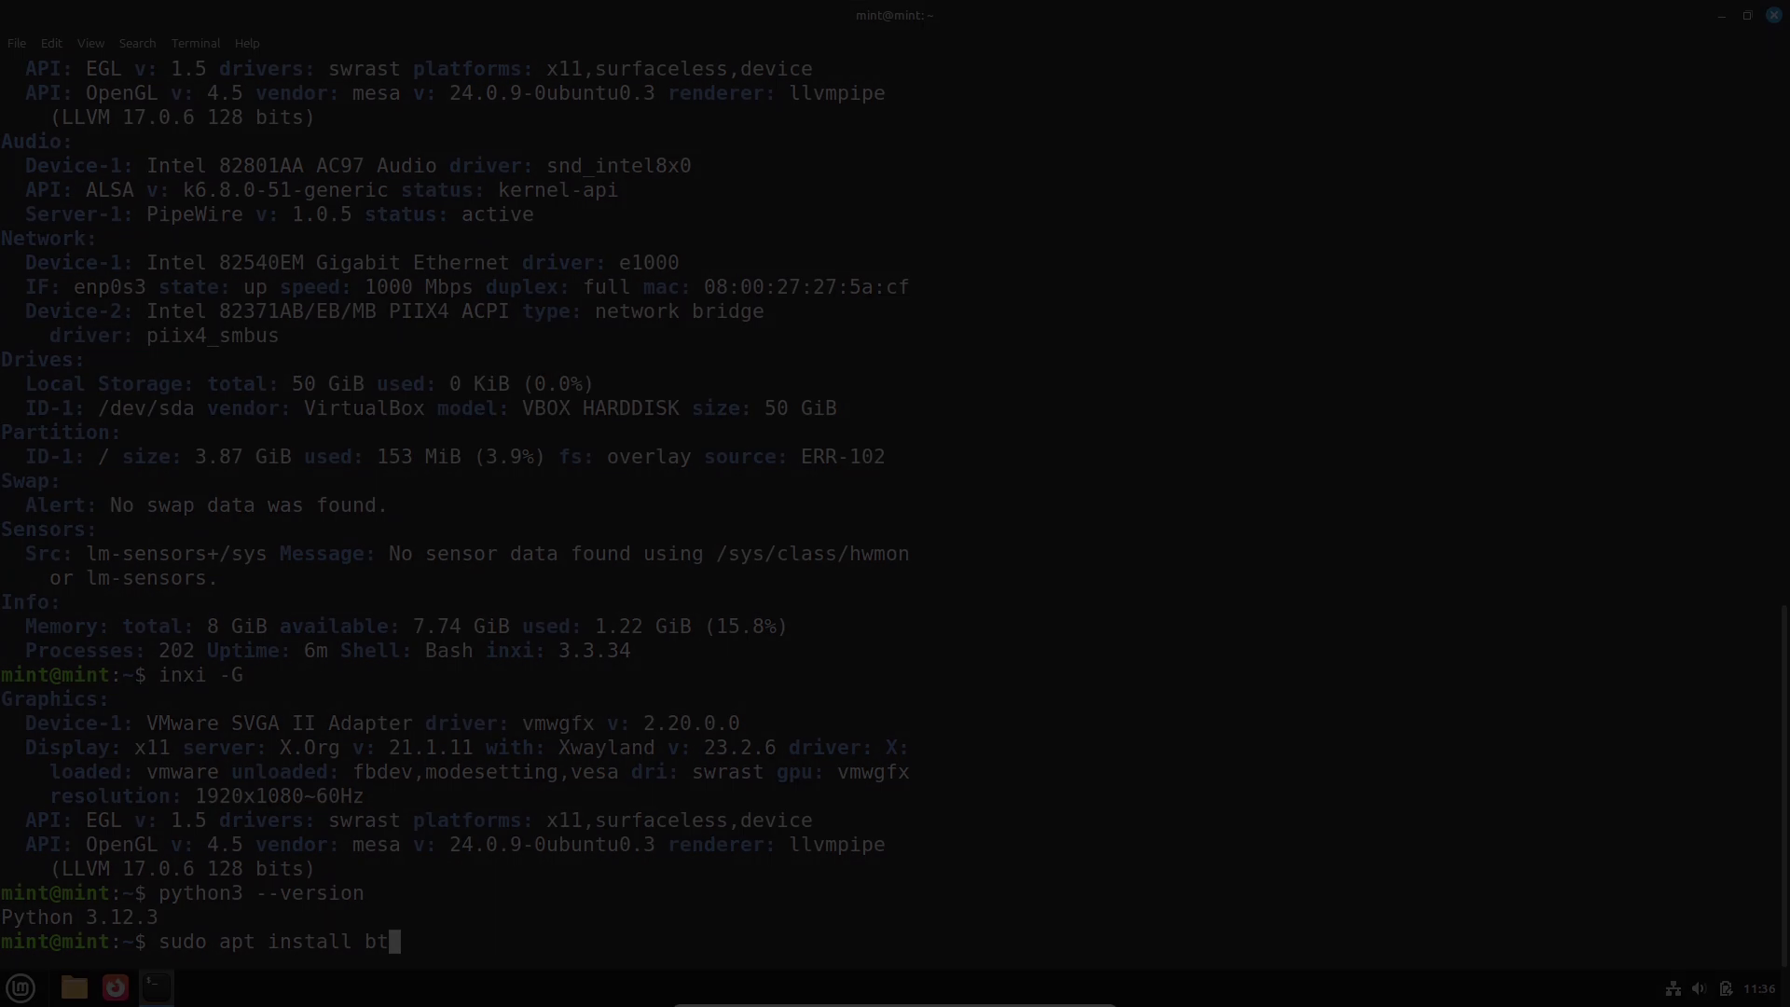
{"action": "type", "text": "hto"}
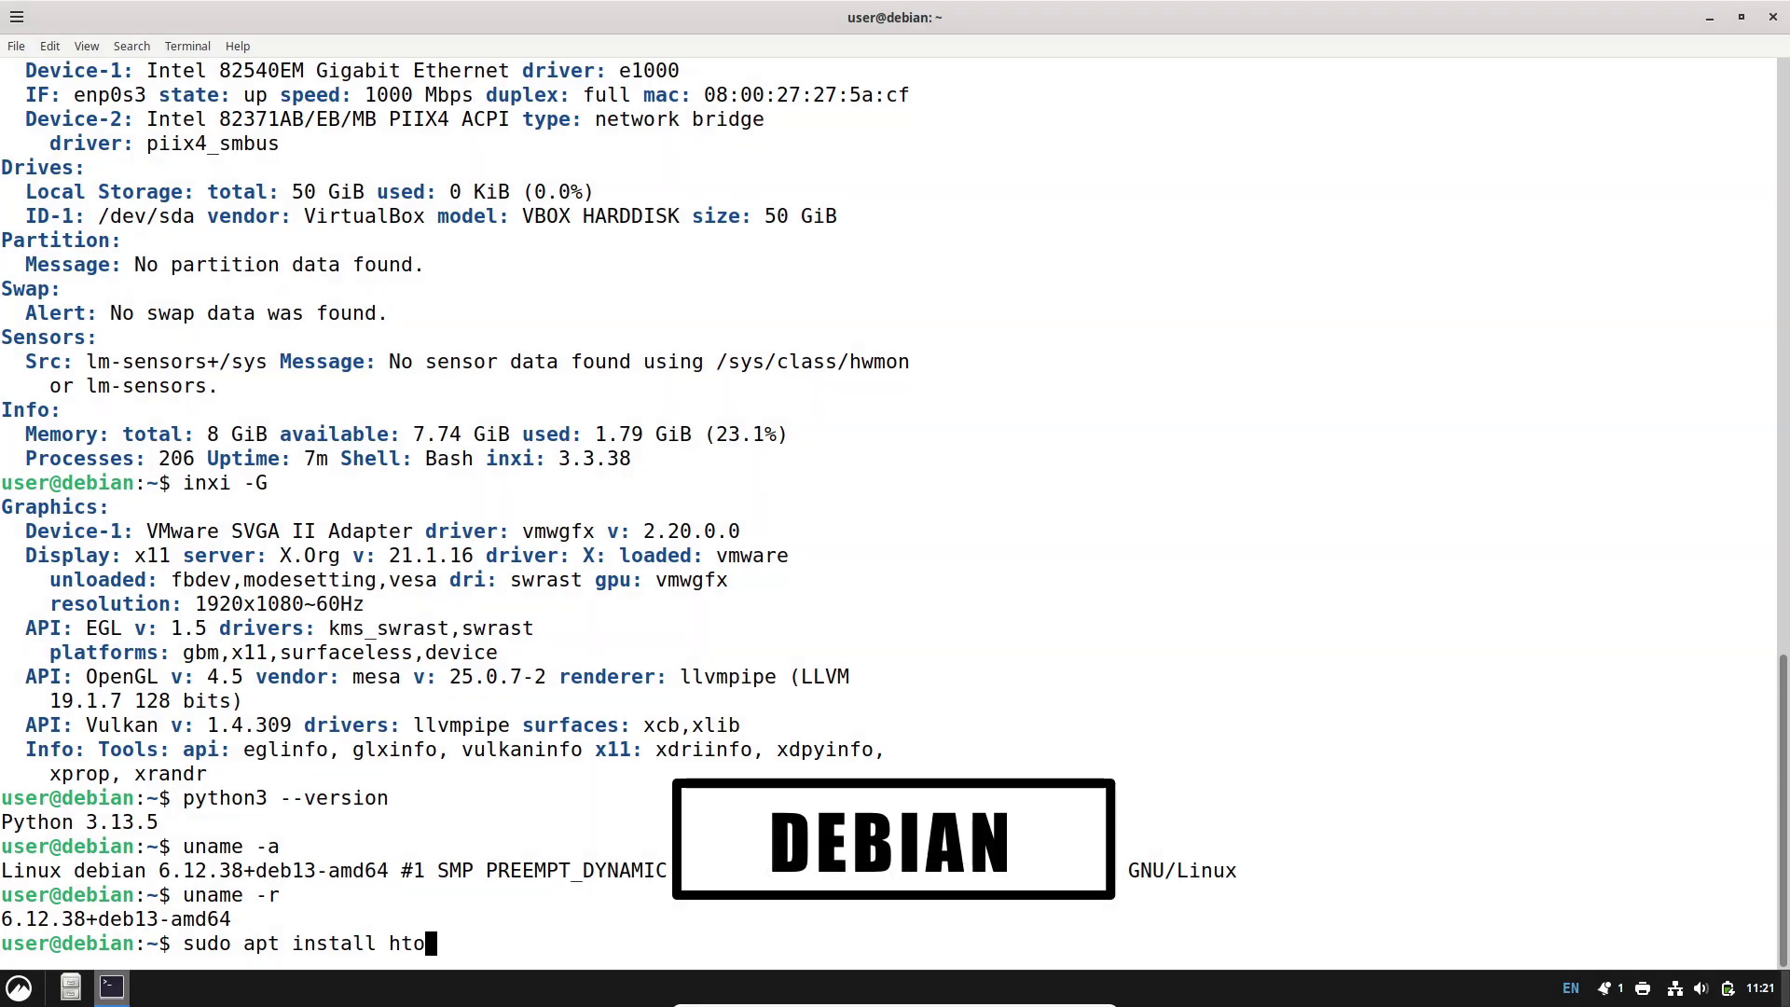
{"action": "type", "text": "btop"}
{"action": "key", "text": "Return"}
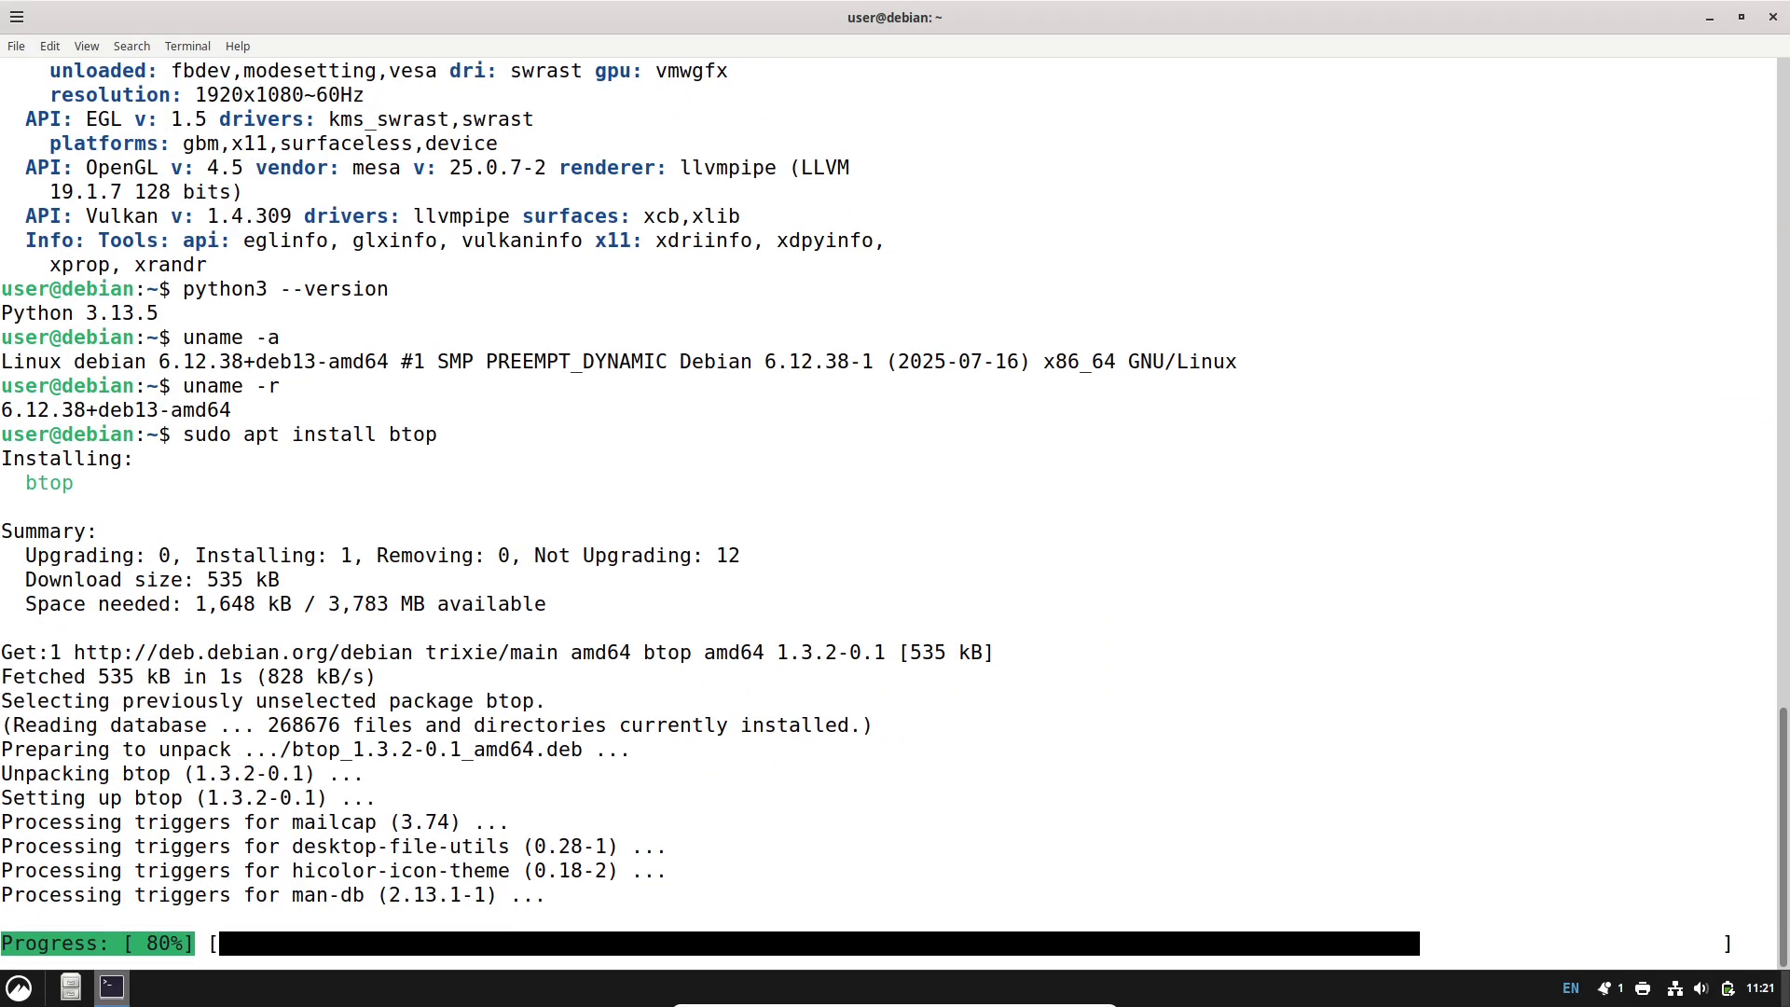
Step: Clear the Debian terminal and run btop, then close the terminal while btop is still running
{"action": "type", "text": "clear"}
{"action": "key", "text": "Return"}
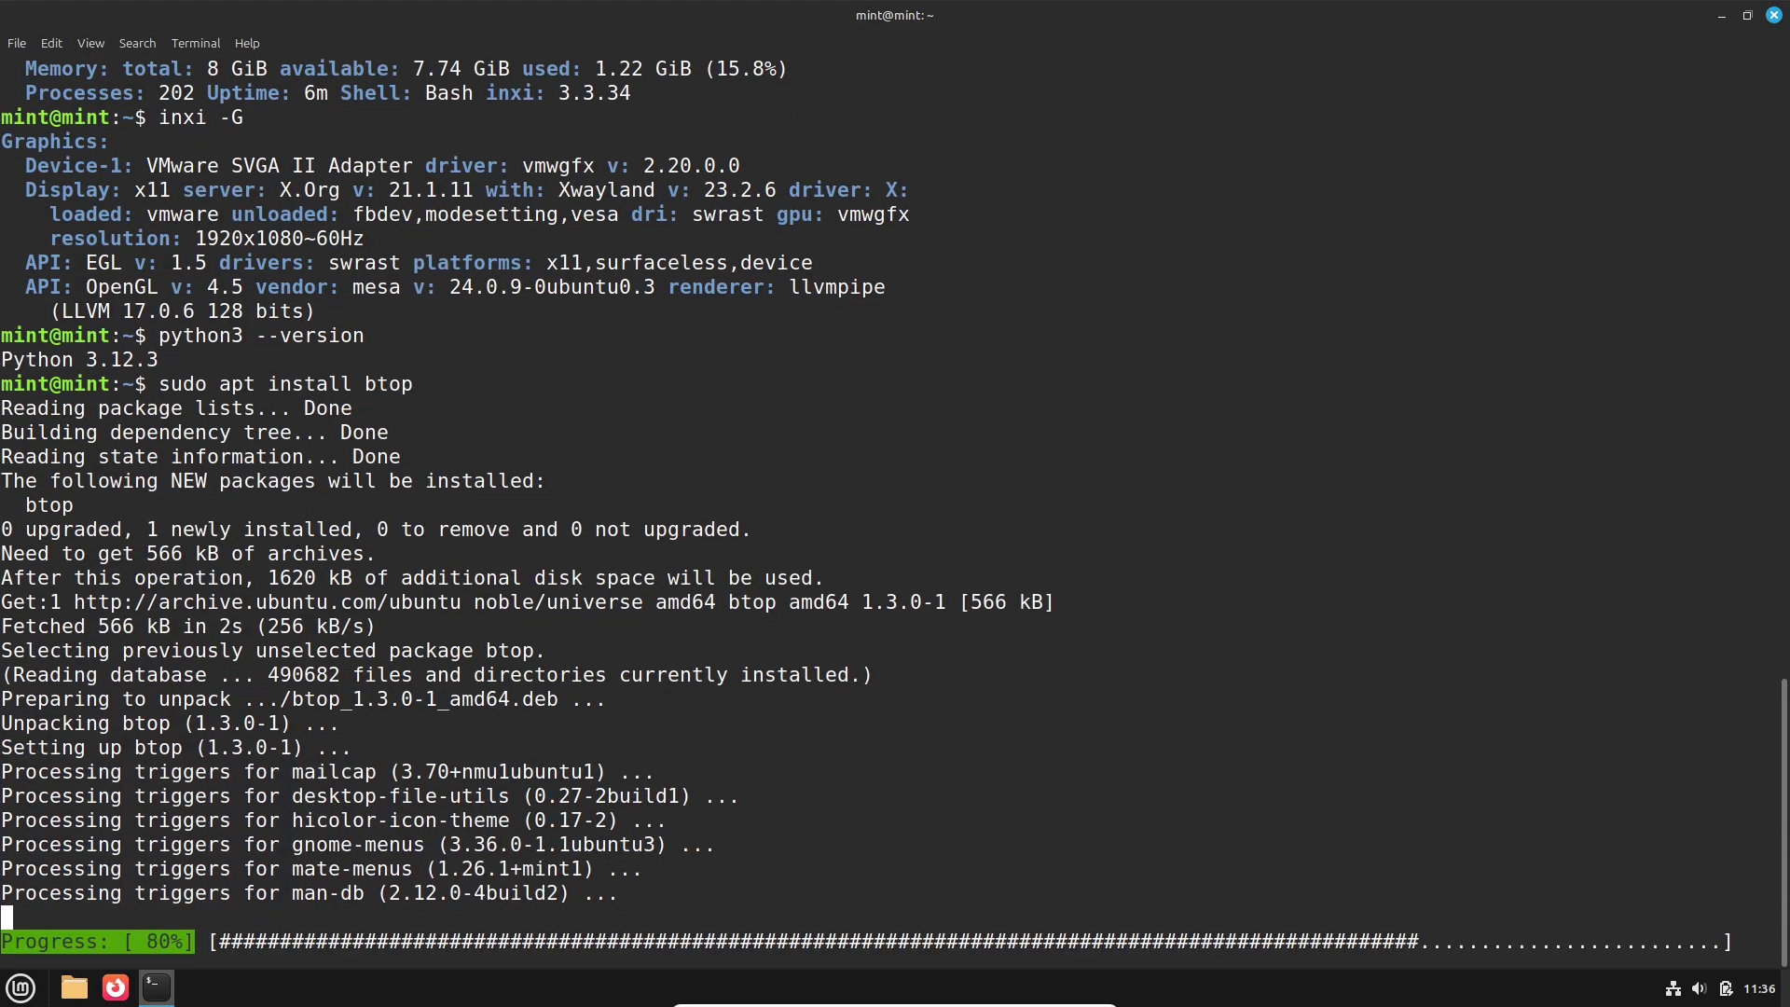
{"action": "type", "text": "p"}
{"action": "key", "text": "Return"}
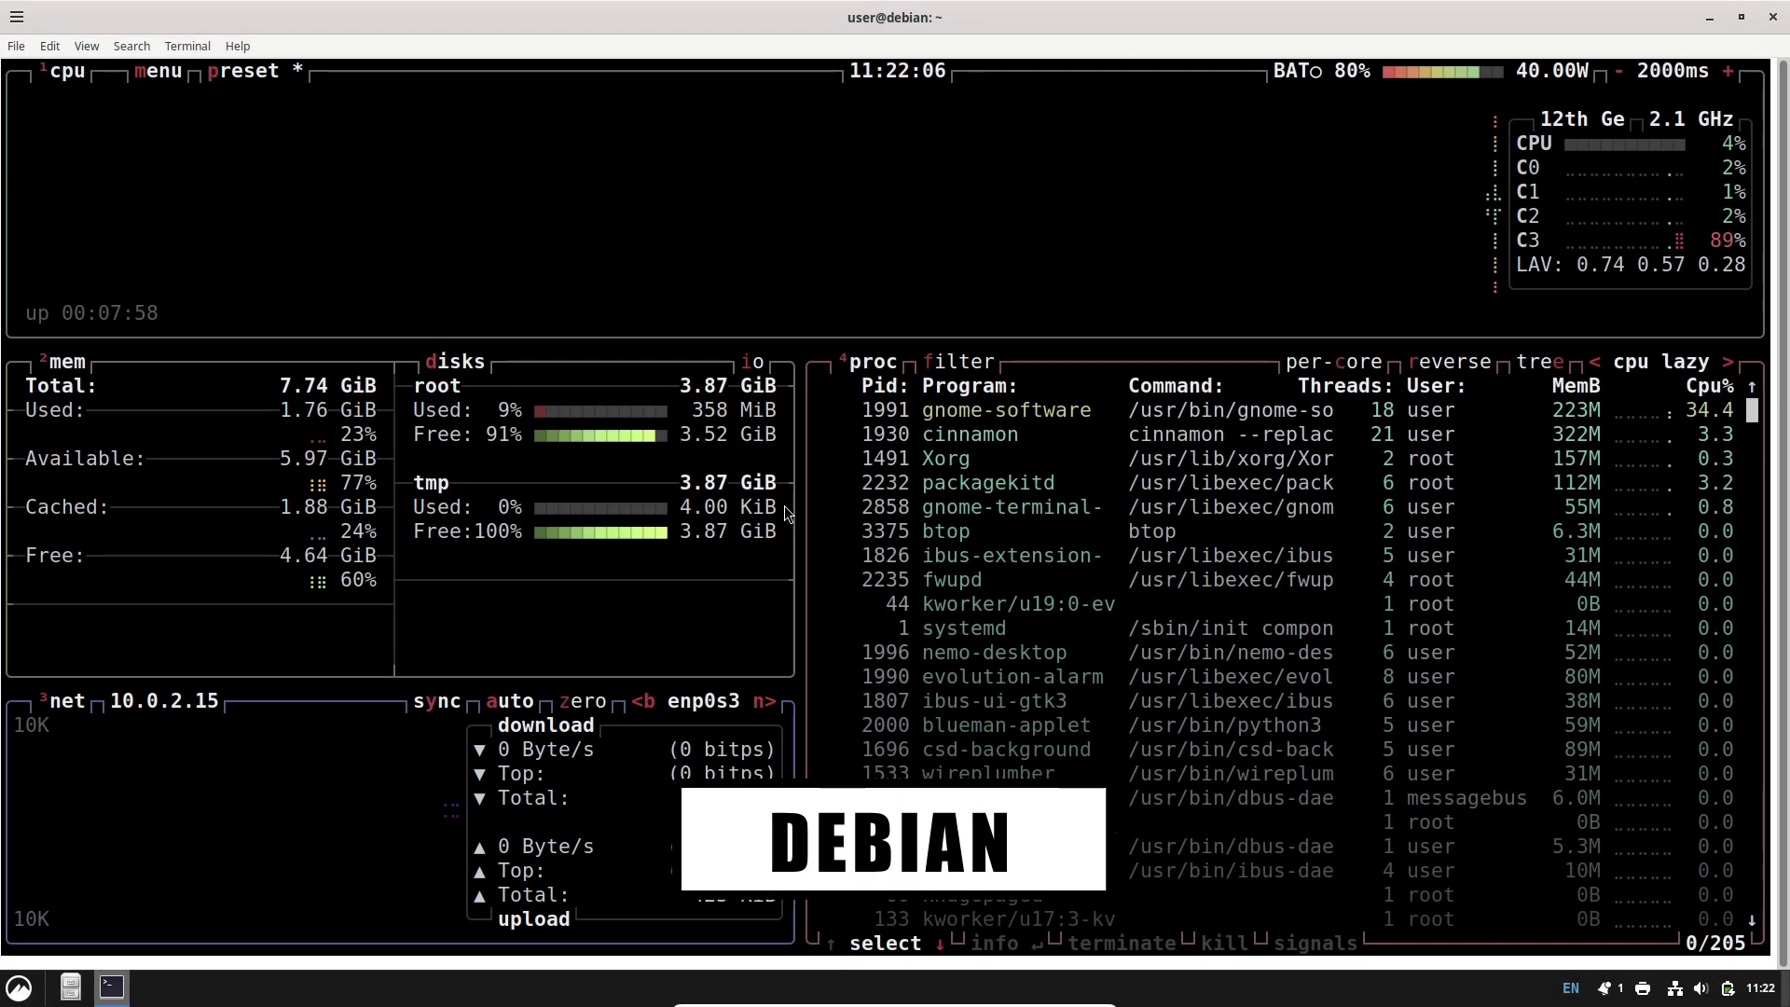
{"action": "left_click", "coordinate": [1773, 17]}
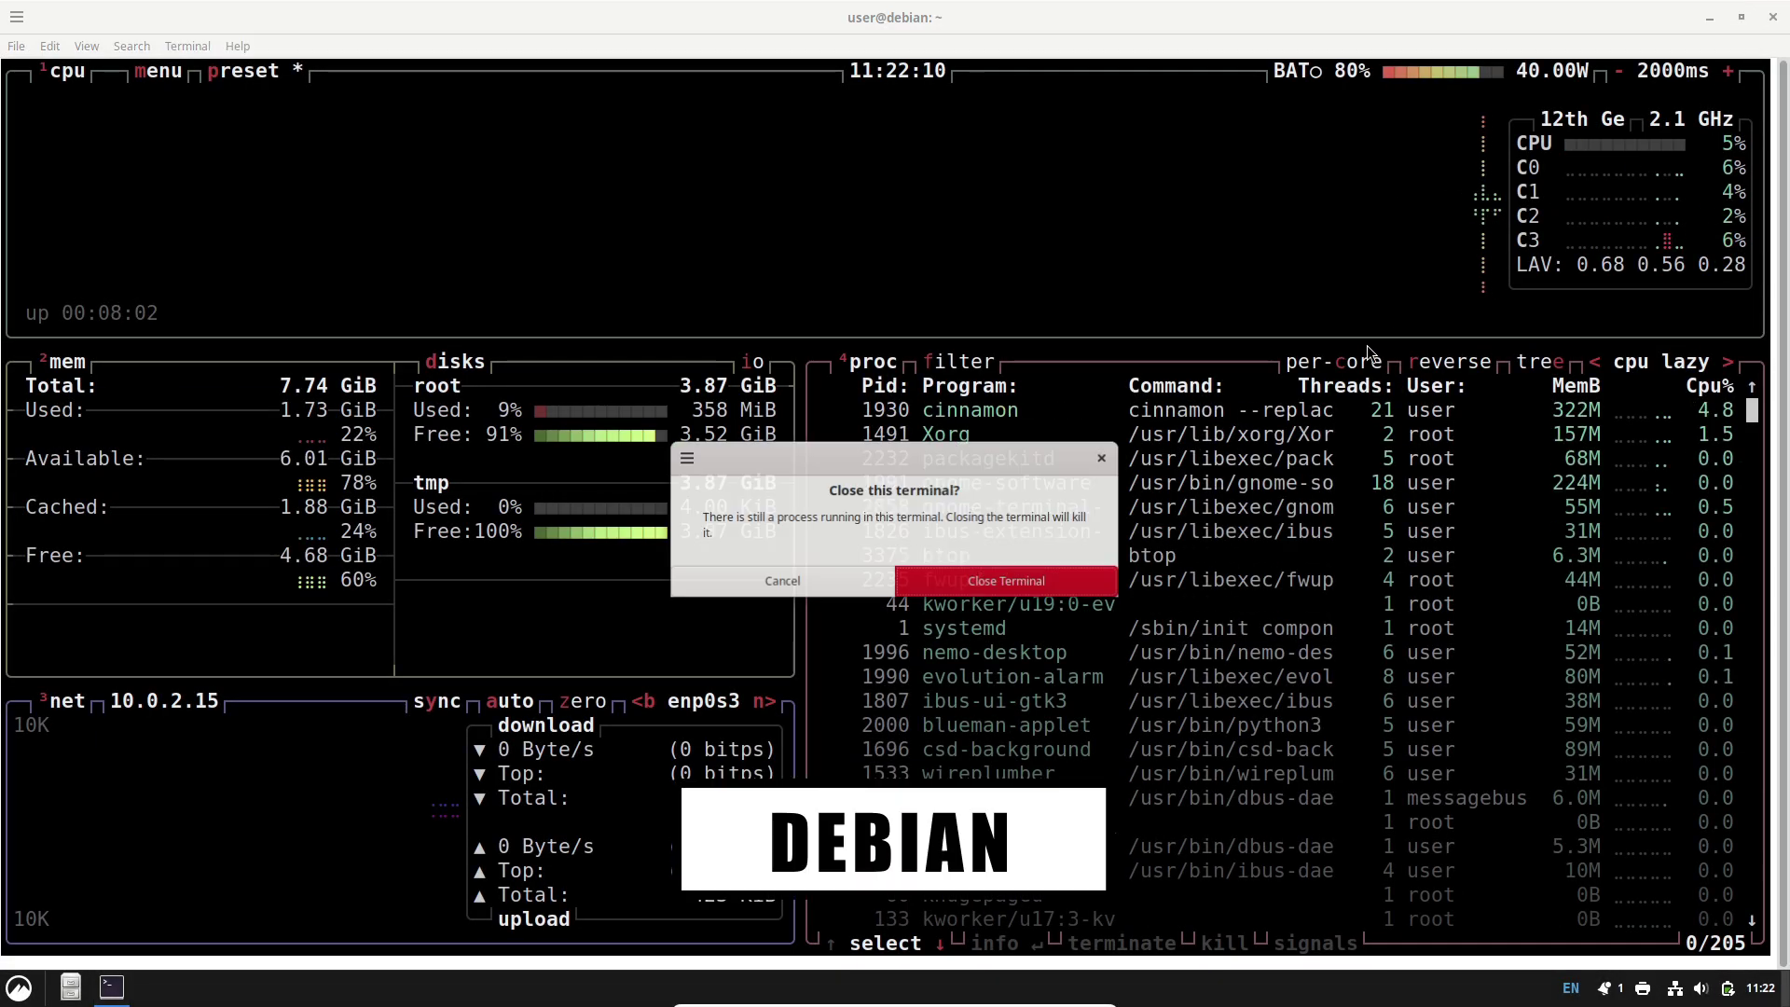
{"action": "left_click", "coordinate": [967, 583]}
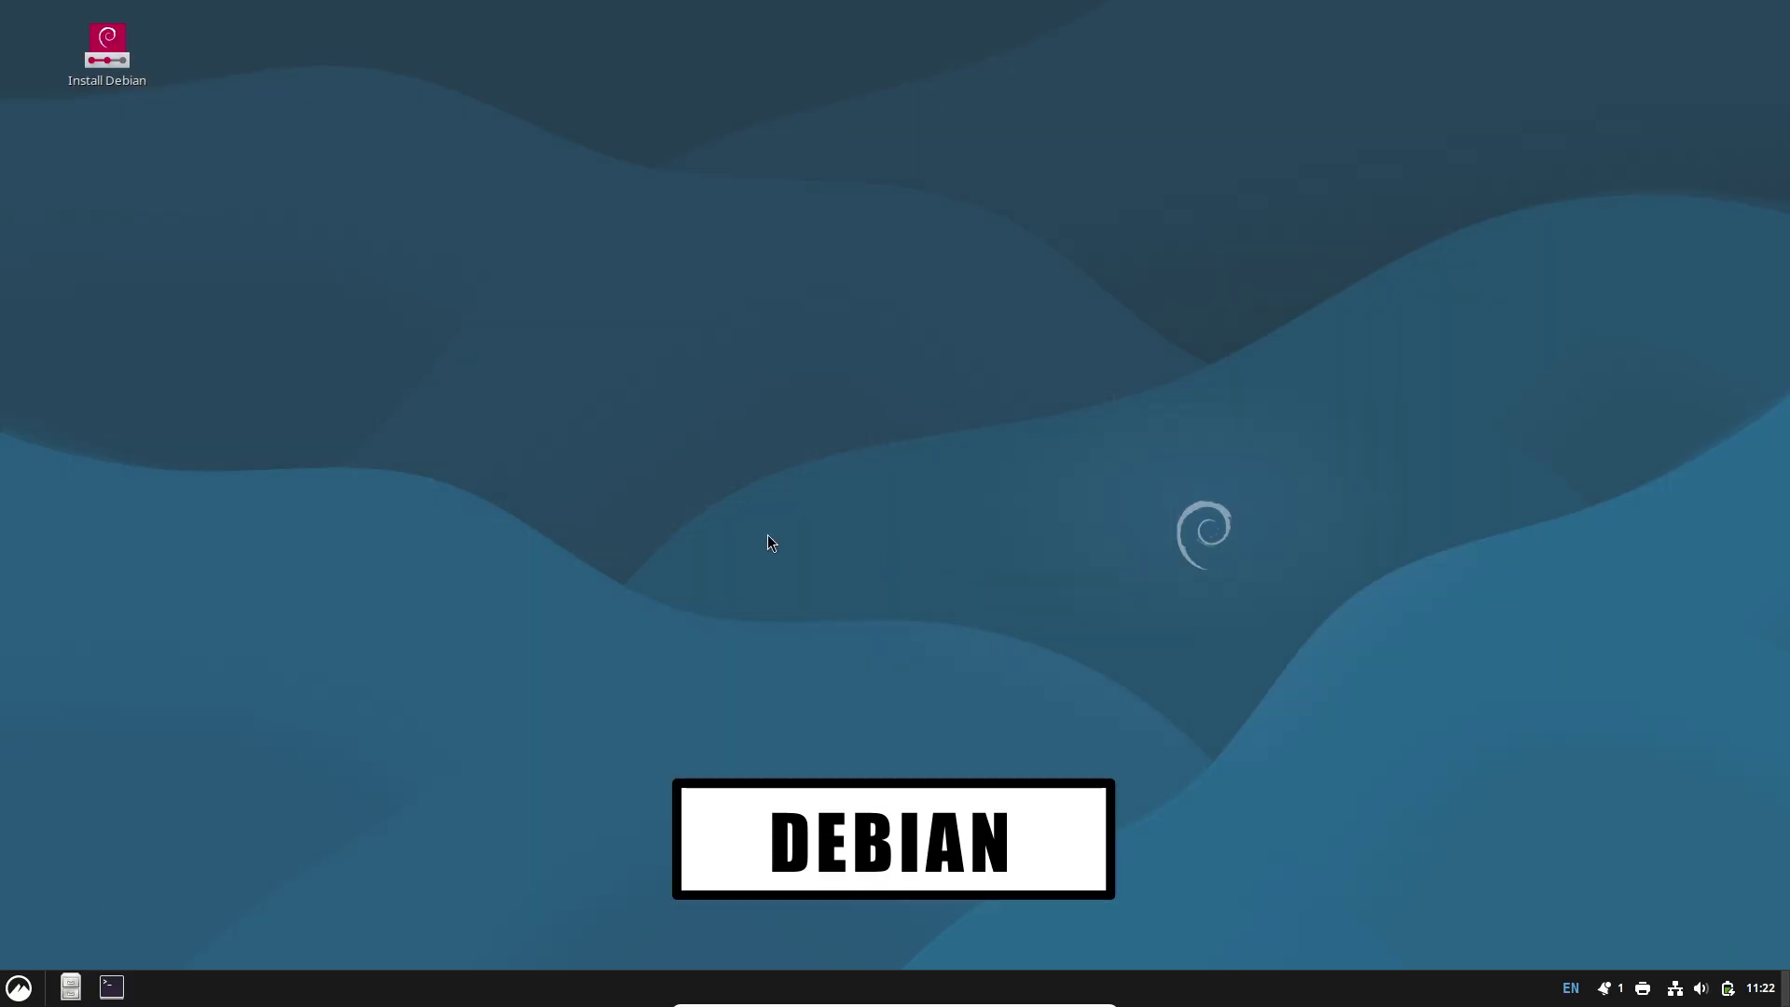
{"action": "right_click", "coordinate": [120, 77]}
{"action": "left_click", "coordinate": [492, 266]}
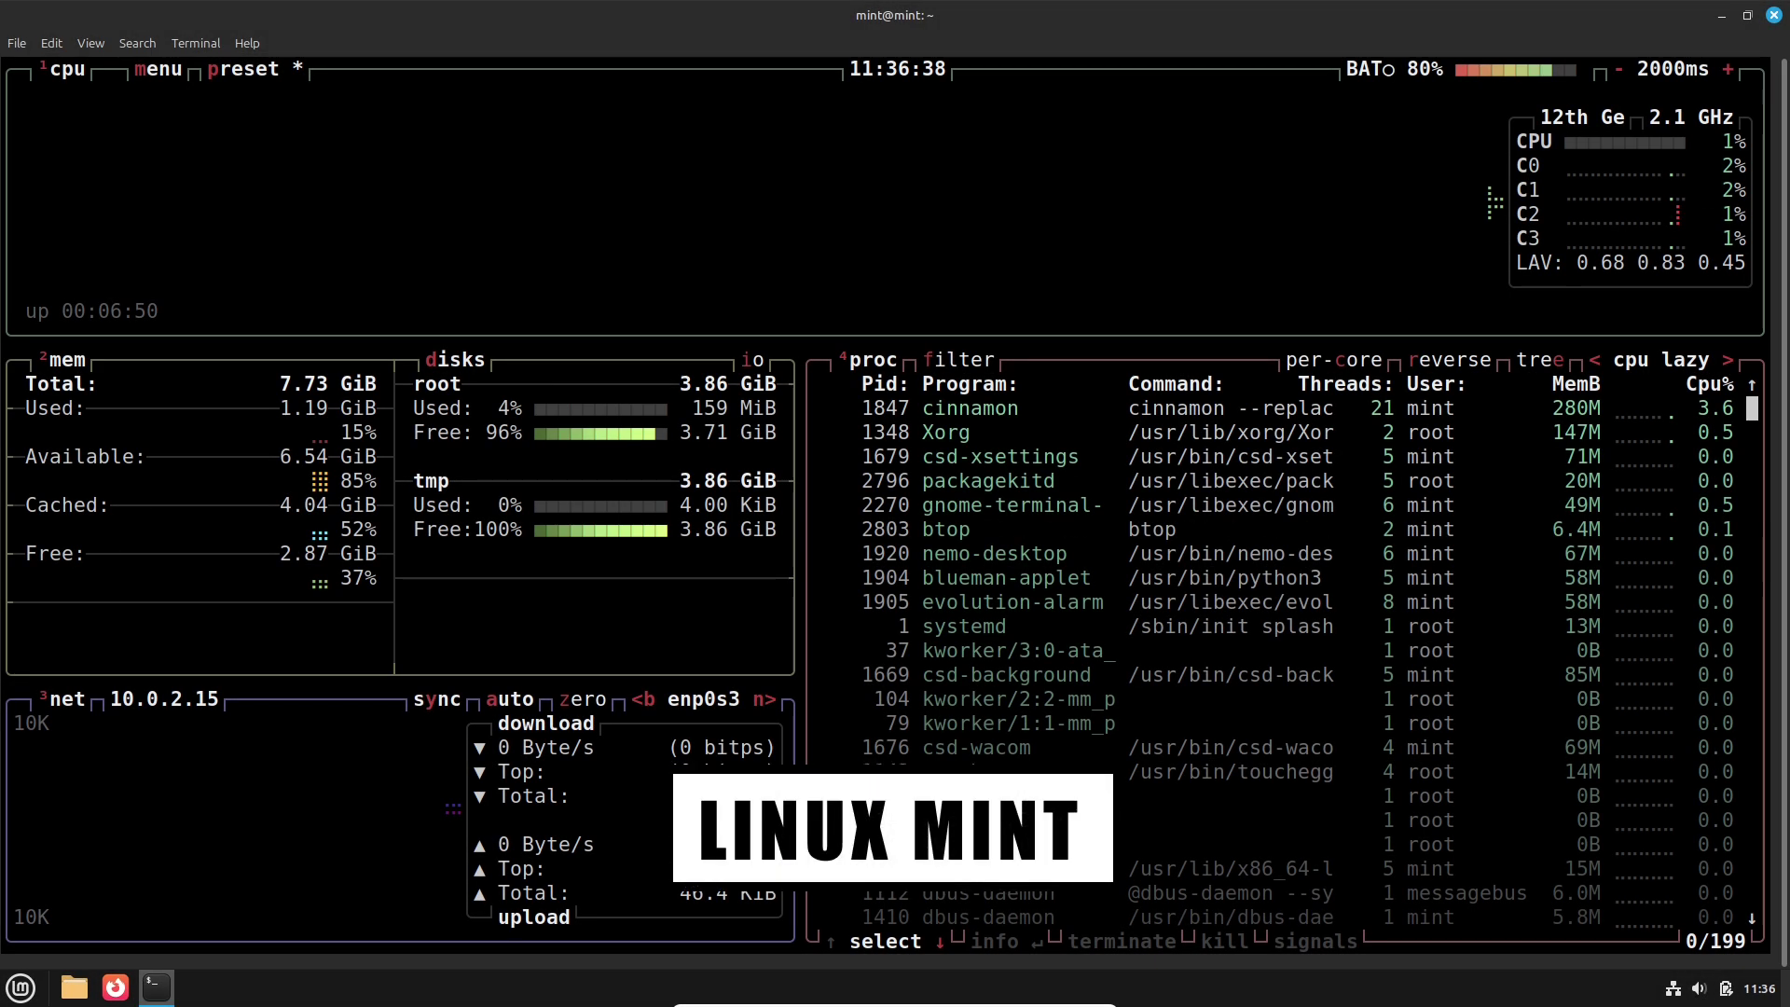
Step: Look through btop's process list in Linux Mint and close the terminal with its running process
{"action": "scroll", "coordinate": [1753, 923], "scroll_direction": "down", "scroll_amount": 20}
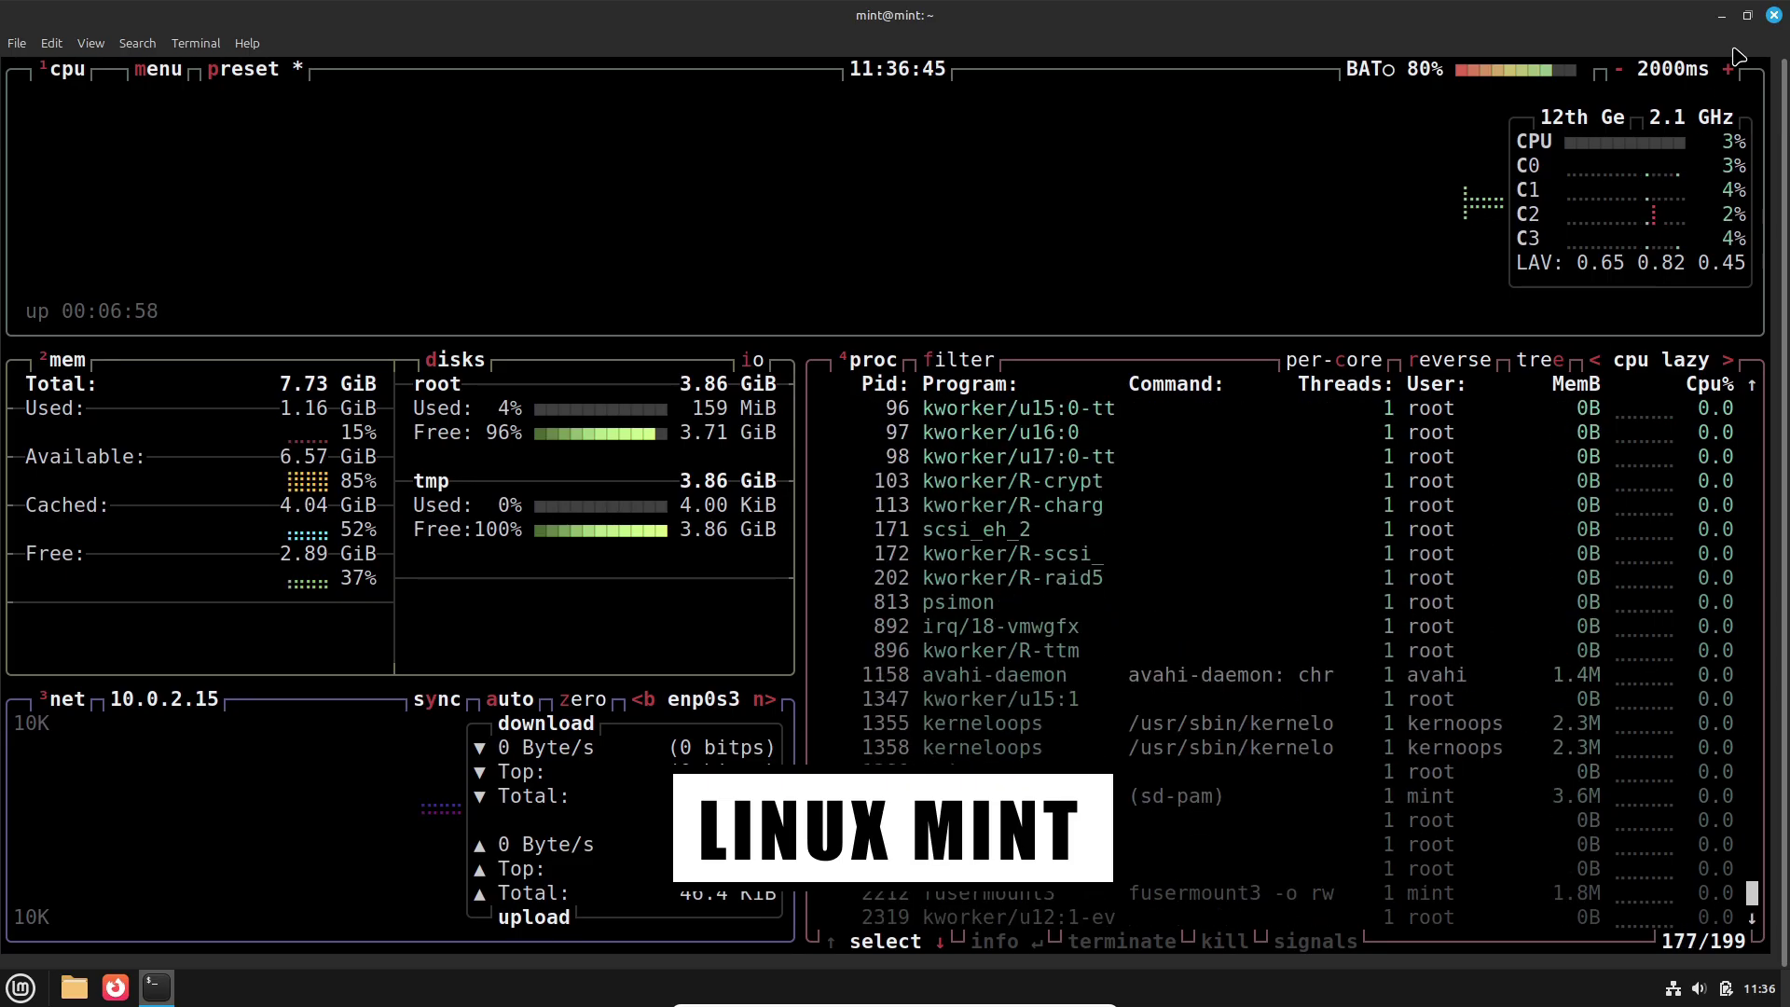
{"action": "left_click", "coordinate": [1773, 15]}
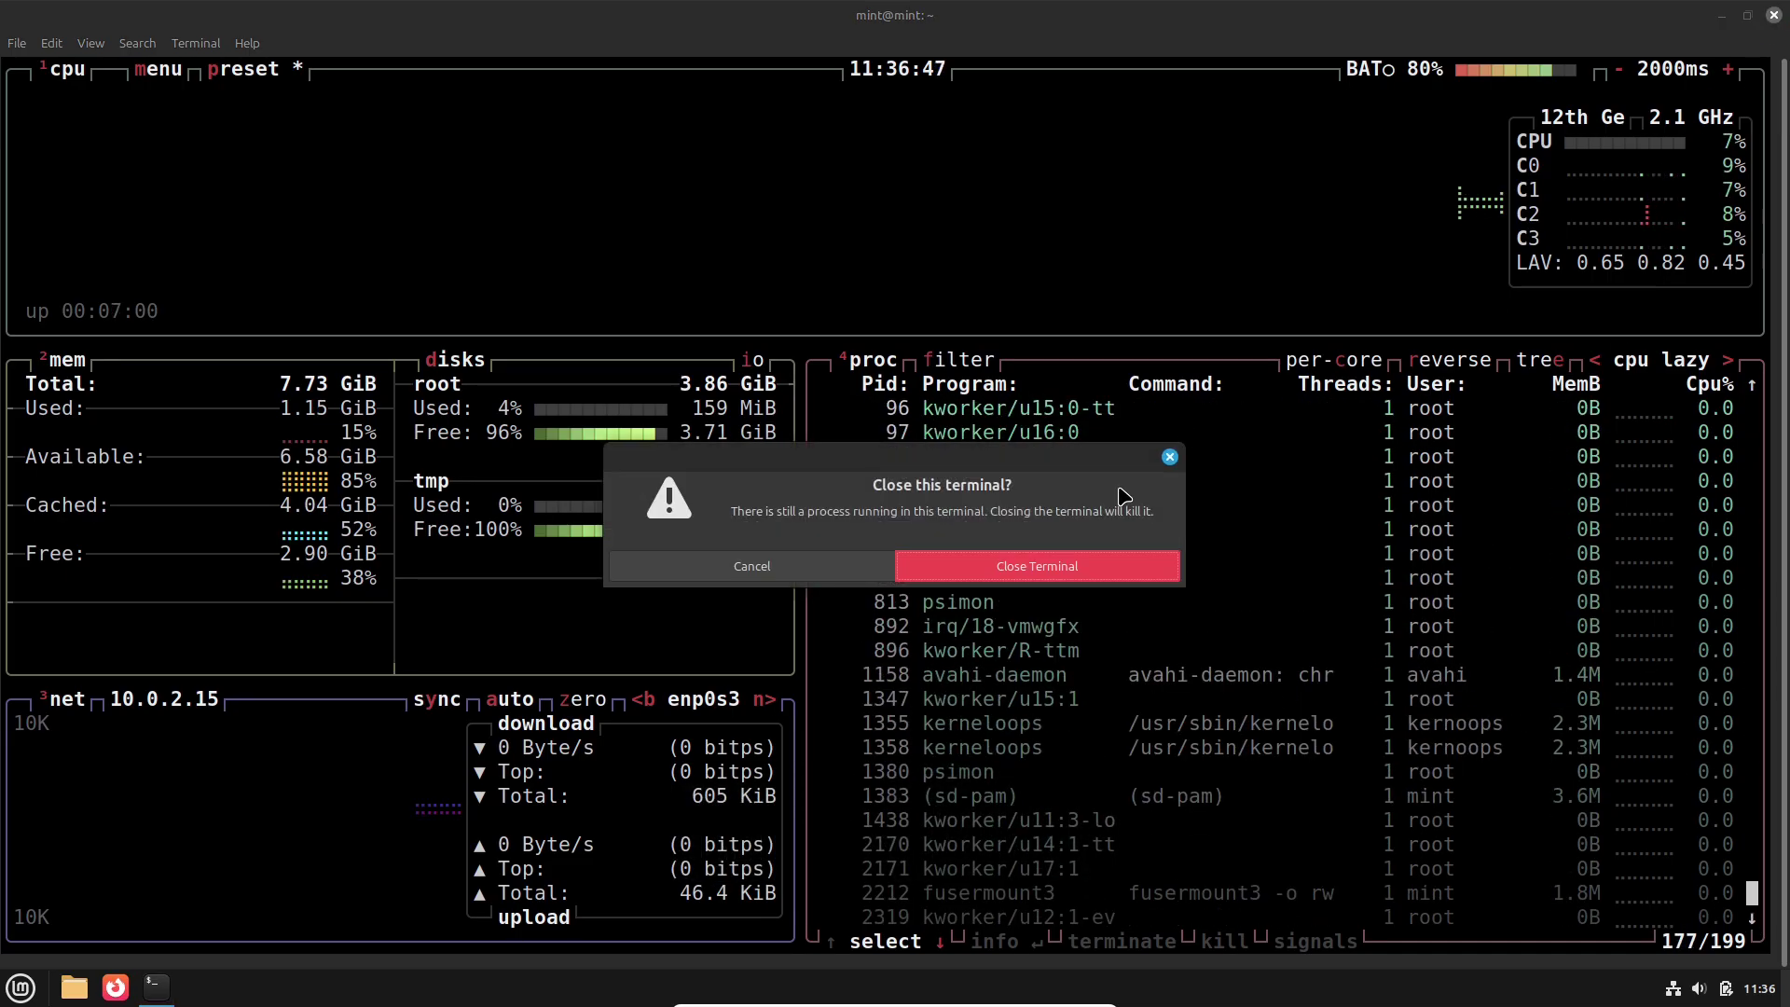
{"action": "left_click", "coordinate": [1037, 566]}
Step: Launch the Debian installer from the desktop and view the About information for Calamares
{"action": "right_click", "coordinate": [132, 75]}
{"action": "left_click", "coordinate": [193, 93]}
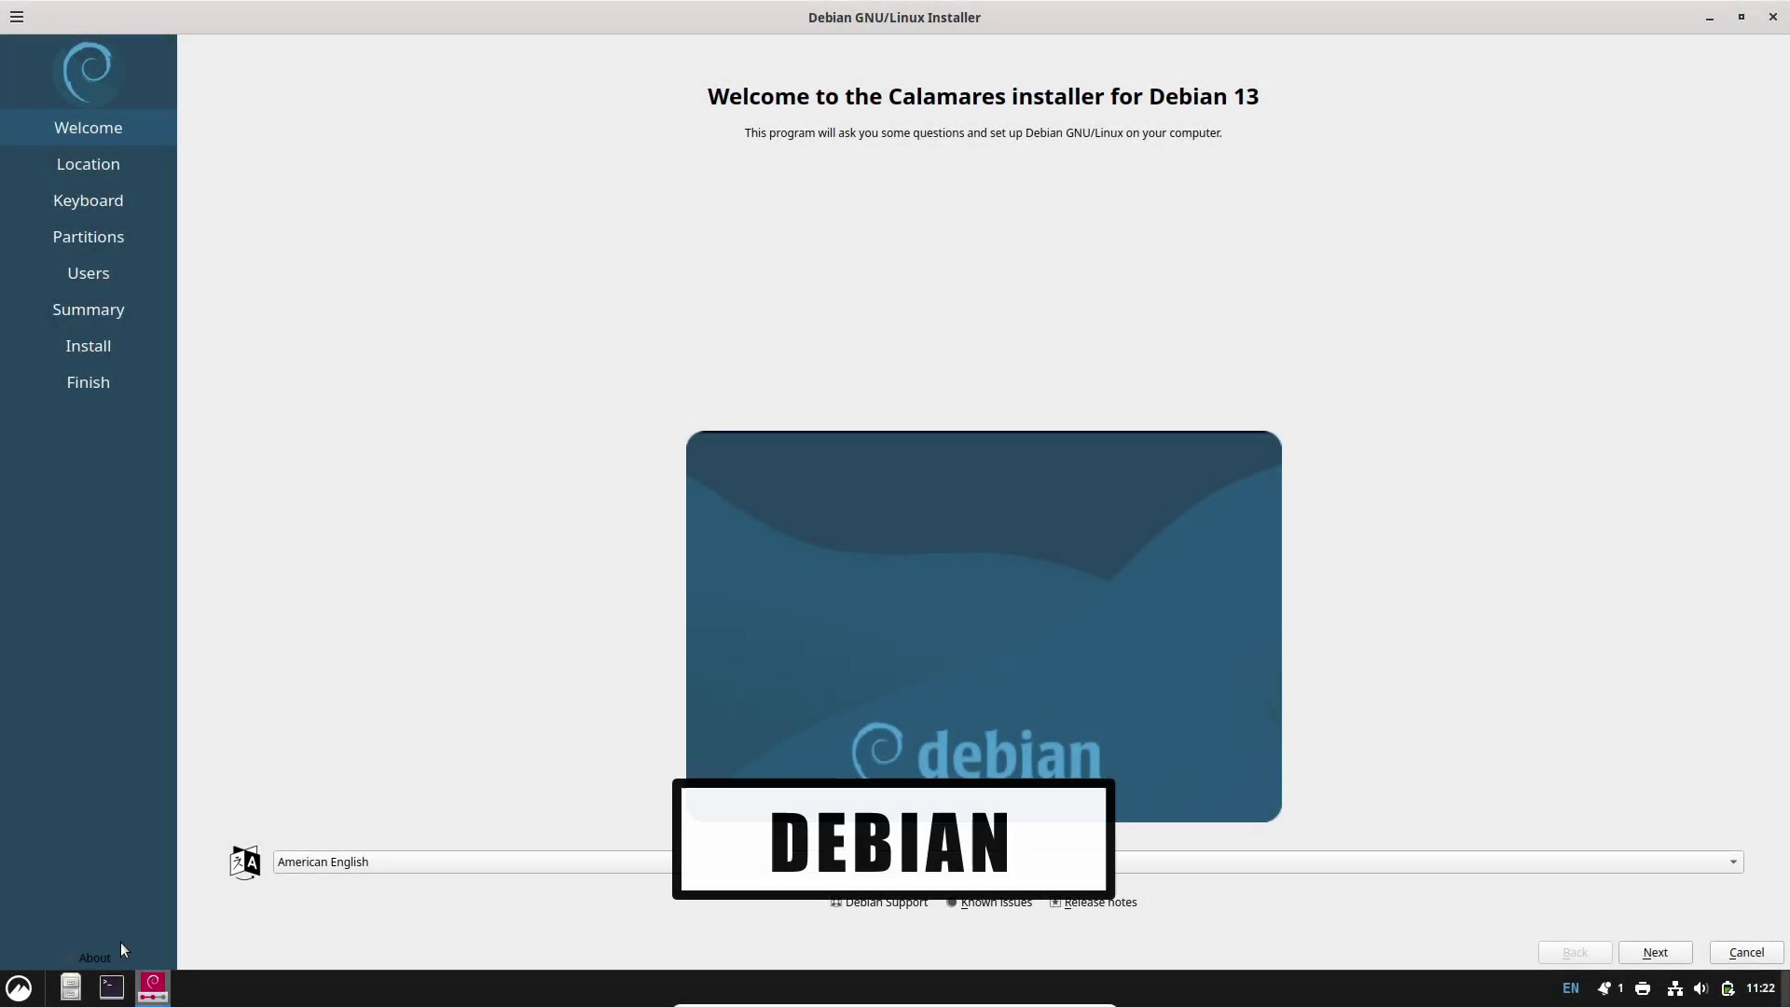
{"action": "left_click", "coordinate": [136, 949]}
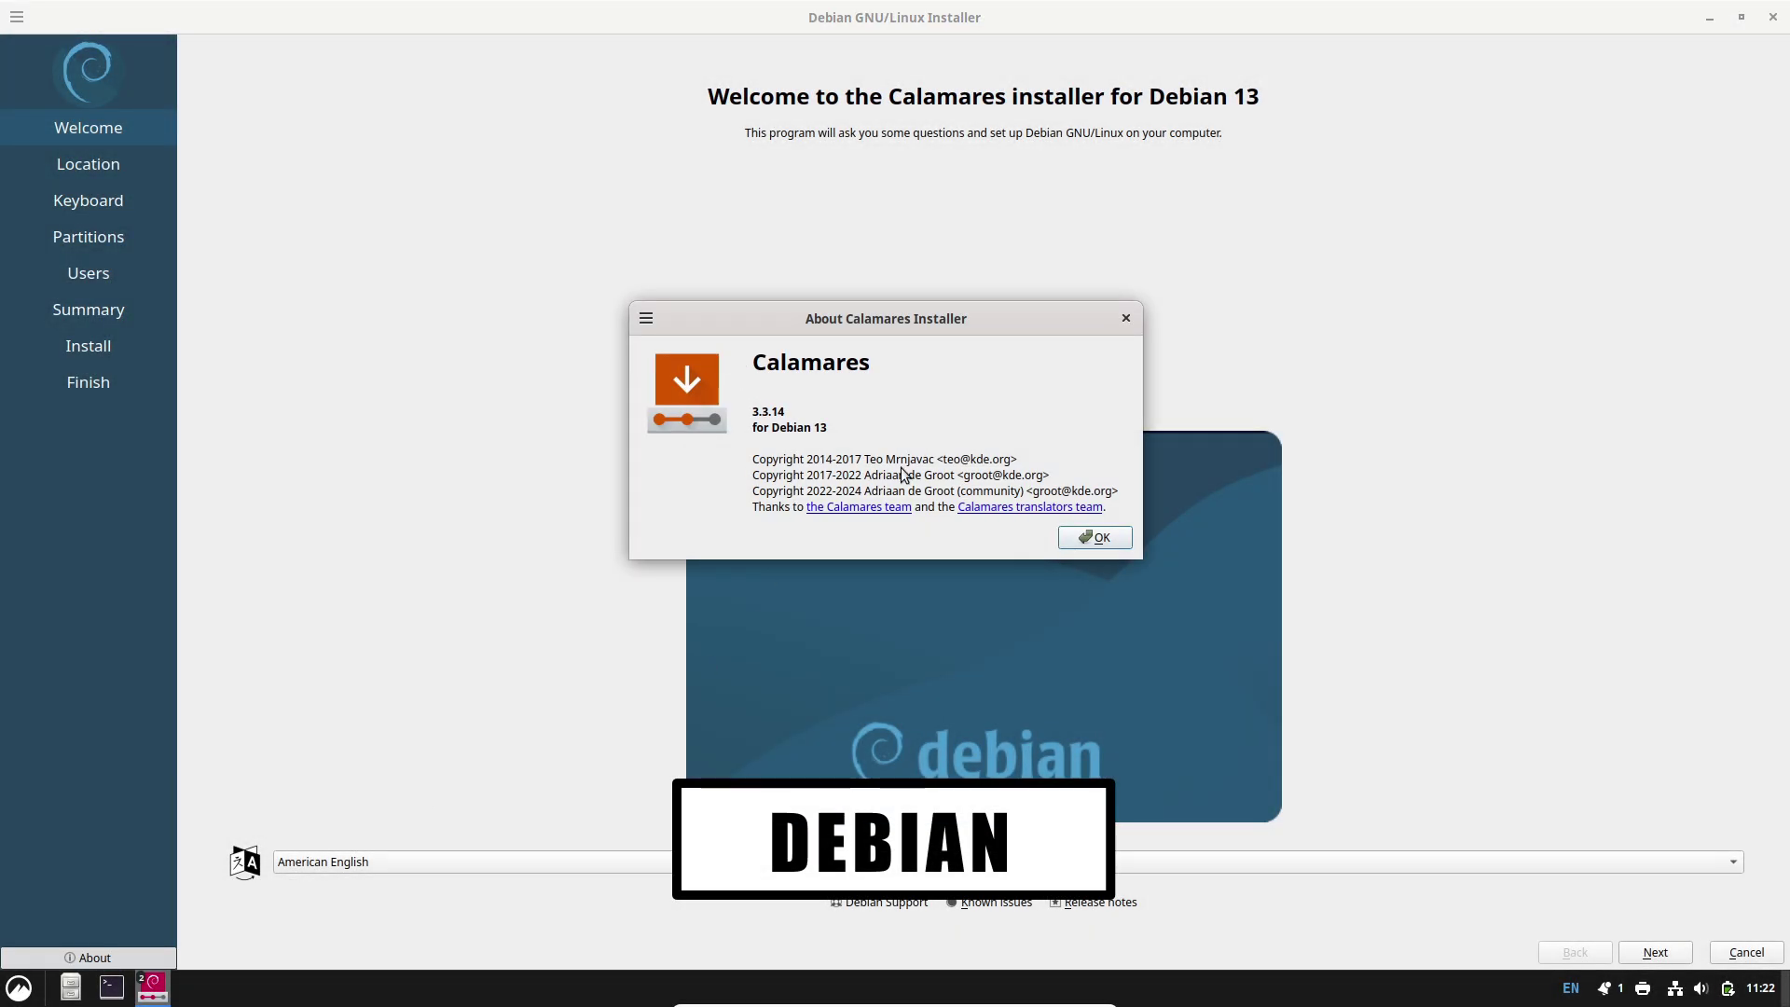
{"action": "left_click", "coordinate": [1097, 538]}
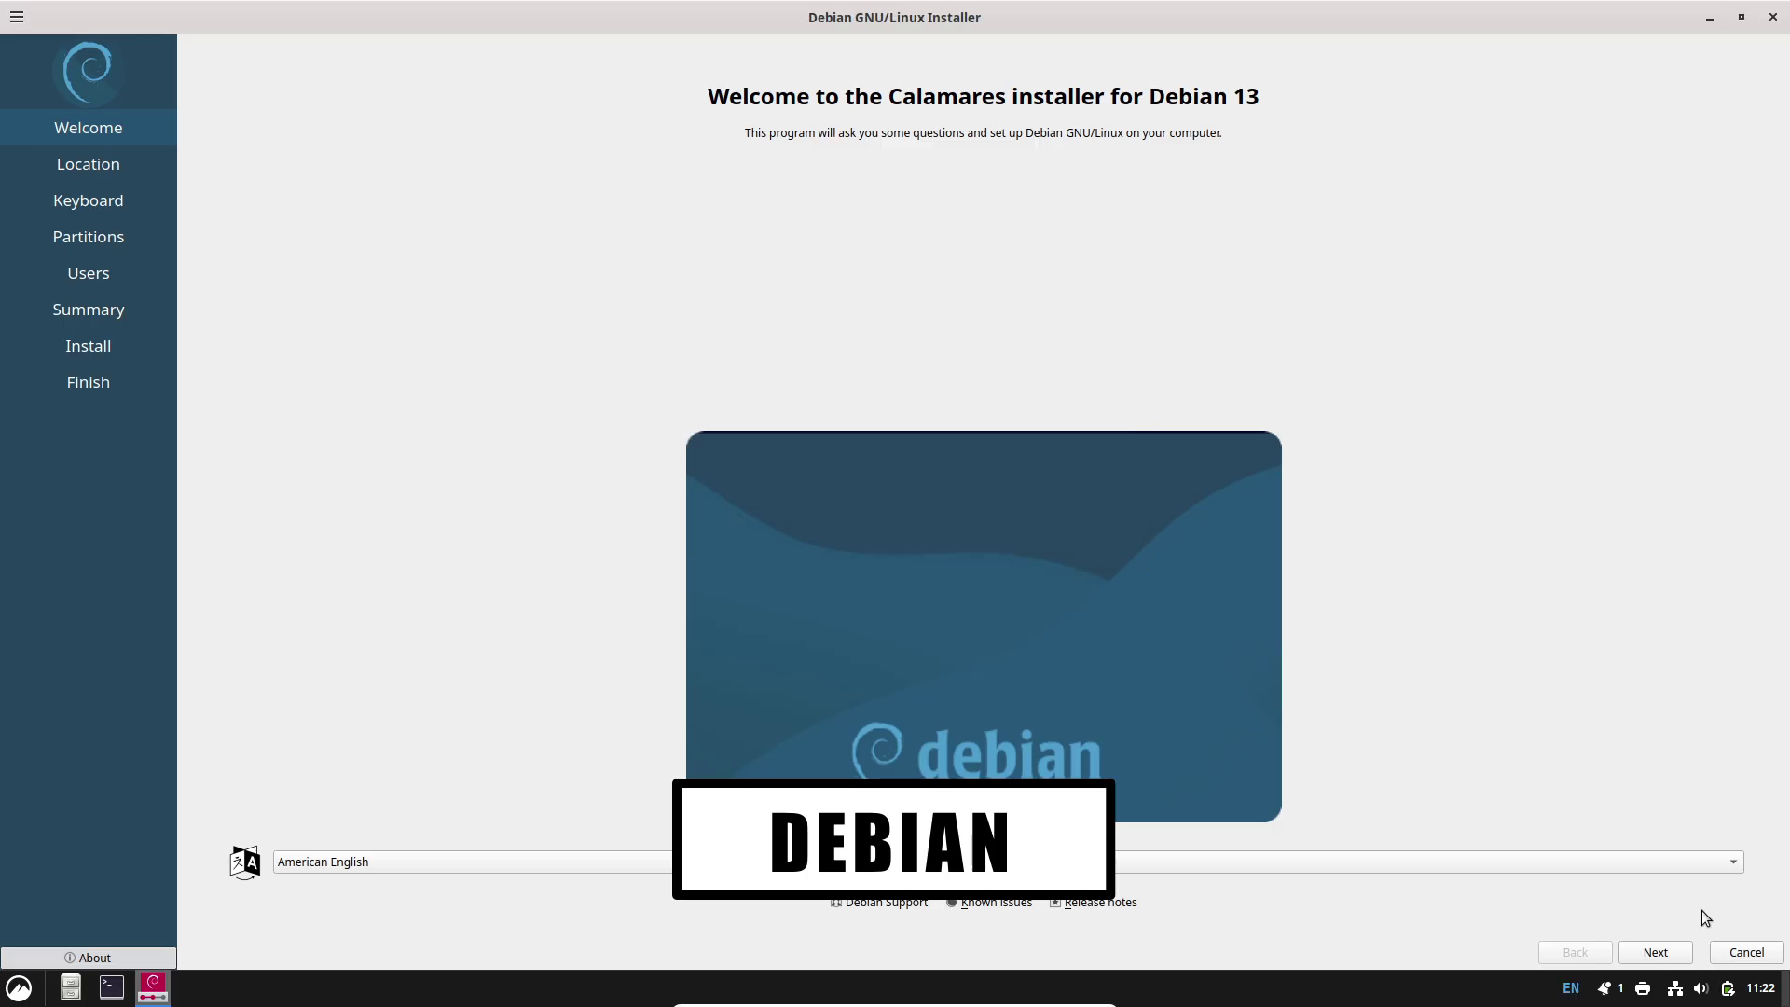
Step: Pick an Asian time zone on the Debian installer's location map and set the keyboard model to Dell
{"action": "left_click", "coordinate": [1656, 952]}
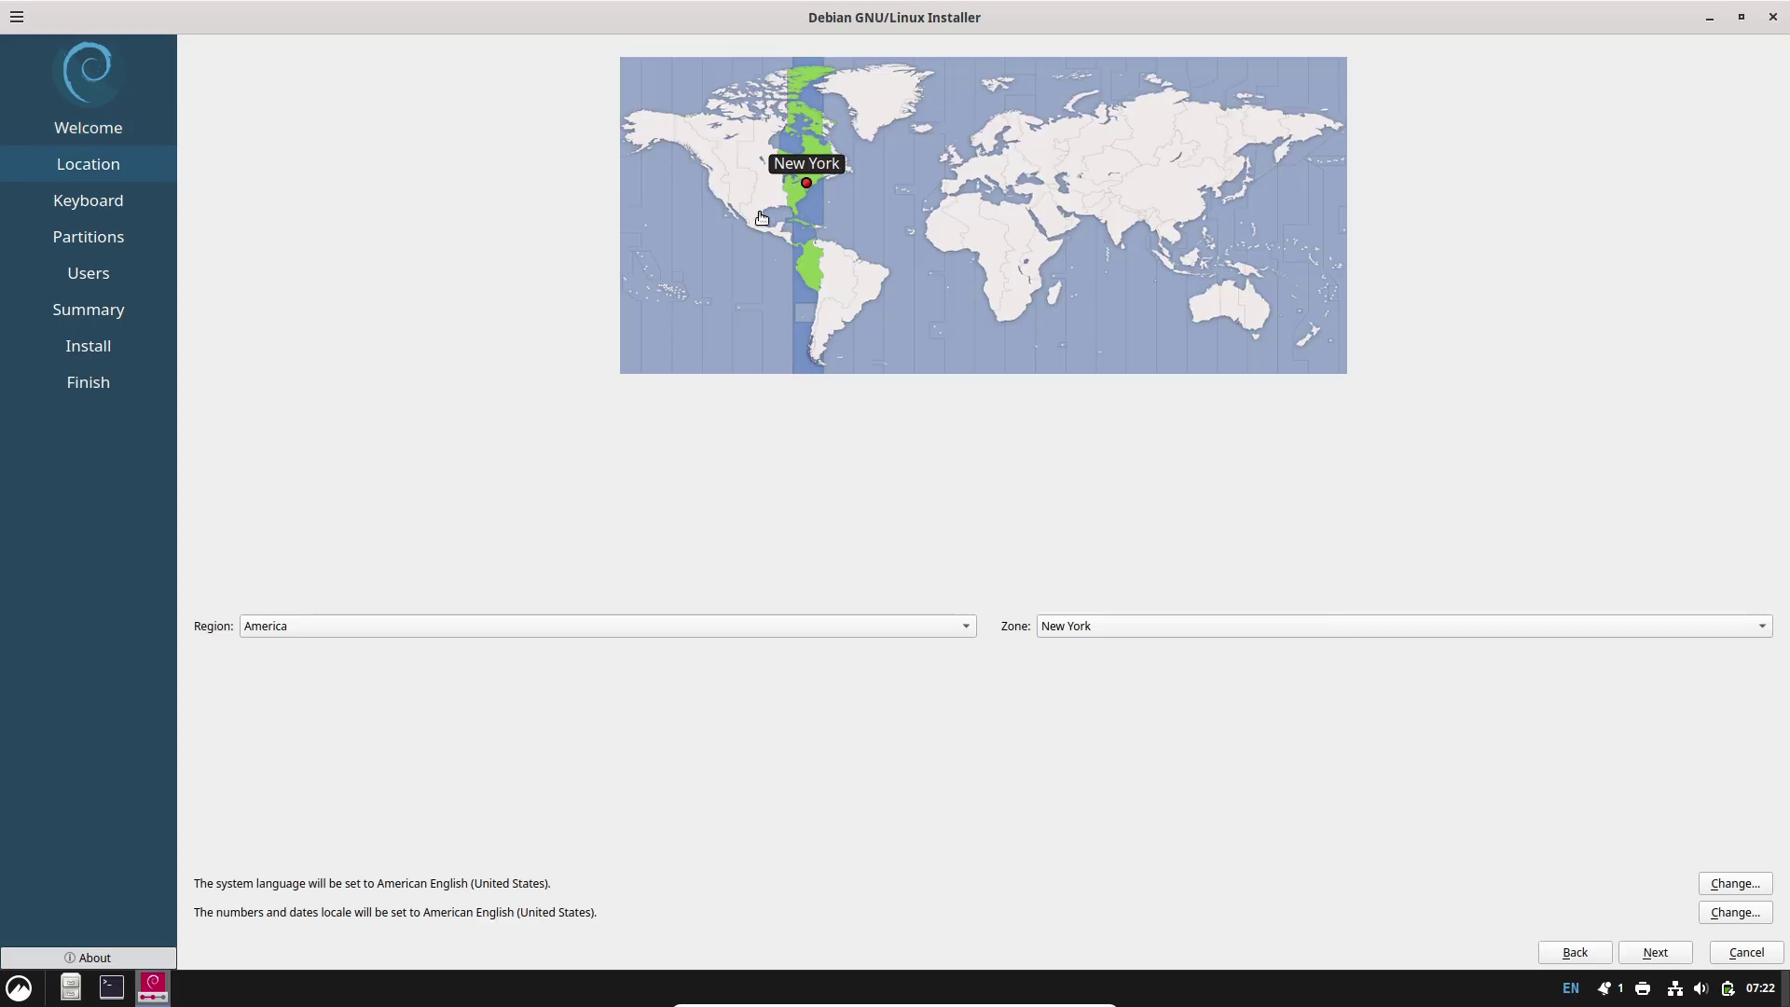
{"action": "left_click", "coordinate": [1123, 233]}
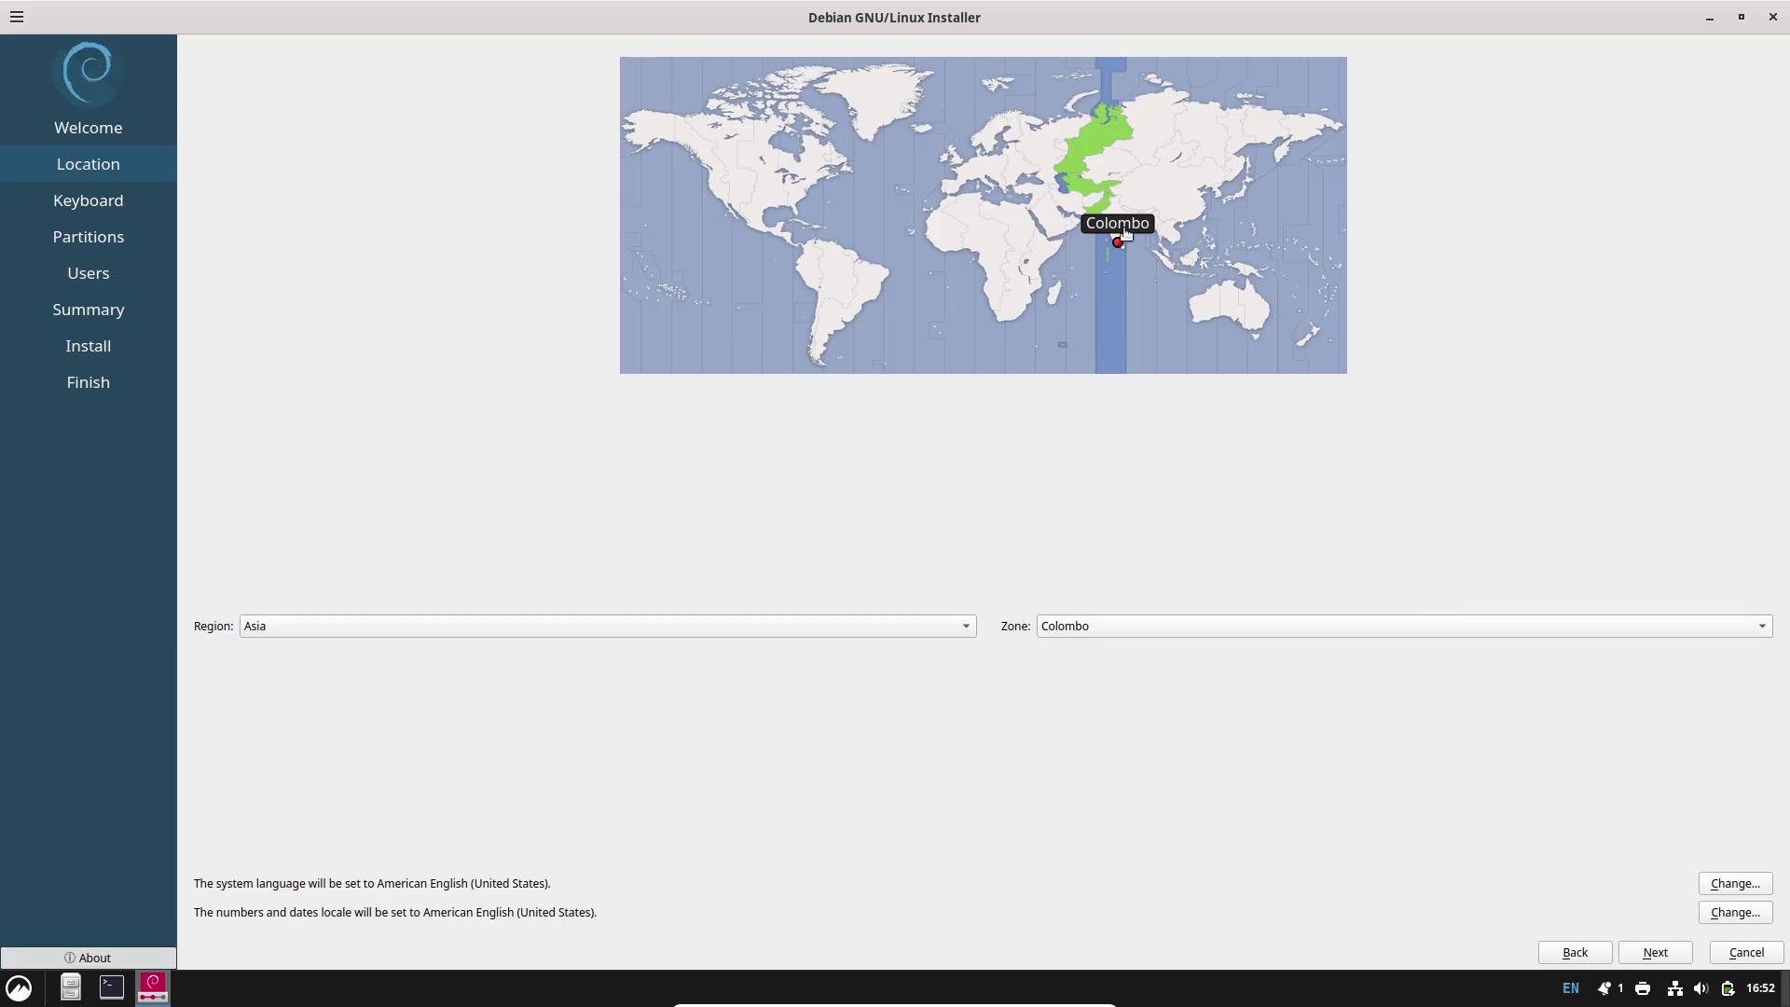
{"action": "left_click", "coordinate": [1121, 221]}
{"action": "left_click", "coordinate": [1641, 952]}
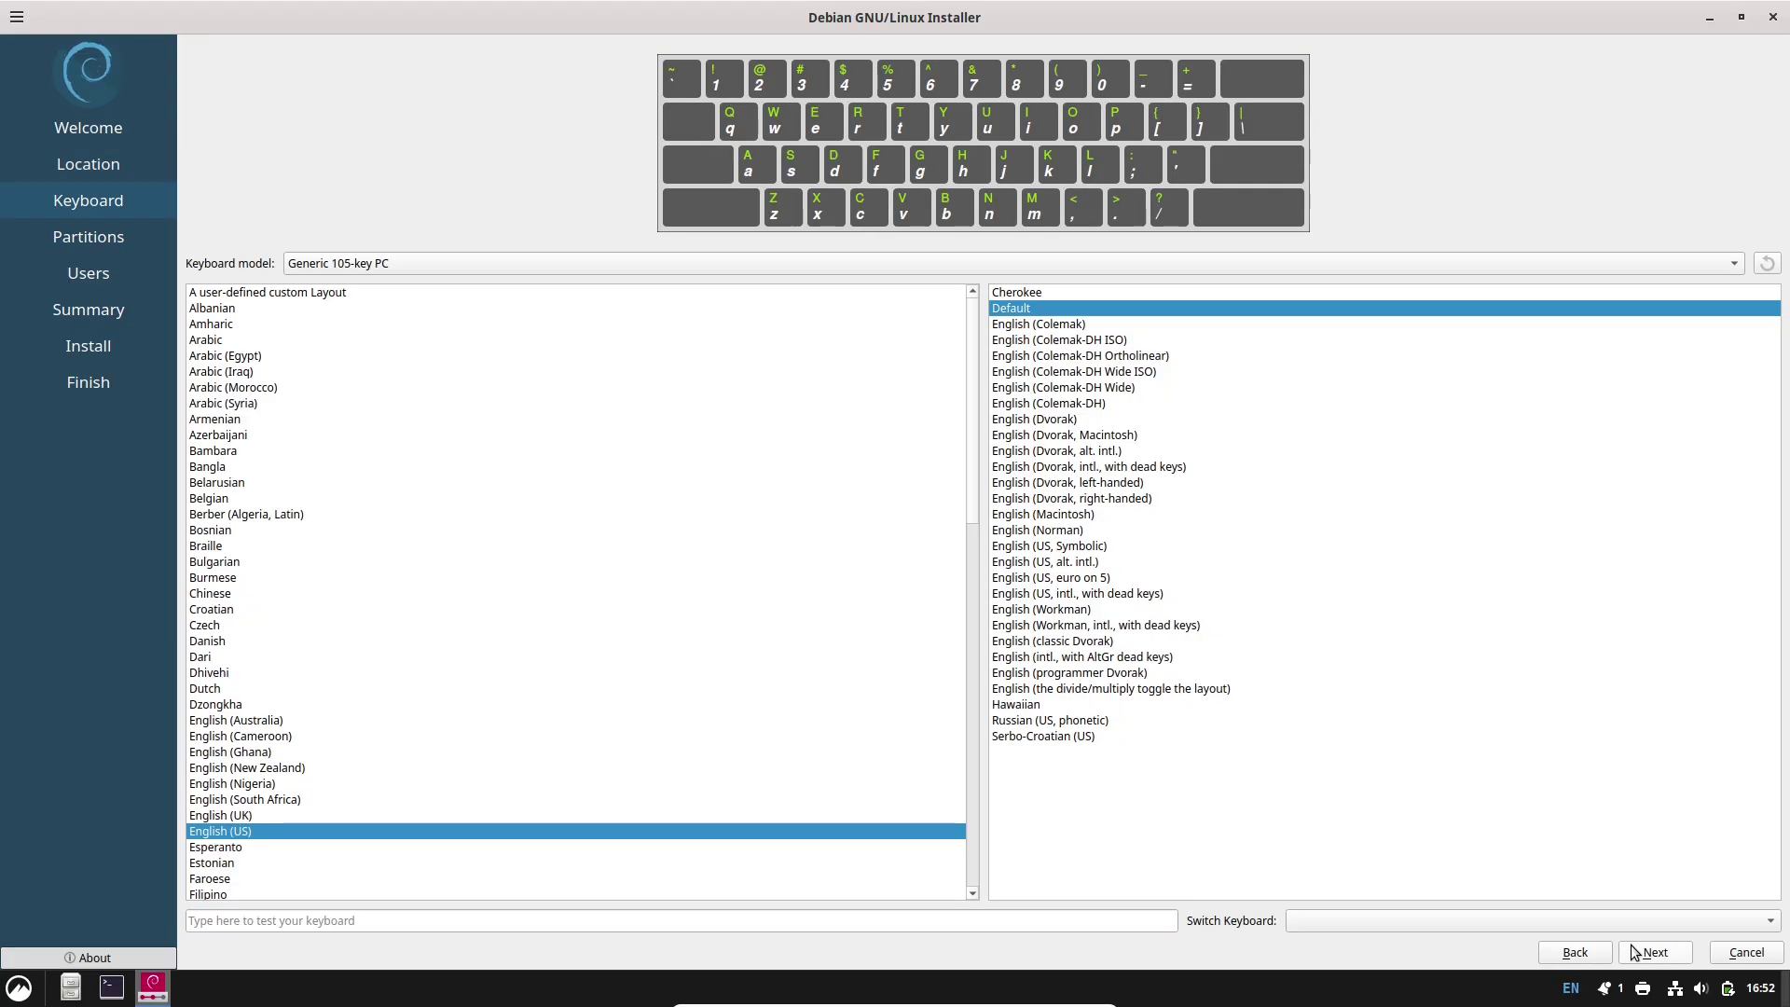
{"action": "left_click", "coordinate": [1292, 263]}
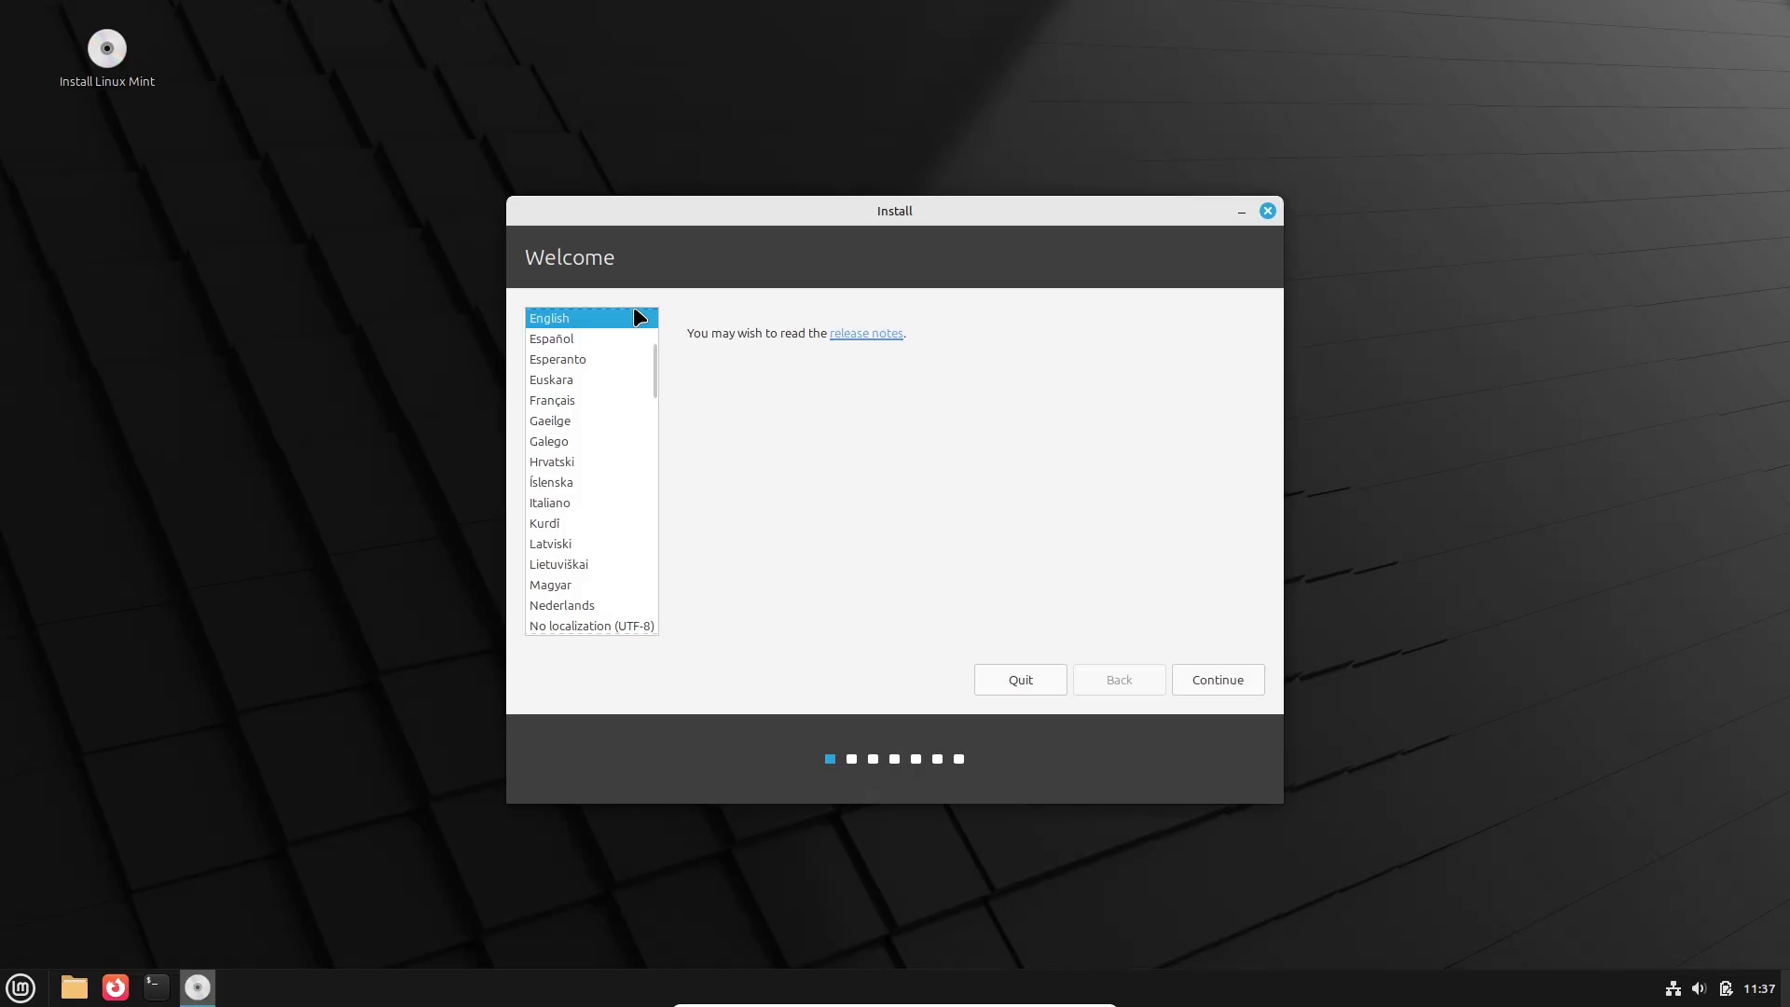
Step: Continue past the Linux Mint installer's Welcome page with English as the language
{"action": "scroll", "coordinate": [653, 356], "scroll_direction": "up", "scroll_amount": 3}
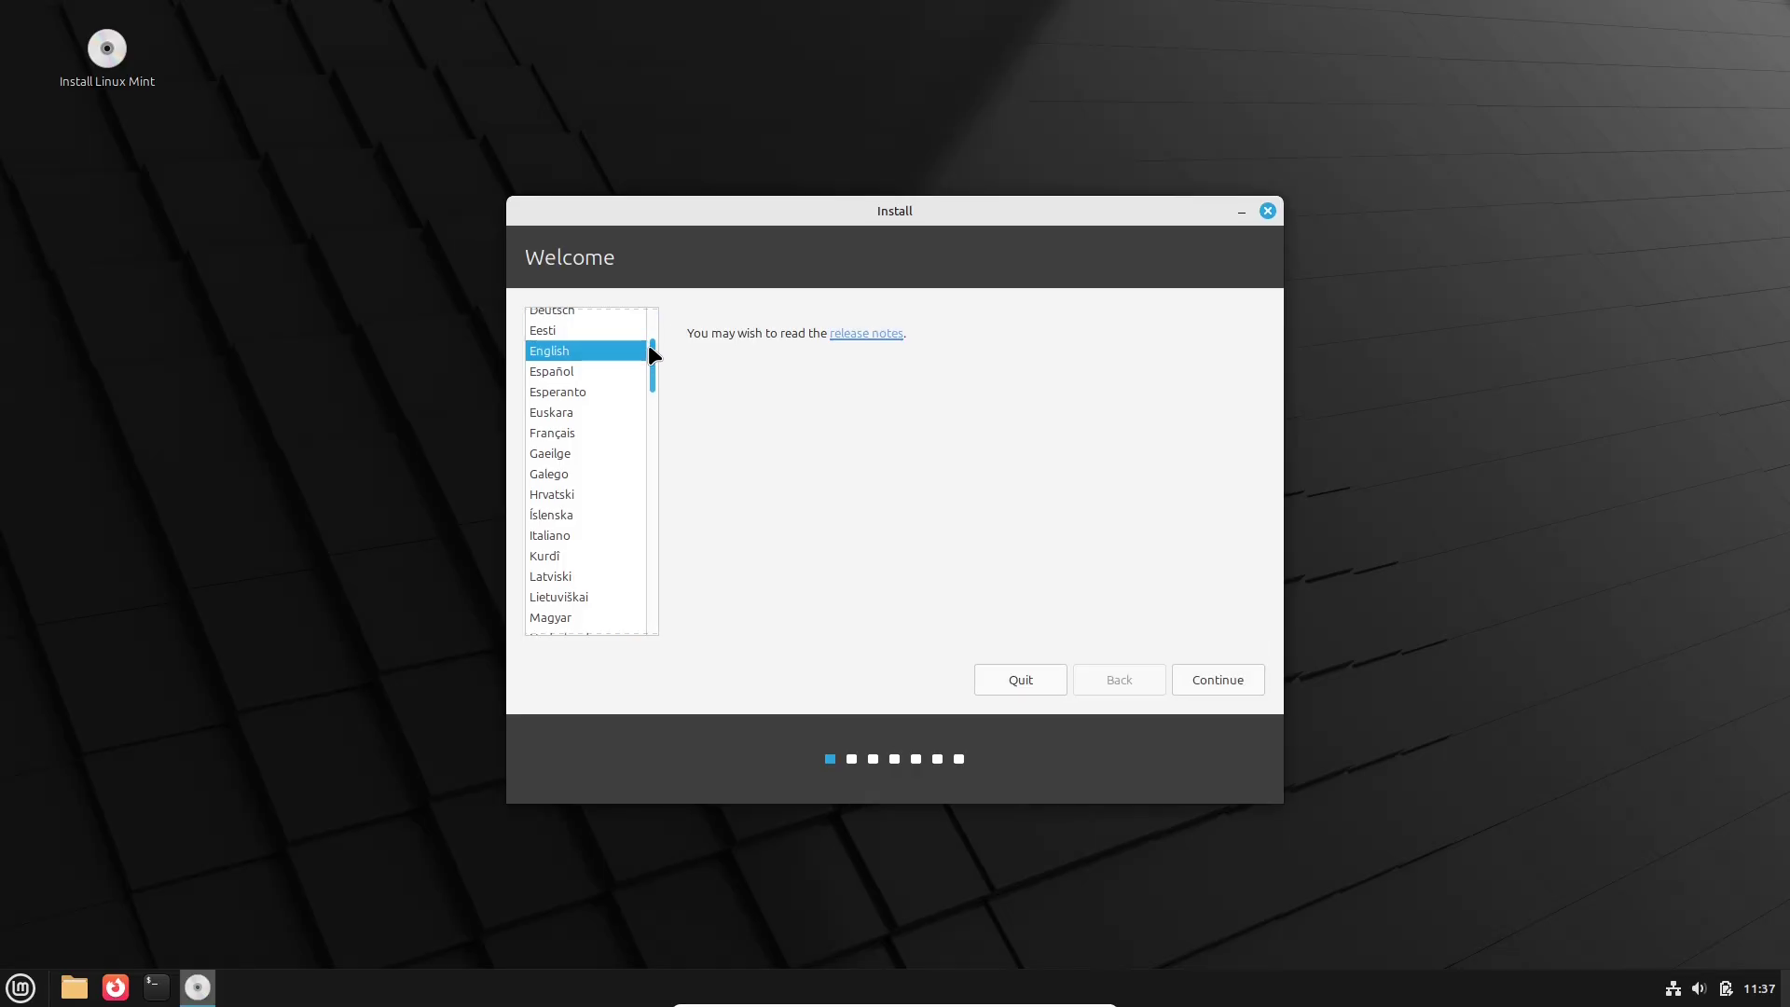
{"action": "left_click", "coordinate": [1181, 673]}
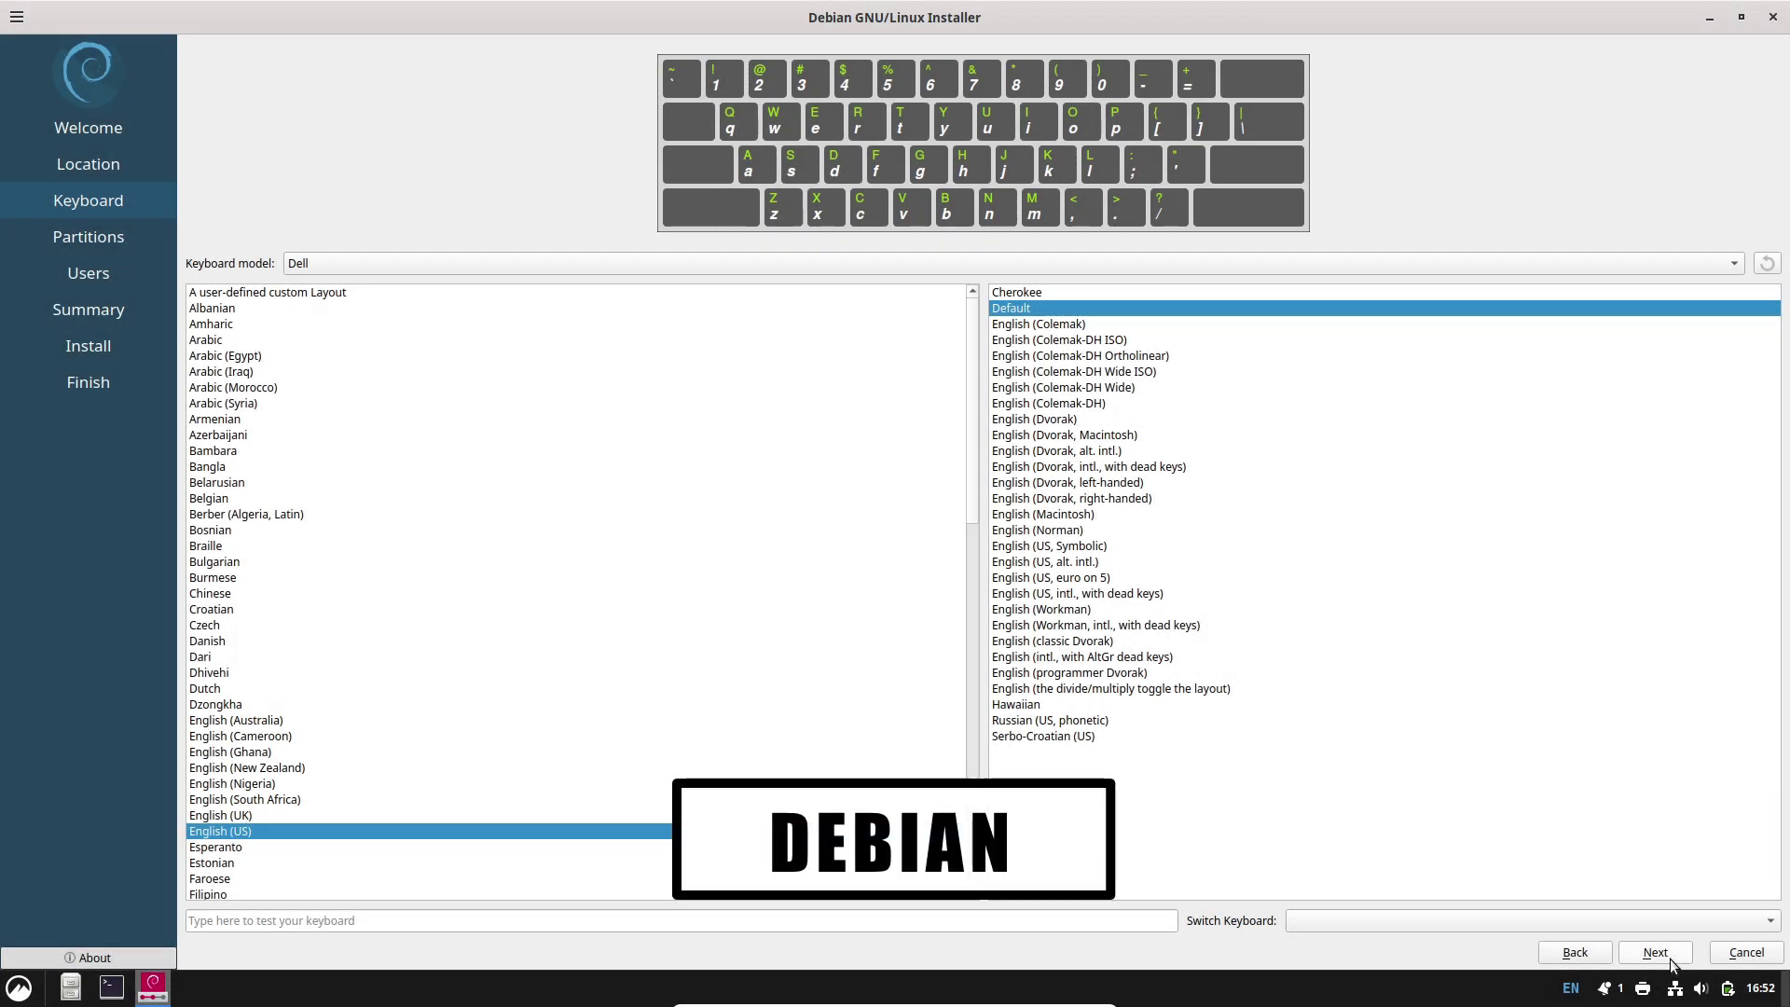
Step: Choose Erase disk in the Debian installer, try the Encrypt system option and turn it off, and proceed to the user page
{"action": "left_click", "coordinate": [1670, 958]}
{"action": "left_click", "coordinate": [192, 101]}
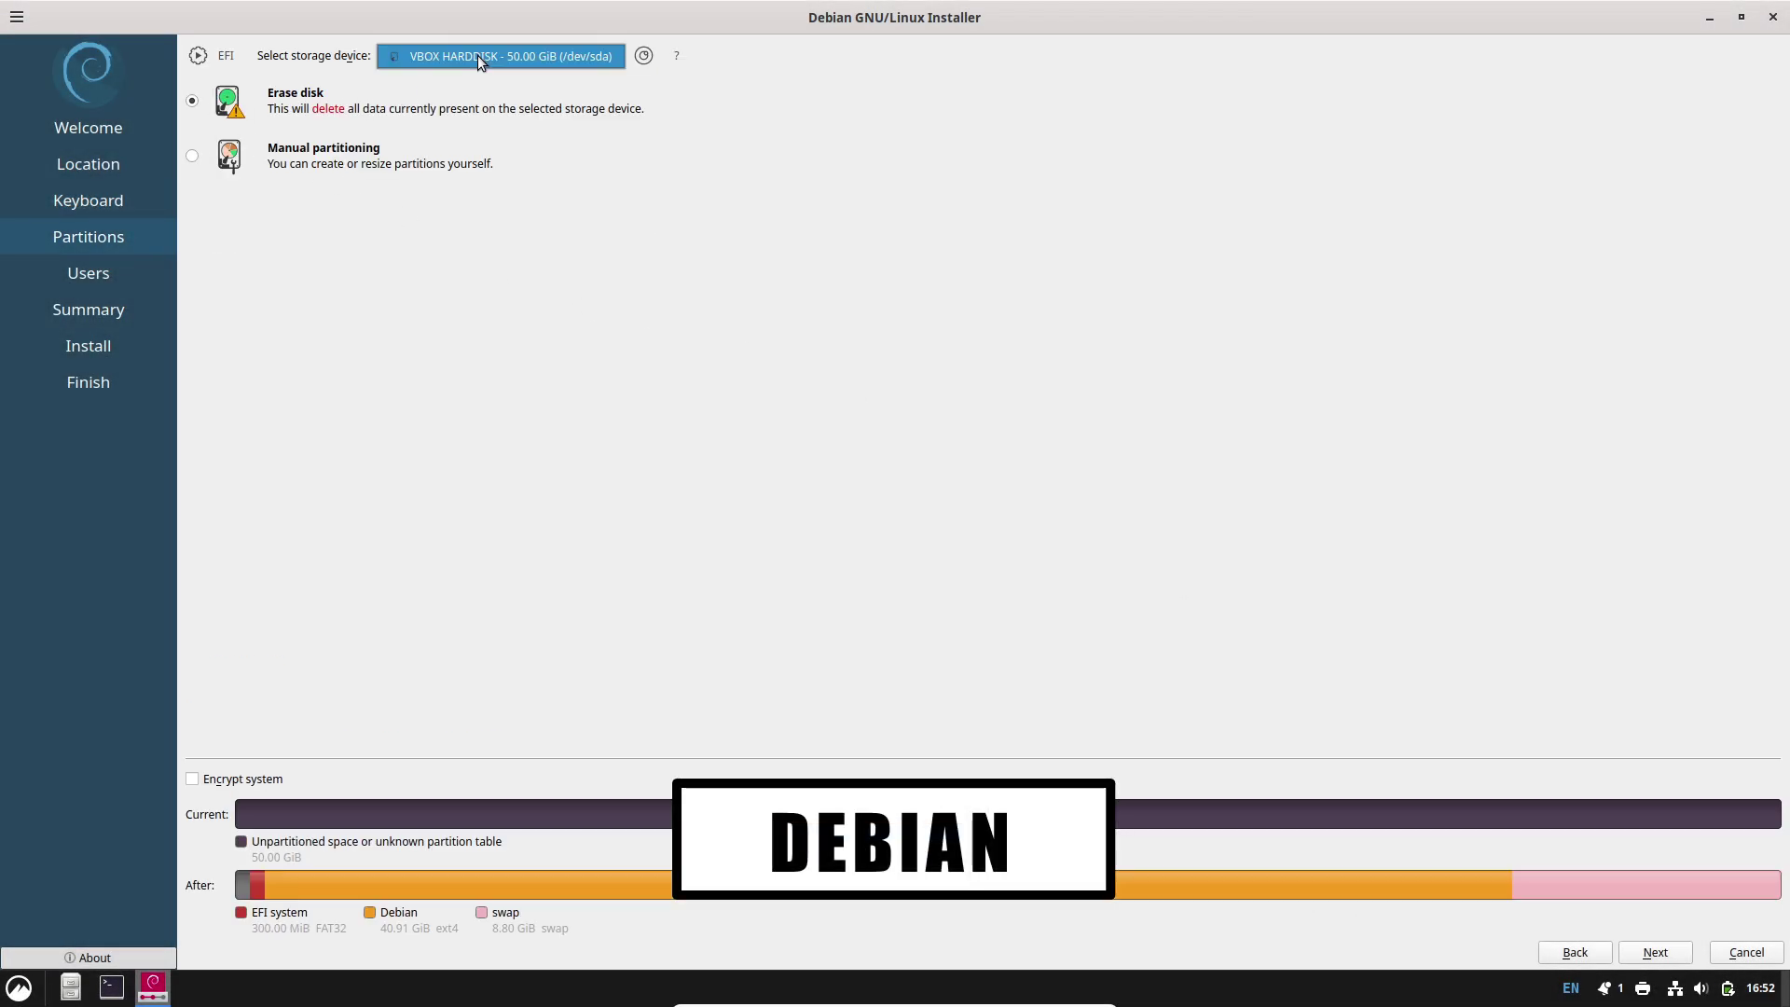
{"action": "left_click", "coordinate": [192, 780]}
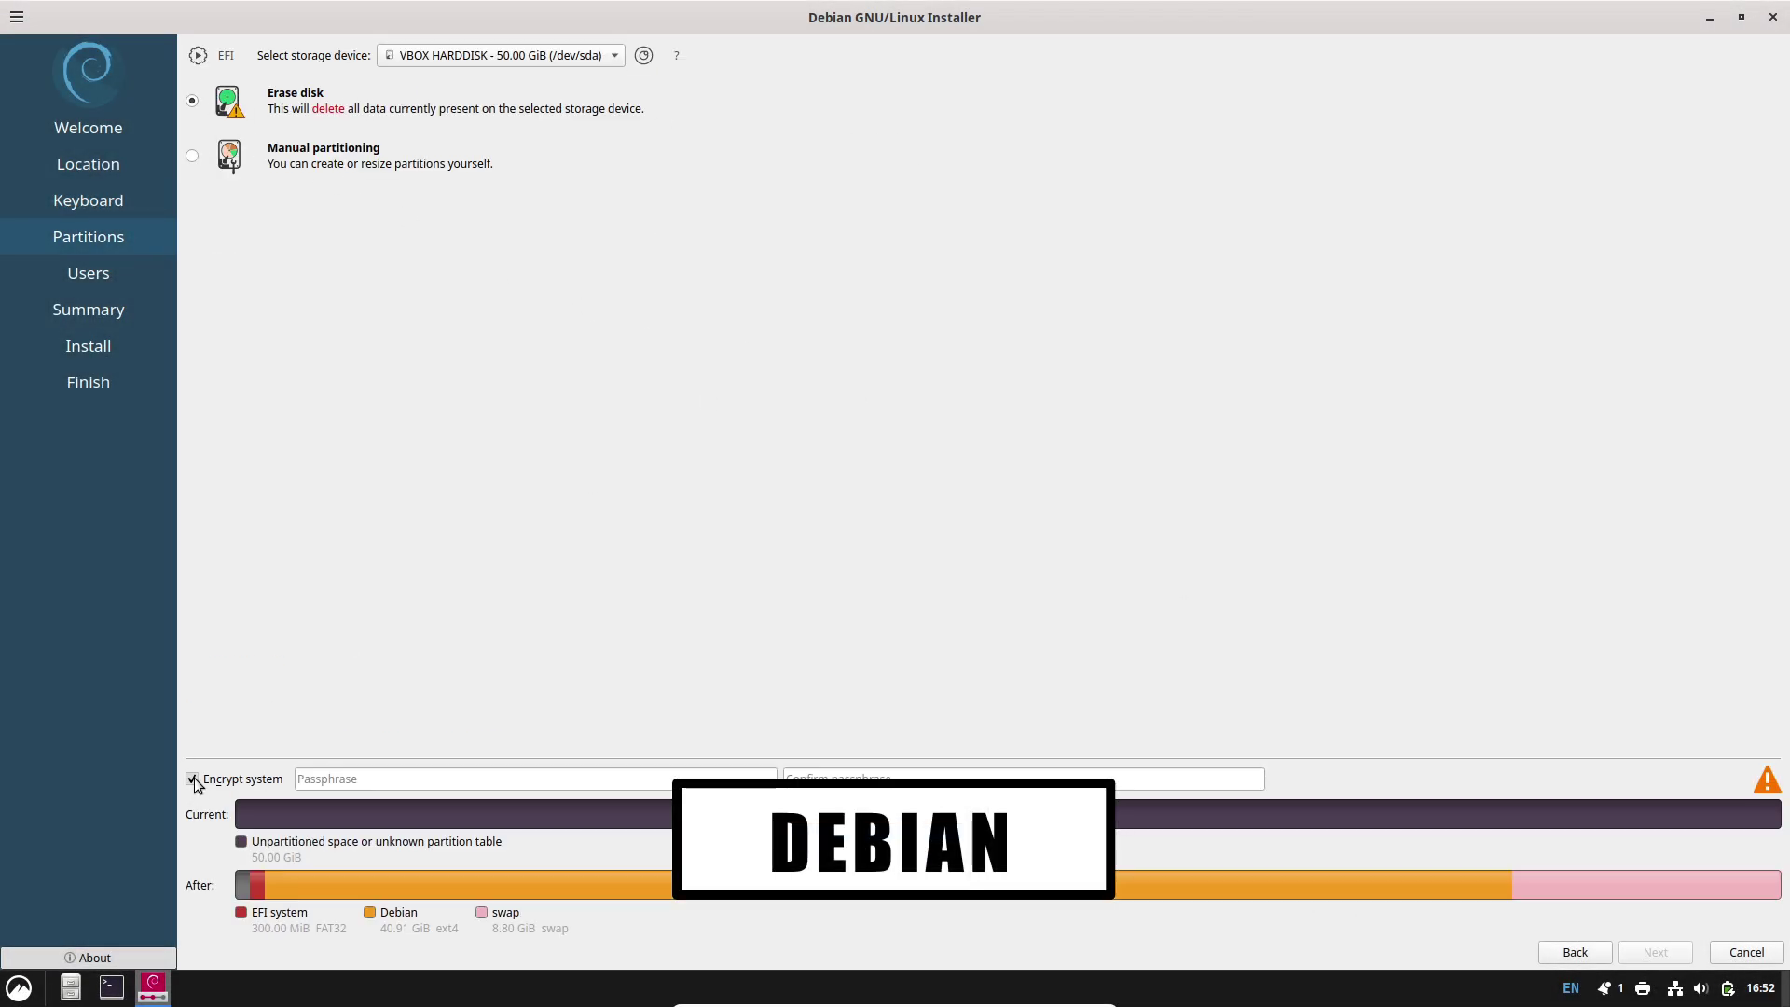
{"action": "left_click", "coordinate": [192, 779]}
{"action": "left_click", "coordinate": [1654, 952]}
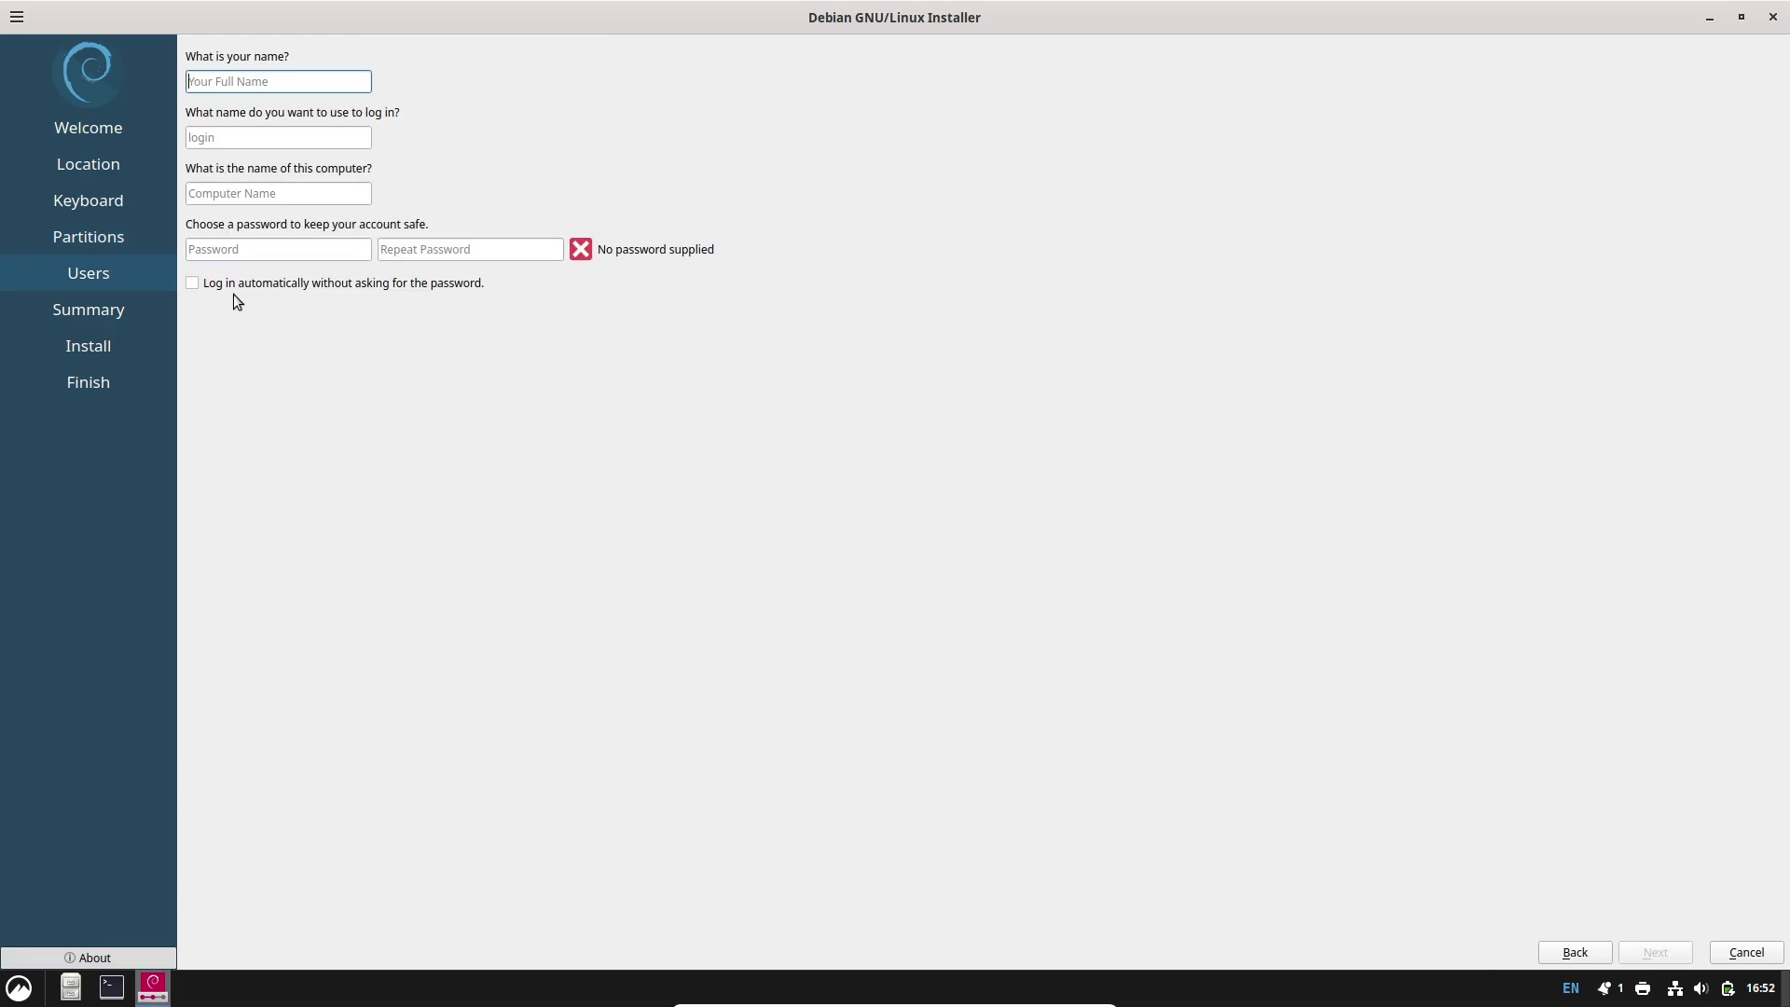
Step: Cancel the Debian installation and open the desktop background settings
{"action": "left_click", "coordinate": [1720, 946]}
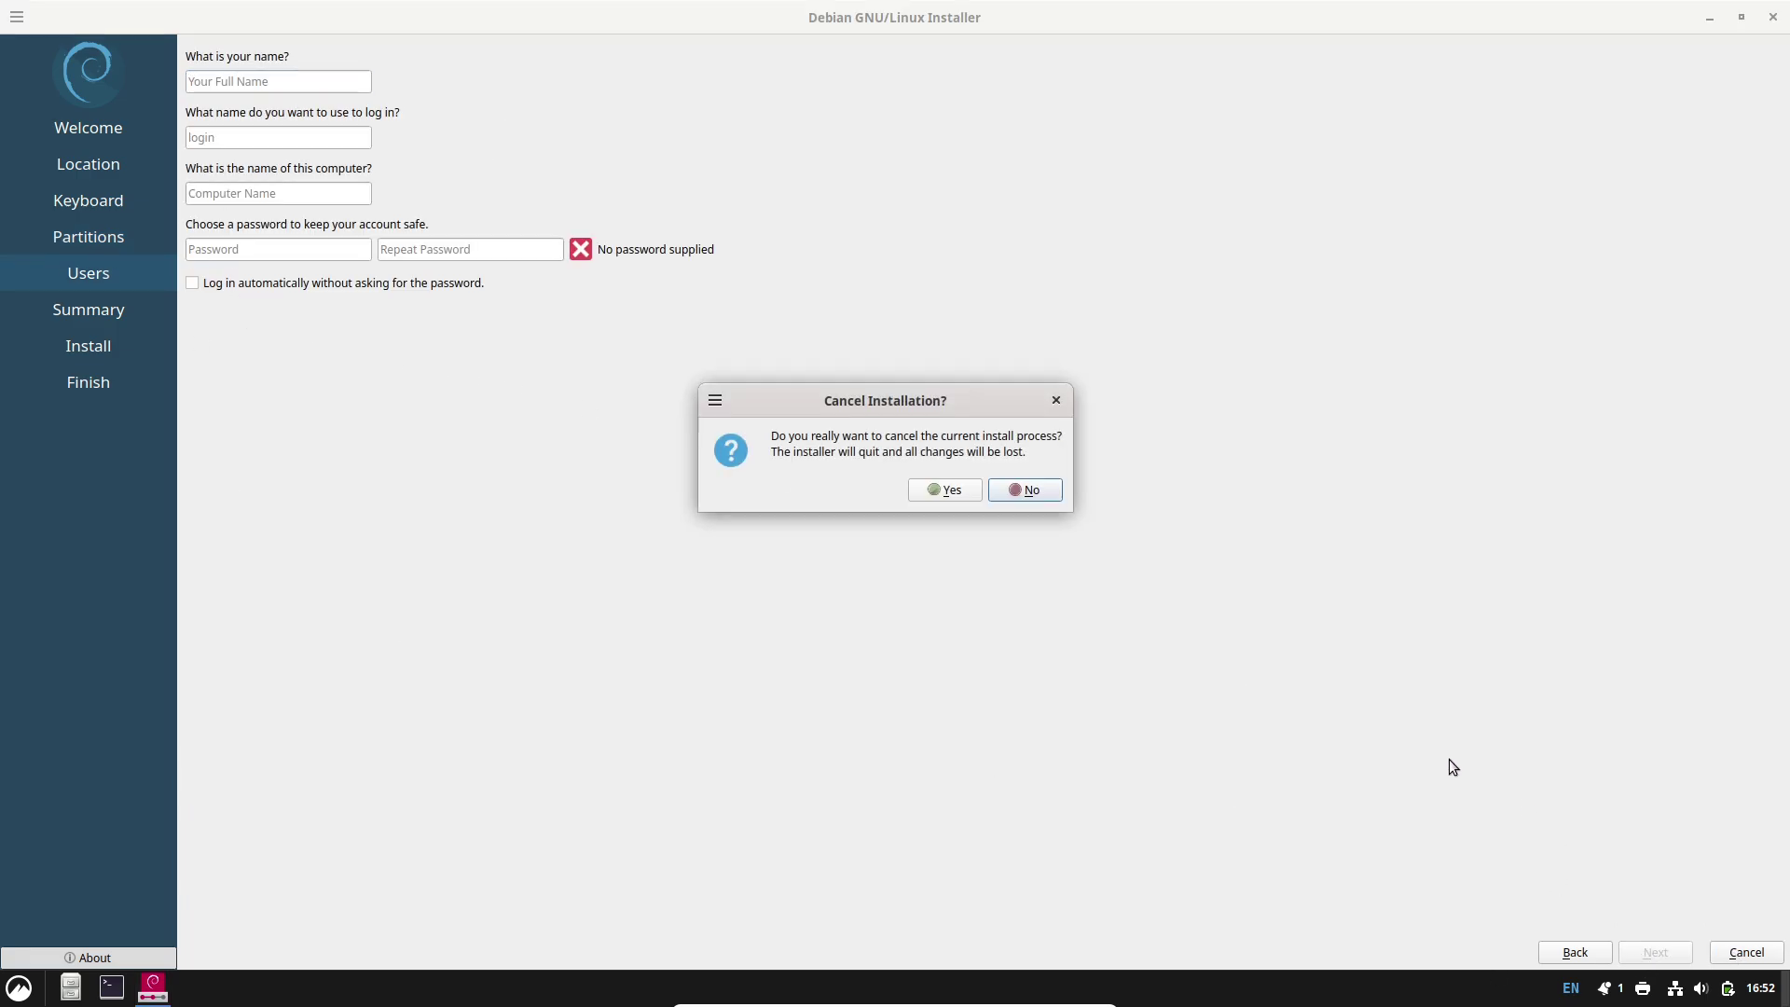
{"action": "left_click", "coordinate": [949, 490]}
{"action": "right_click", "coordinate": [603, 331]}
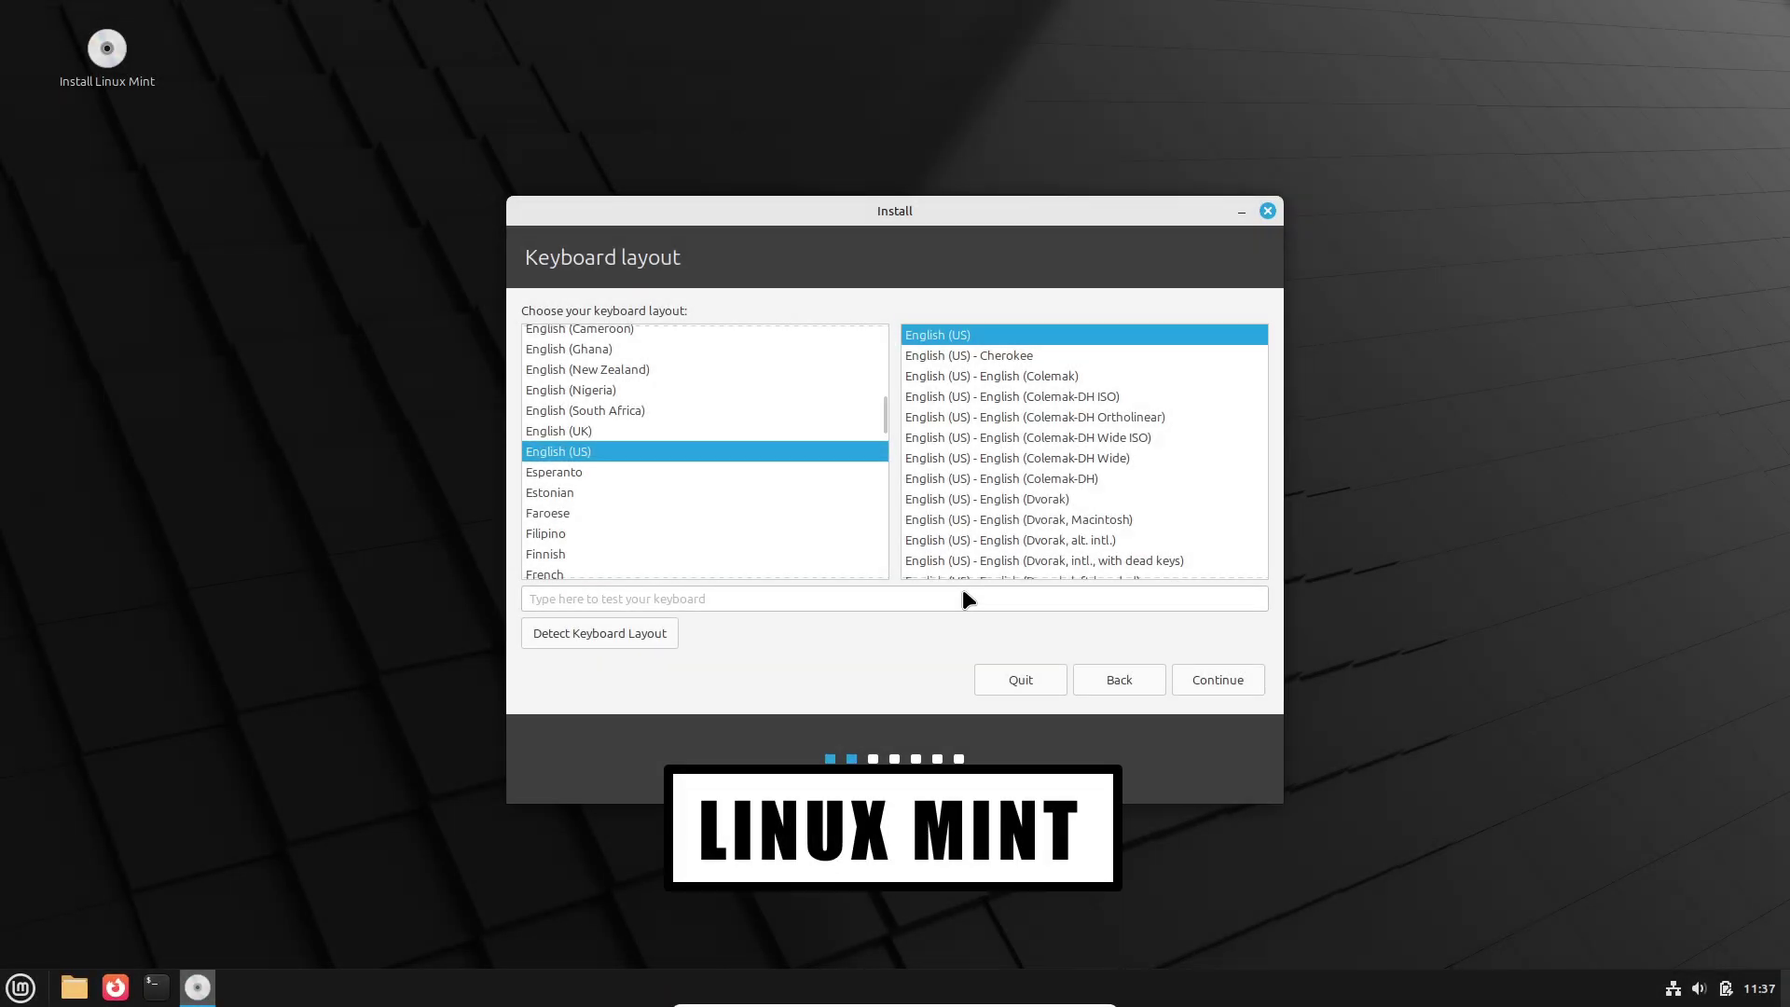
Step: Advance the Linux Mint installer with the English (US) keyboard layout and multimedia codecs left out
{"action": "left_click", "coordinate": [1240, 681]}
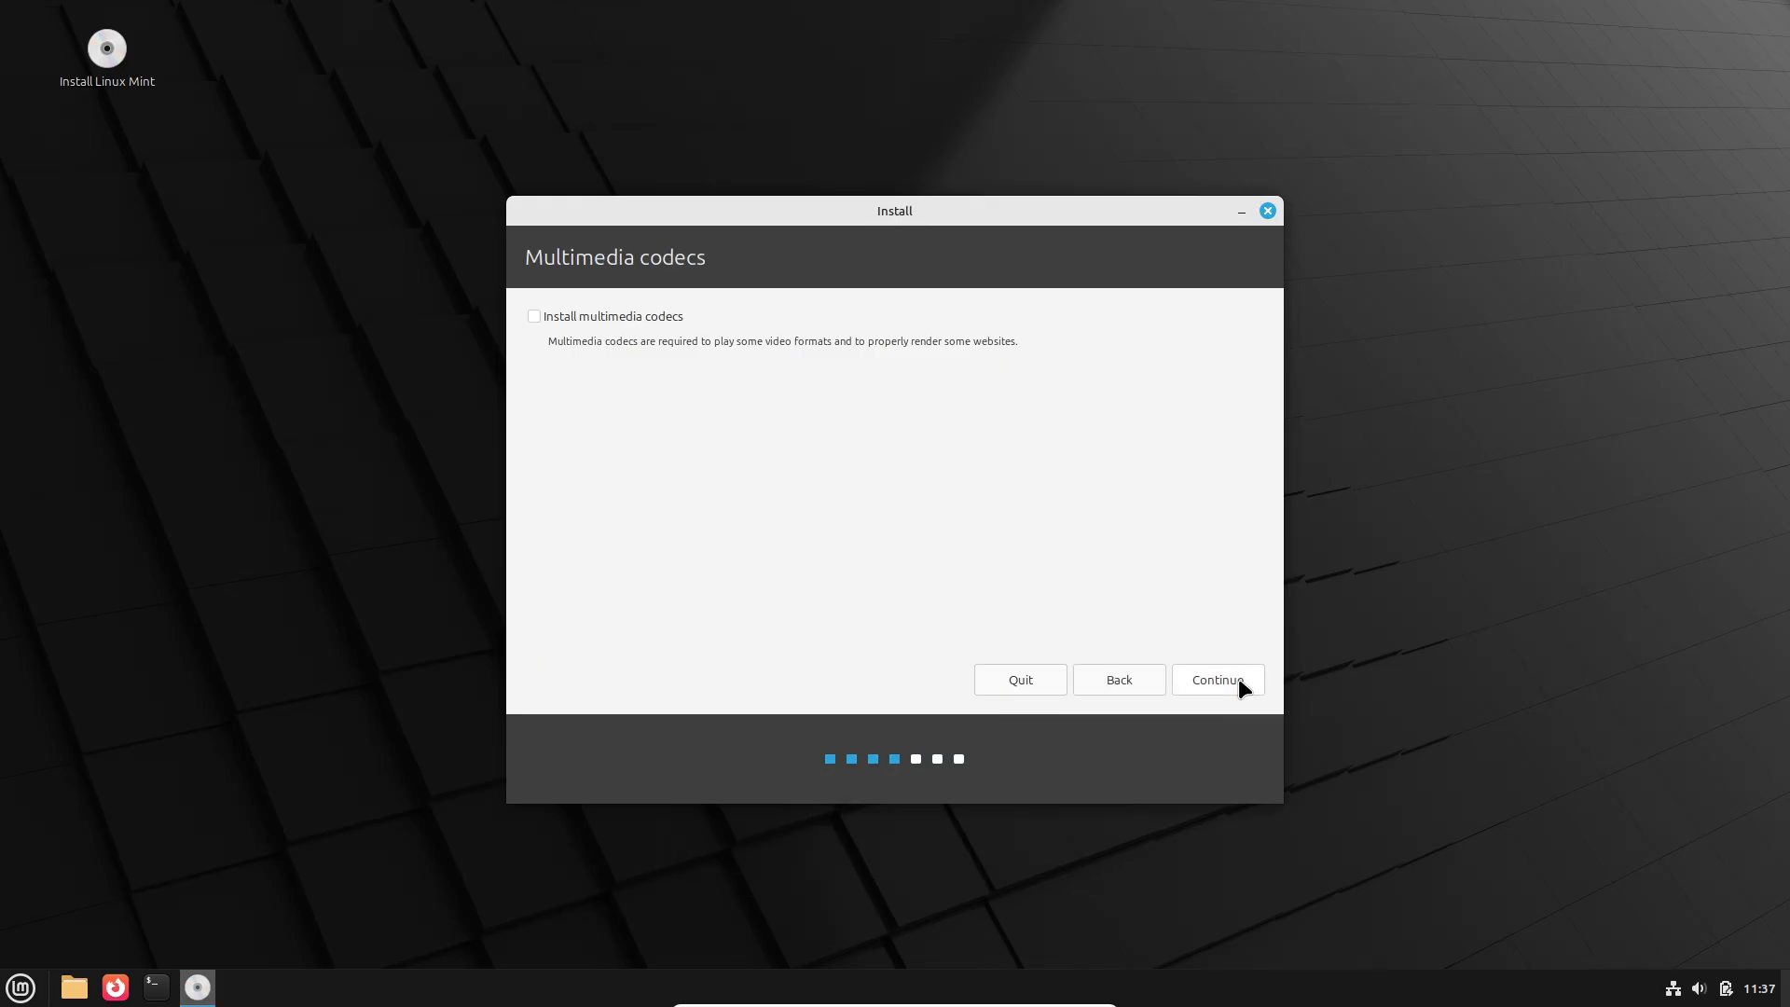
{"action": "left_click", "coordinate": [1201, 683]}
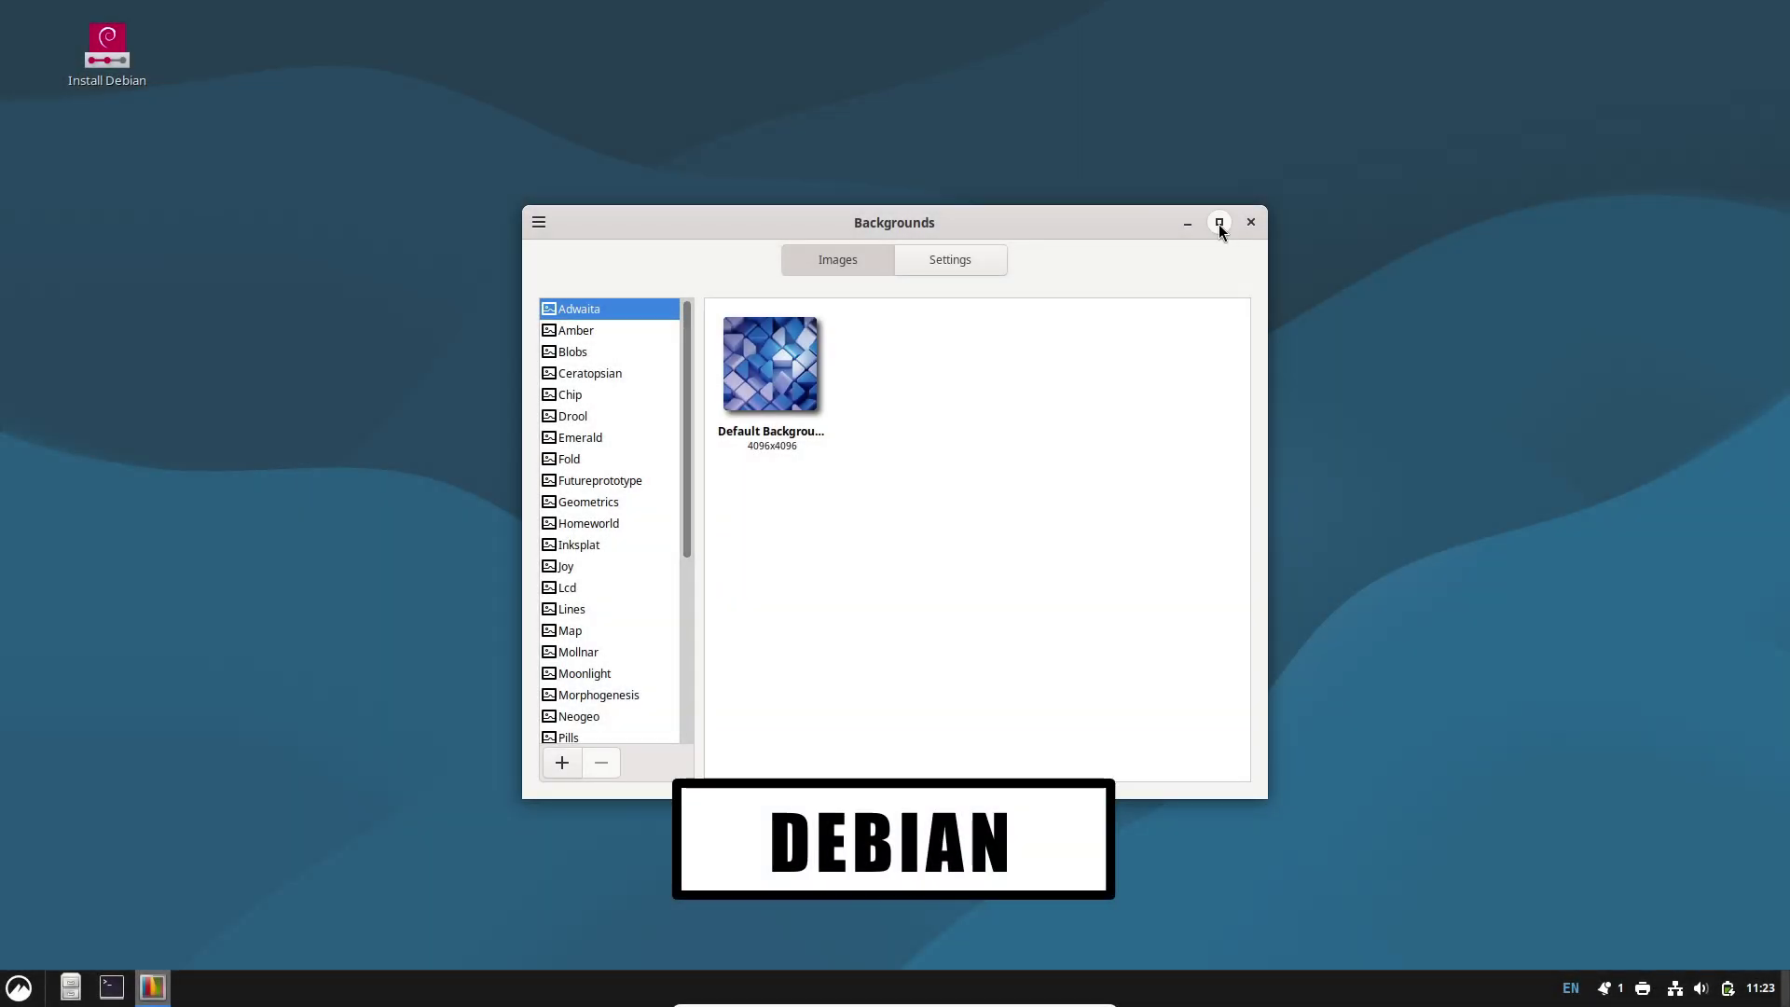
Step: Maximize Debian's Backgrounds window, view the slideshow and picture aspect settings, and return to the images
{"action": "left_click", "coordinate": [1219, 222]}
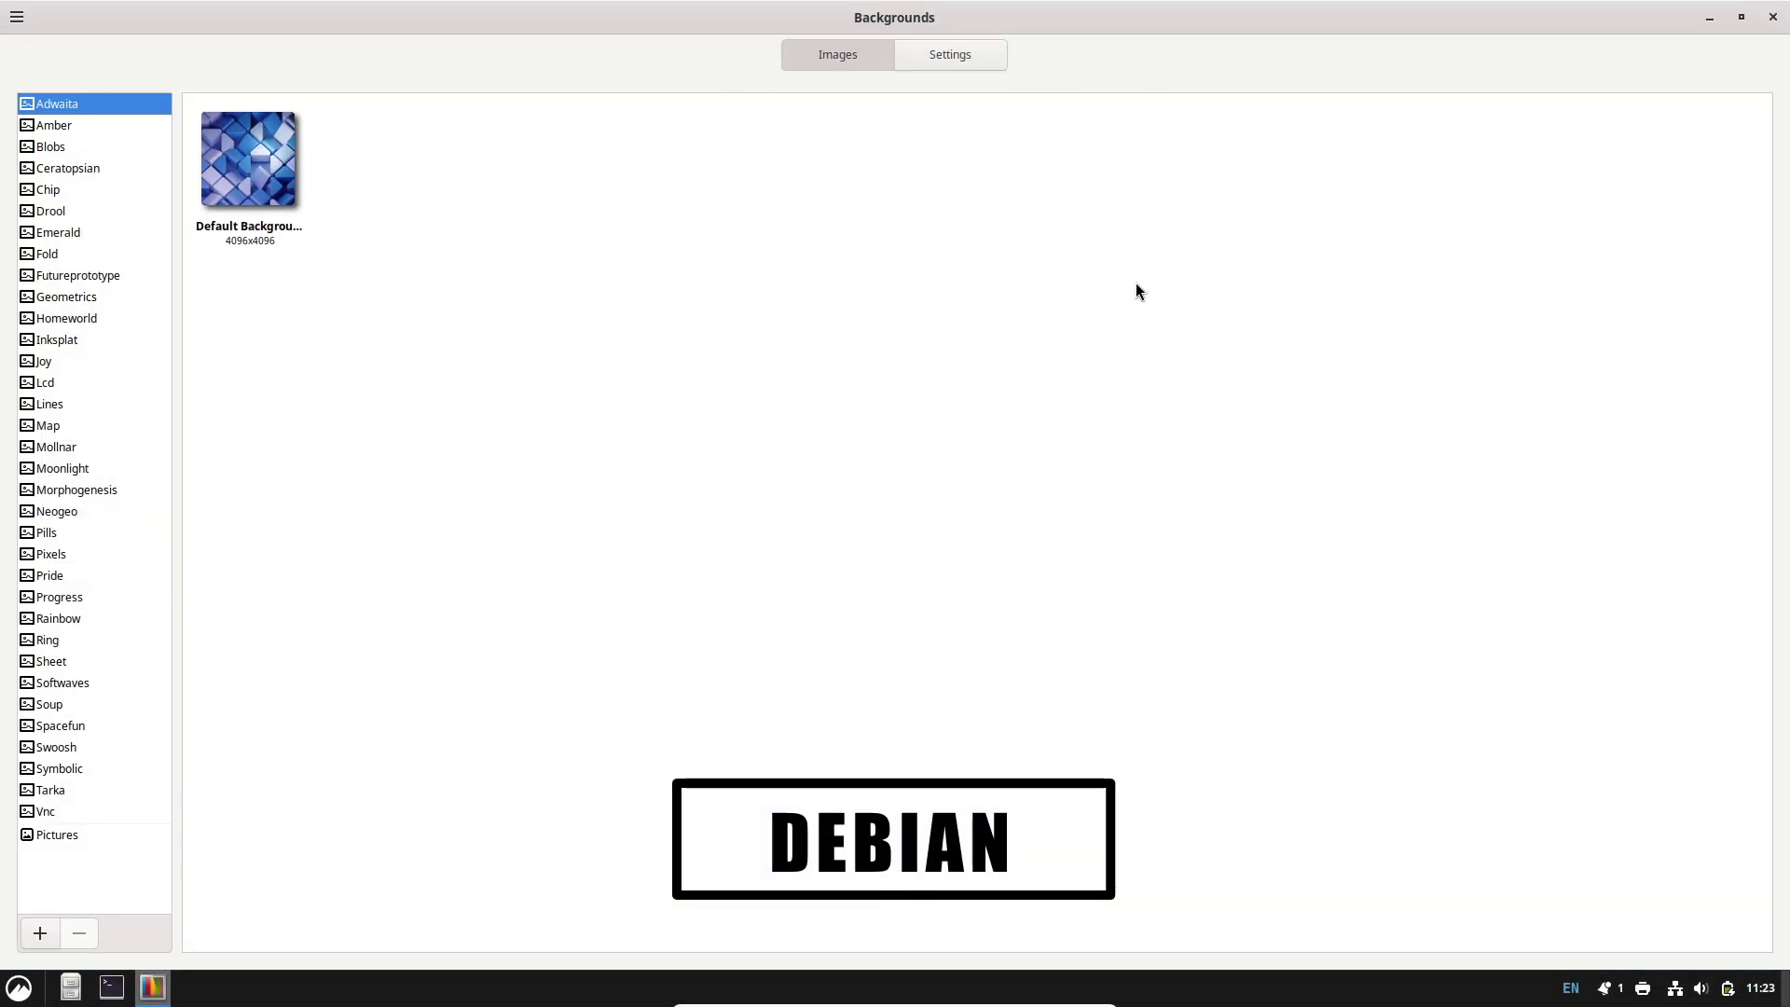
{"action": "left_click", "coordinate": [988, 62]}
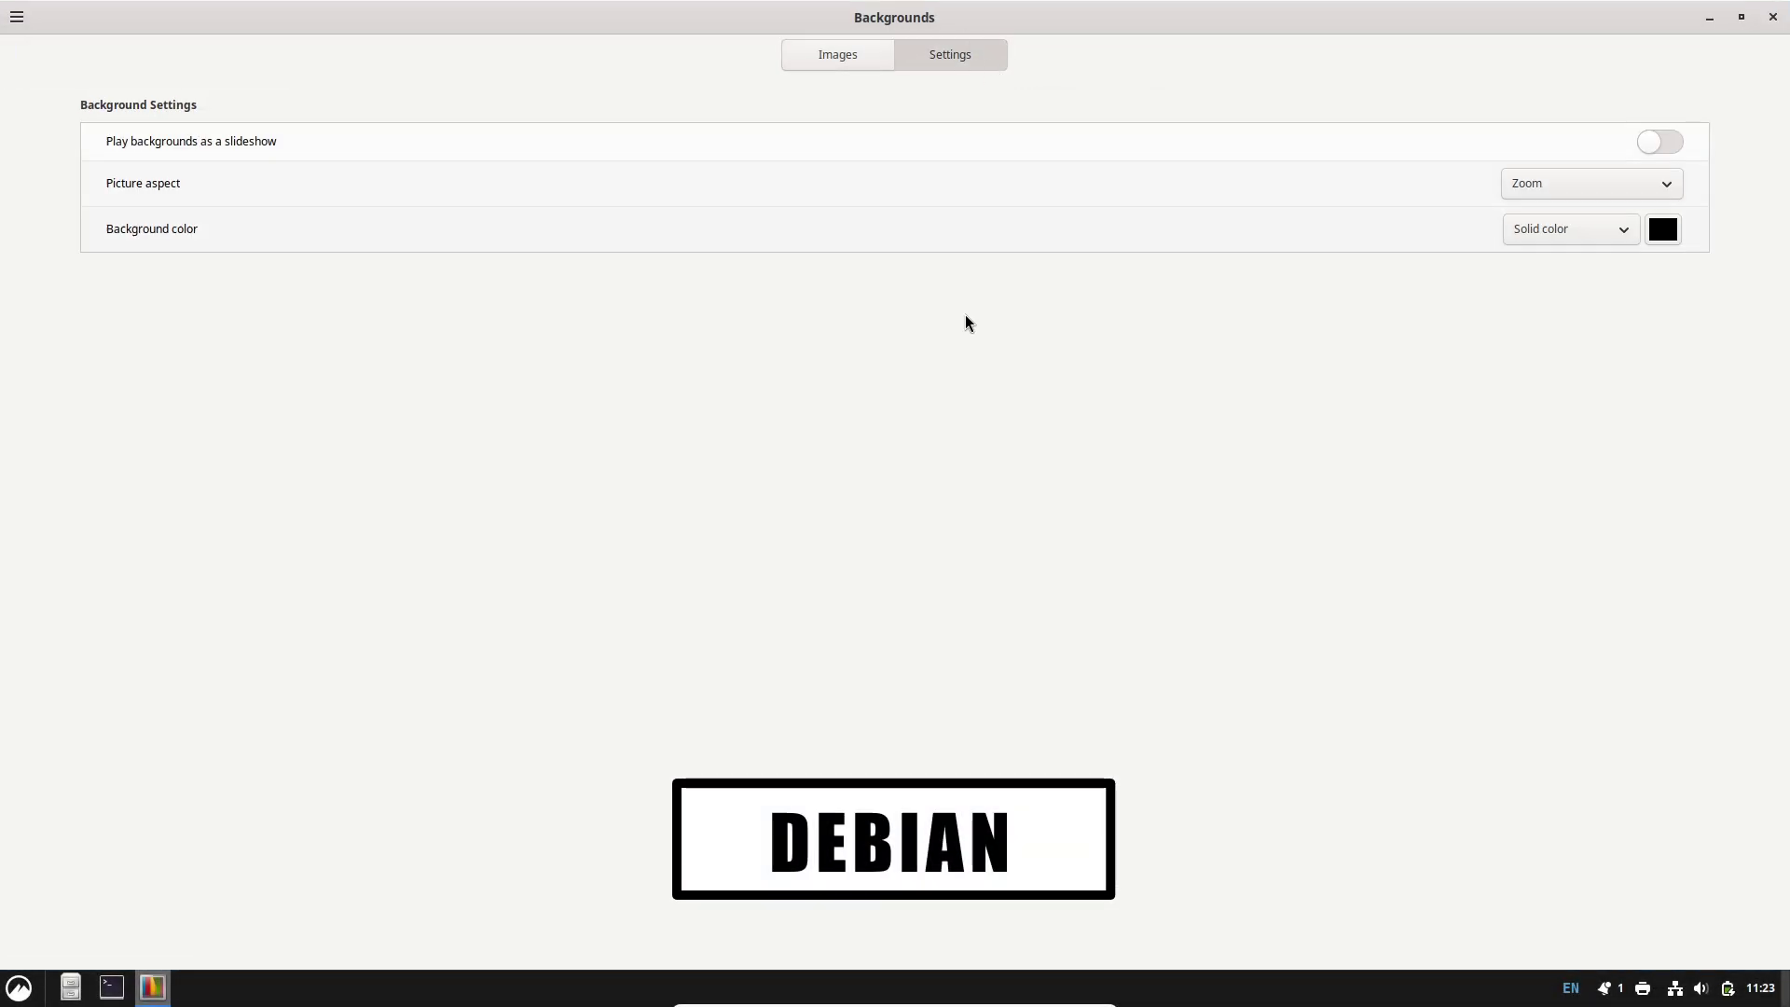
{"action": "left_click", "coordinate": [853, 54]}
Step: Browse Debian's wallpaper collections and set Swoosh as the desktop background
{"action": "left_click", "coordinate": [126, 124]}
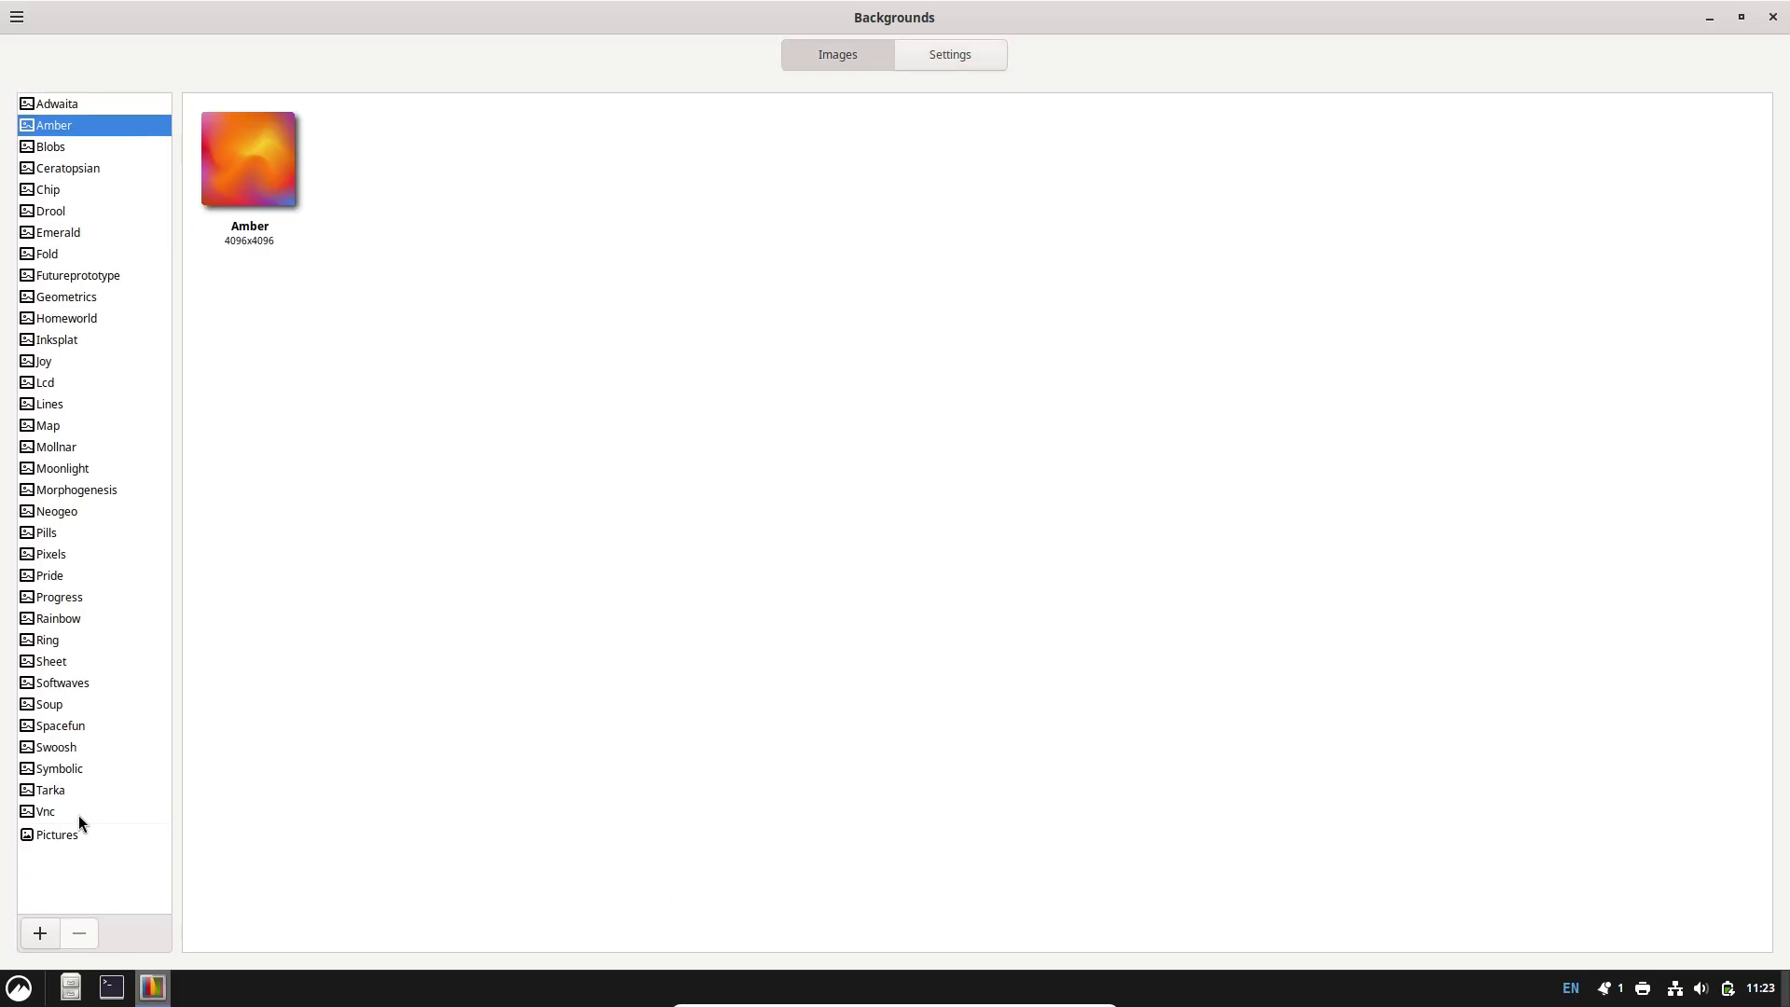
{"action": "left_click_drag", "start_coordinate": [79, 815], "coordinate": [95, 719]}
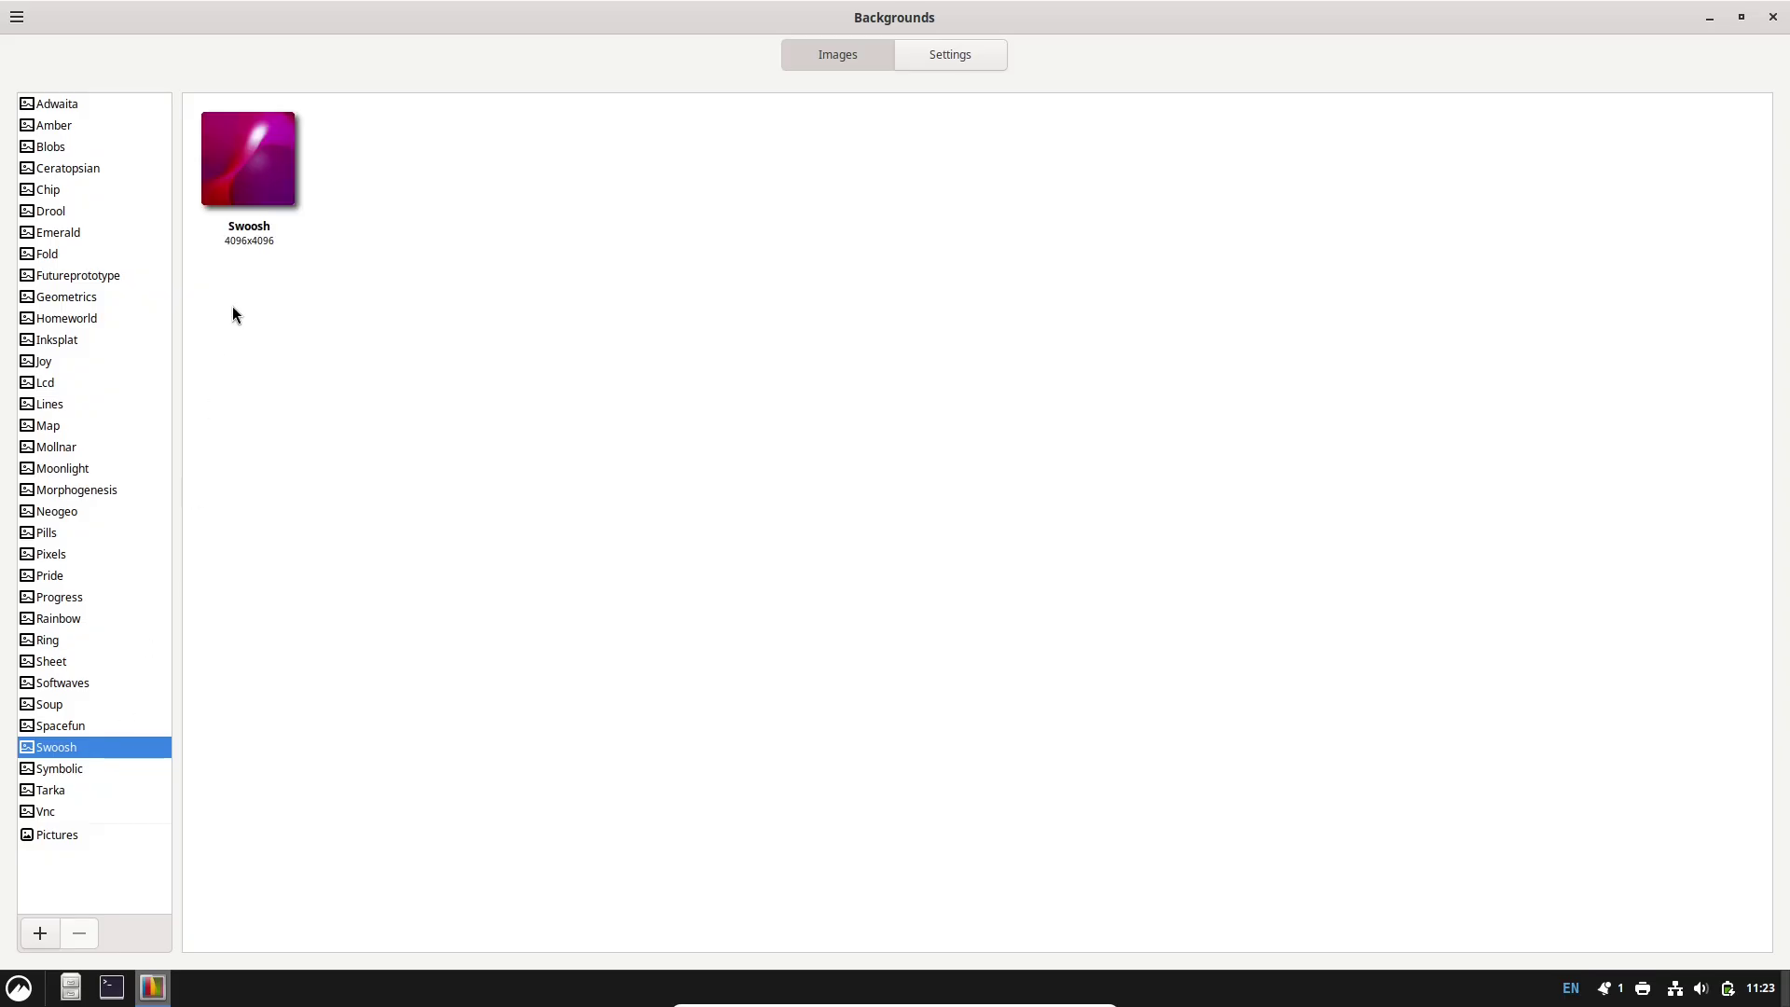
{"action": "left_click", "coordinate": [266, 230]}
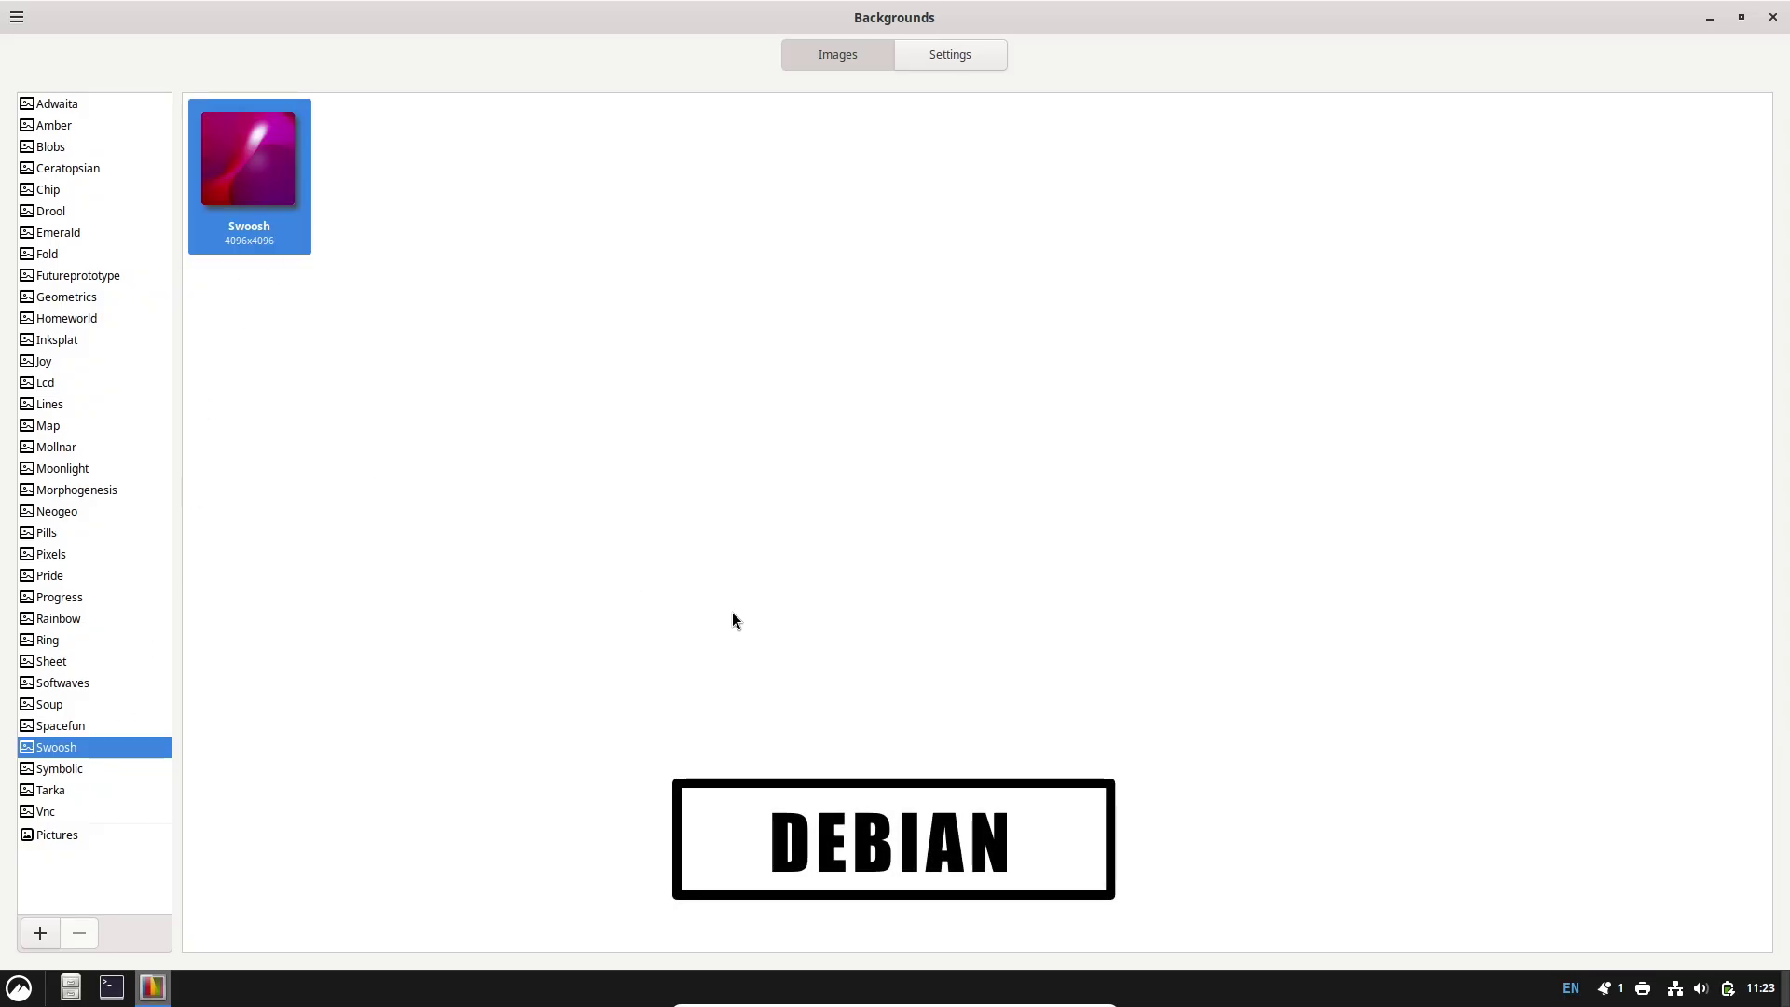
Step: Preview more of Debian's wallpaper collections, including Spacefun, Ceratopsian, Chip, Drool and Emerald
{"action": "left_click", "coordinate": [90, 724]}
{"action": "left_click", "coordinate": [64, 147]}
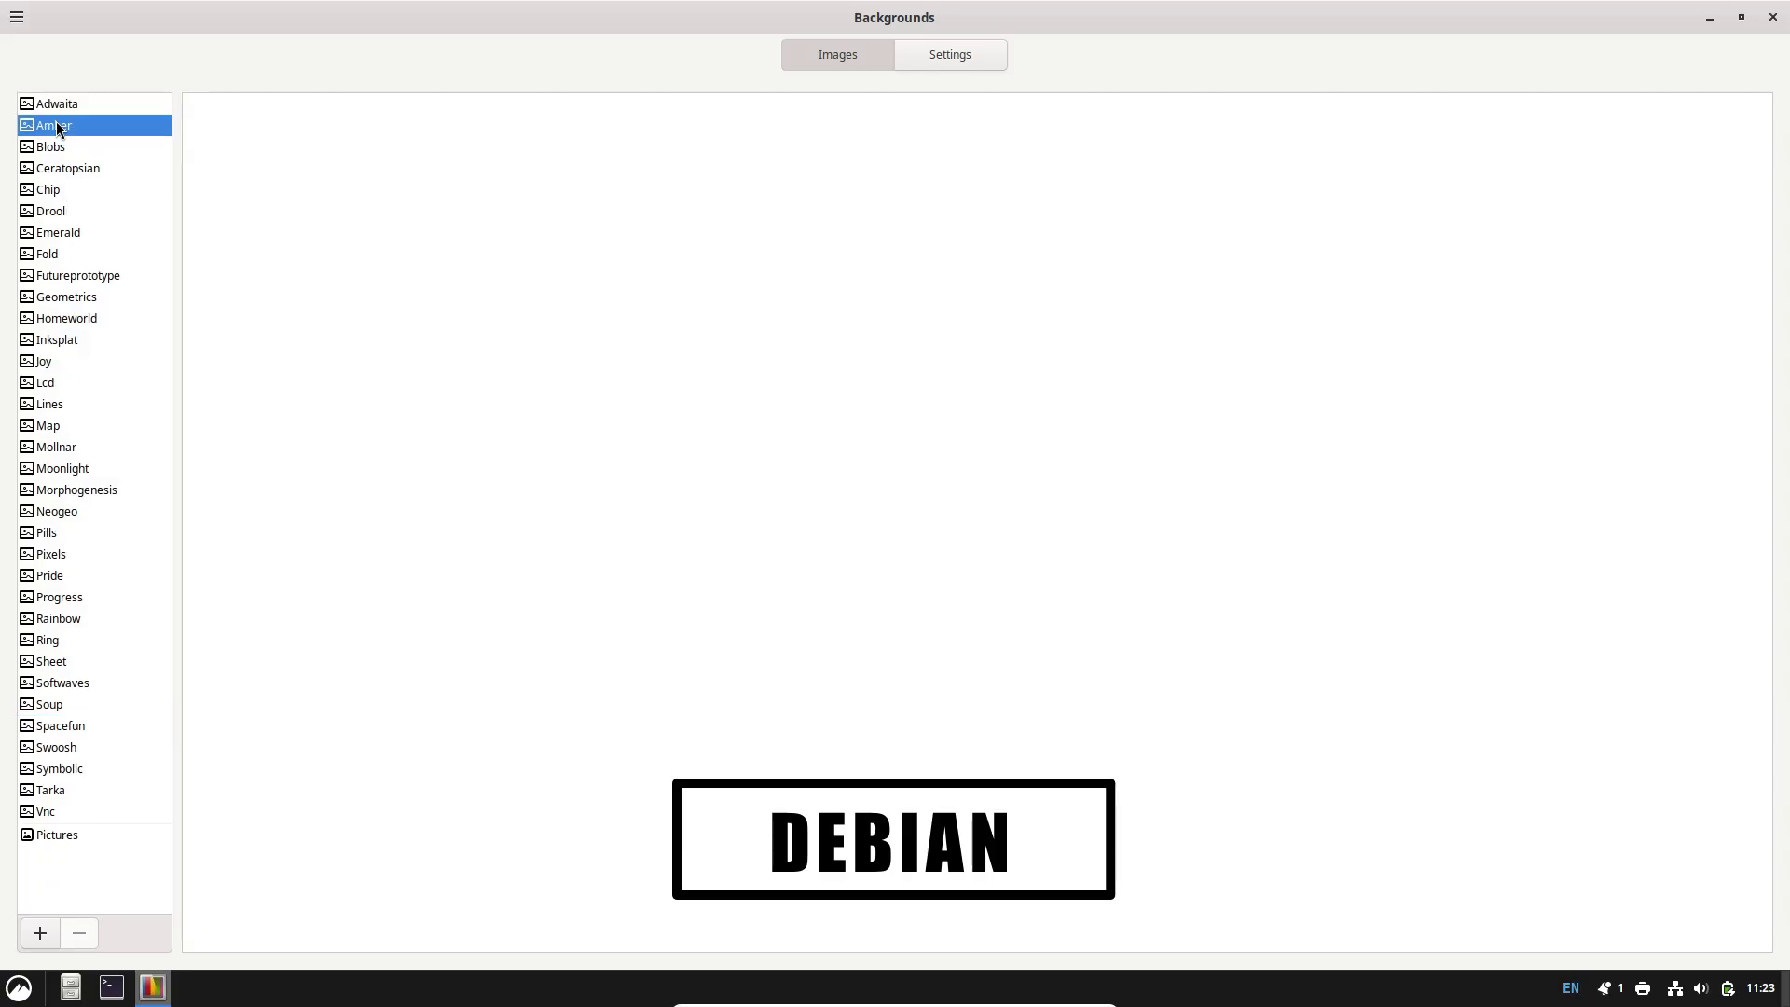
{"action": "left_click", "coordinate": [74, 168]}
{"action": "left_click", "coordinate": [79, 190]}
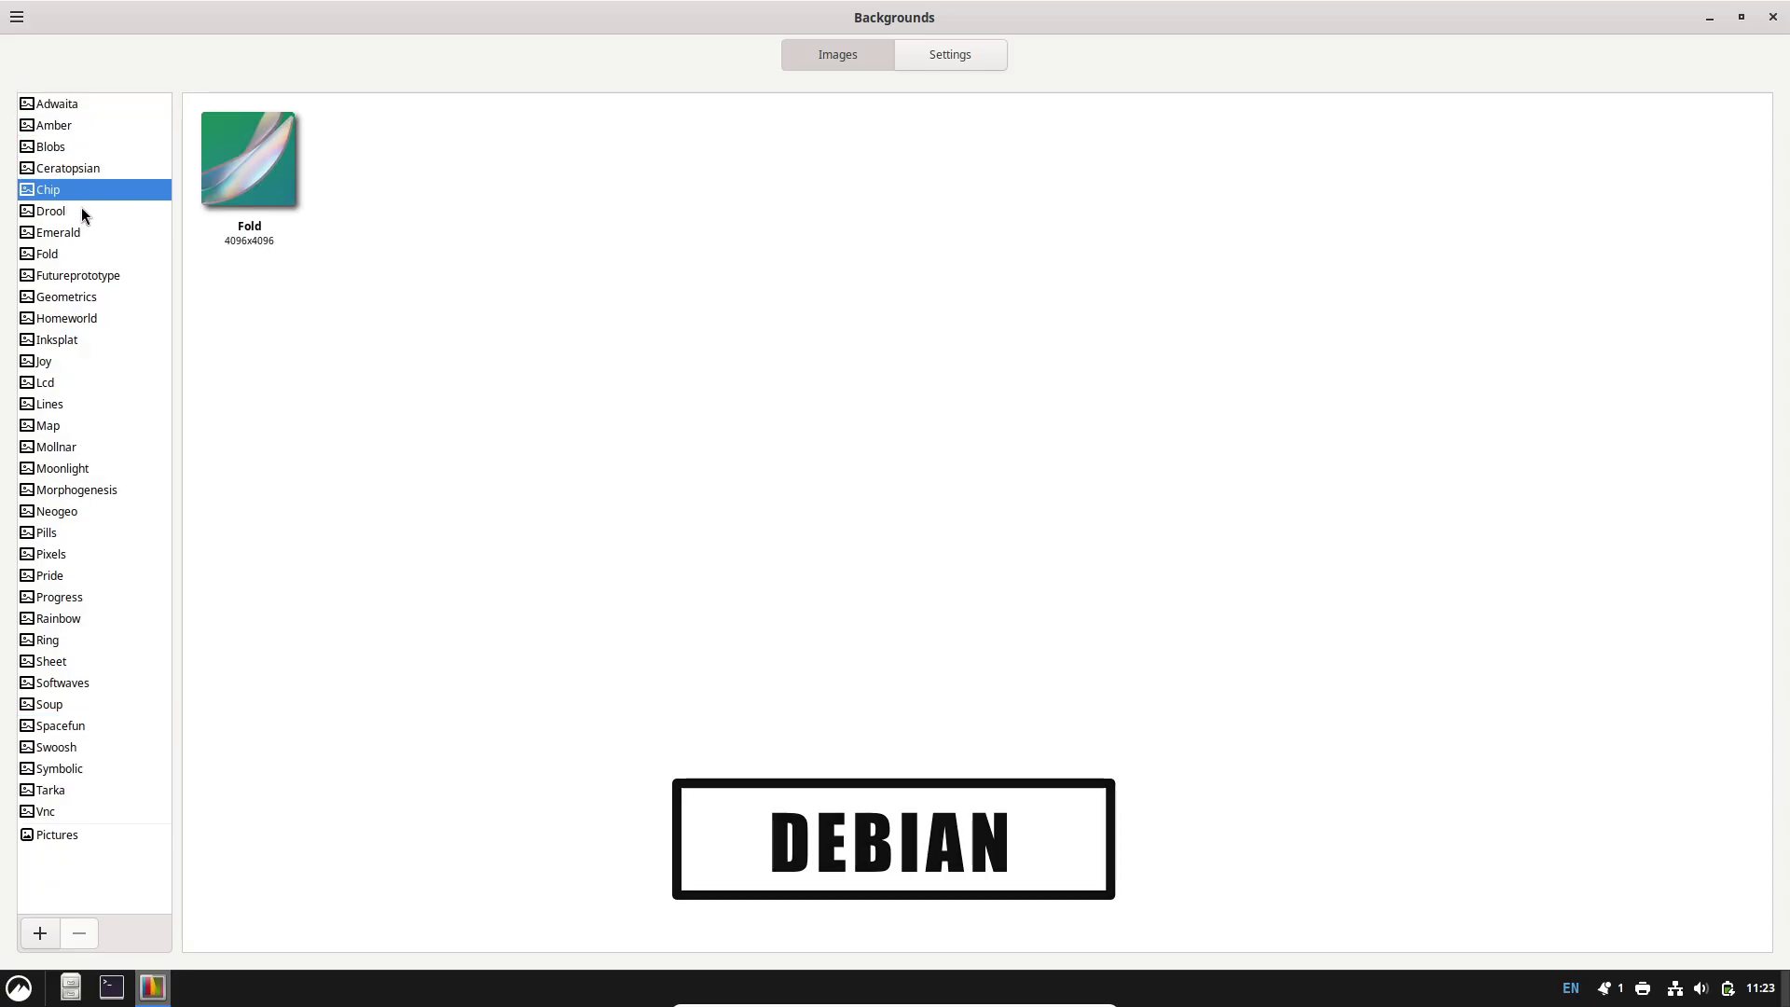
{"action": "left_click", "coordinate": [81, 209]}
{"action": "left_click", "coordinate": [86, 231]}
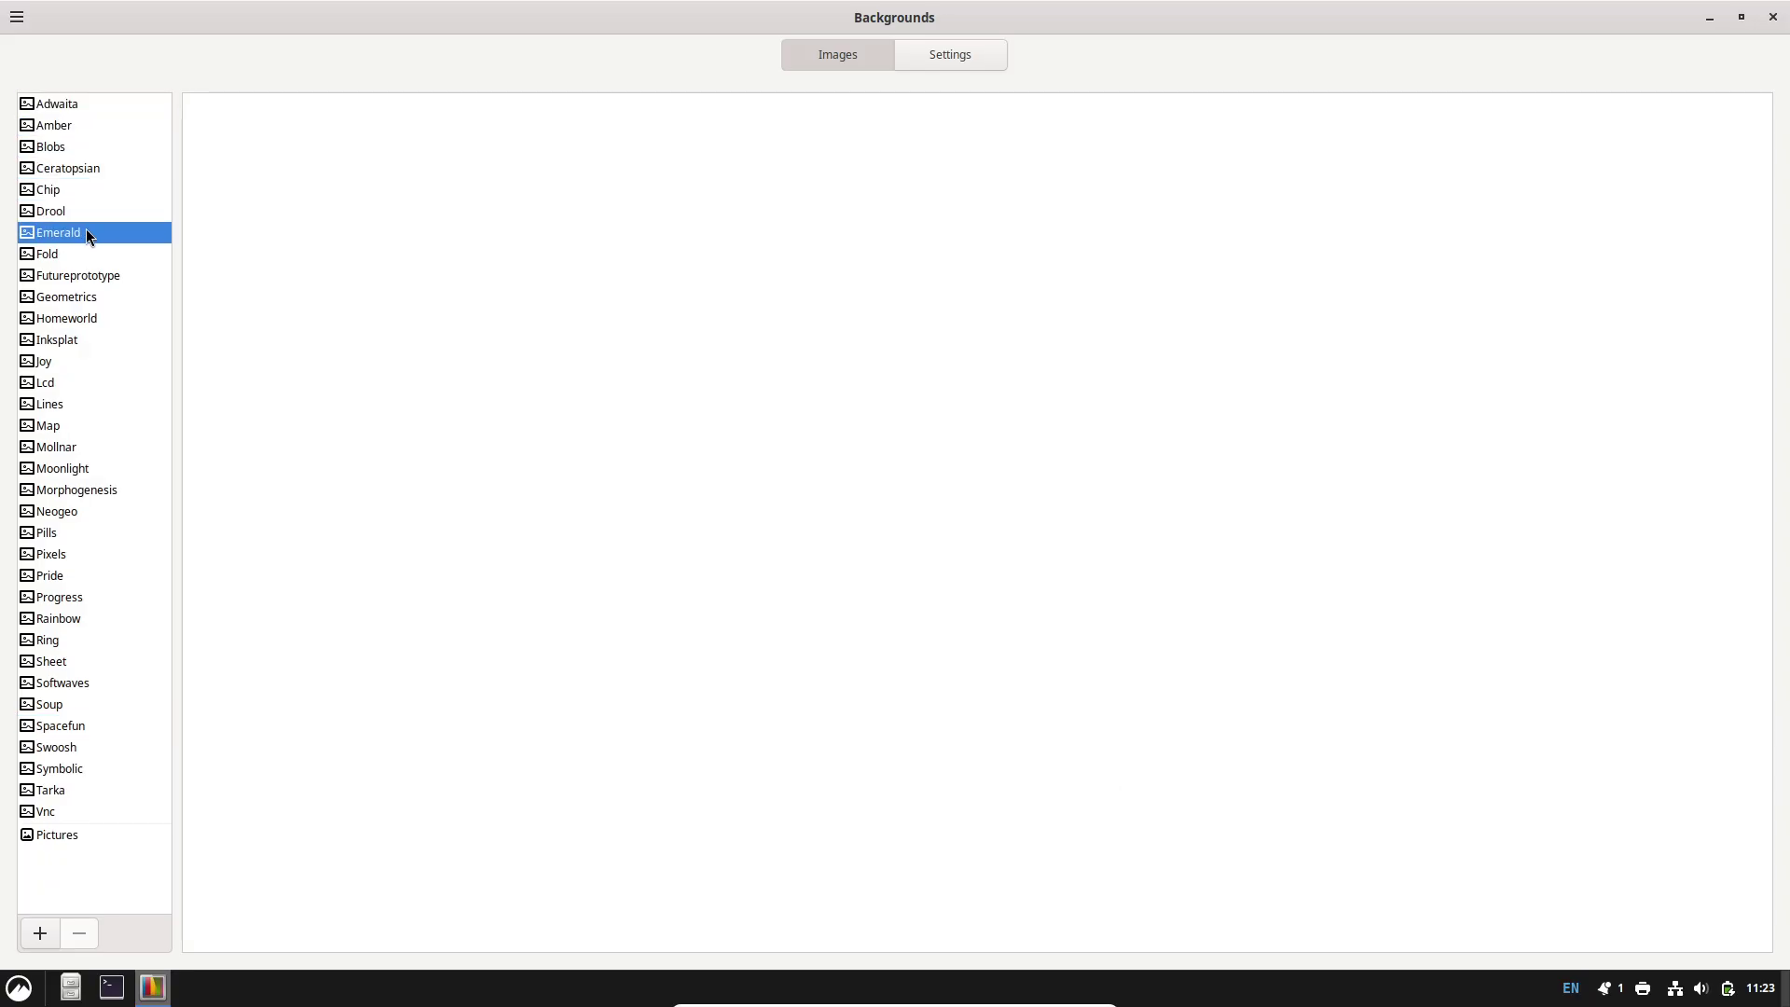
{"action": "left_click", "coordinate": [1771, 18]}
{"action": "left_click", "coordinate": [1755, 989]}
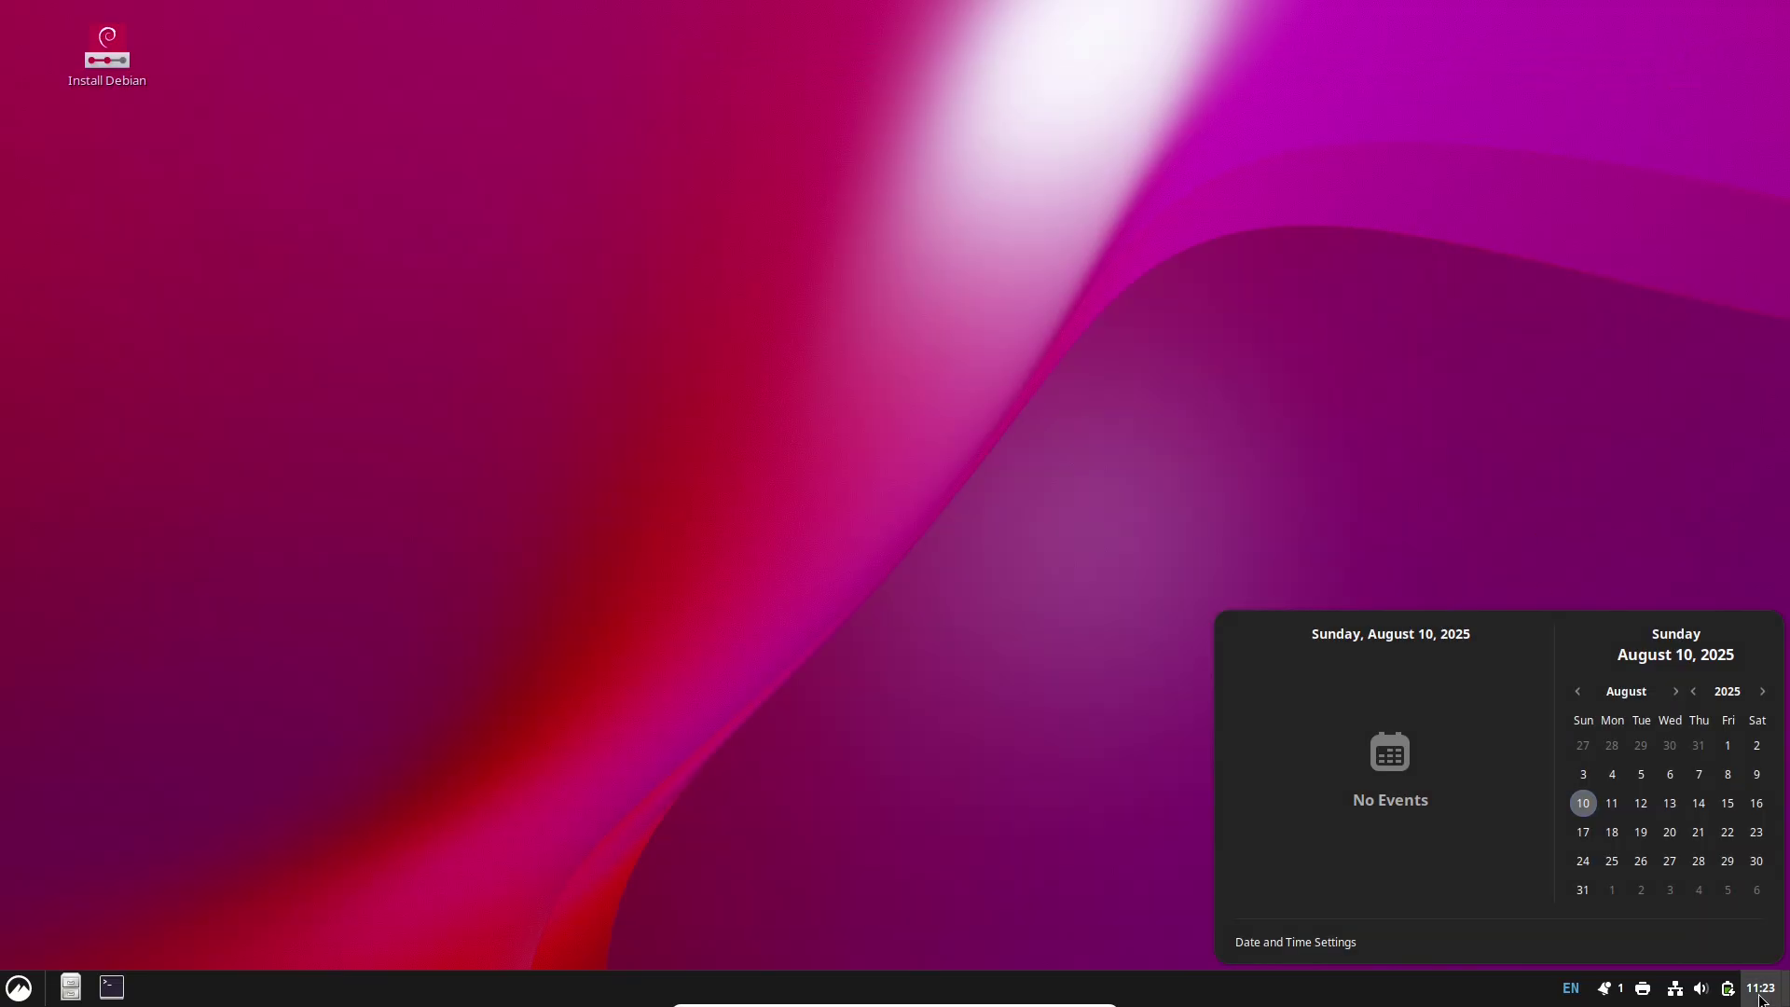
{"action": "left_click", "coordinate": [1736, 994]}
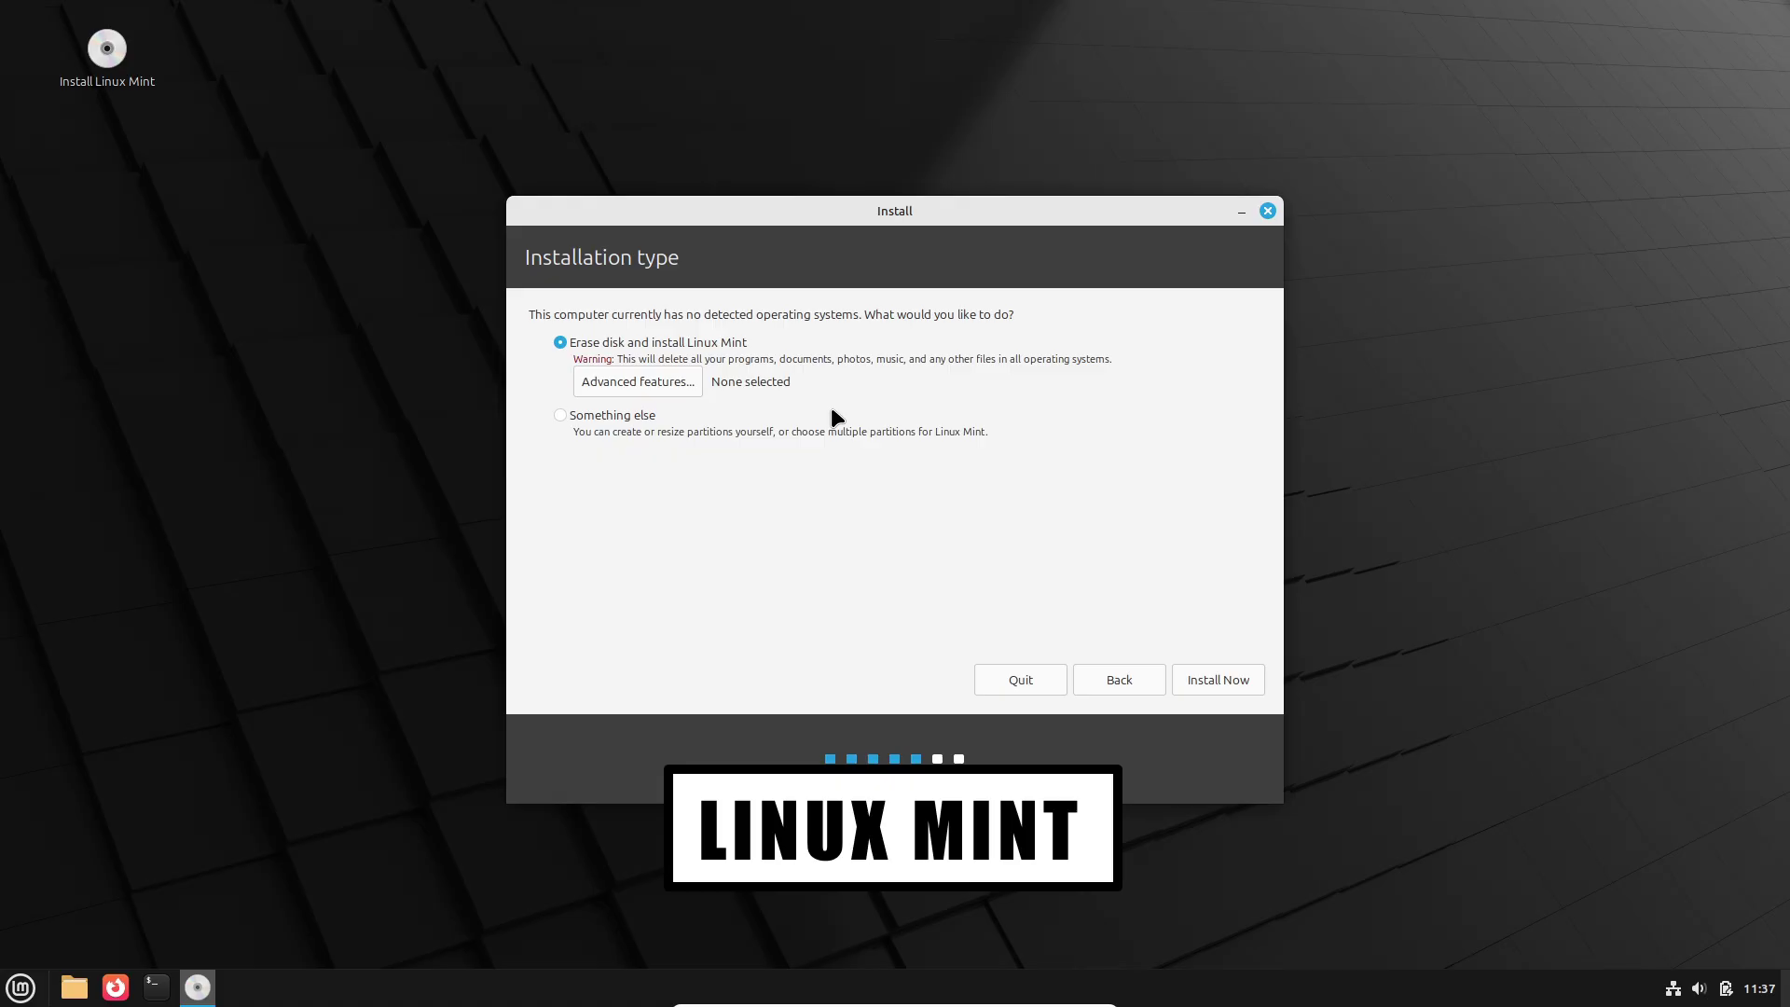
Step: View the advanced features for Erase disk and install Linux Mint, dismiss them unchanged, and quit the installer
{"action": "left_click", "coordinate": [659, 385]}
{"action": "left_click", "coordinate": [899, 580]}
{"action": "left_click", "coordinate": [637, 344]}
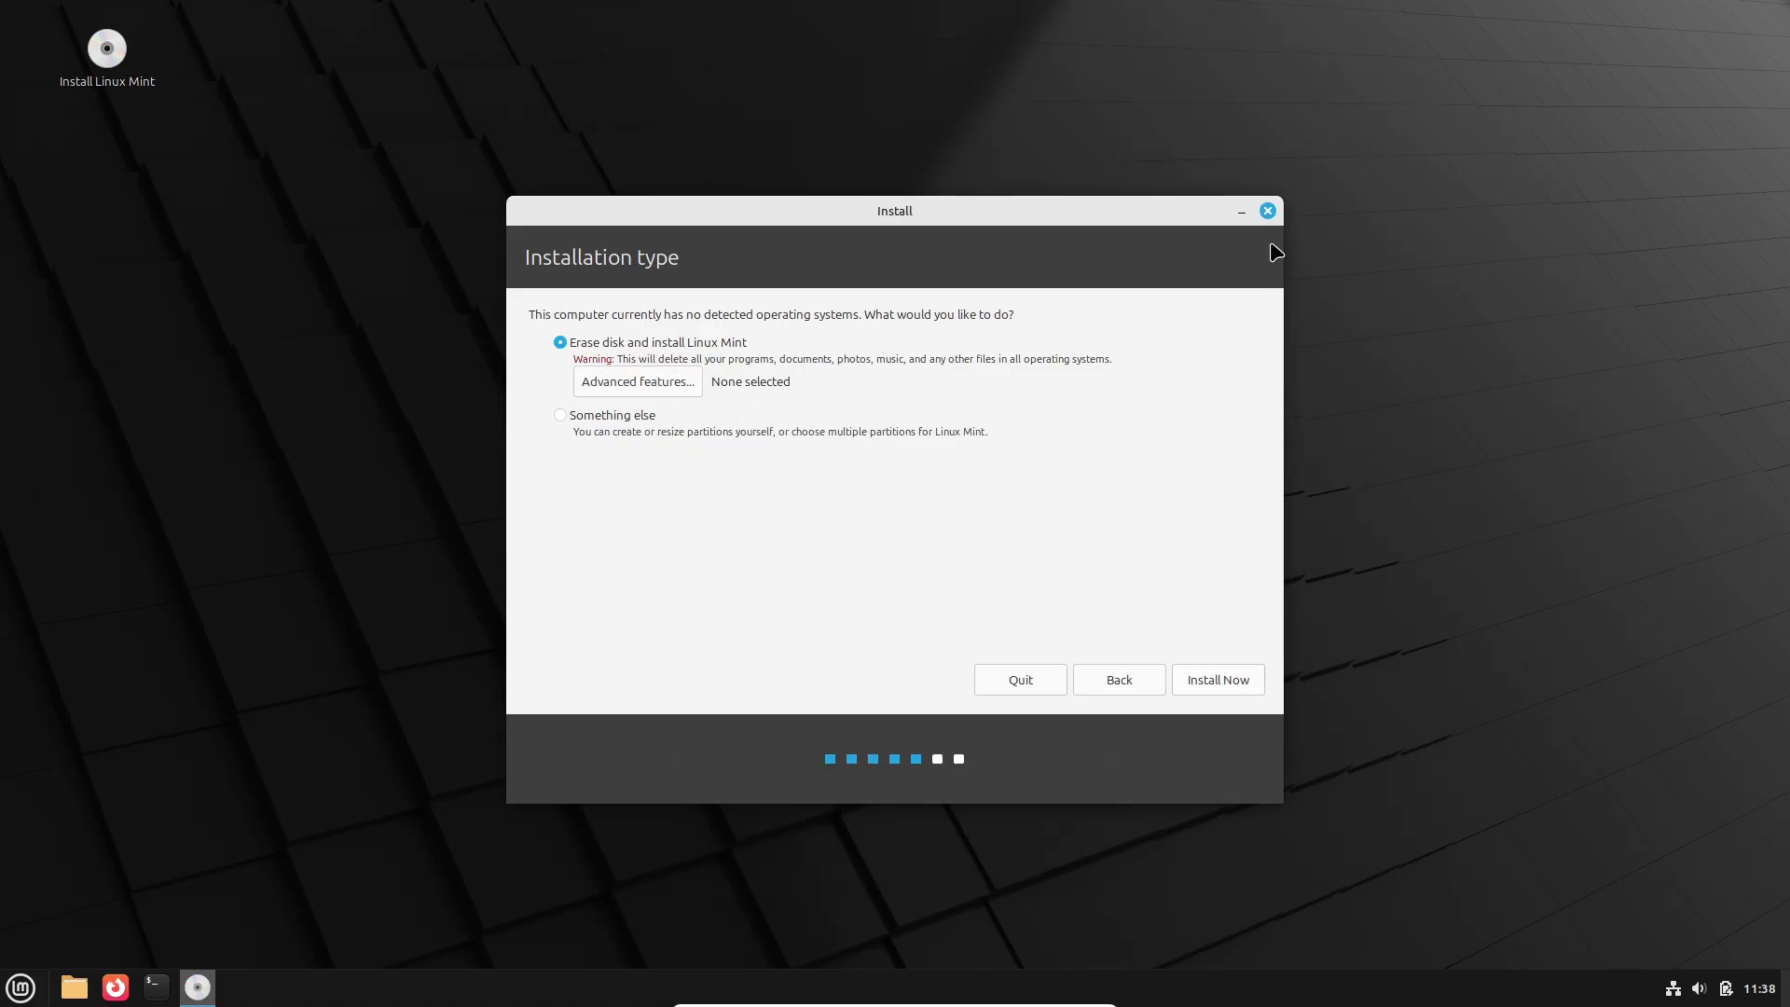
{"action": "left_click", "coordinate": [1267, 211]}
{"action": "left_click", "coordinate": [1024, 535]}
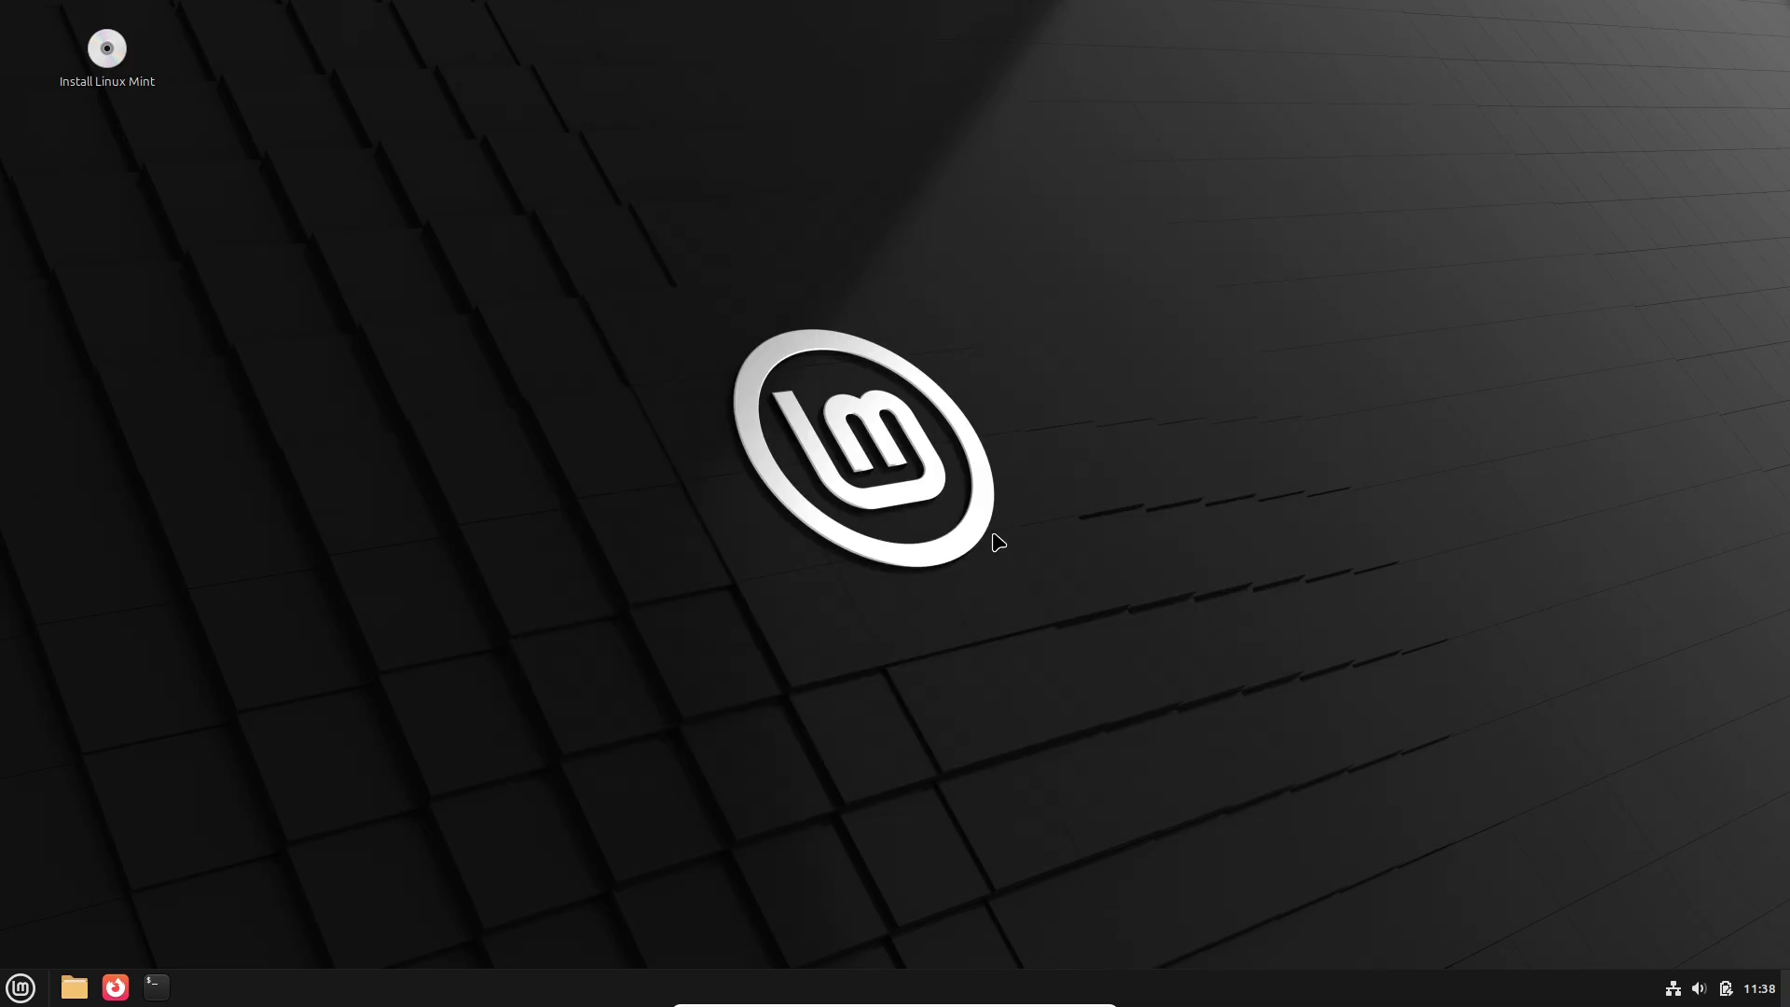
Step: Open the menu editor for Linux Mint's main menu
{"action": "right_click", "coordinate": [38, 974]}
{"action": "left_click", "coordinate": [72, 865]}
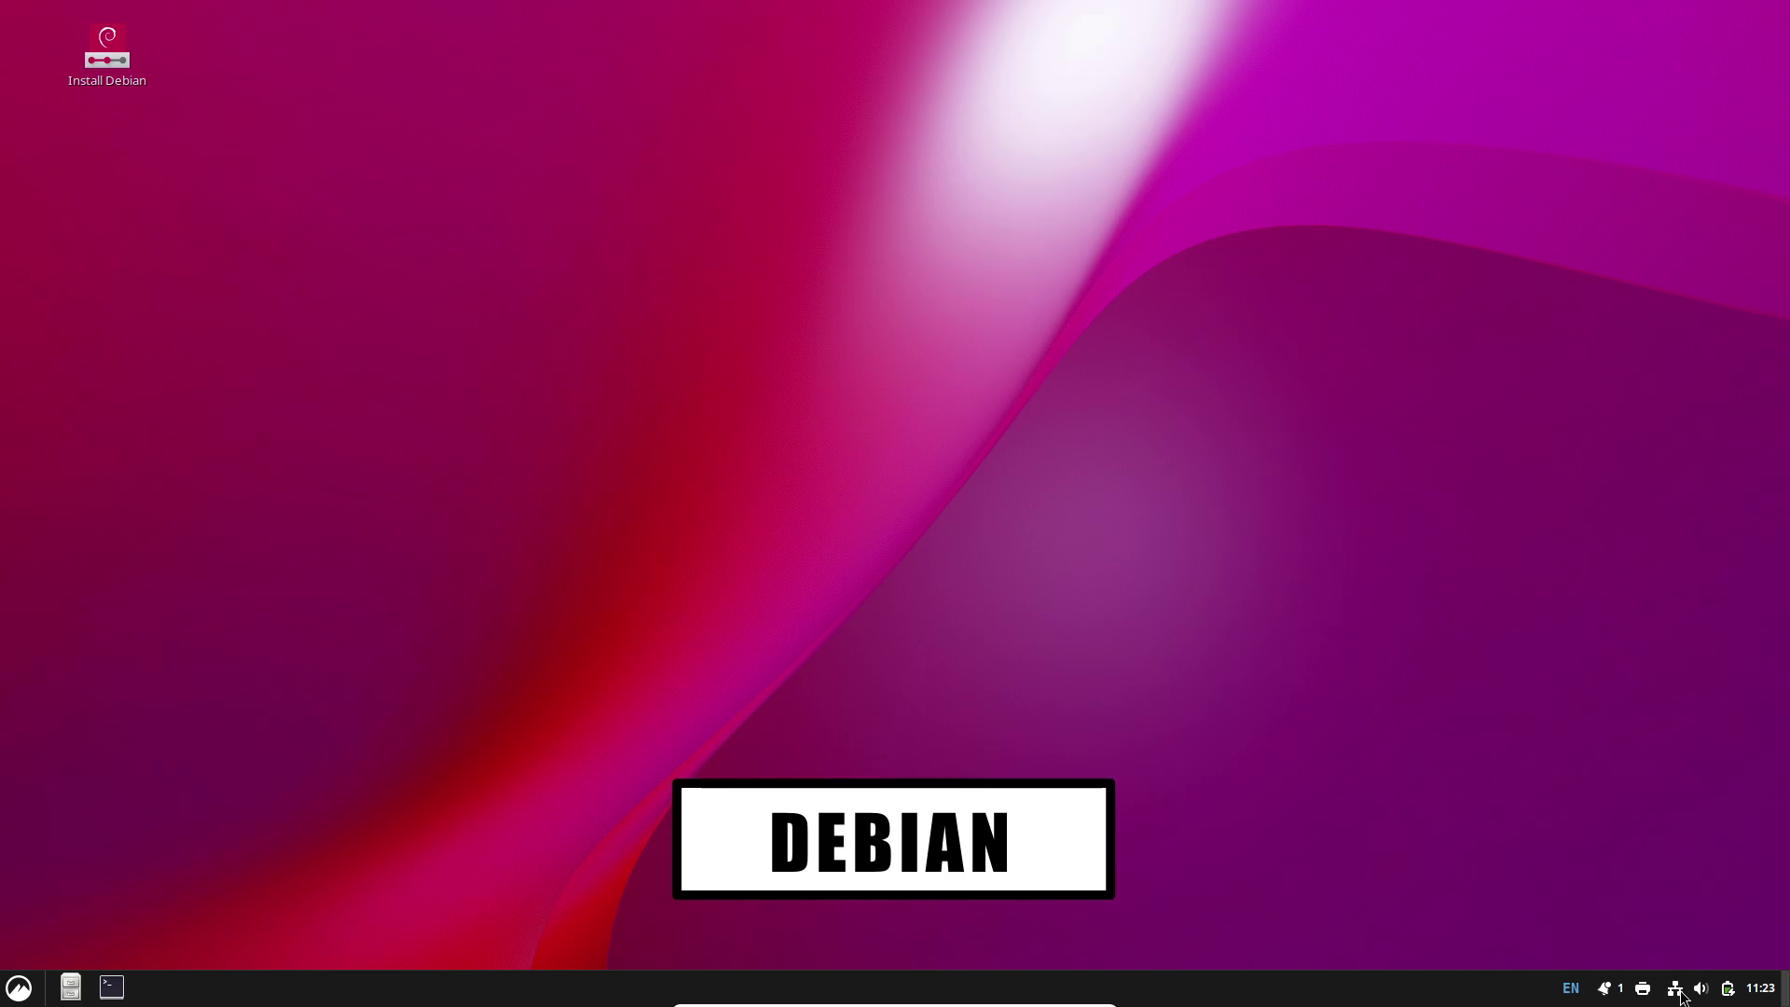
Step: View Debian's network, printer and notification applets, and clear the notifications
{"action": "left_click", "coordinate": [1677, 990]}
{"action": "left_click", "coordinate": [1644, 990]}
{"action": "left_click", "coordinate": [1608, 988]}
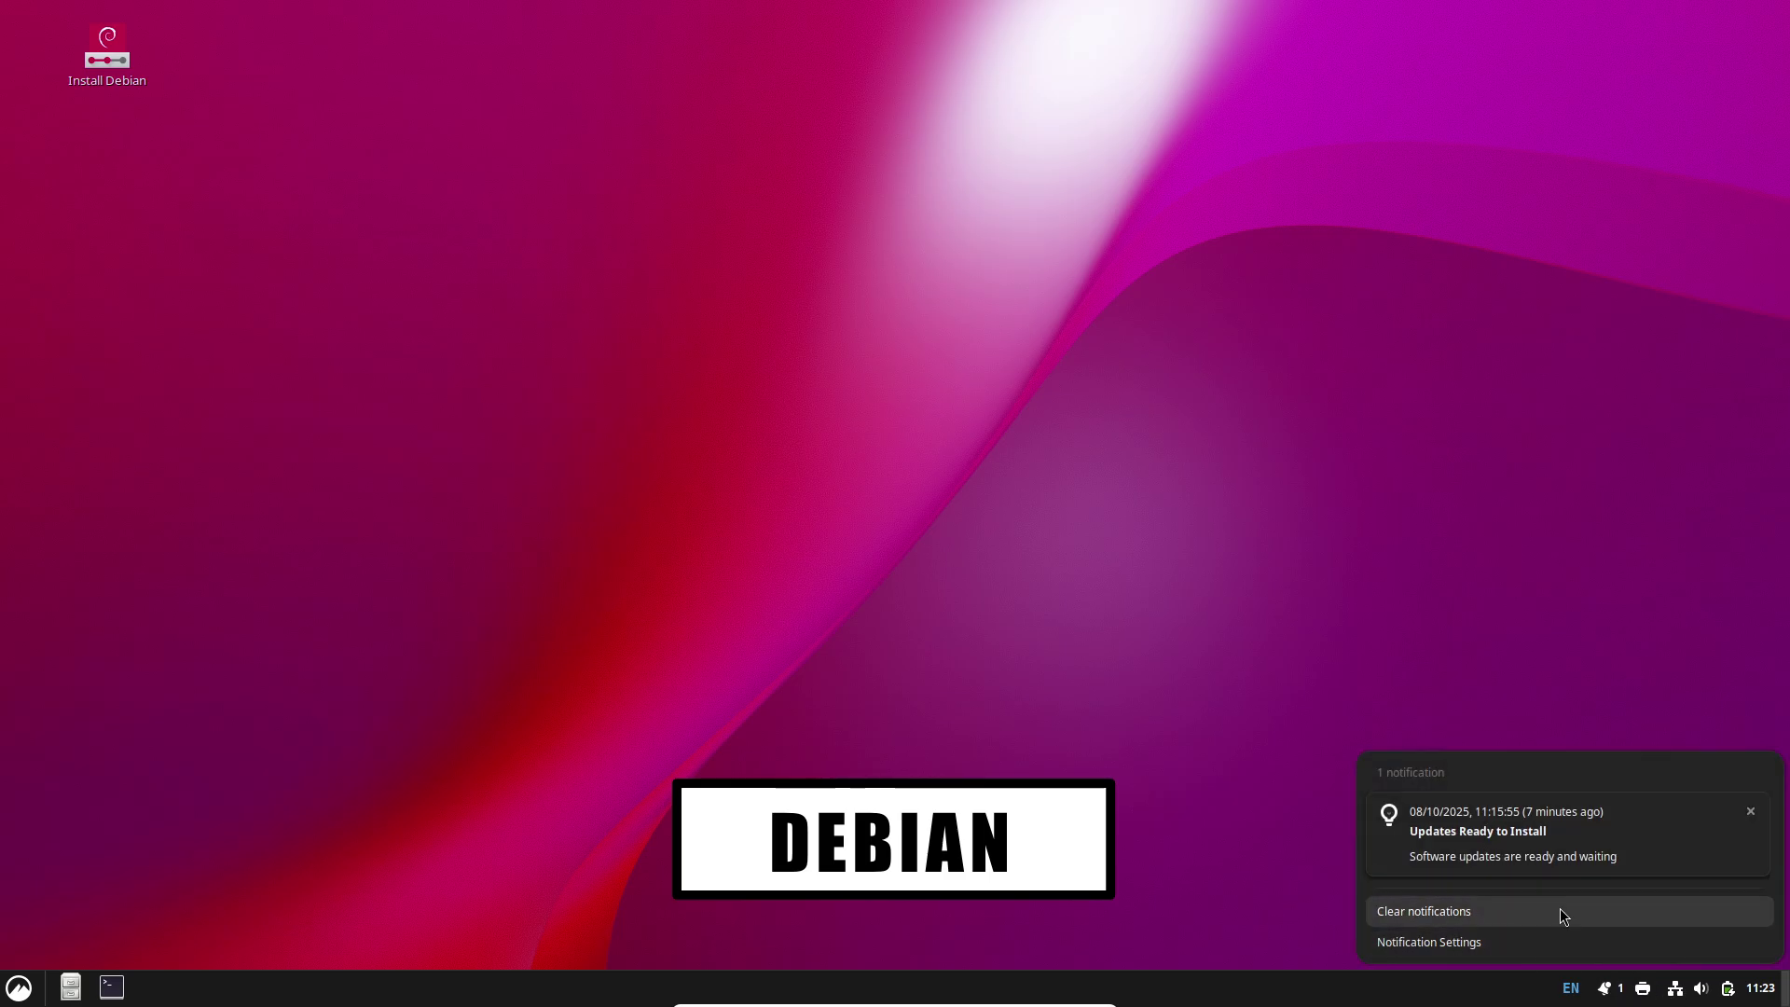
{"action": "left_click", "coordinate": [1564, 912]}
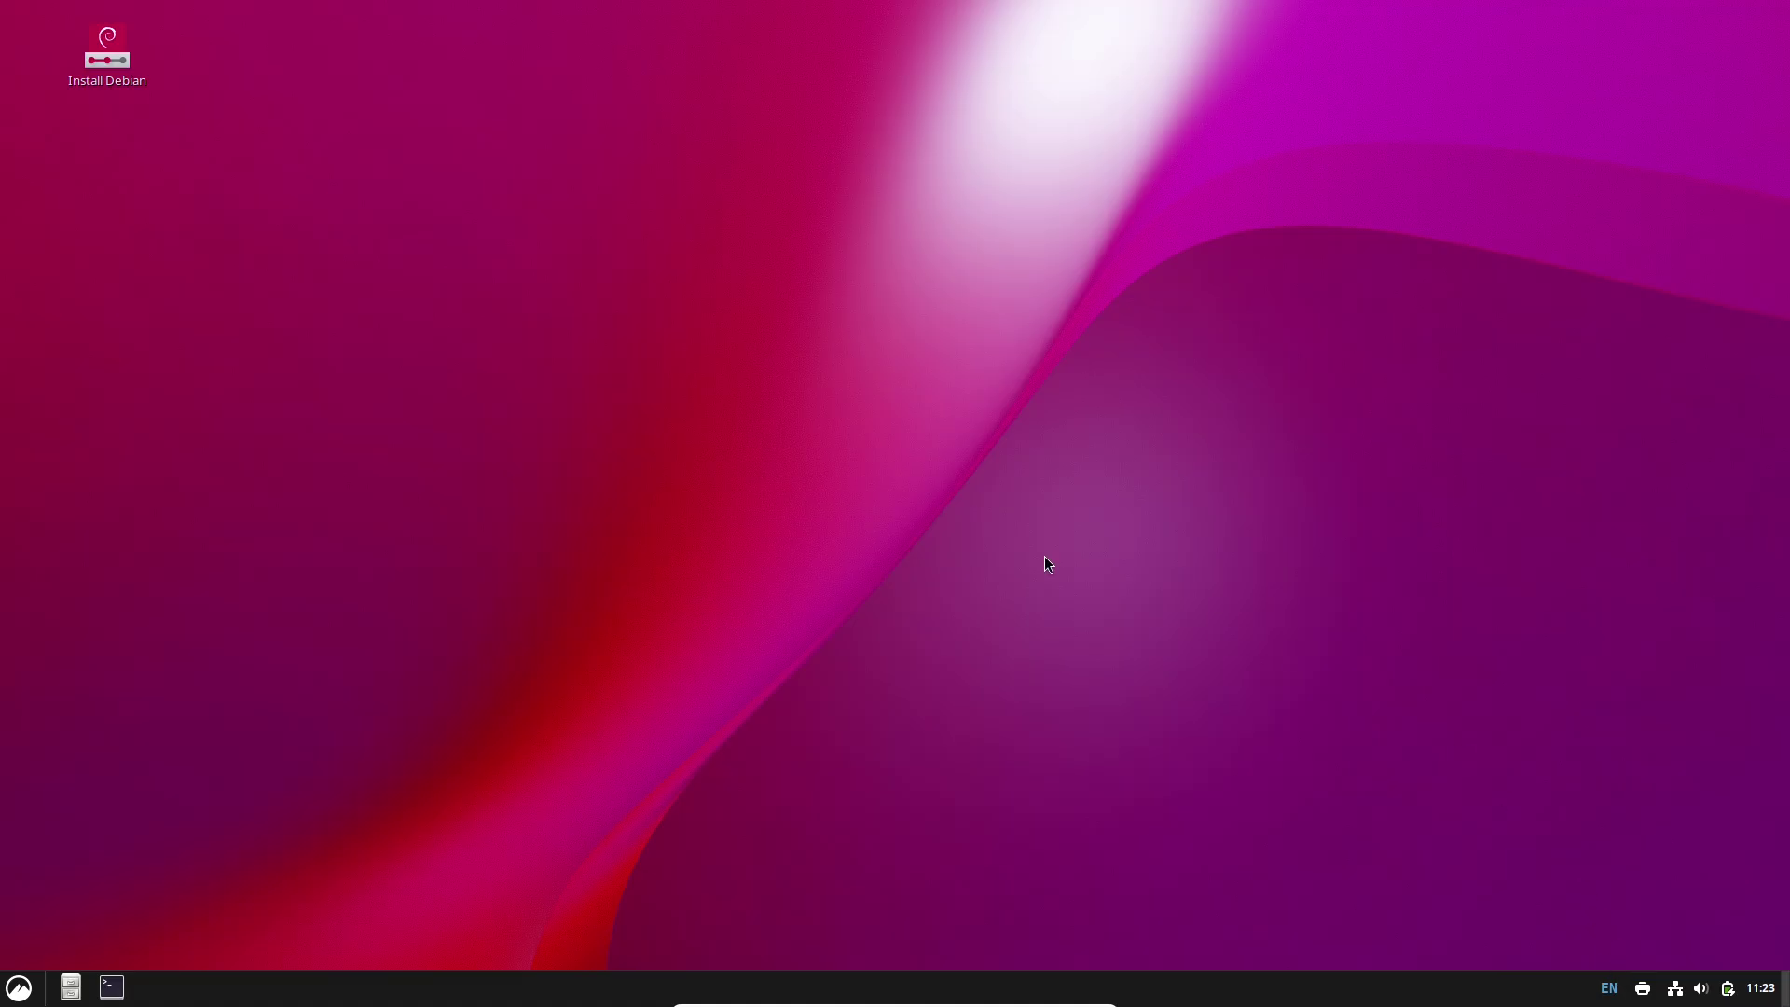
Step: Open the settings for Debian's panel and maximize the window
{"action": "right_click", "coordinate": [199, 986]}
{"action": "left_click", "coordinate": [228, 673]}
{"action": "left_click", "coordinate": [1219, 145]}
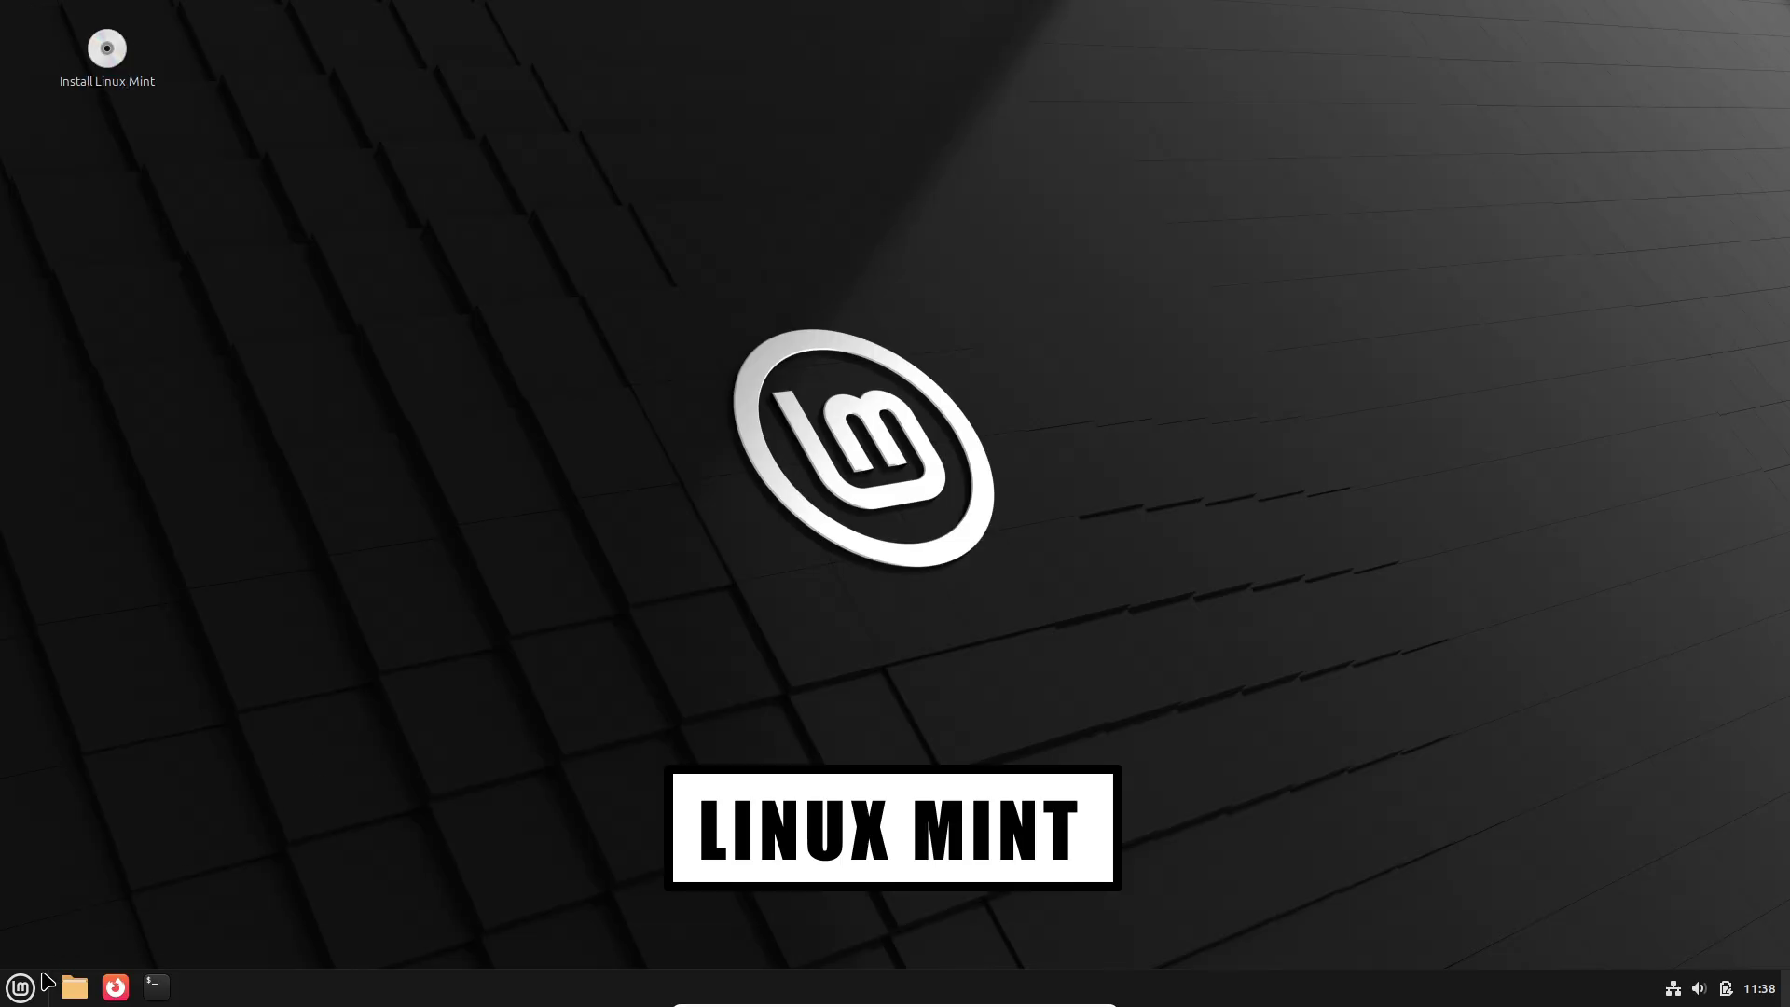
Step: View the About information for Linux Mint's Menu applet and close it
{"action": "right_click", "coordinate": [28, 984]}
{"action": "left_click", "coordinate": [67, 895]}
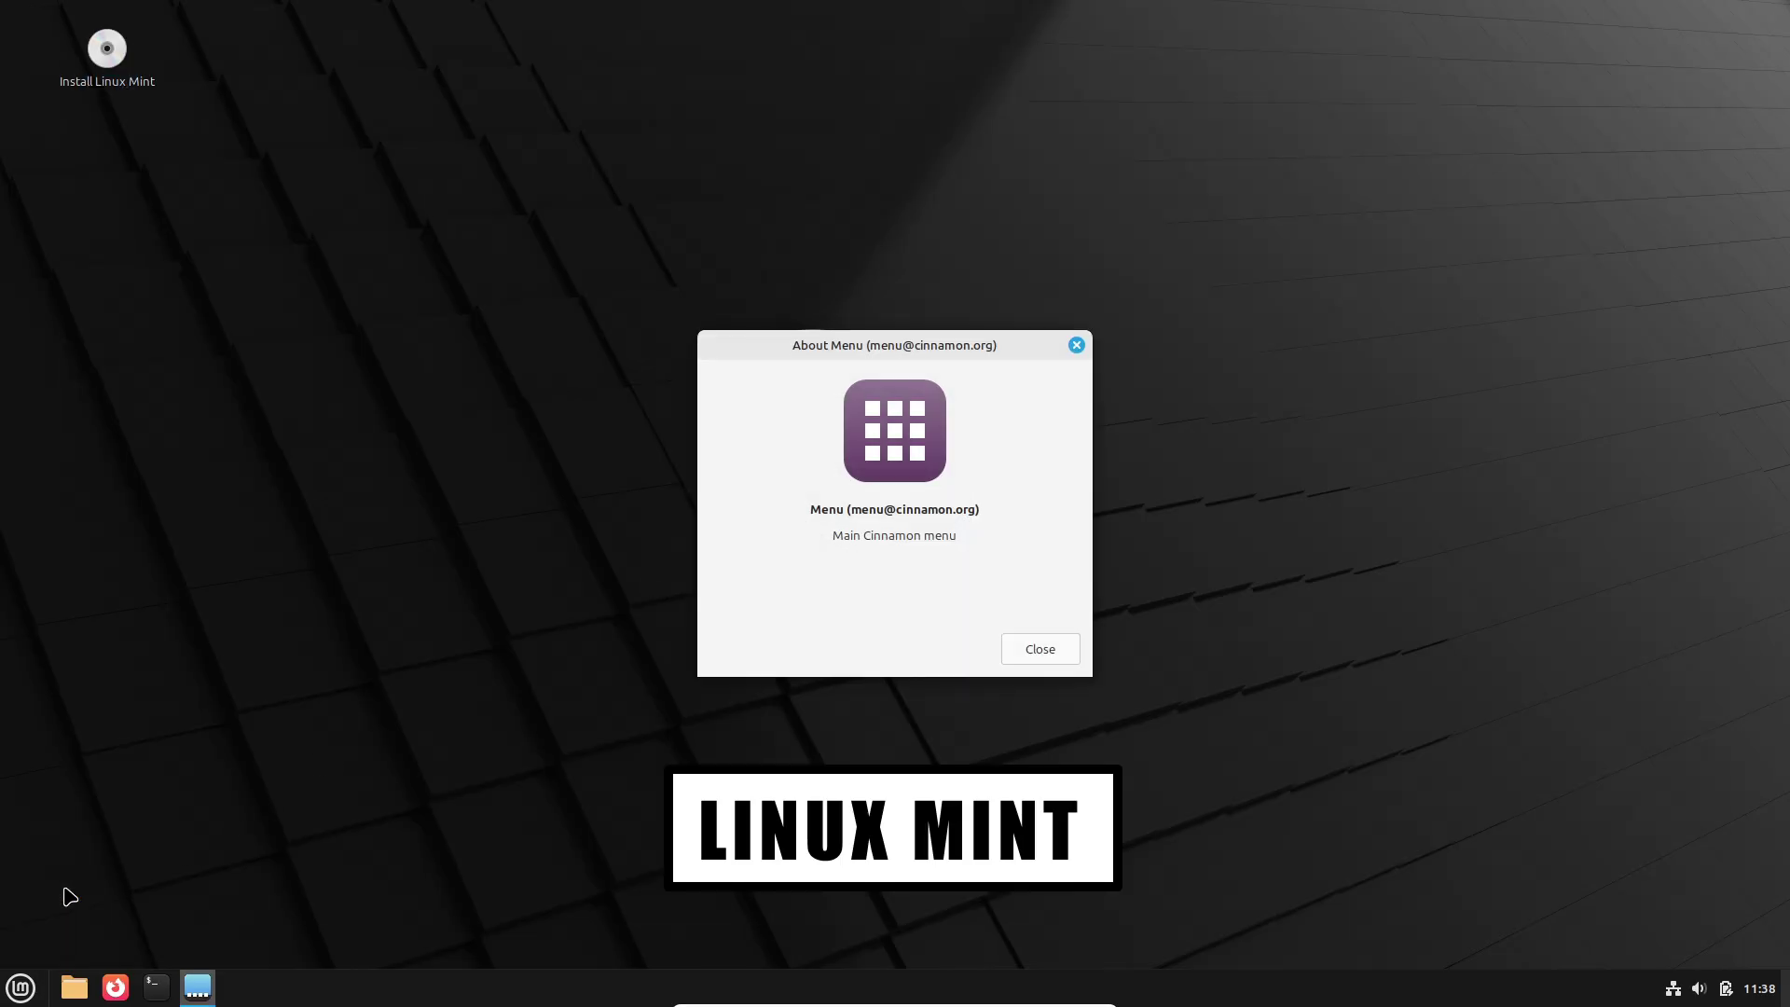
{"action": "left_click", "coordinate": [1067, 650]}
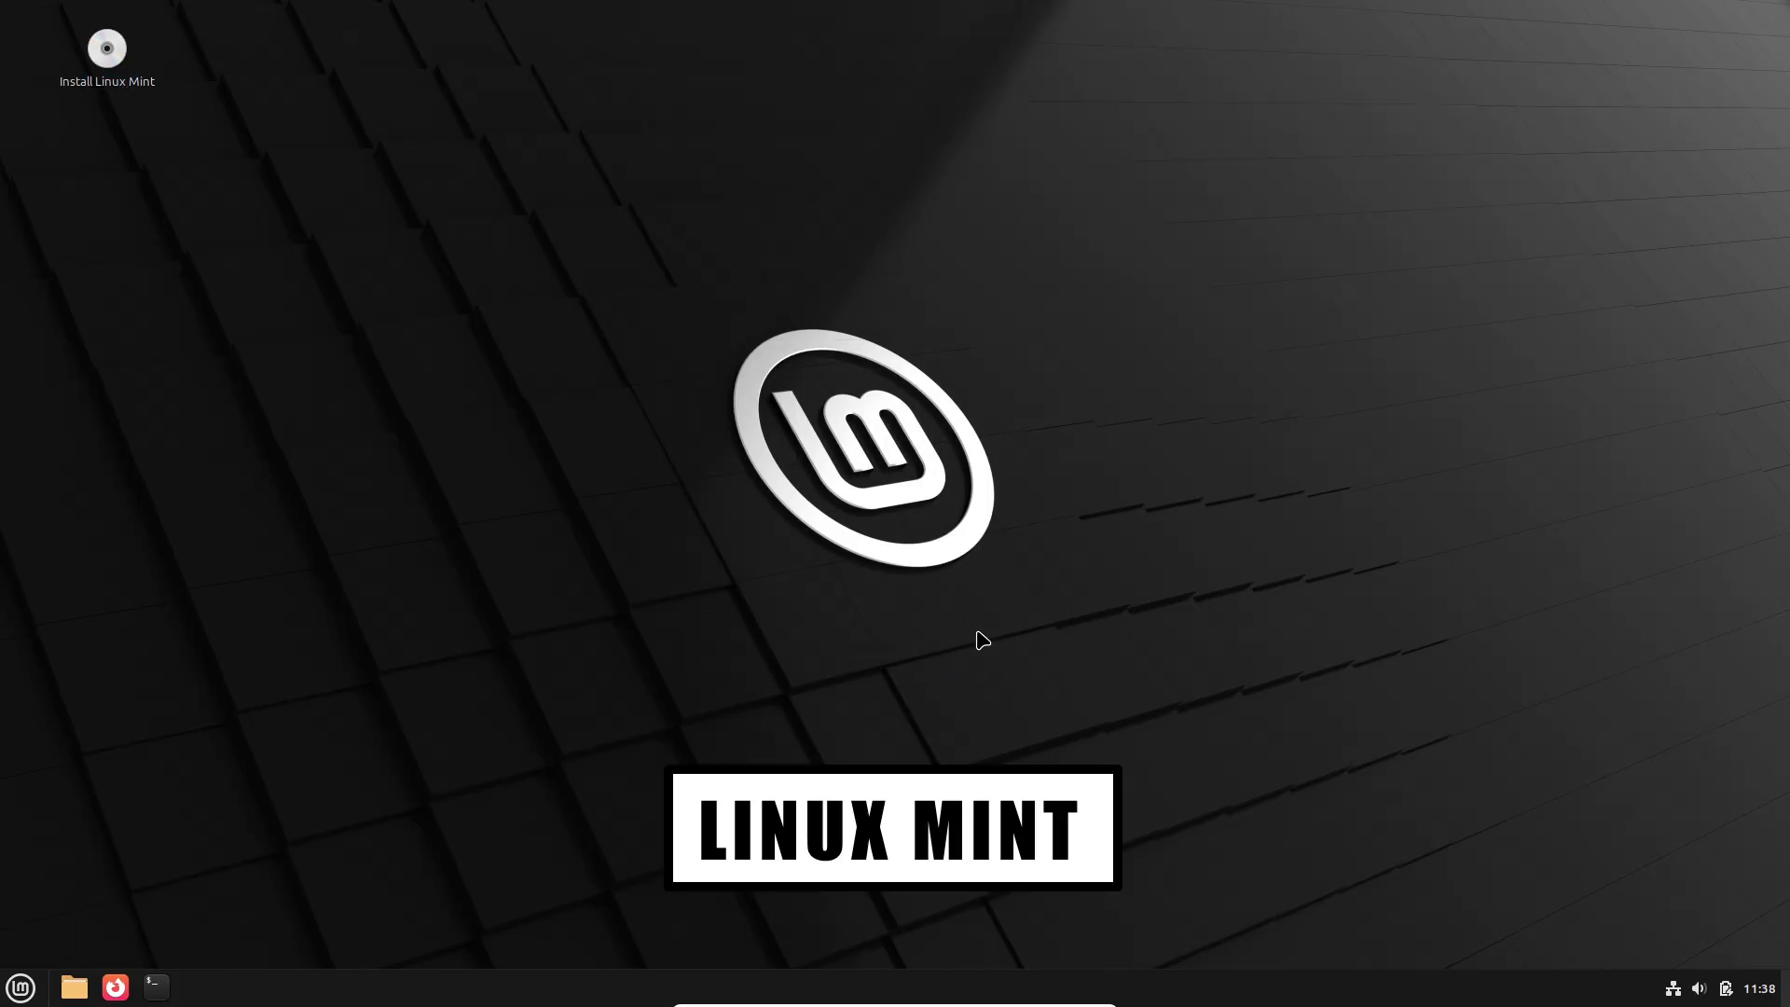
Step: Review the Panel and Menu options in Linux Mint's Menu applet configuration, including its import and export commands, and close the window
{"action": "right_click", "coordinate": [20, 986]}
{"action": "left_click", "coordinate": [86, 929]}
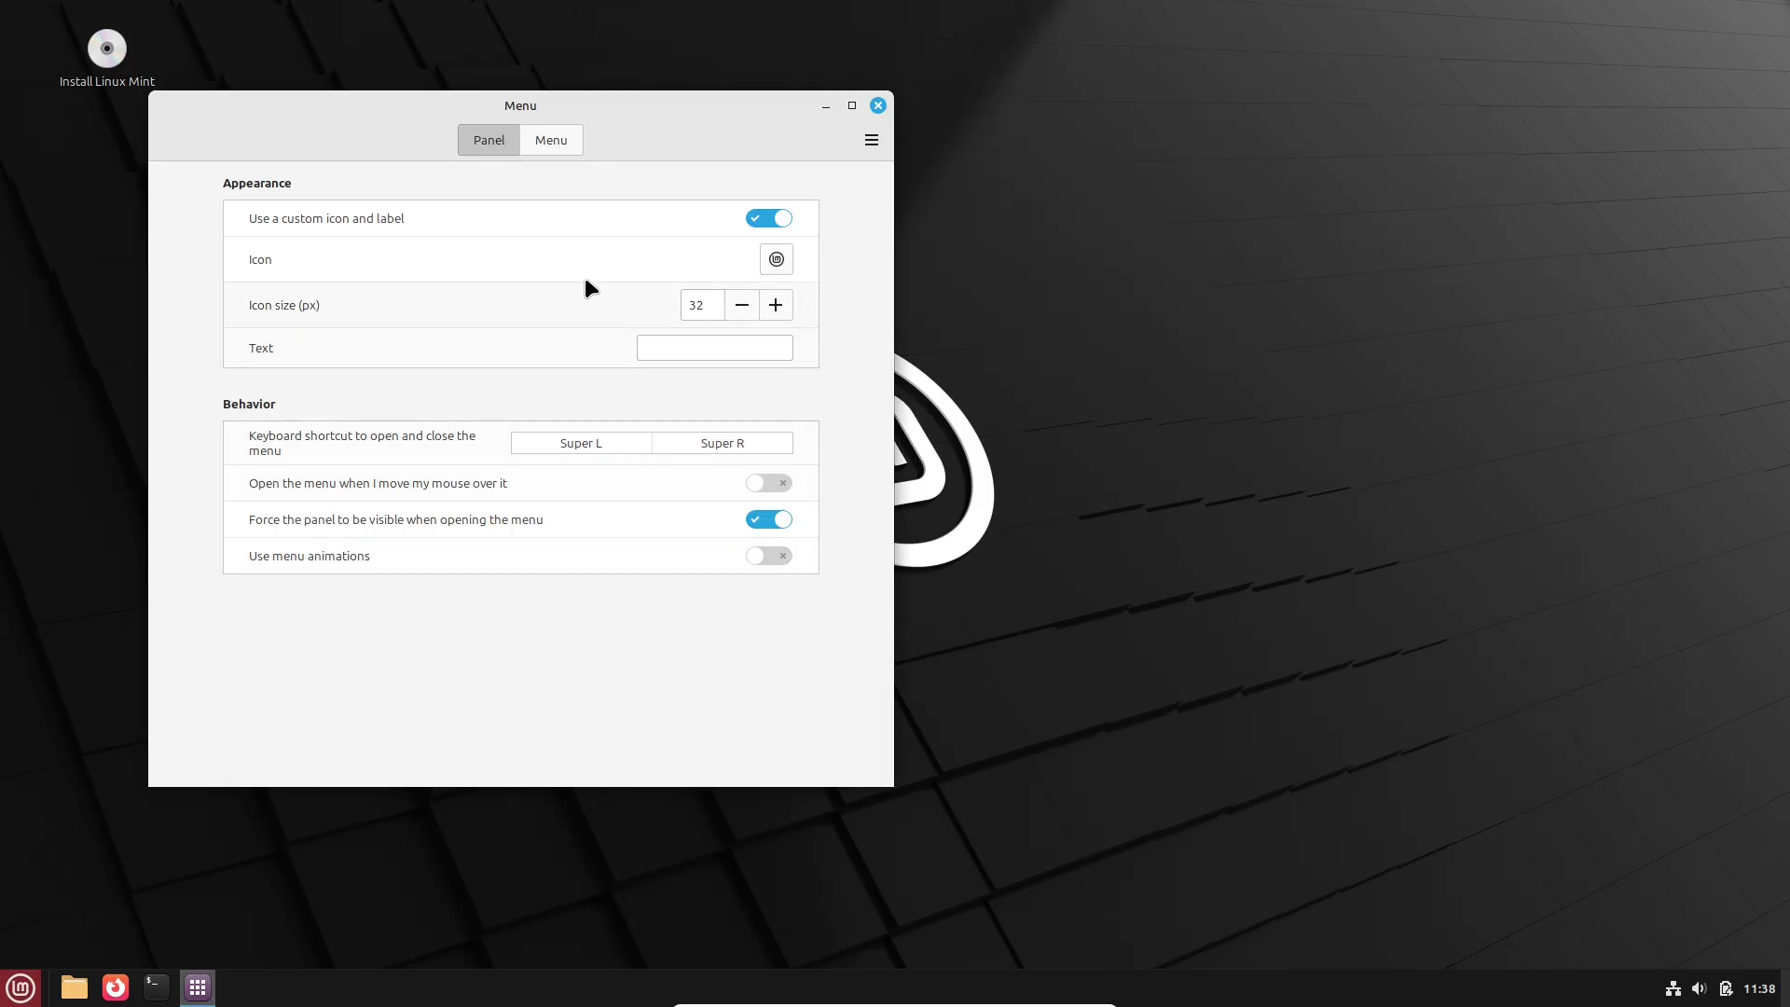
{"action": "left_click", "coordinate": [555, 138]}
{"action": "left_click", "coordinate": [871, 140]}
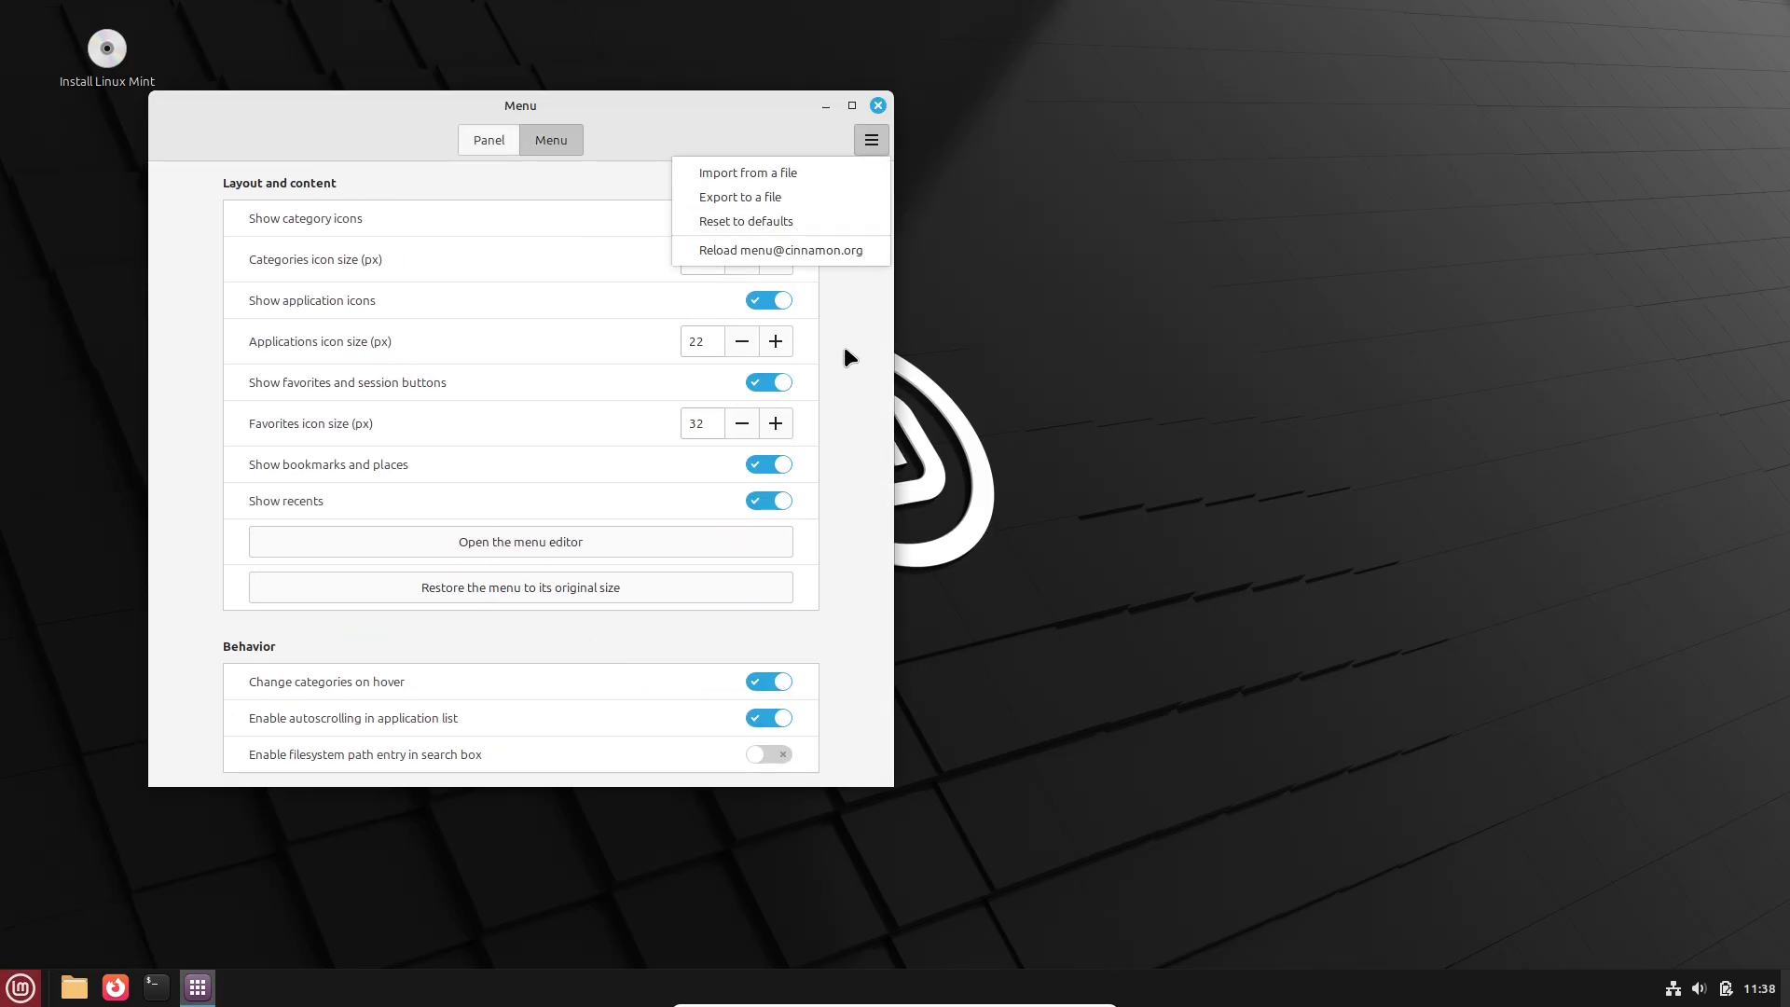
{"action": "left_click", "coordinate": [851, 106]}
{"action": "left_click", "coordinate": [851, 105]}
{"action": "left_click", "coordinate": [1774, 16]}
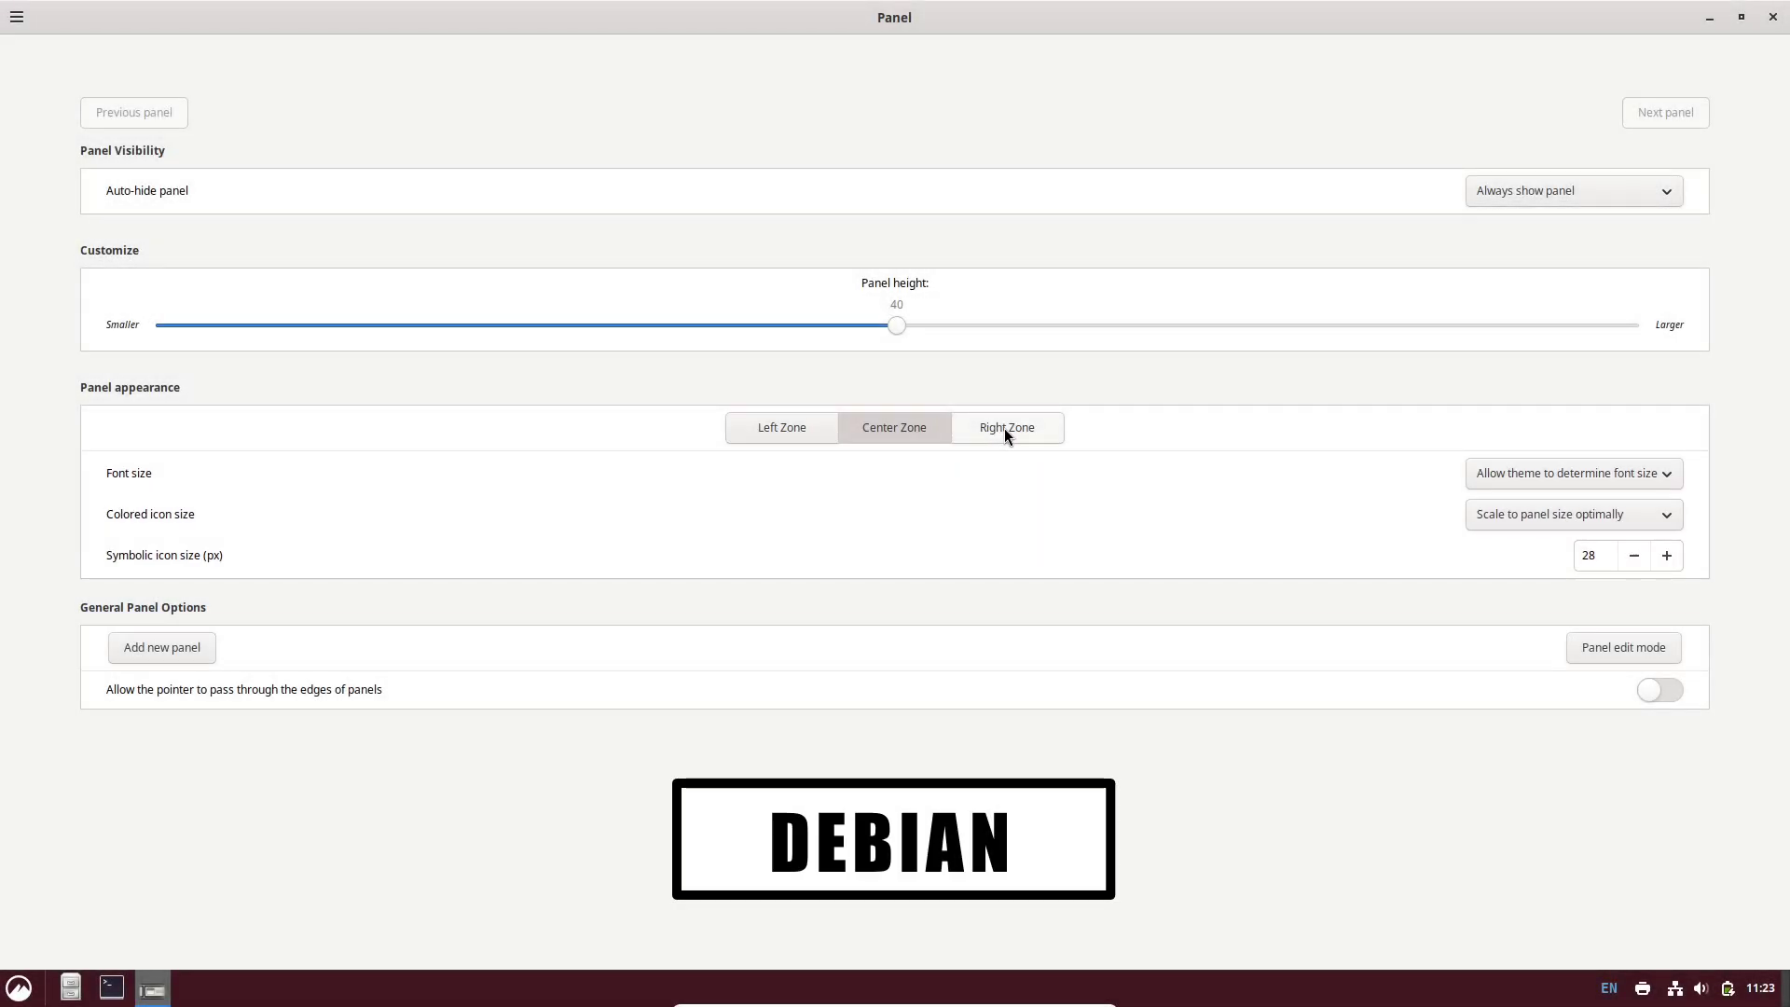
Step: View the Right Zone appearance options in Debian's panel settings and close the window
{"action": "left_click", "coordinate": [1006, 427]}
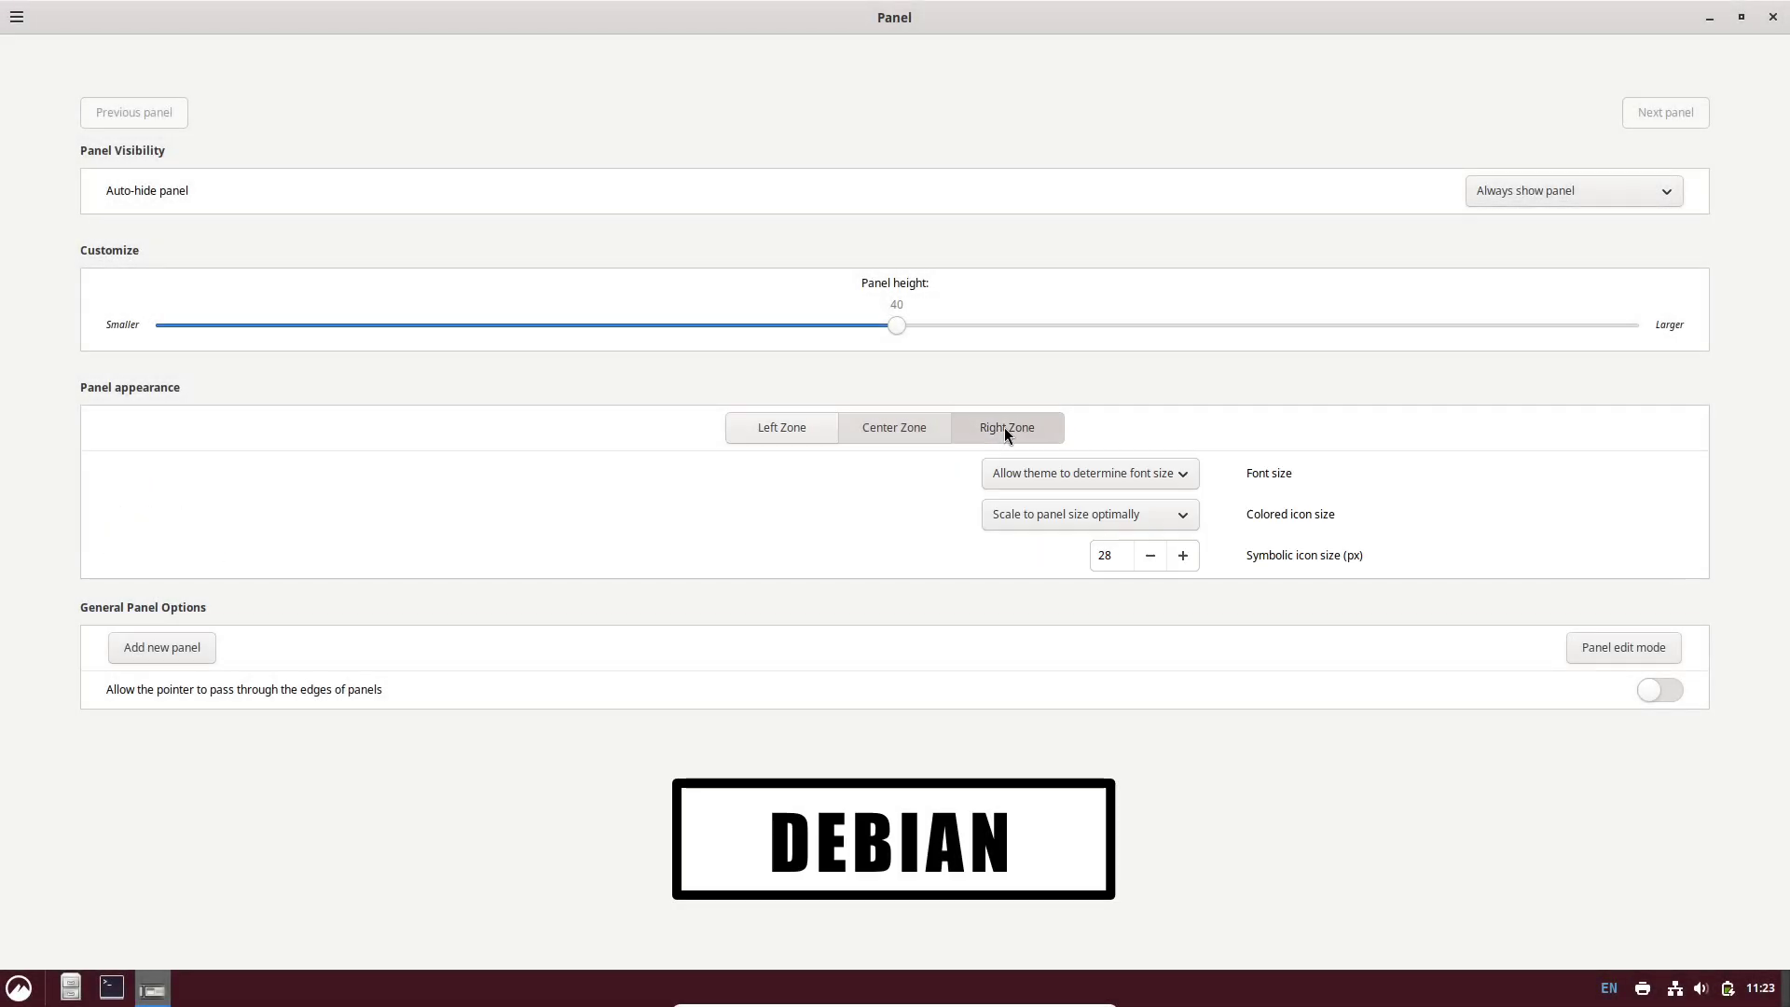
{"action": "left_click", "coordinate": [1774, 16]}
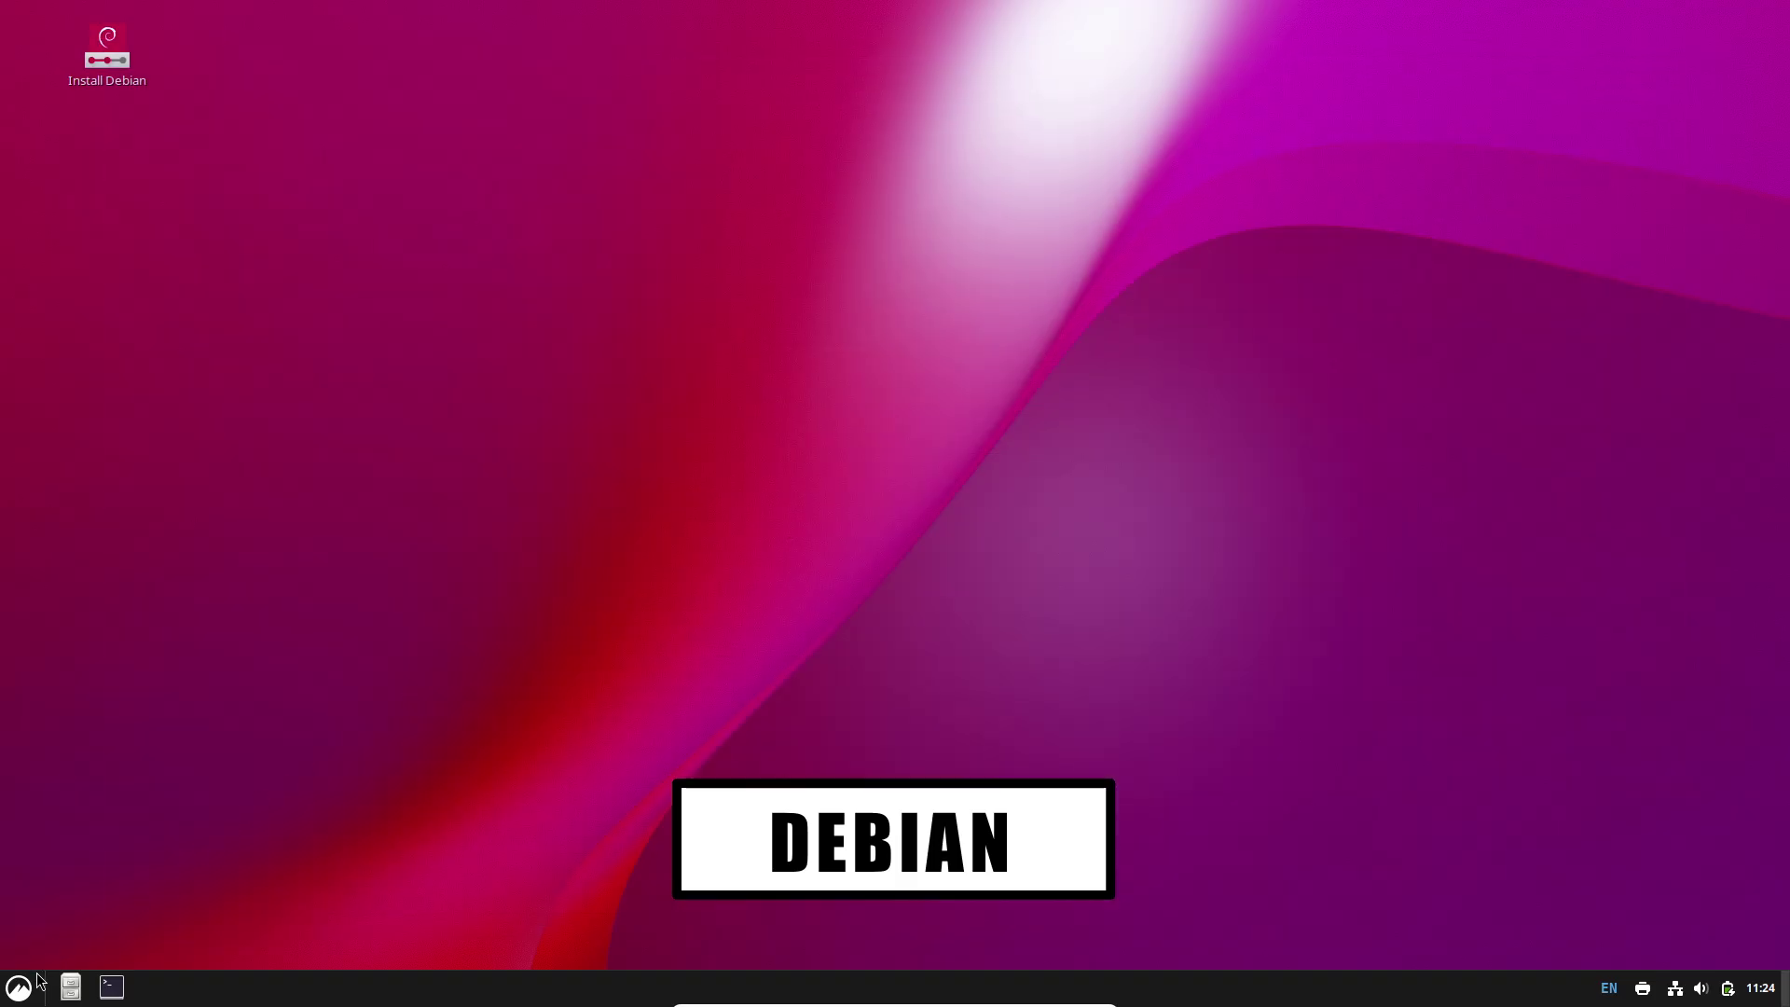
Step: Open Debian's Main Menu editor, view the directory properties of Applications, cancel them and close the editor
{"action": "right_click", "coordinate": [19, 986]}
{"action": "left_click", "coordinate": [52, 832]}
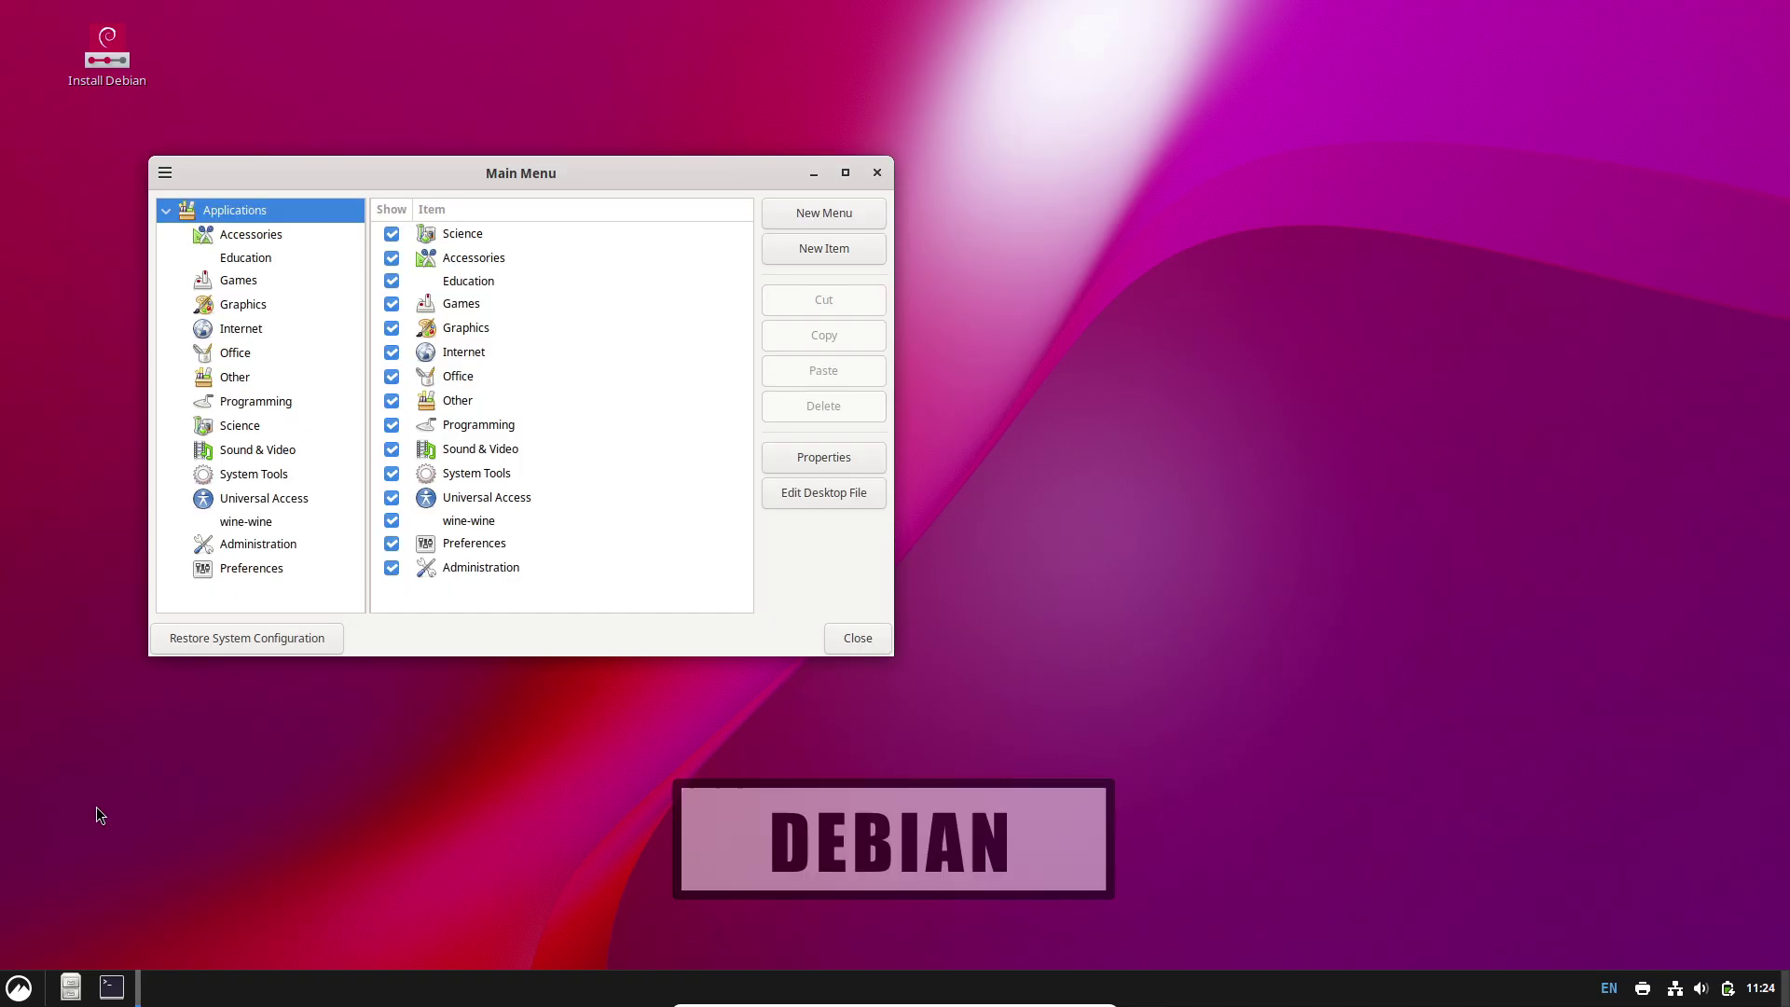
{"action": "left_click", "coordinate": [856, 174]}
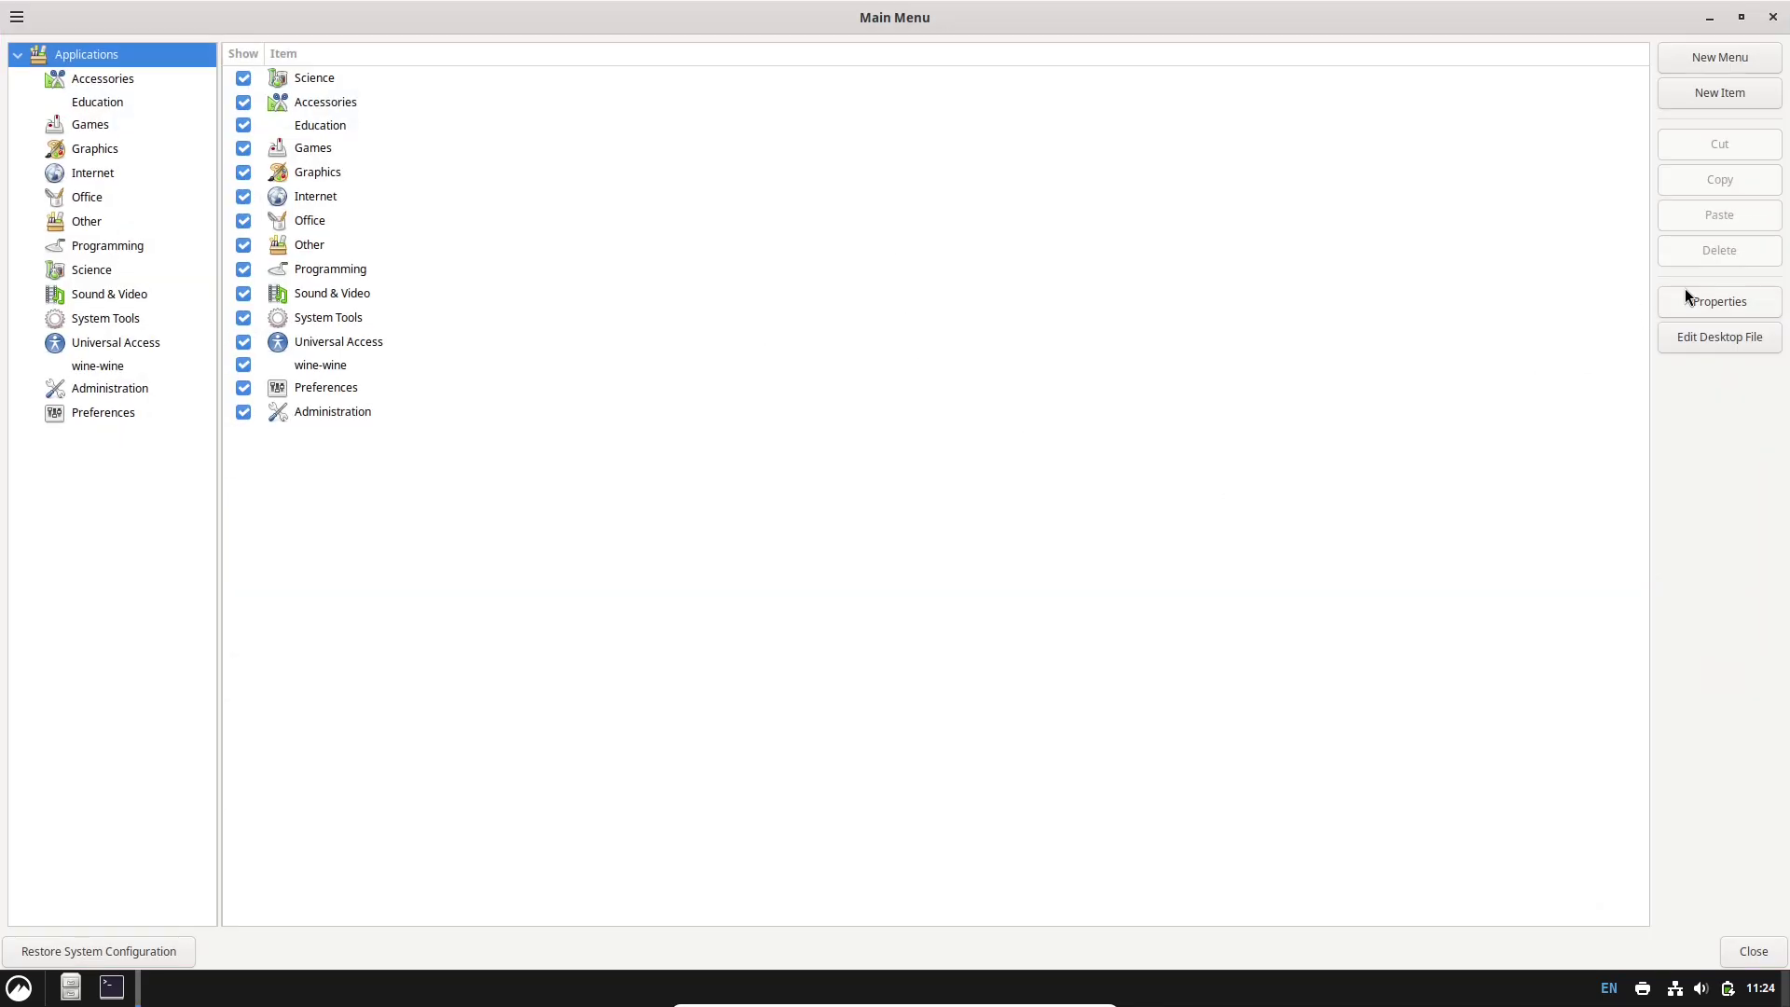
{"action": "left_click", "coordinate": [1693, 296]}
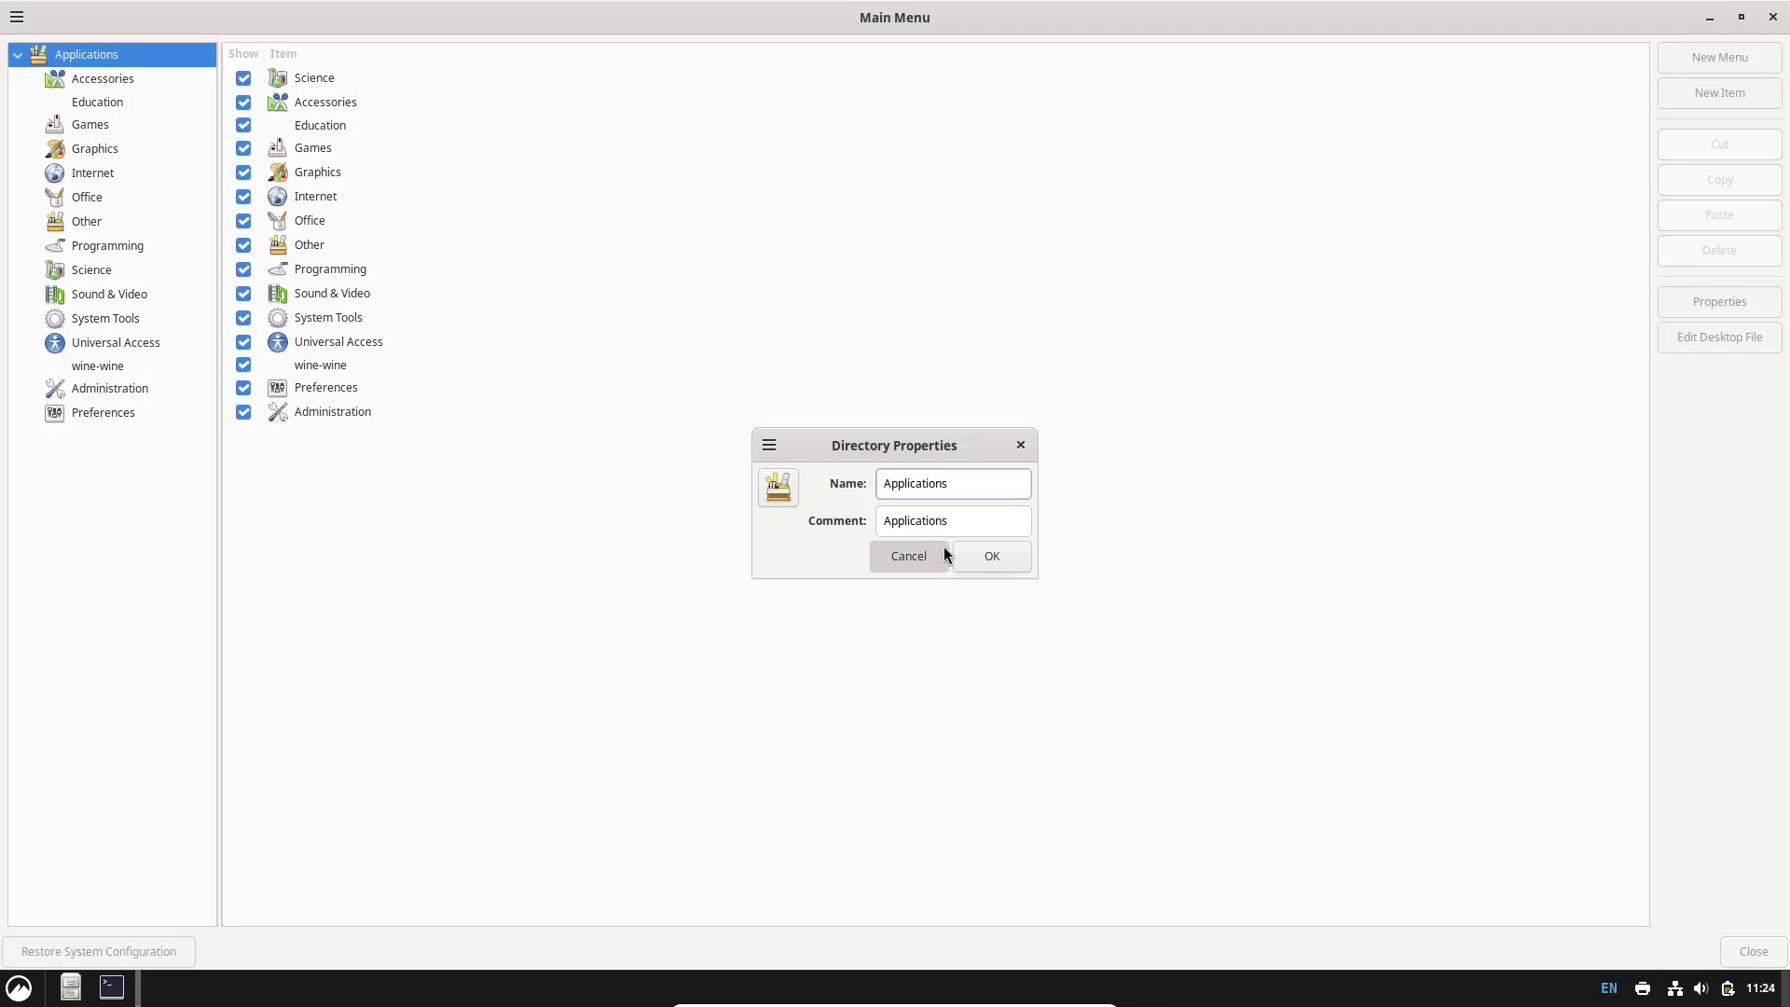
{"action": "left_click", "coordinate": [942, 554]}
{"action": "left_click", "coordinate": [1774, 16]}
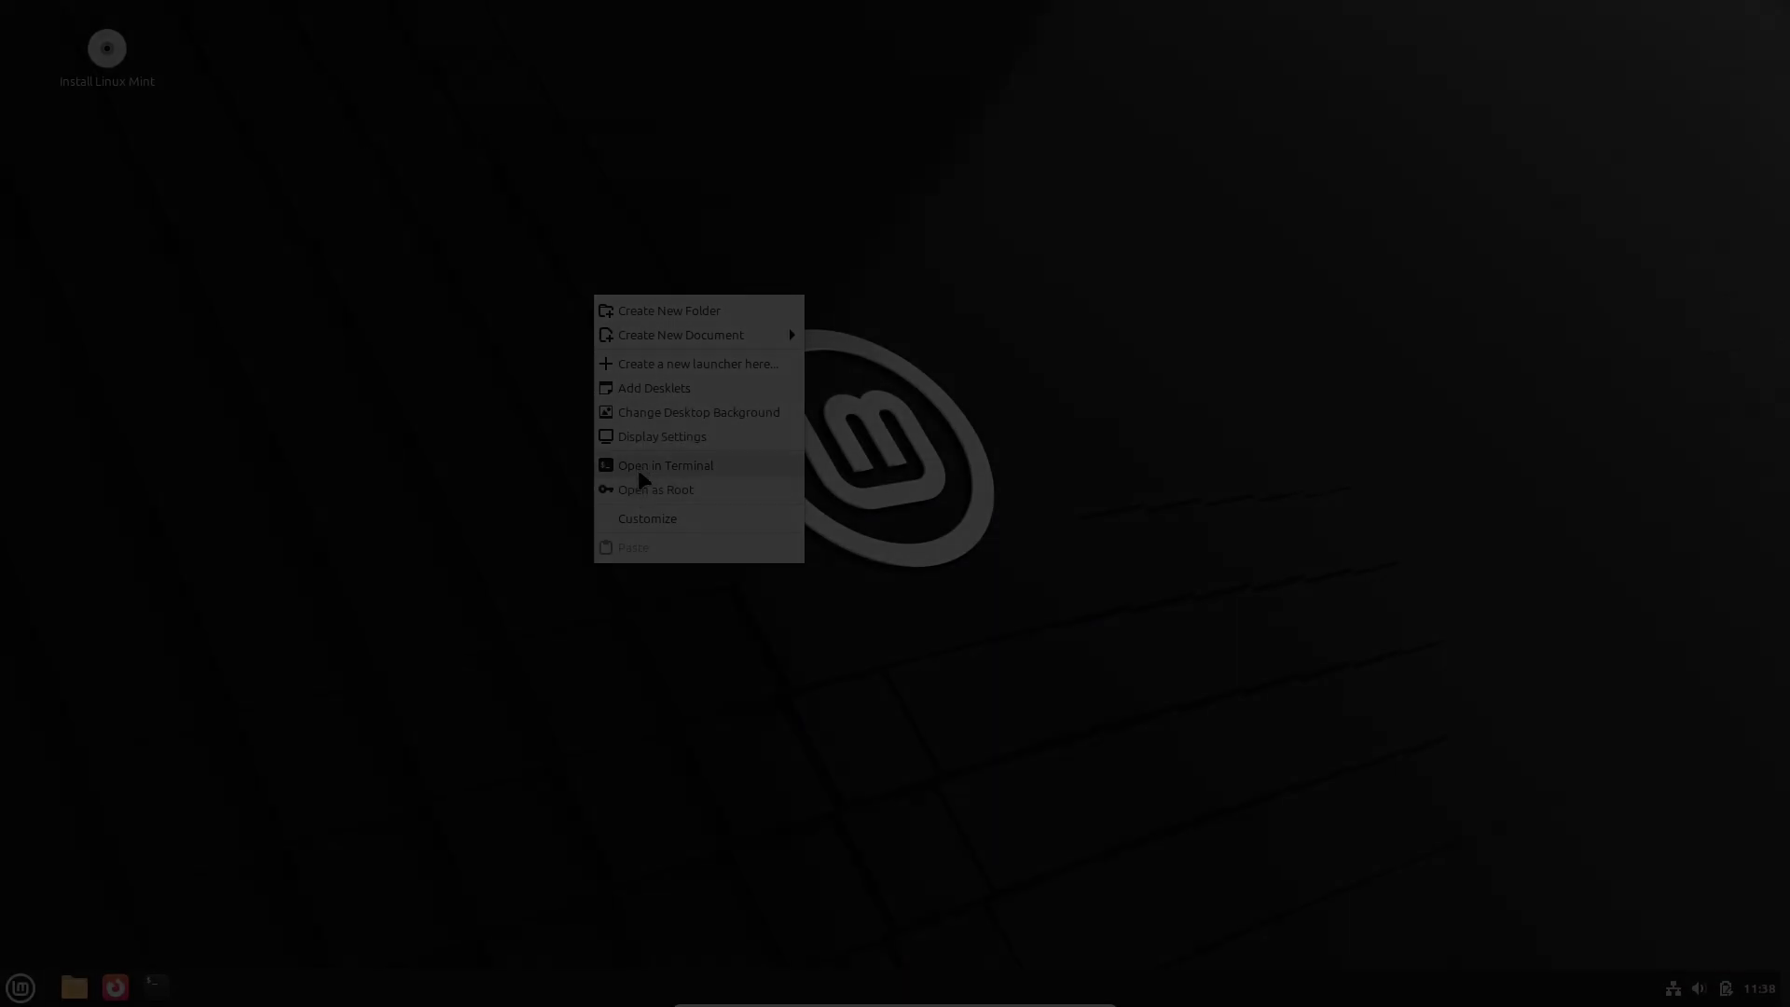
Step: View Linux Mint's Current Monitor Layout options and the linked Desktop settings, and close both windows
{"action": "left_click", "coordinate": [637, 468]}
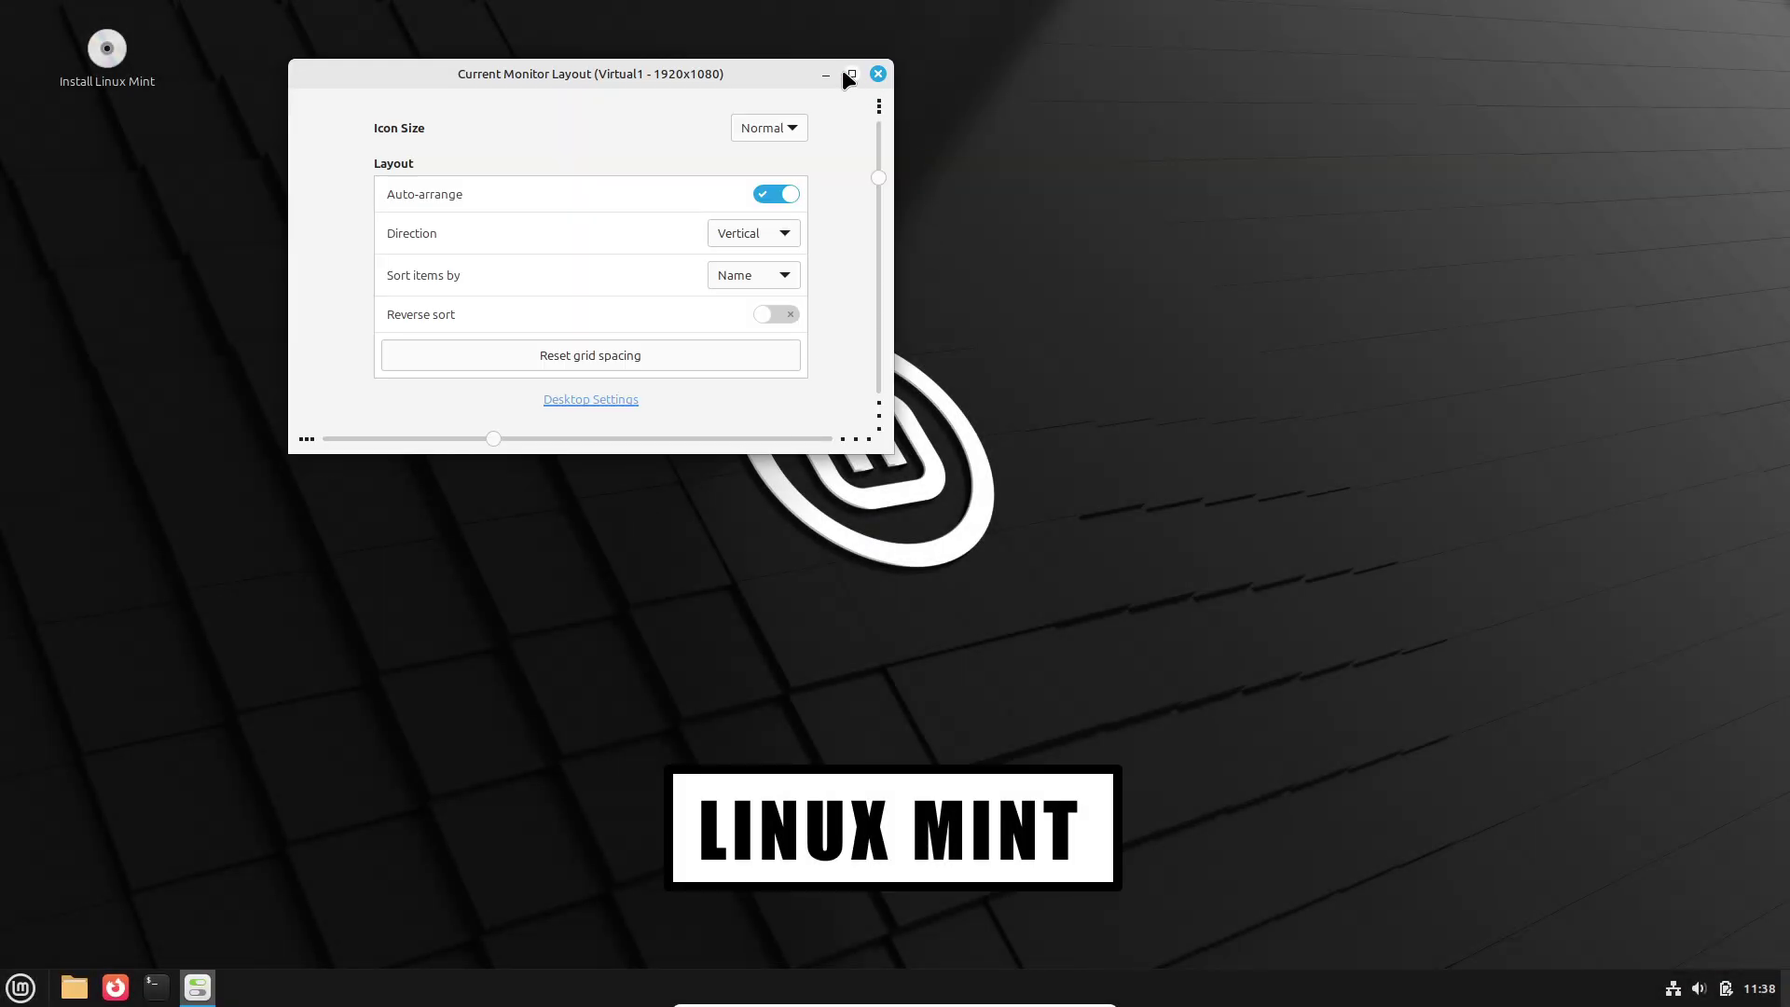
{"action": "left_click", "coordinate": [850, 74]}
{"action": "left_click", "coordinate": [891, 343]}
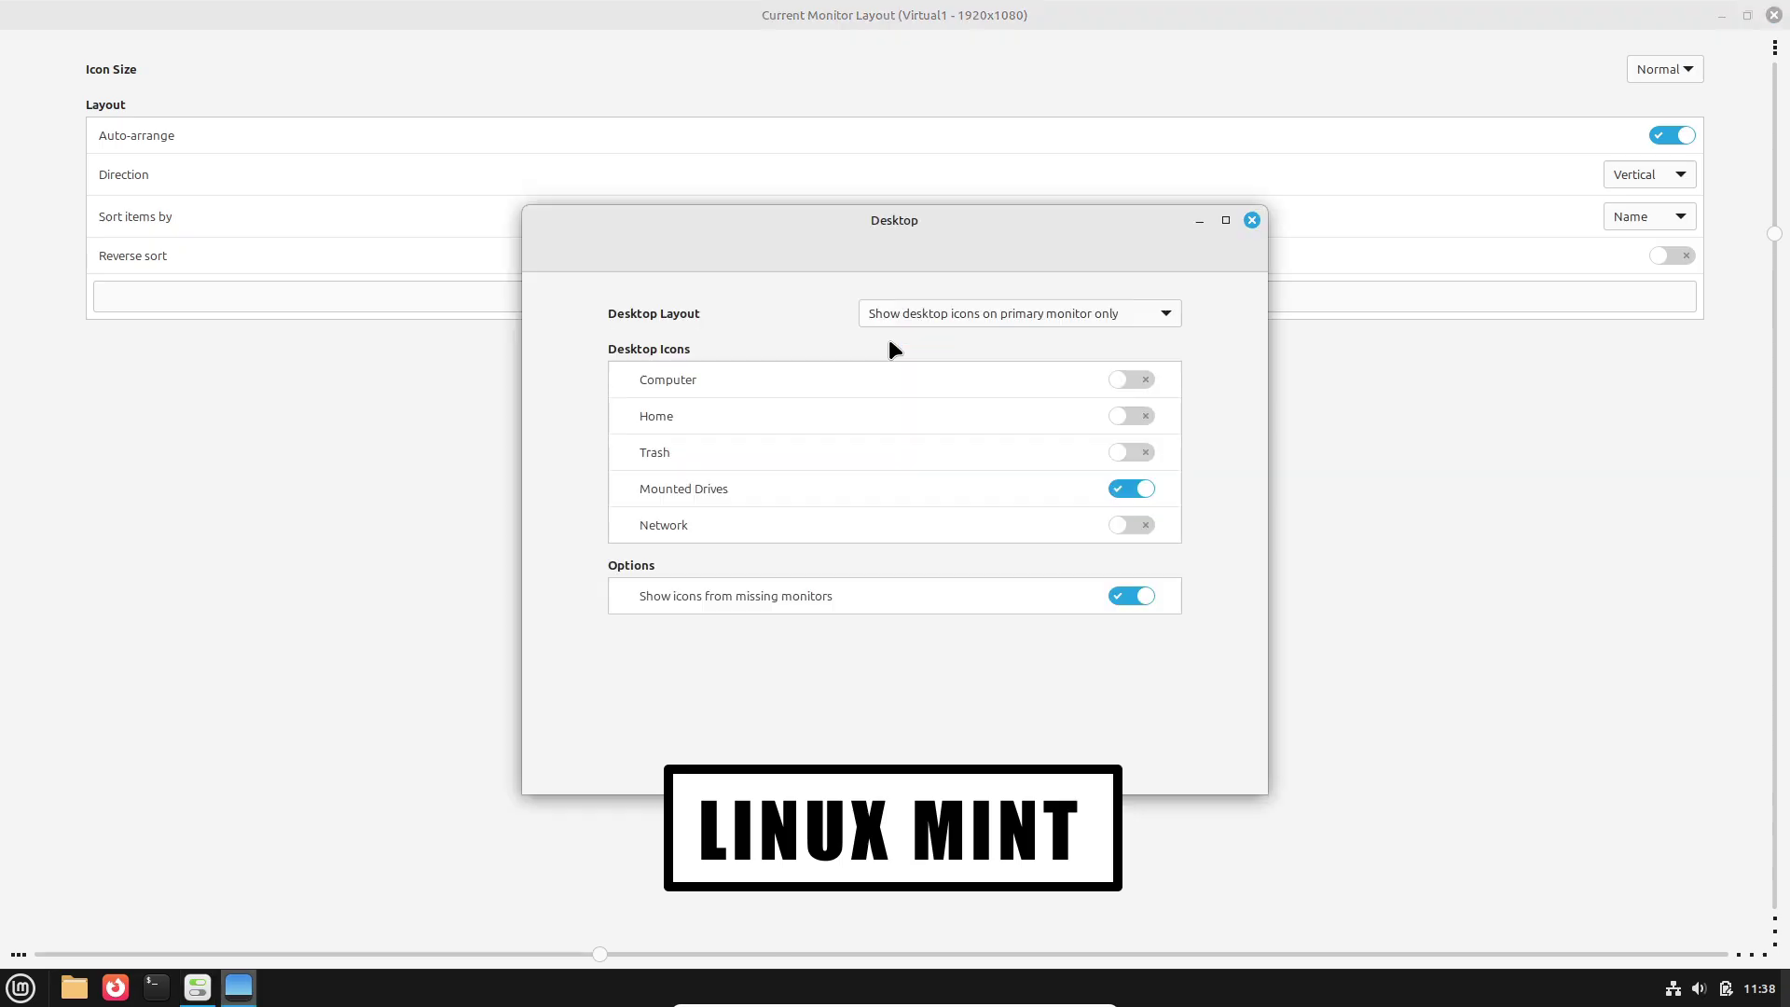
{"action": "left_click", "coordinate": [1254, 221]}
{"action": "left_click", "coordinate": [1774, 15]}
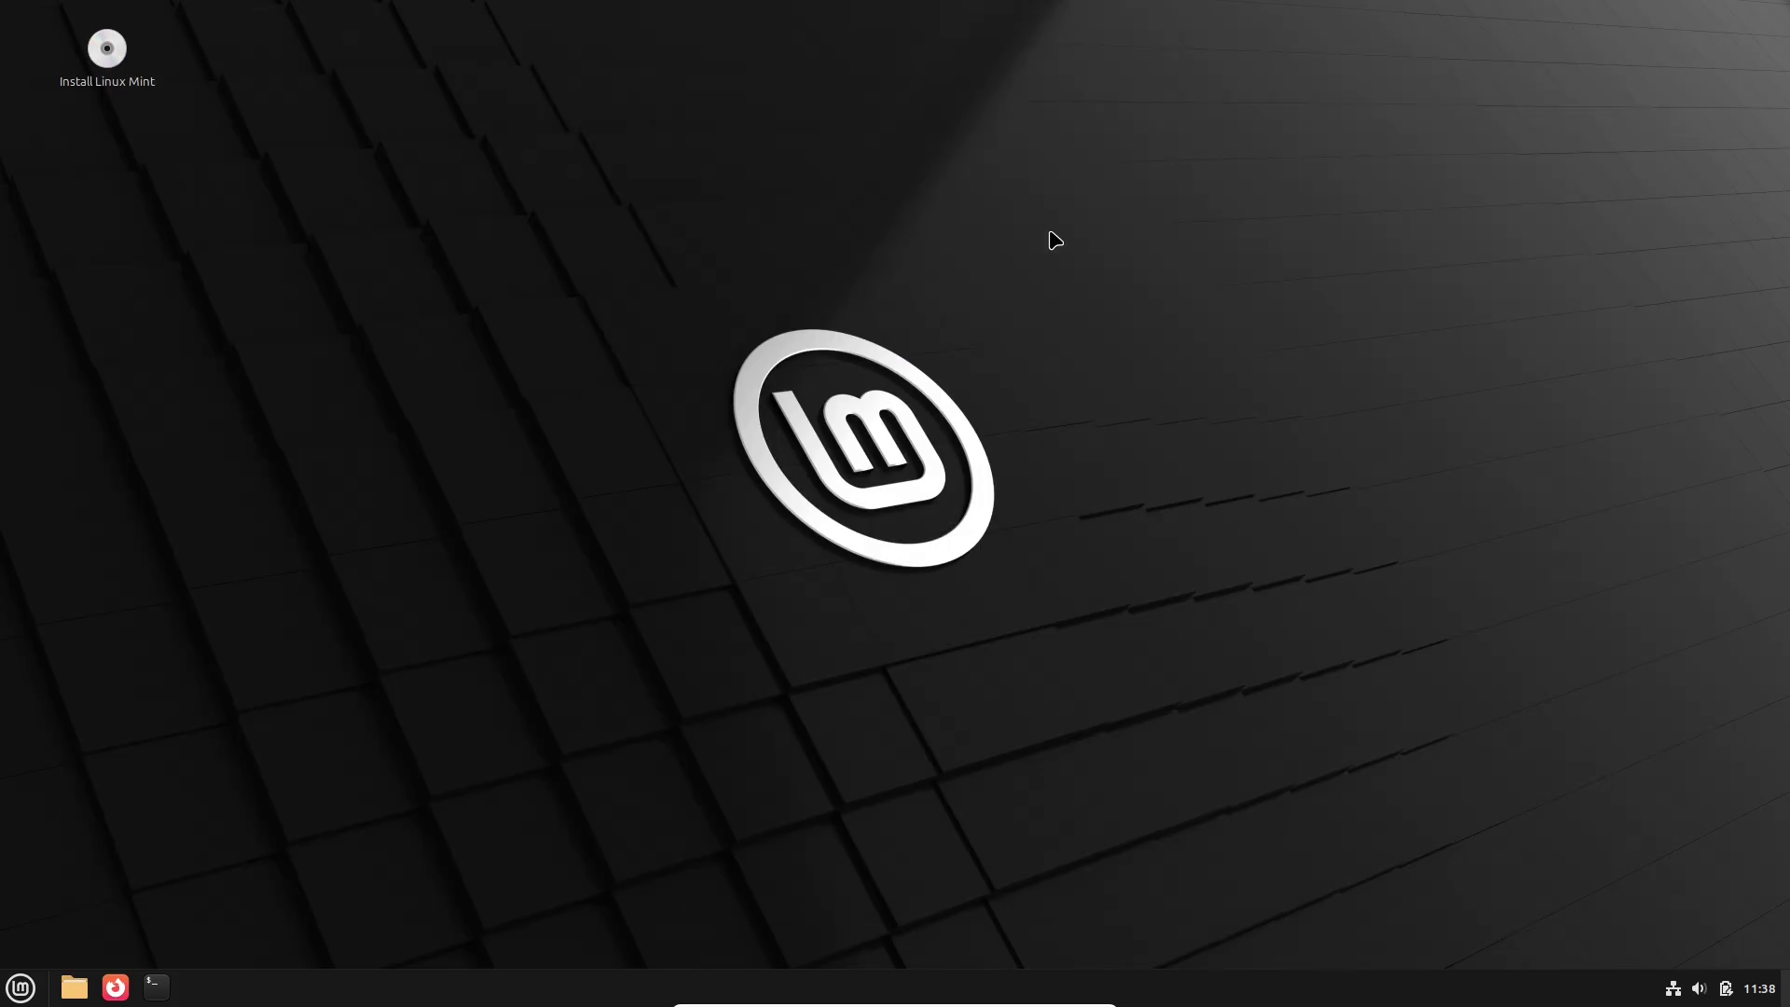
{"action": "right_click", "coordinate": [1051, 235]}
{"action": "left_click", "coordinate": [1126, 359]}
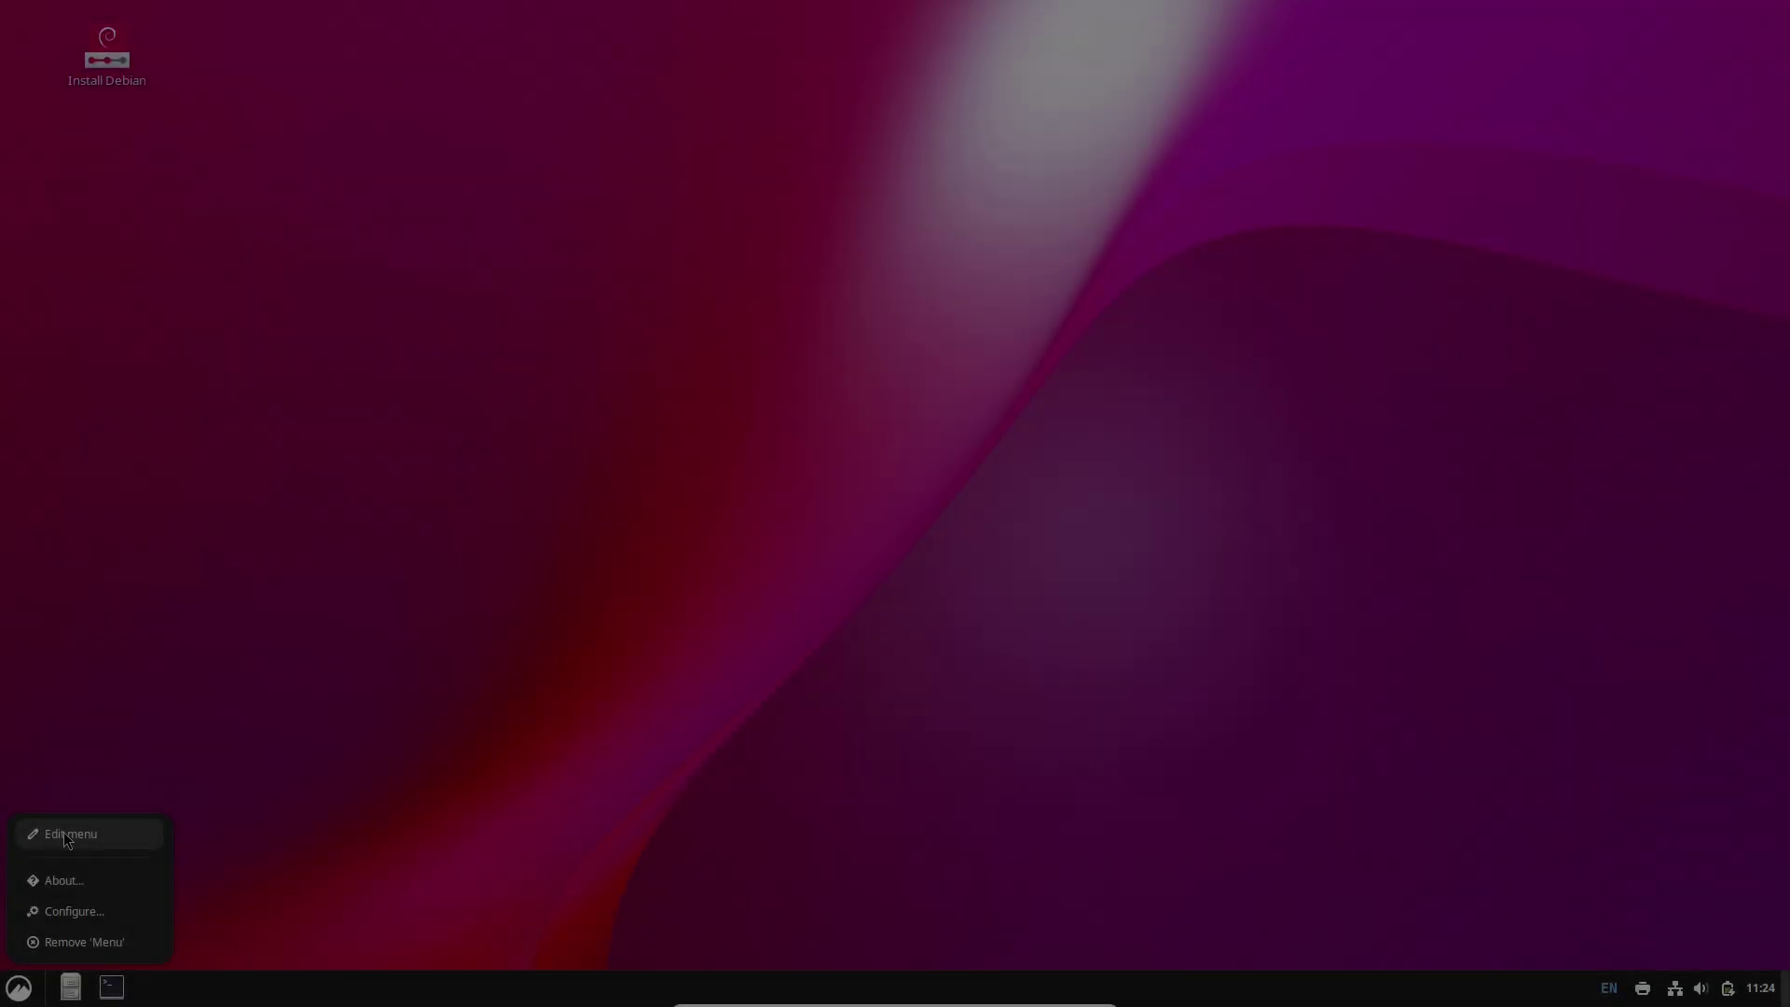
Step: View the About information and the Panel and Menu configuration options of Debian's Menu applet, and close the window
{"action": "left_click", "coordinate": [72, 880]}
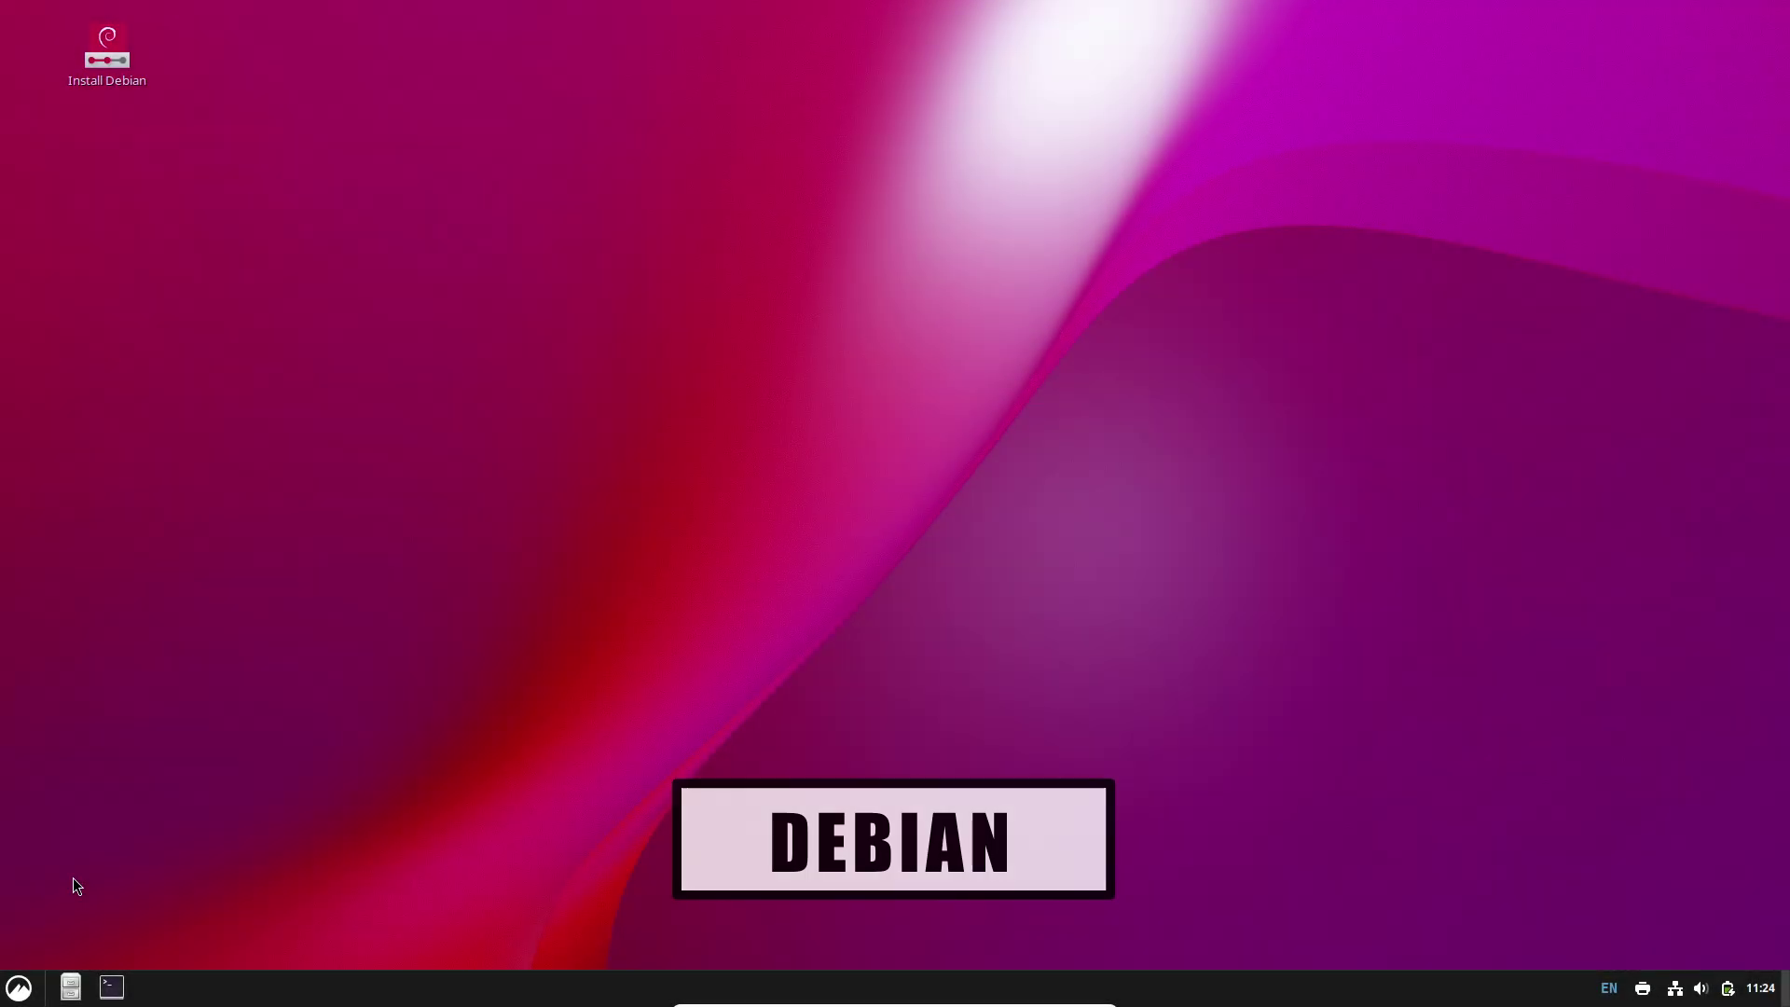
{"action": "left_click", "coordinate": [1037, 617]}
{"action": "right_click", "coordinate": [20, 987]}
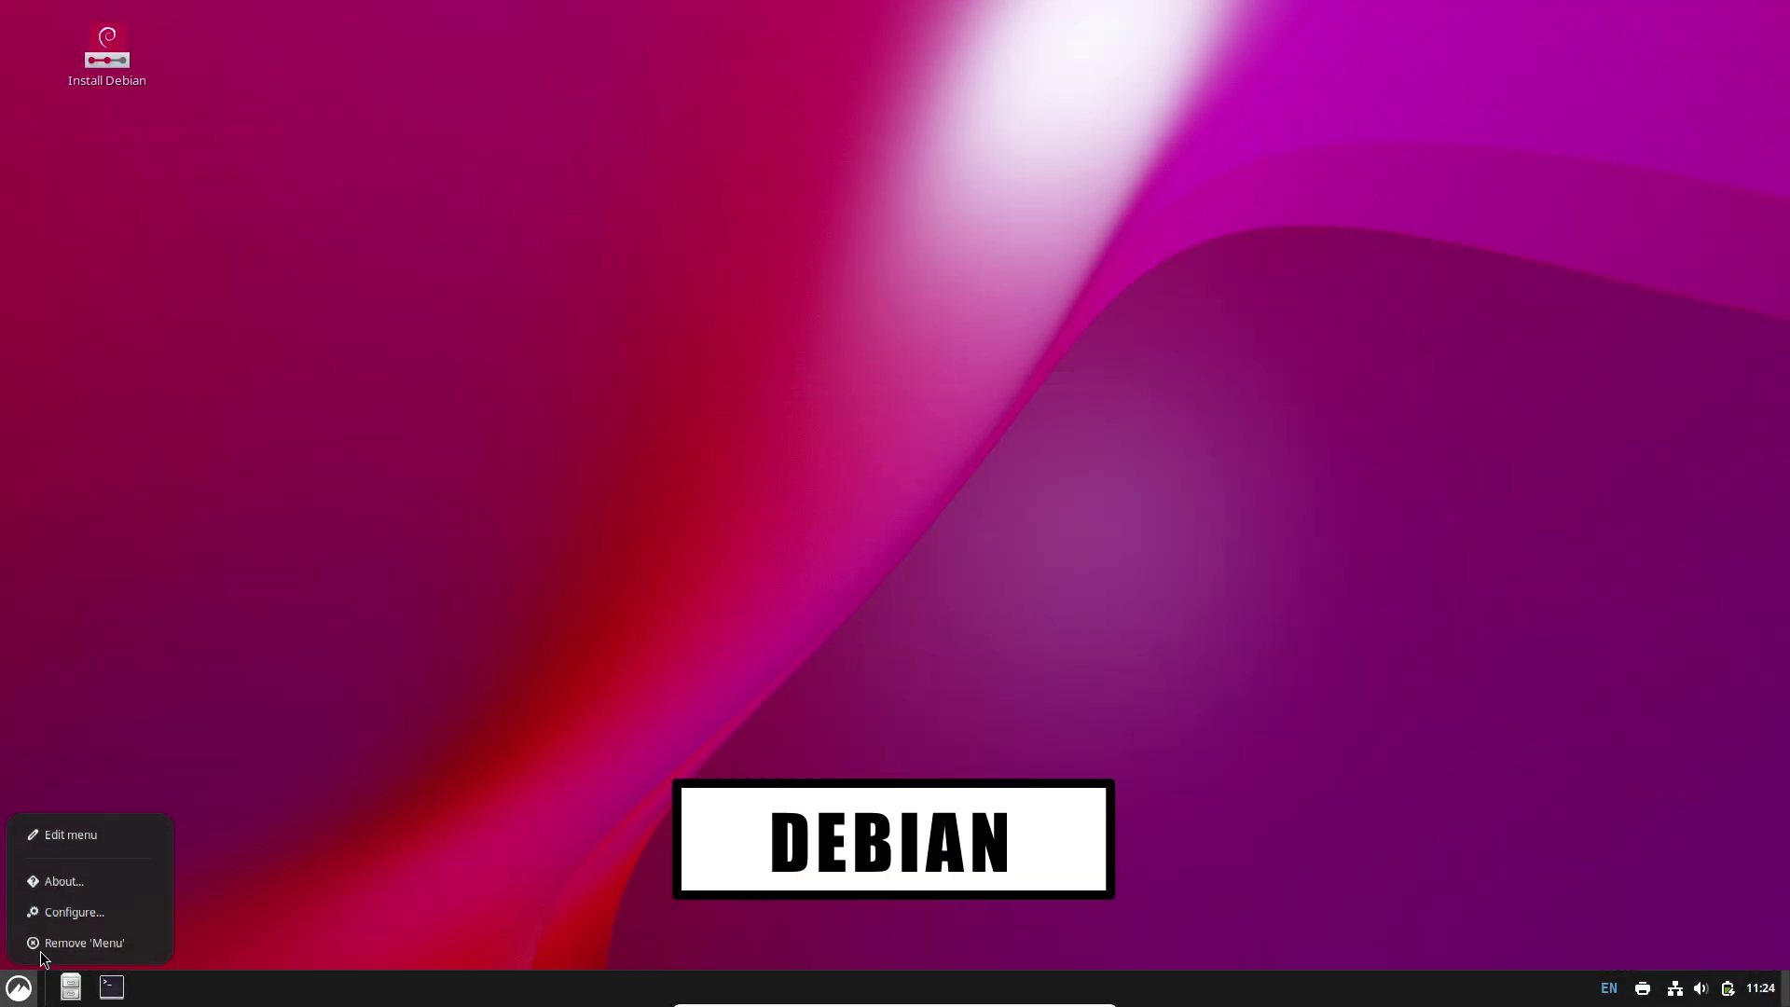
{"action": "left_click", "coordinate": [72, 909]}
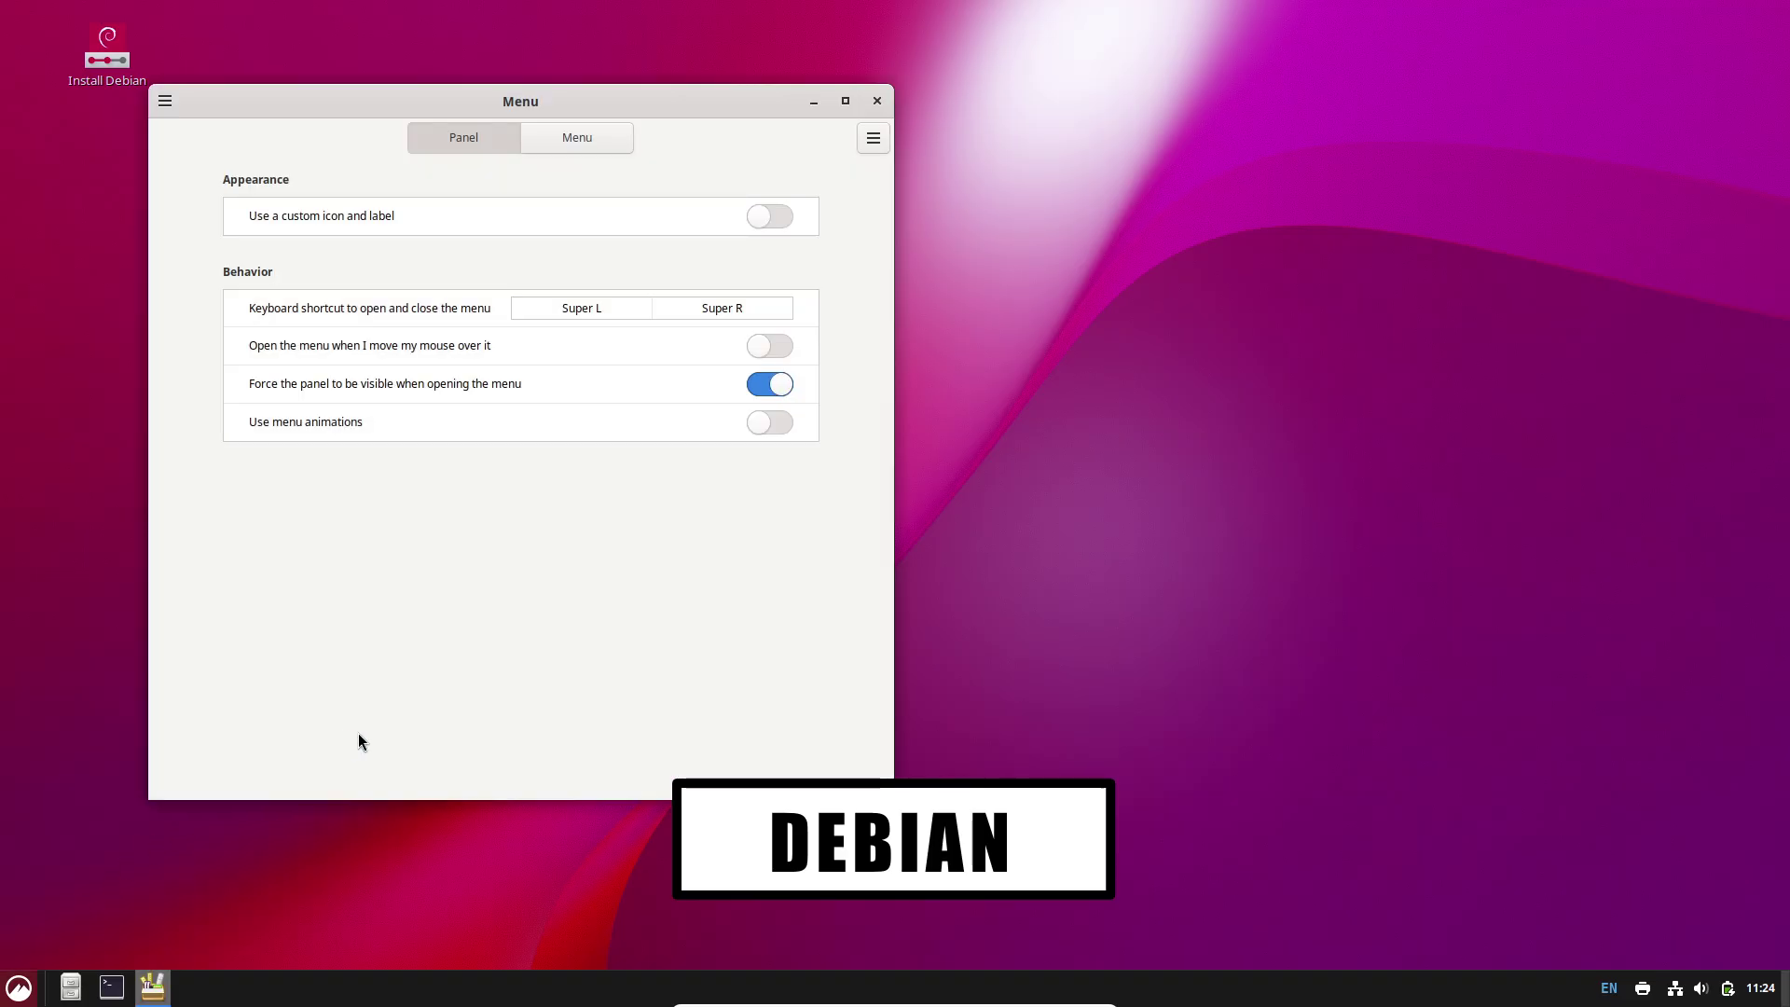
{"action": "left_click", "coordinate": [846, 101]}
{"action": "left_click", "coordinate": [915, 54]}
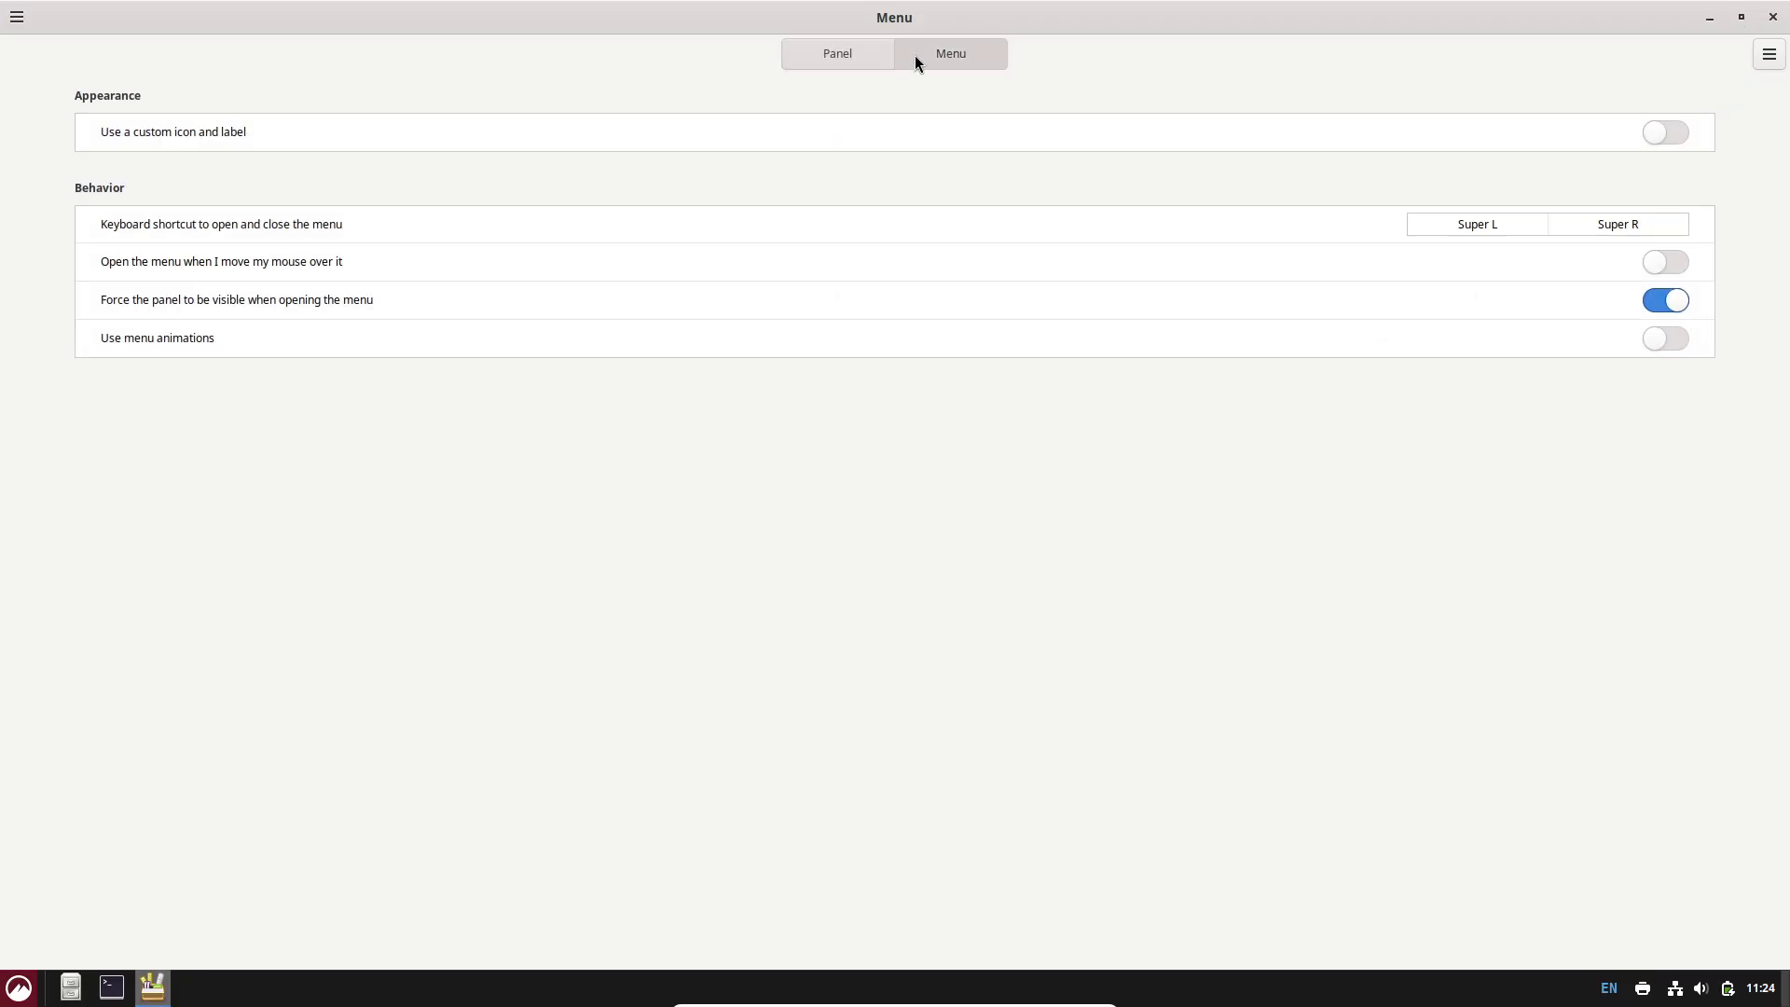
{"action": "left_click", "coordinate": [1769, 54]}
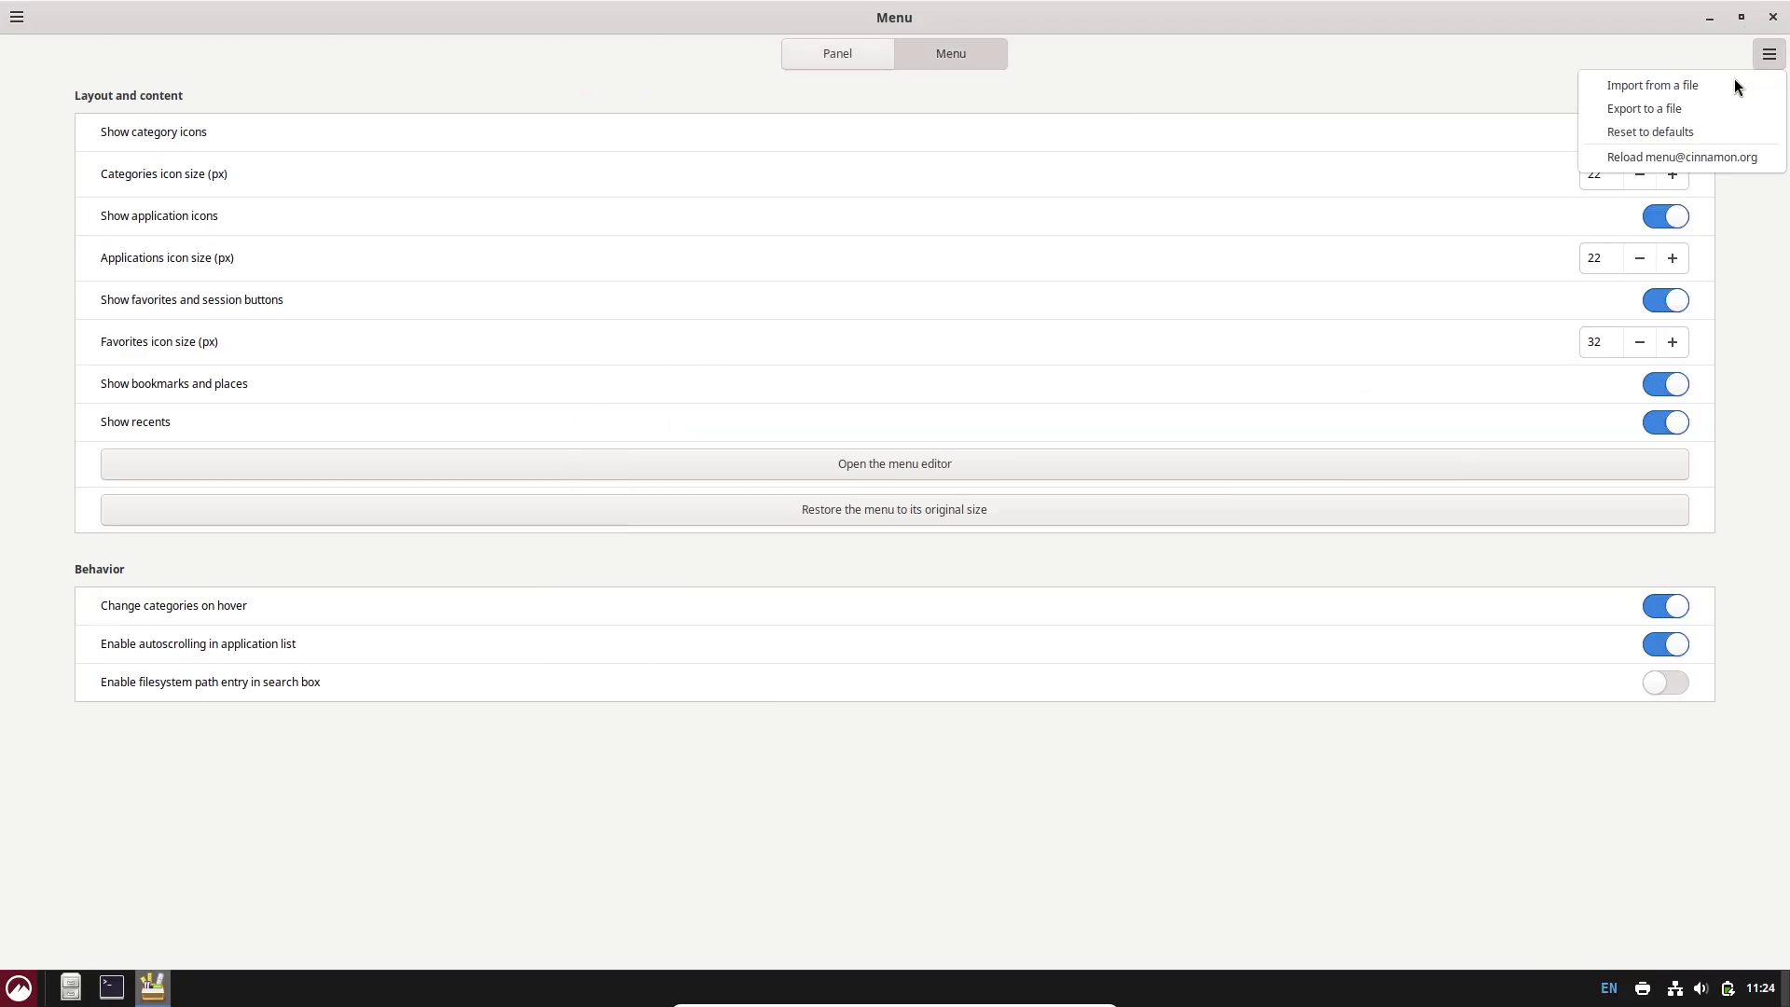
{"action": "left_click", "coordinate": [1772, 17]}
{"action": "right_click", "coordinate": [522, 214]}
{"action": "left_click", "coordinate": [551, 428]}
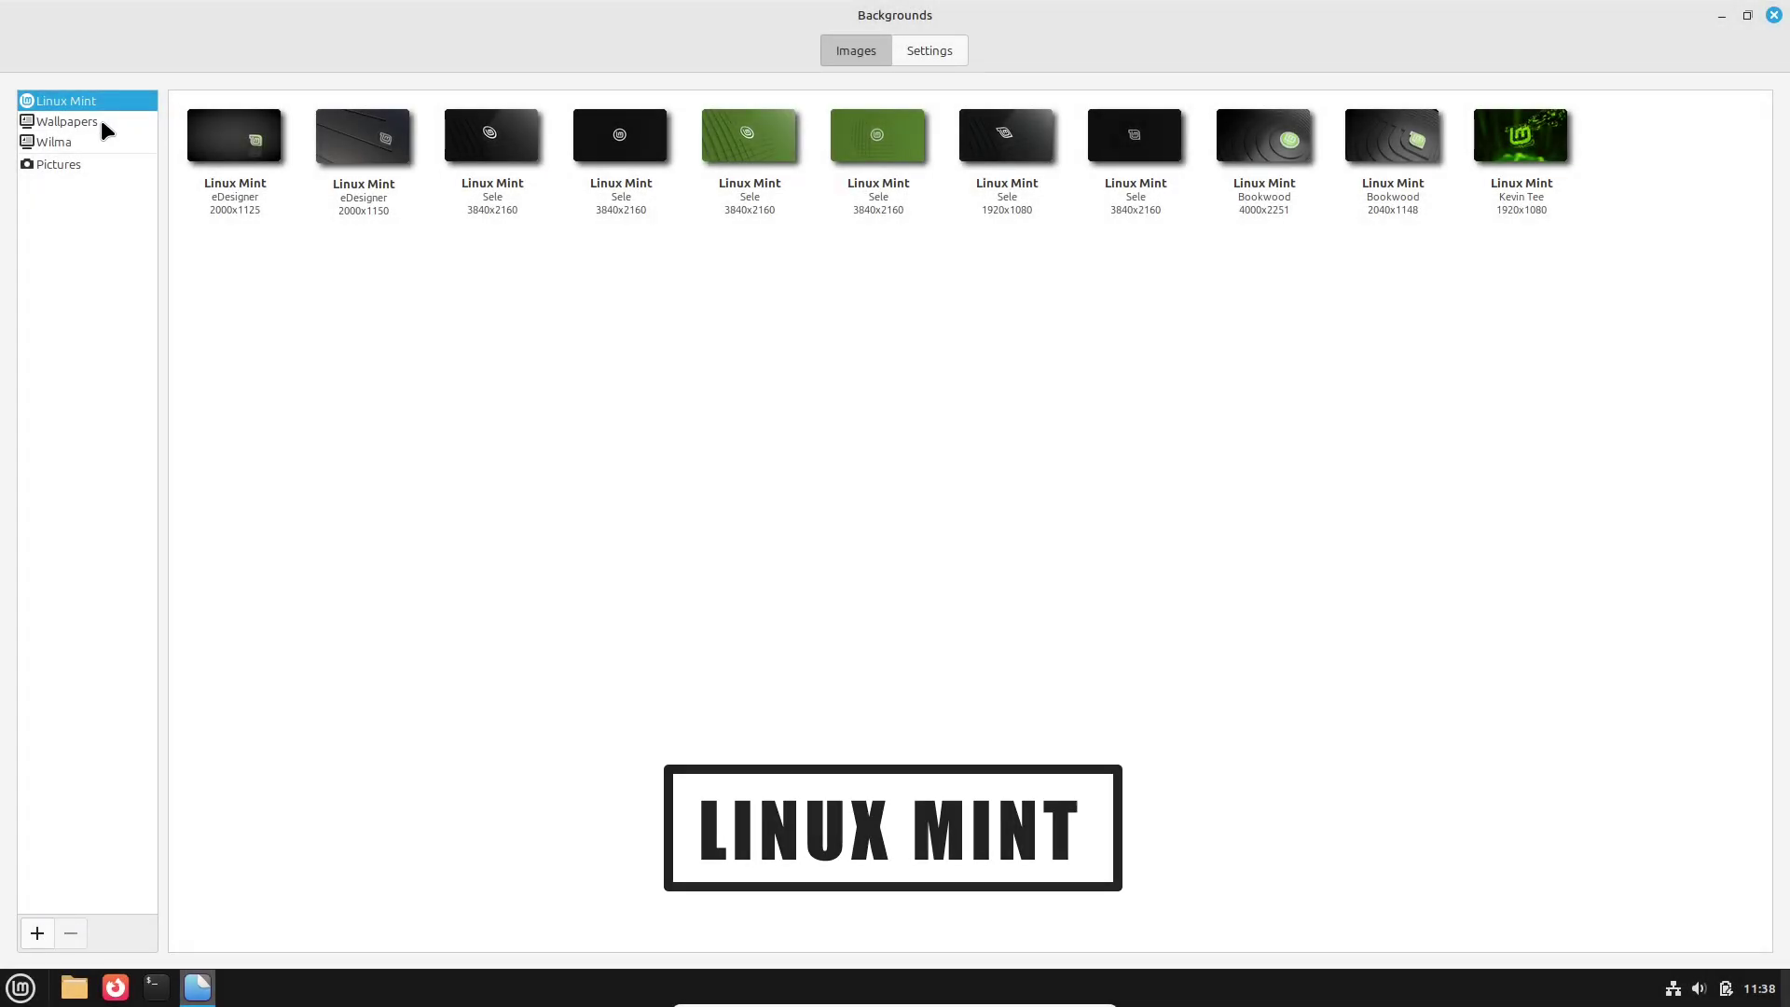
Step: Browse Linux Mint's Wallpapers and Wilma background collections, trying the Stripes wallpaper
{"action": "left_click", "coordinate": [70, 122]}
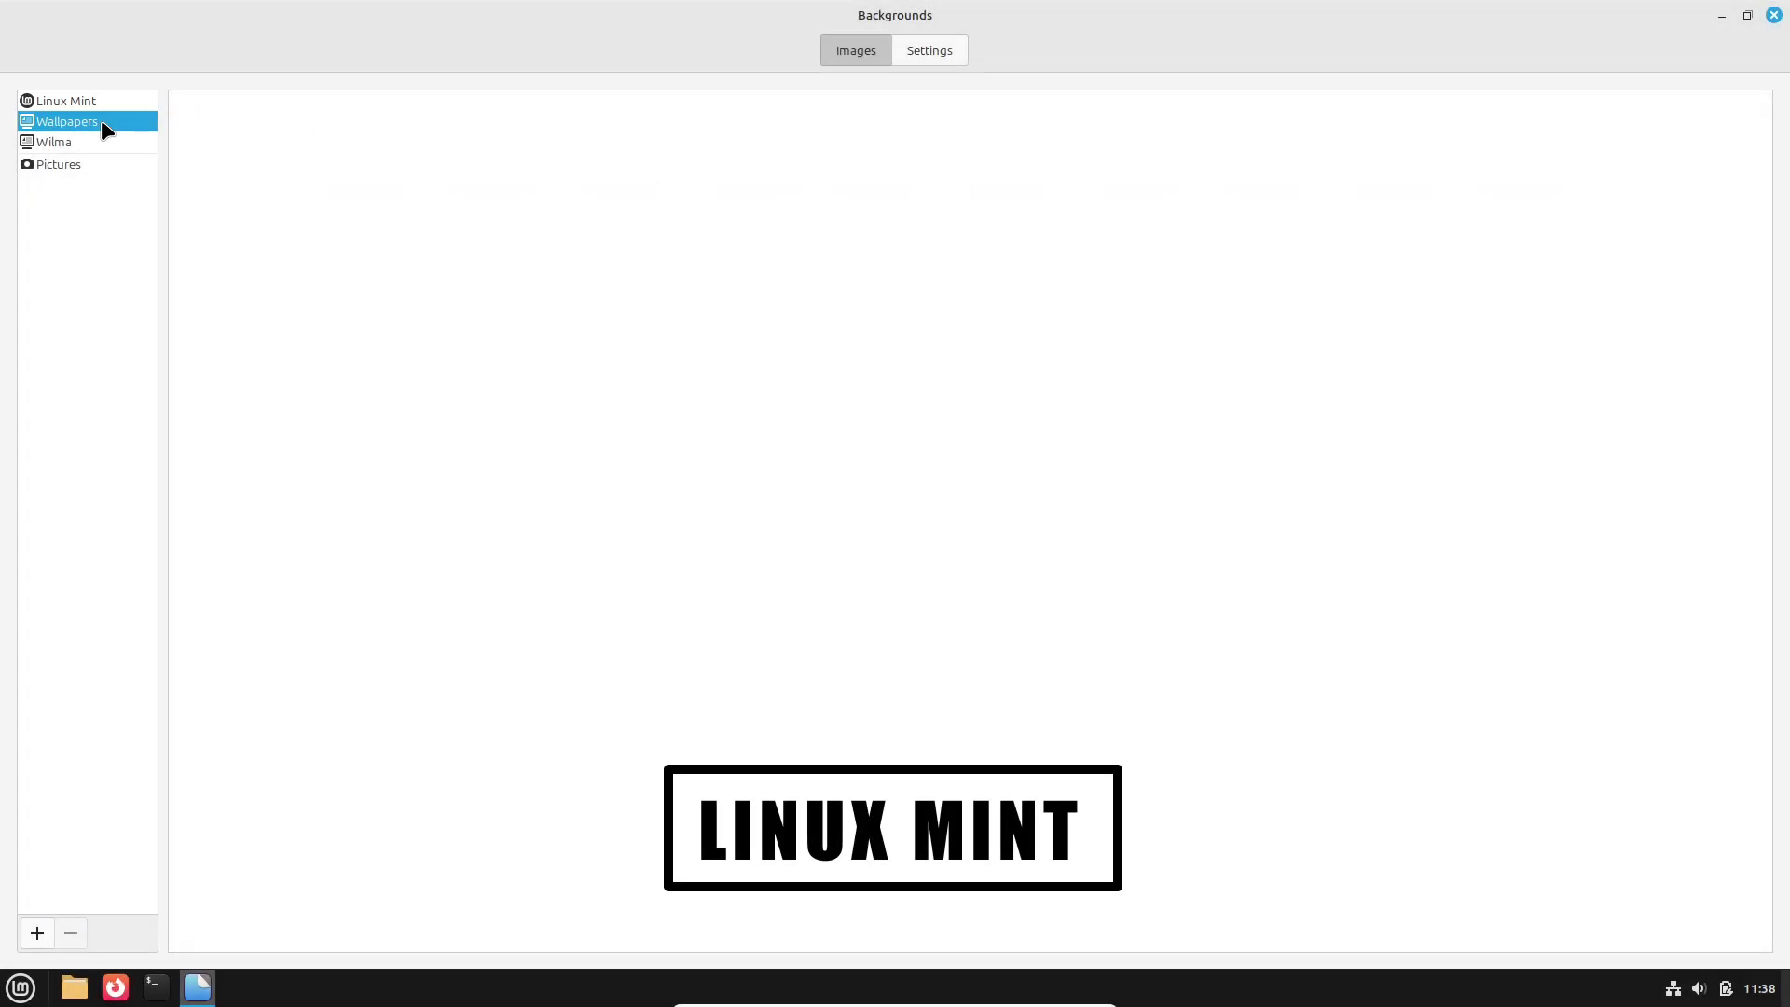
{"action": "left_click", "coordinate": [853, 58]}
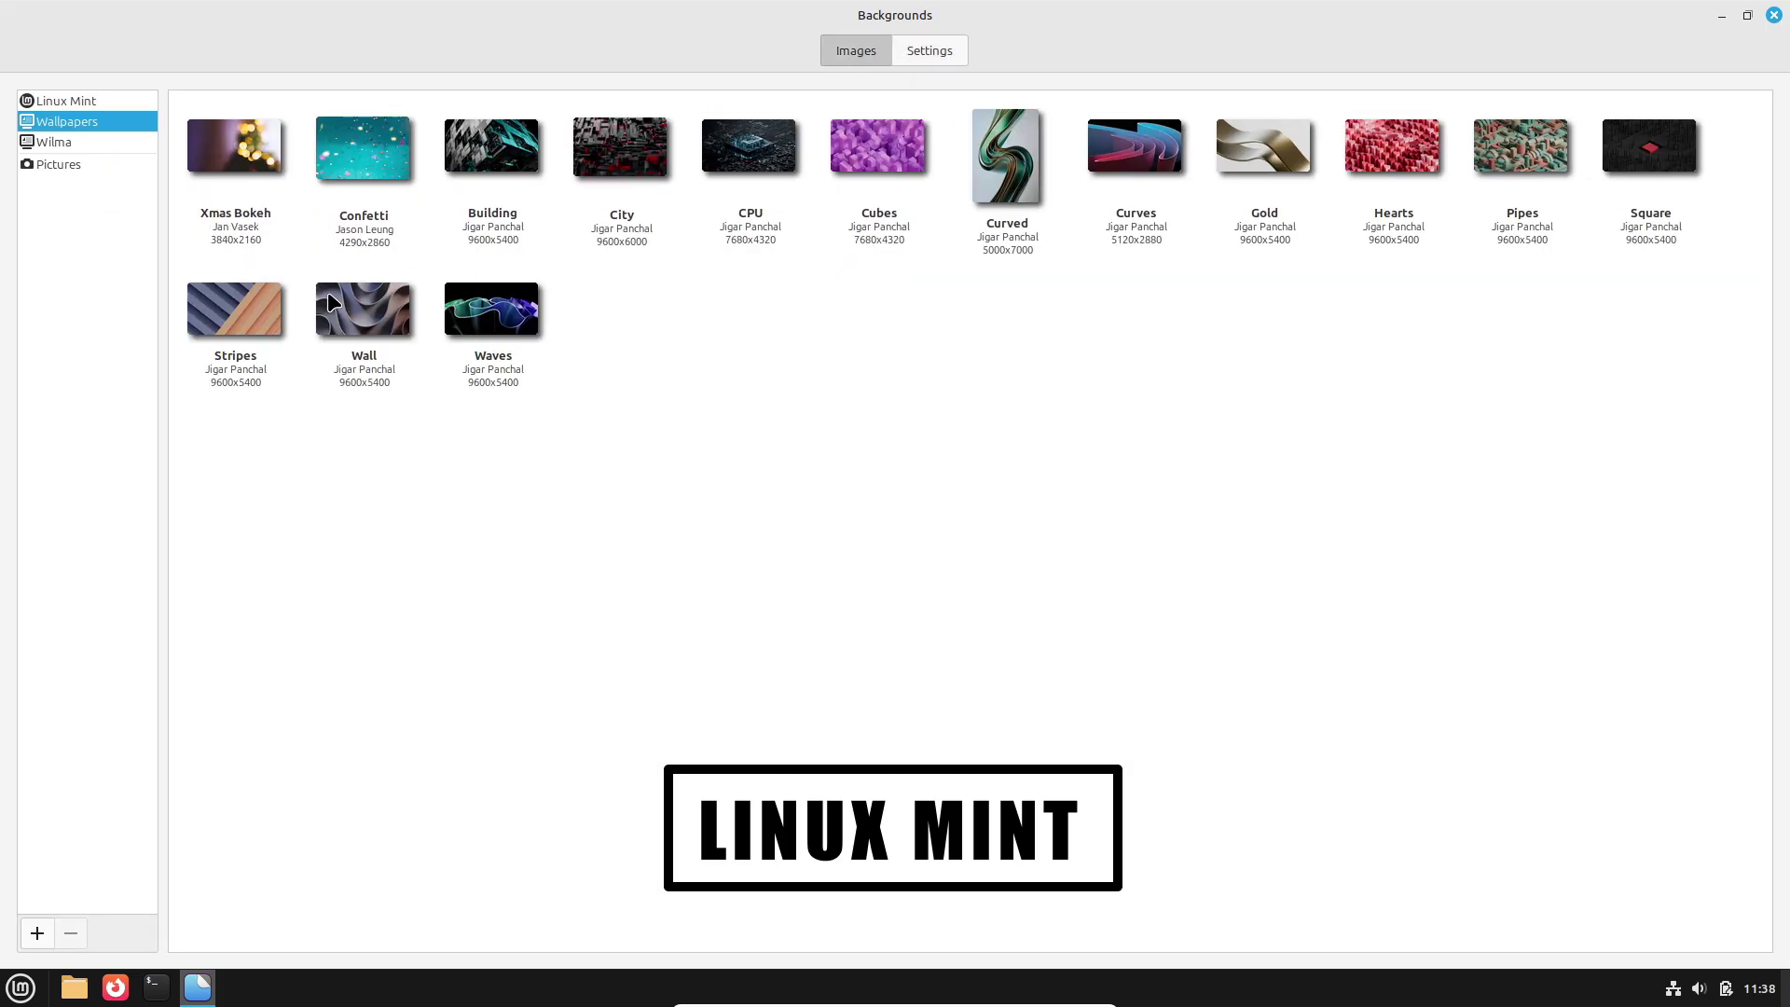
{"action": "left_click", "coordinate": [250, 310]}
{"action": "left_click", "coordinate": [99, 145]}
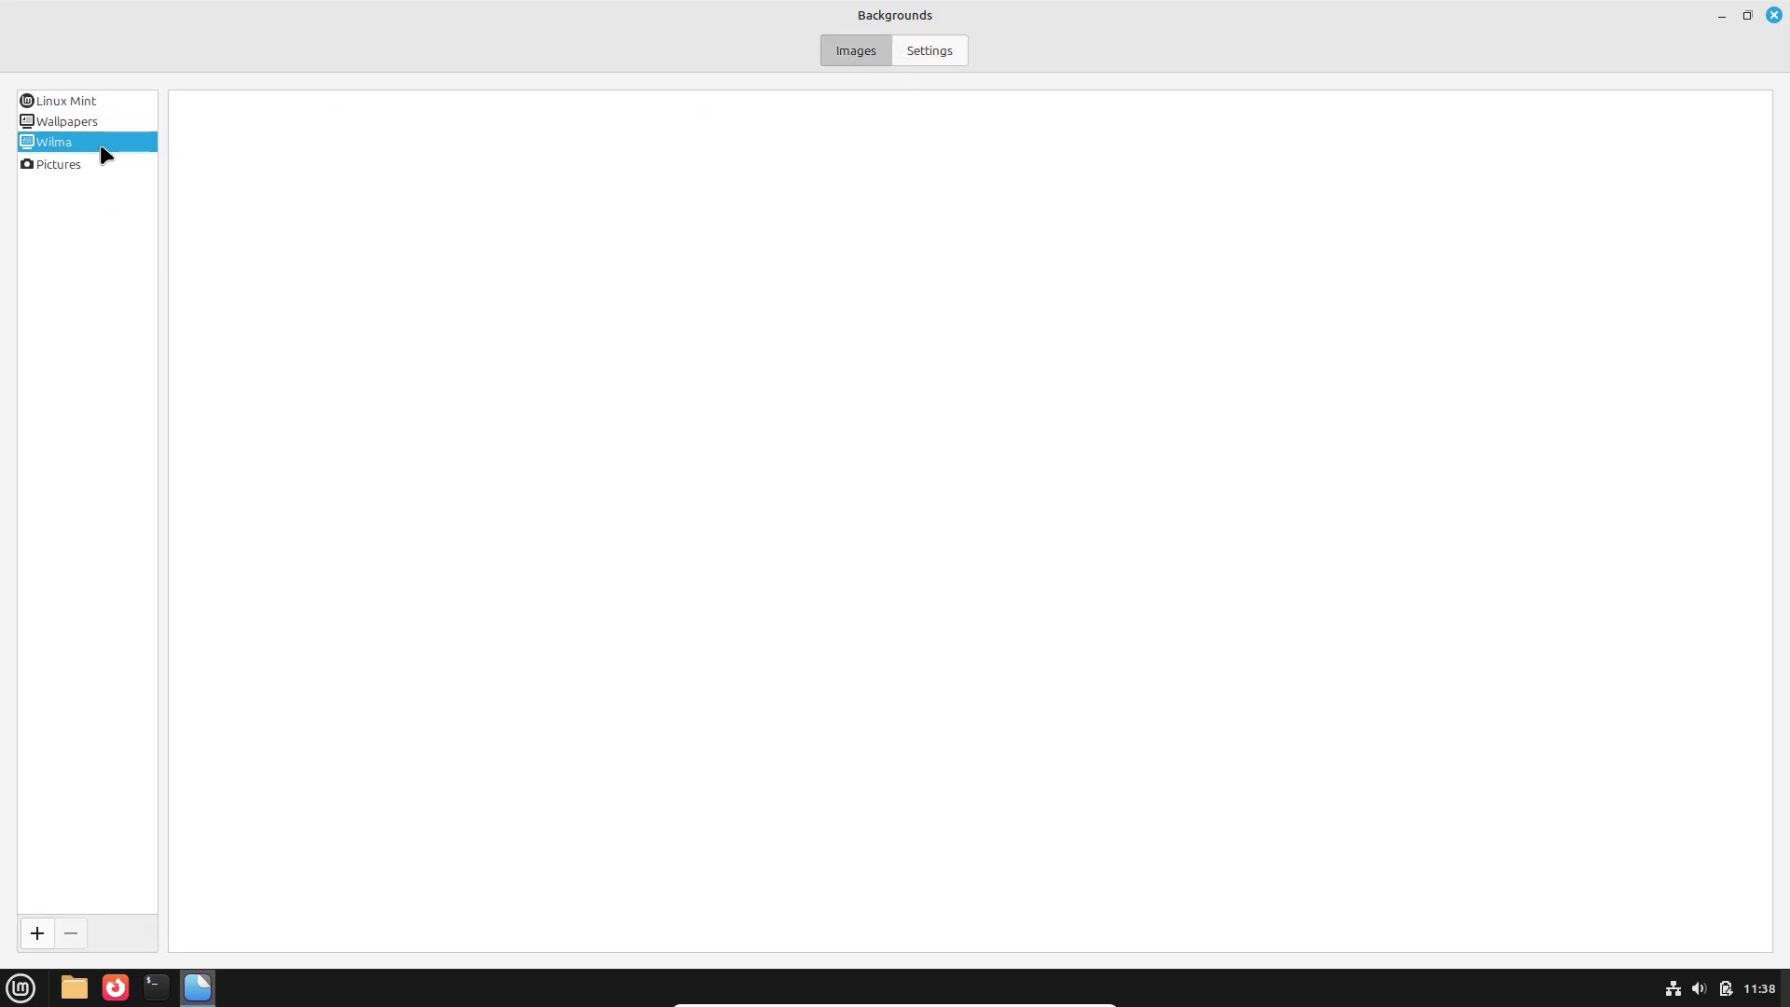
{"action": "left_click", "coordinate": [103, 125]}
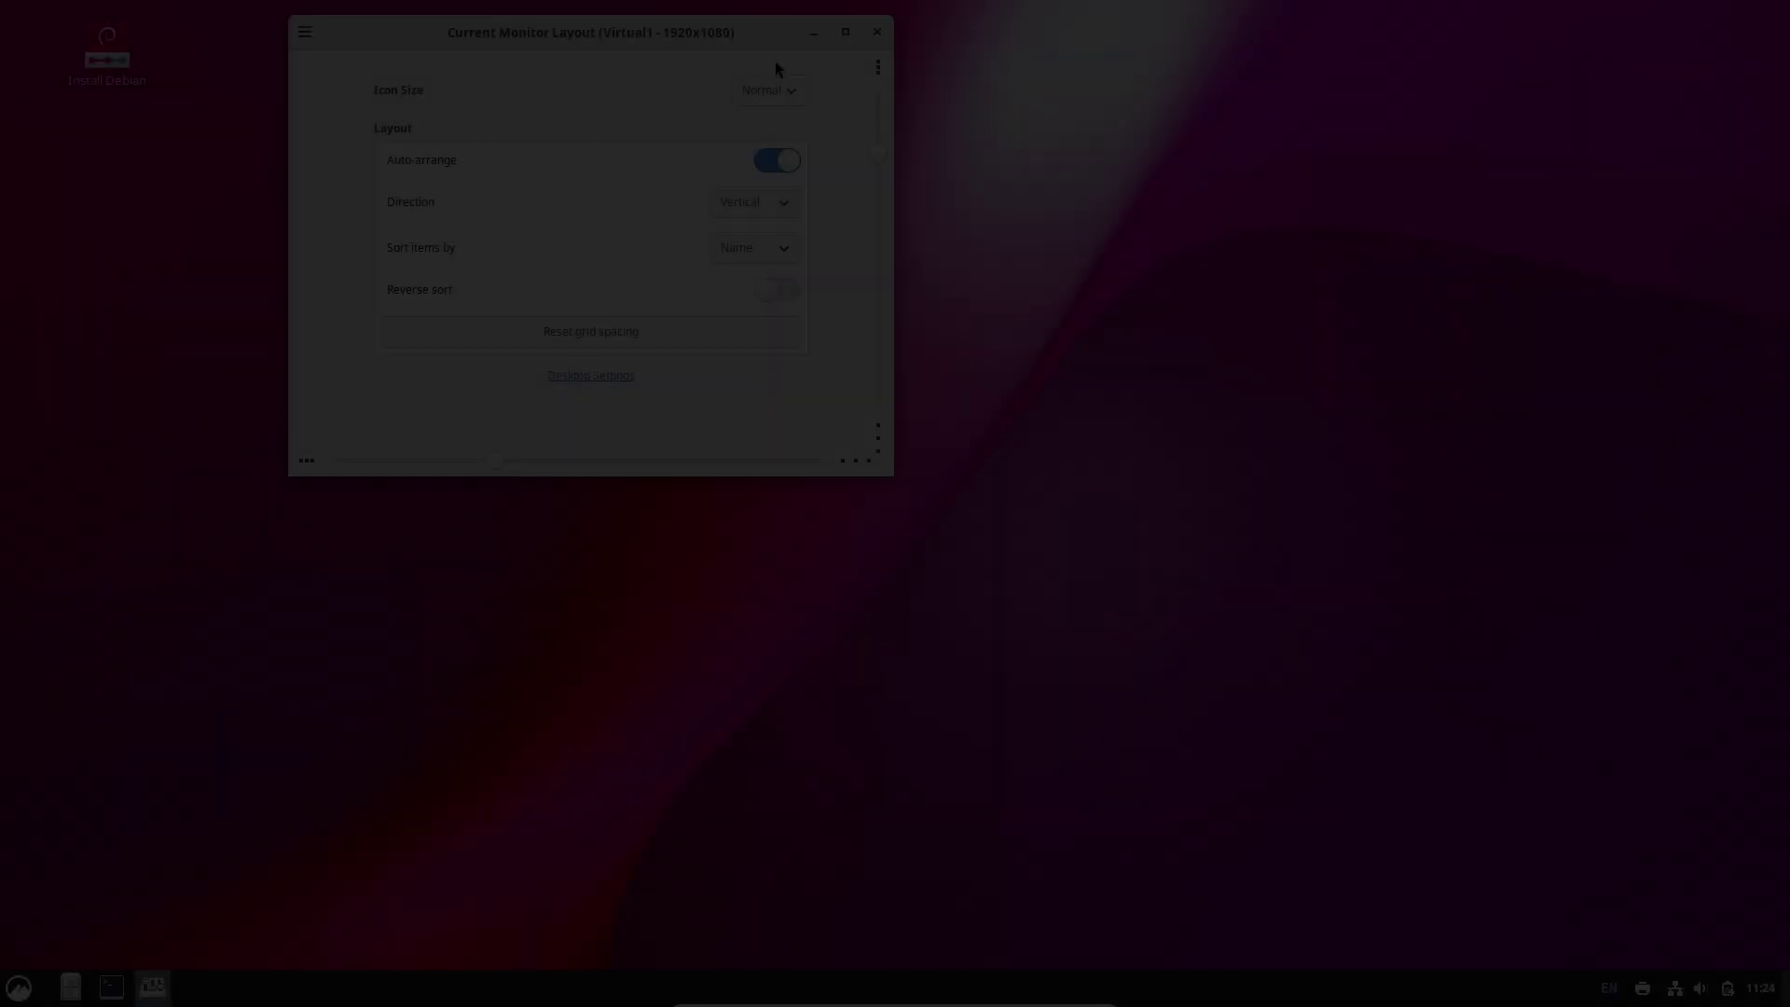
Step: Close Debian's Current Monitor Layout window and review the installed and downloadable applets in the Applets window
{"action": "left_click", "coordinate": [875, 34]}
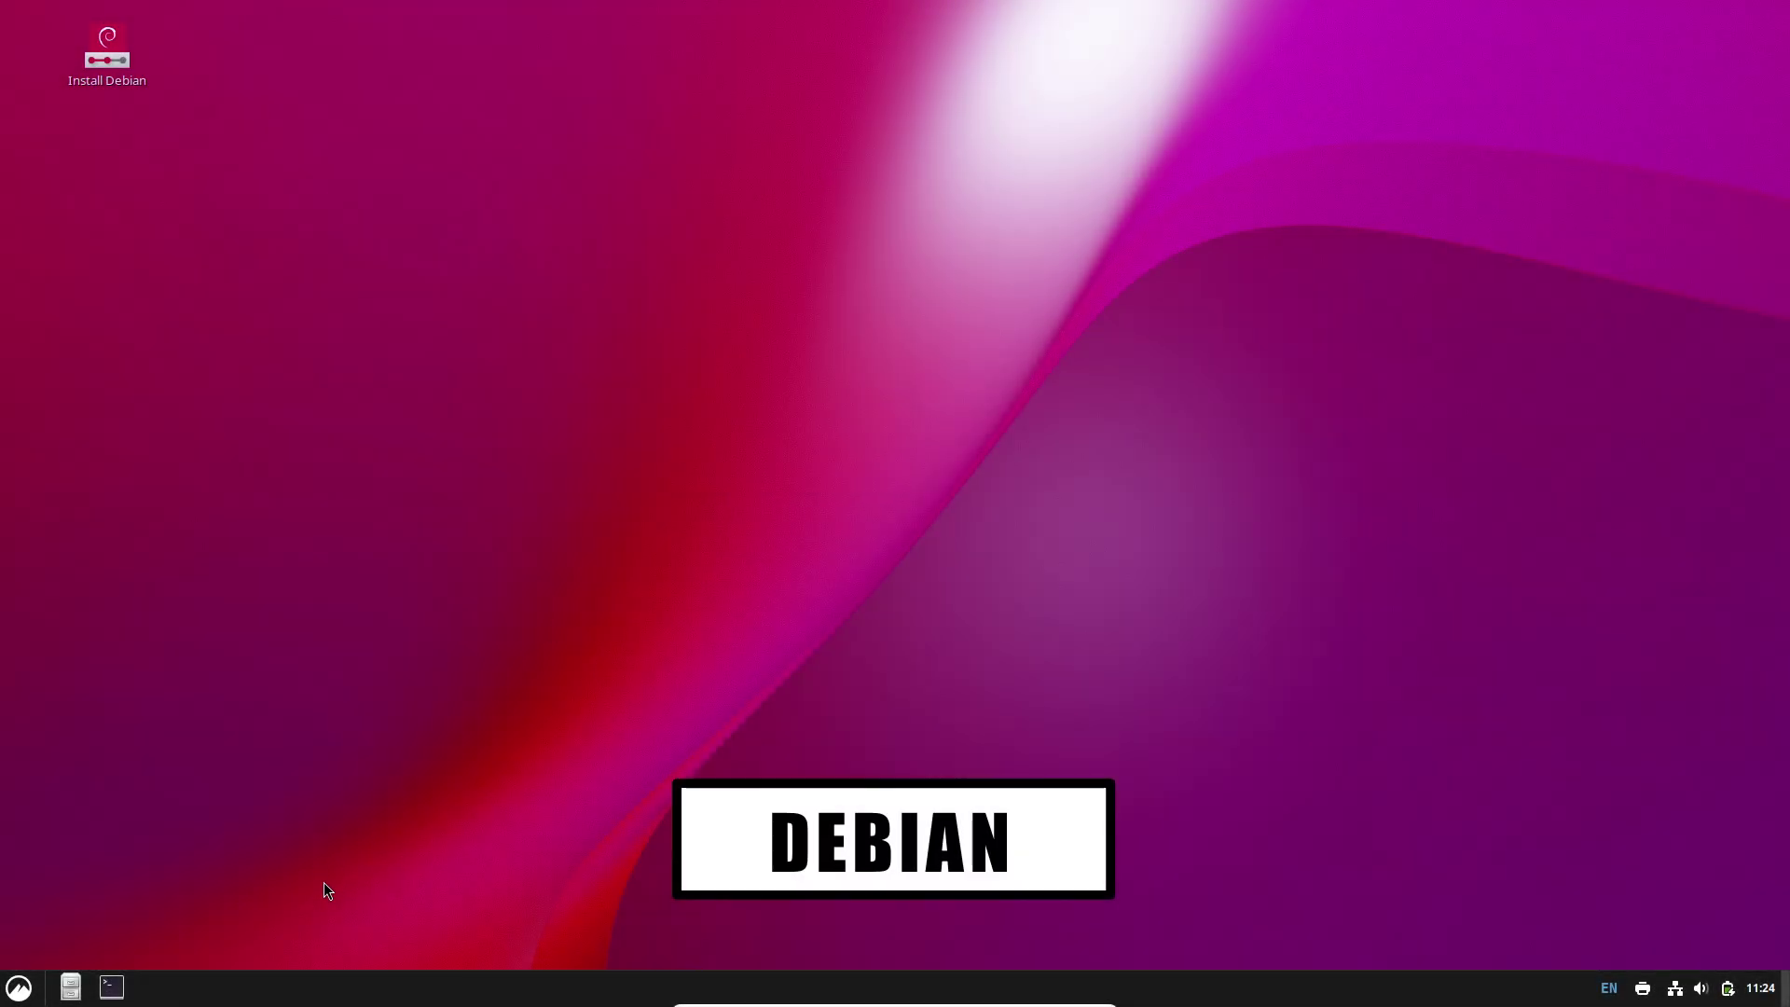
{"action": "right_click", "coordinate": [348, 994]}
{"action": "left_click", "coordinate": [380, 700]}
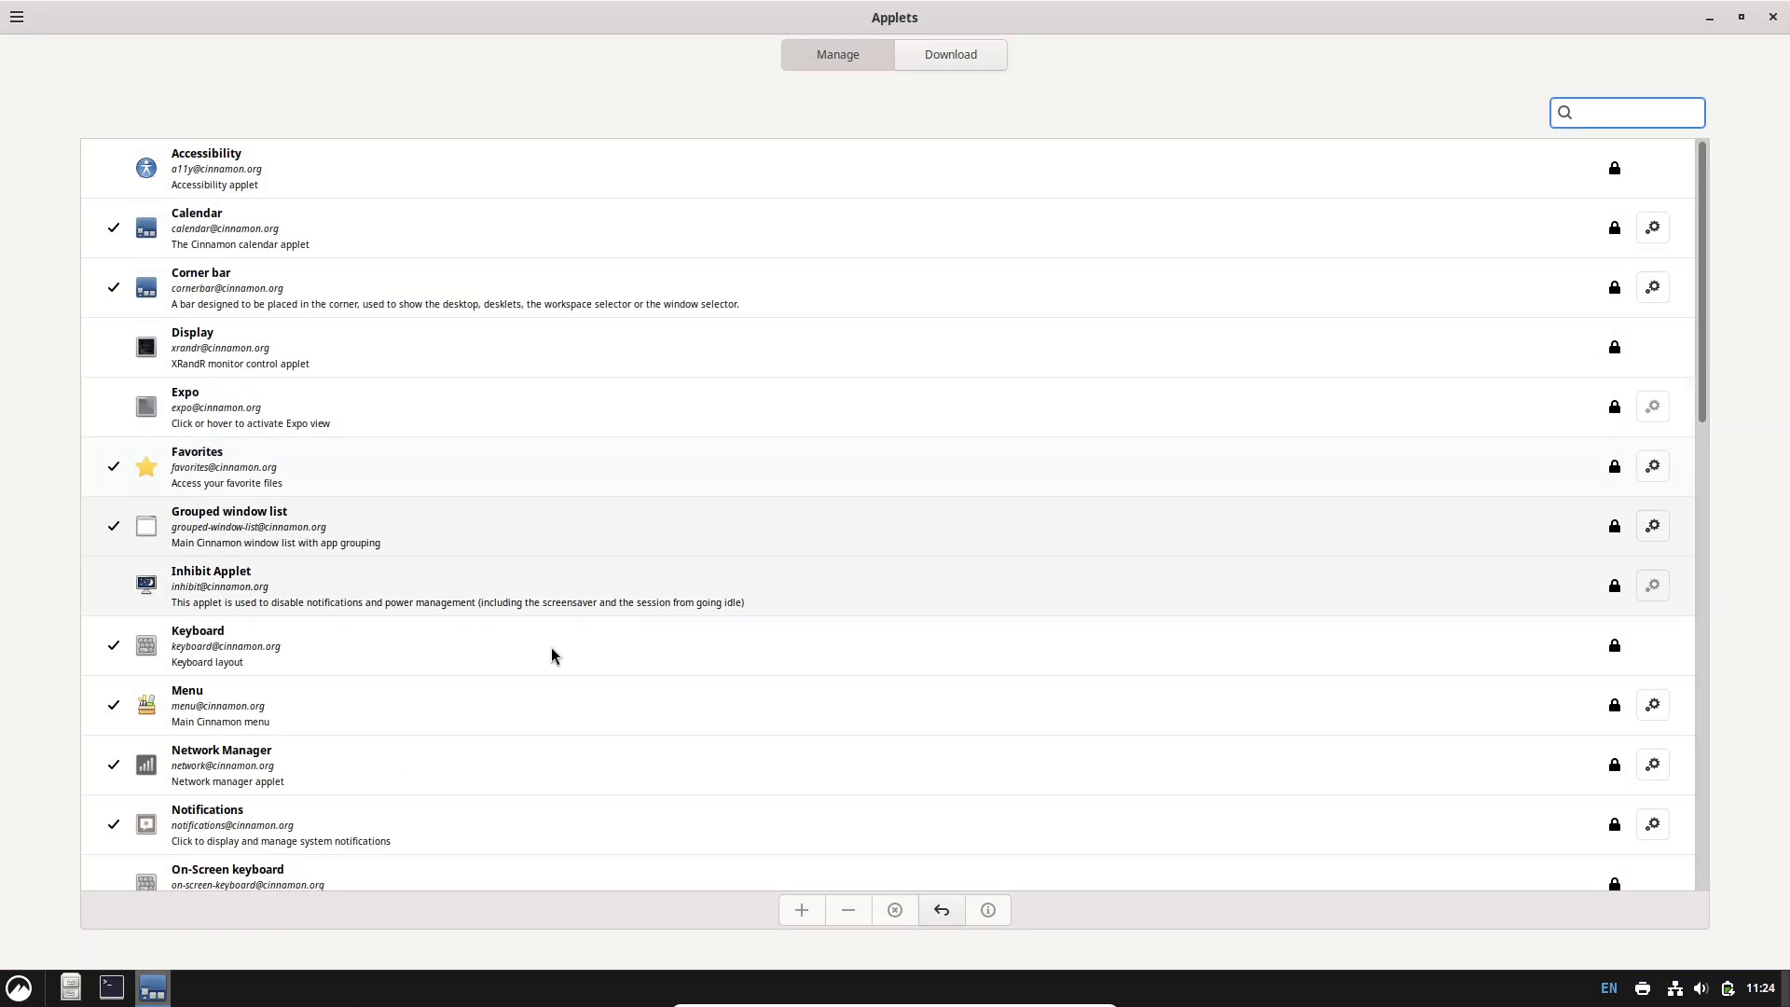
{"action": "scroll", "coordinate": [1674, 734], "scroll_direction": "down", "scroll_amount": 10}
{"action": "scroll", "coordinate": [1674, 734], "scroll_direction": "down", "scroll_amount": 5}
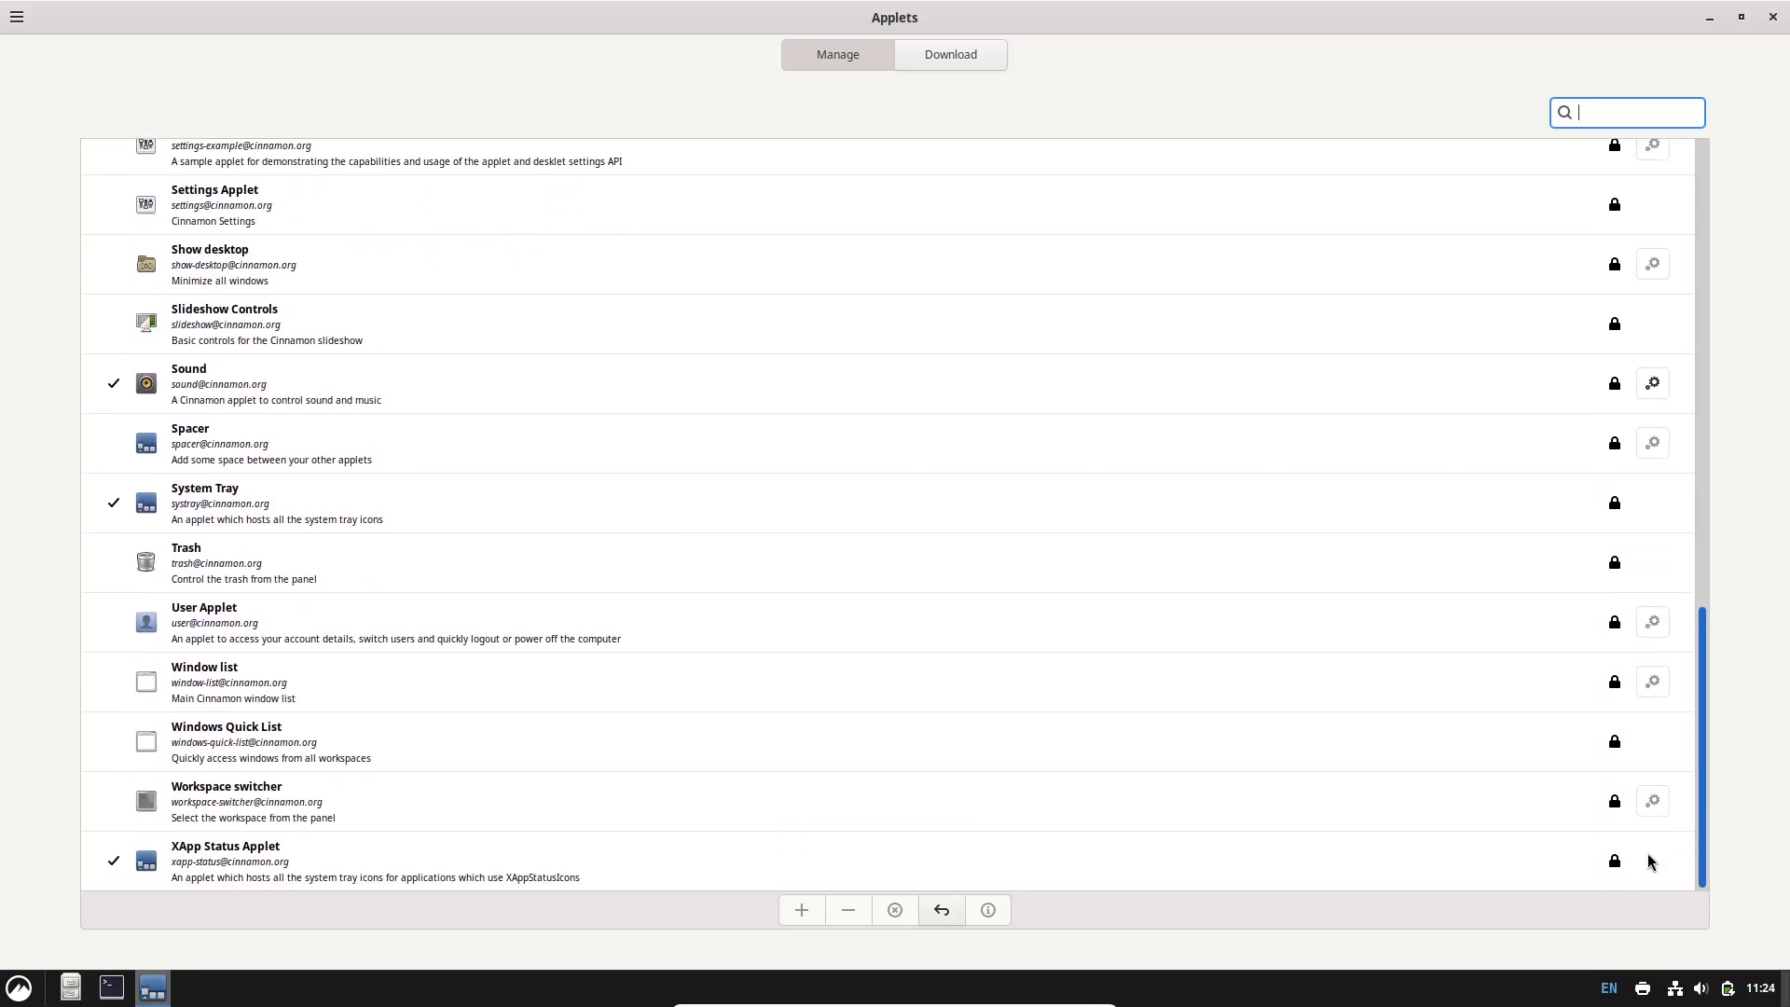
{"action": "scroll", "coordinate": [1662, 512], "scroll_direction": "up", "scroll_amount": 15}
{"action": "left_click", "coordinate": [953, 64]}
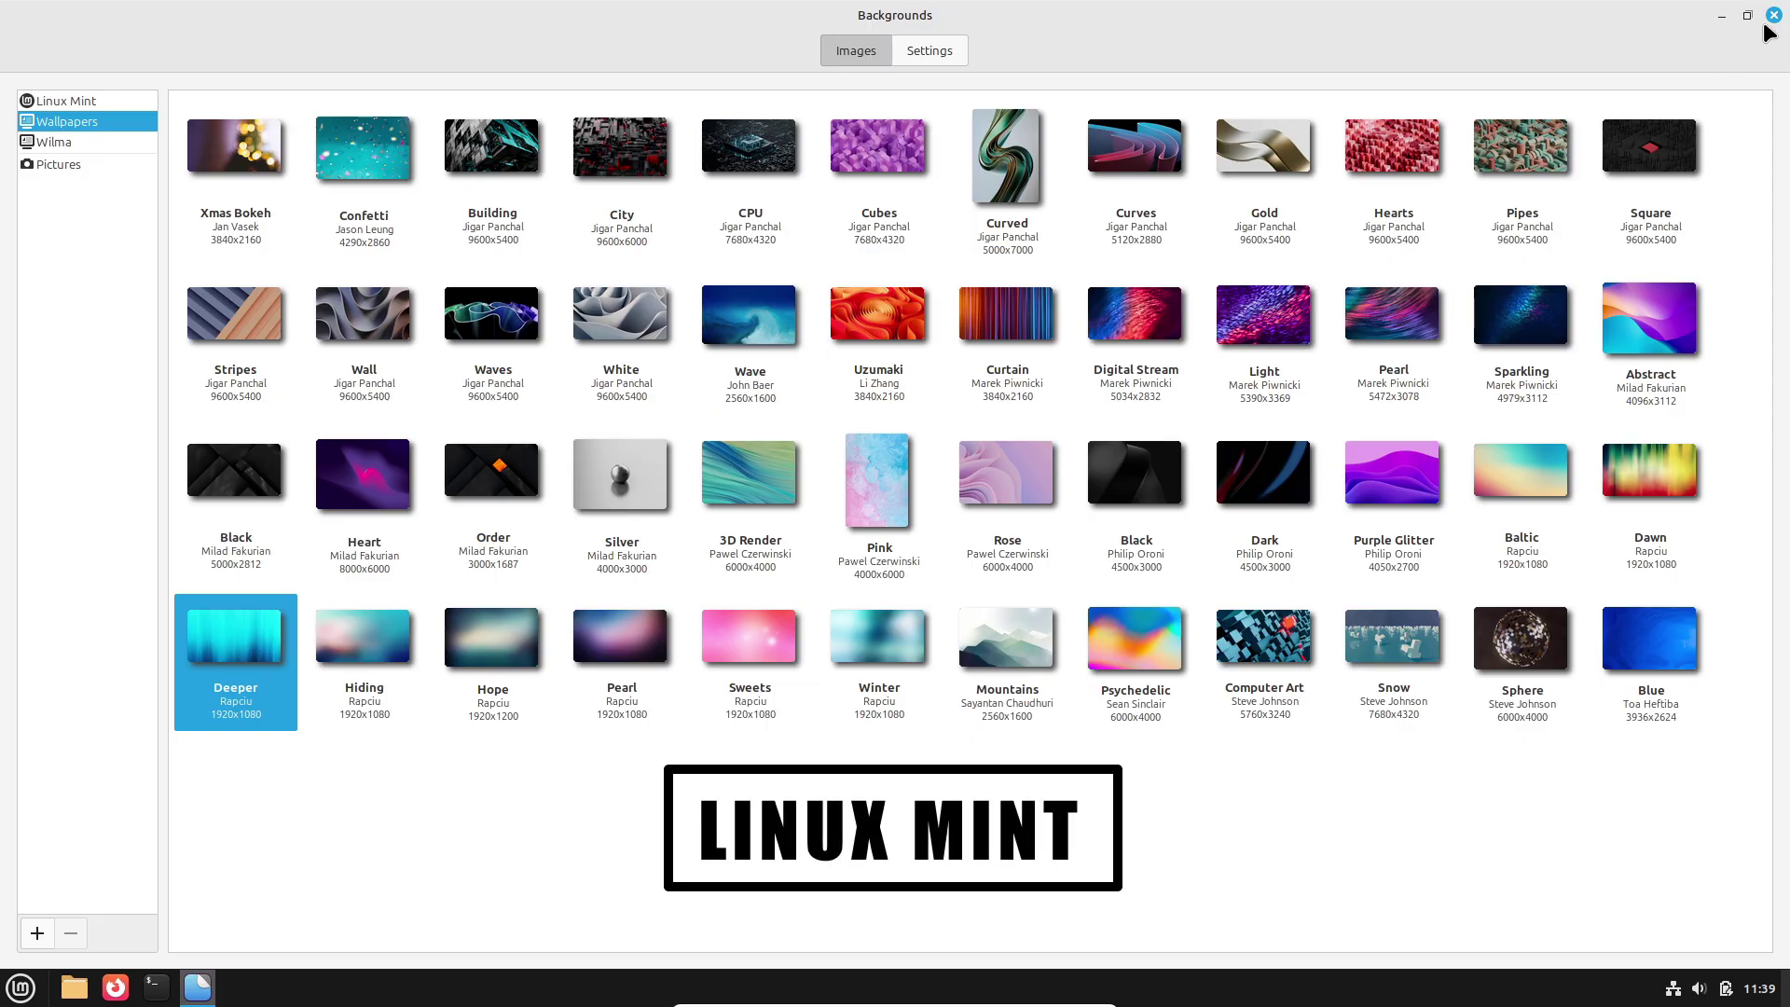
Step: Close Linux Mint's Backgrounds window, view the desktop context options, and open the Applets window from the panel
{"action": "left_click", "coordinate": [1774, 15]}
{"action": "right_click", "coordinate": [296, 585]}
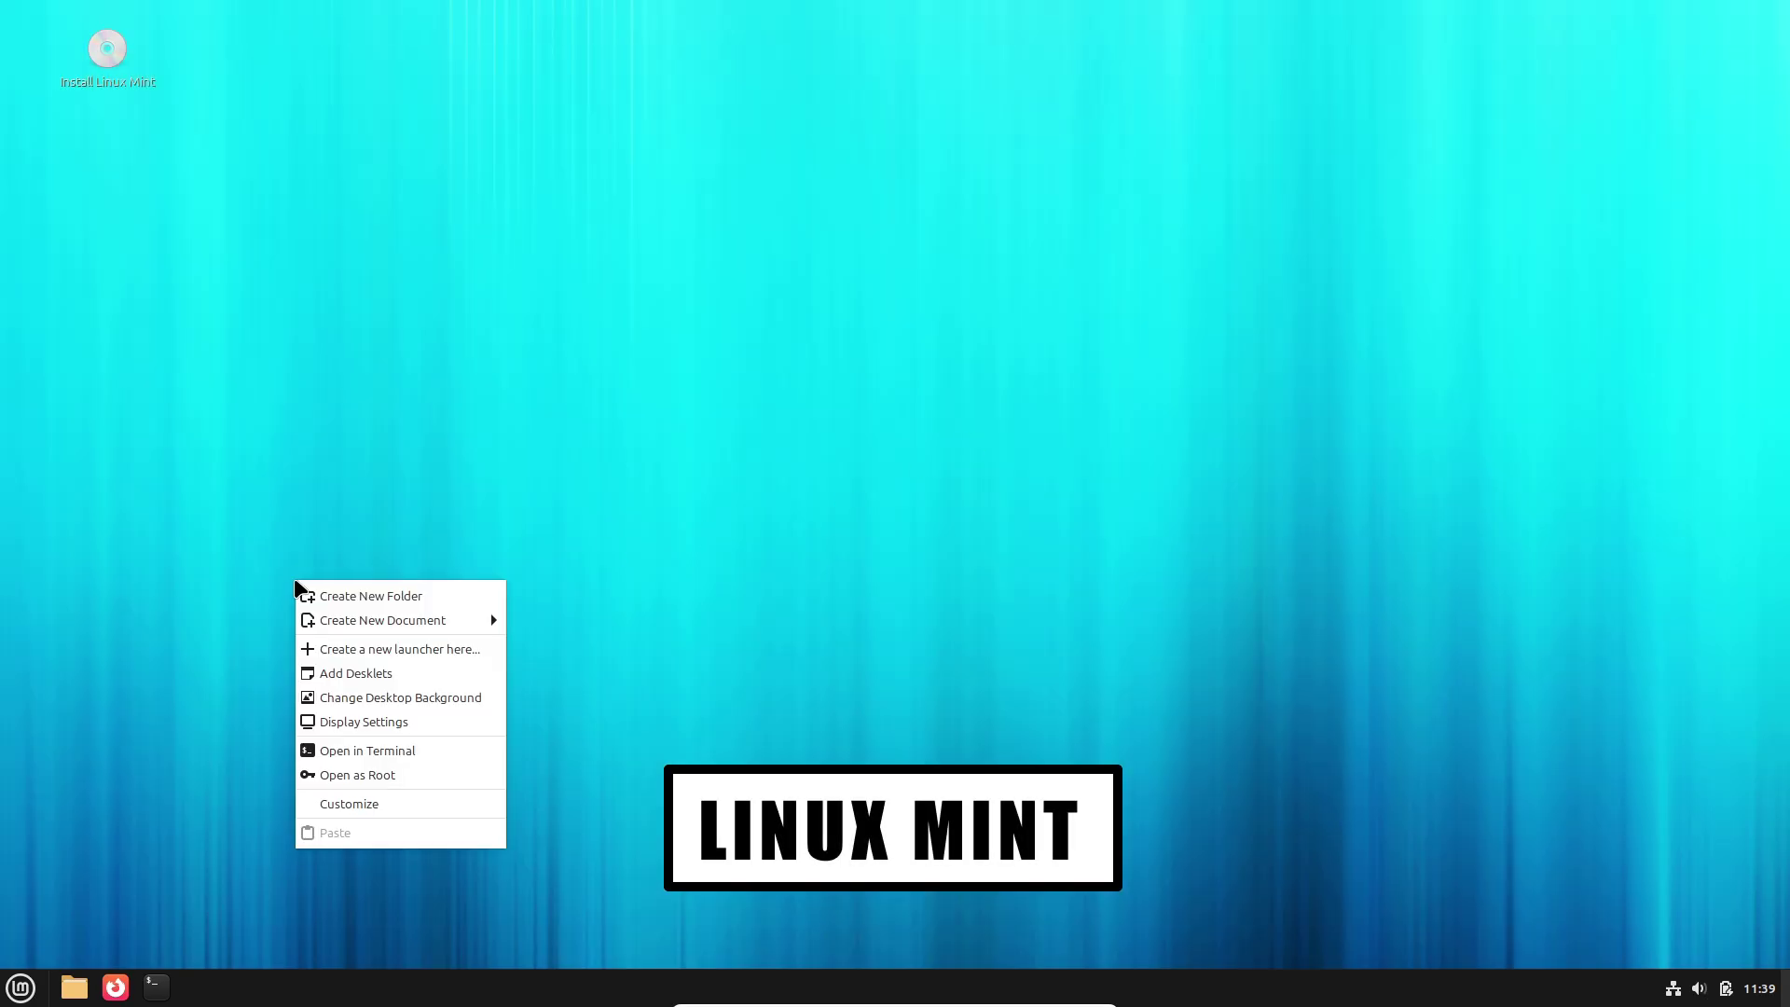
{"action": "left_click", "coordinate": [257, 944]}
{"action": "right_click", "coordinate": [212, 989]}
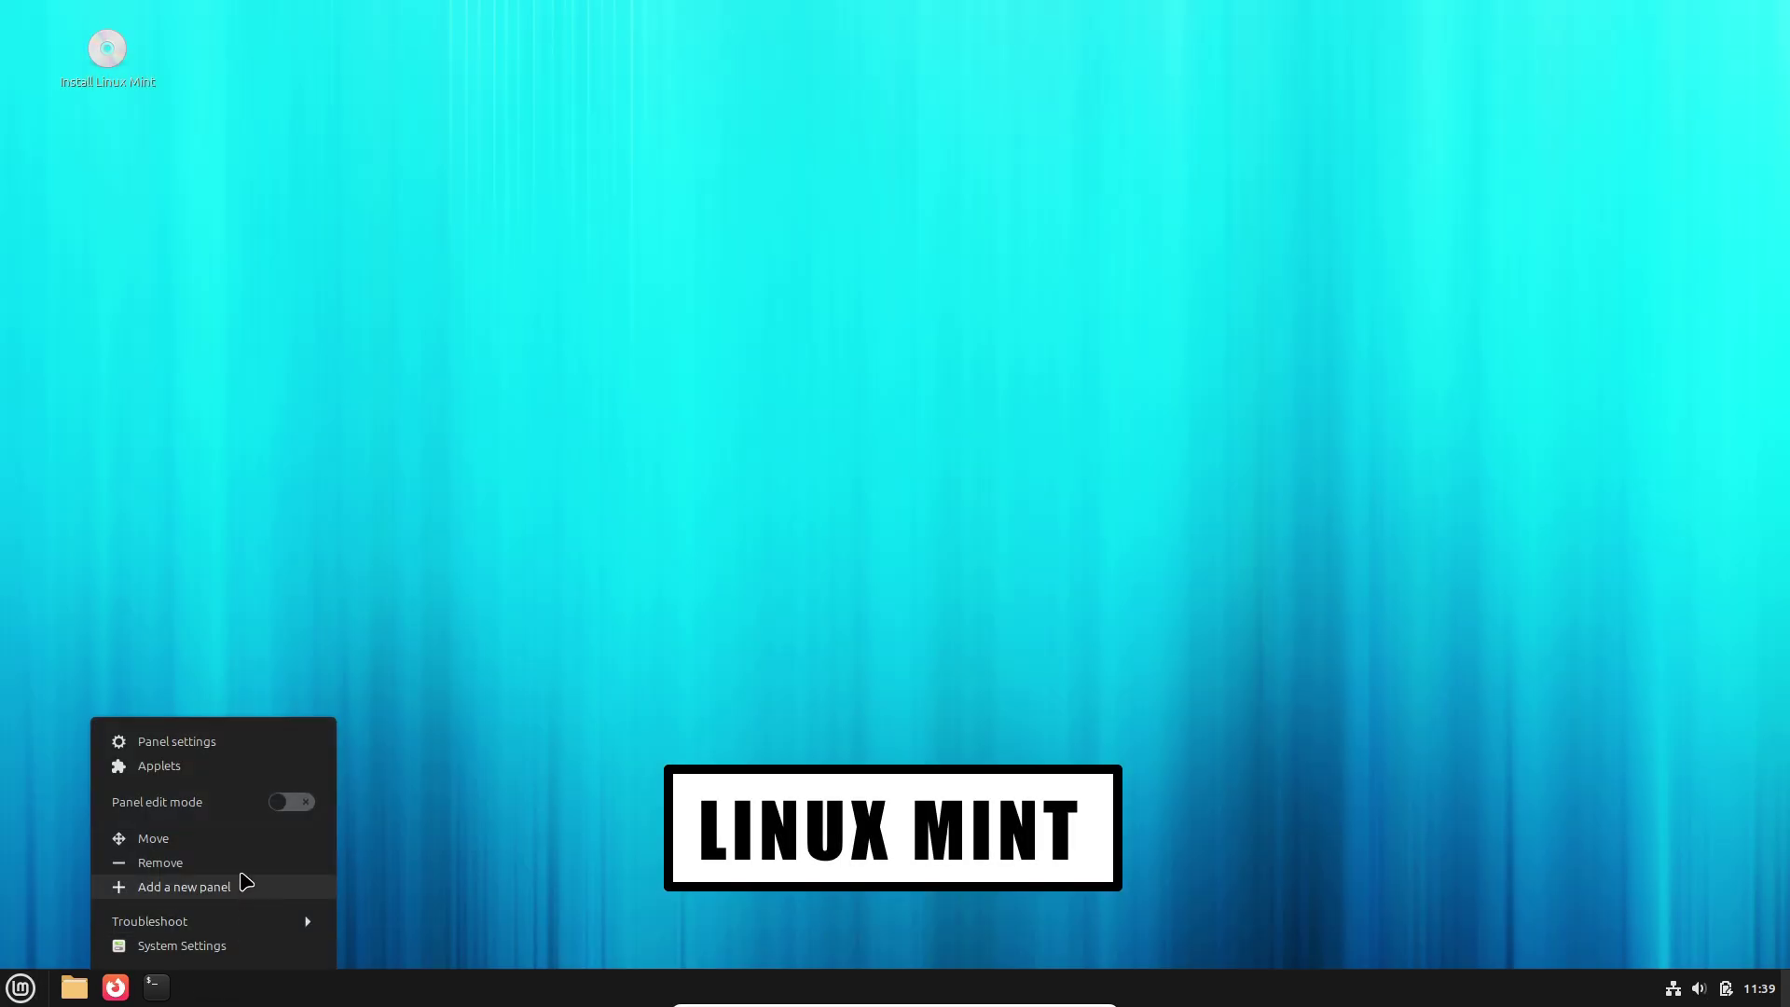
{"action": "left_click", "coordinate": [245, 765]}
Step: Open Driver Manager from Linux Mint's Administration category and bring up the application menu again
{"action": "left_click", "coordinate": [24, 986]}
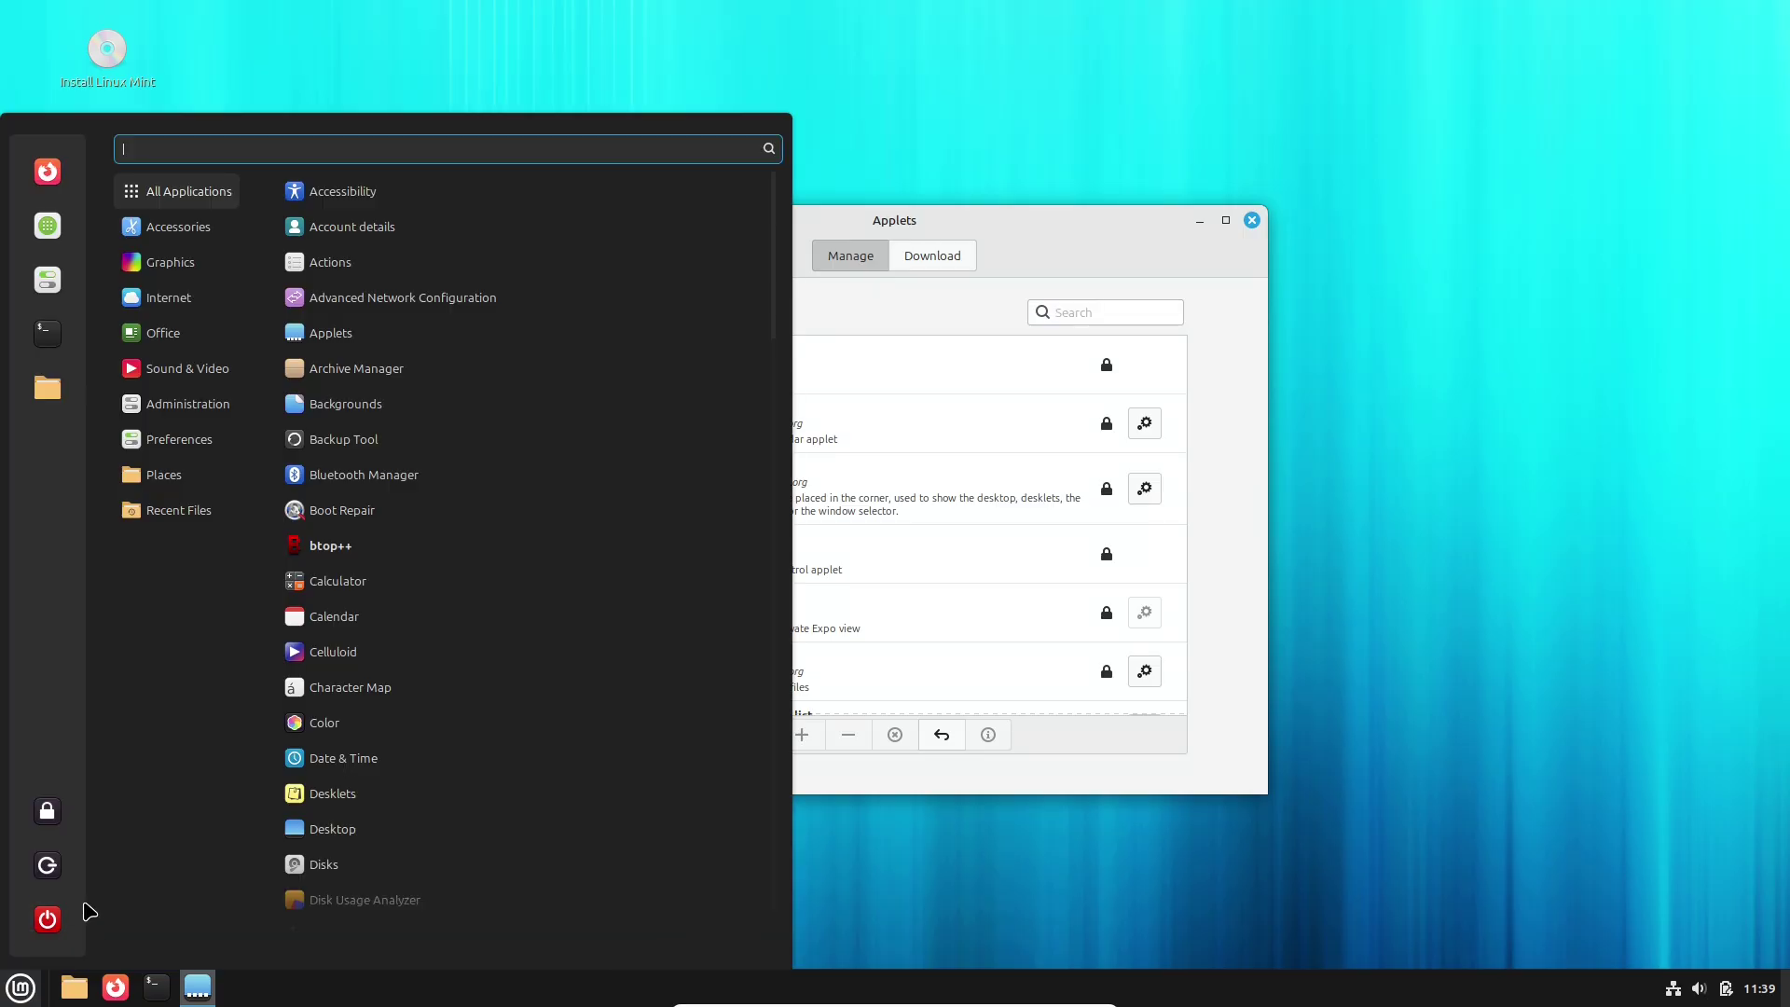
{"action": "mouse_move", "coordinate": [194, 415]}
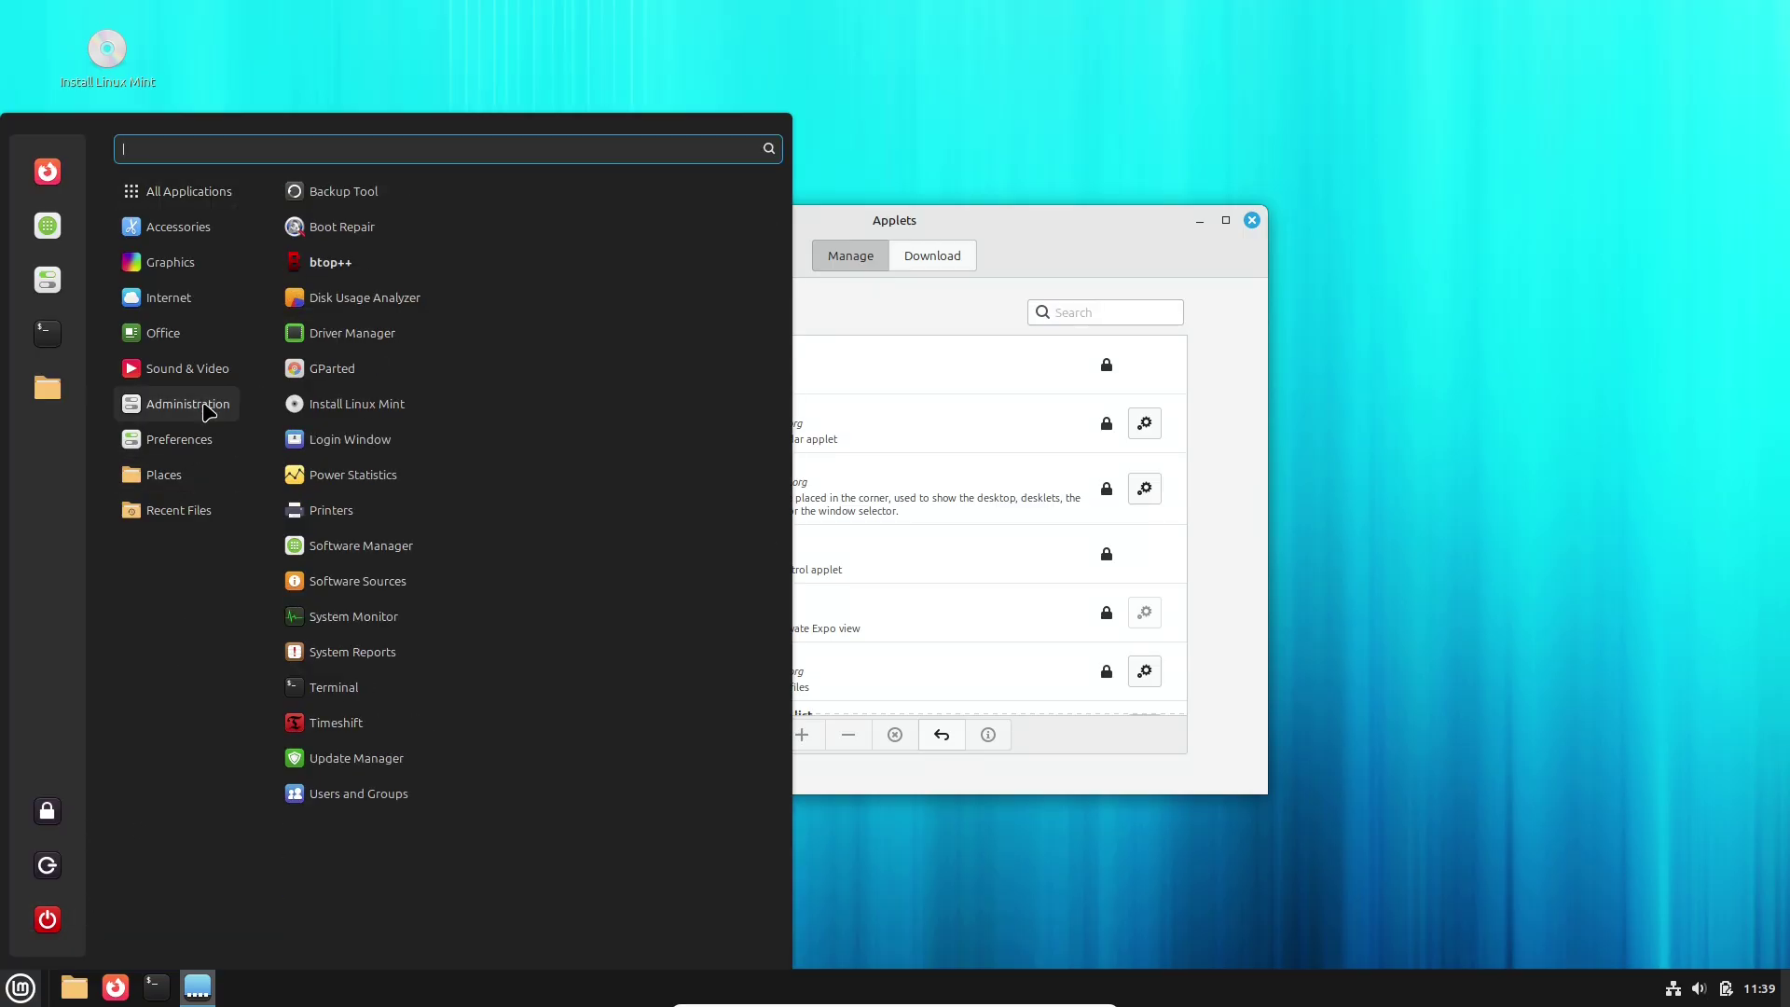
{"action": "left_click", "coordinate": [399, 336]}
{"action": "key", "text": "super"}
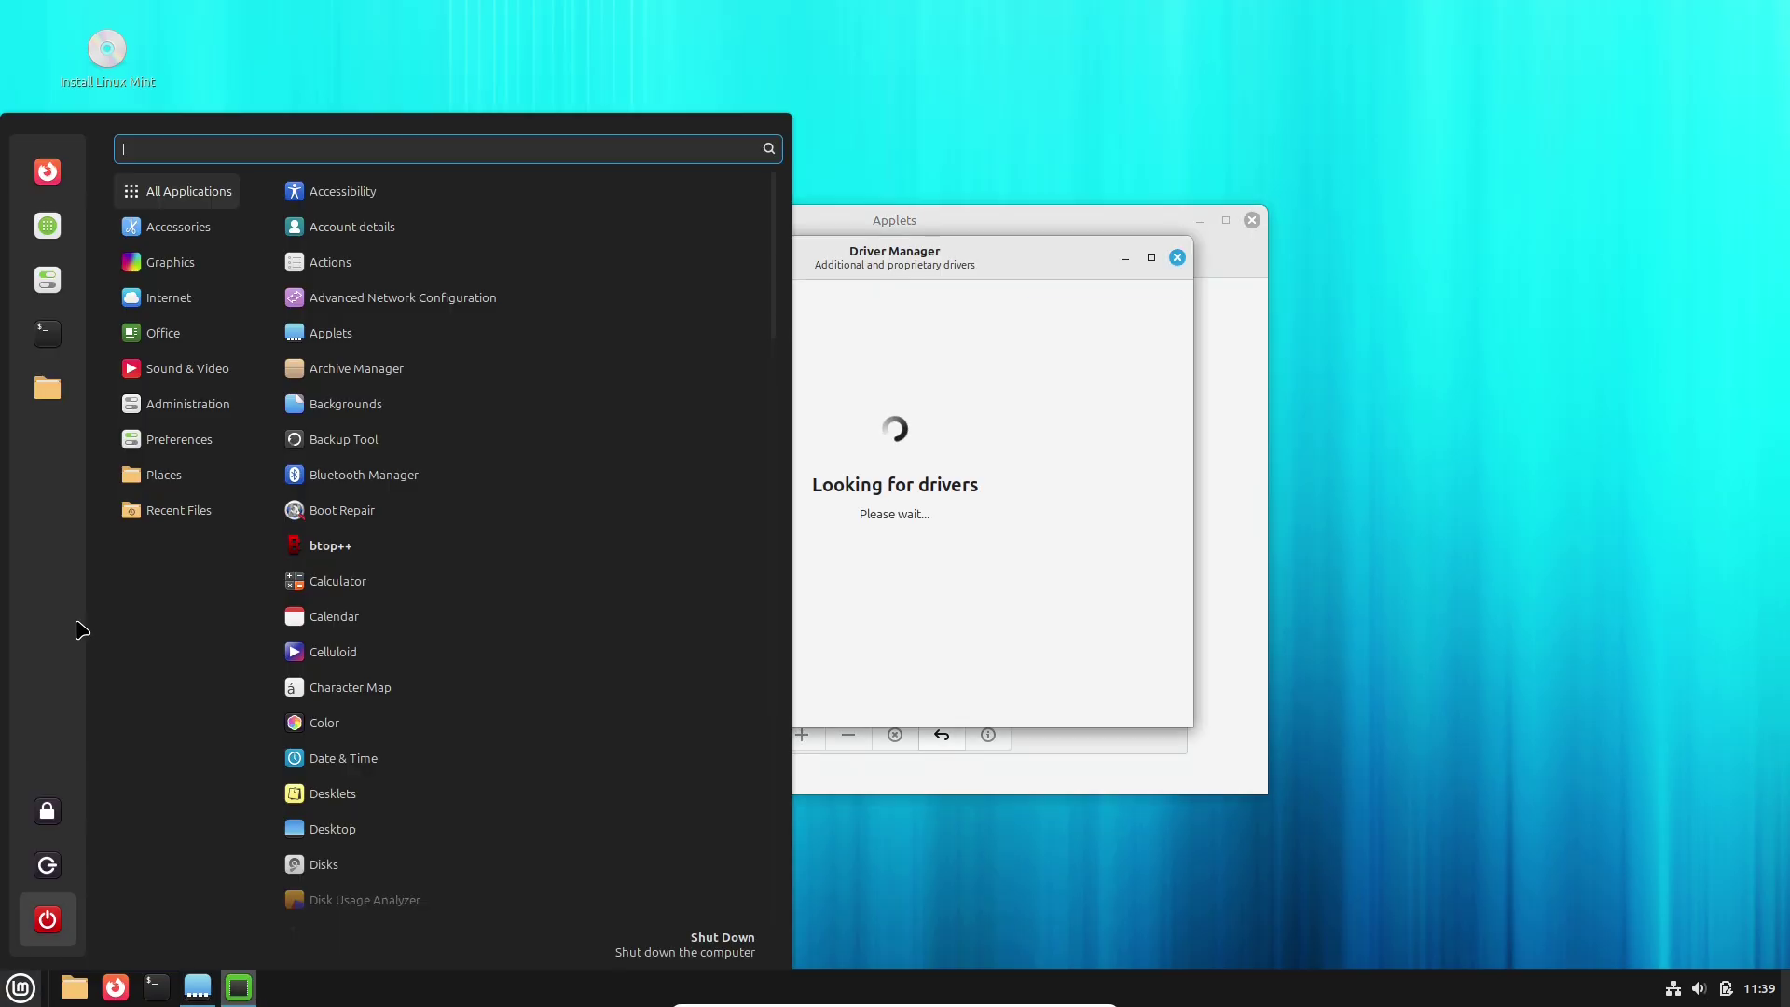
Step: Open Debian's Backgrounds window from Preferences, and find and open the Themes settings by searching for "theme"
{"action": "mouse_move", "coordinate": [193, 474]}
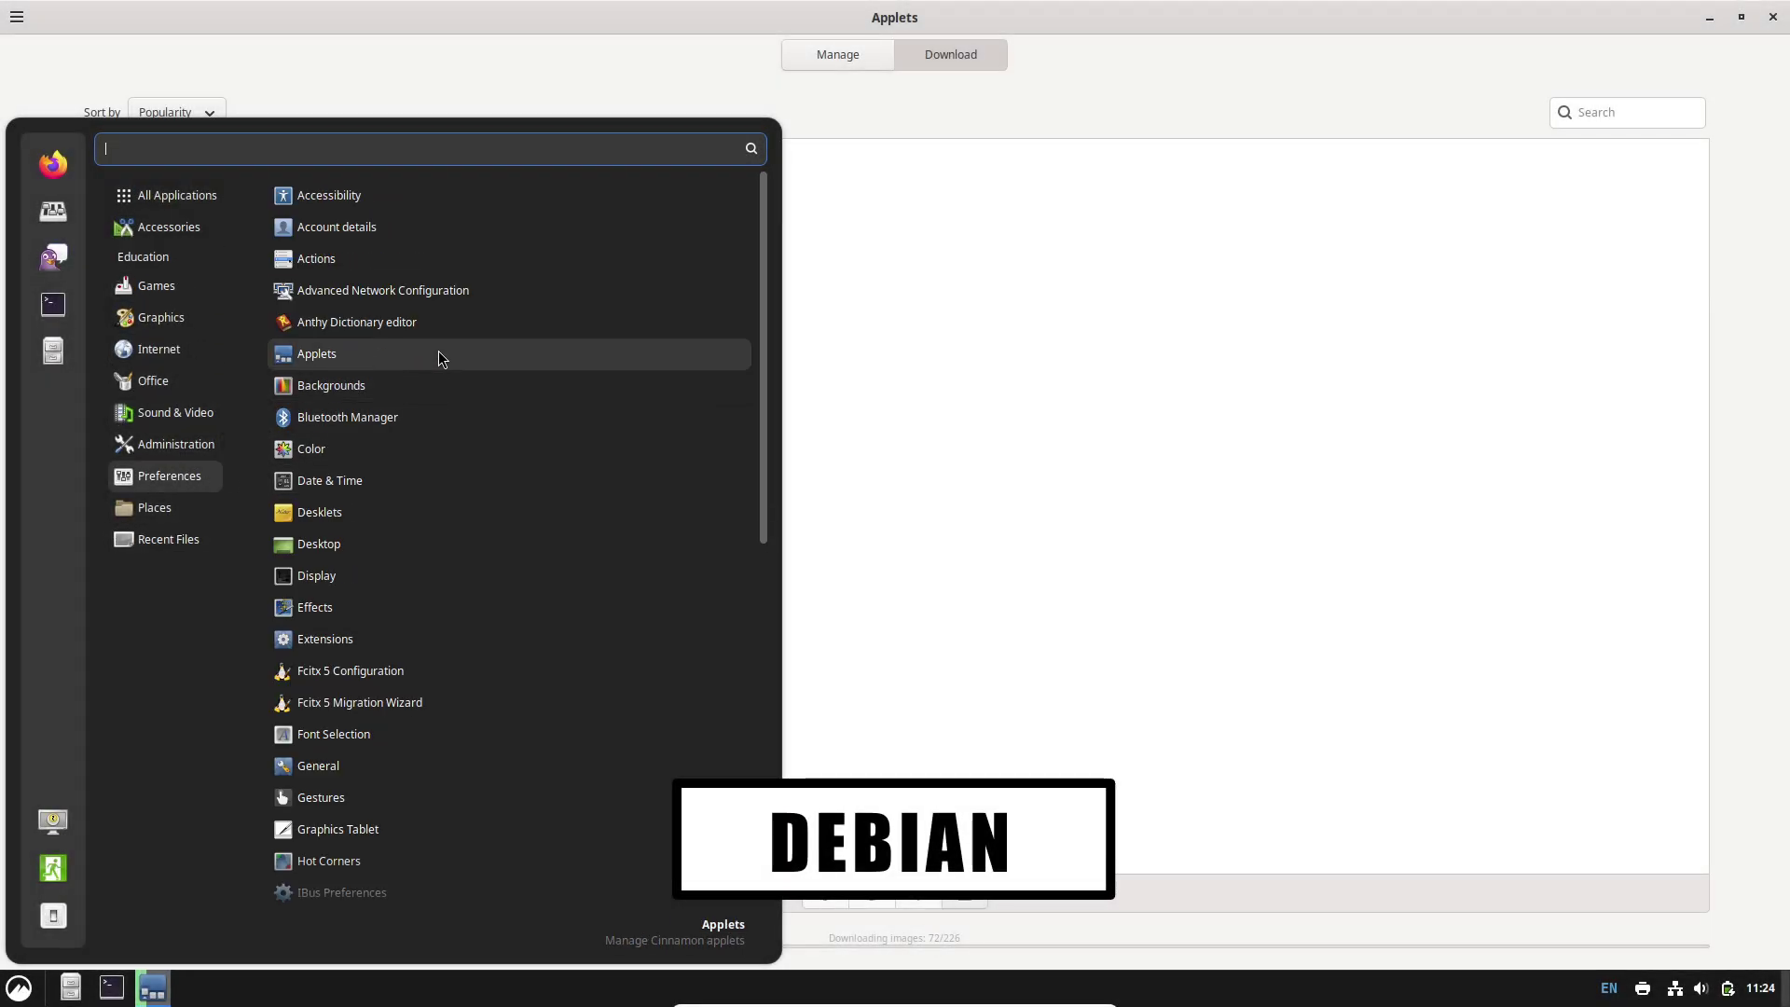
{"action": "left_click", "coordinate": [417, 382]}
{"action": "left_click", "coordinate": [19, 989]}
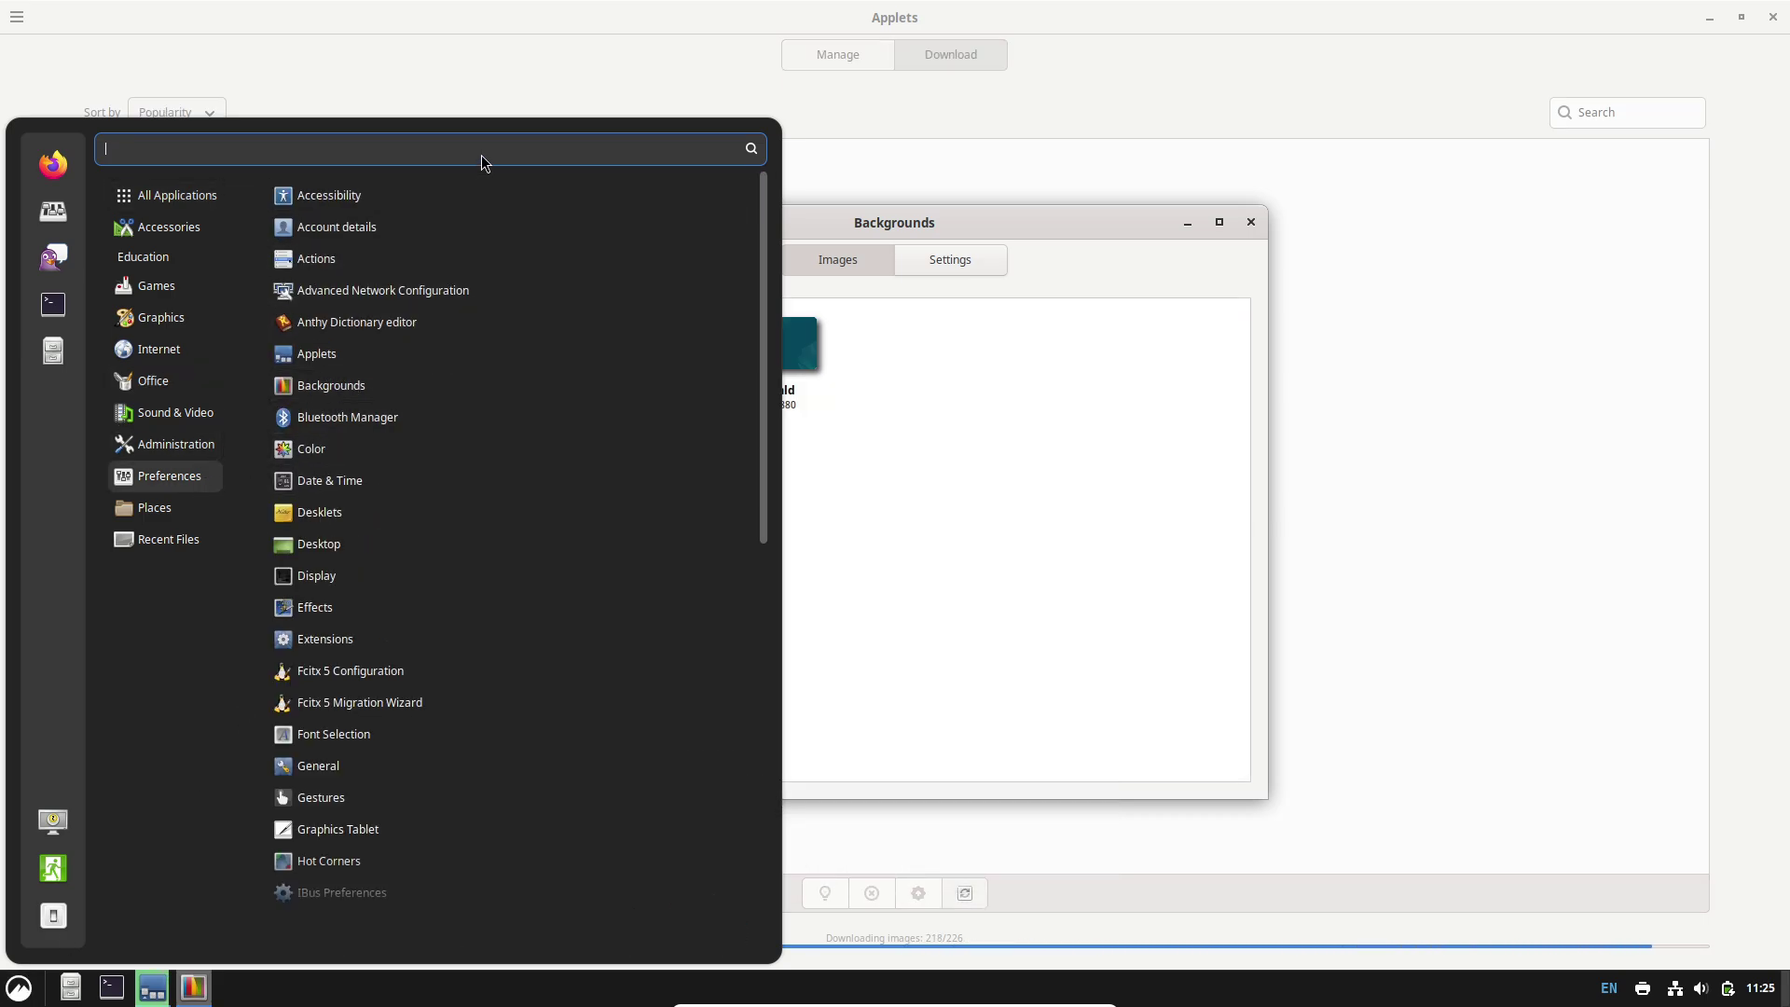
{"action": "type", "text": "theme"}
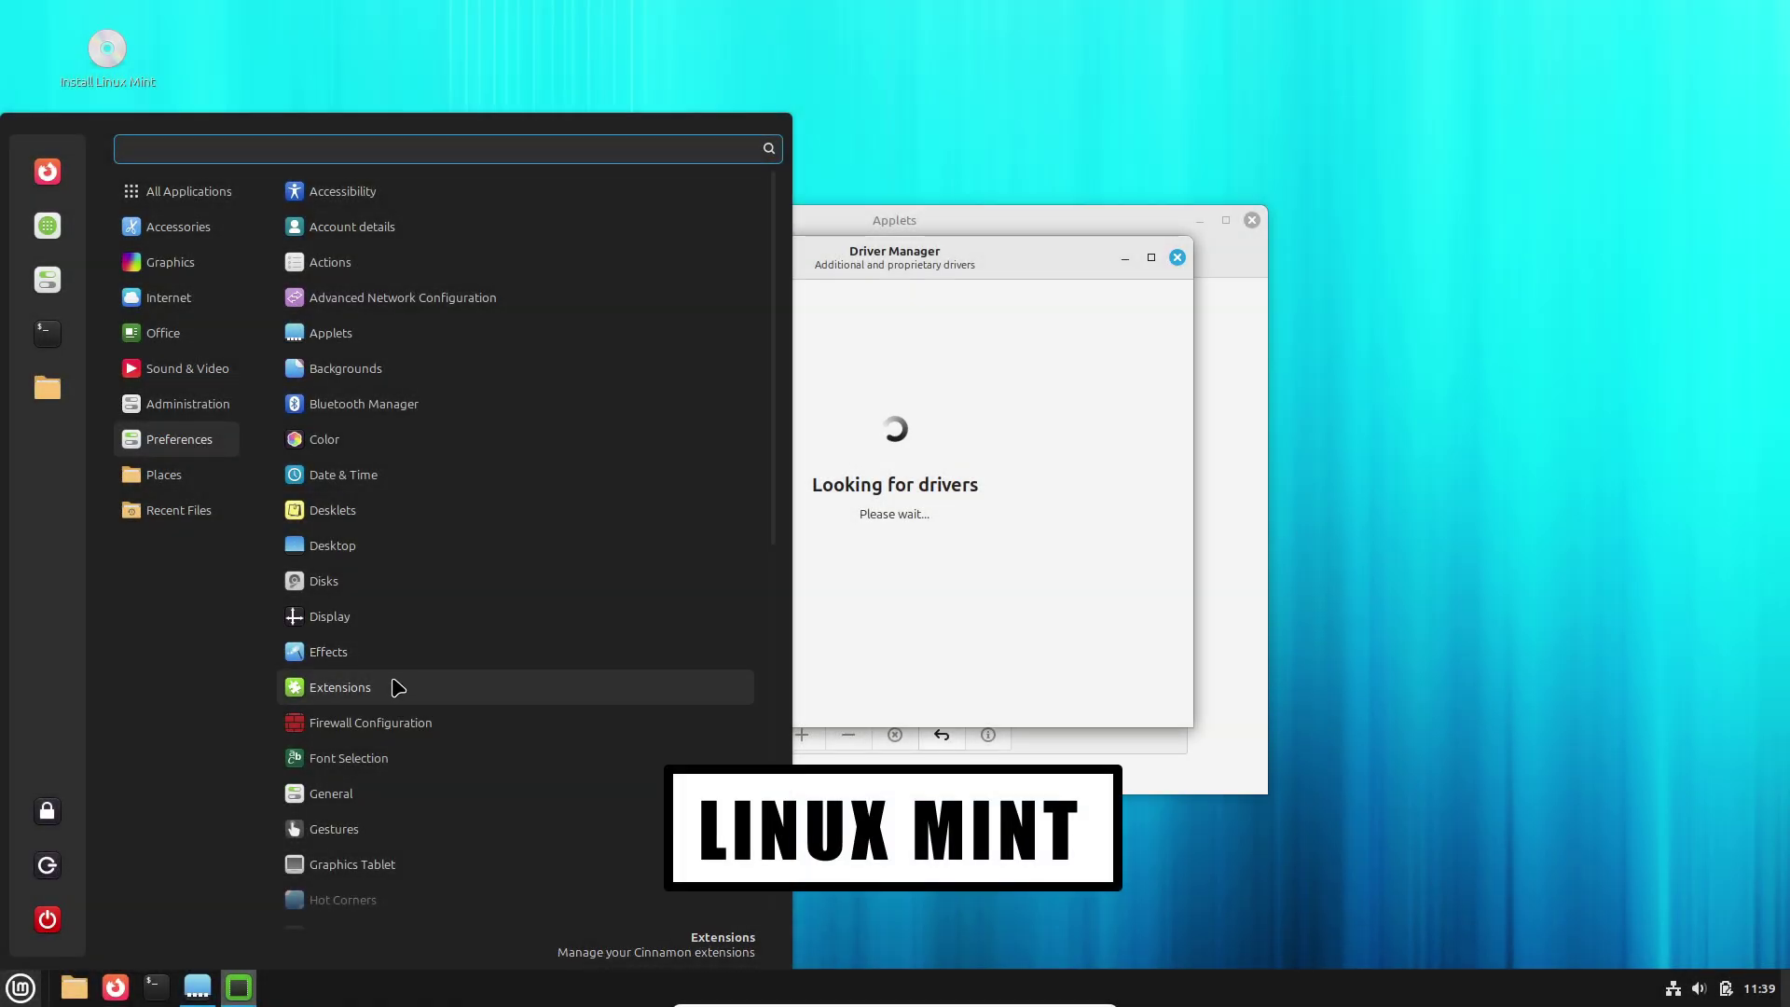
Step: Open Linux Mint's Extensions, Software Manager and Update Manager windows
{"action": "left_click", "coordinate": [18, 988]}
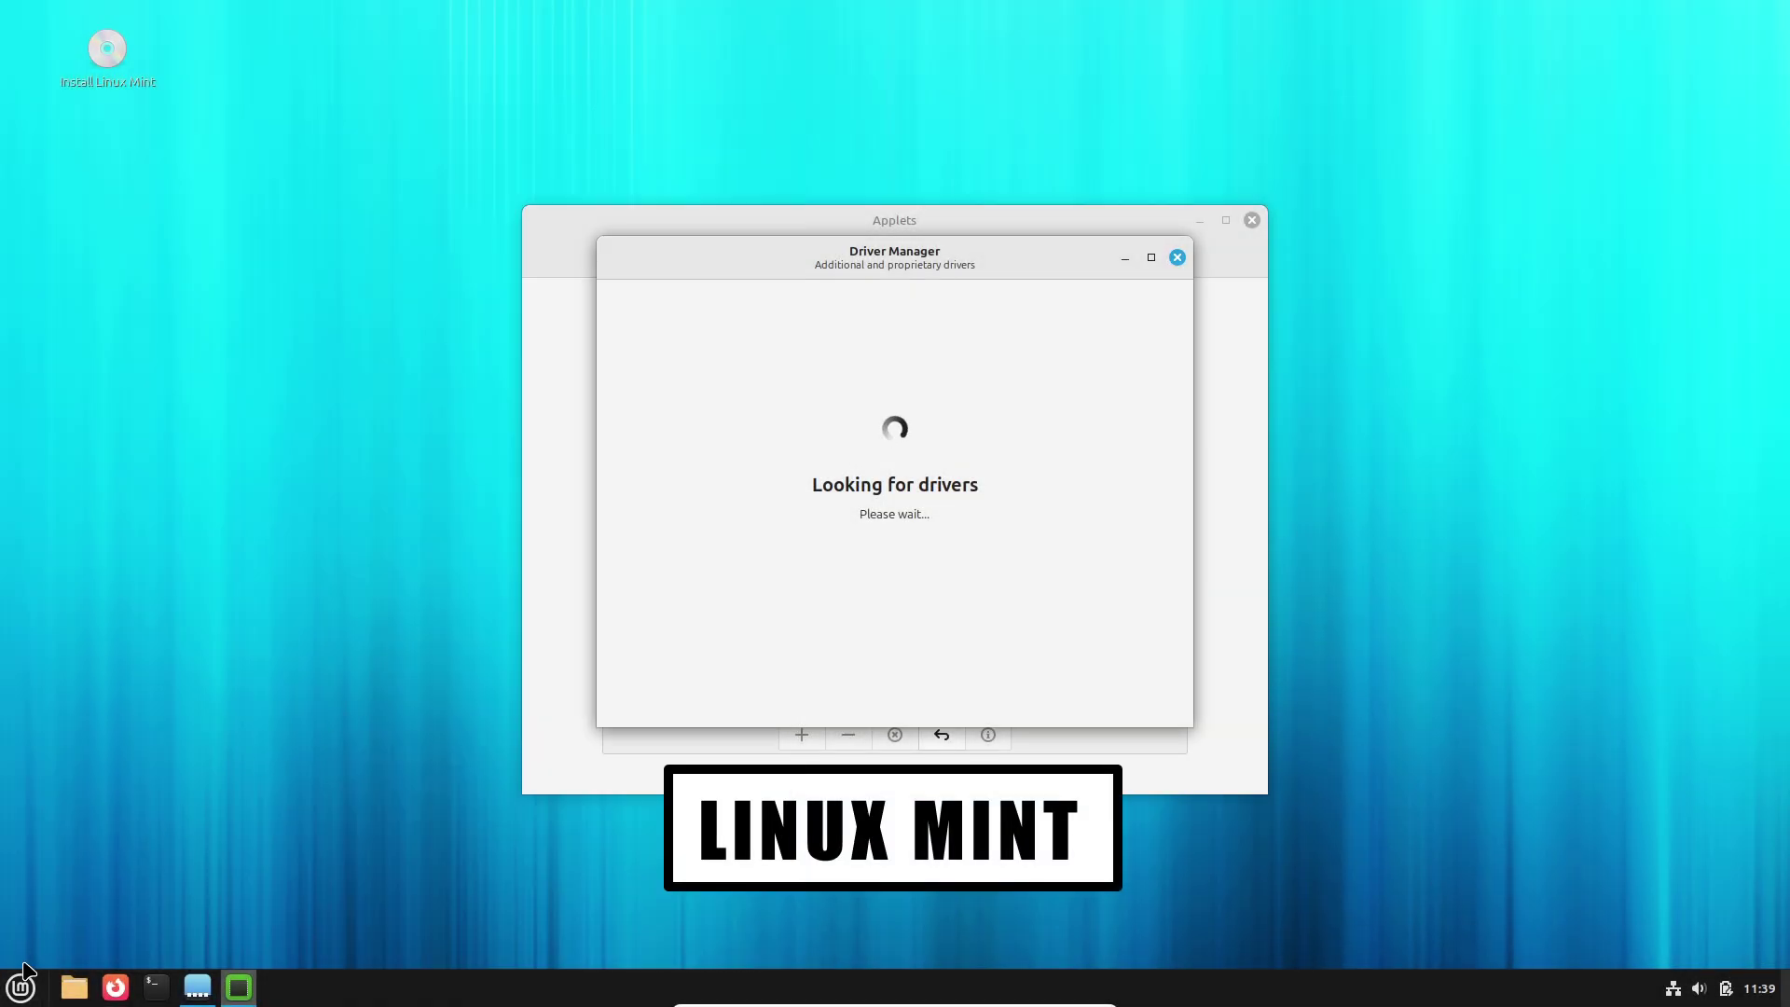
{"action": "left_click", "coordinate": [18, 989]}
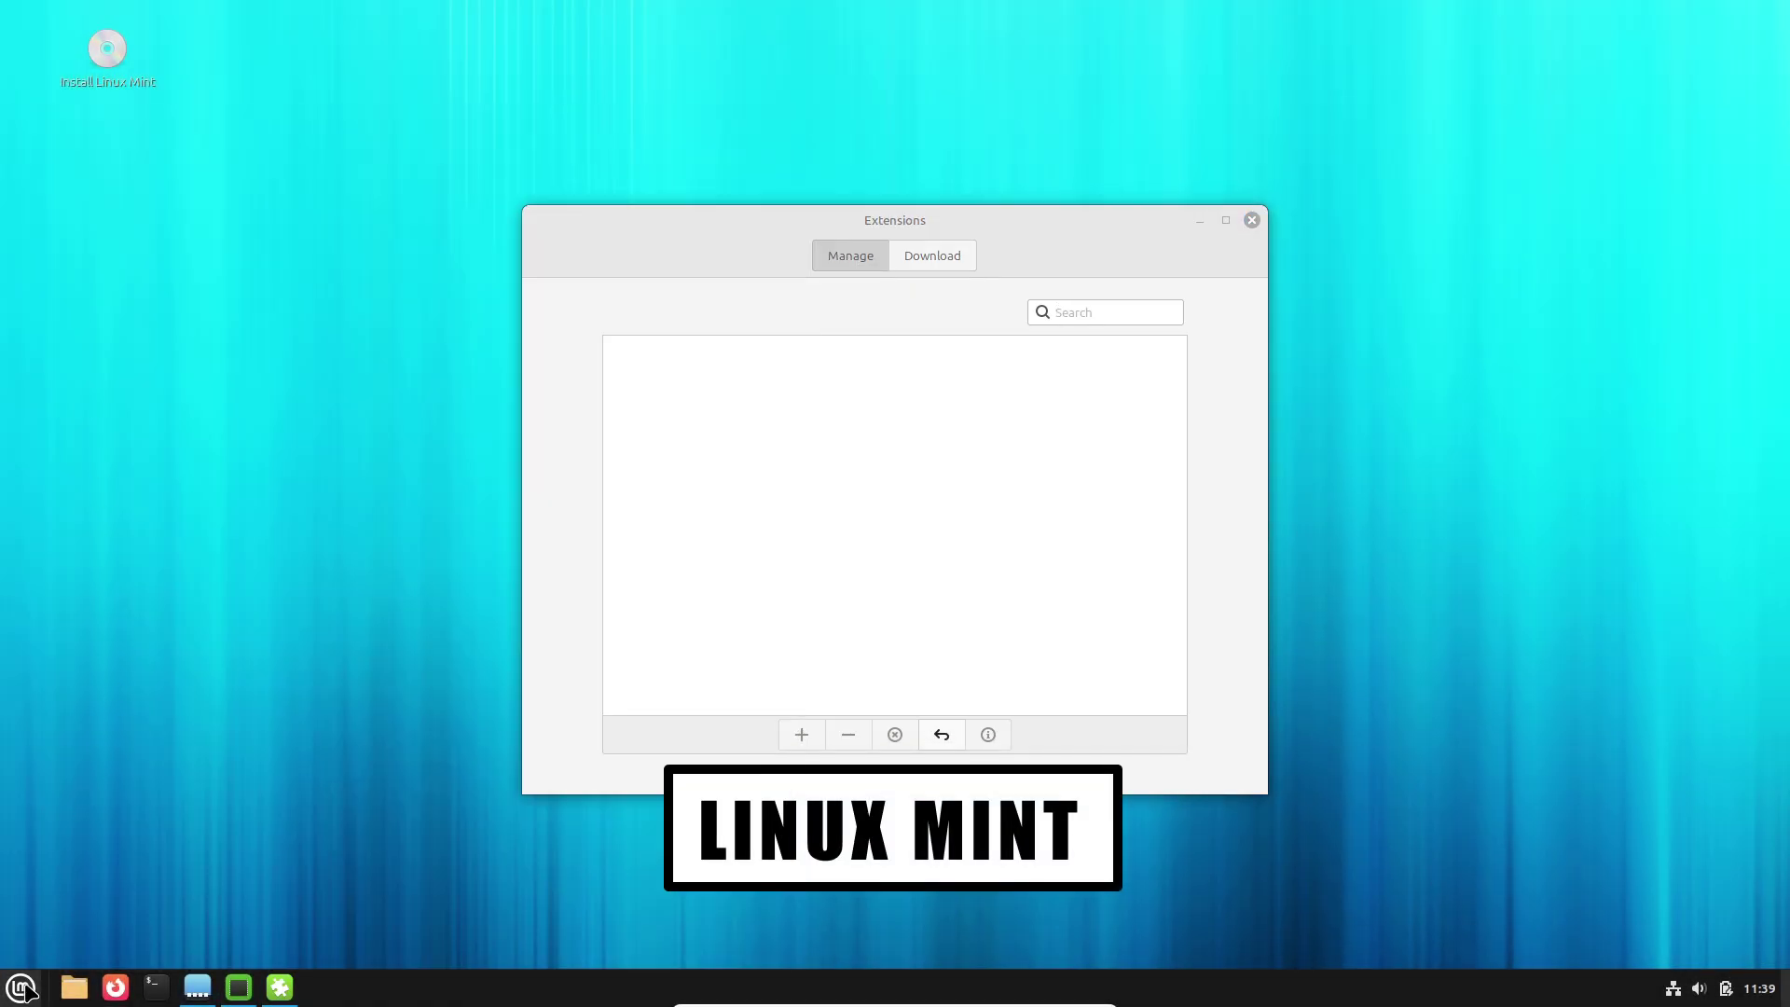
{"action": "left_click", "coordinate": [21, 988]}
{"action": "mouse_move", "coordinate": [223, 407]}
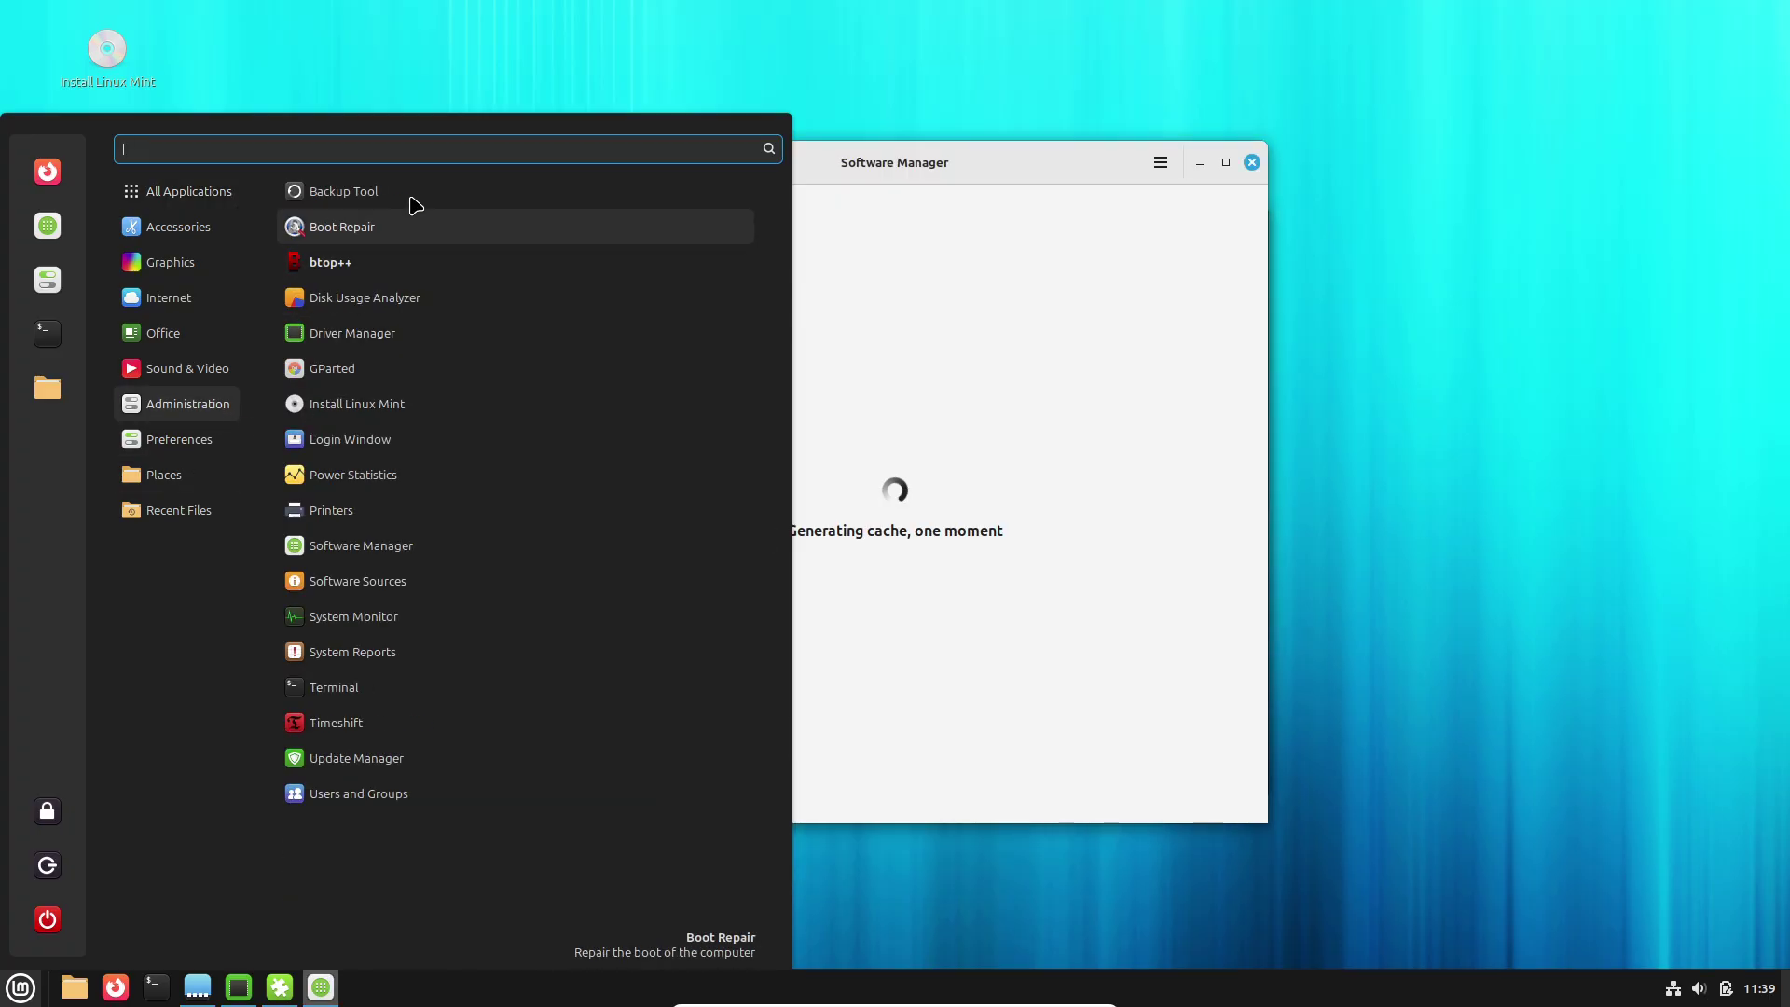
{"action": "left_click", "coordinate": [365, 758]}
{"action": "left_click", "coordinate": [1667, 998]}
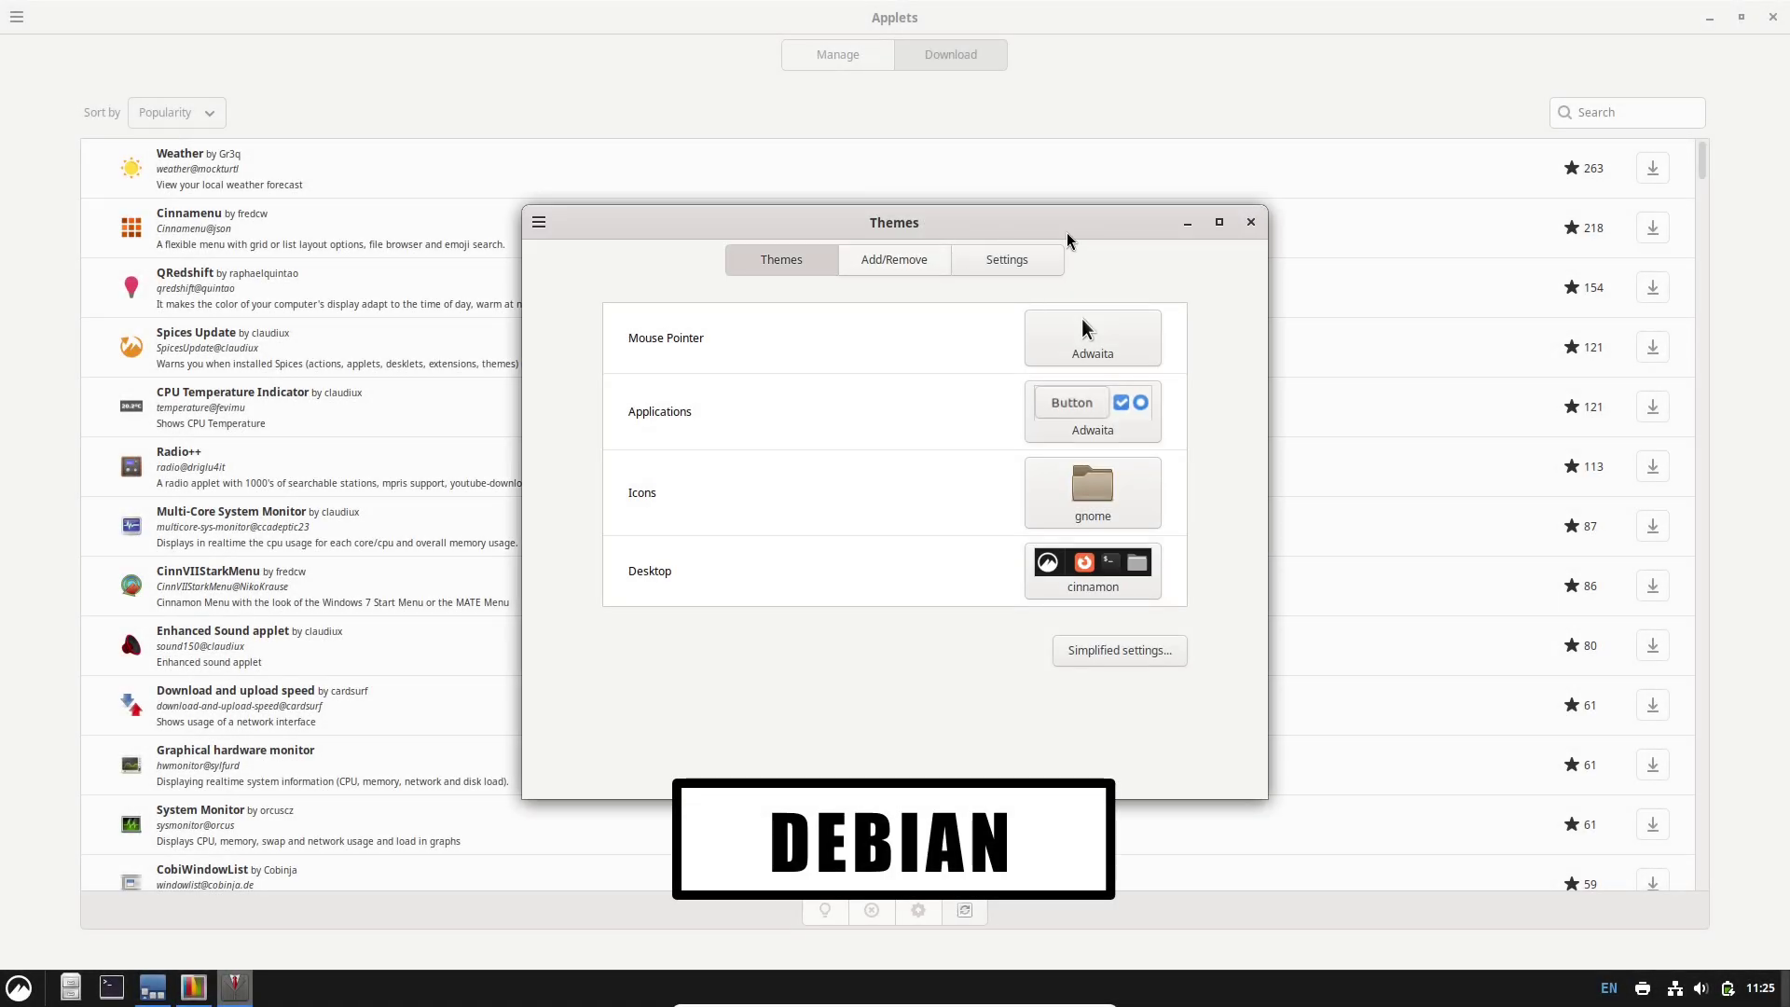
Step: Browse the mouse pointer, application and icon choices in Debian's Themes window, and set the desktop theme to Green-Submarine
{"action": "left_click", "coordinate": [1218, 222]}
{"action": "left_click", "coordinate": [1630, 116]}
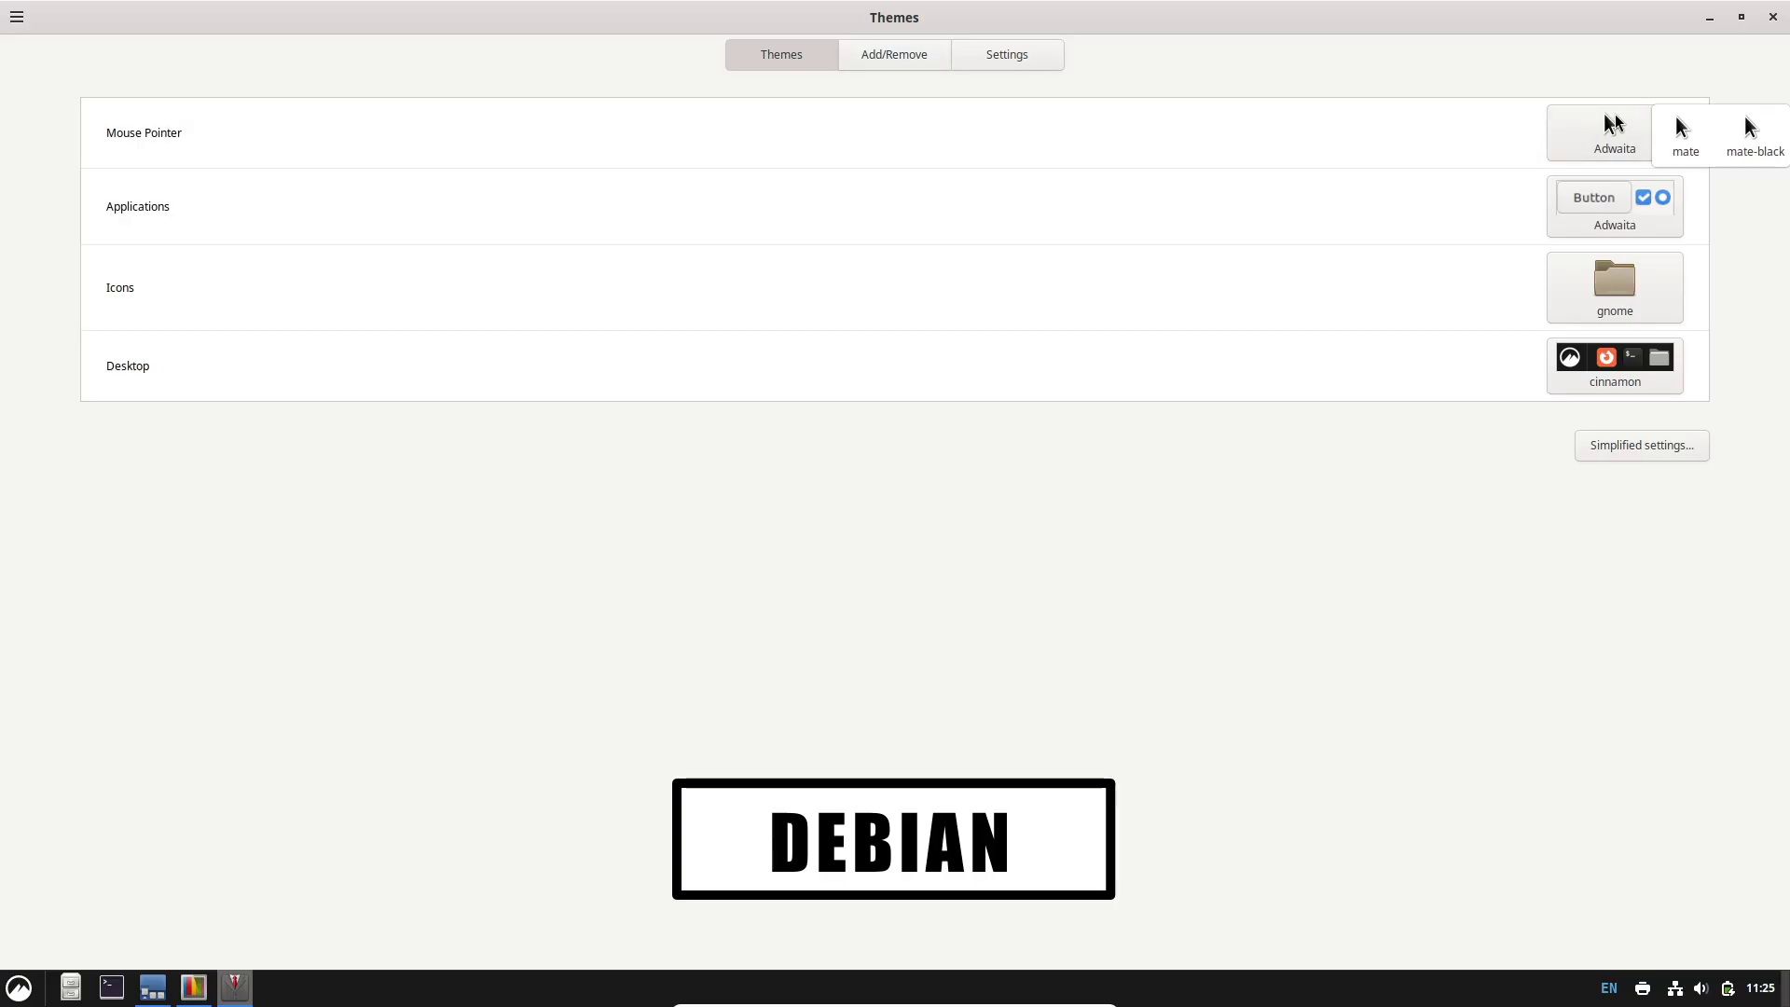
{"action": "left_click", "coordinate": [1458, 32]}
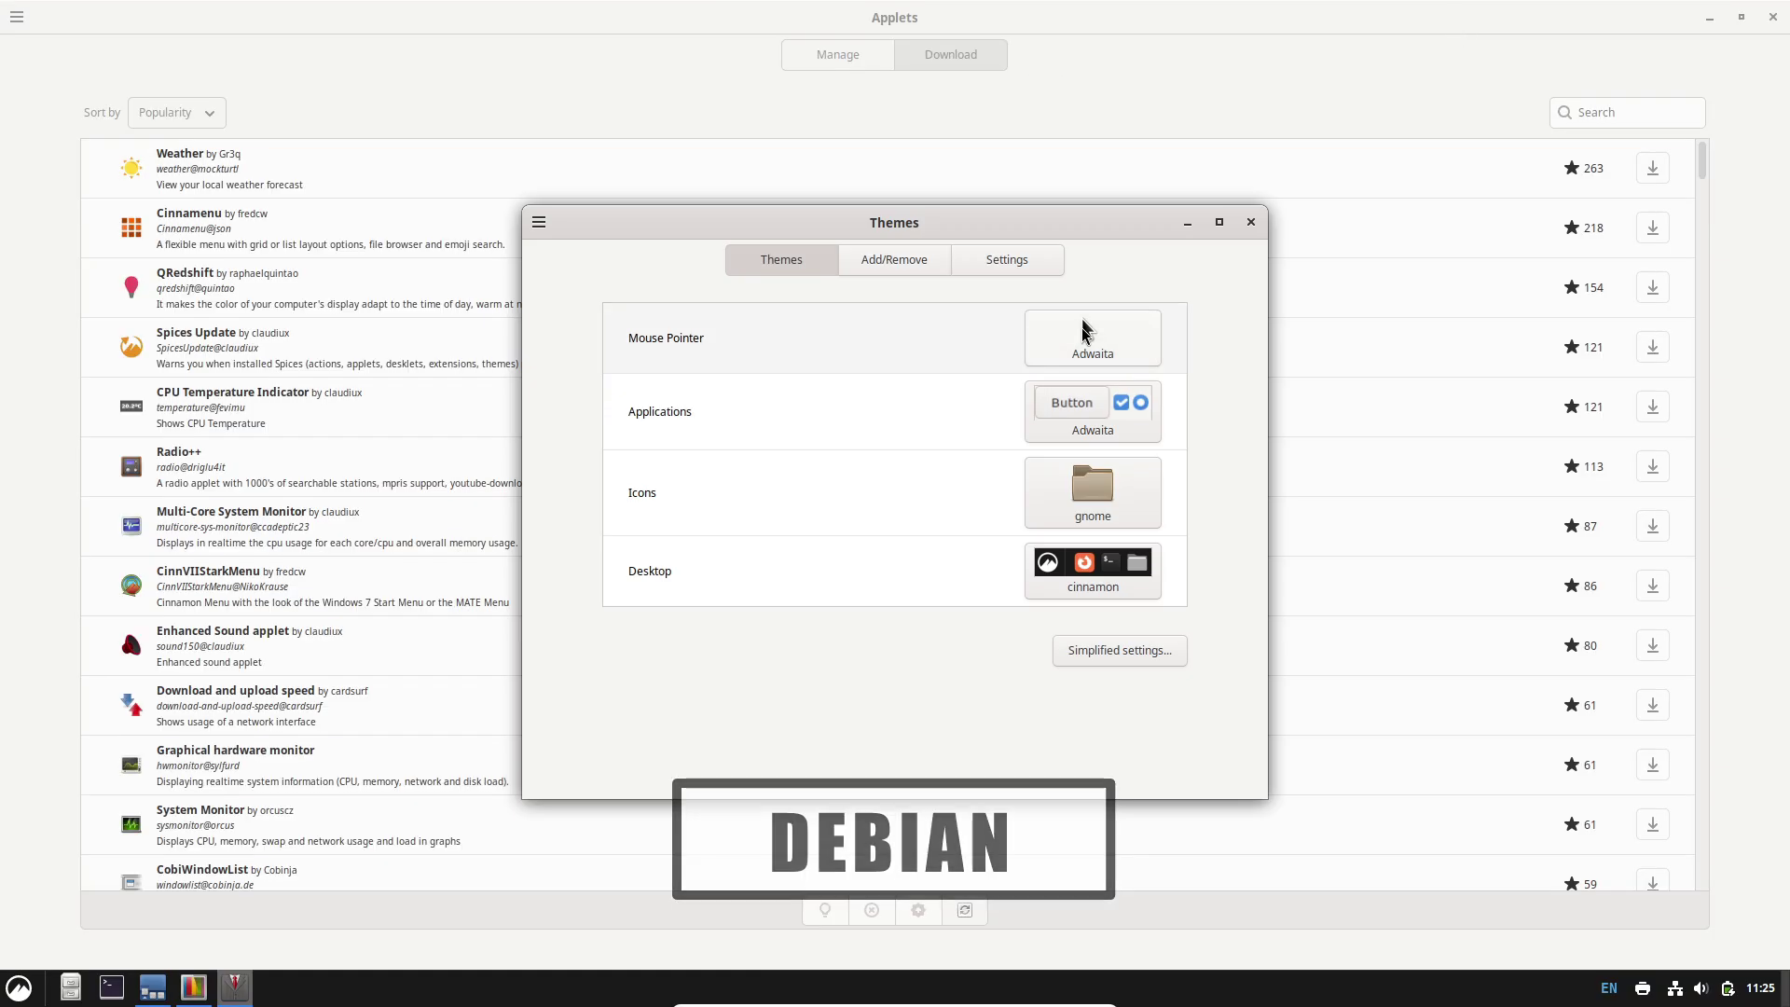
{"action": "left_click", "coordinate": [1089, 412]}
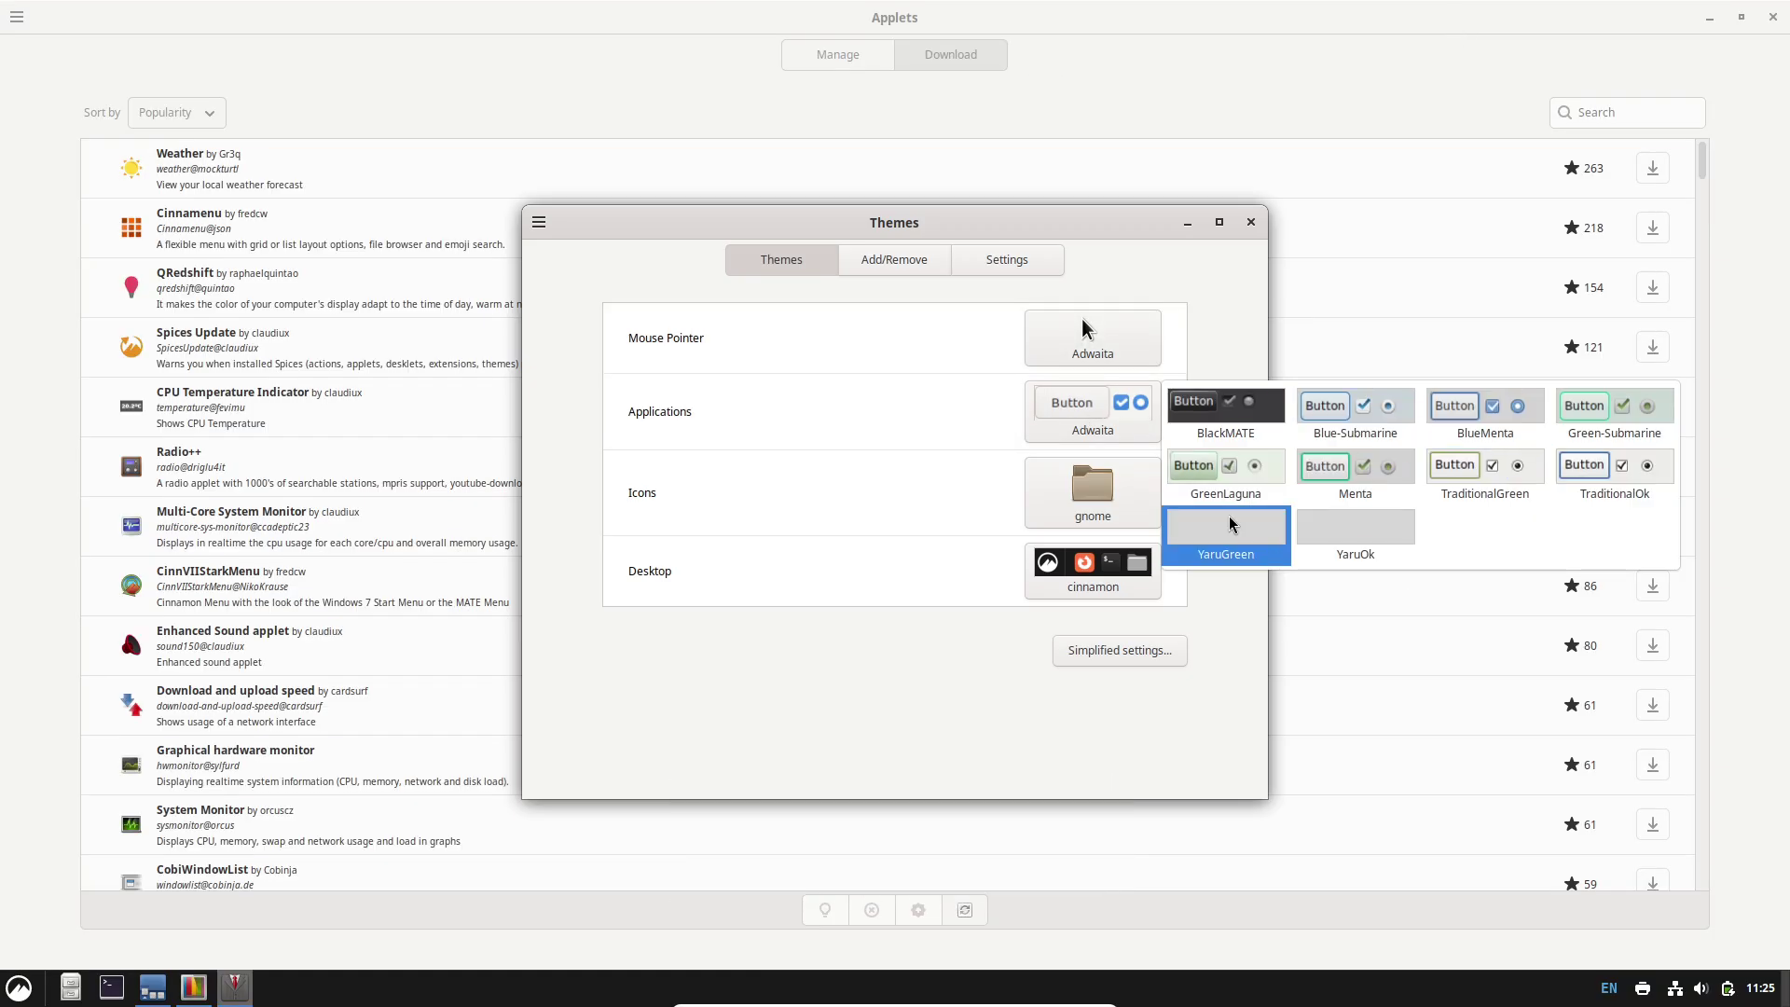
{"action": "left_click", "coordinate": [1135, 512]}
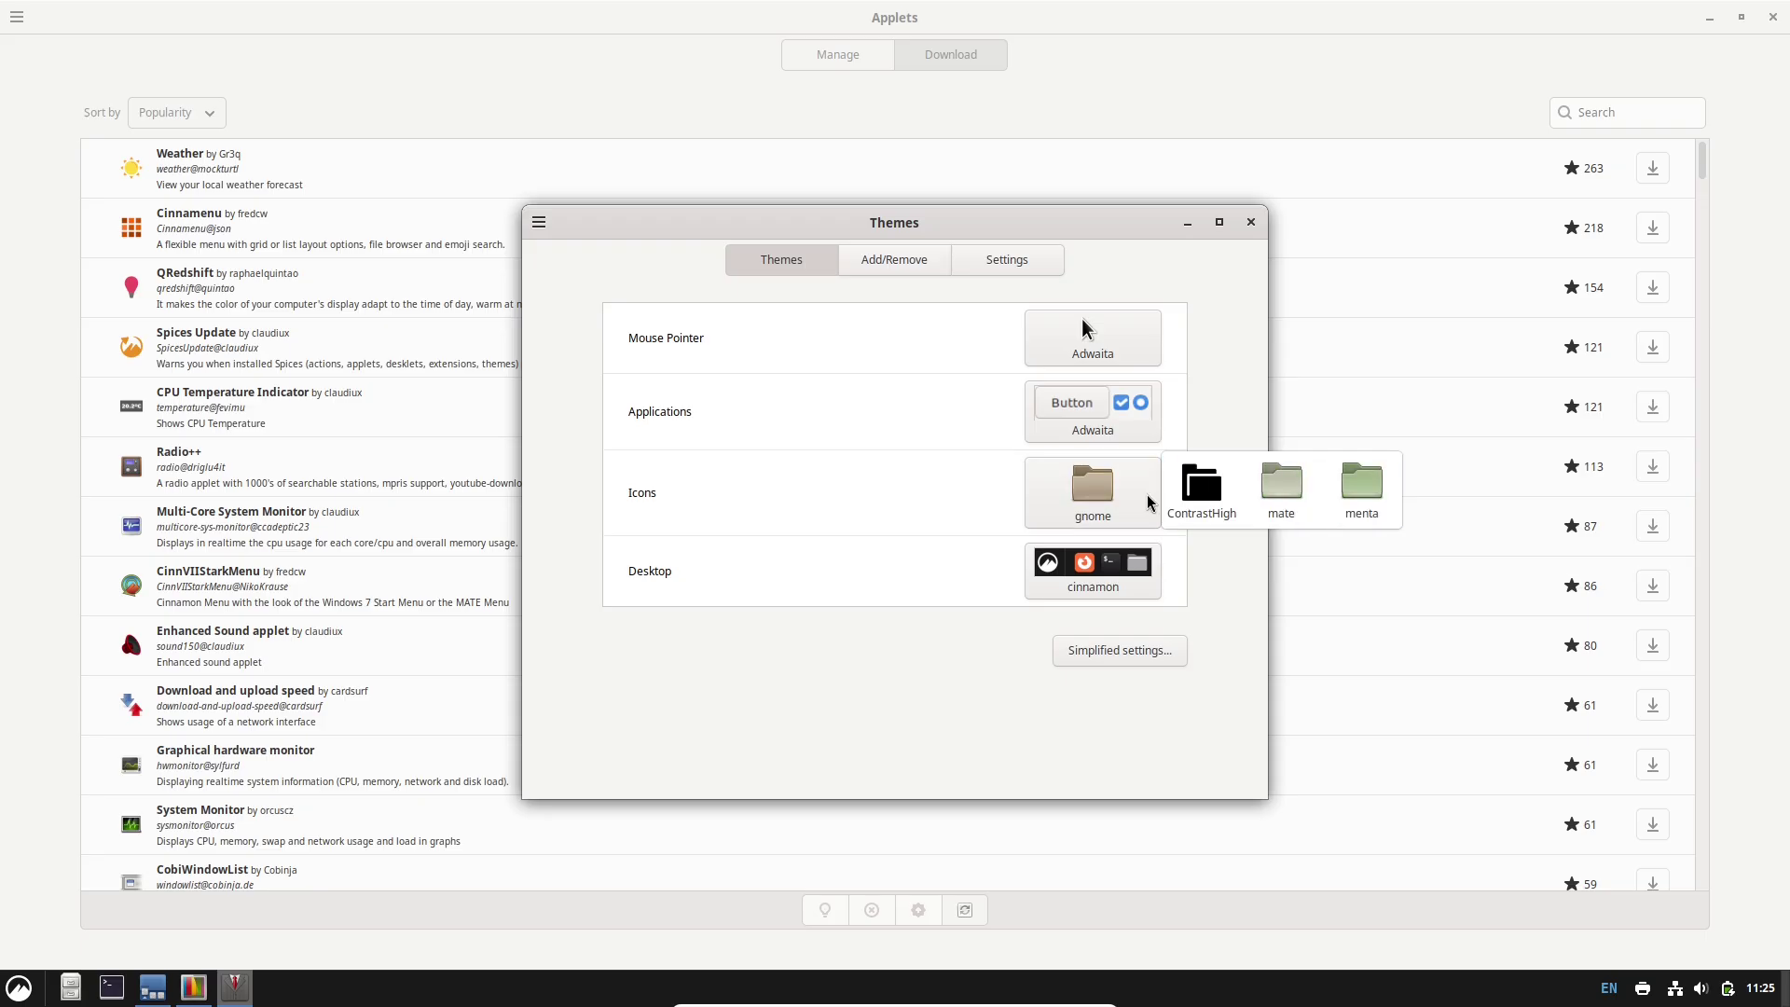
{"action": "left_click", "coordinate": [1100, 571]}
{"action": "left_click", "coordinate": [1096, 571]}
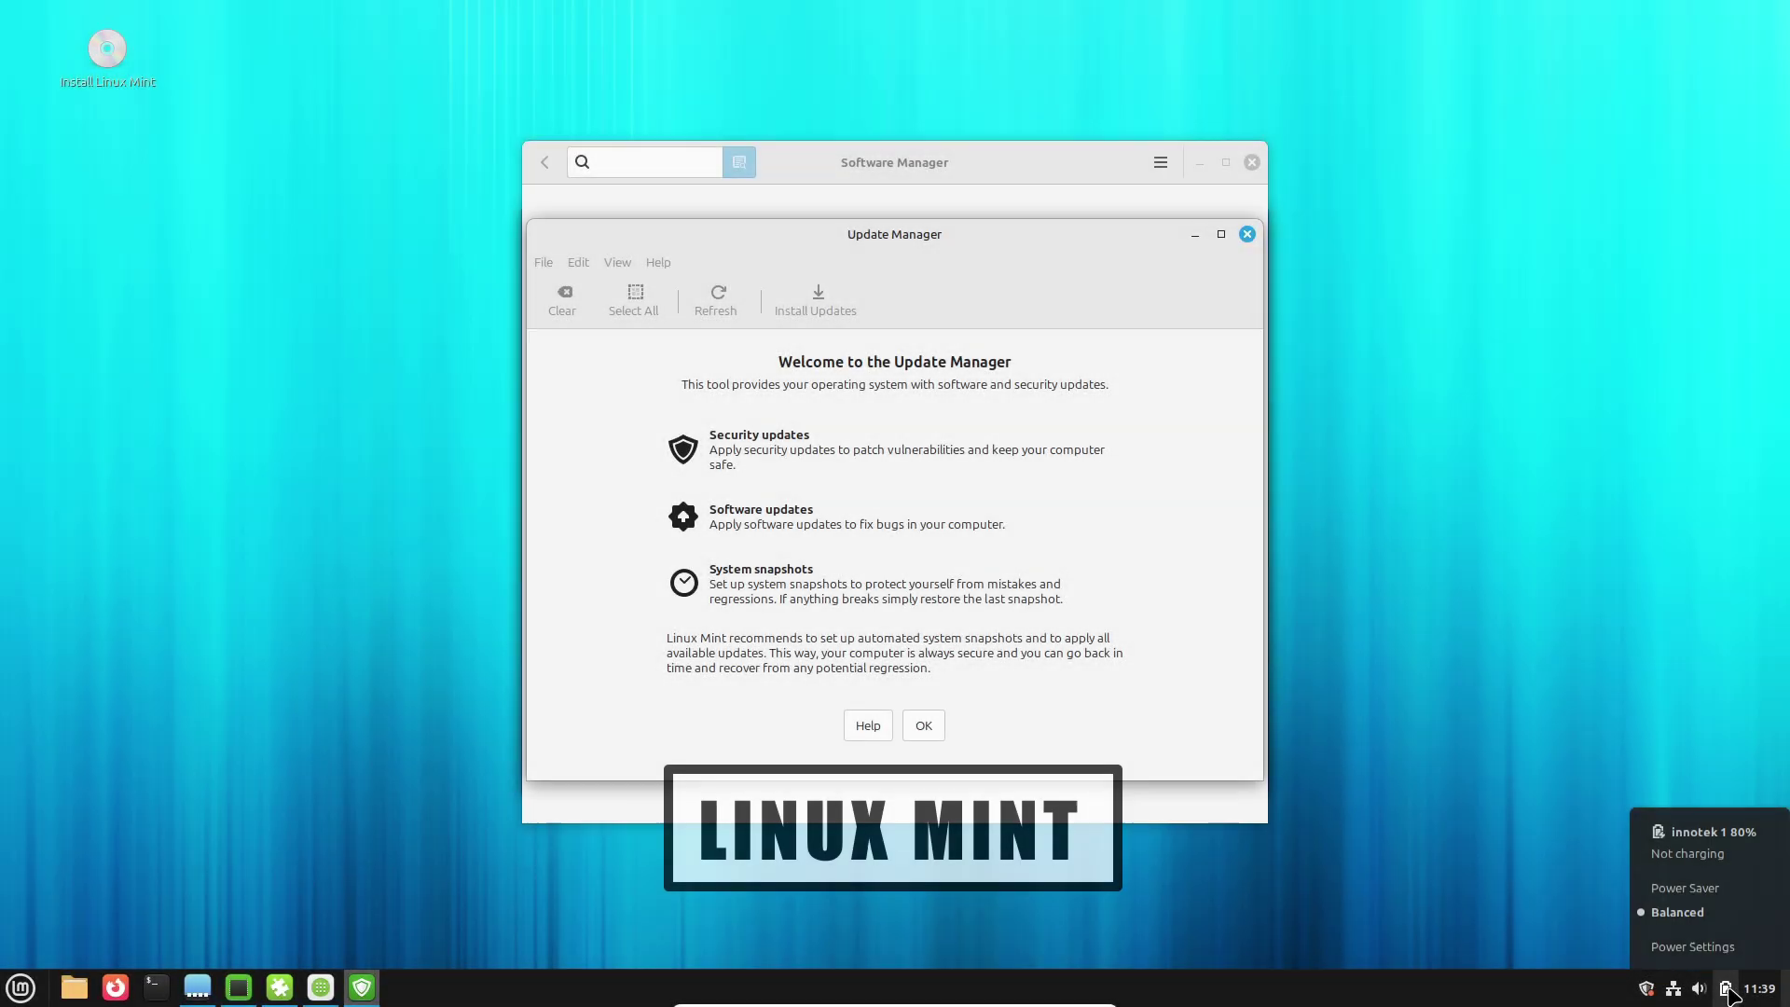
Step: Check the power and calendar applets in Linux Mint's panel and accept the Update Manager welcome page
{"action": "left_click", "coordinate": [1725, 988]}
{"action": "left_click", "coordinate": [1759, 988]}
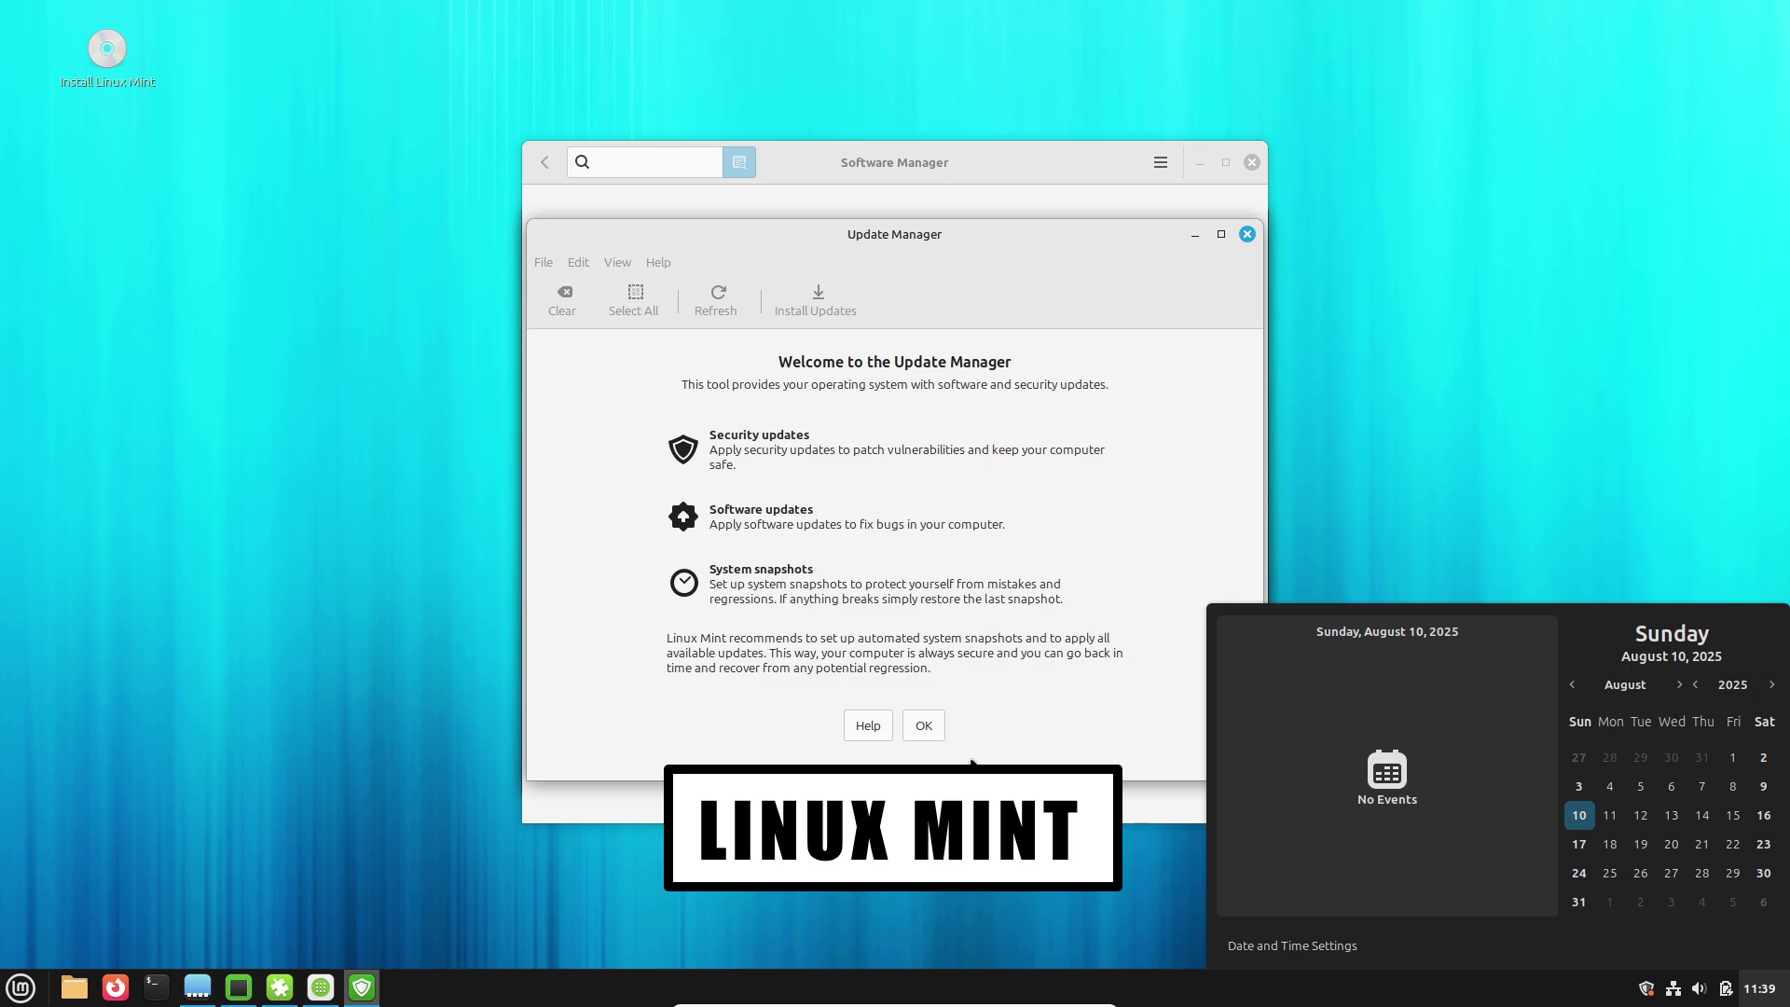
{"action": "left_click", "coordinate": [1028, 764]}
{"action": "left_click", "coordinate": [923, 725]}
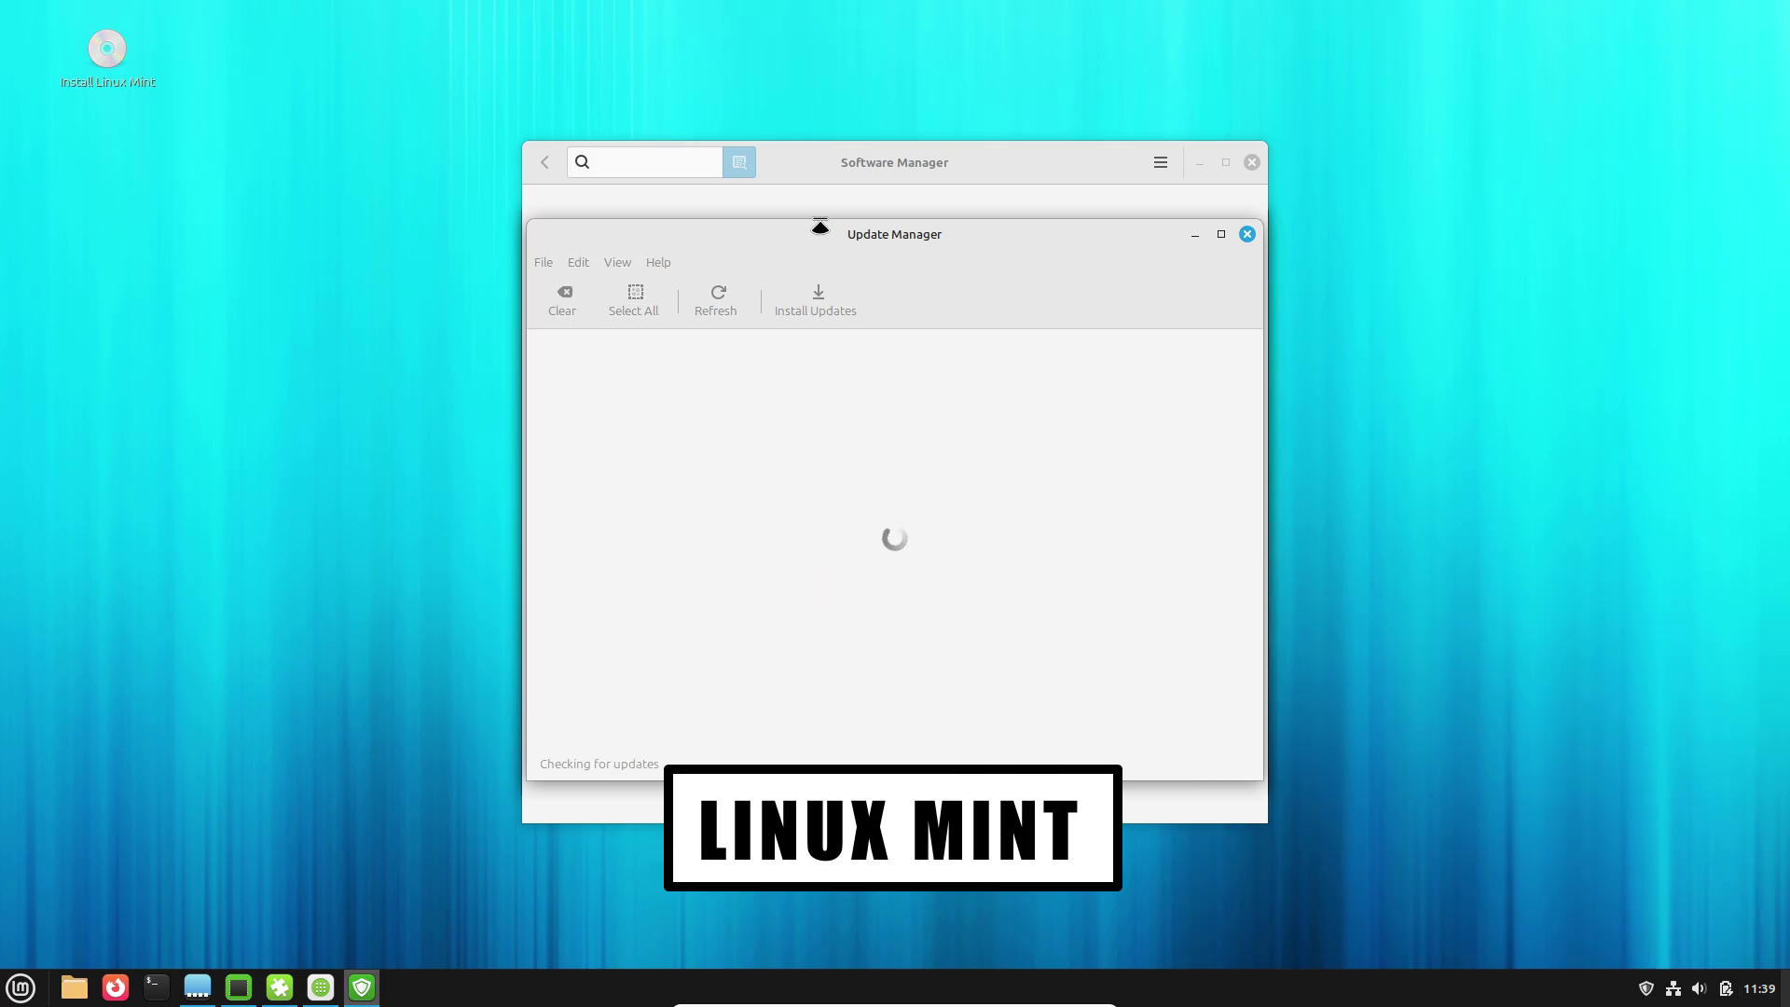
Step: View the About information of Linux Mint's Software Manager and close it
{"action": "left_click", "coordinate": [909, 160]}
{"action": "left_click", "coordinate": [1159, 162]}
{"action": "left_click", "coordinate": [1184, 285]}
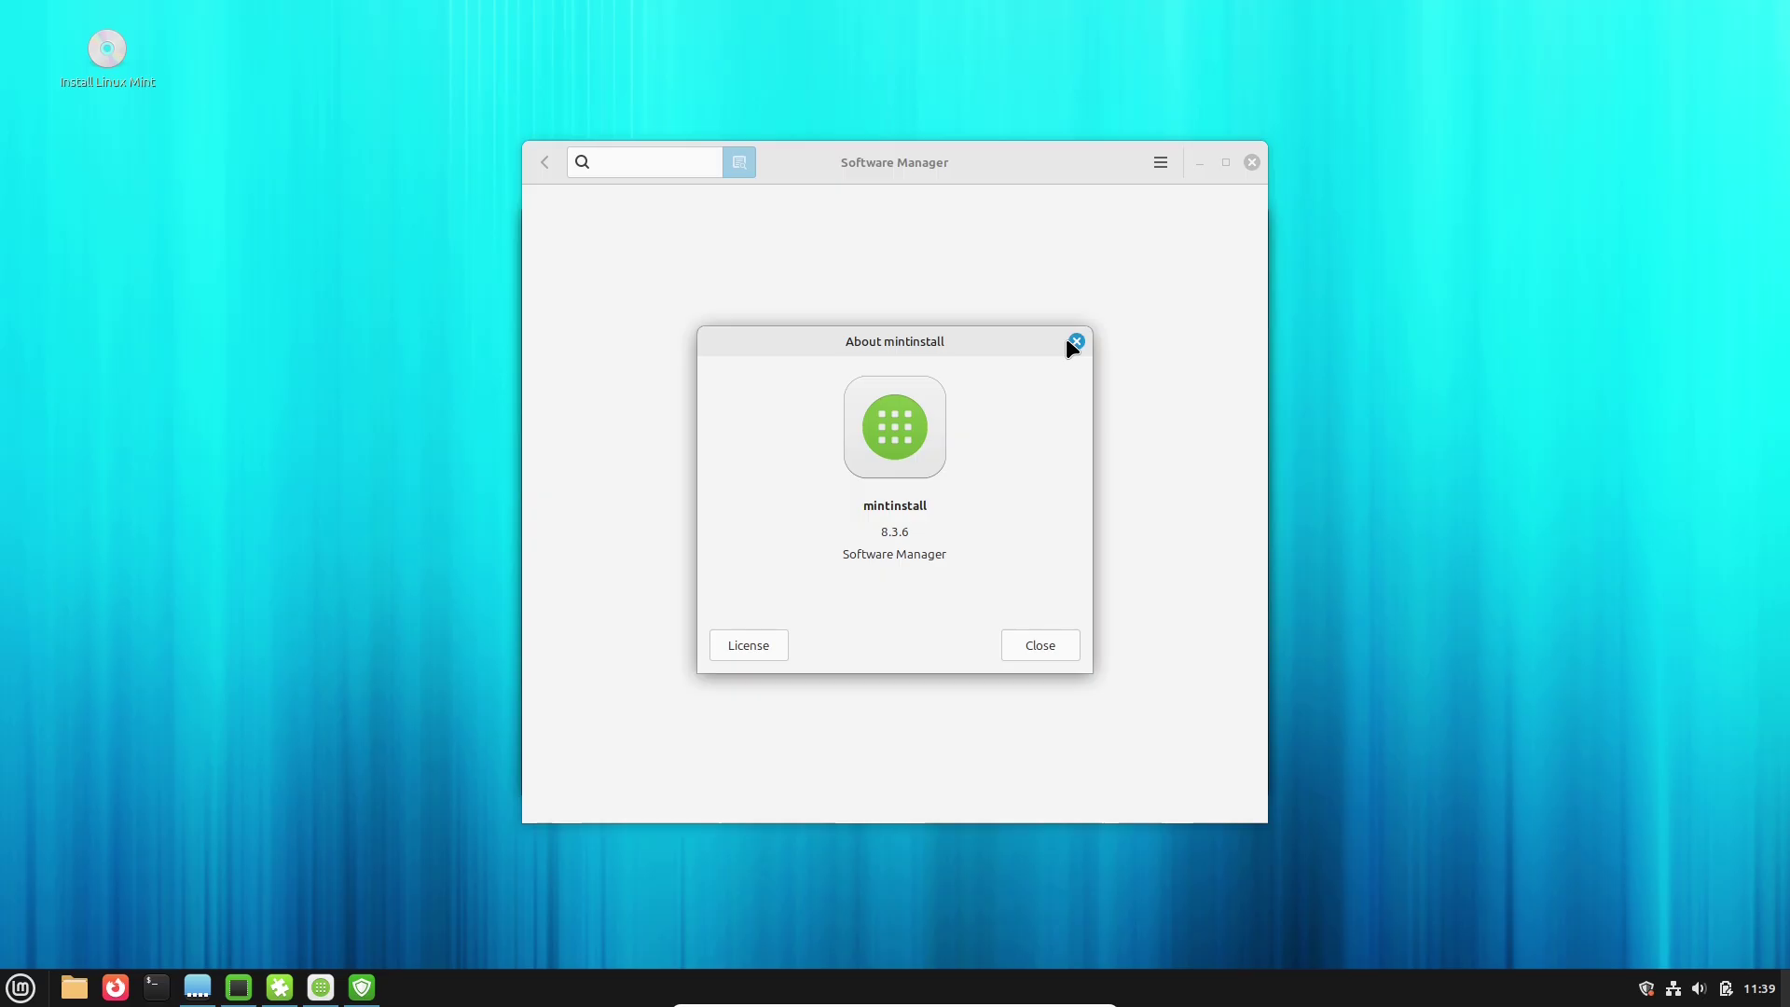
{"action": "left_click", "coordinate": [1070, 342]}
Step: Open the Software Manager preferences and enable showing unverified Flatpaks
{"action": "left_click", "coordinate": [1160, 162]}
{"action": "left_click", "coordinate": [1171, 251]}
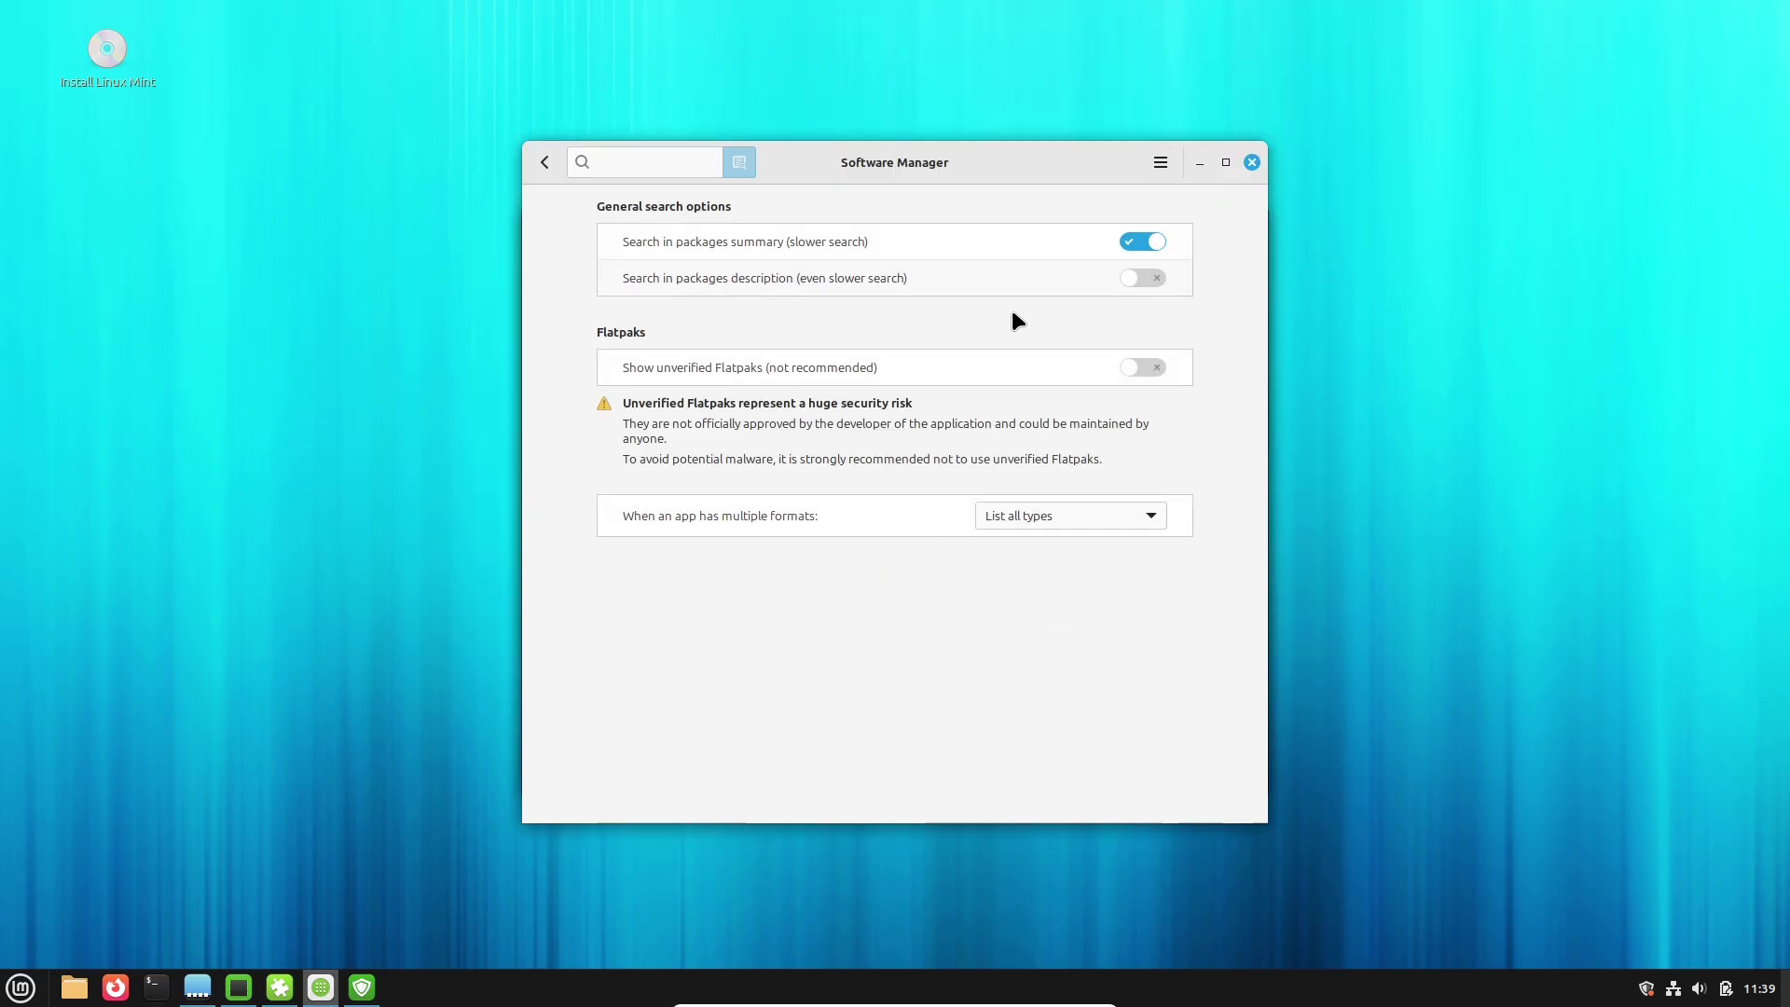
{"action": "left_click", "coordinate": [1142, 368]}
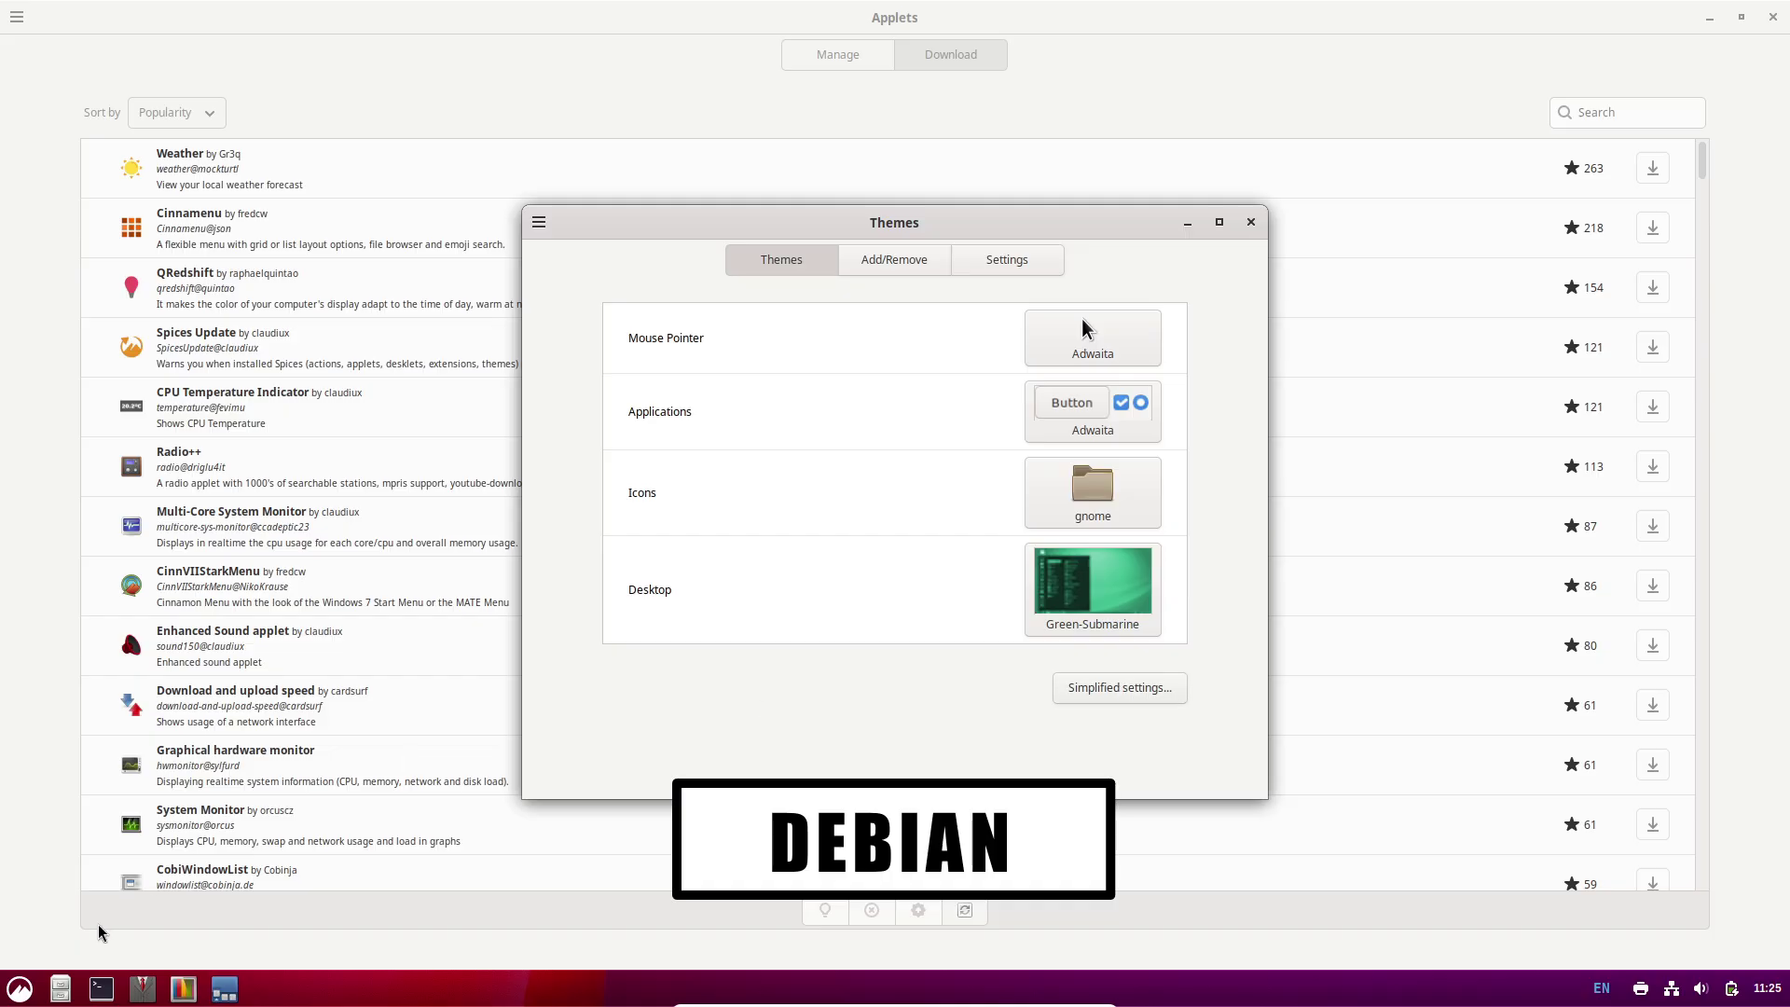
Step: Examine Debian's application menu under the Green-Submarine theme, view the simplified theme settings, and close the Themes window
{"action": "left_click", "coordinate": [18, 990]}
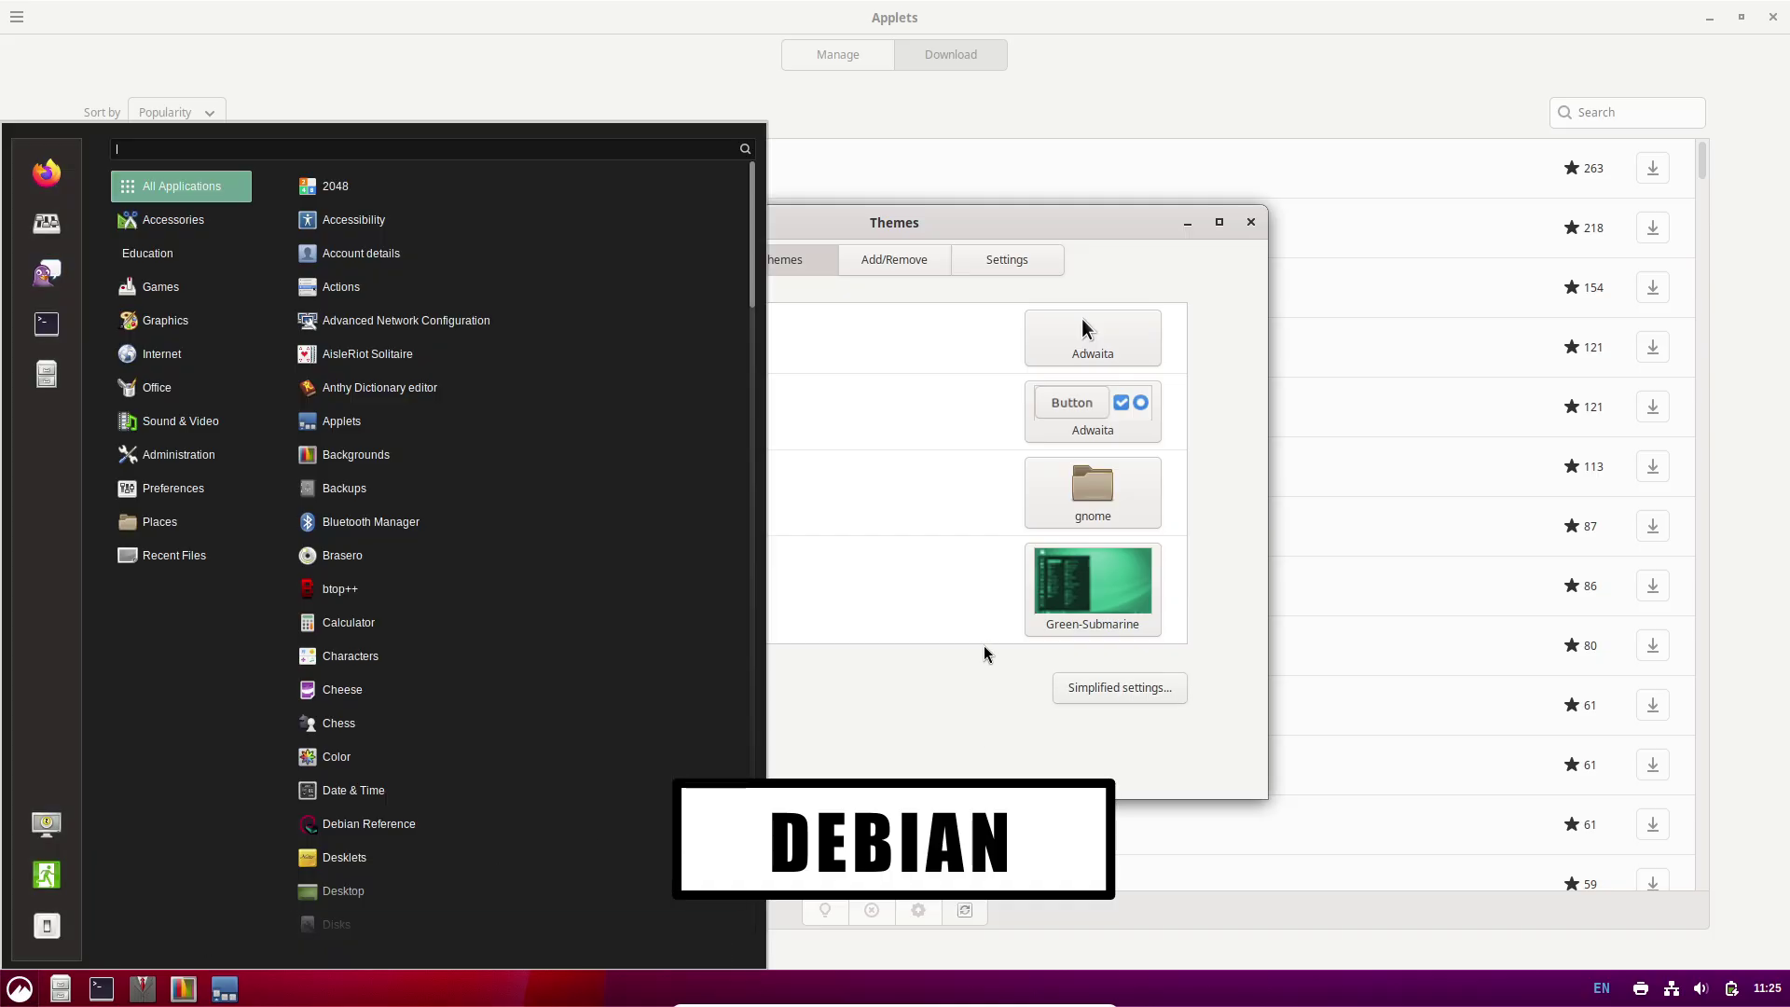
{"action": "left_click", "coordinate": [1019, 699]}
{"action": "left_click", "coordinate": [1067, 688]}
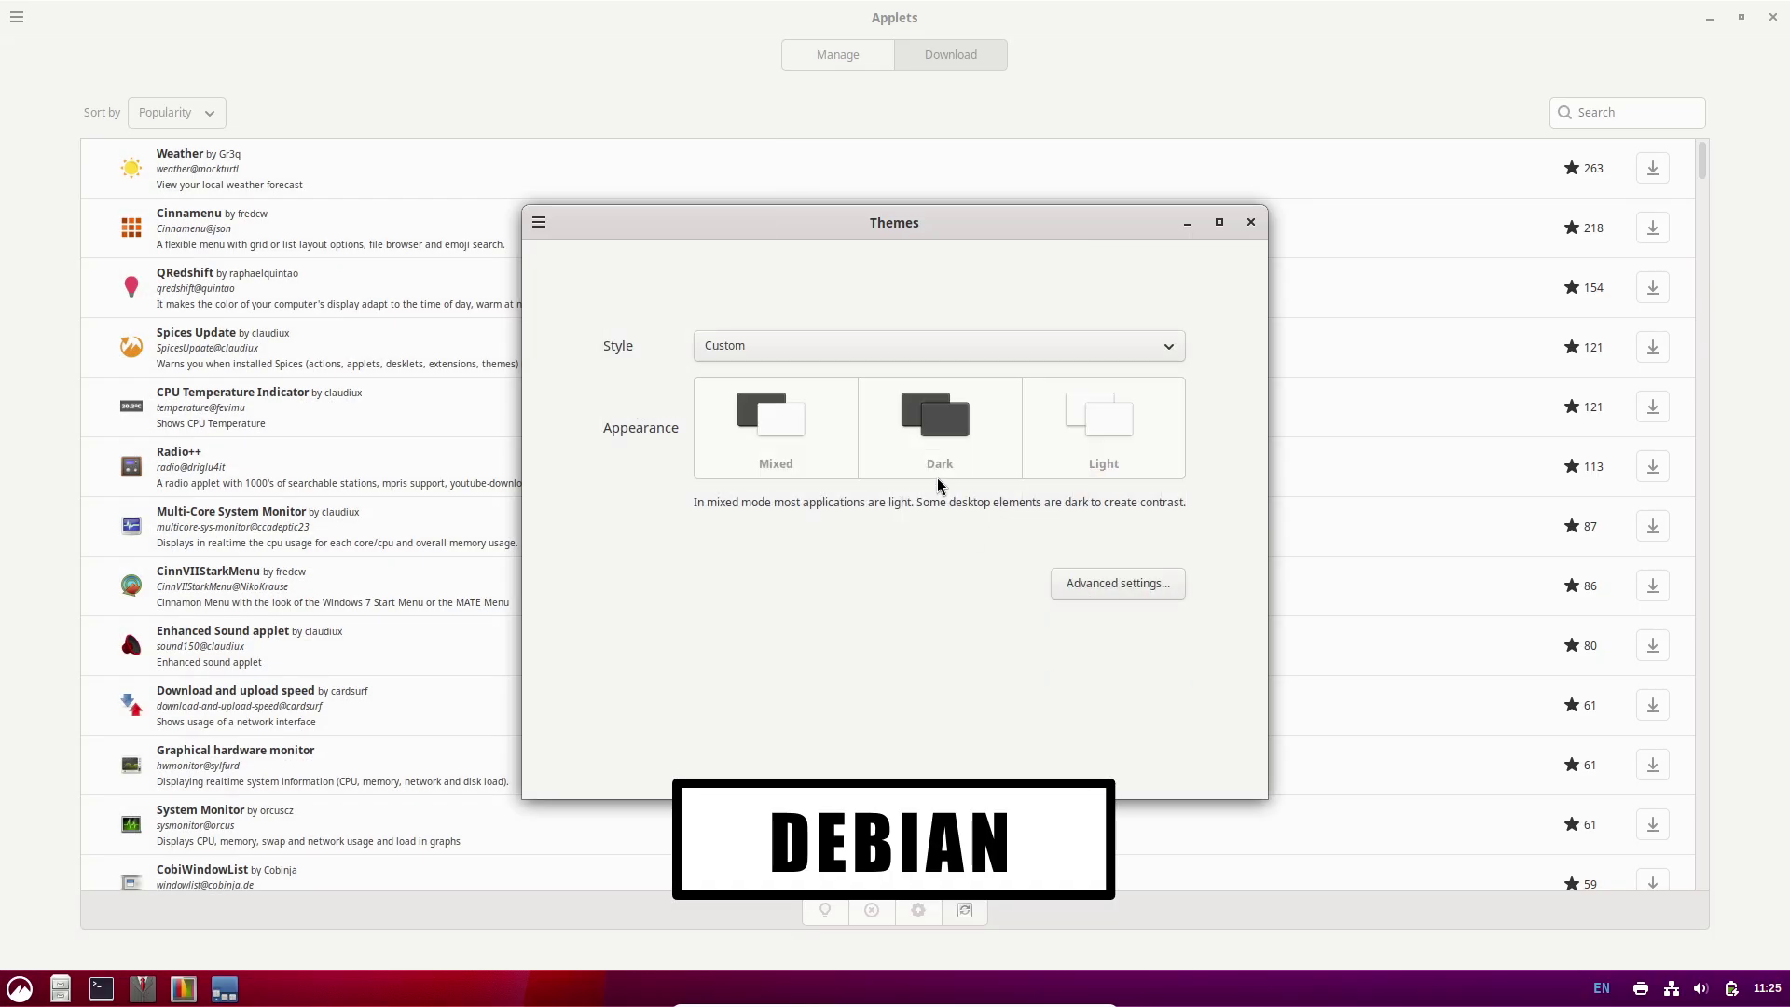
{"action": "left_click", "coordinate": [1250, 222]}
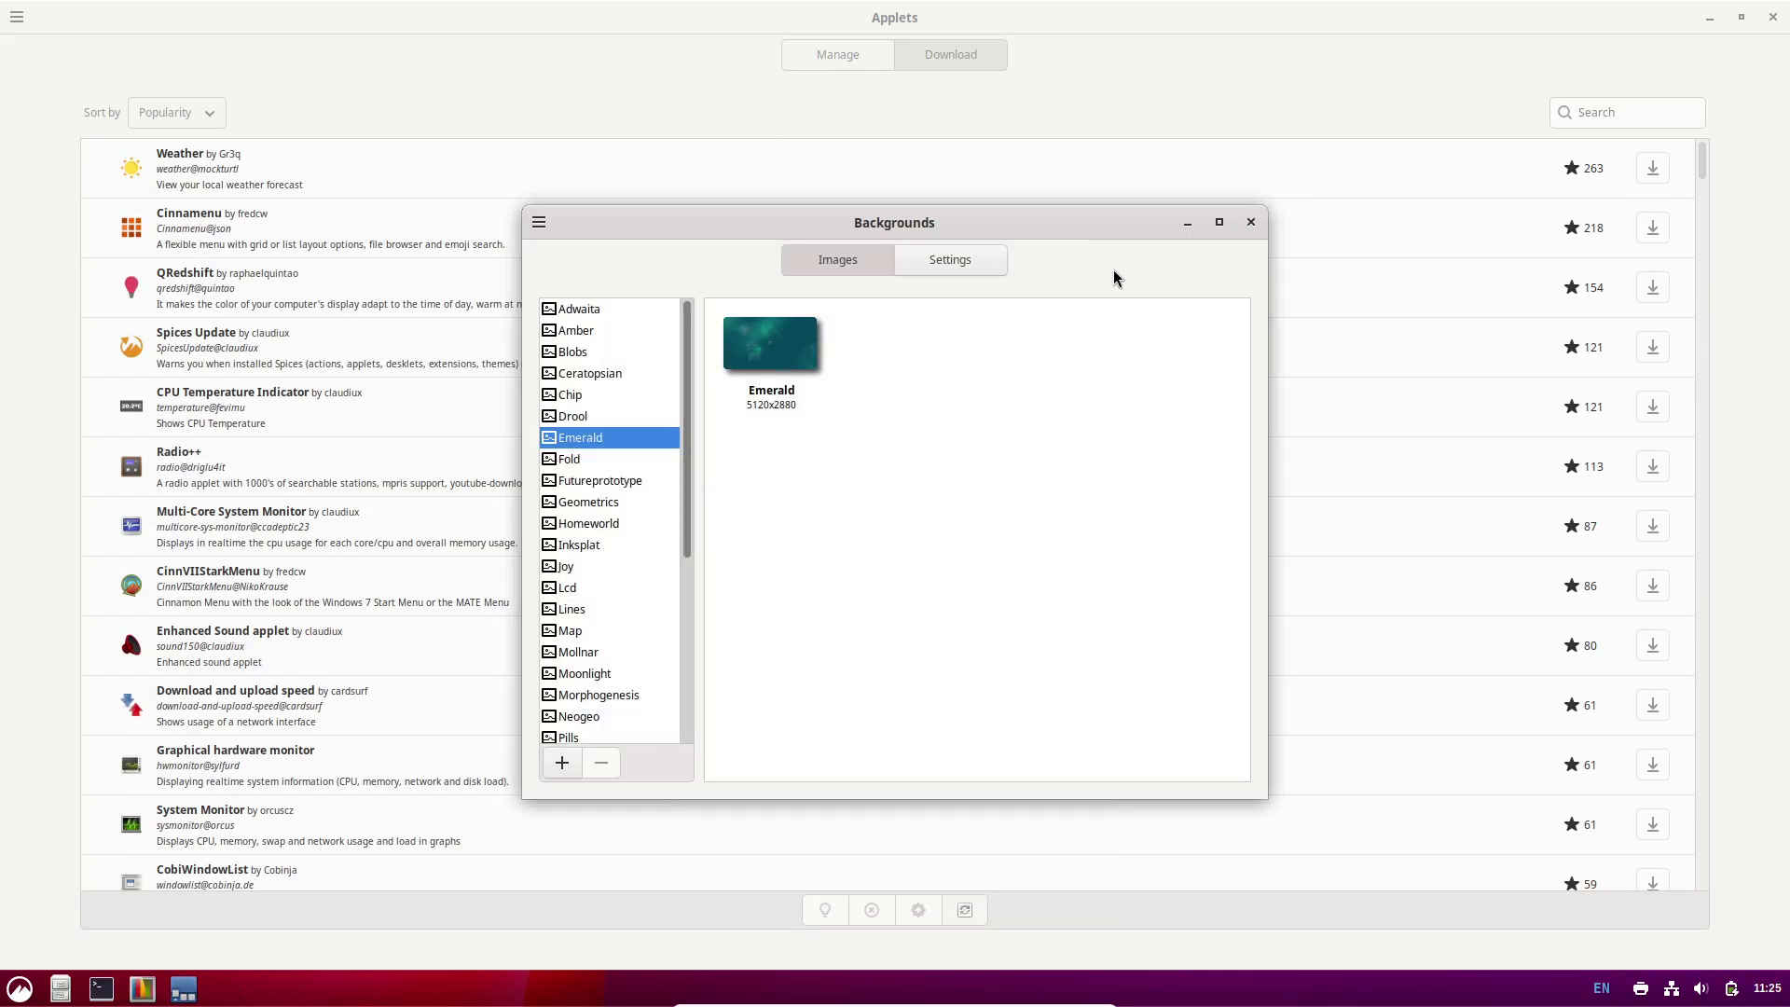
Step: Close Debian's Backgrounds window, review the downloadable and installed applets, and close the Applets window
{"action": "left_click", "coordinate": [1250, 222]}
{"action": "left_click_drag", "start_coordinate": [1702, 166], "coordinate": [1699, 253]}
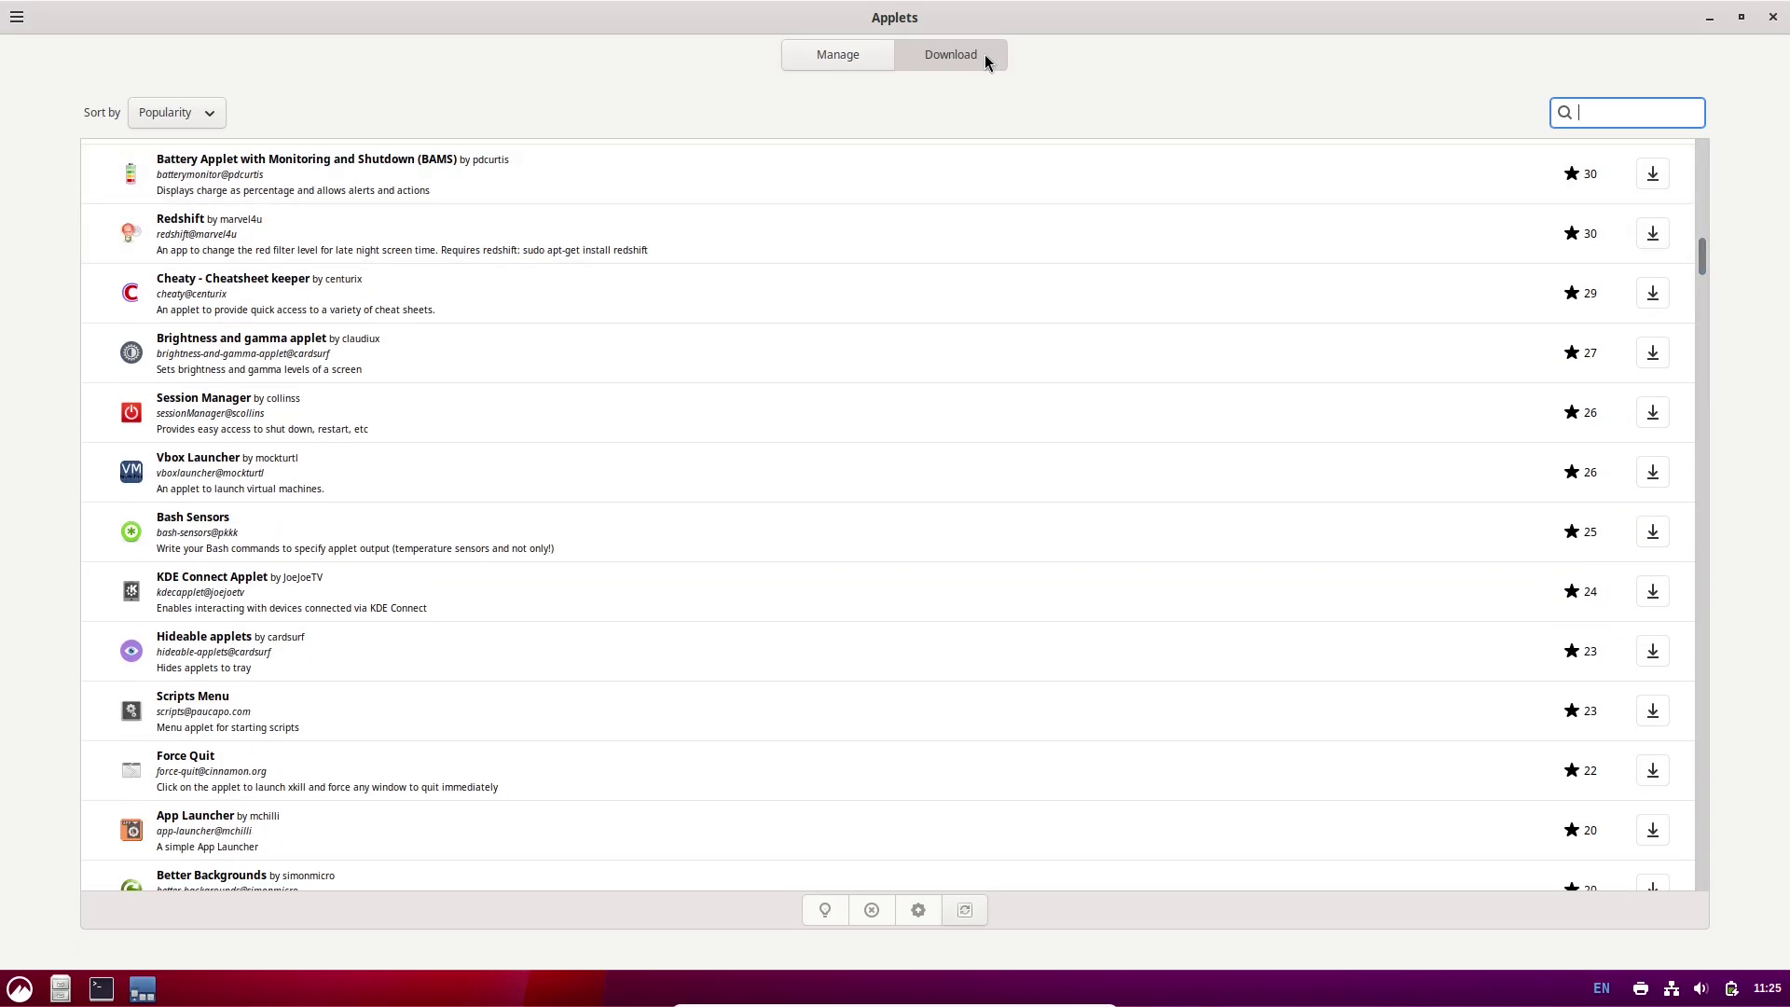
{"action": "left_click", "coordinate": [850, 65]}
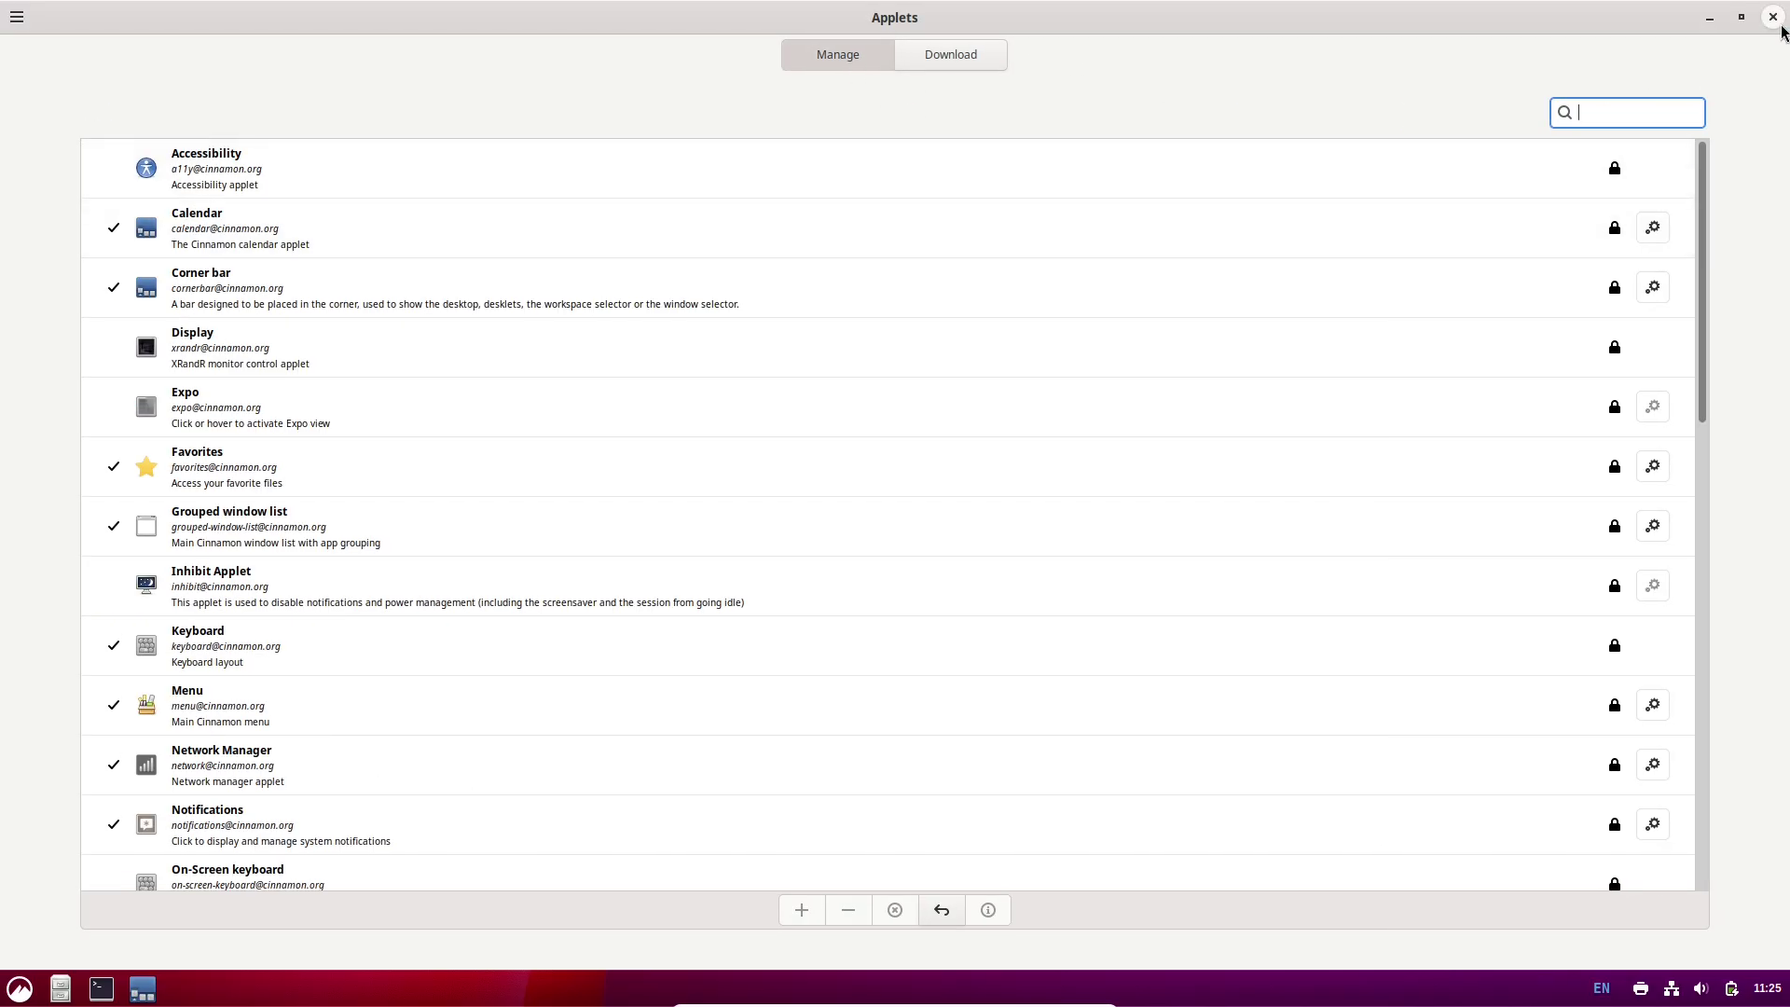
{"action": "left_click", "coordinate": [1773, 18]}
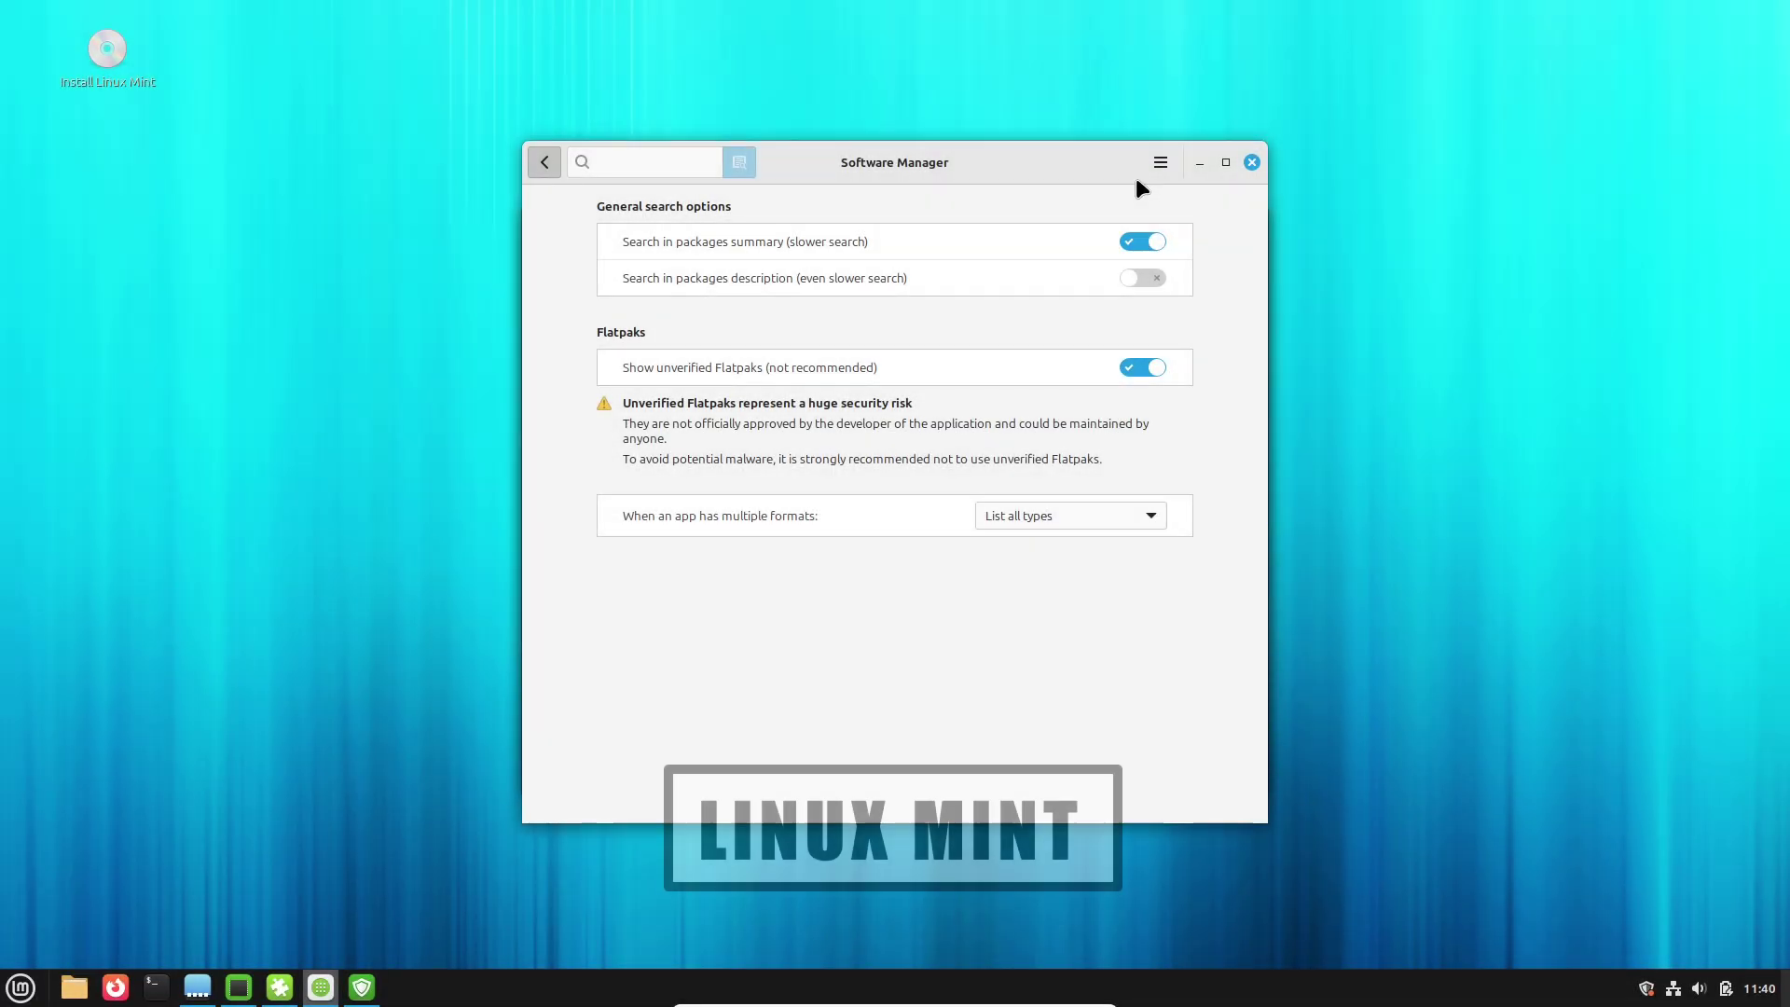
Step: Close Linux Mint's Driver Manager and review the installed applets in the maximized Applets window
{"action": "left_click", "coordinate": [246, 986]}
{"action": "left_click", "coordinate": [1176, 259]}
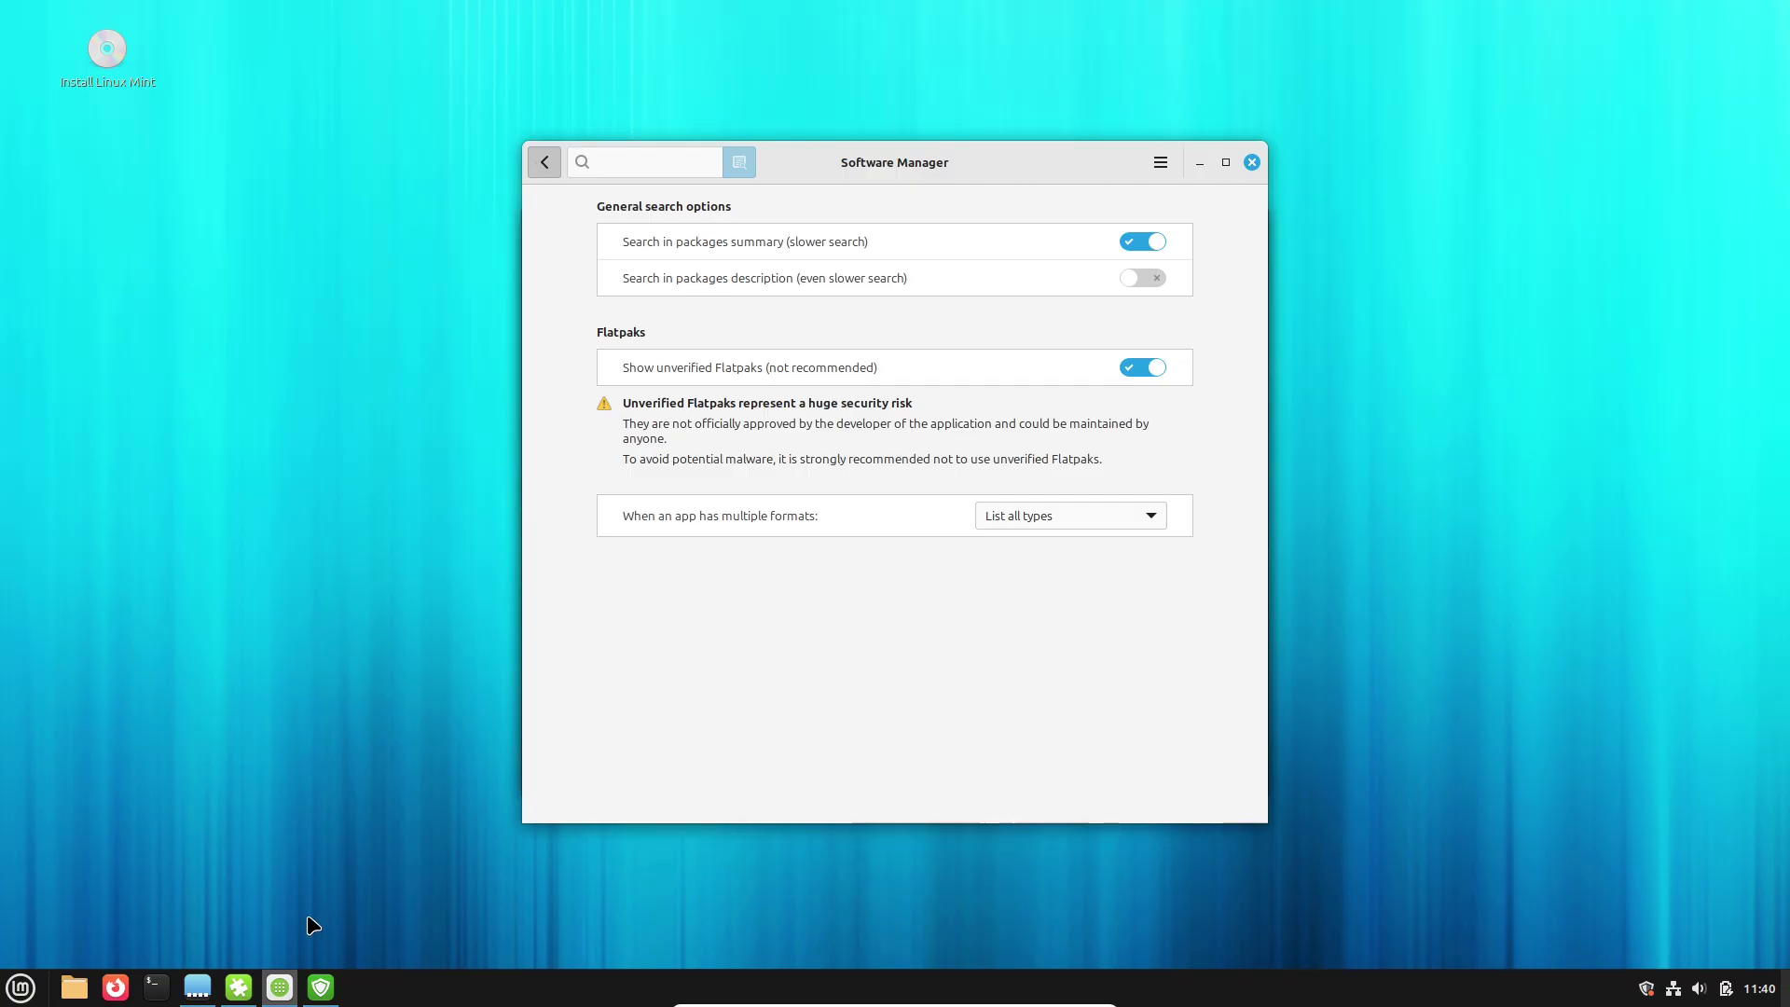
{"action": "left_click", "coordinate": [197, 987]}
{"action": "left_click", "coordinate": [1219, 216]}
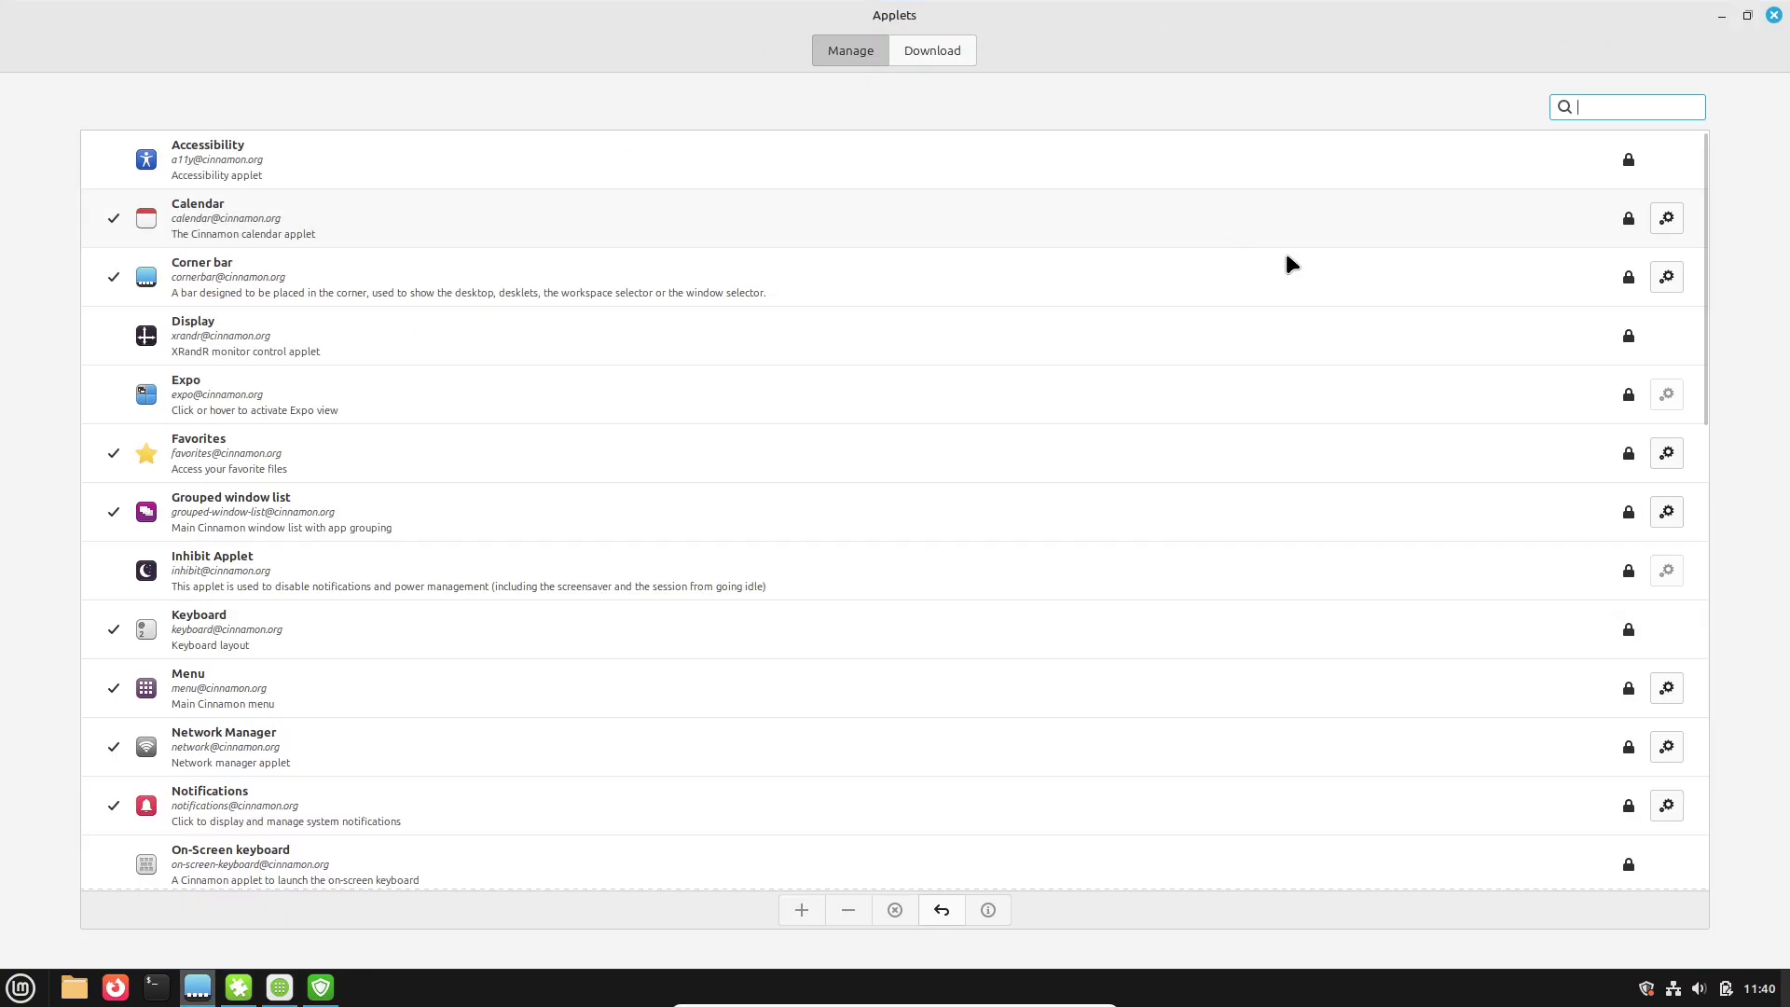
{"action": "scroll", "coordinate": [1704, 343], "scroll_direction": "down", "scroll_amount": 10}
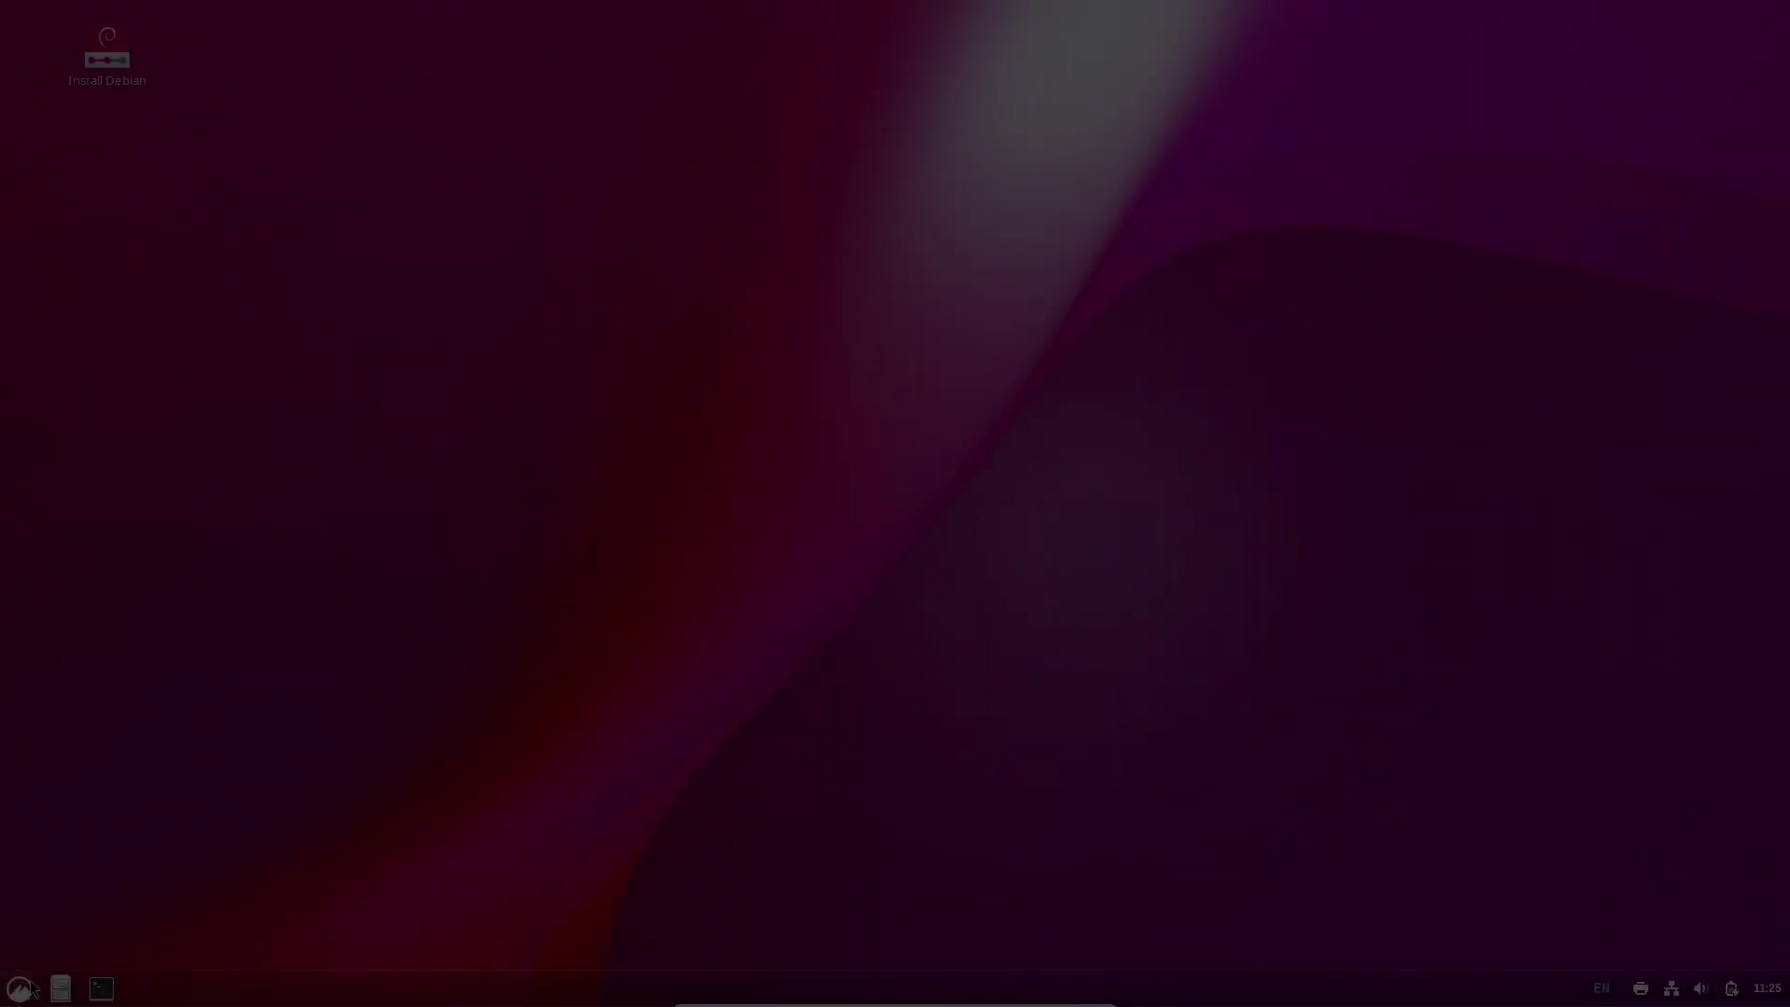
Step: Search Debian's application menu for "info" and open System Info in a maximized window
{"action": "left_click", "coordinate": [21, 988]}
{"action": "mouse_move", "coordinate": [177, 491]}
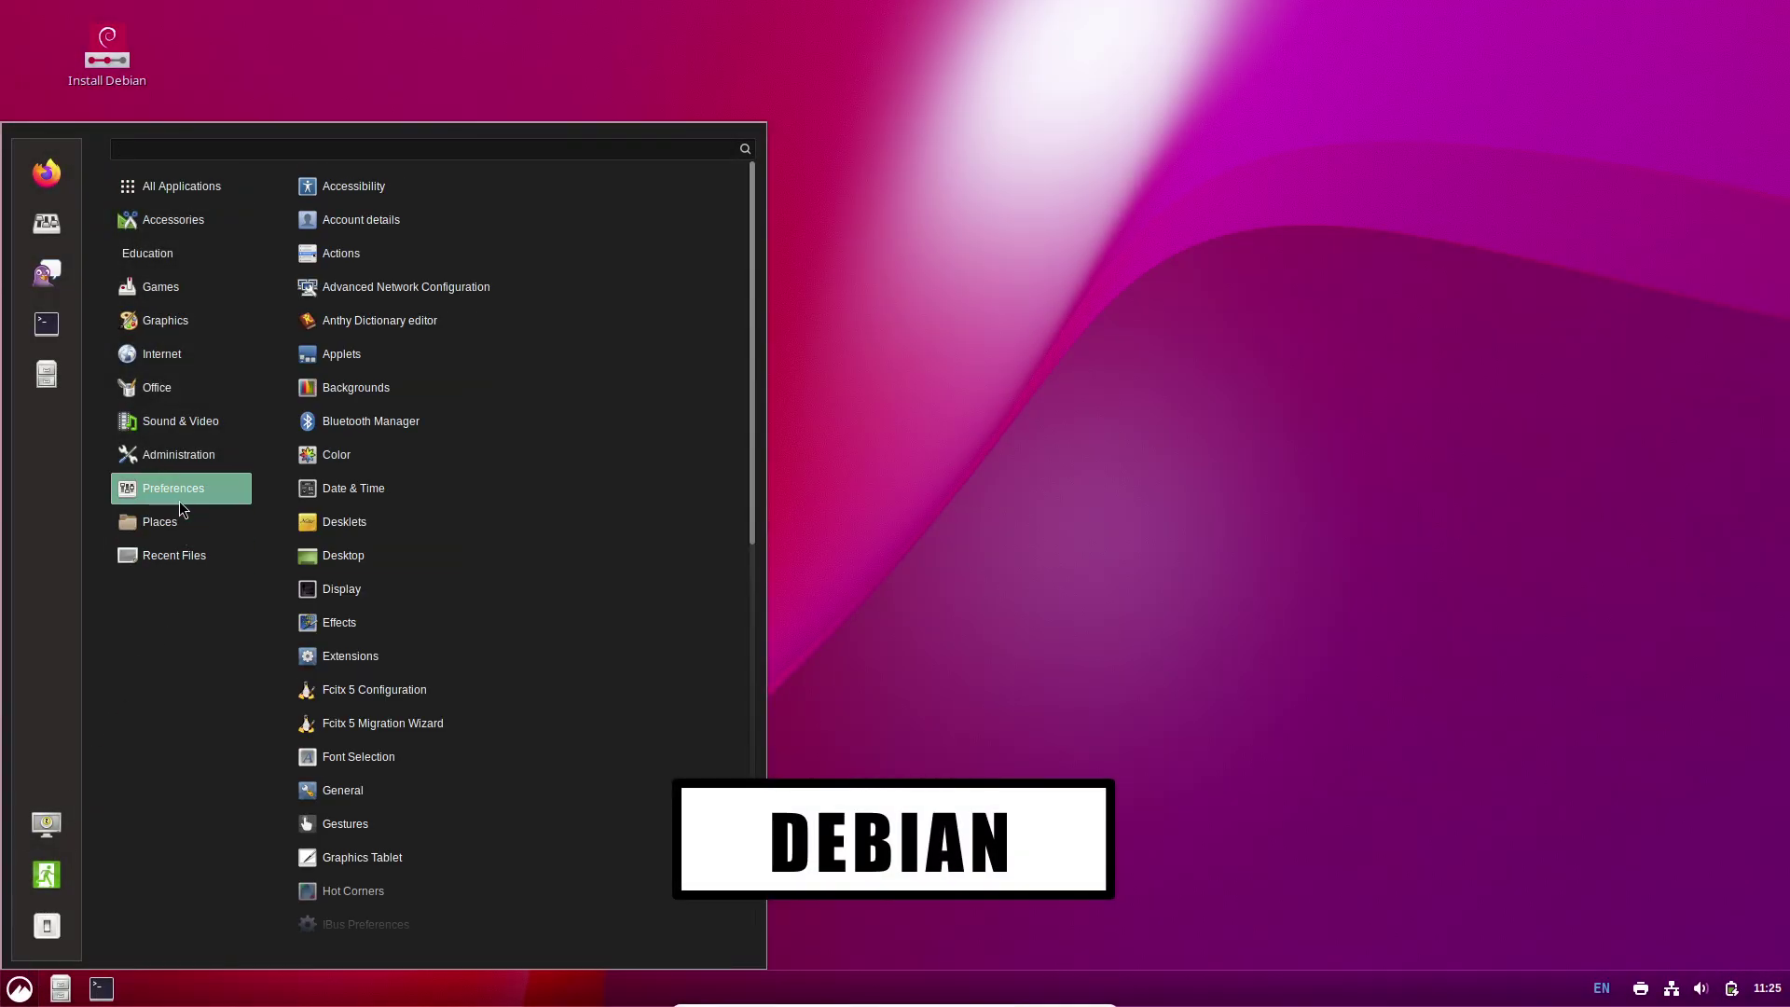
{"action": "type", "text": "info"}
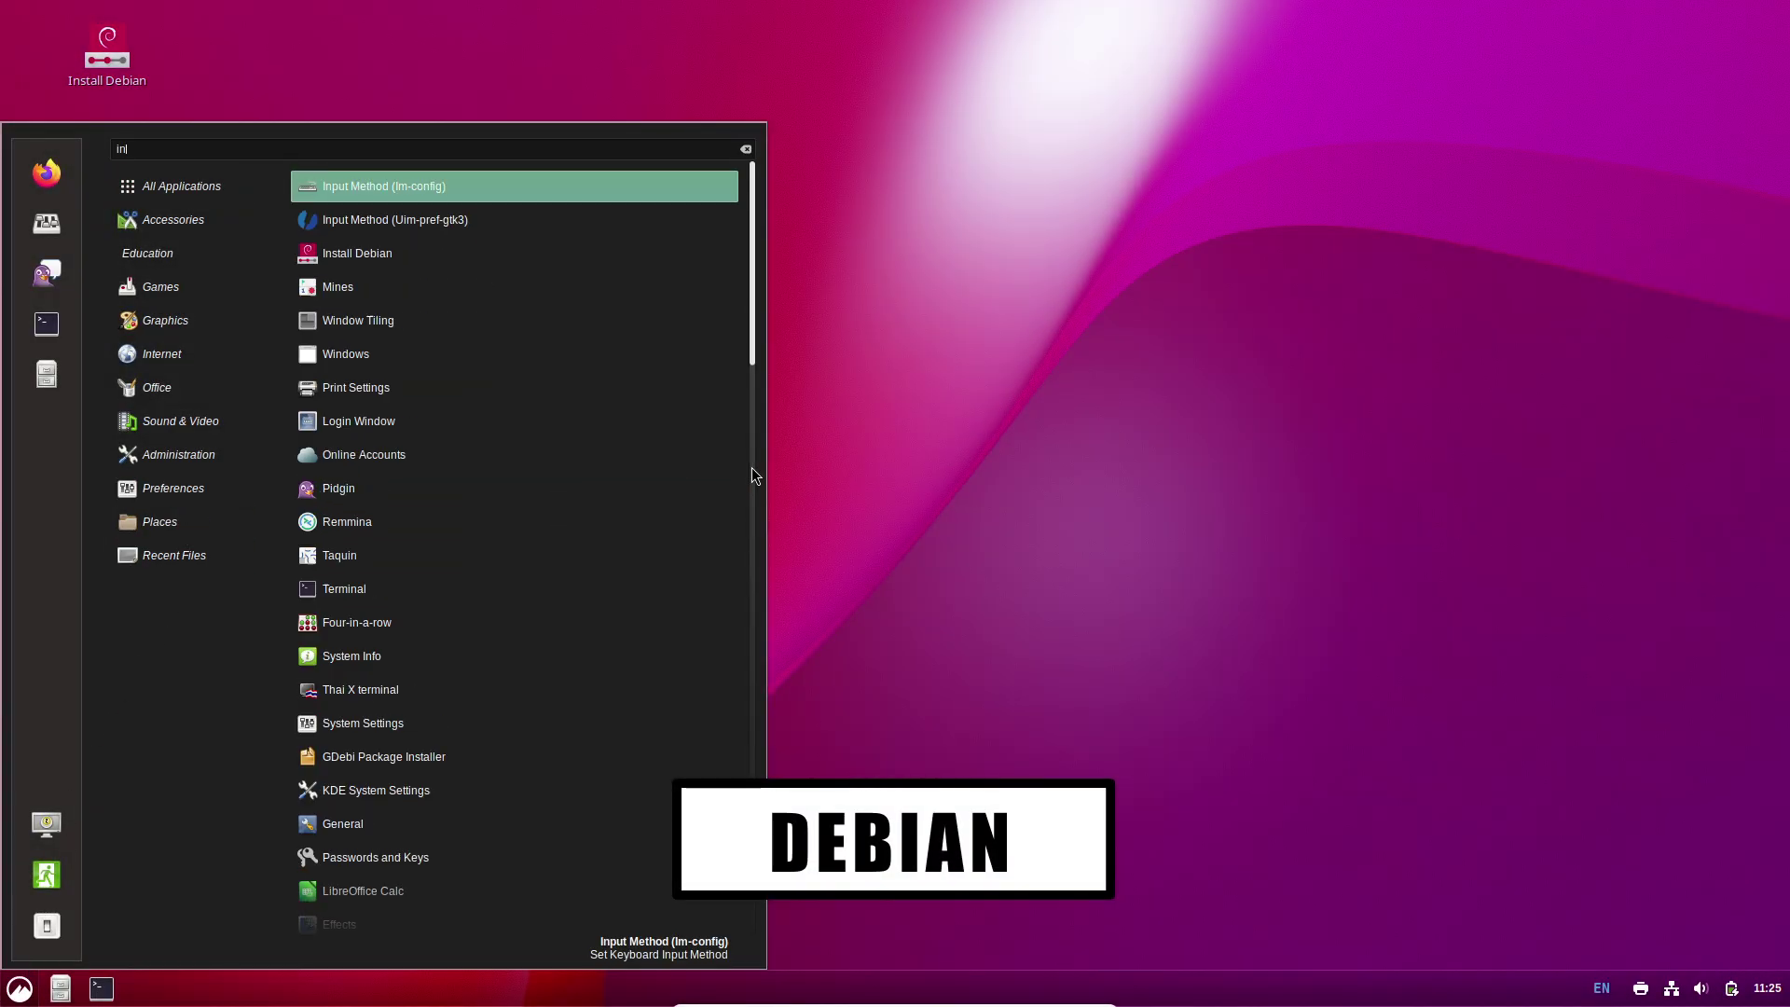
{"action": "left_click", "coordinate": [434, 188]}
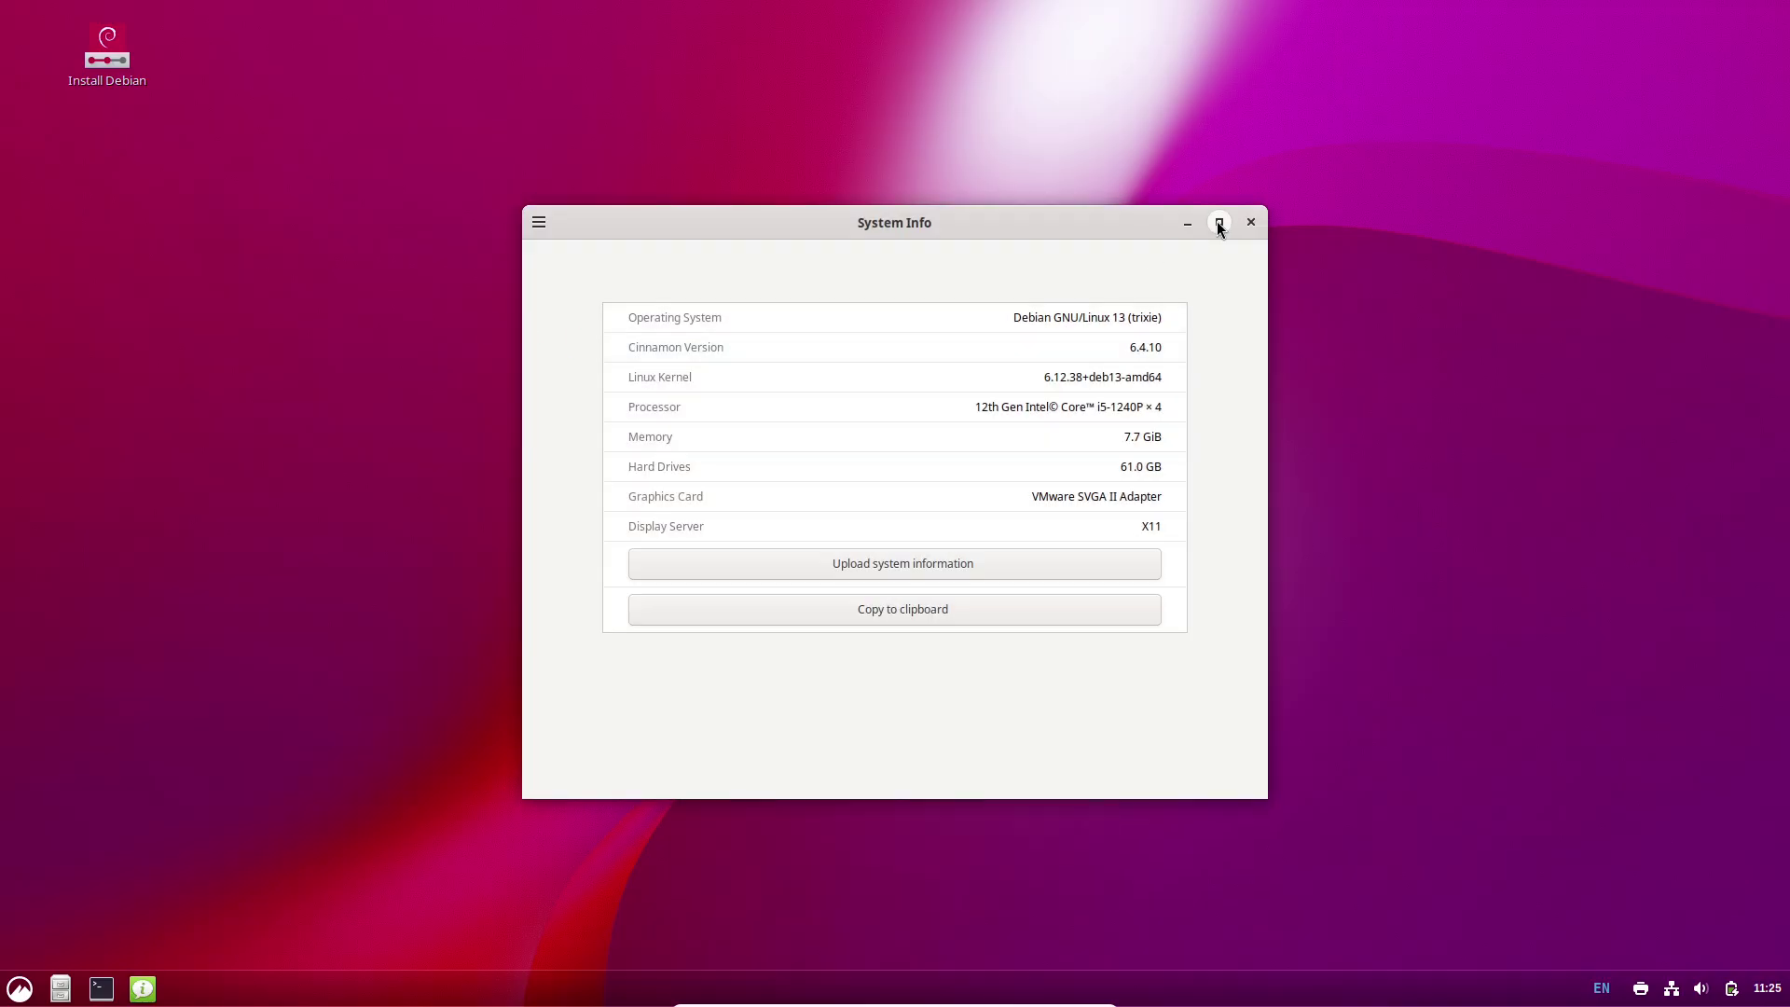
{"action": "left_click", "coordinate": [1213, 225]}
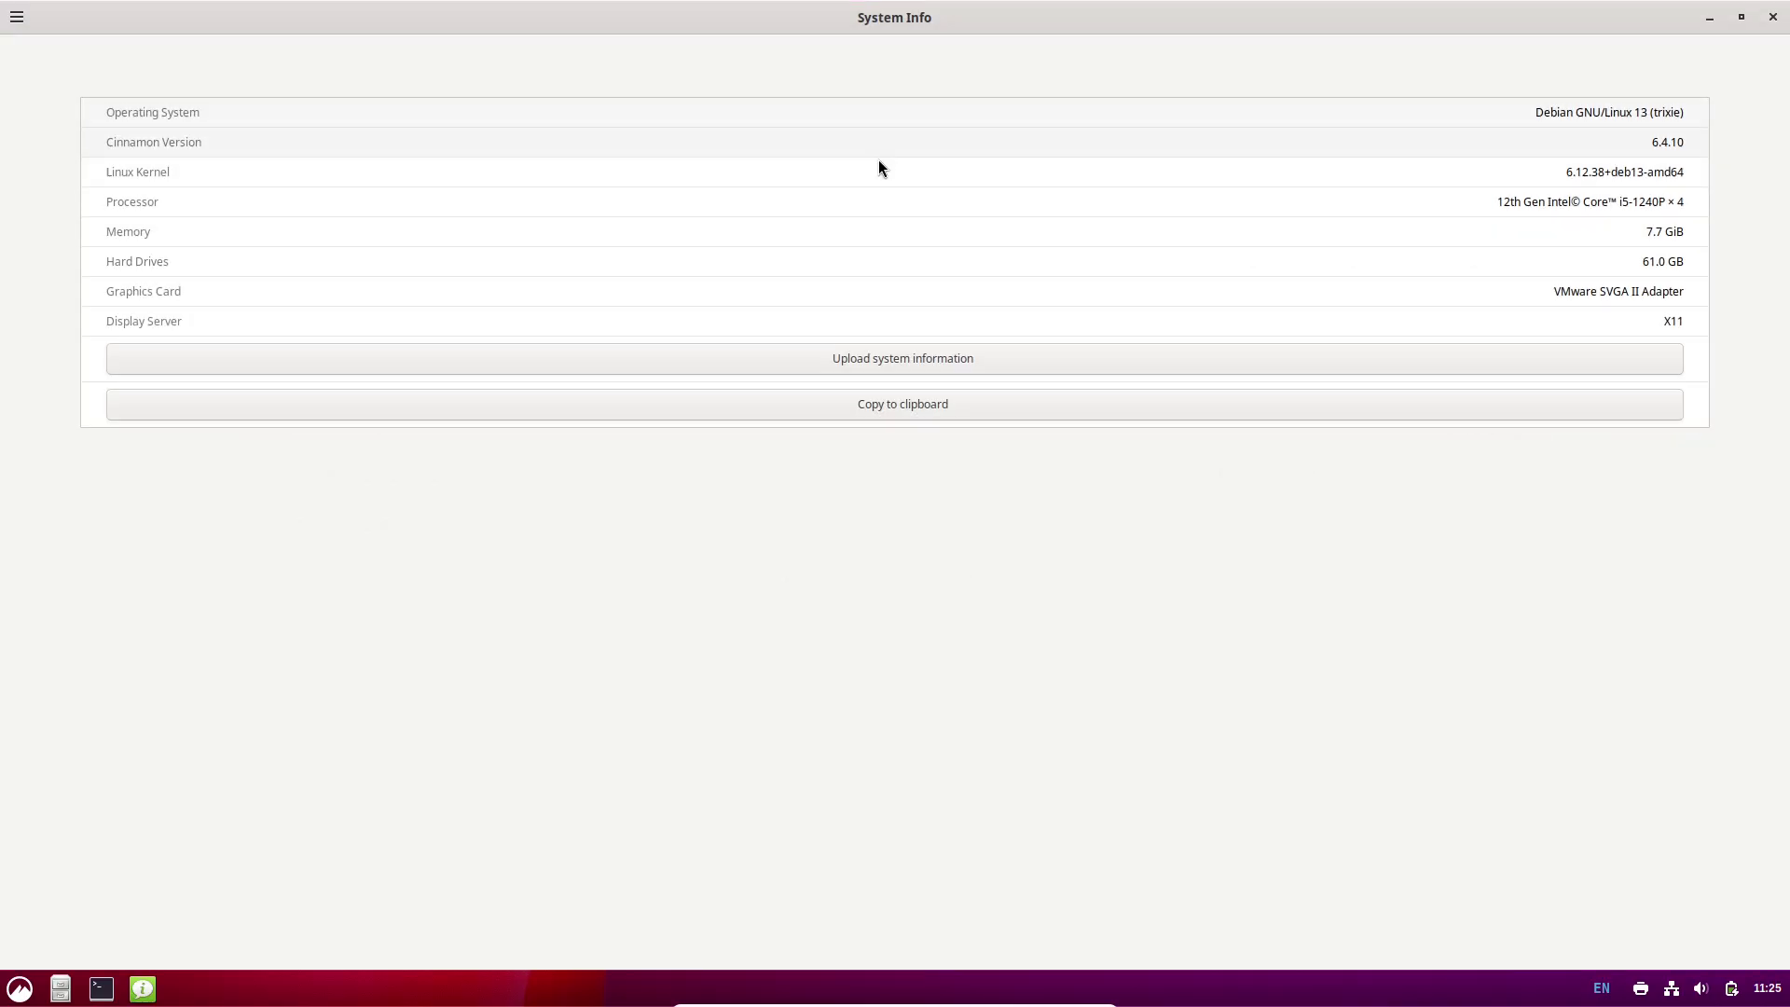
Step: Examine the Cinnamon version and Linux kernel entries in Debian's System Info
{"action": "double_click", "coordinate": [1659, 141]}
{"action": "left_click_drag", "start_coordinate": [1566, 172], "coordinate": [1590, 171]}
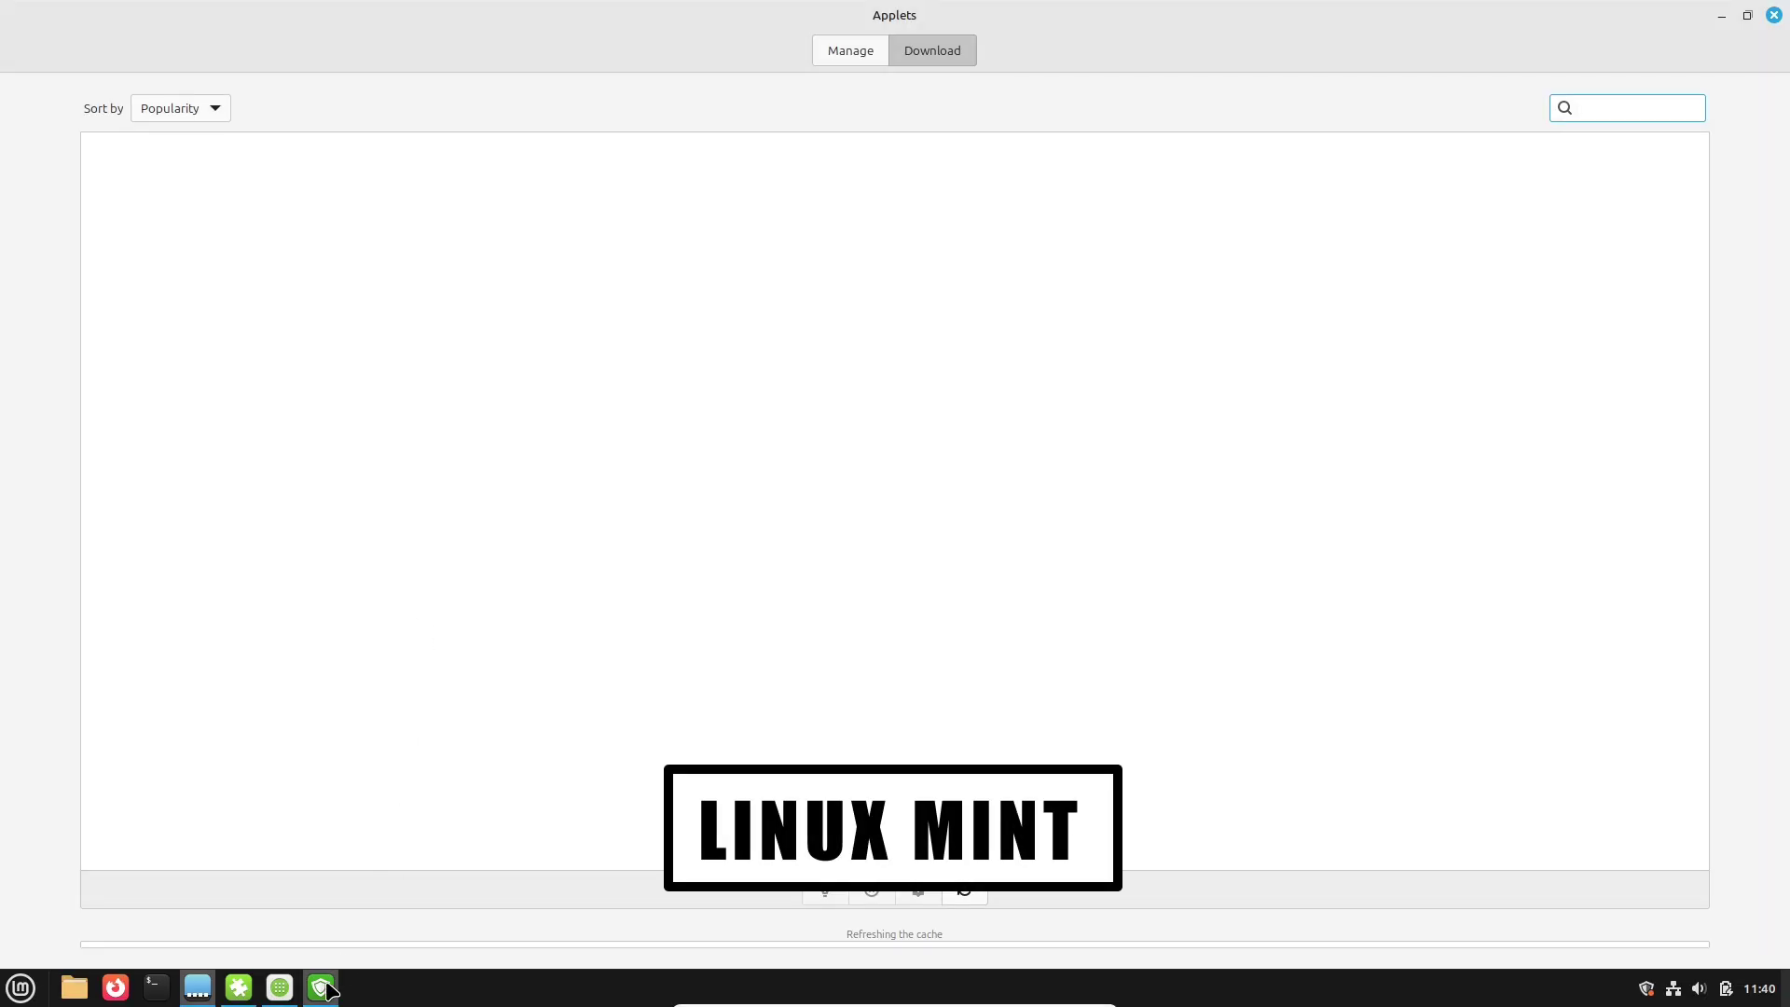
Step: View the About details of Linux Mint's Update Manager, decline the local mirror suggestion, and close Update Manager
{"action": "left_click", "coordinate": [322, 987]}
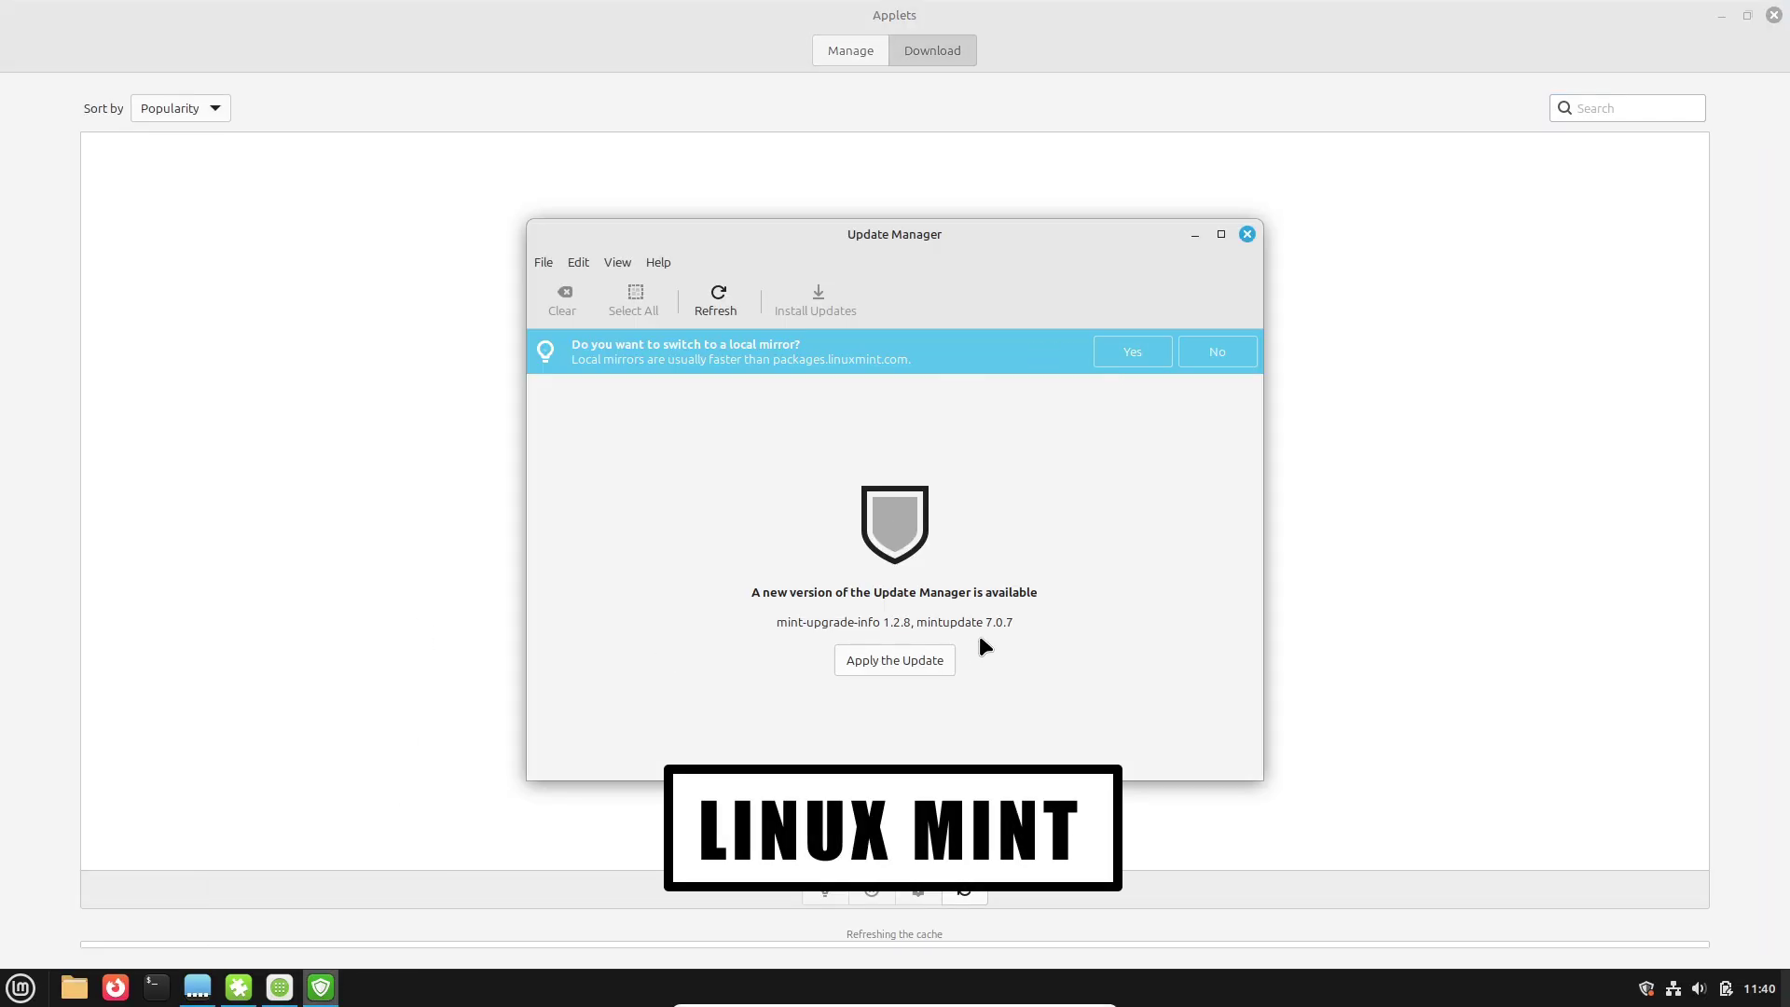
{"action": "left_click", "coordinate": [658, 262]}
{"action": "left_click", "coordinate": [703, 362]}
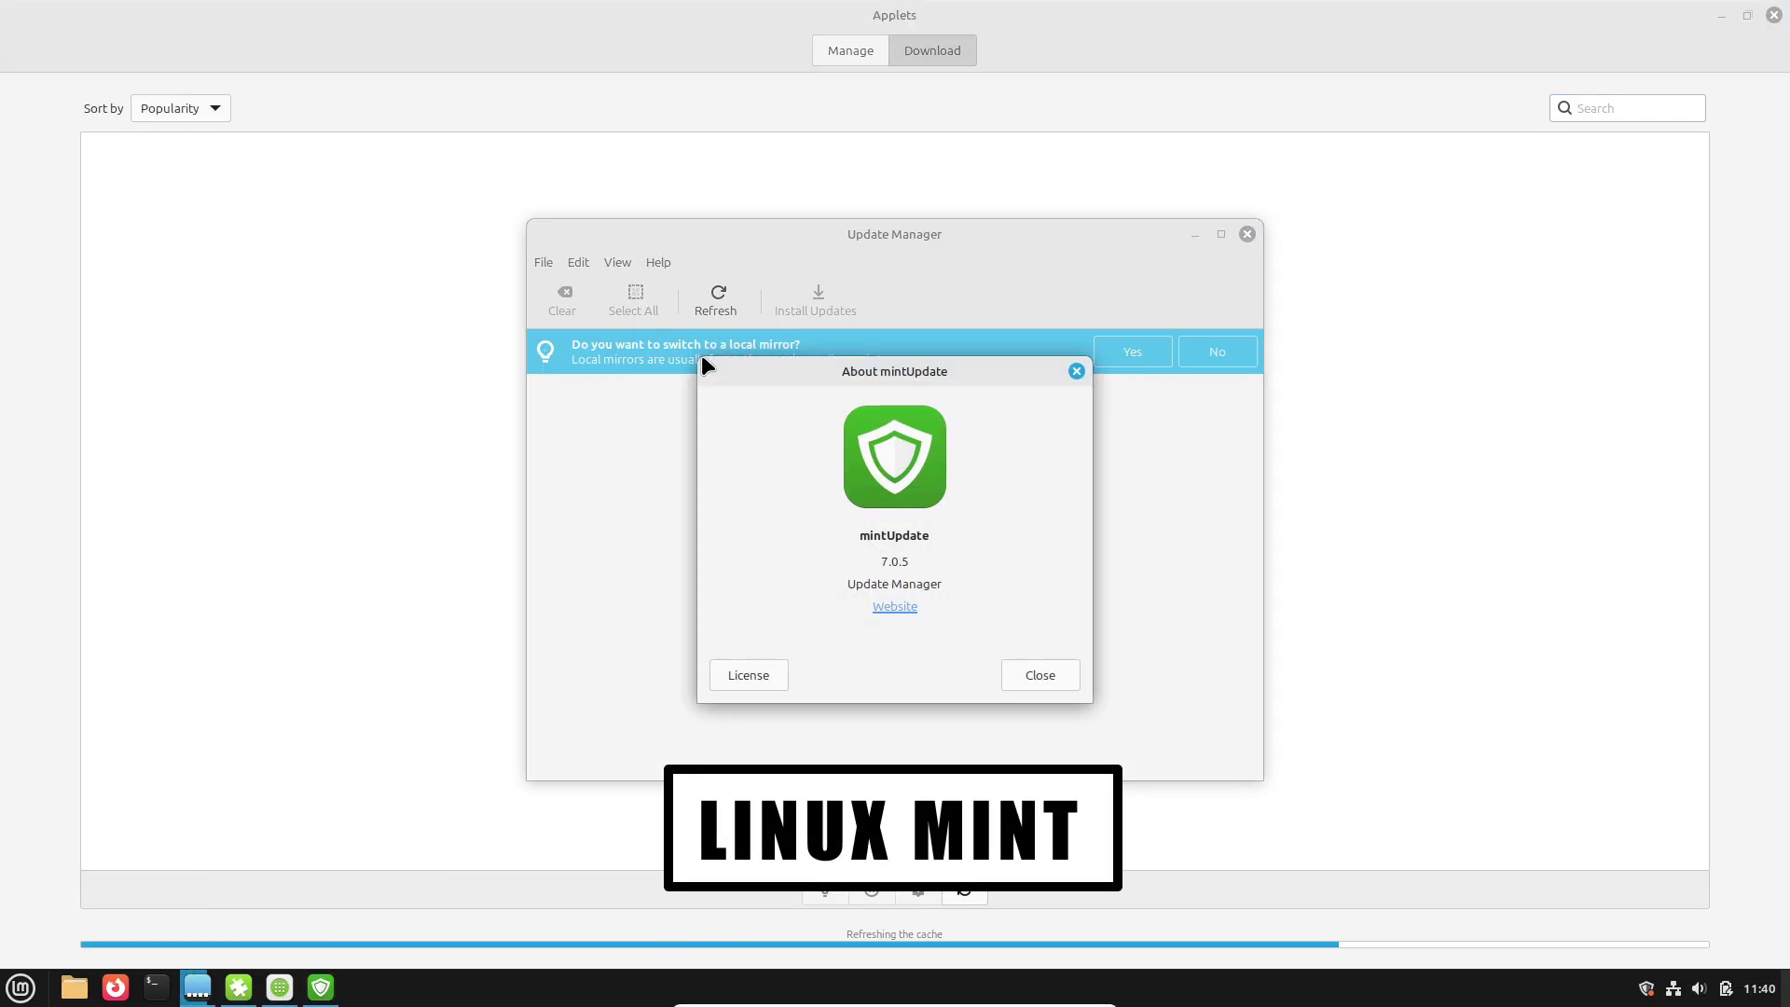
{"action": "left_click", "coordinate": [1076, 371]}
{"action": "left_click", "coordinate": [1203, 352]}
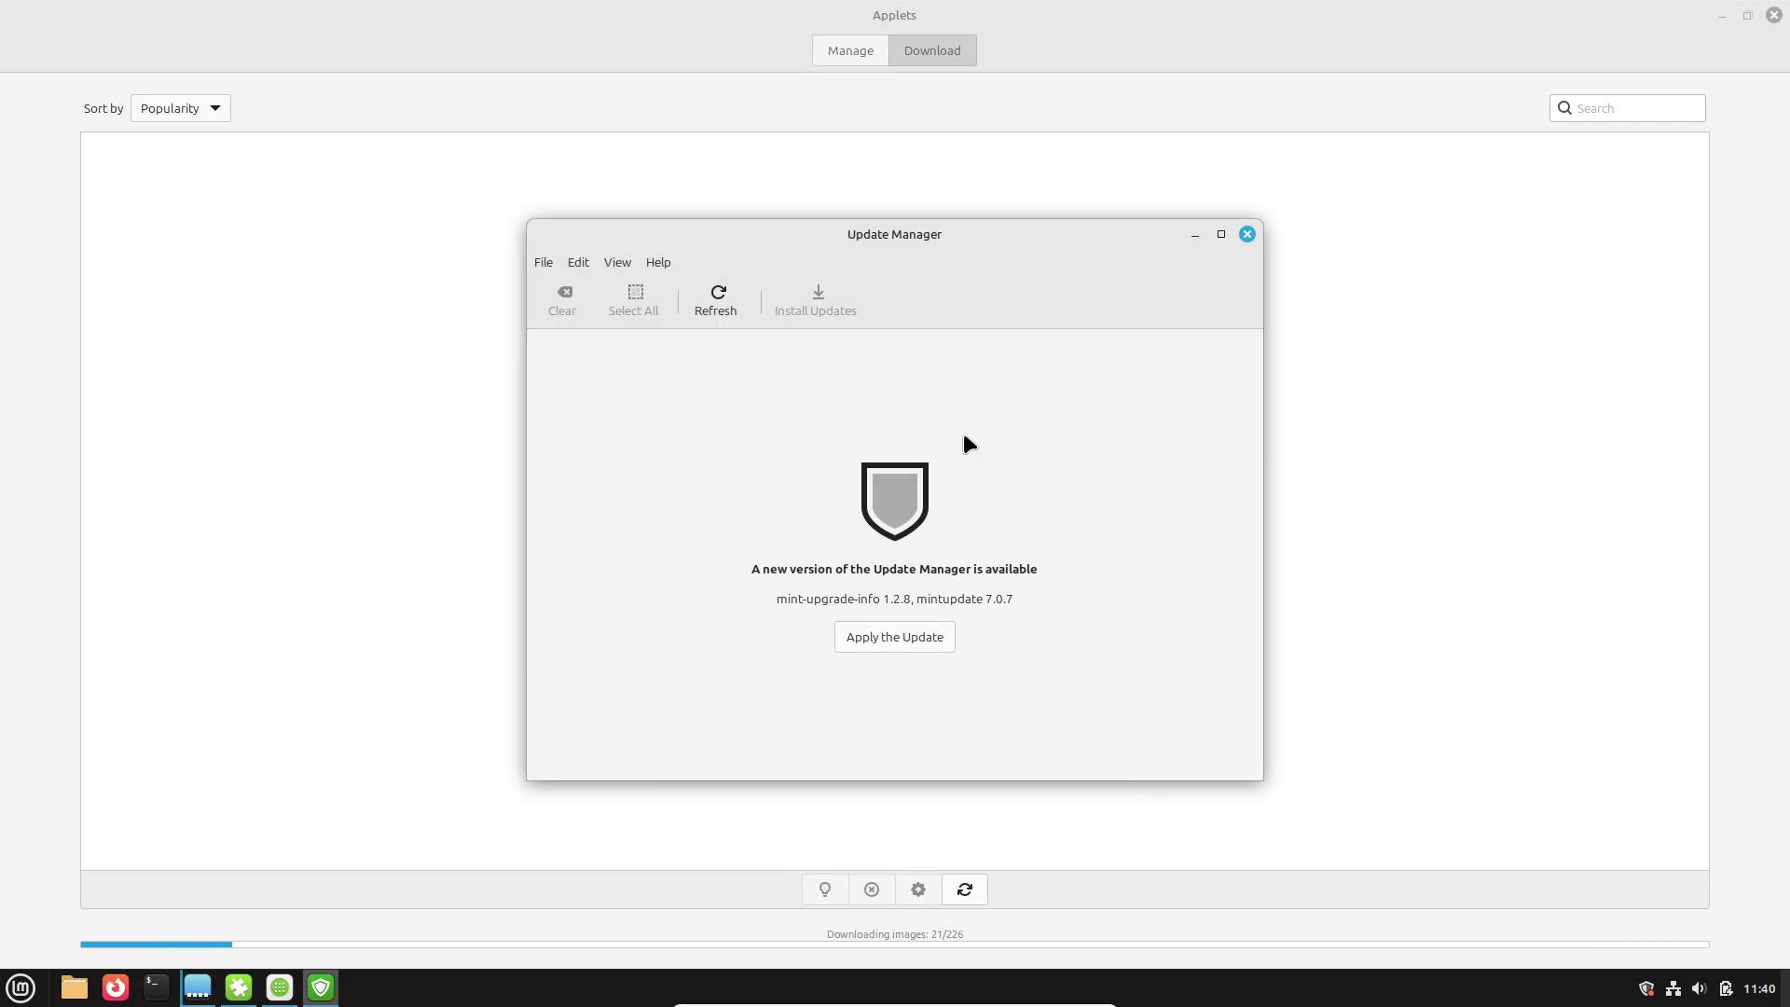
{"action": "left_click", "coordinate": [1247, 234]}
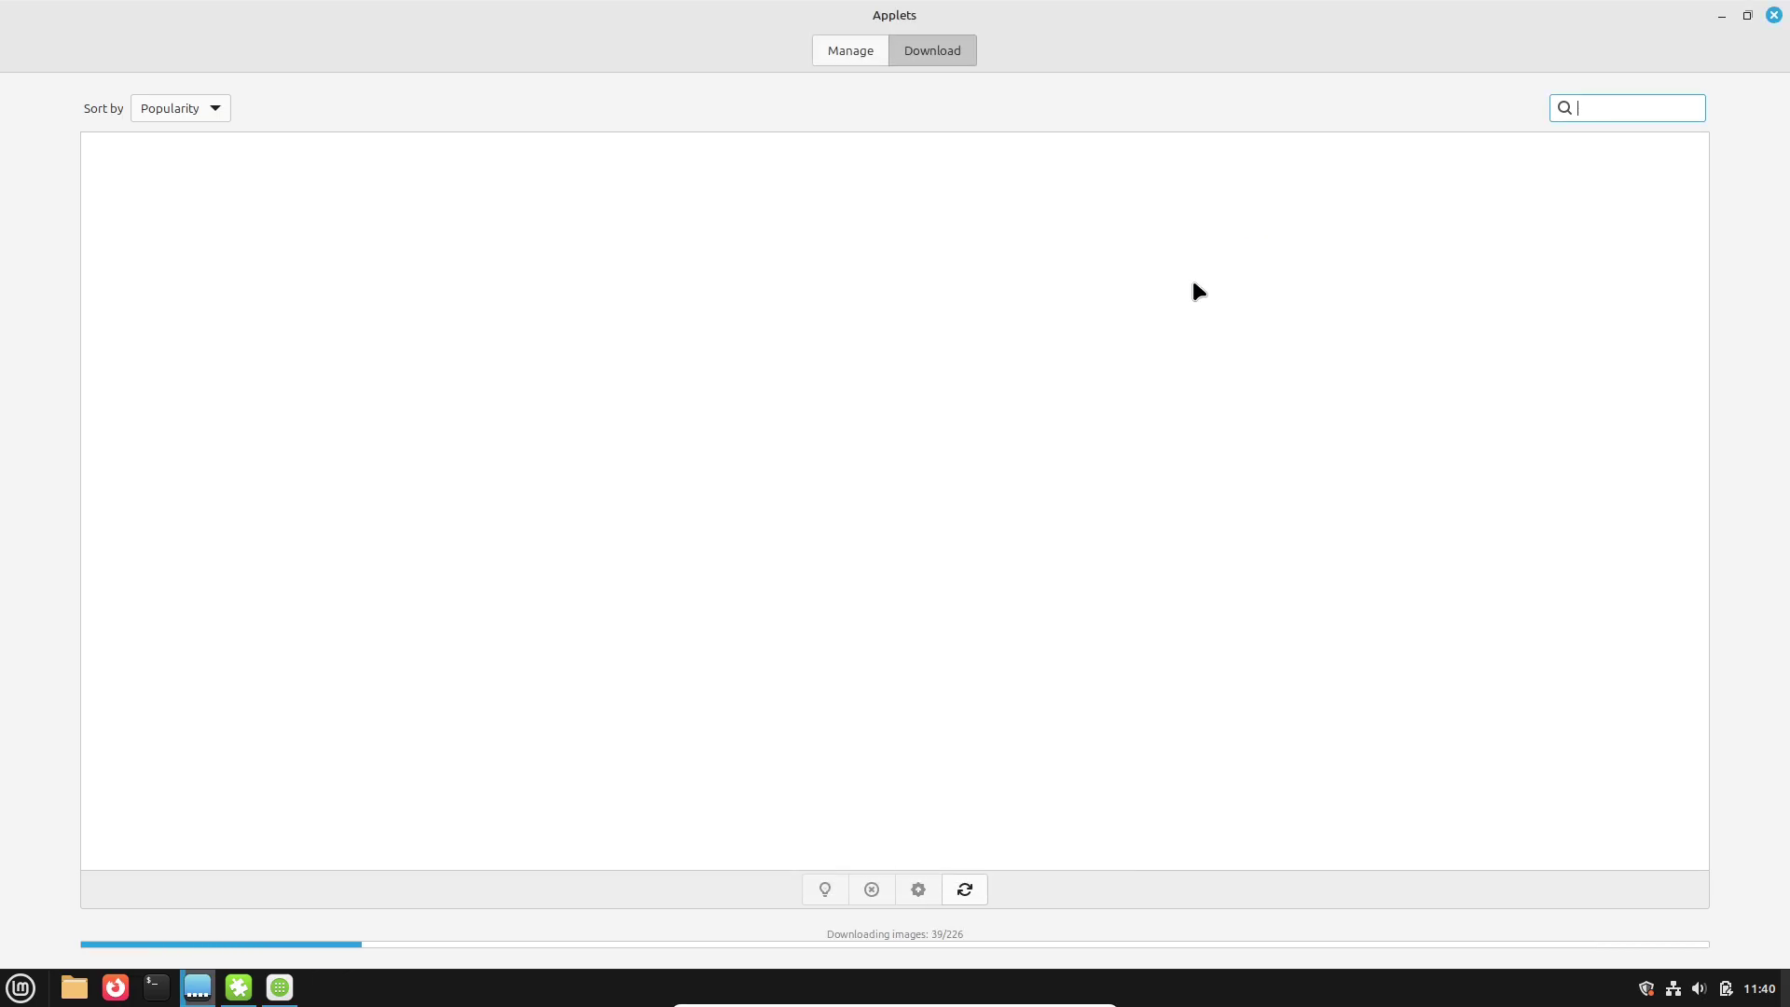
Step: Bring Linux Mint's Software Manager and Extensions windows in front of the Applets window
{"action": "left_click", "coordinate": [282, 985]}
{"action": "left_click", "coordinate": [239, 986]}
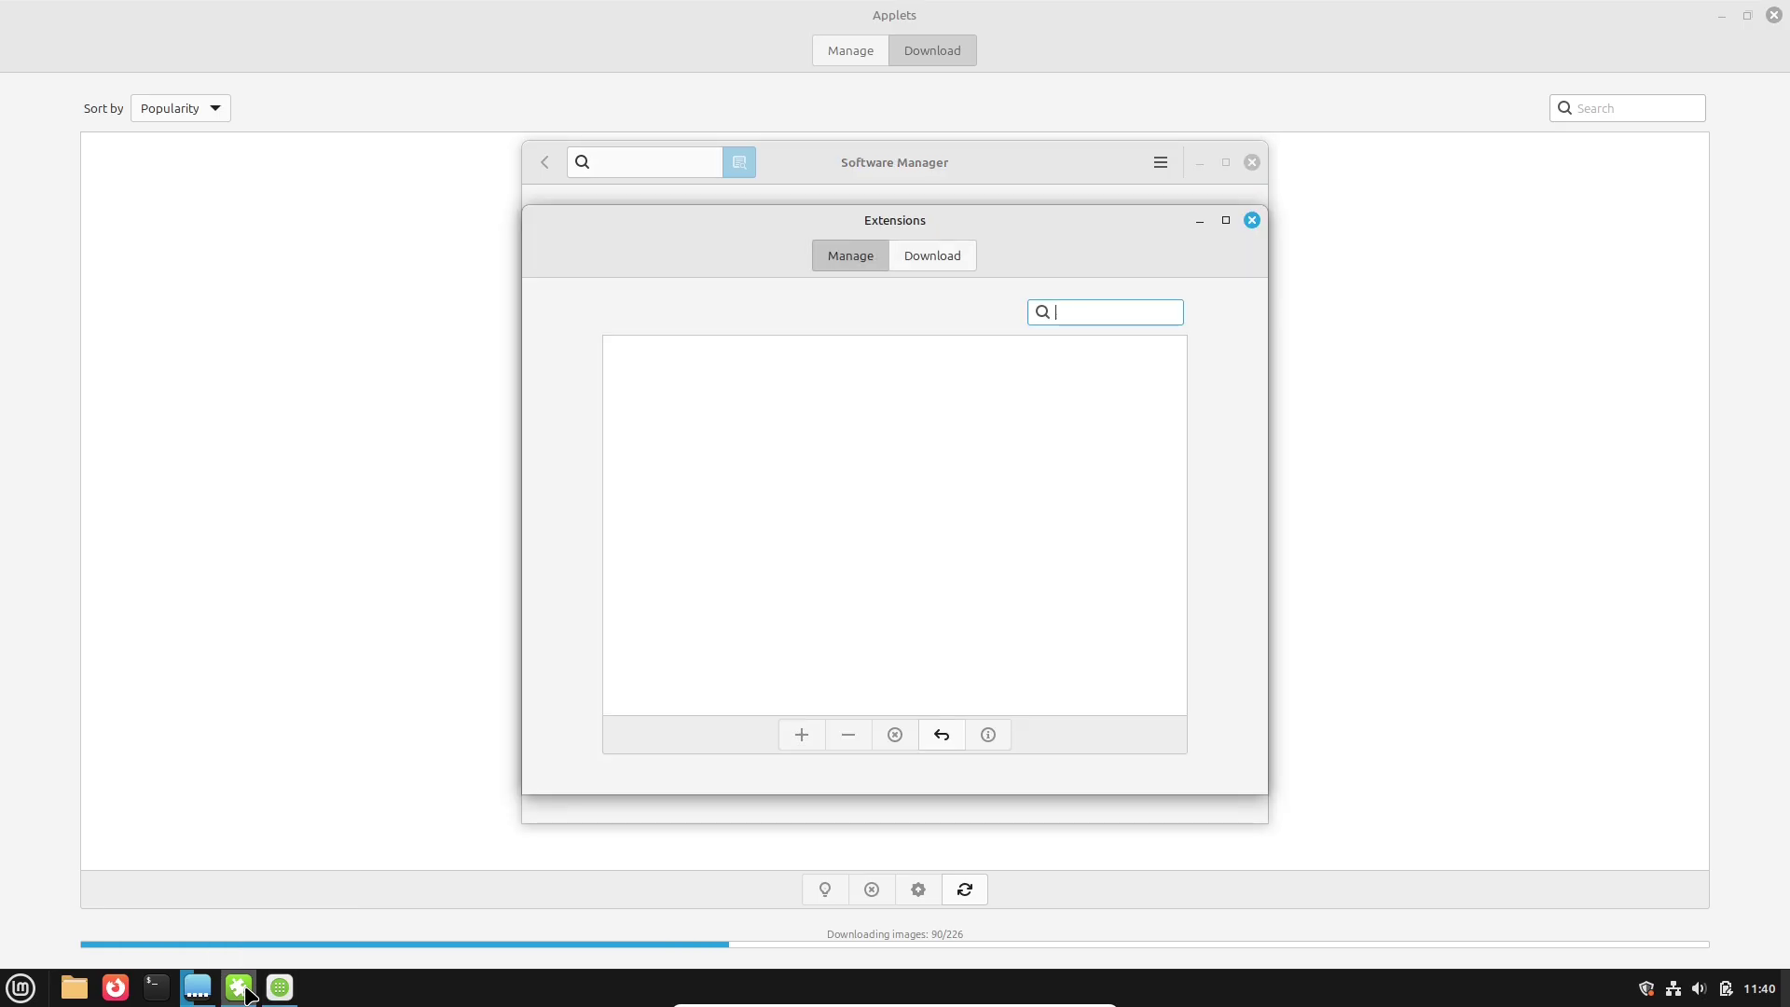
{"action": "mouse_move", "coordinate": [200, 994]}
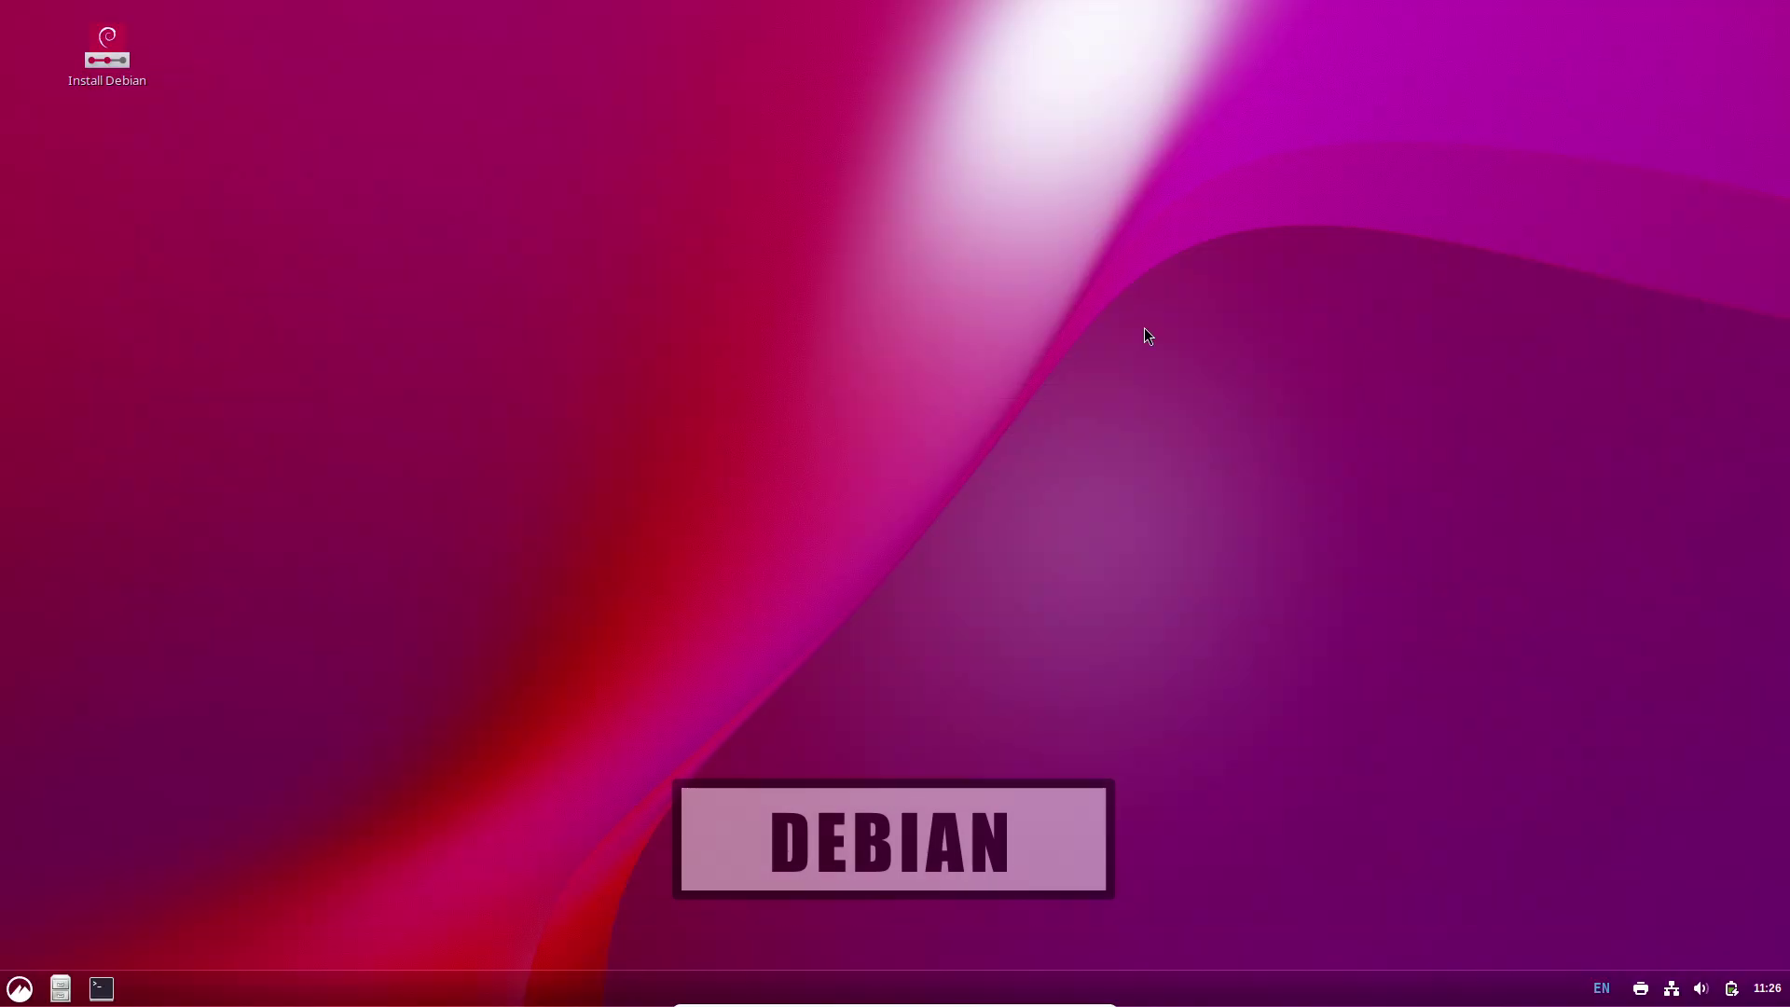
Step: Launch Firefox from Debian's application menu and maximize its window
{"action": "left_click", "coordinate": [19, 989]}
{"action": "mouse_move", "coordinate": [174, 556]}
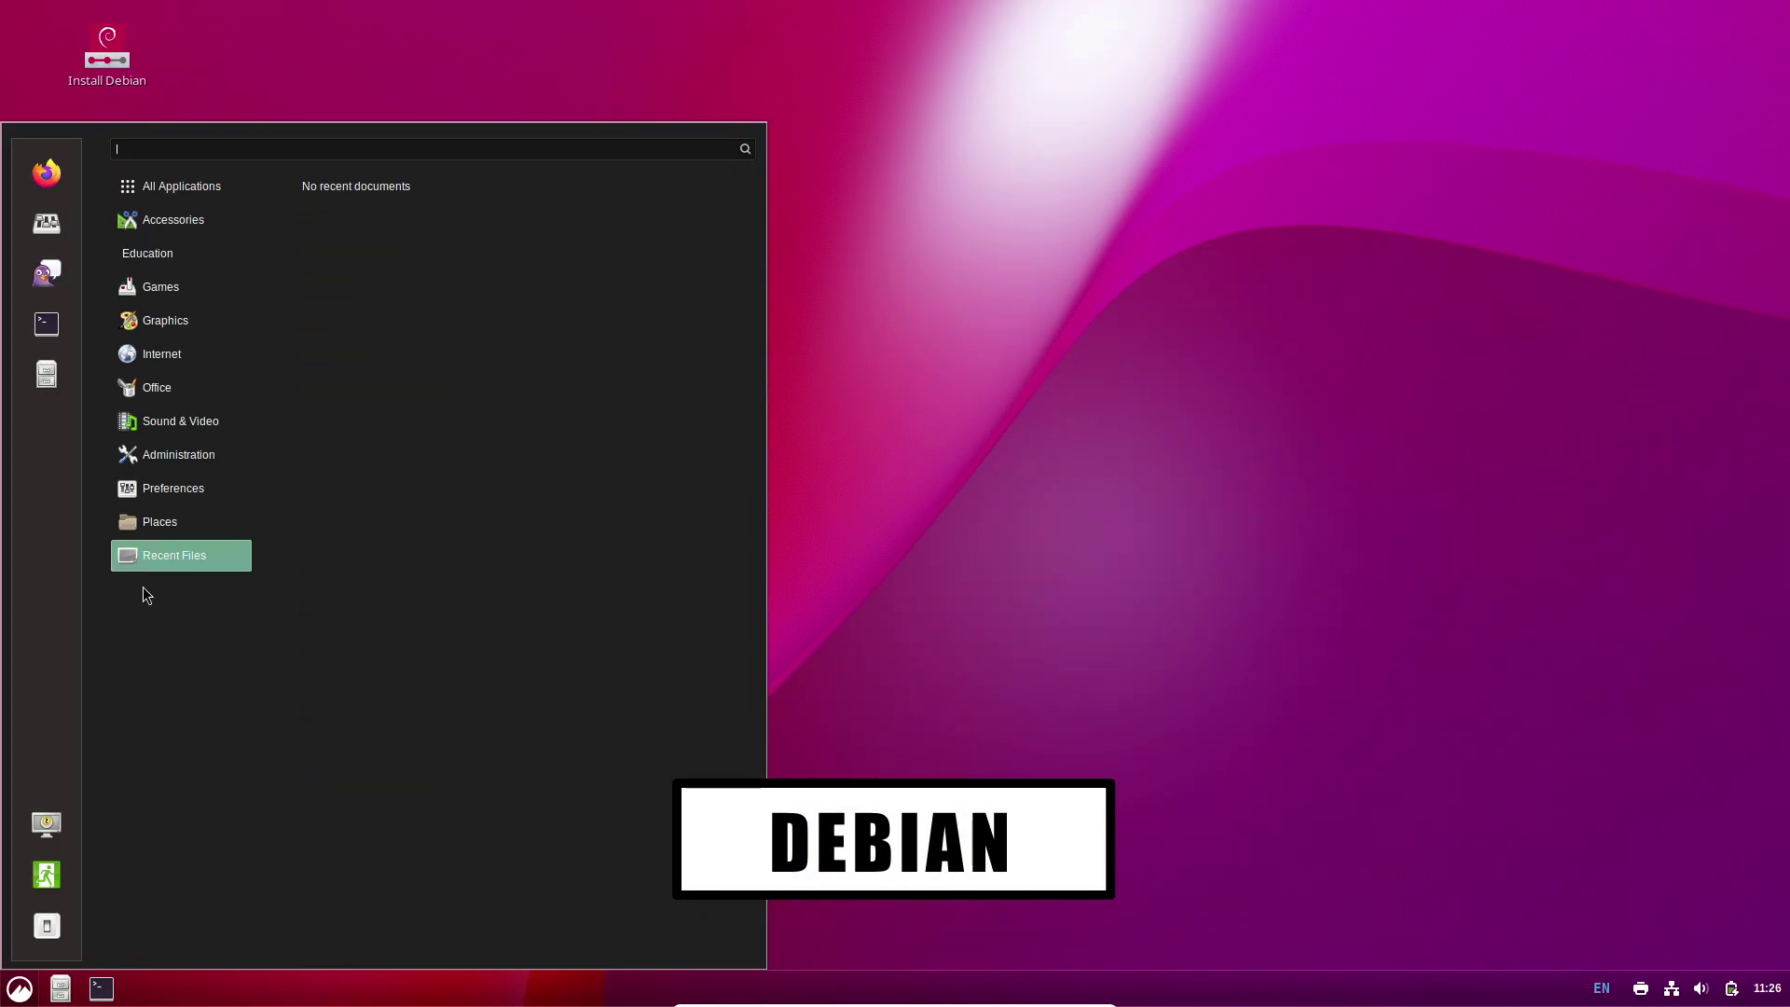
{"action": "left_click", "coordinate": [42, 183]}
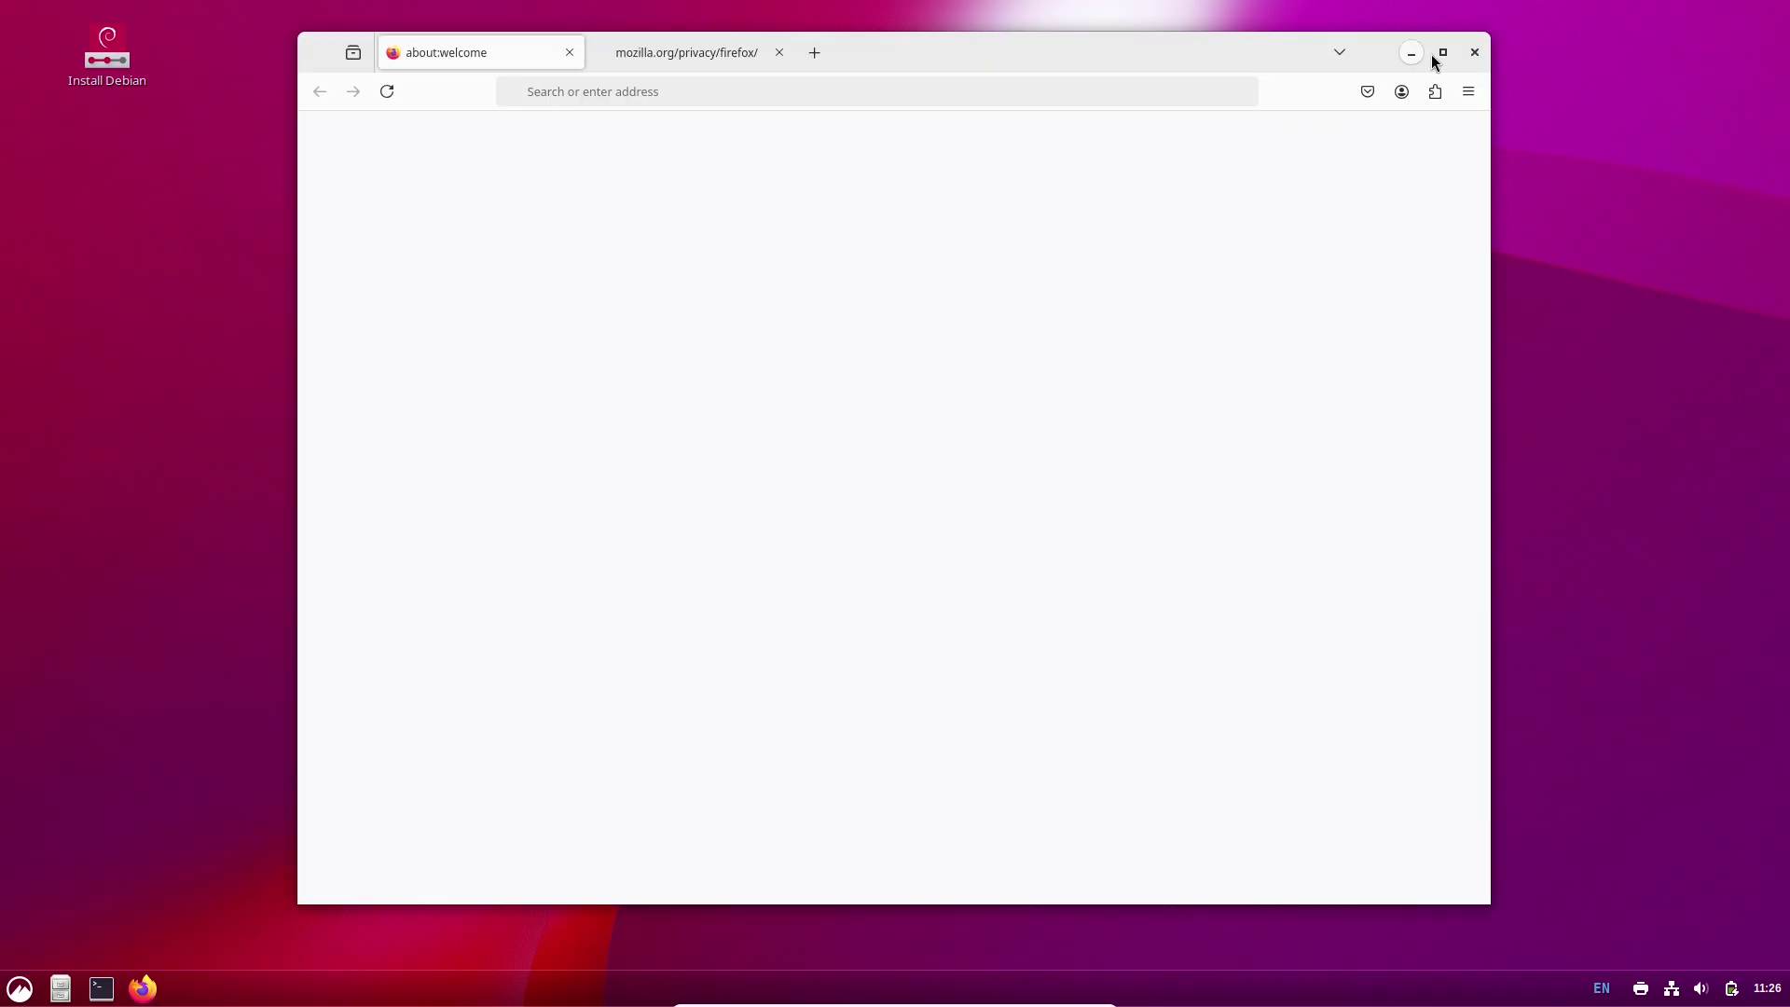
{"action": "left_click", "coordinate": [1440, 54]}
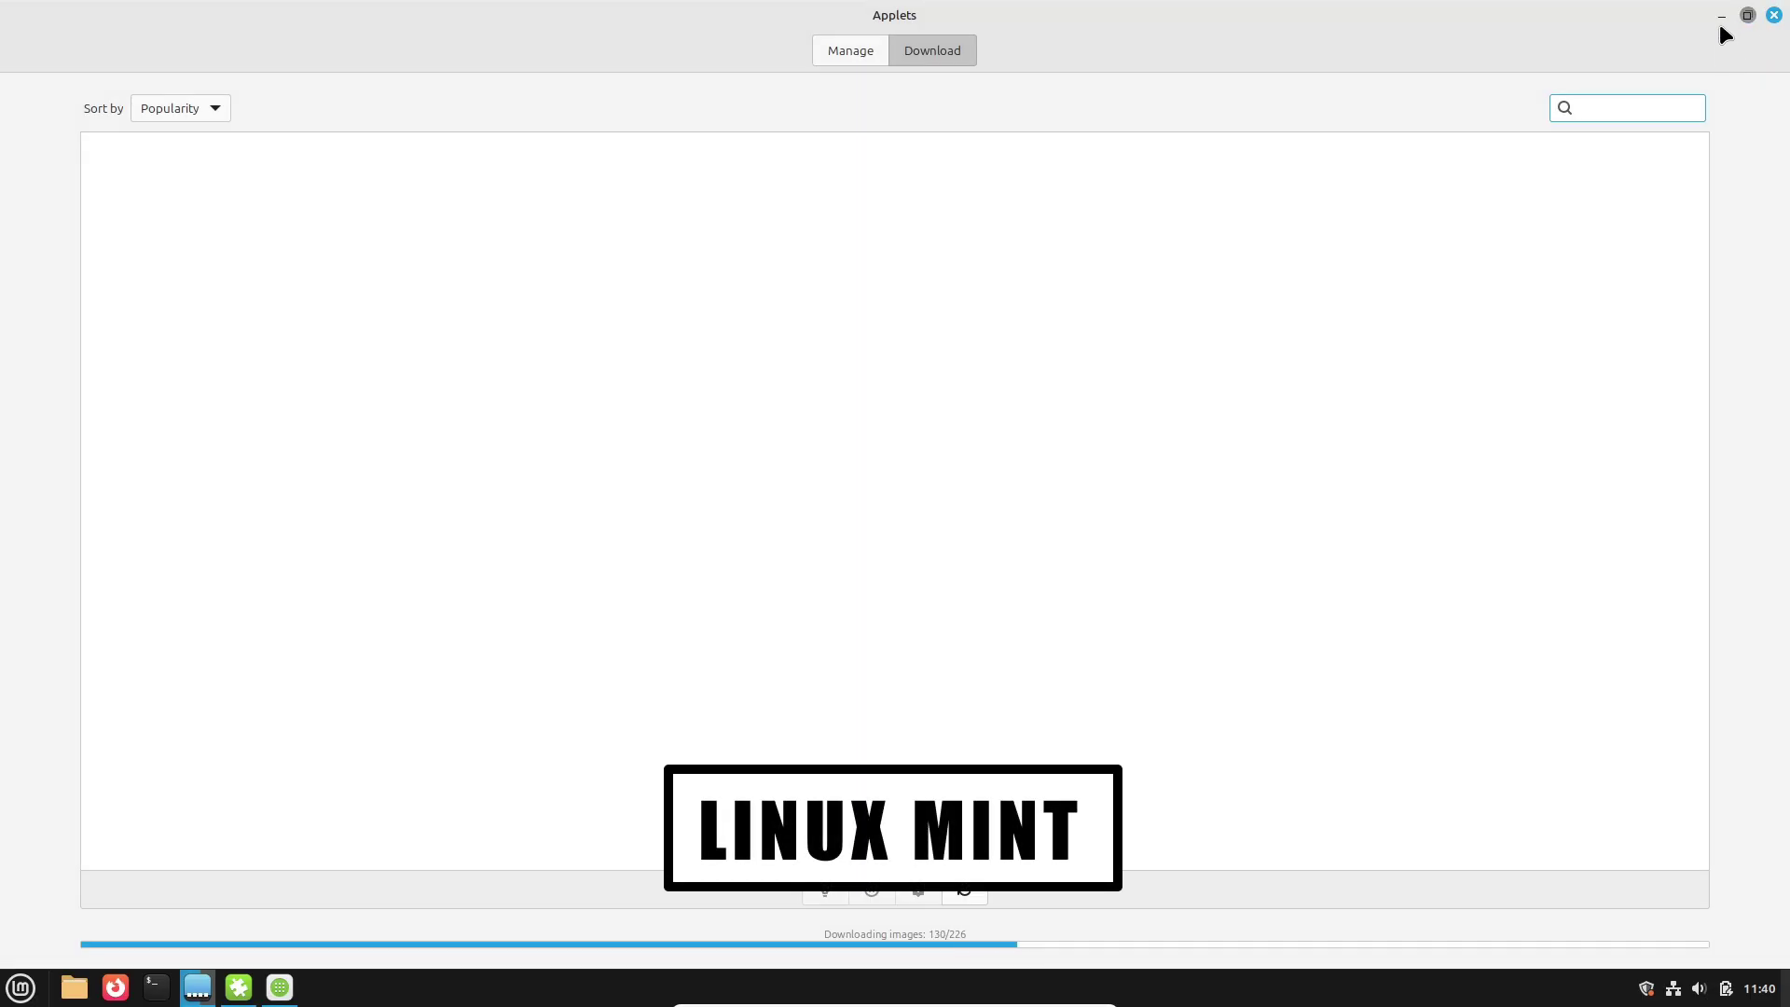
Step: Restore Linux Mint's Applets window, spread the Applets, Extensions and Software Manager windows apart, and close Applets
{"action": "left_click", "coordinate": [1747, 16]}
{"action": "left_click_drag", "start_coordinate": [1001, 244], "coordinate": [1486, 273]}
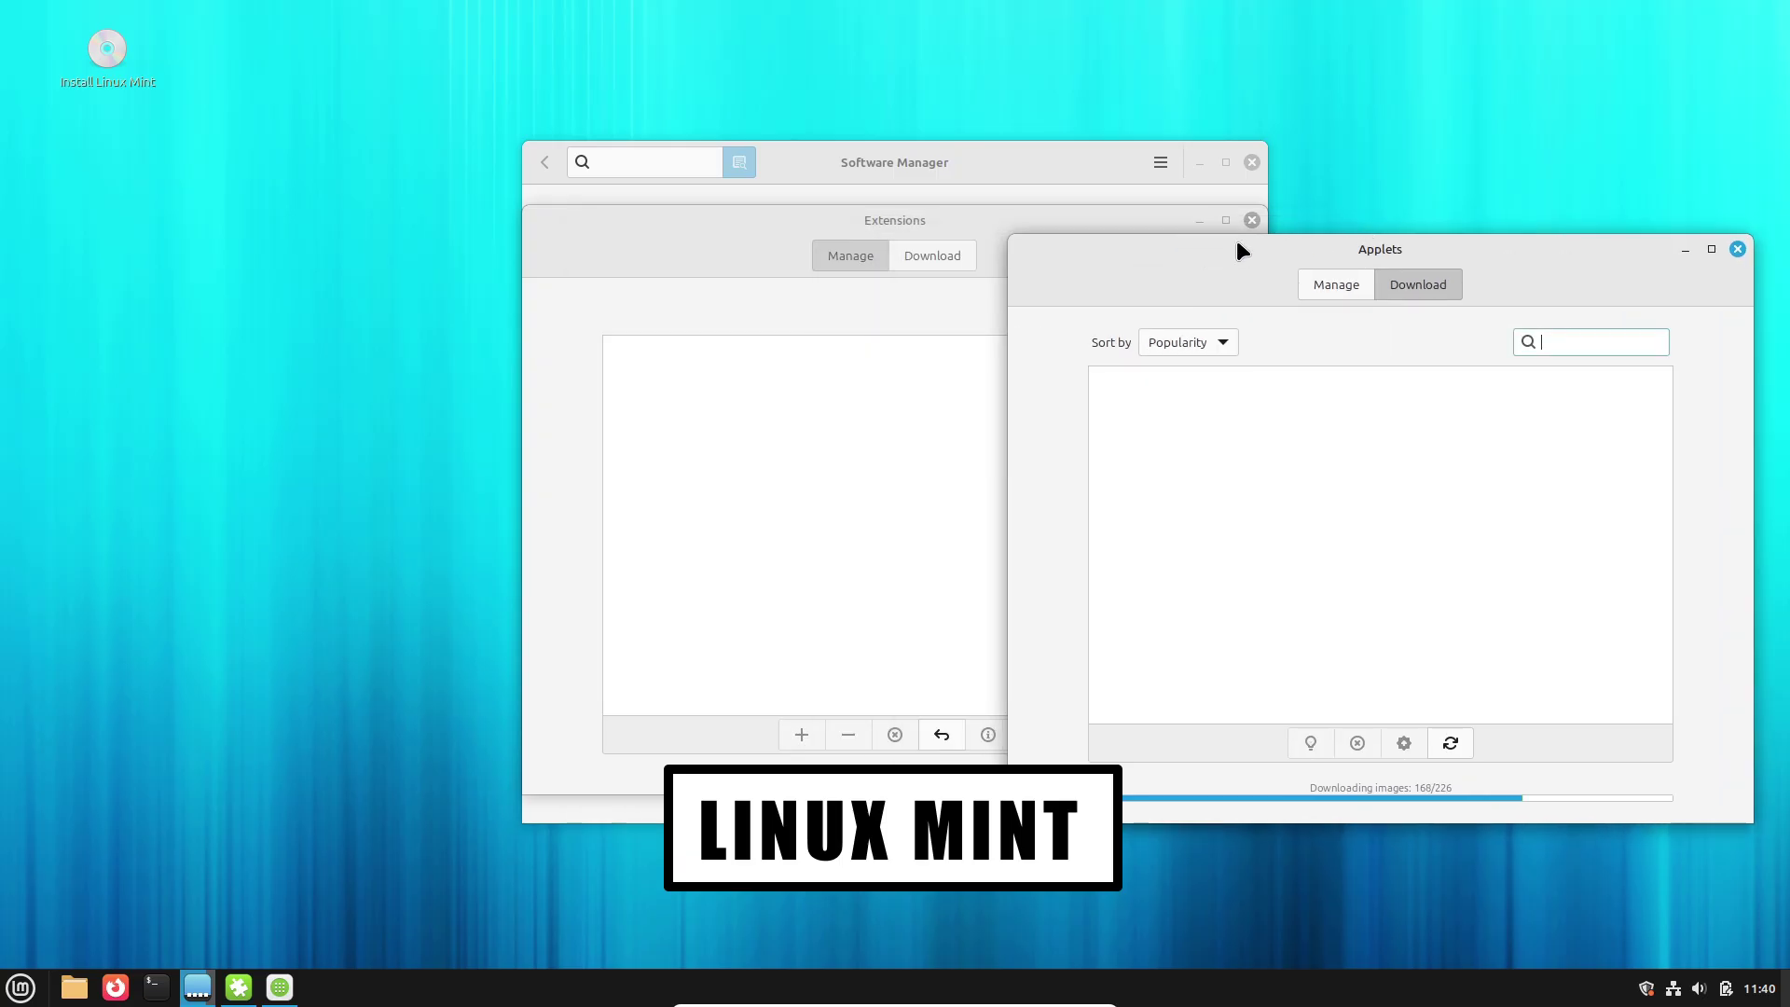
{"action": "left_click_drag", "start_coordinate": [700, 248], "coordinate": [177, 293]}
{"action": "left_click_drag", "start_coordinate": [949, 168], "coordinate": [983, 169]}
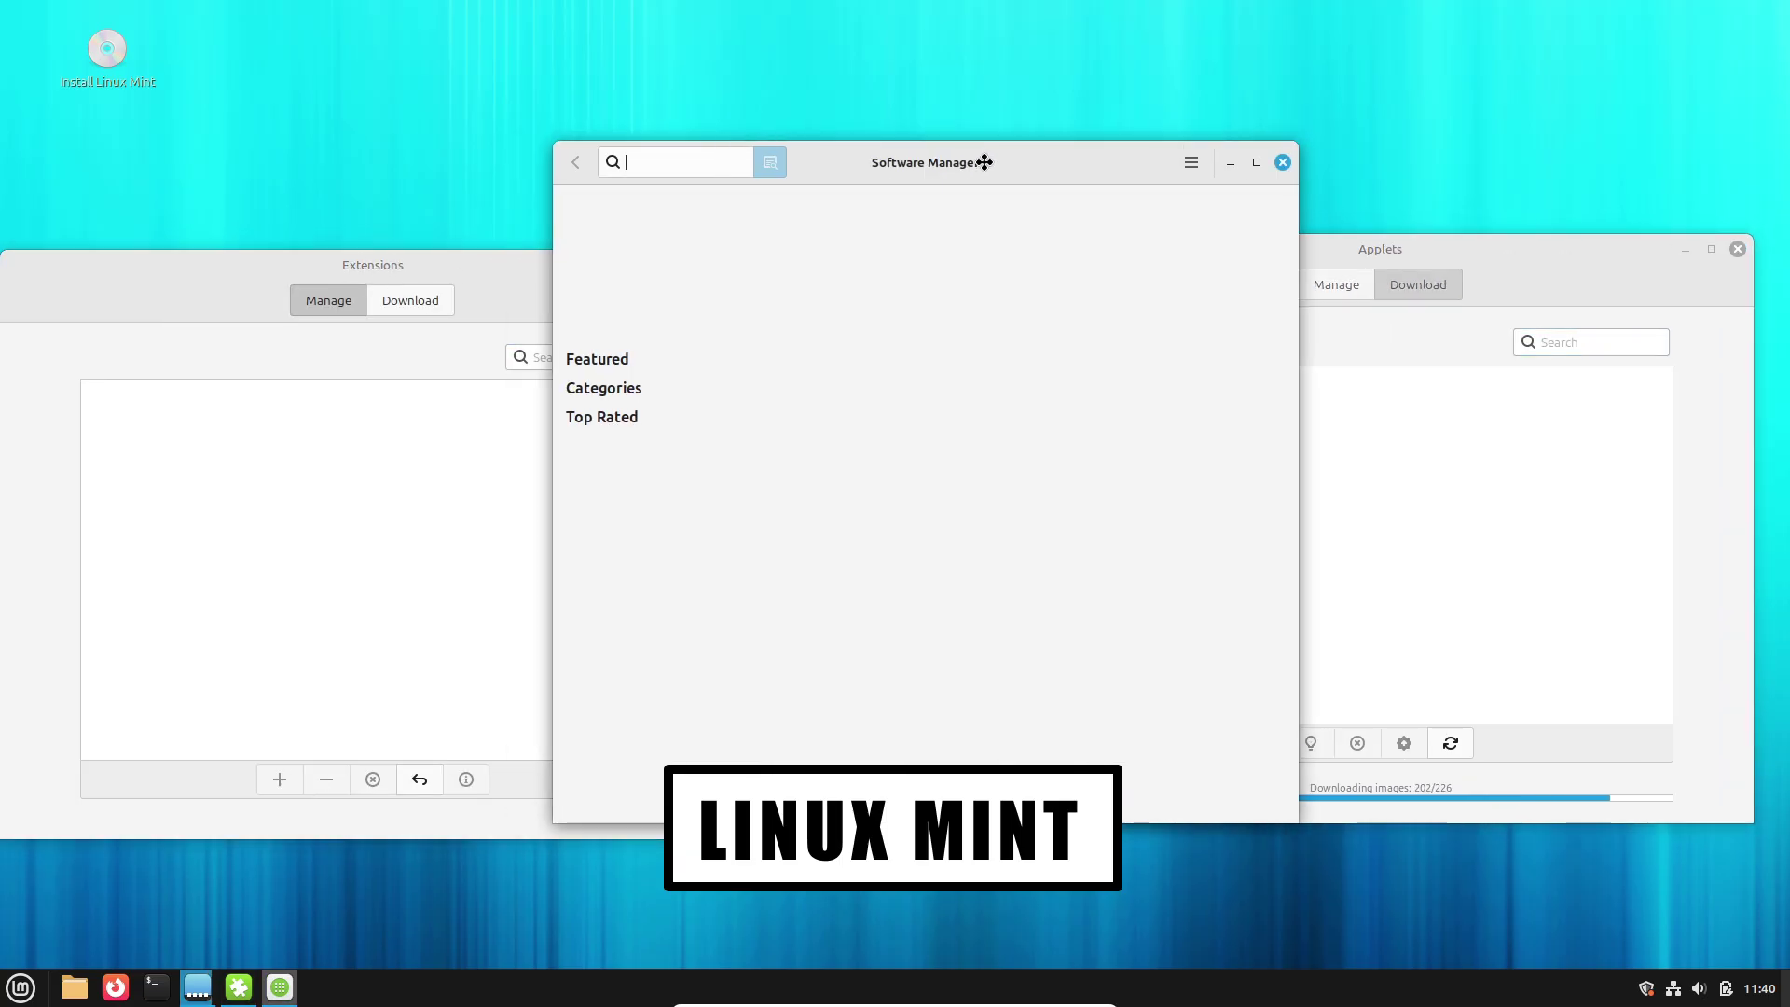
{"action": "left_click", "coordinate": [1478, 254]}
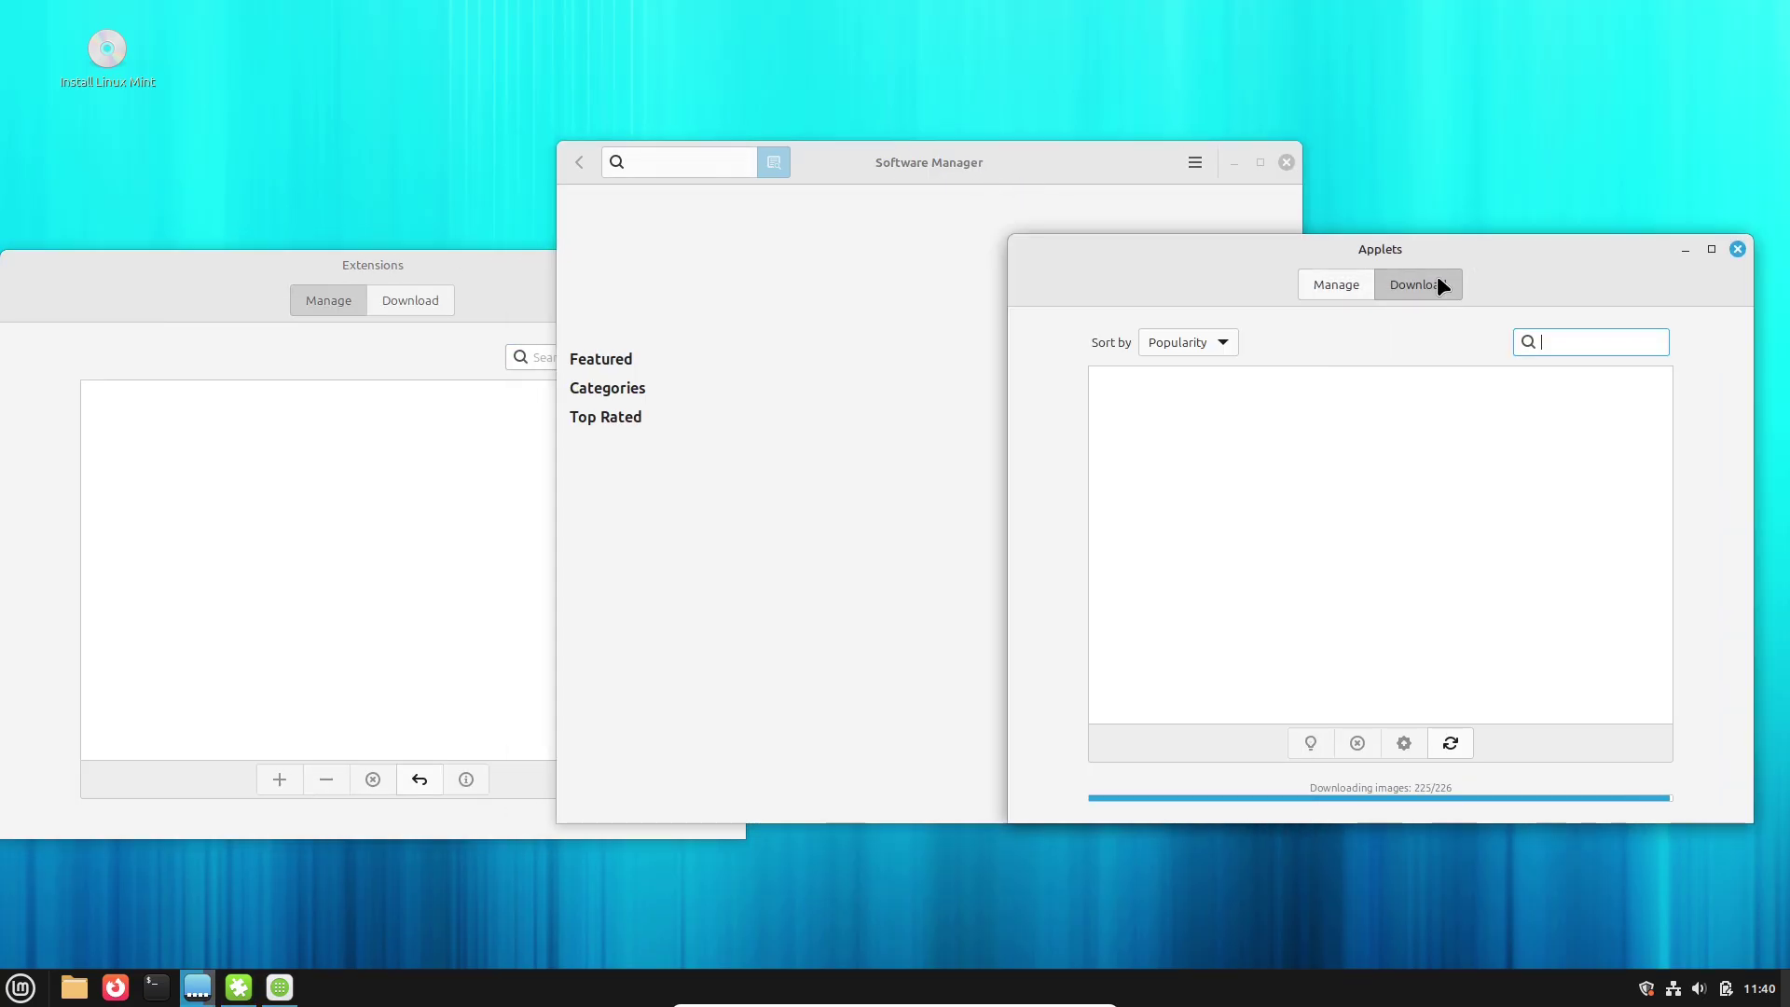
{"action": "left_click", "coordinate": [1721, 248]}
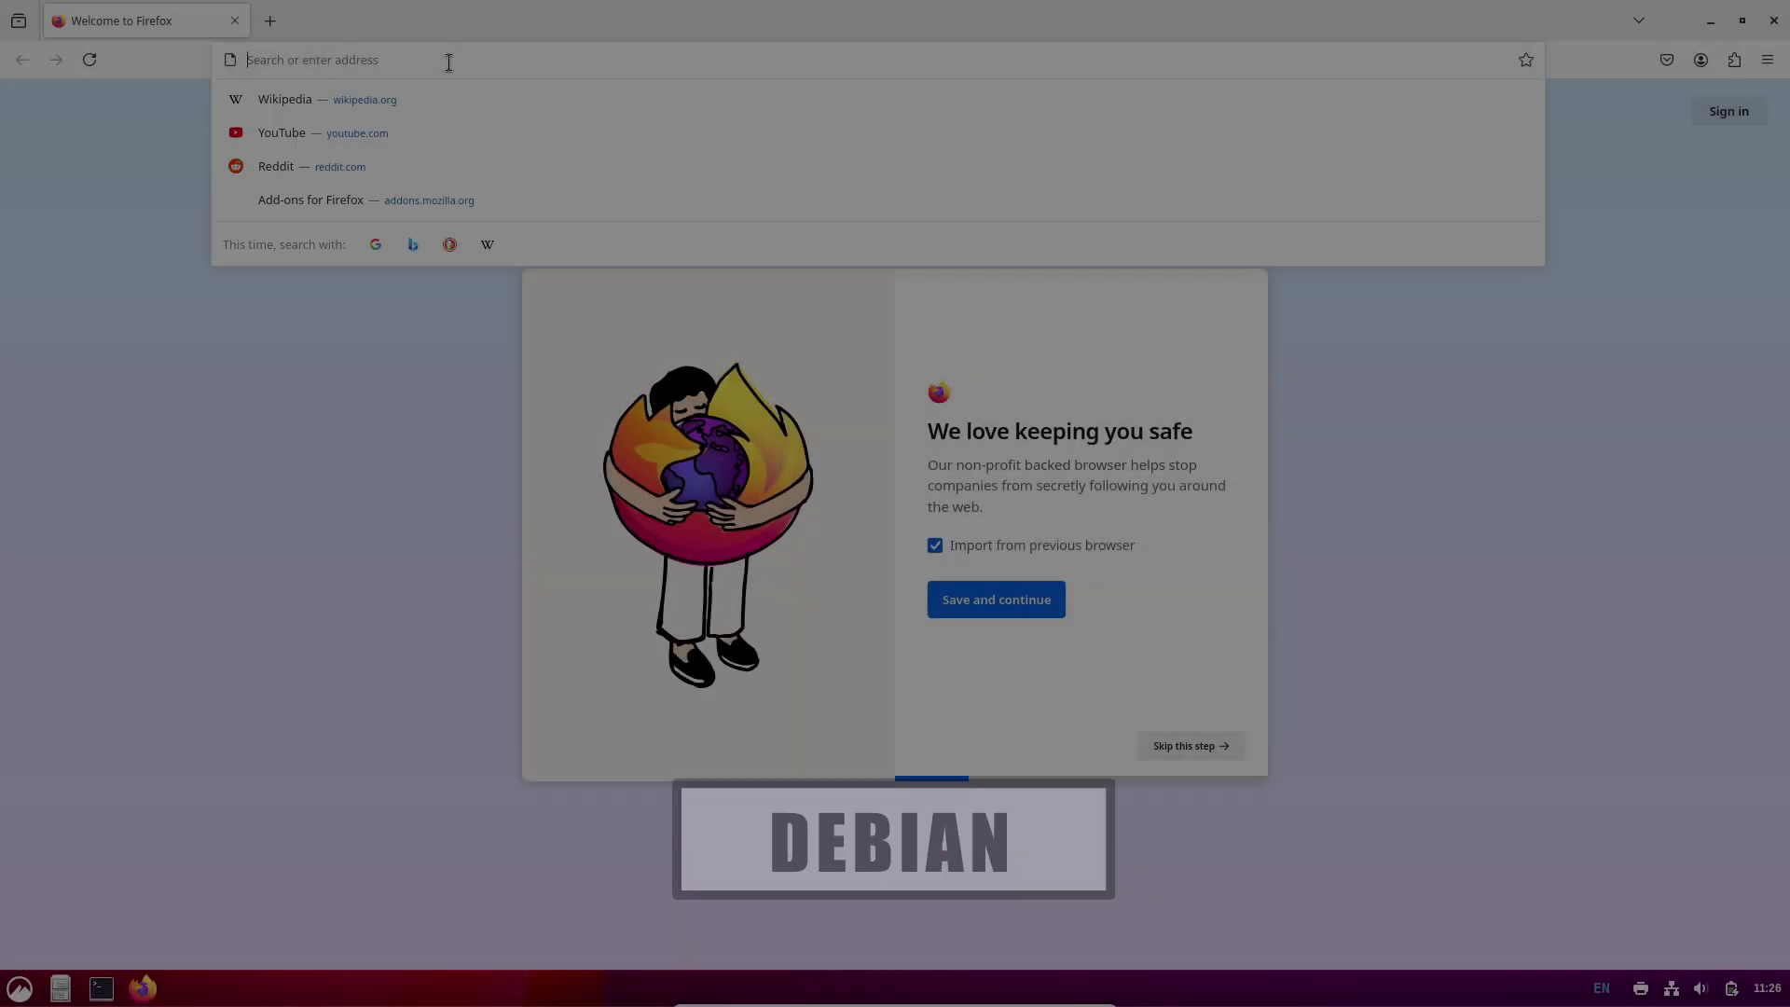
Step: Open the about:support page in Firefox on Debian
{"action": "type", "text": "about"}
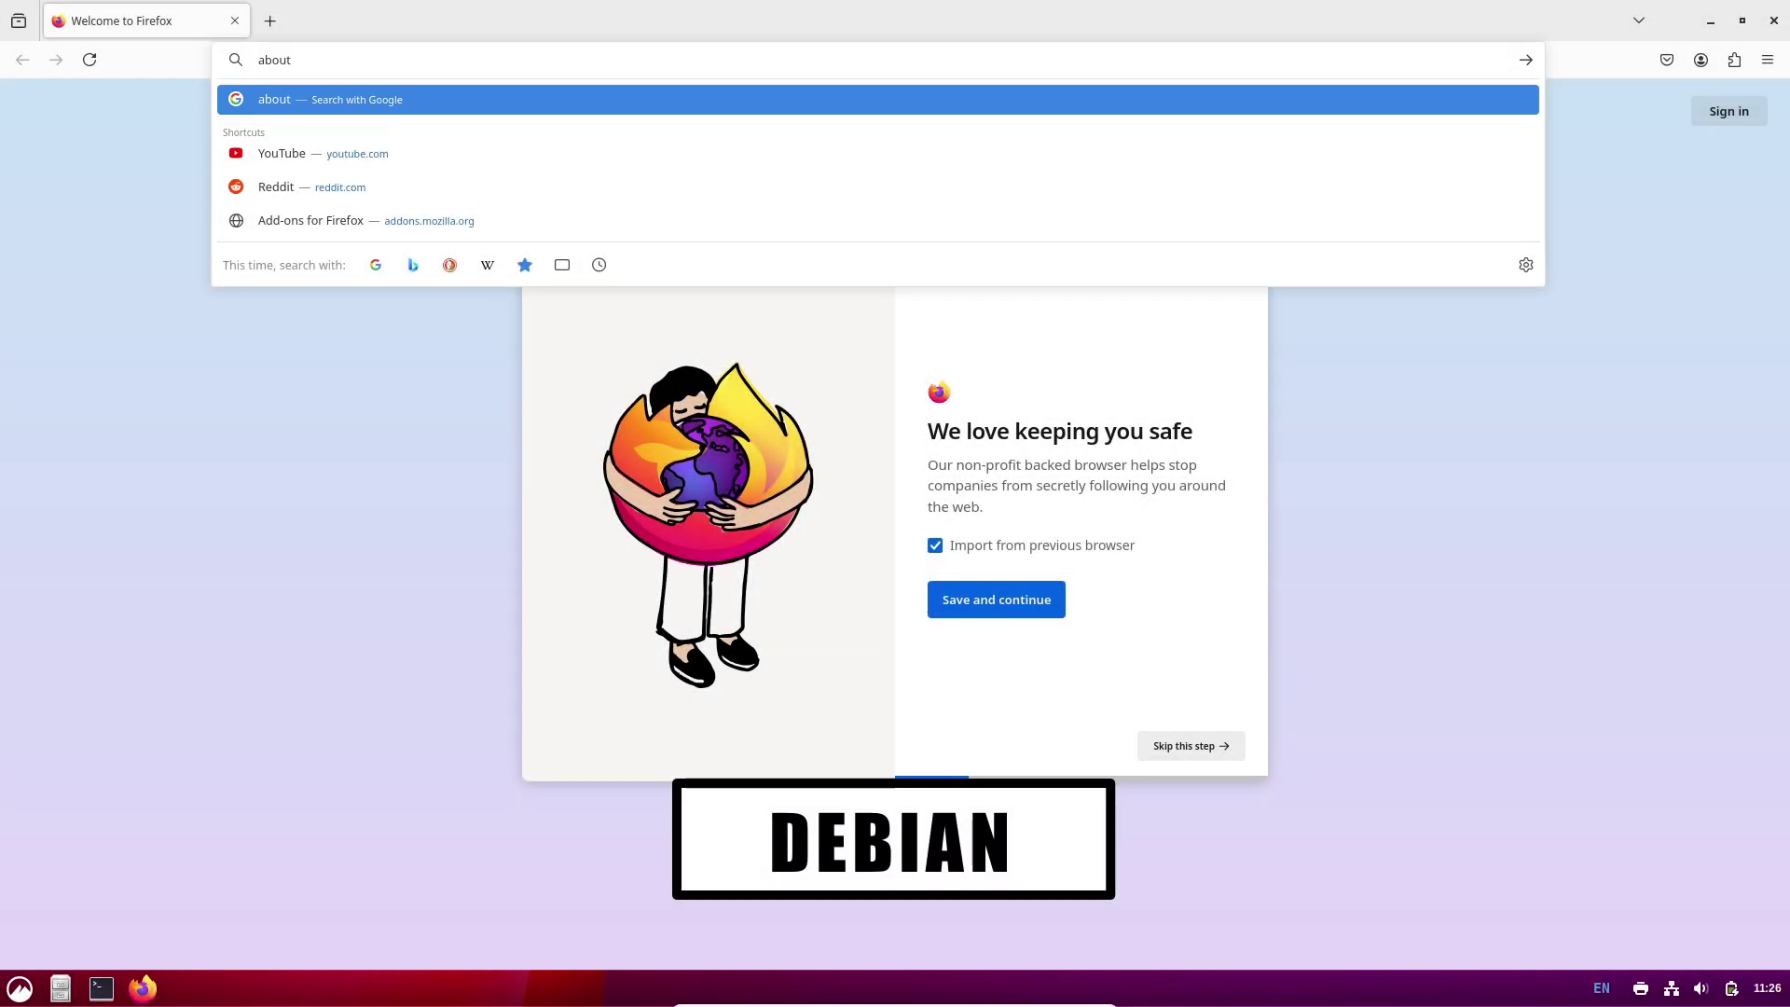
{"action": "type", "text": ":support"}
{"action": "key", "text": "Return"}
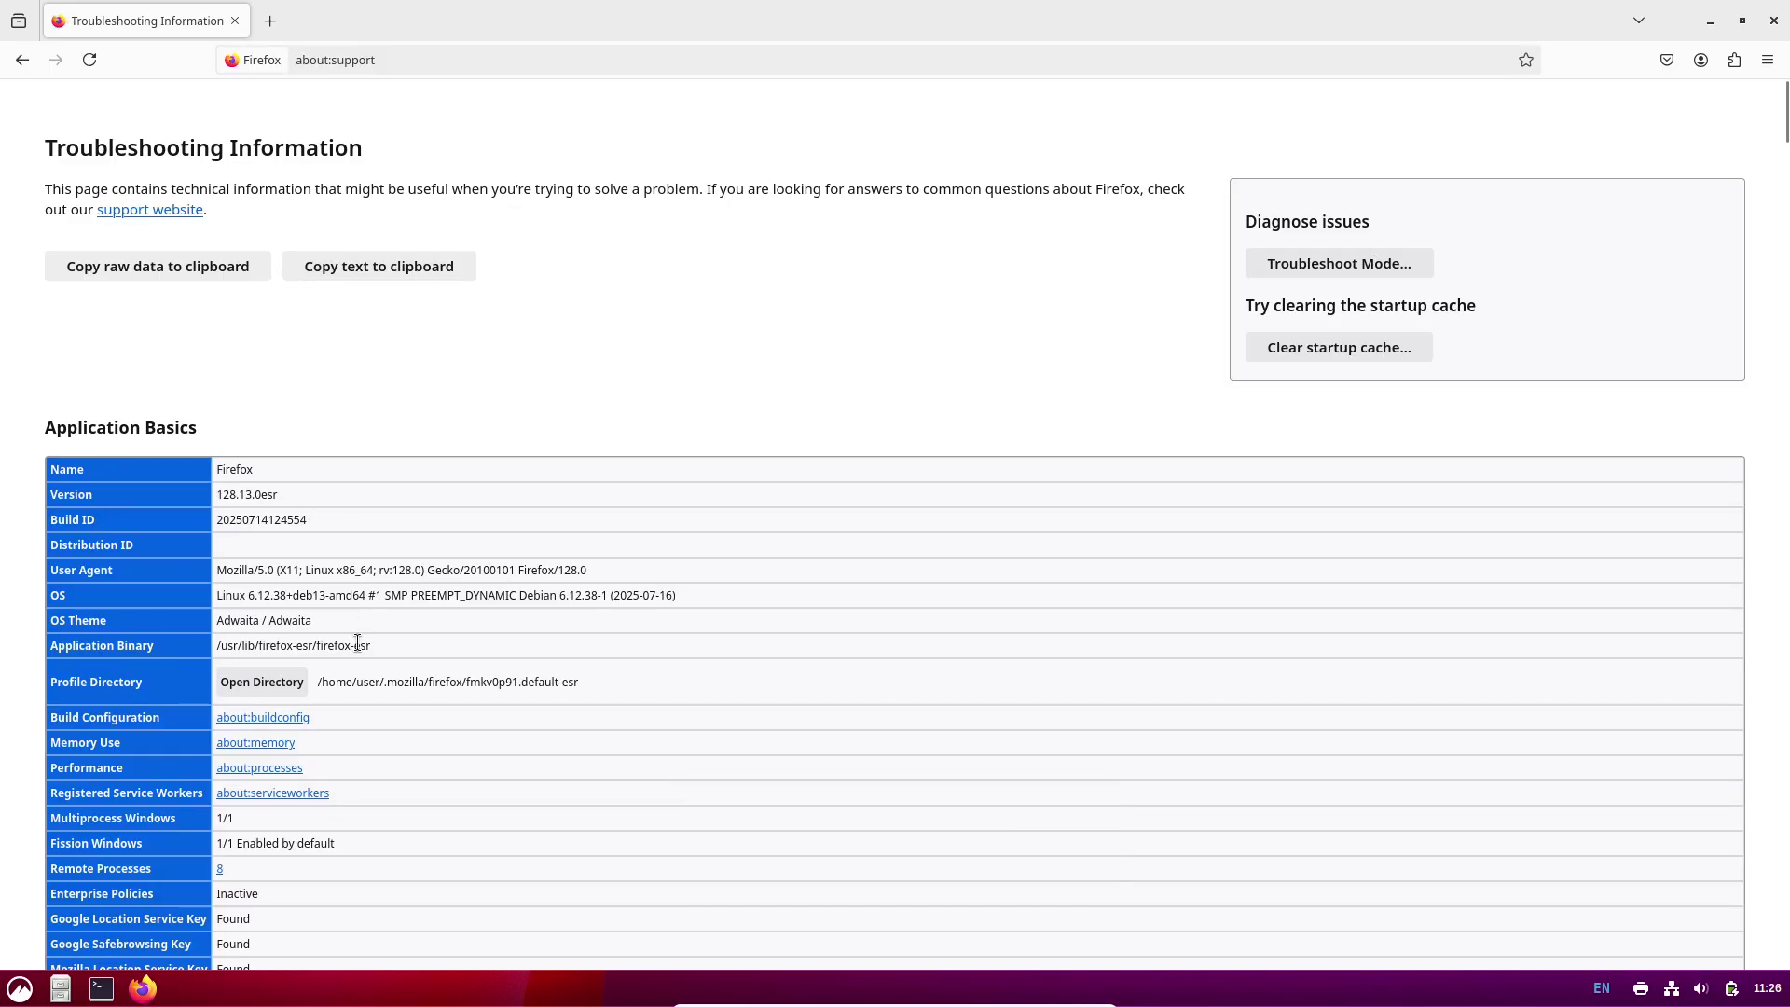
Step: Zoom Firefox's Troubleshooting Information page to 150%
{"action": "left_click", "coordinate": [1768, 60]}
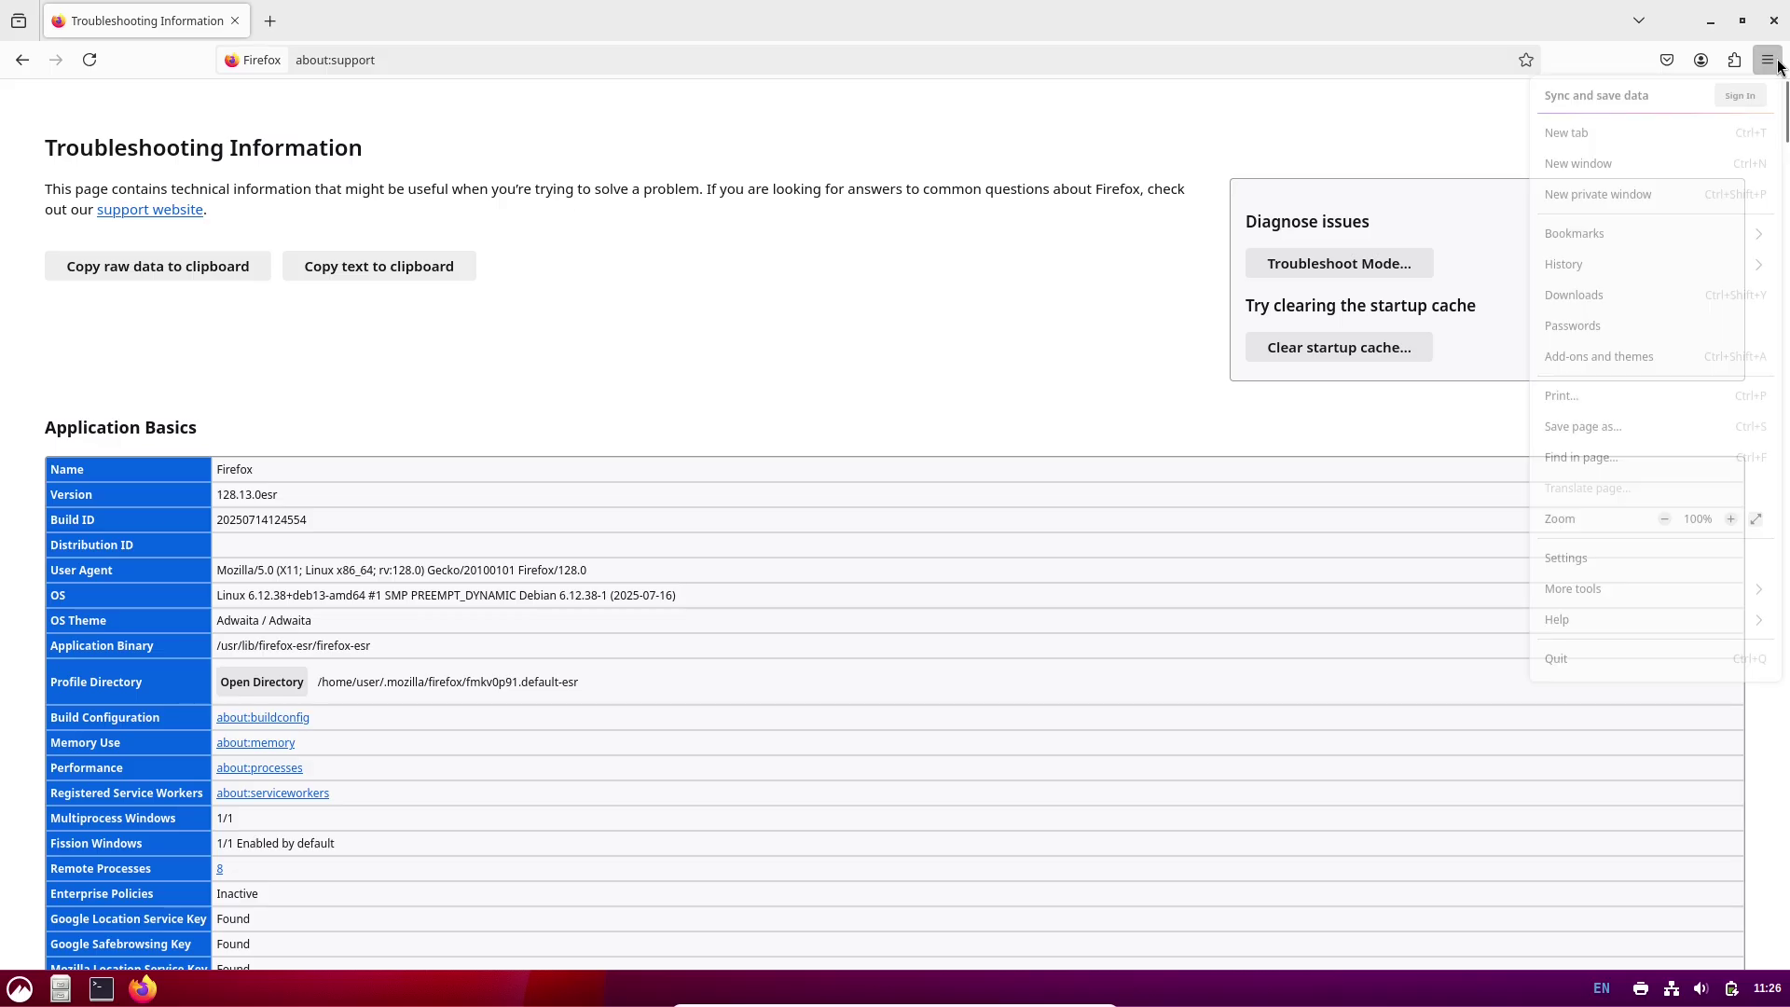
{"action": "left_click", "coordinate": [1731, 519]}
{"action": "left_click", "coordinate": [1731, 519]}
{"action": "left_click", "coordinate": [1731, 519]}
{"action": "left_click", "coordinate": [1732, 520]}
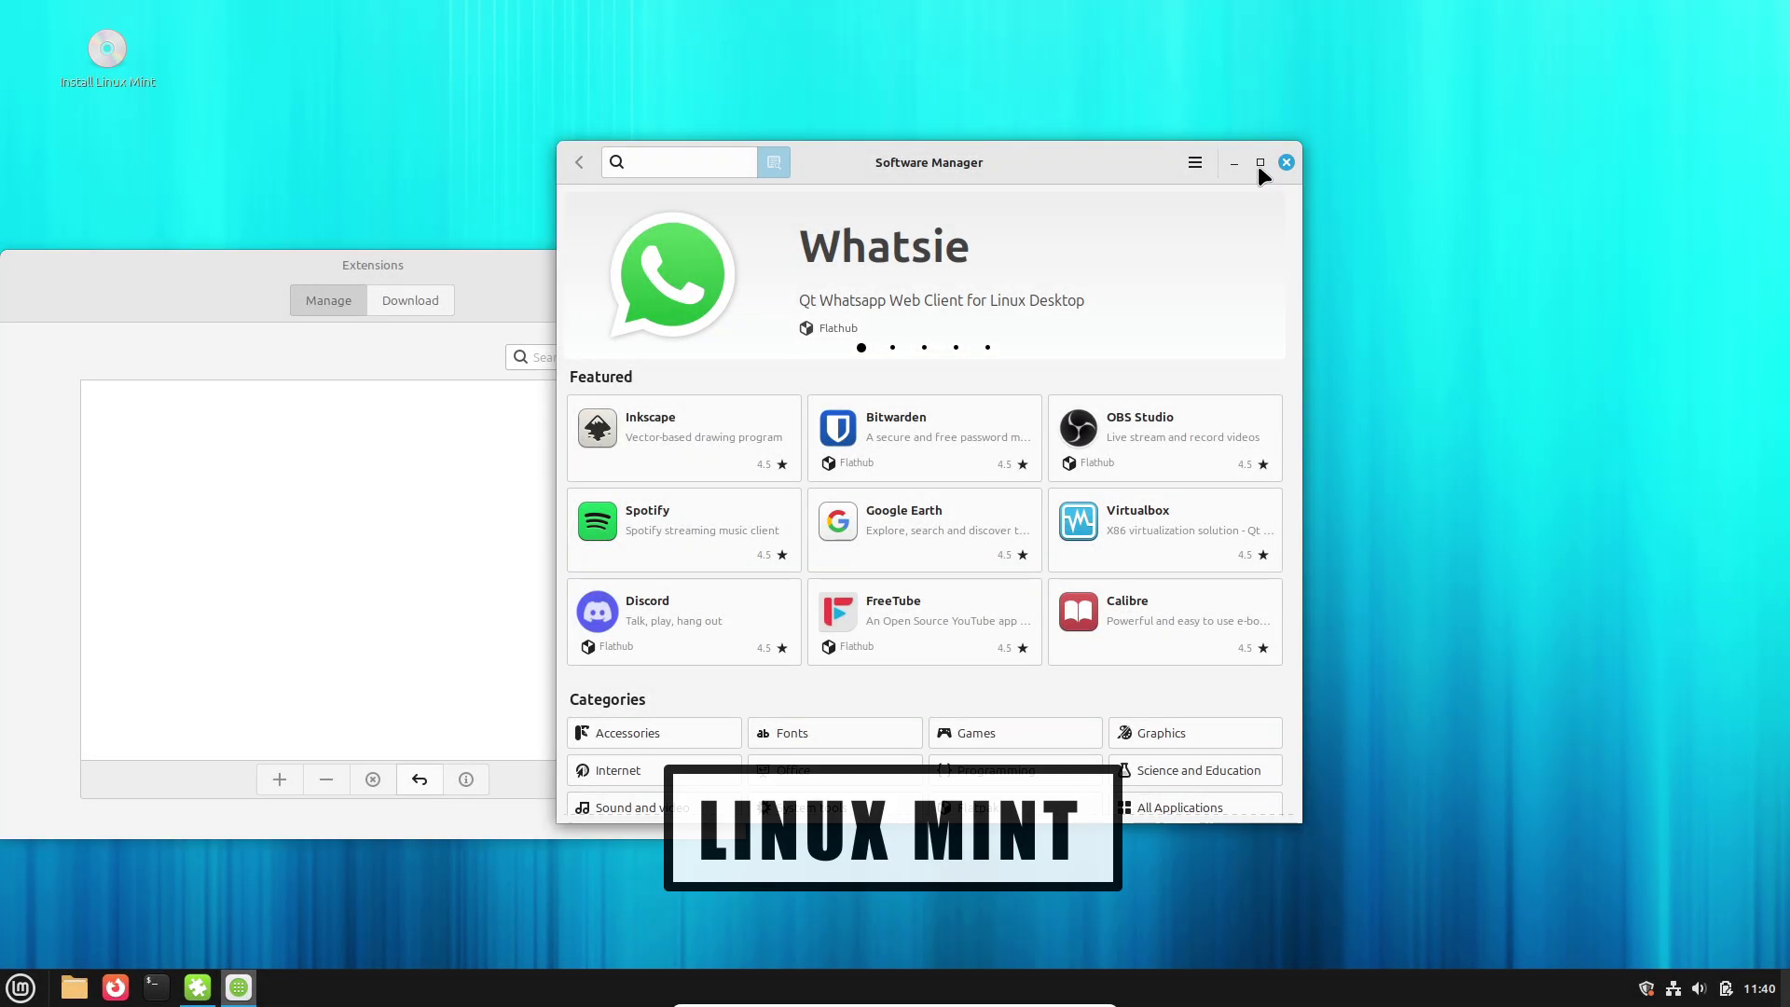
Step: Maximize Linux Mint's Software Manager, view the OBS Studio package sources and the Discord page, and close it
{"action": "left_click", "coordinate": [1259, 165]}
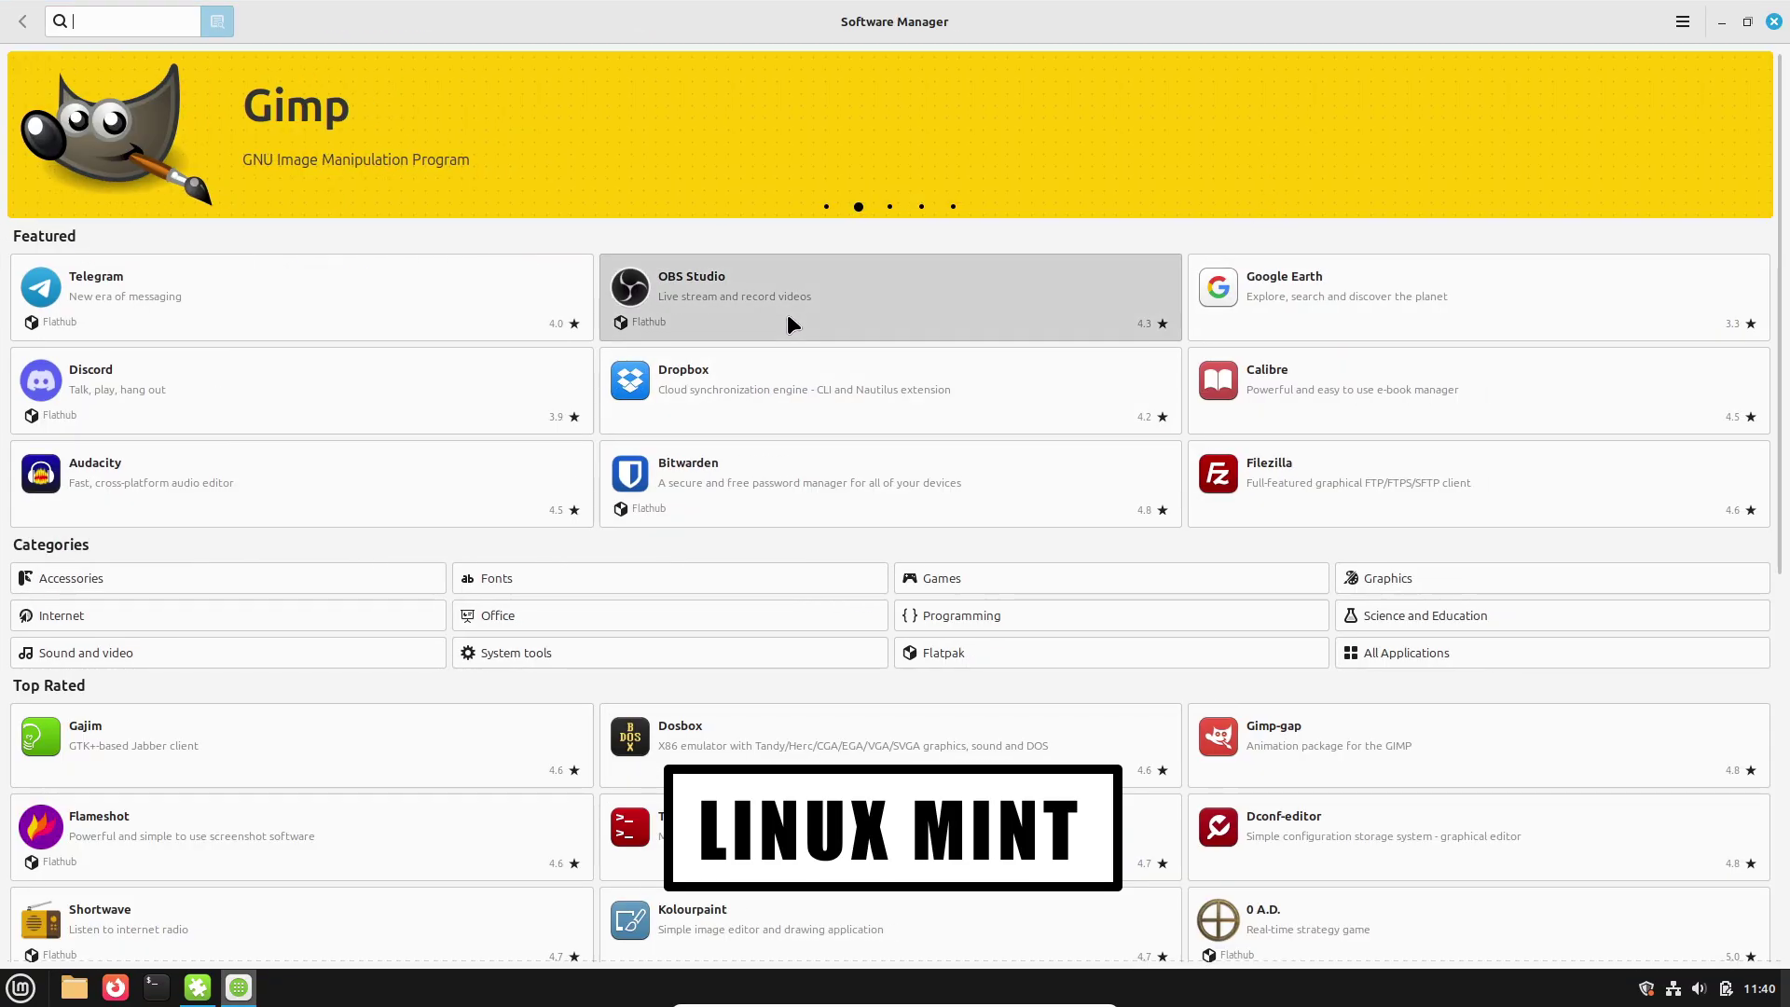
{"action": "left_click", "coordinate": [789, 320]}
{"action": "left_click", "coordinate": [1706, 106]}
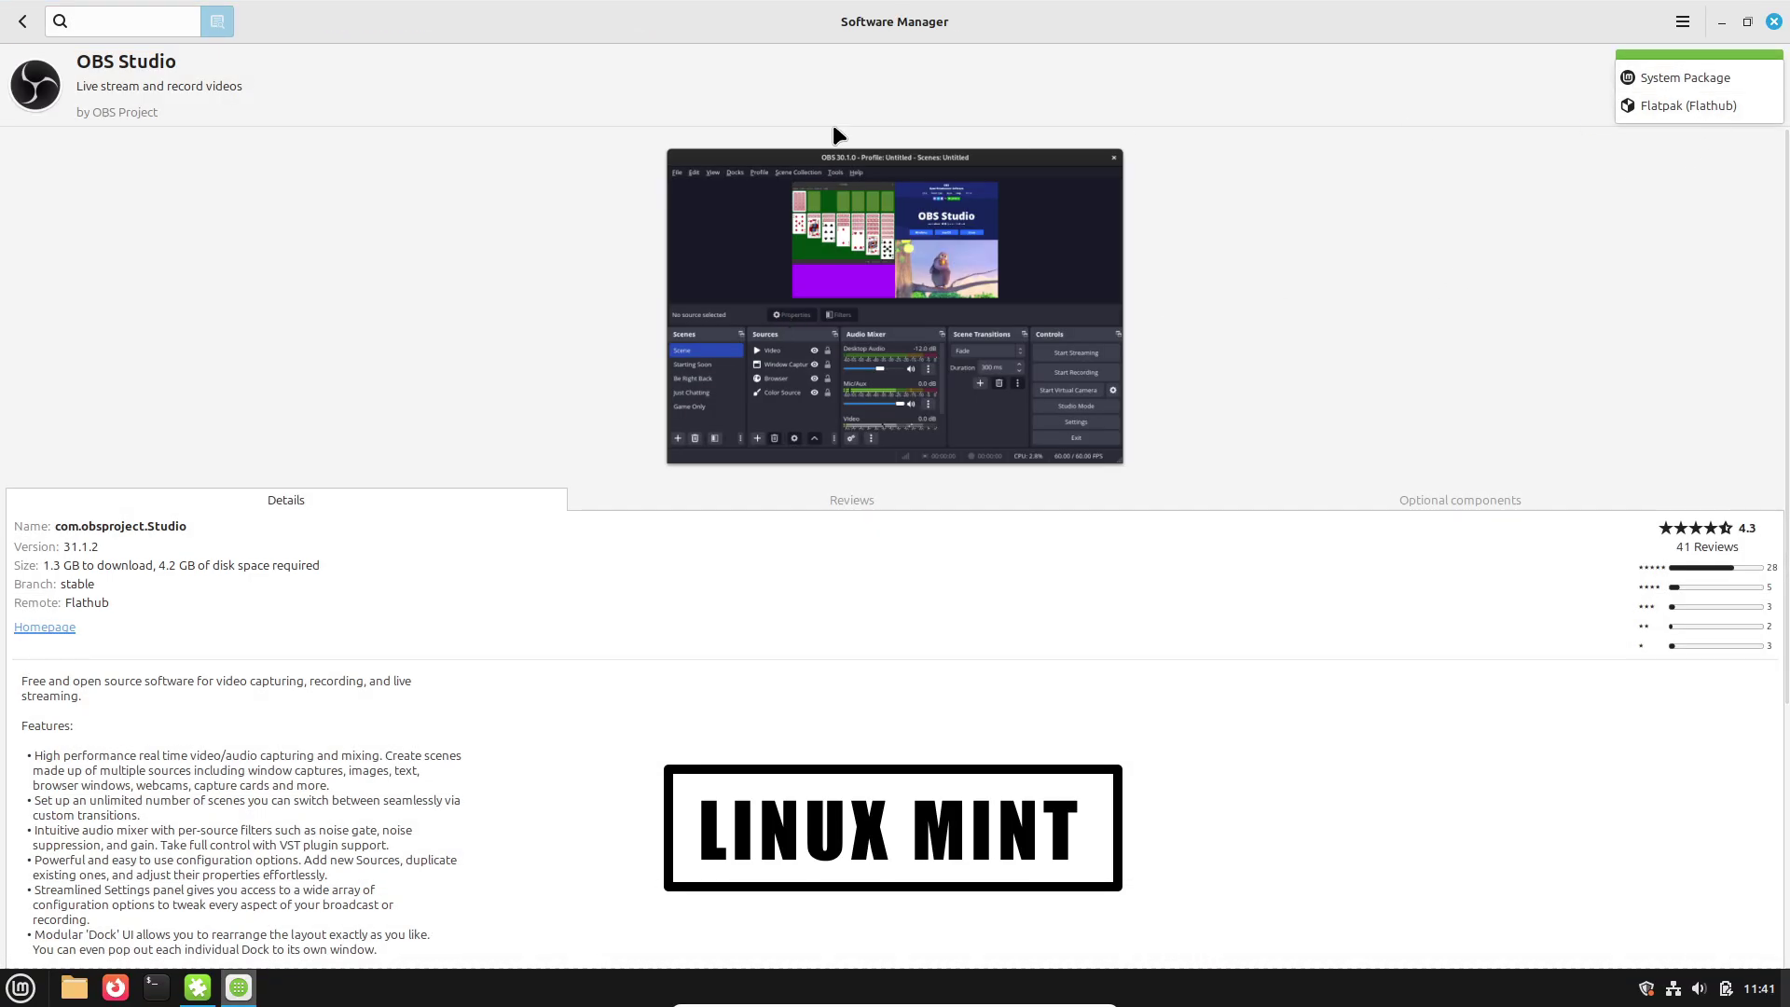
{"action": "left_click", "coordinate": [25, 20]}
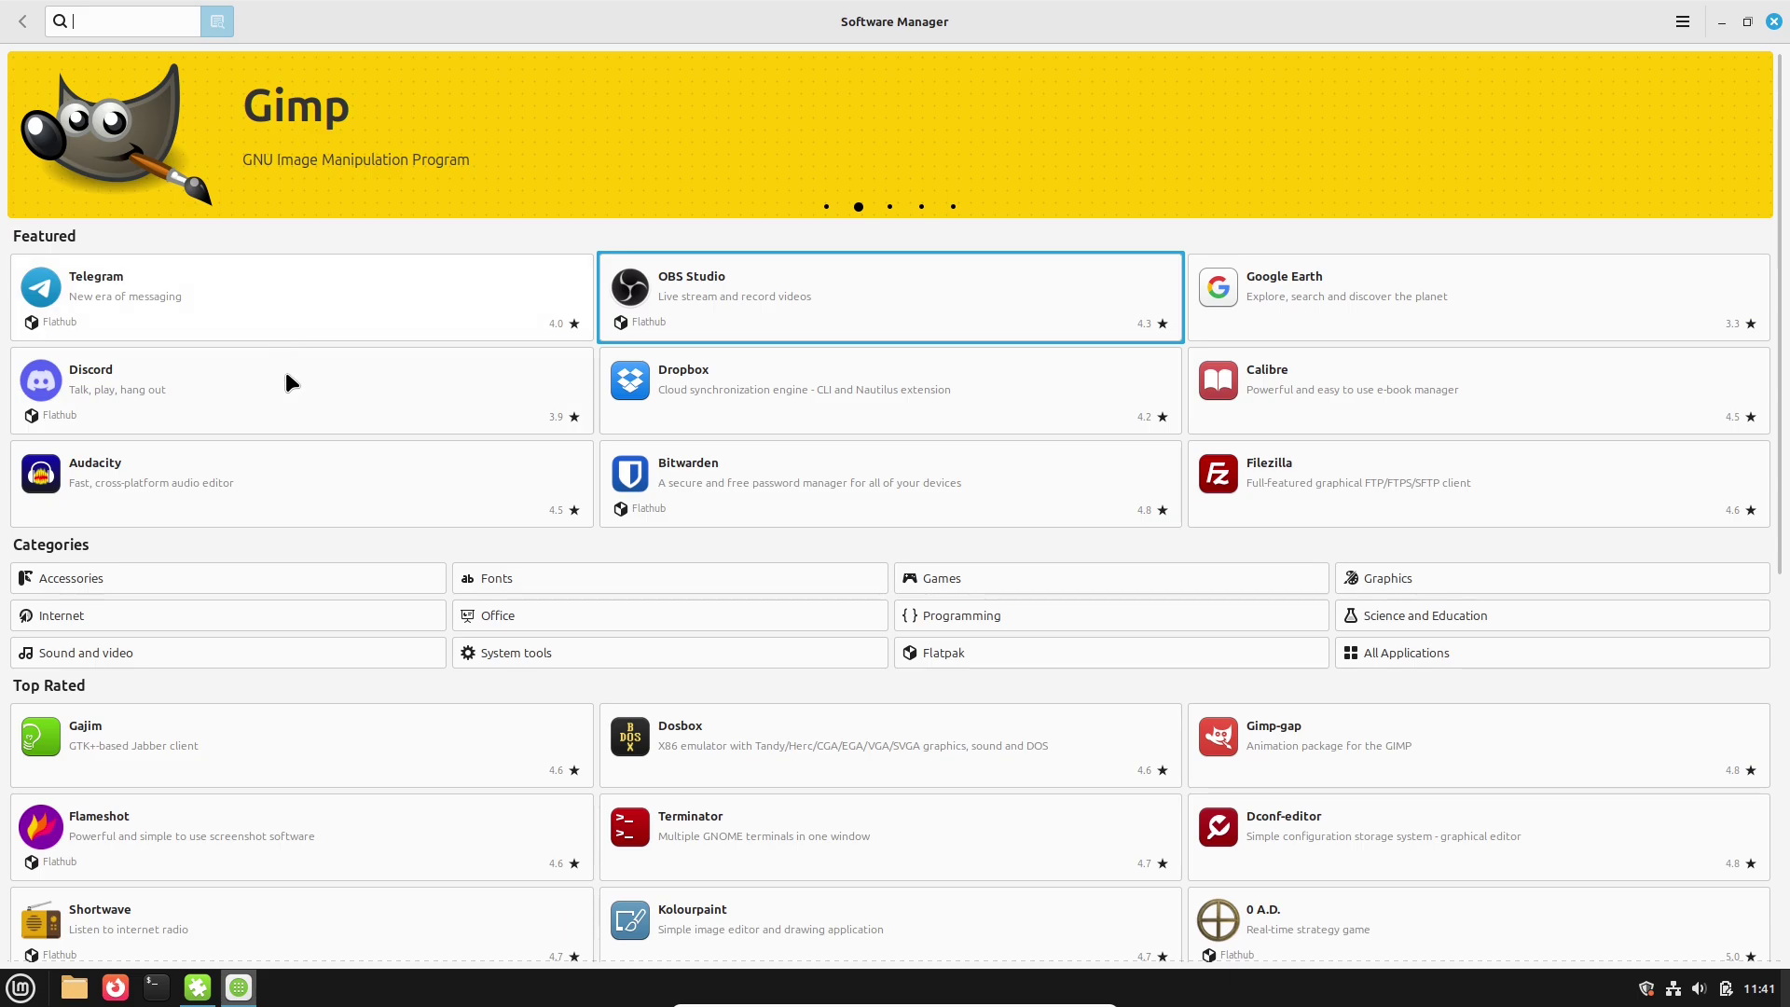
{"action": "left_click", "coordinate": [286, 372]}
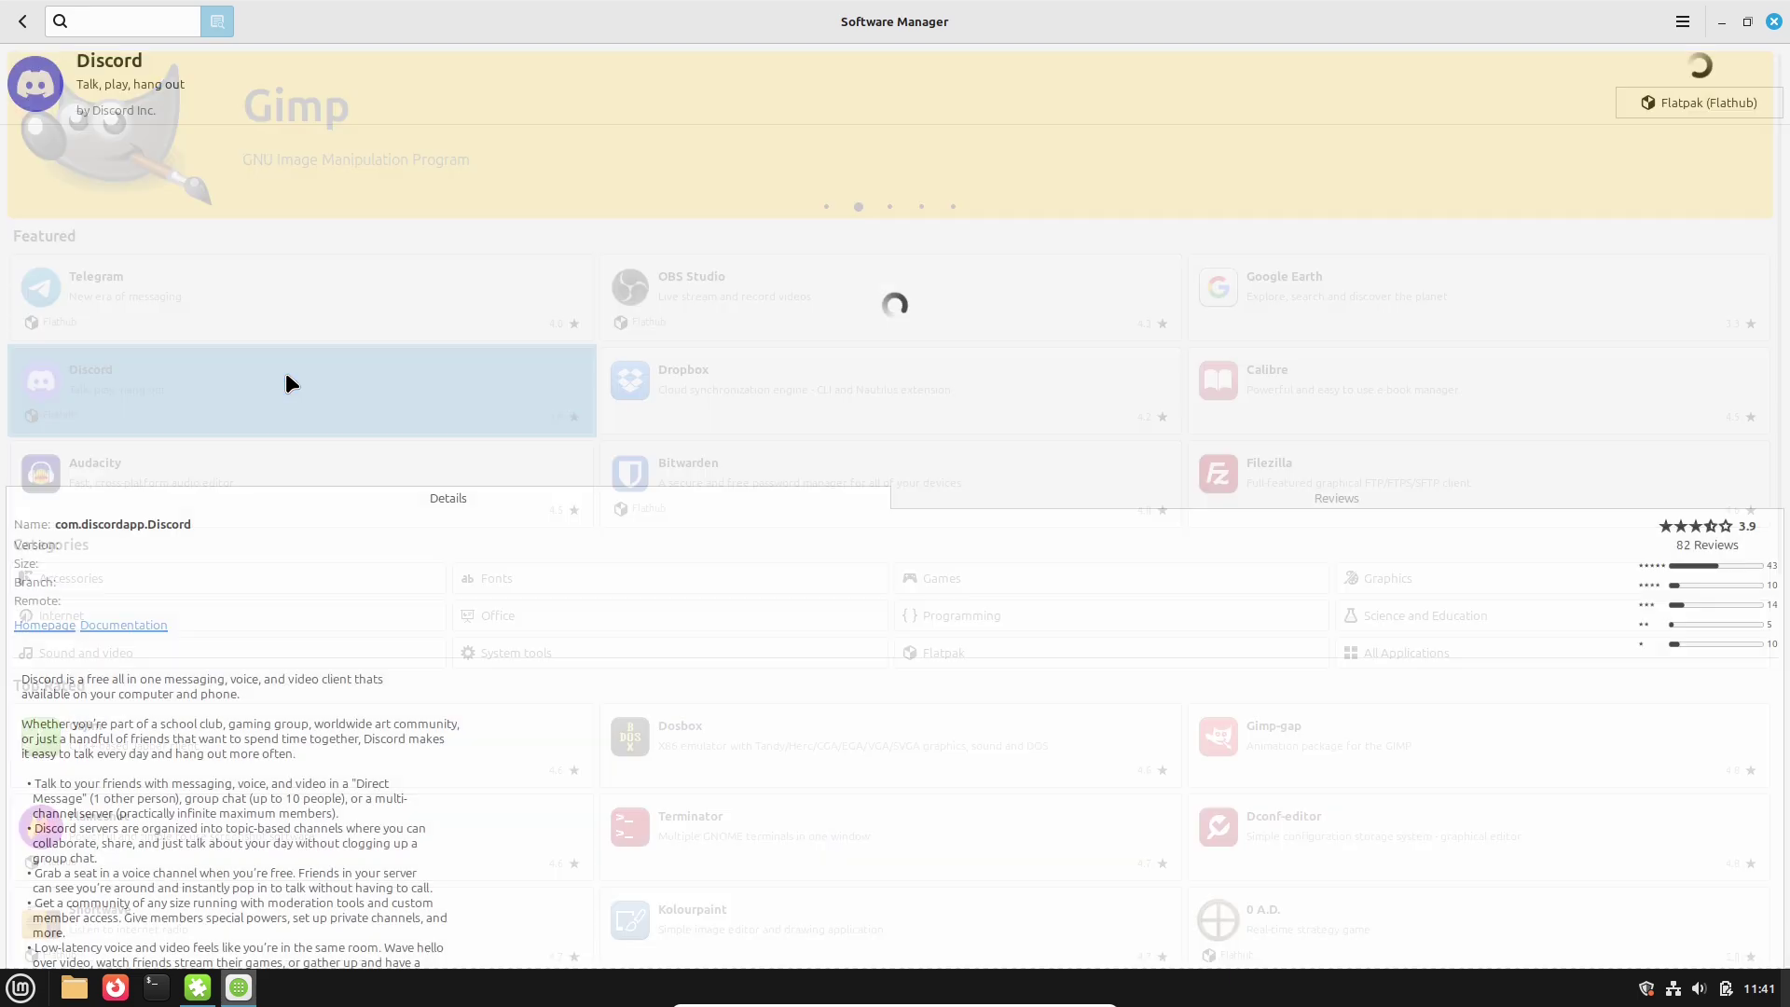
{"action": "left_click", "coordinate": [1773, 24]}
Step: Move Linux Mint's Extensions window toward the middle of the desktop and show the downloadable extensions
{"action": "left_click_drag", "start_coordinate": [629, 261], "coordinate": [1051, 228]}
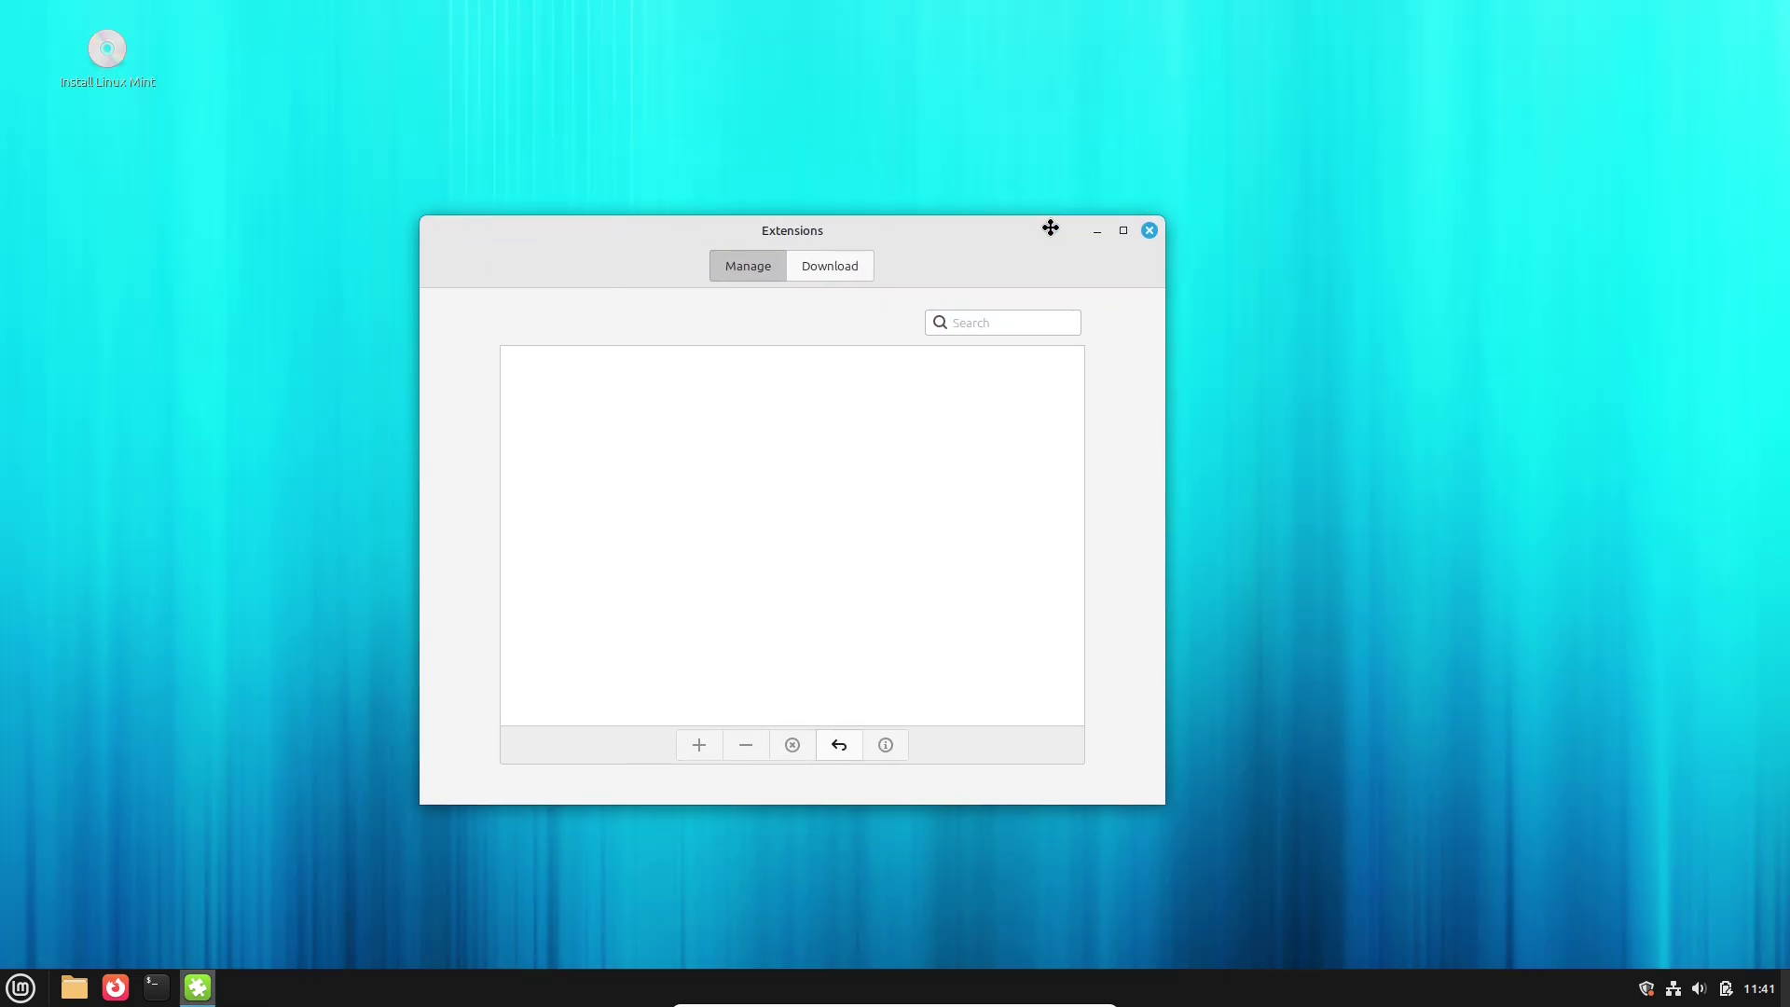
{"action": "left_click", "coordinate": [810, 265]}
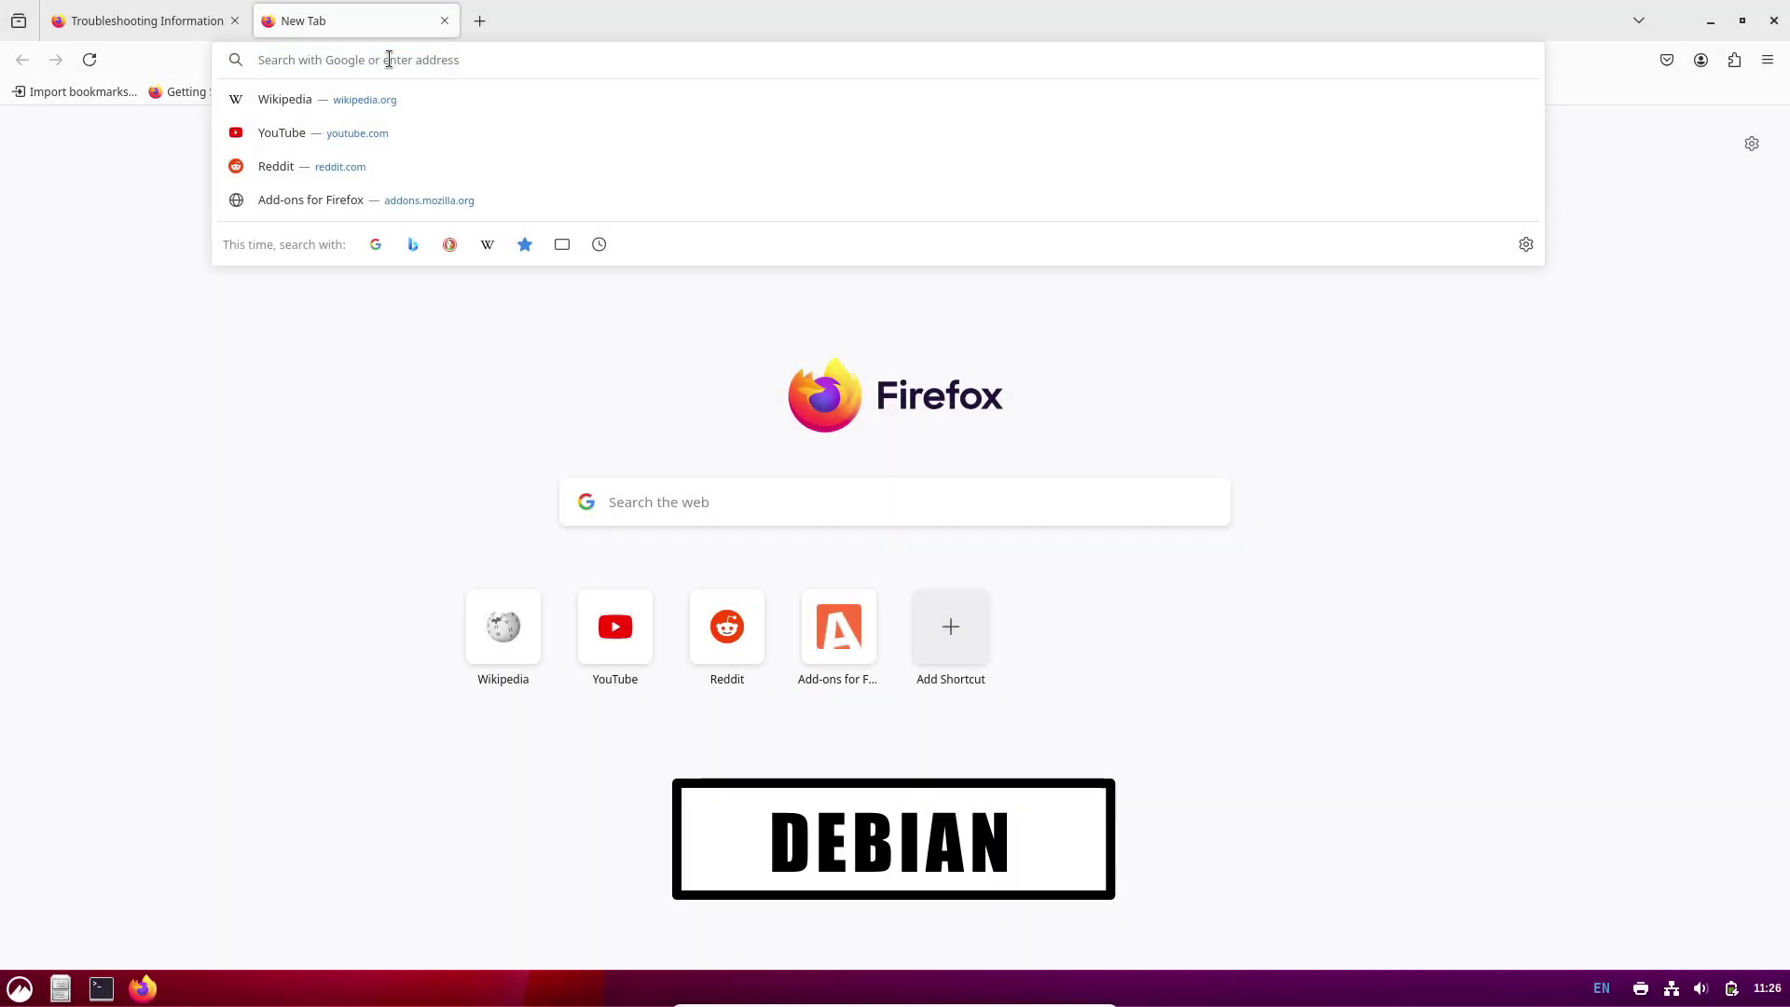
Step: Load kernel.org in a new Firefox tab on Debian
{"action": "type", "text": "kernel.org"}
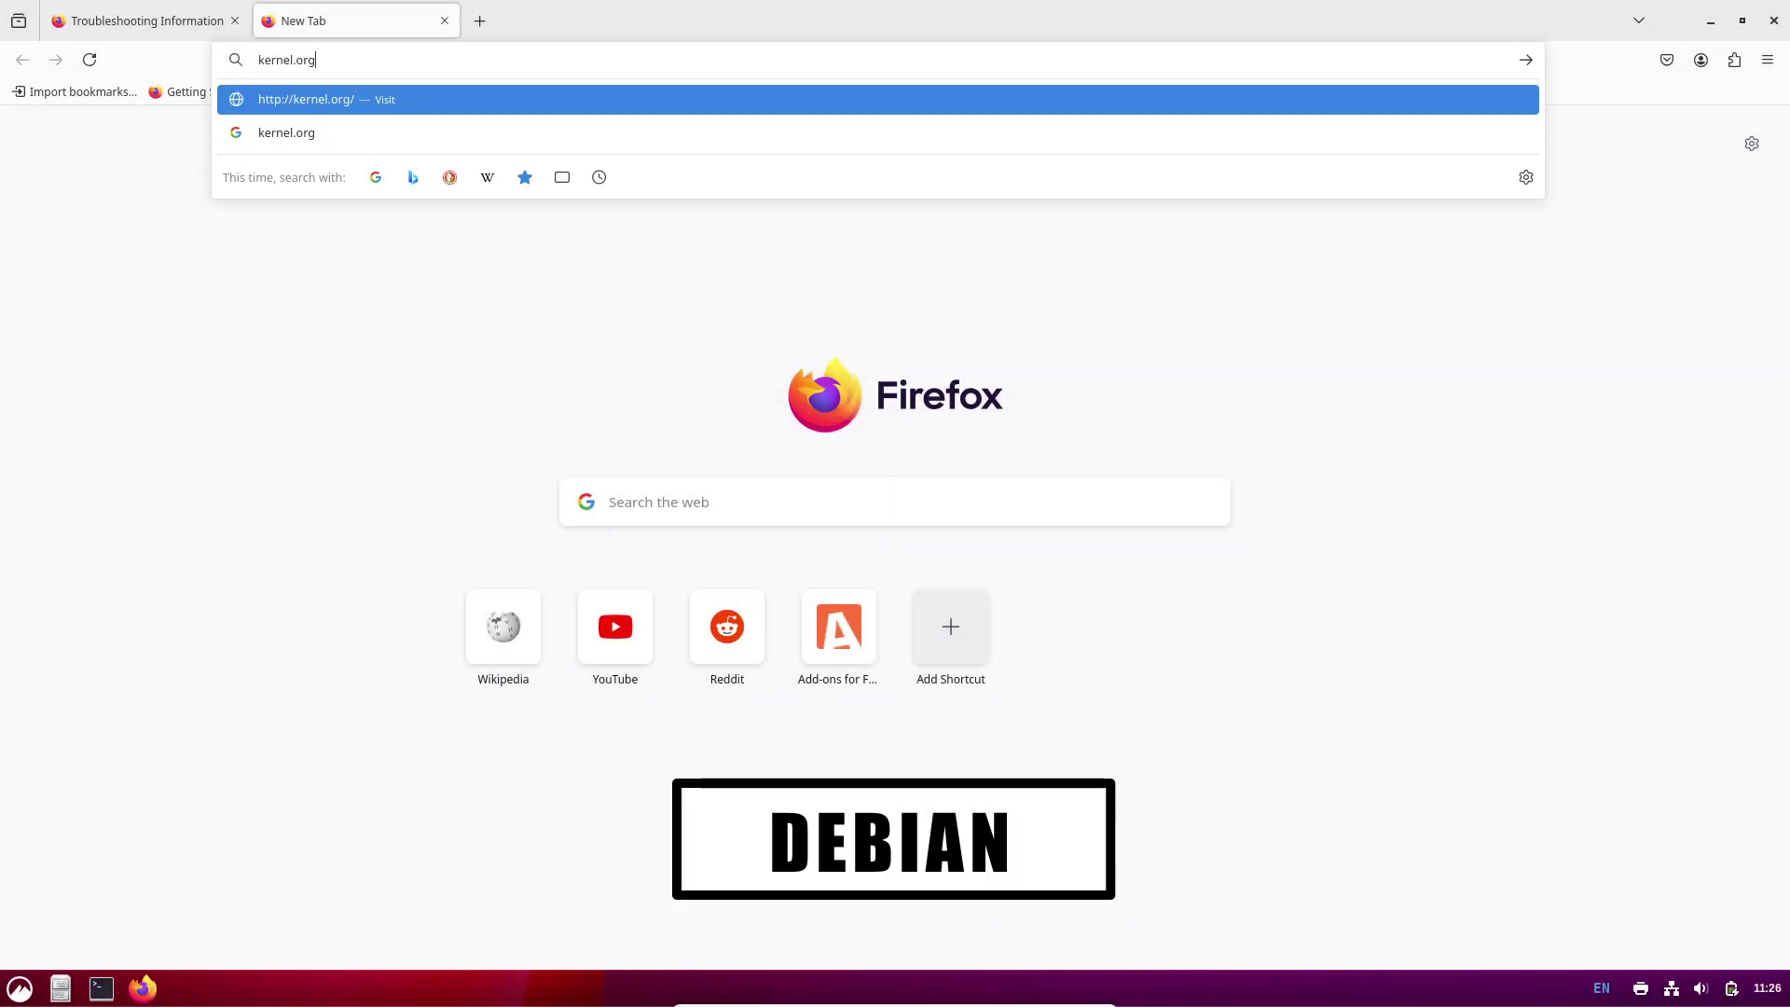
{"action": "key", "text": "Return"}
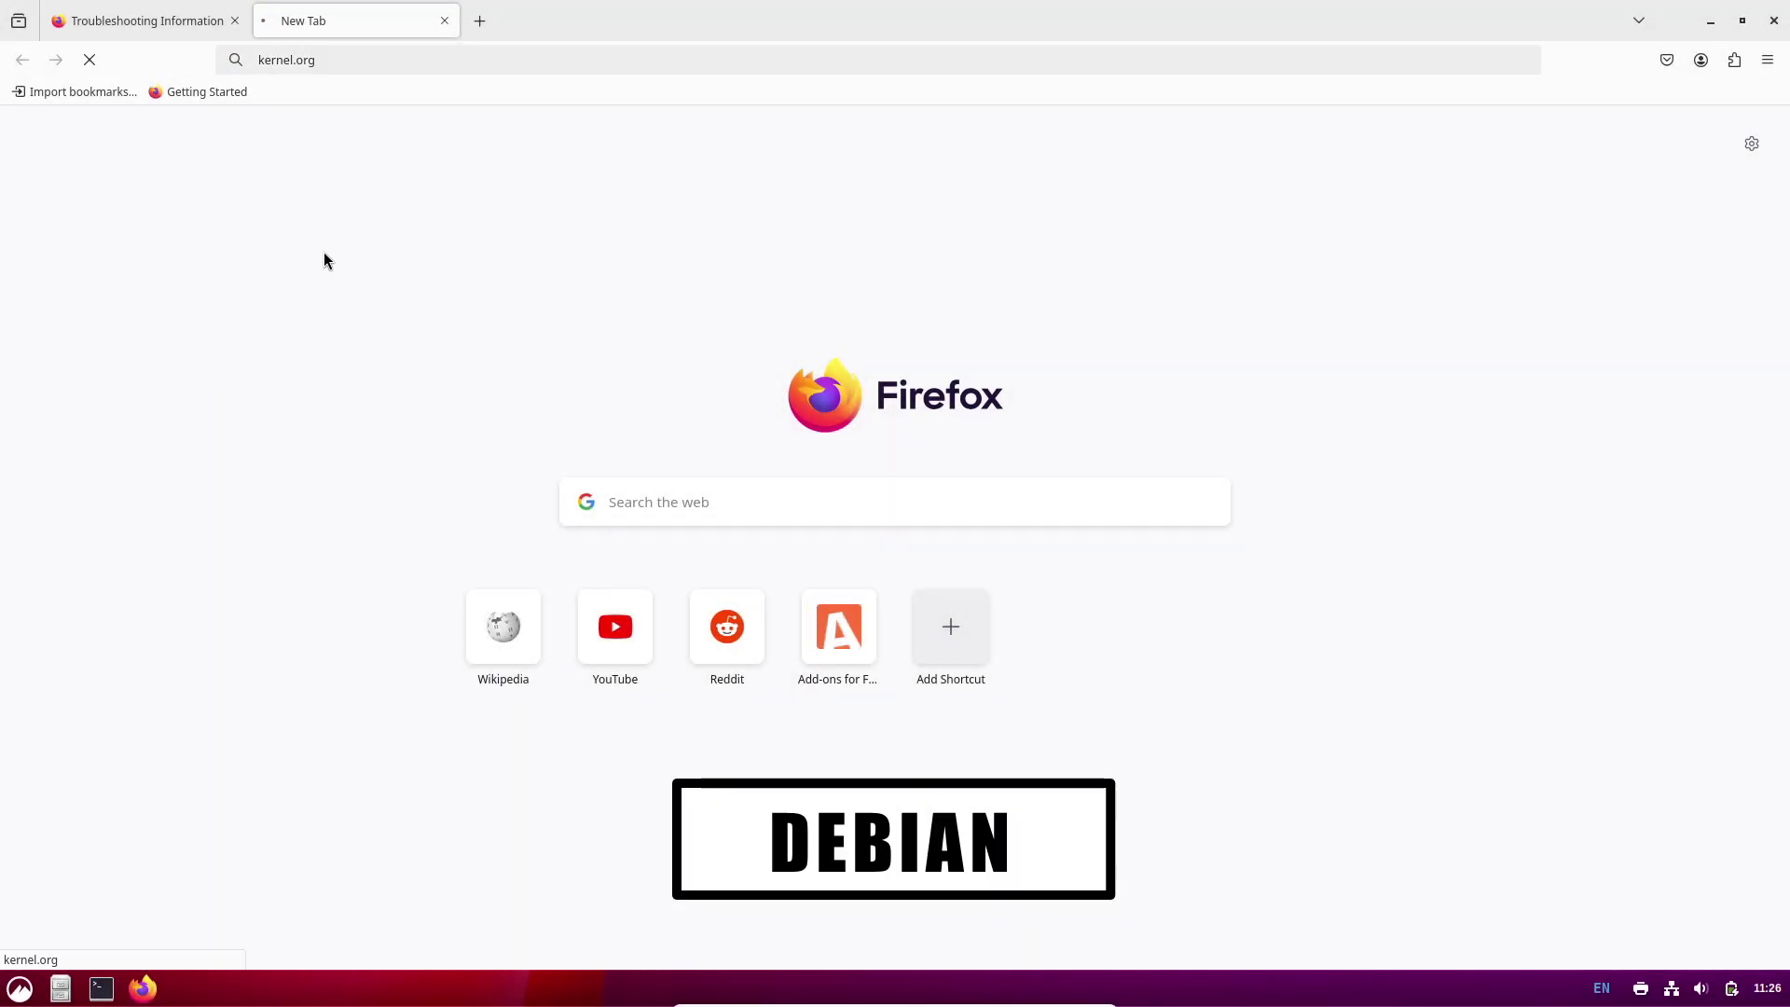
Step: Return to the Troubleshooting Information page and examine the Firefox version and OS entries under Application Basics
{"action": "left_click", "coordinate": [175, 28]}
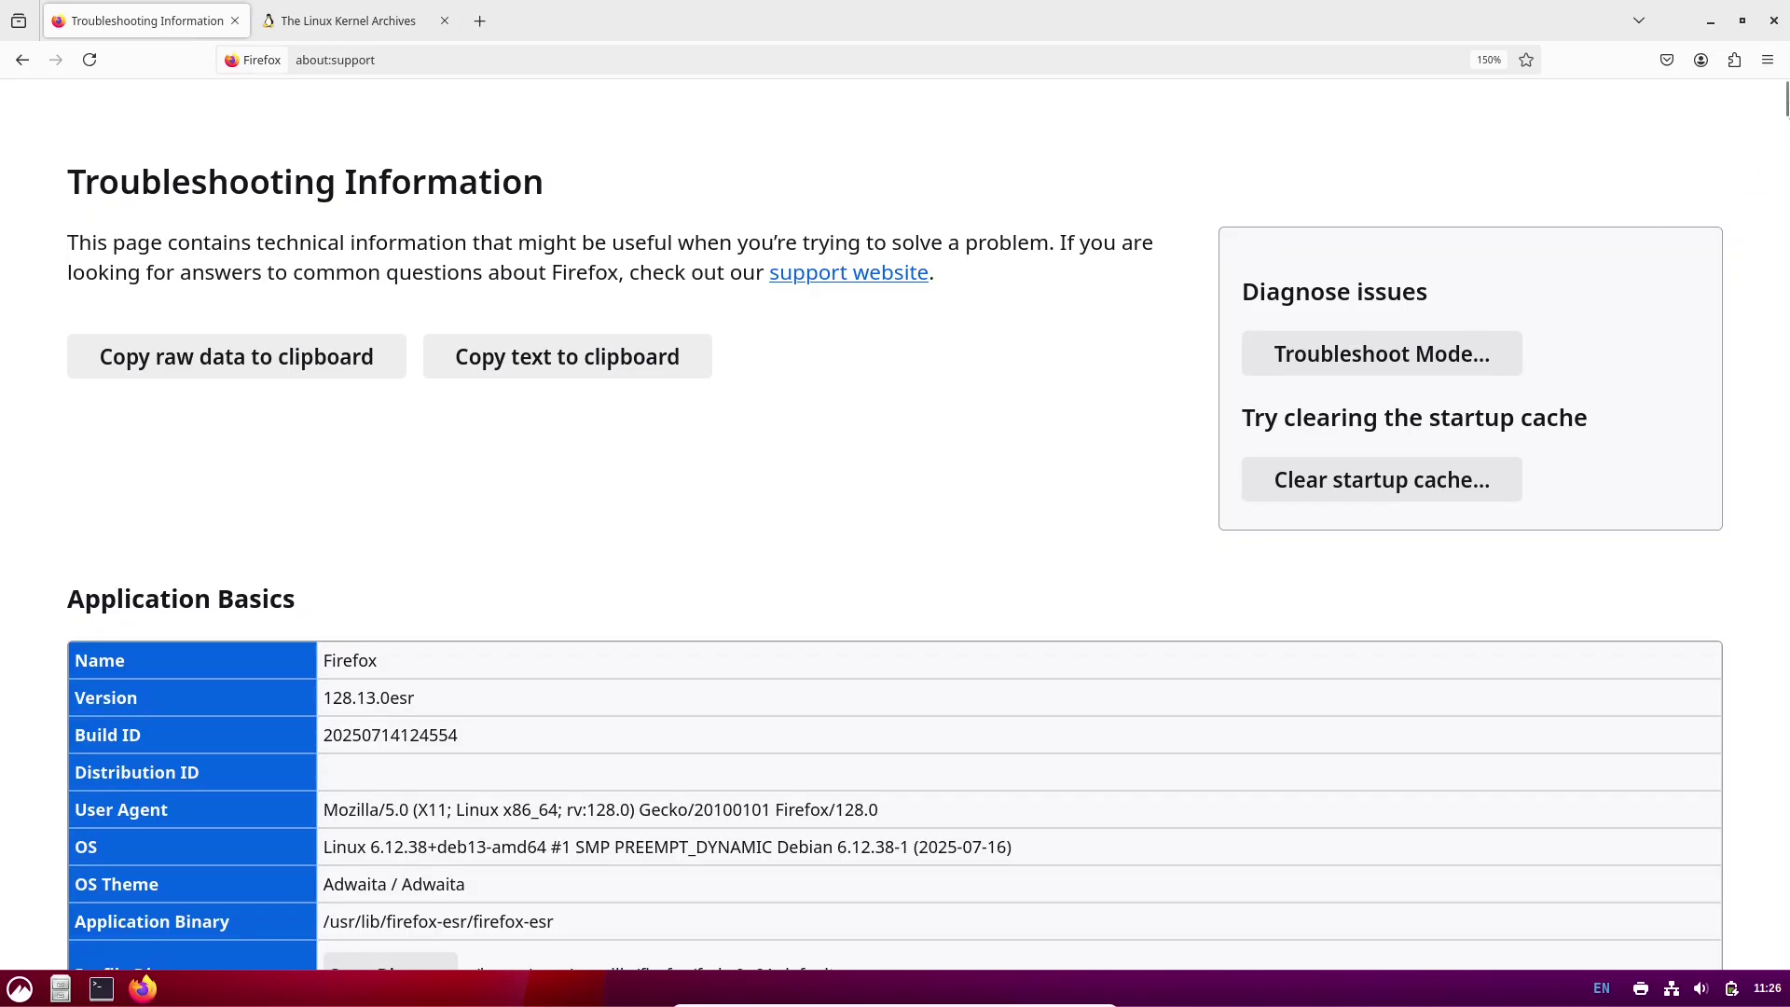
{"action": "left_click_drag", "start_coordinate": [1785, 107], "coordinate": [1785, 128]}
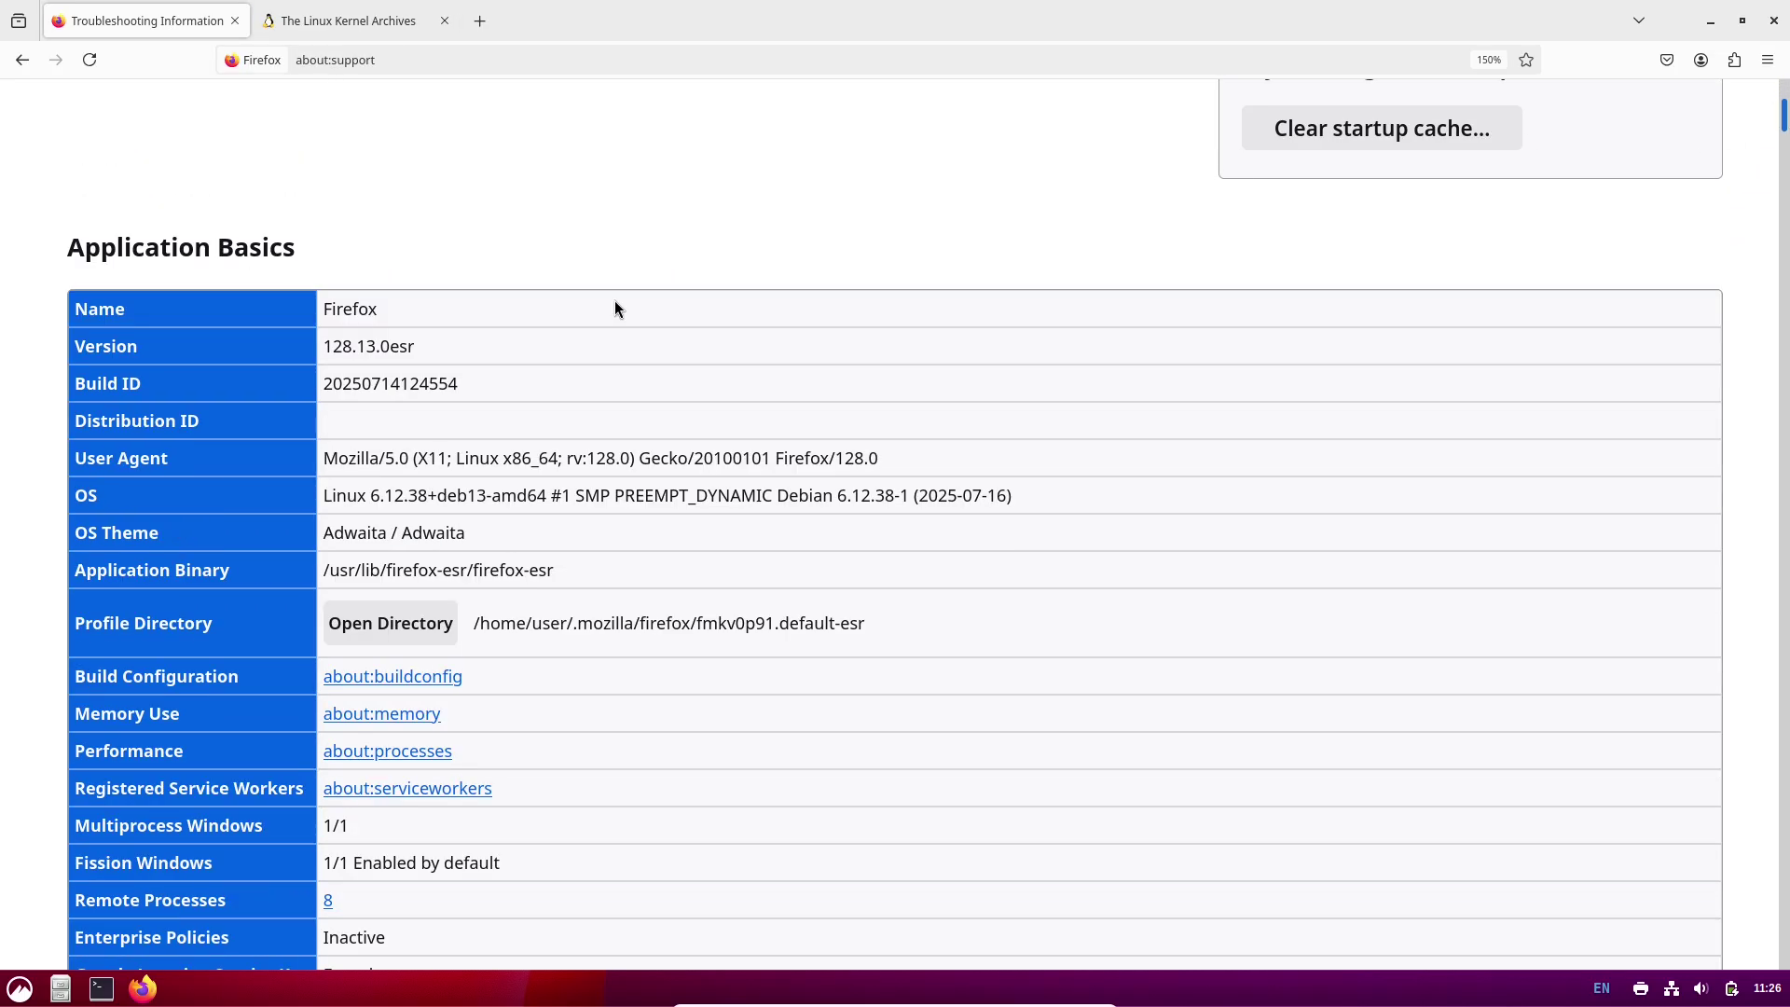
{"action": "scroll", "coordinate": [571, 458], "scroll_direction": "down", "scroll_amount": 2}
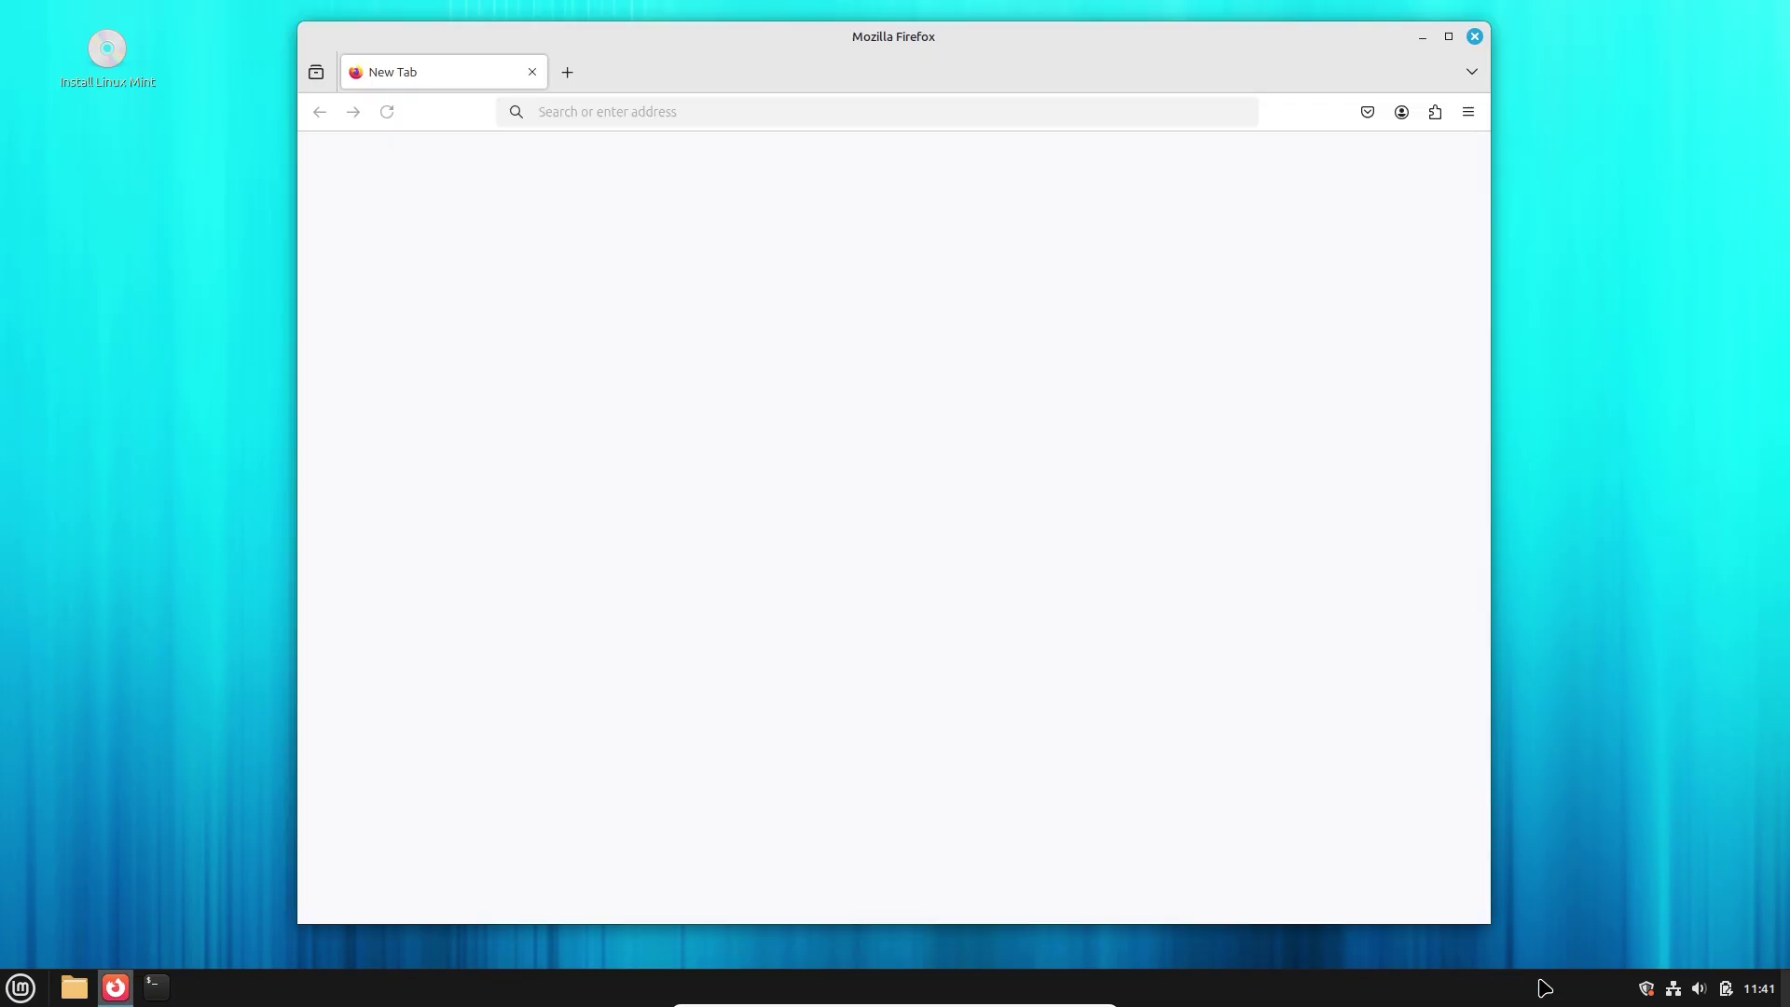
Step: Quit Linux Mint's Update Manager running in the background
{"action": "right_click", "coordinate": [1647, 993]}
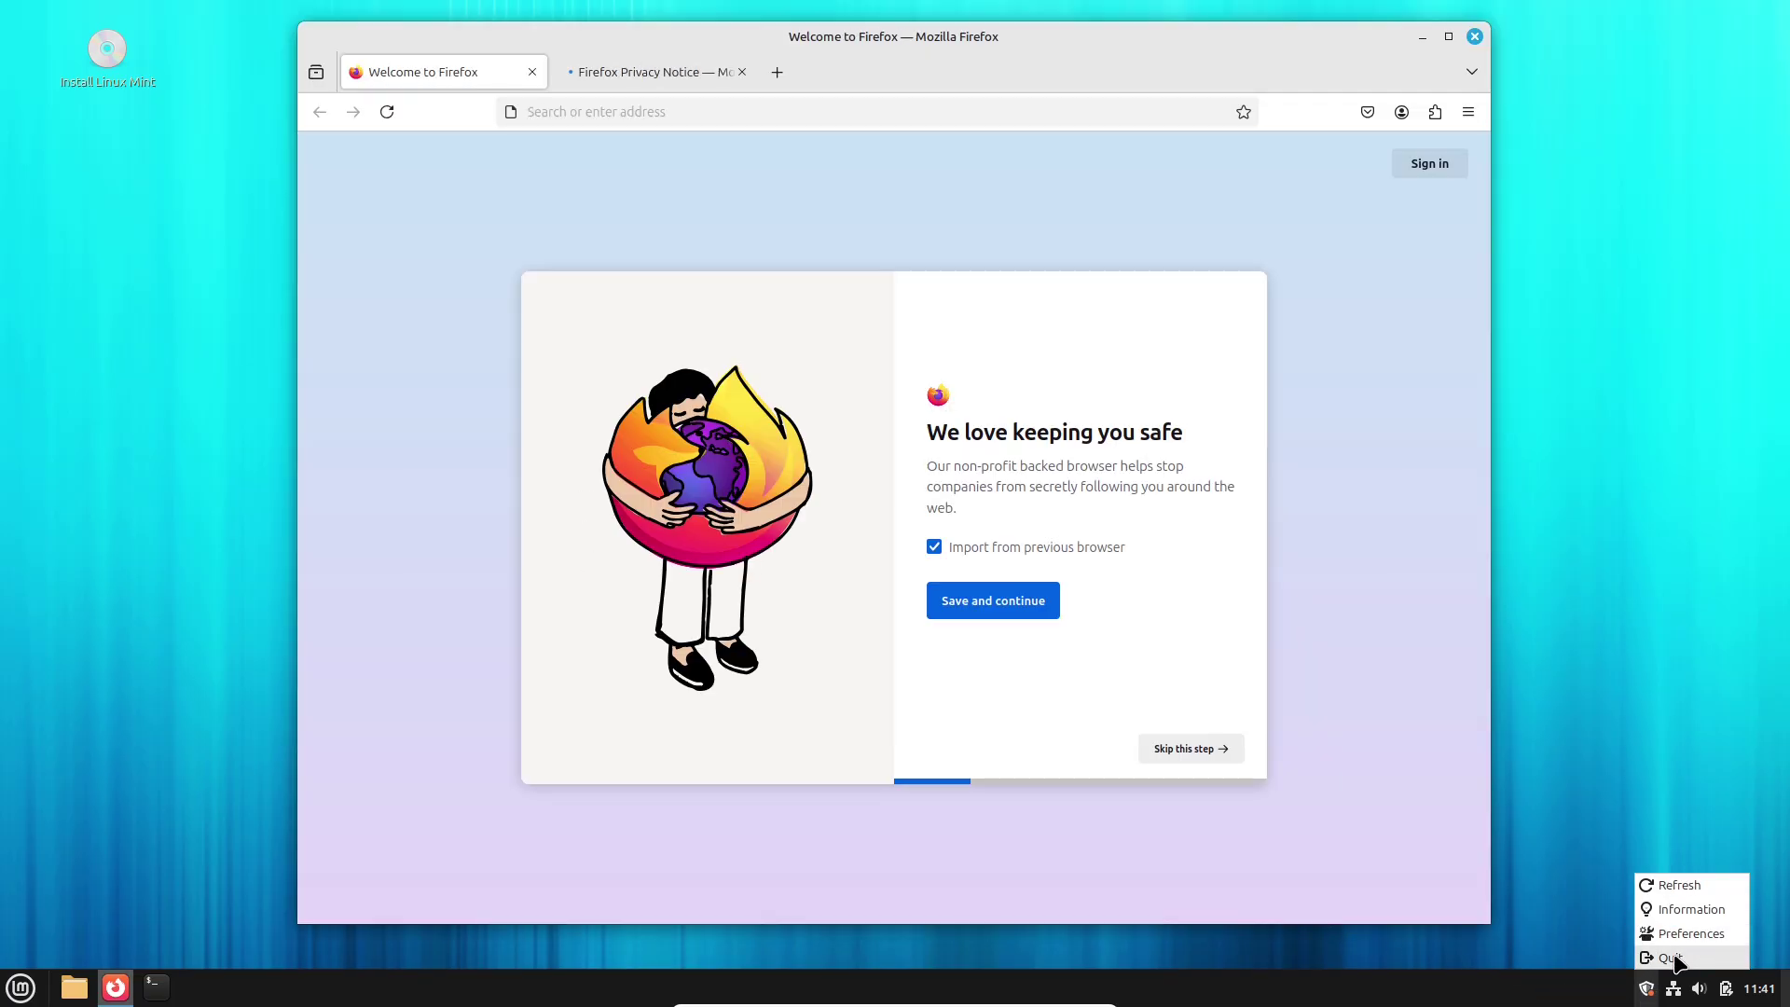
{"action": "left_click", "coordinate": [1671, 958]}
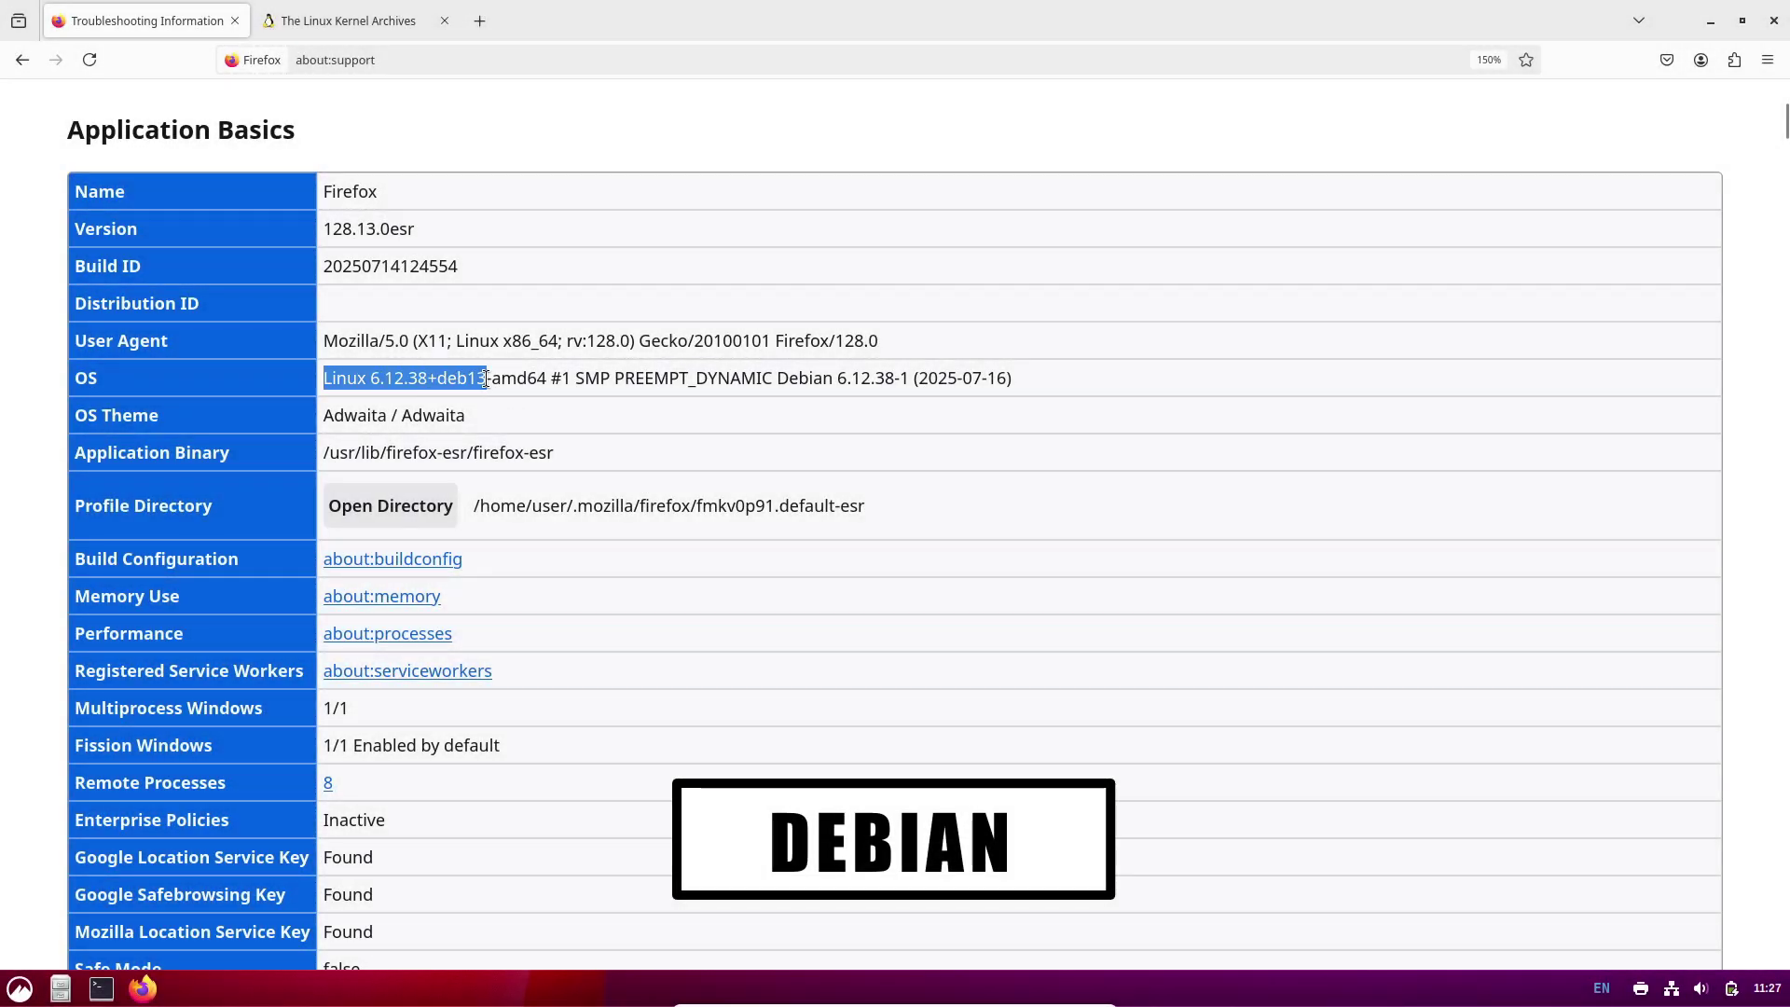
Step: Review the mainline kernel on Debian's kernel.org tab and the 6.12 entry among the longterm releases
{"action": "left_click", "coordinate": [384, 25]}
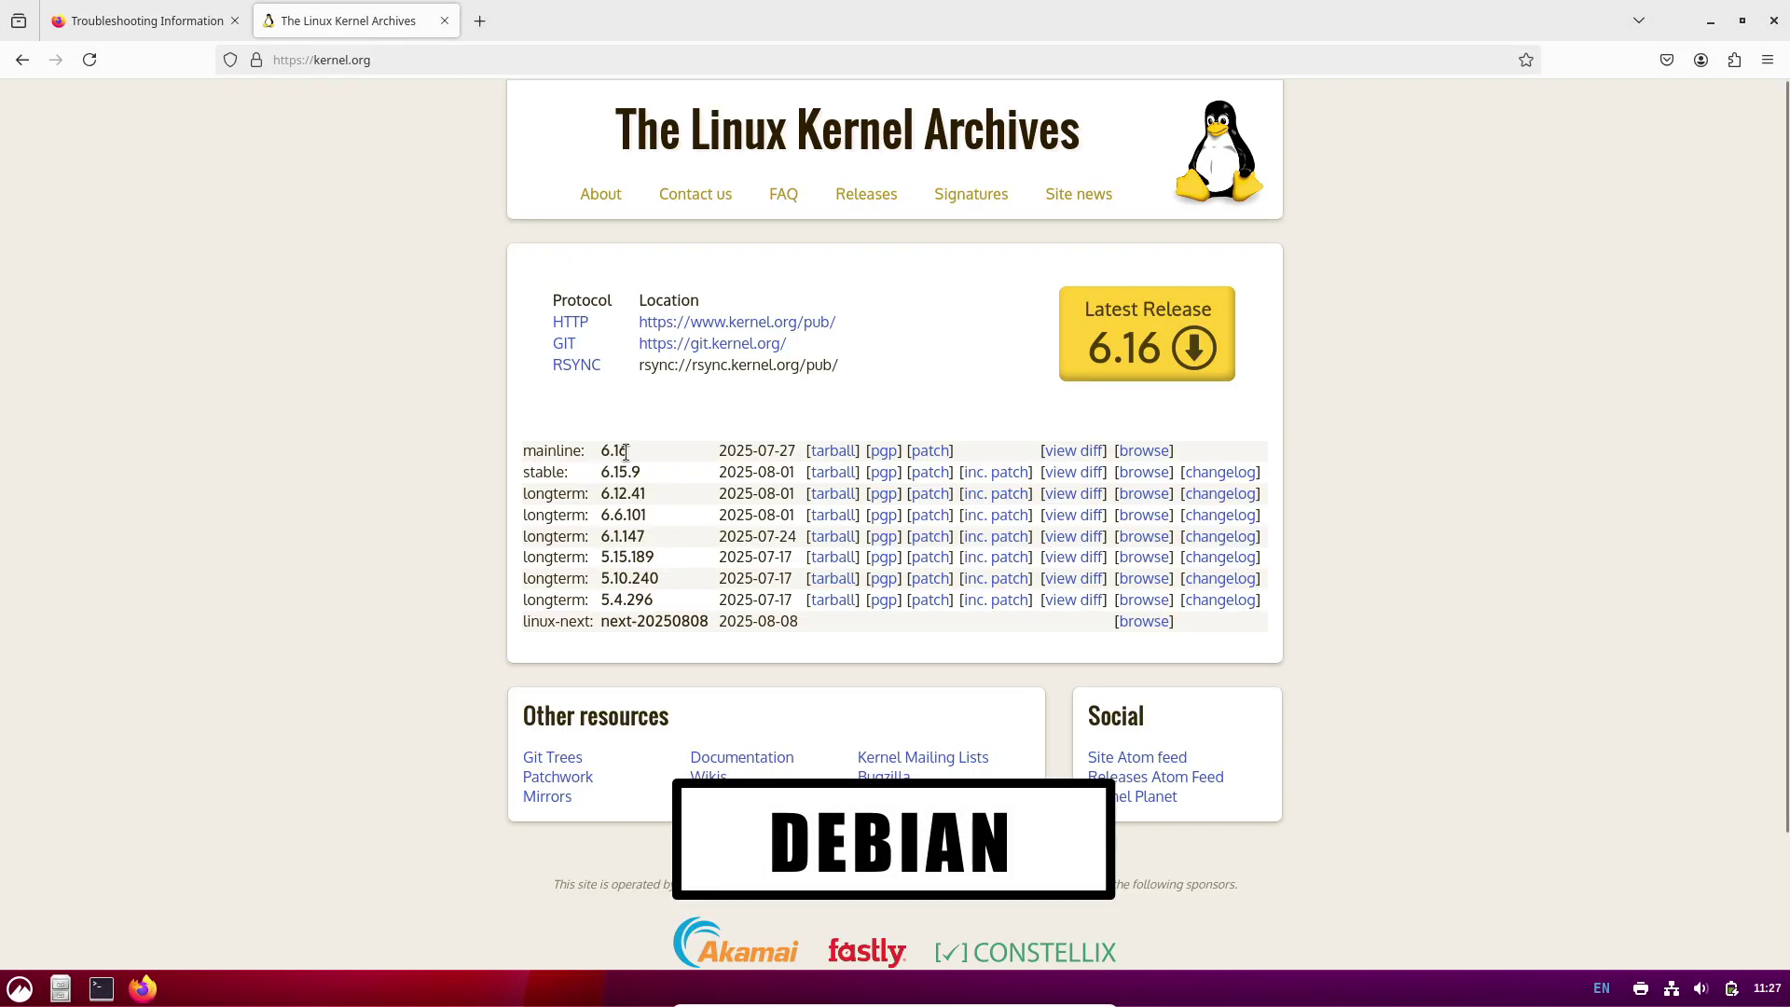
{"action": "left_click_drag", "start_coordinate": [552, 447], "coordinate": [520, 451]}
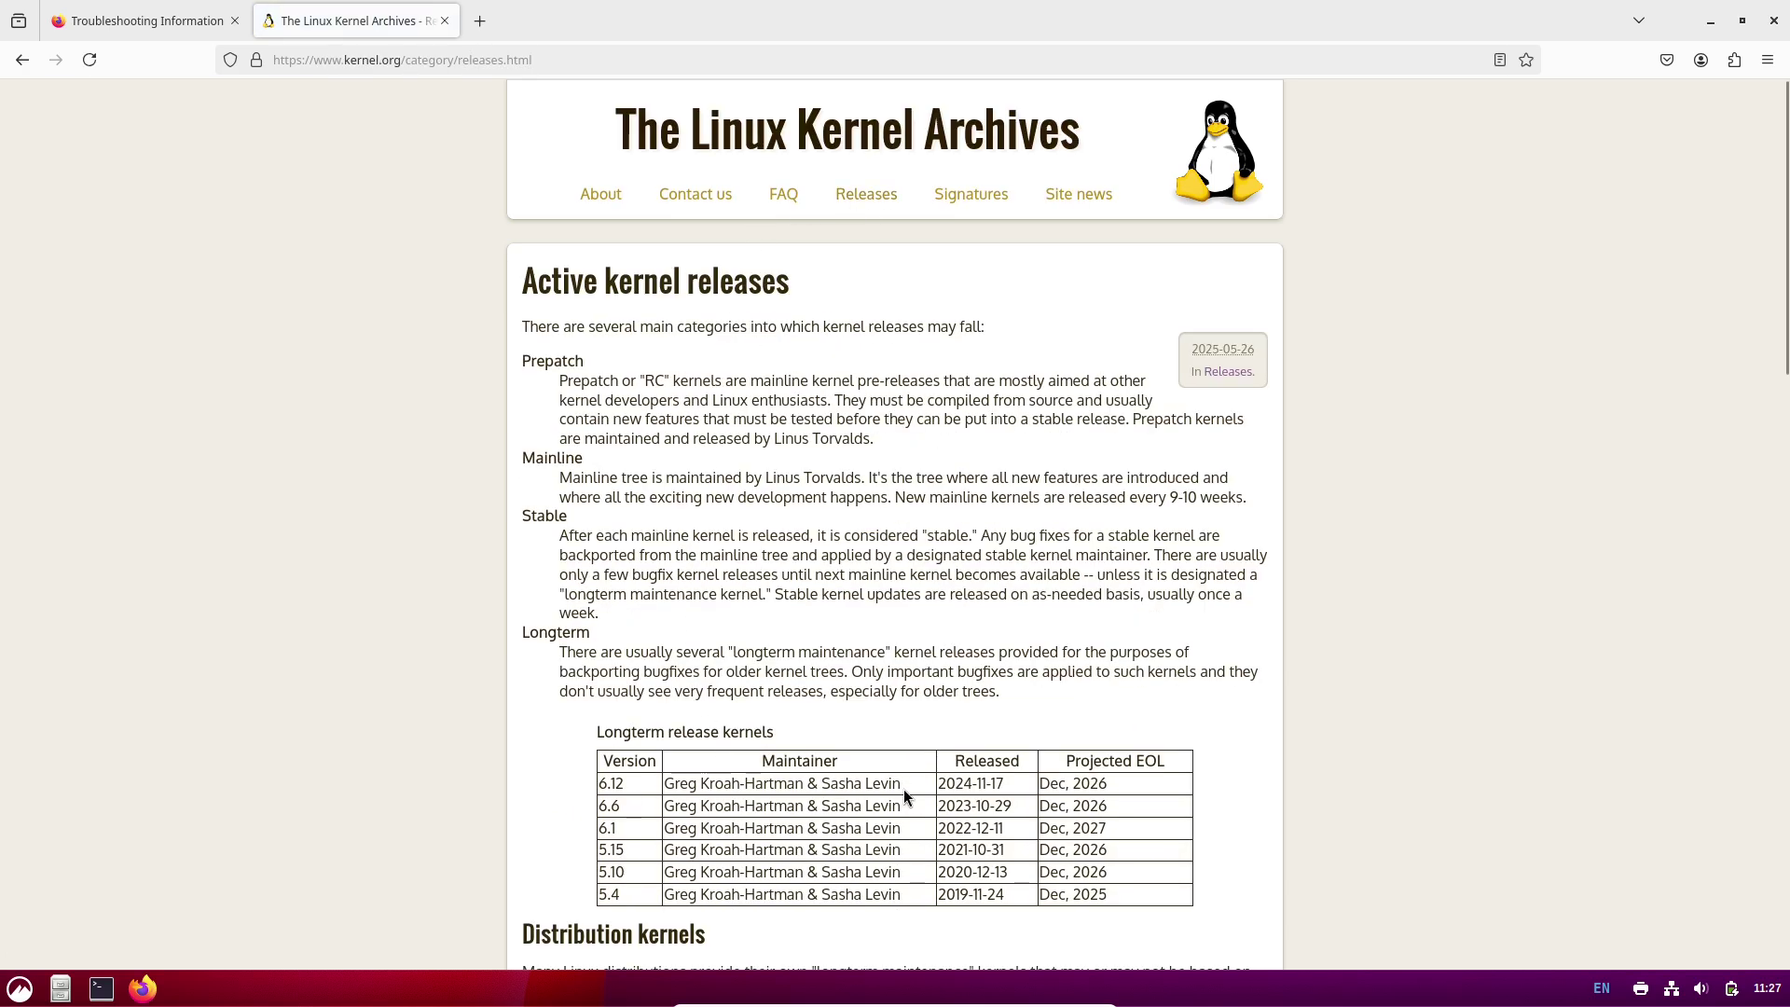
{"action": "left_click_drag", "start_coordinate": [901, 786], "coordinate": [583, 779]}
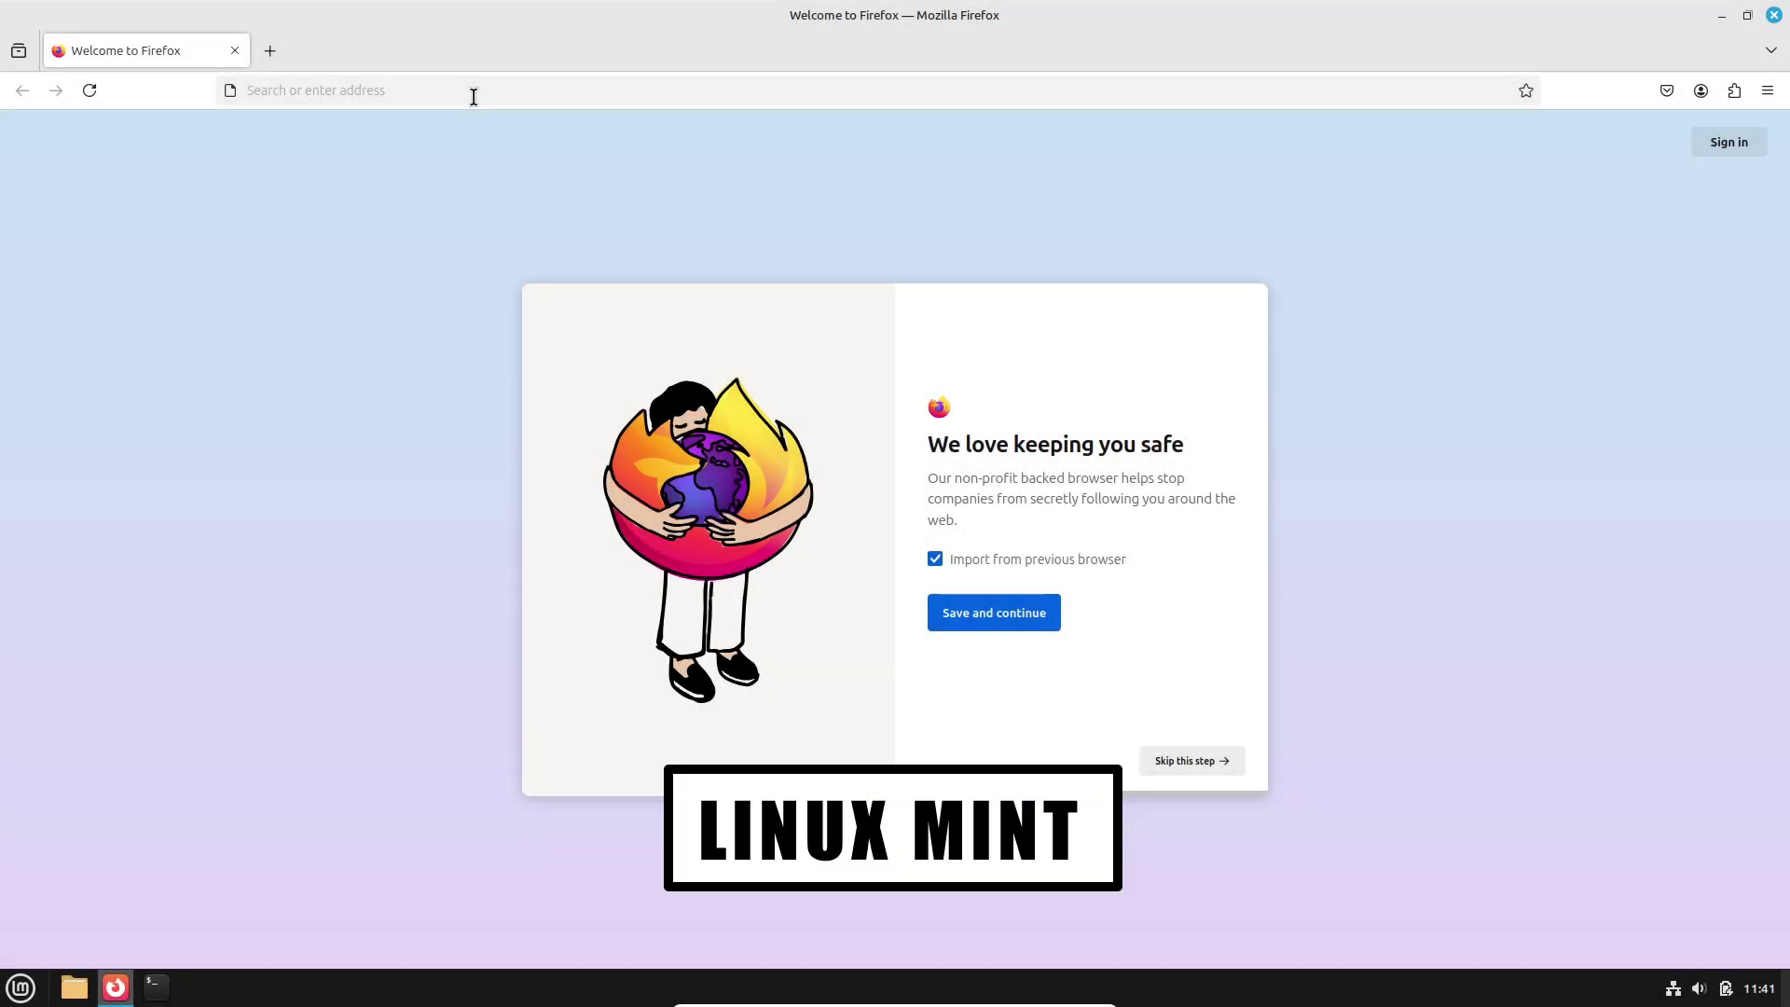
Step: Load the about:support page in Firefox on Linux Mint
{"action": "left_click", "coordinate": [474, 90]}
{"action": "type", "text": "about:"}
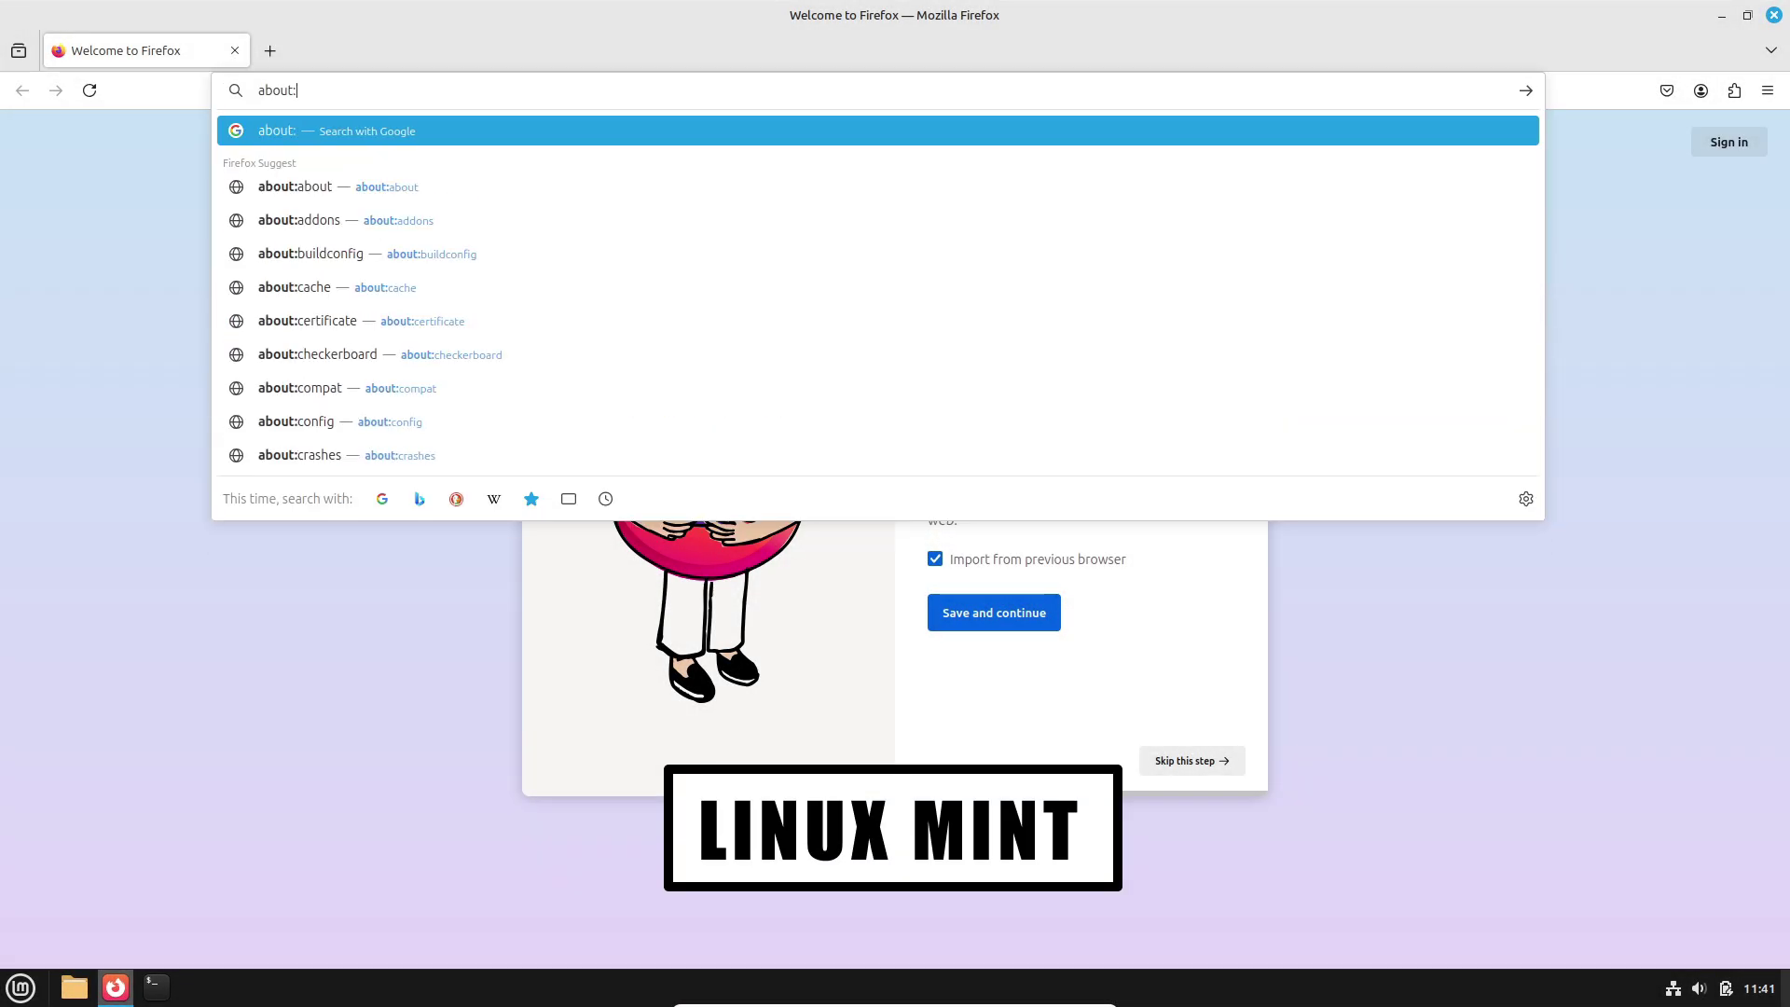
{"action": "type", "text": "support"}
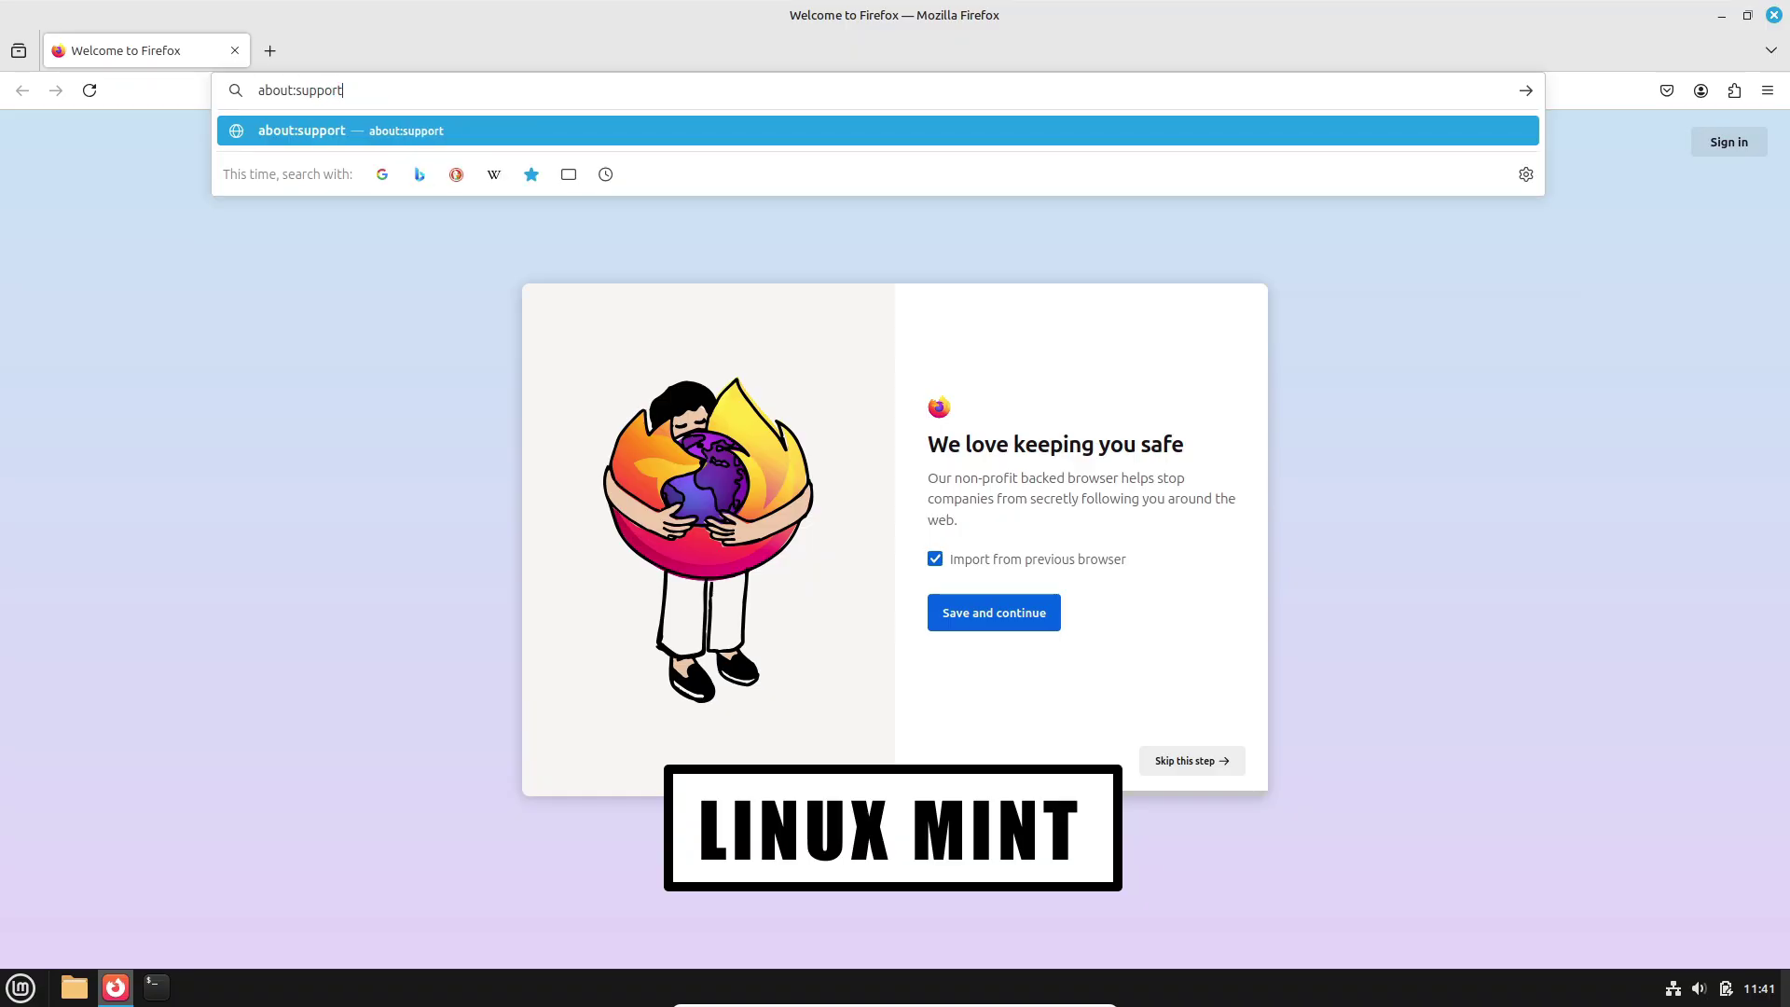
{"action": "key", "text": "Return"}
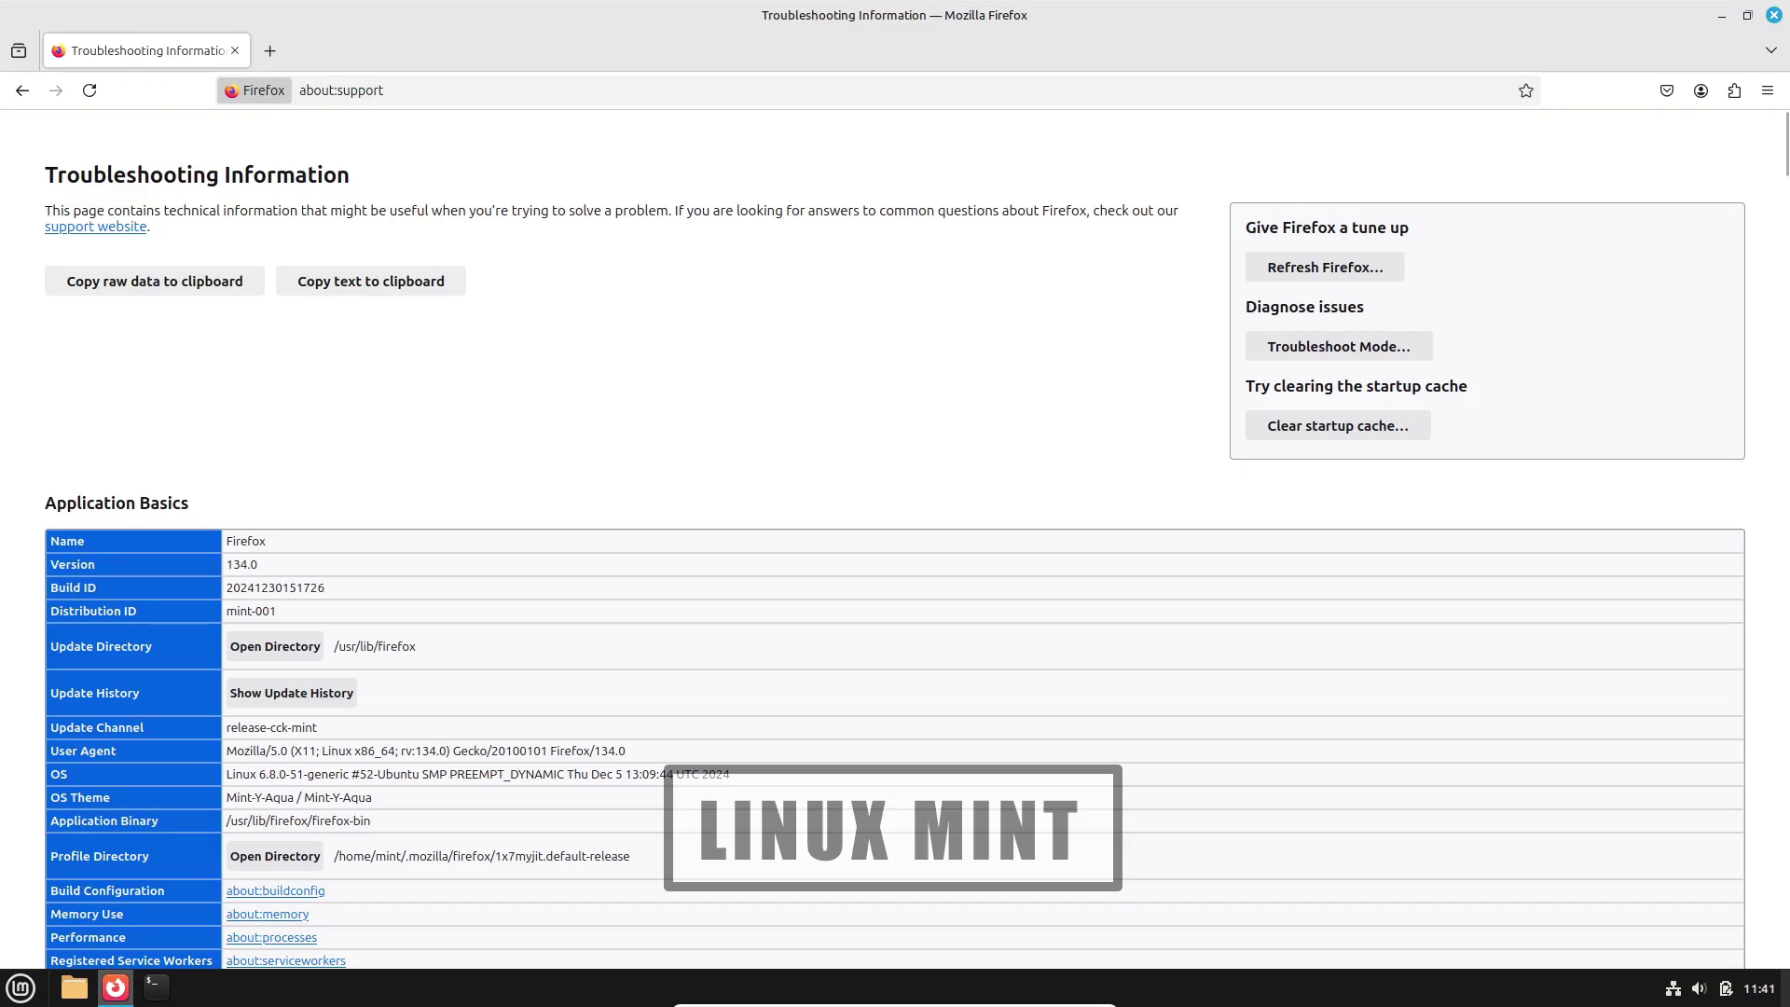
Step: Enlarge the Troubleshooting Information page to 150% zoom and bring the Application Basics table into view
{"action": "left_click", "coordinate": [1765, 94]}
{"action": "left_click", "coordinate": [1725, 529]}
{"action": "left_click", "coordinate": [1725, 529]}
{"action": "left_click", "coordinate": [1725, 529]}
{"action": "left_click", "coordinate": [1725, 529]}
{"action": "left_click", "coordinate": [995, 574]}
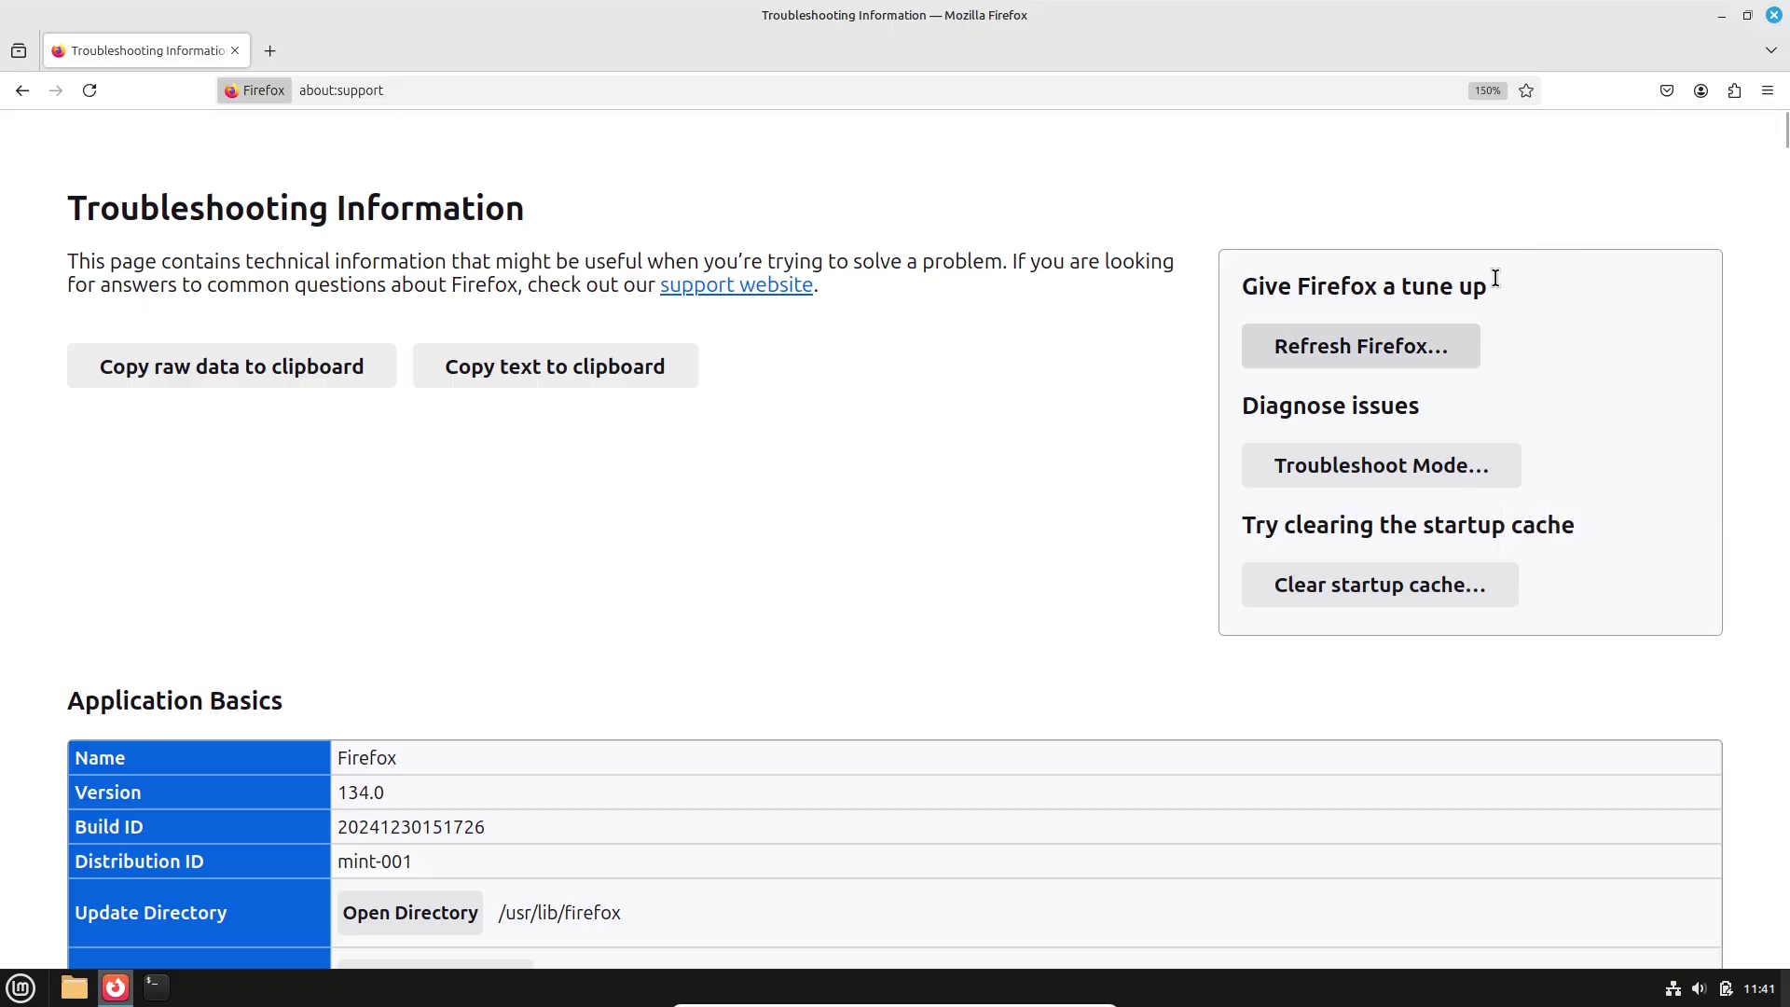
{"action": "scroll", "coordinate": [431, 207], "scroll_direction": "down", "scroll_amount": 6}
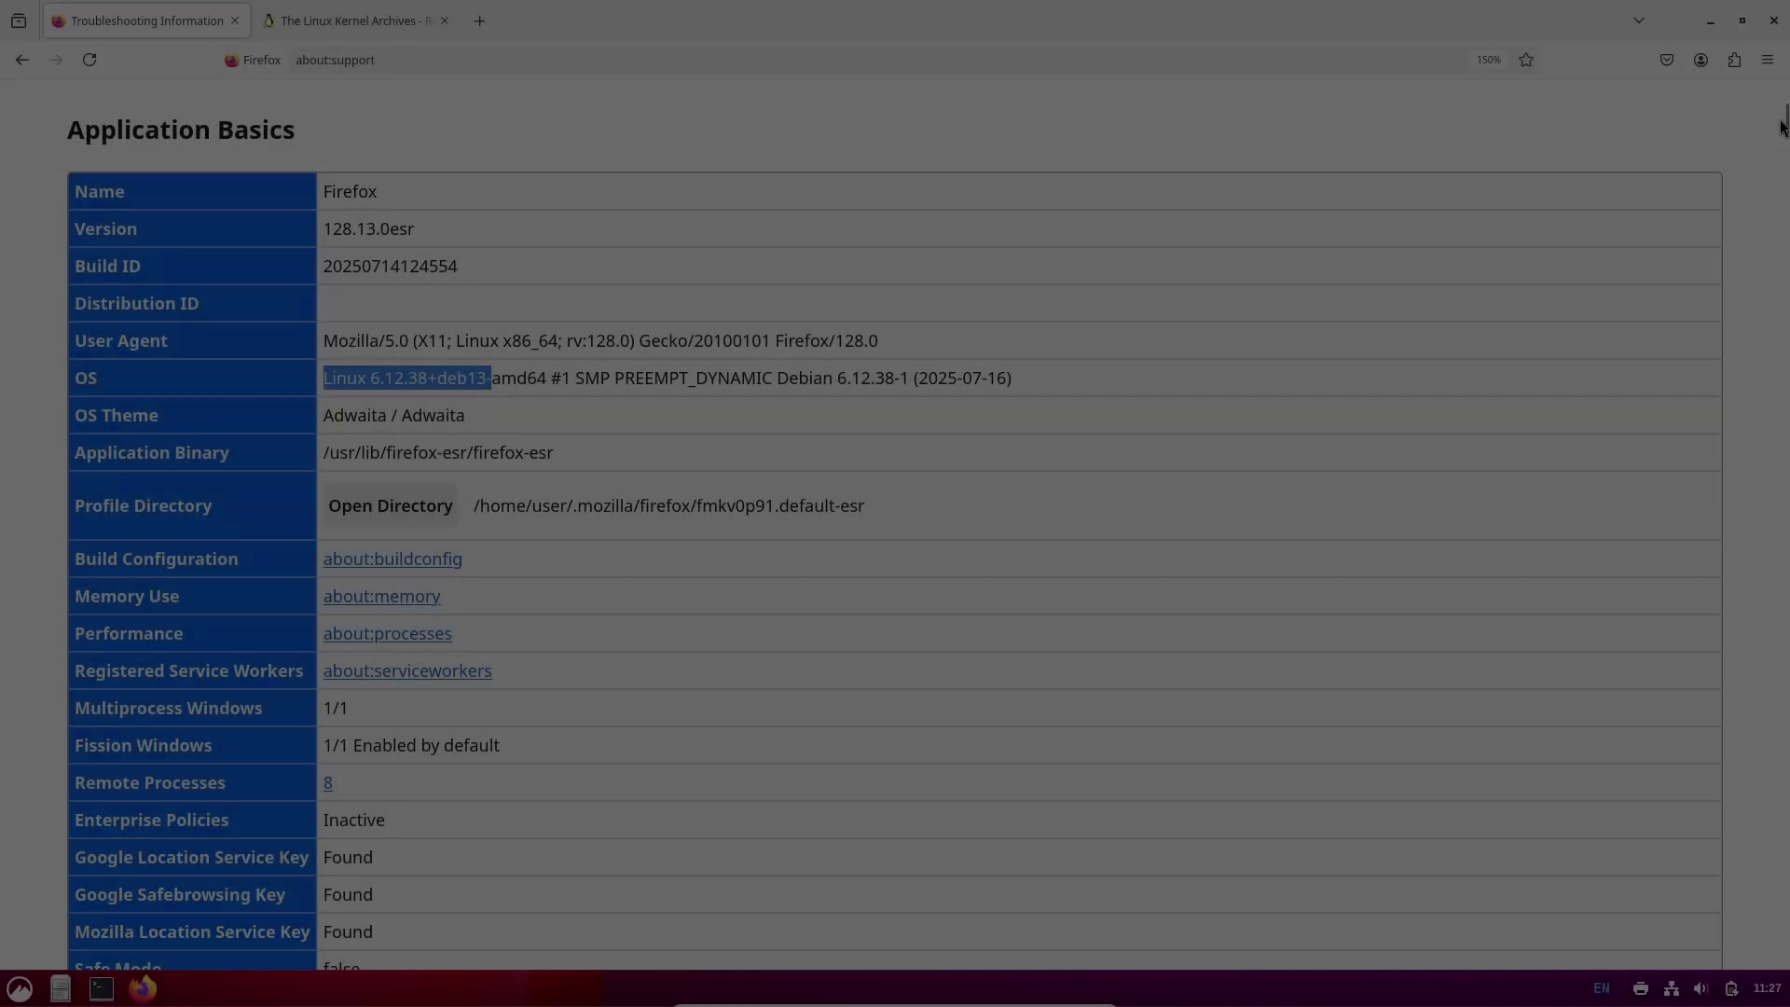
Step: Switch to Debian's Troubleshooting Information page and highlight the graphics entries from Window Protocol through GPU #1's Driver Version
{"action": "scroll", "coordinate": [1775, 385], "scroll_direction": "down", "scroll_amount": 15}
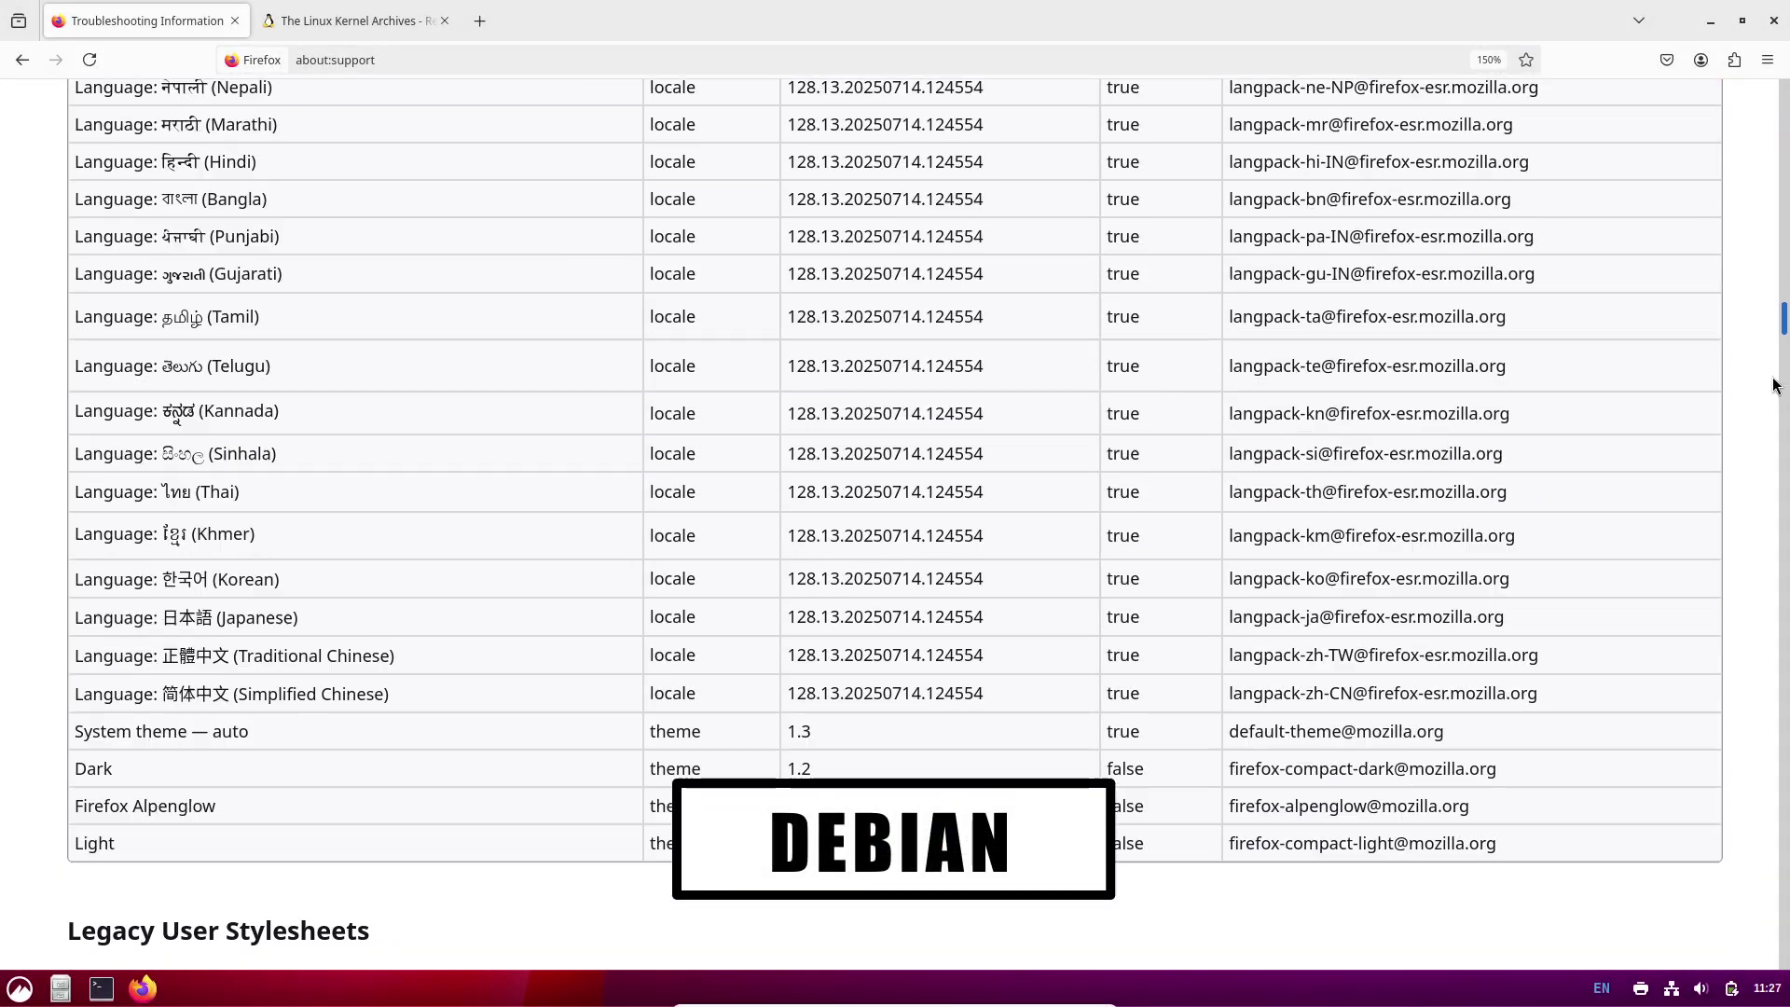
{"action": "scroll", "coordinate": [1775, 385], "scroll_direction": "down", "scroll_amount": 20}
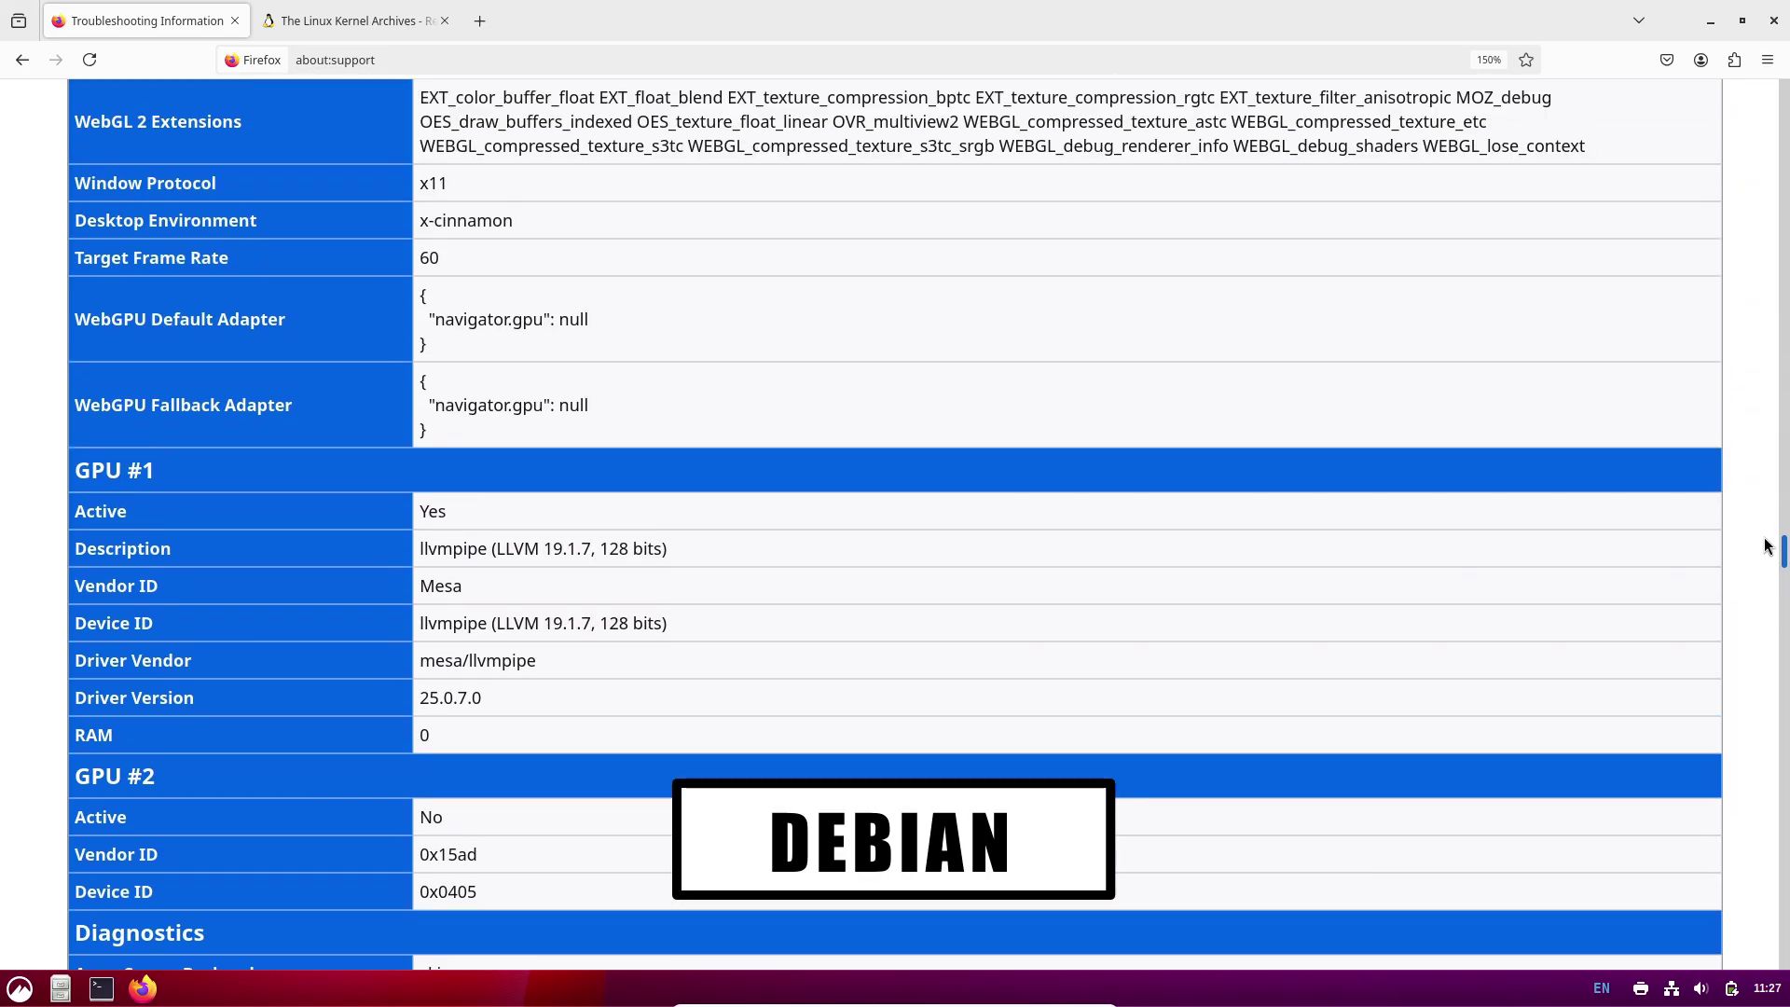
{"action": "scroll", "coordinate": [1767, 546], "scroll_direction": "up", "scroll_amount": 2}
{"action": "left_click_drag", "start_coordinate": [419, 320], "coordinate": [481, 834]}
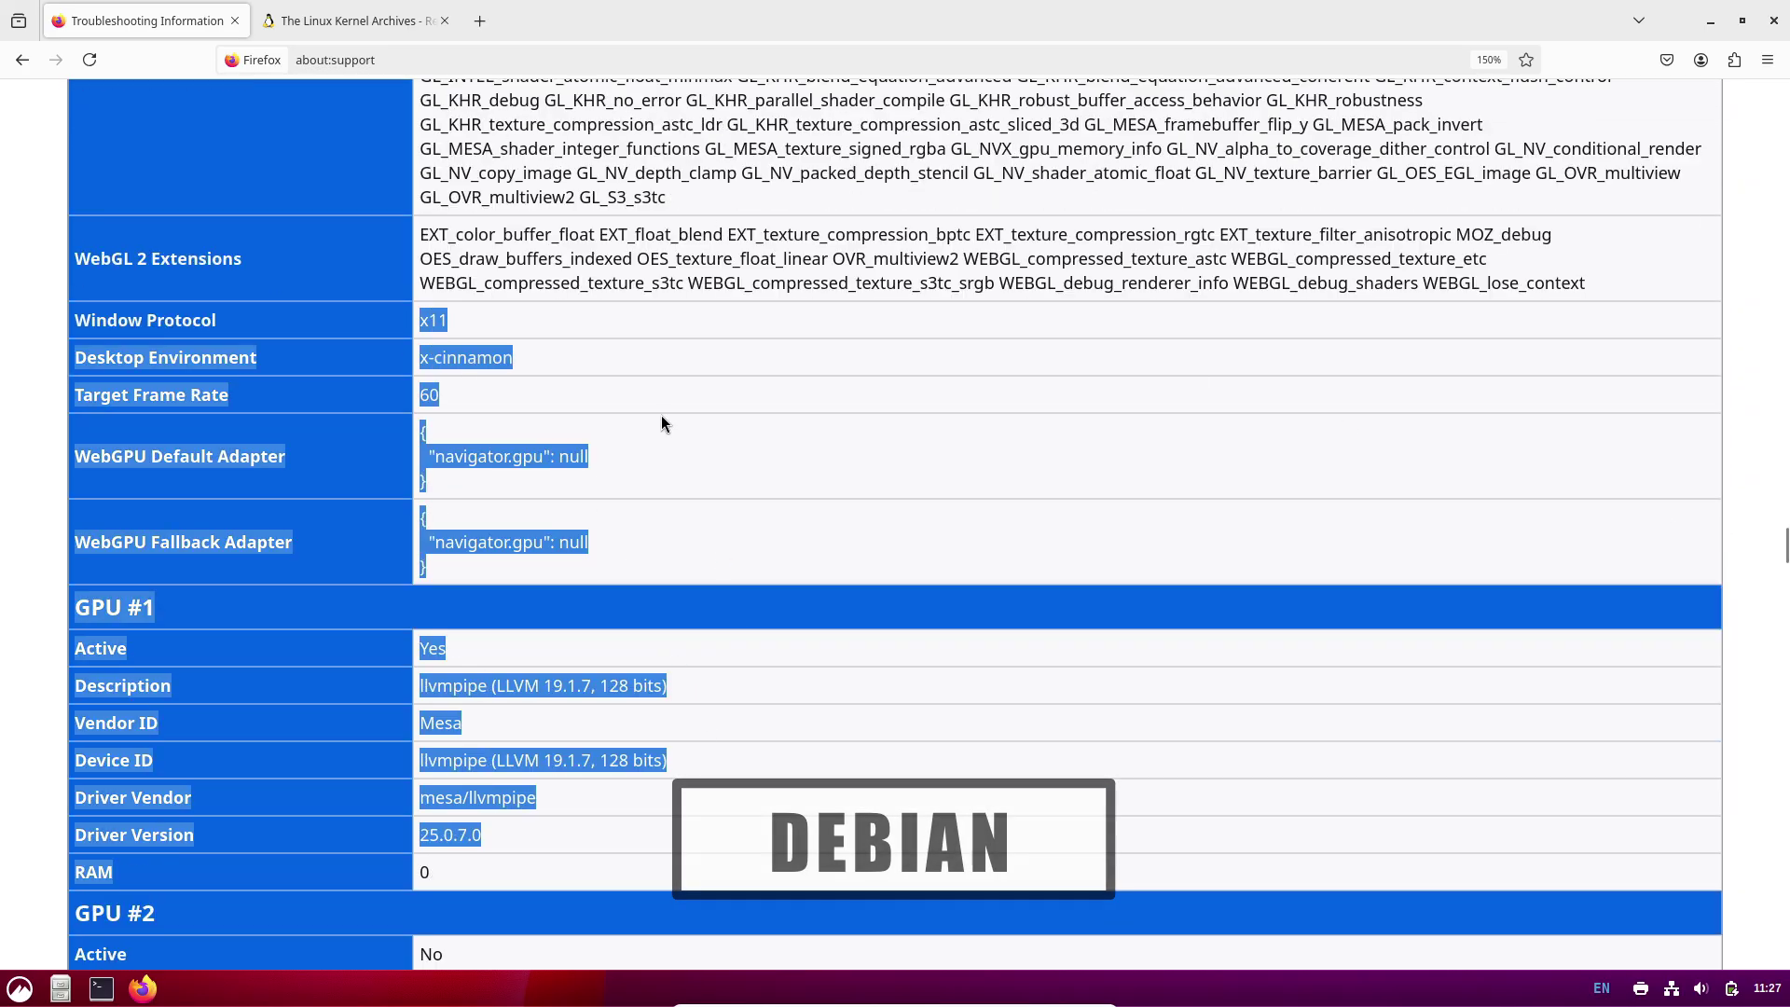
Step: Search the web for "debian" from the kernel.org tab and close the Troubleshooting Information tab
{"action": "left_click", "coordinate": [410, 20]}
{"action": "left_click", "coordinate": [438, 55]}
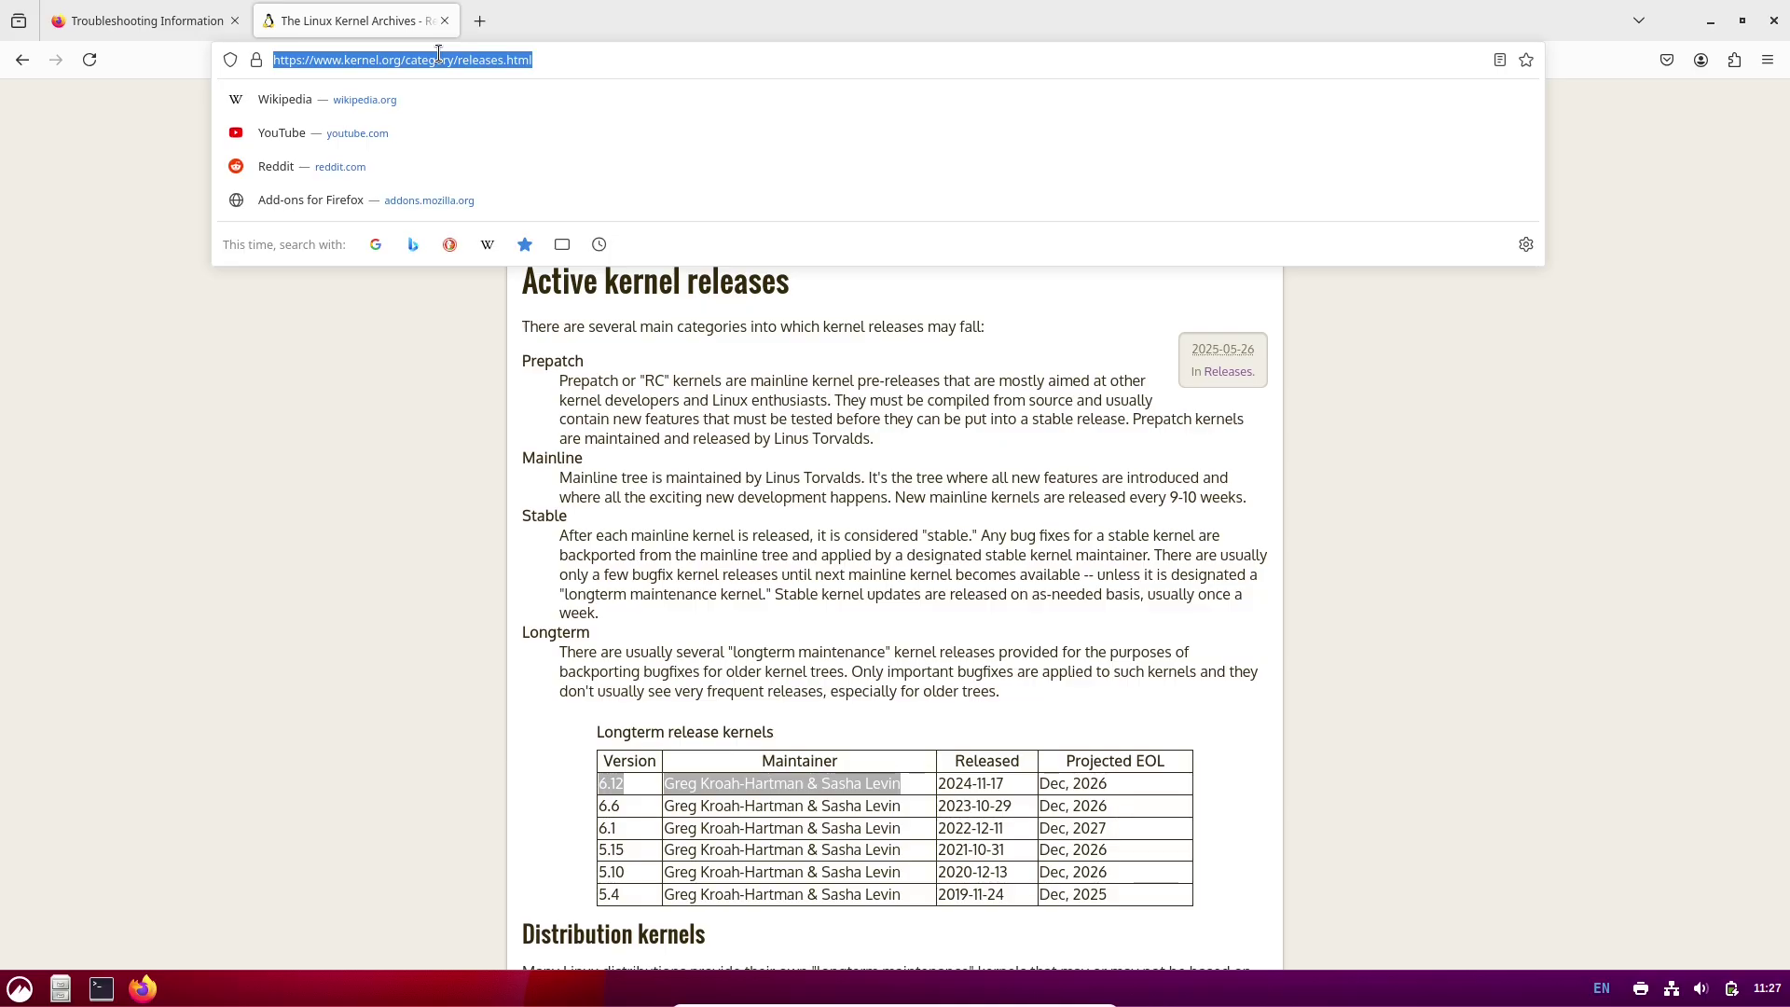
{"action": "type", "text": "debian"}
{"action": "key", "text": "Return"}
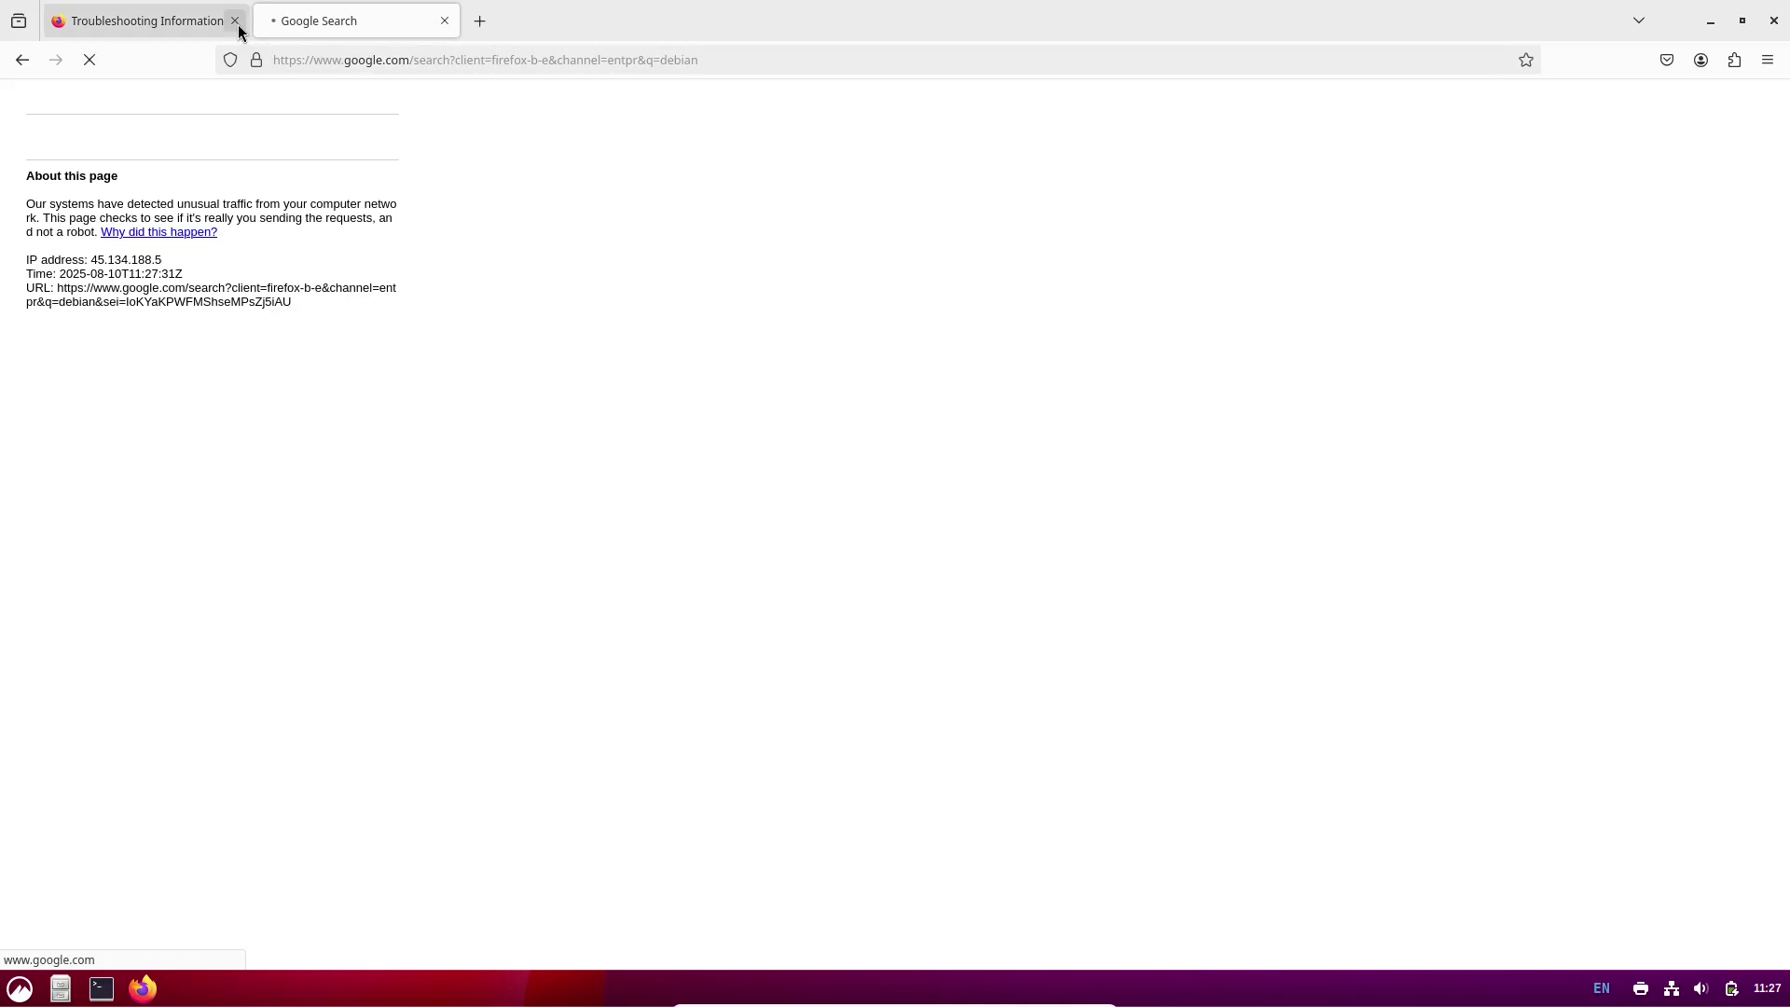
{"action": "left_click", "coordinate": [235, 21]}
{"action": "left_click", "coordinate": [332, 60]}
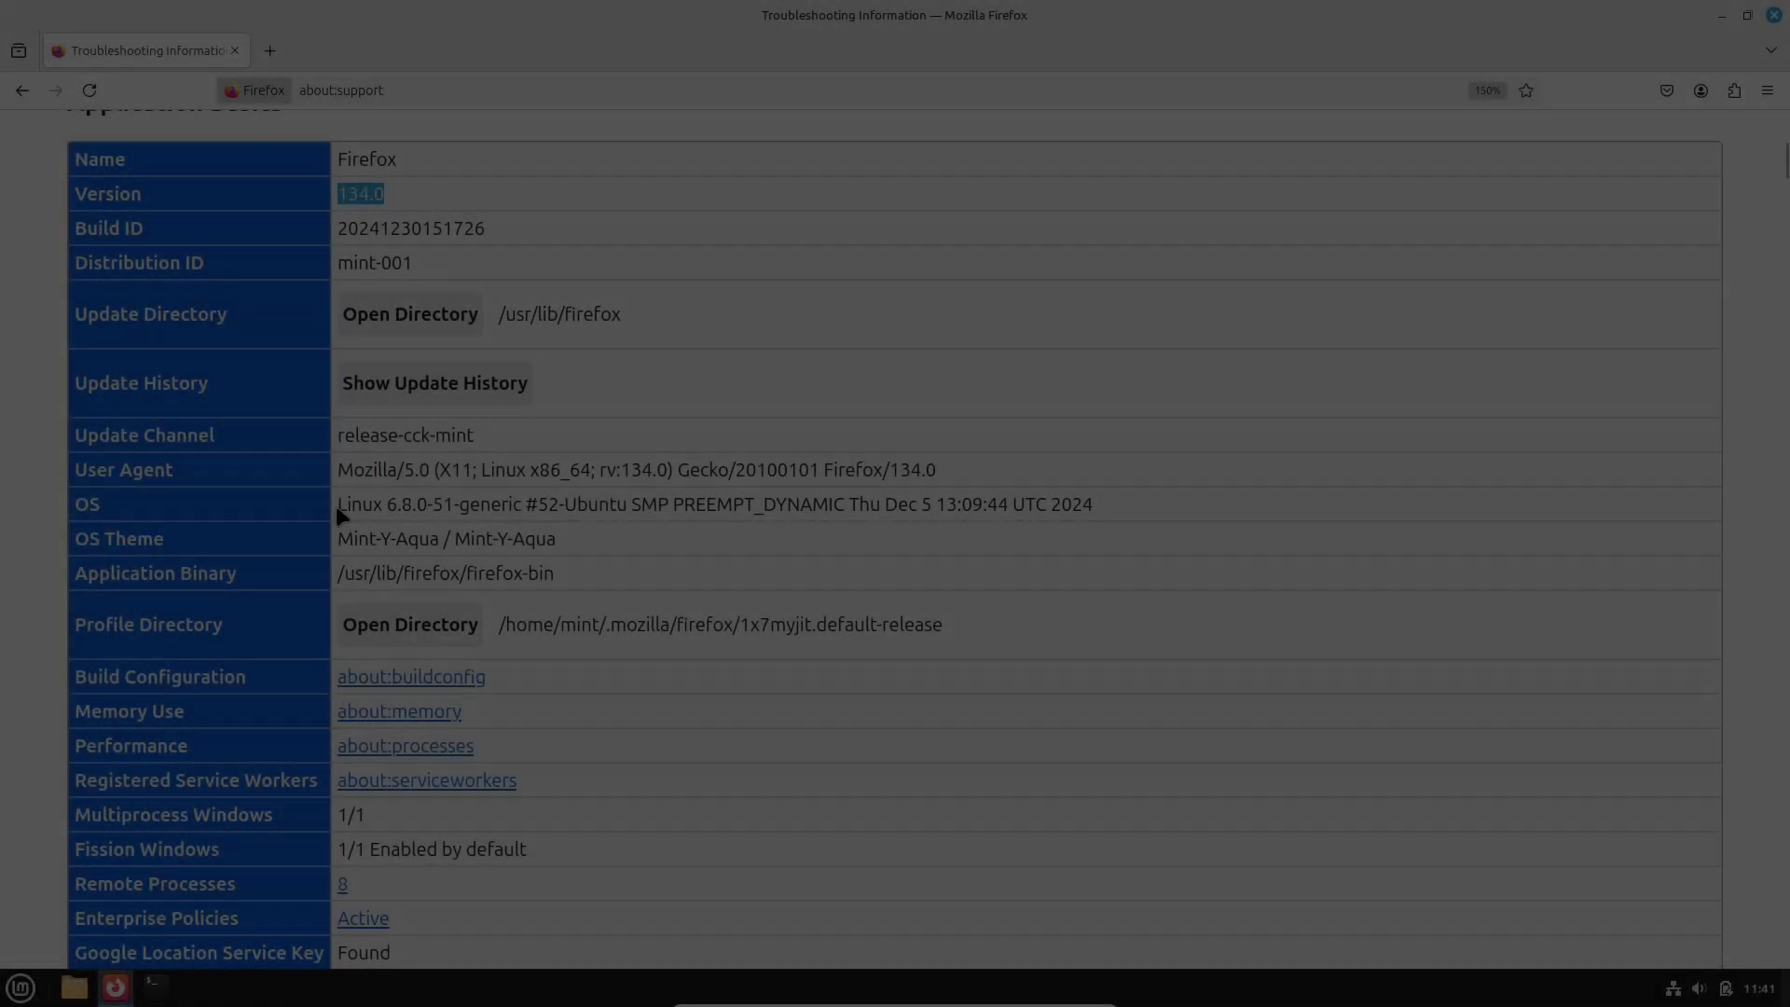
Step: Highlight the OS entry under Application Basics in Linux Mint's Firefox to examine its kernel version
{"action": "left_click_drag", "start_coordinate": [335, 506], "coordinate": [1082, 506]}
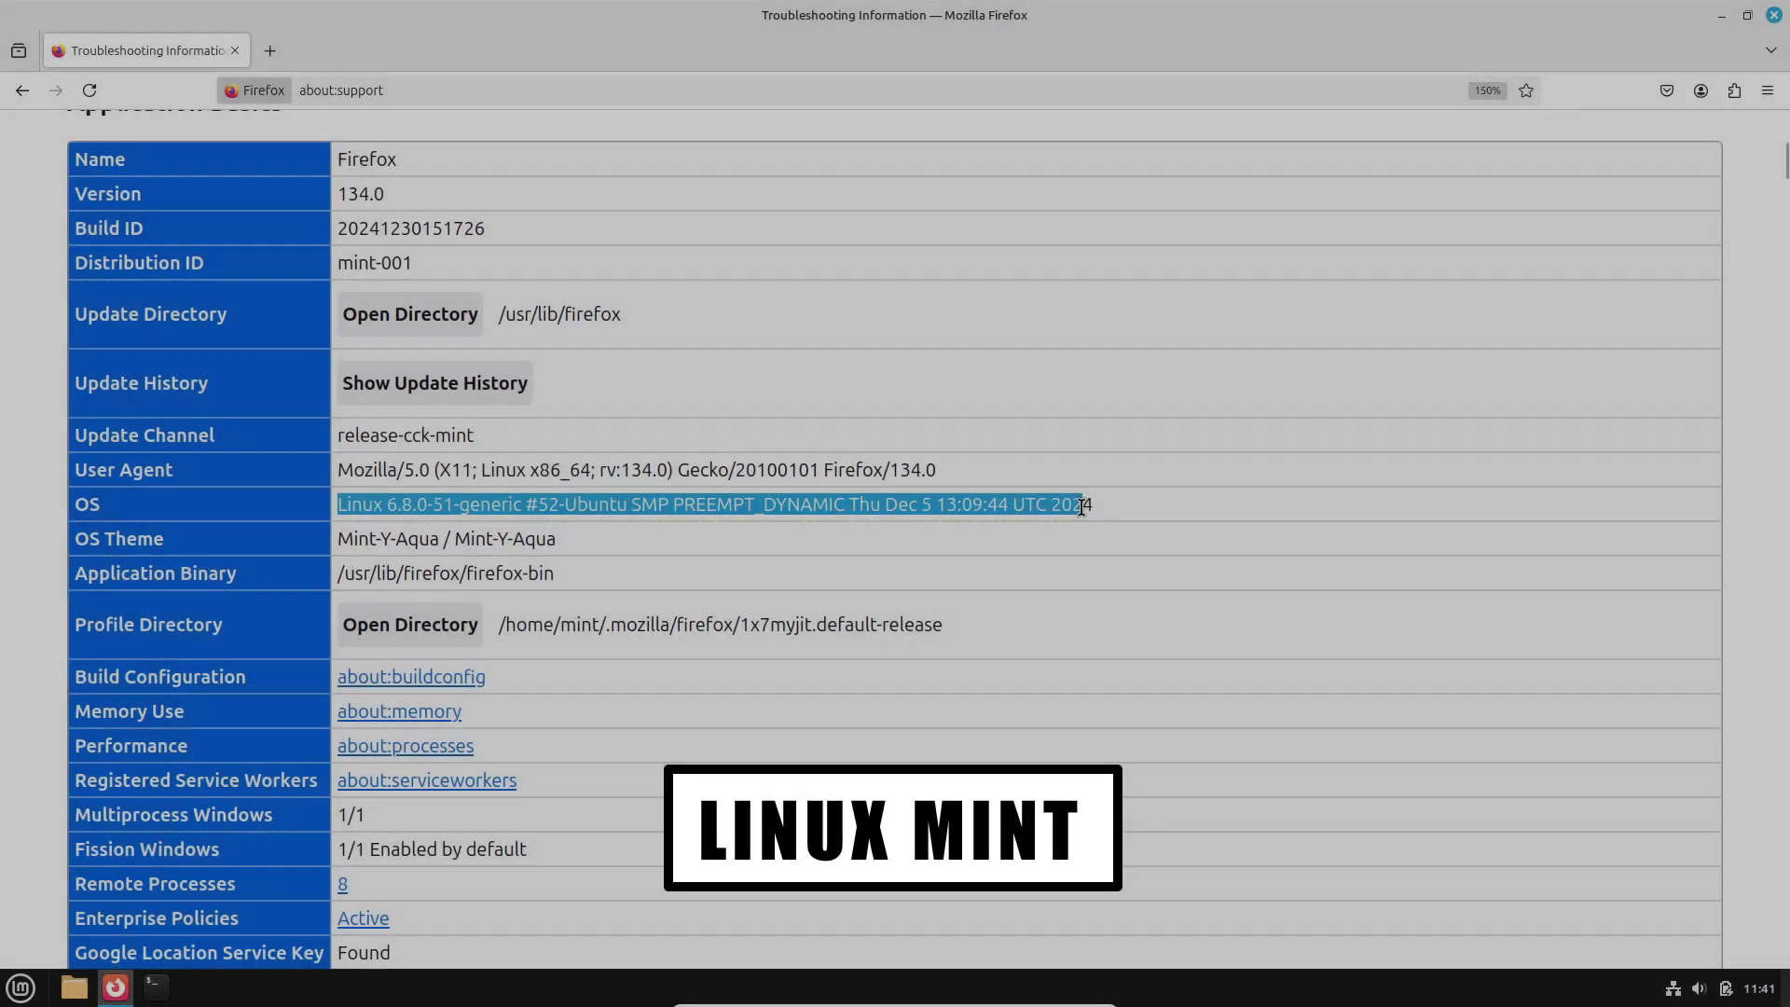